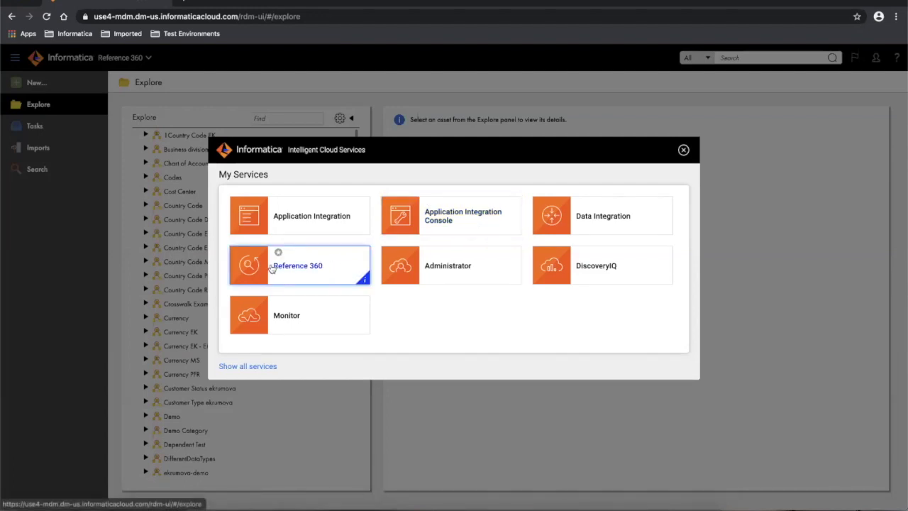
- Dismiss the My Services overview via the Reference 360 tile to reach the Explore page
{"action": "left_click", "coordinate": [314, 266]}
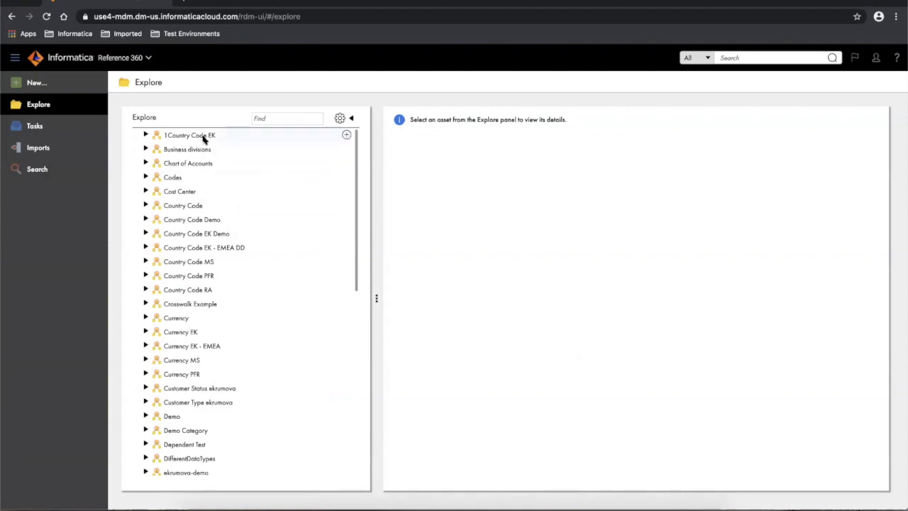
- Expand 1Country Code EK, preview ISO Country Code 3166, then show the data set's summary
{"action": "left_click", "coordinate": [145, 135]}
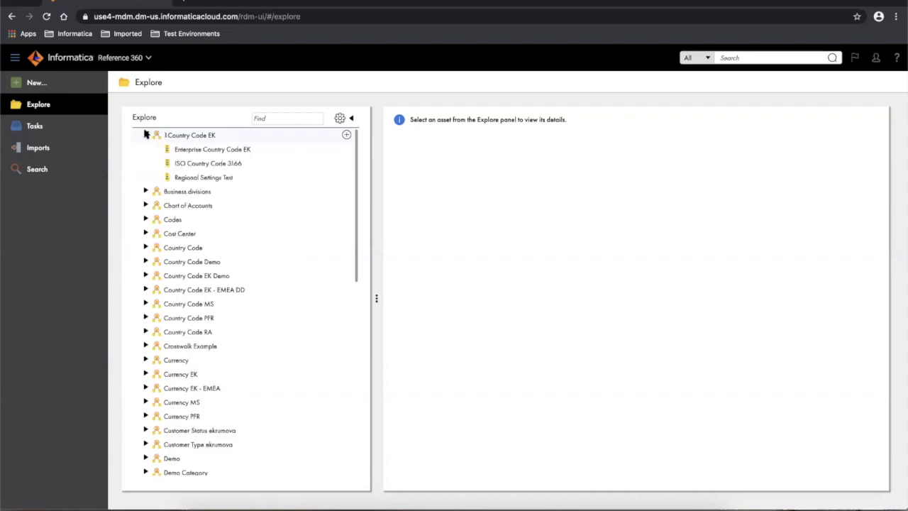
{"action": "left_click", "coordinate": [203, 165]}
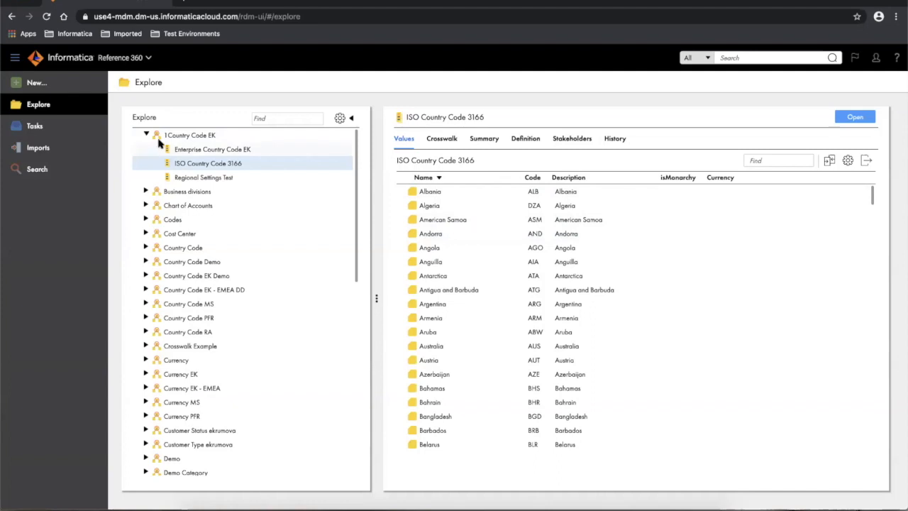
{"action": "left_click", "coordinate": [204, 136]}
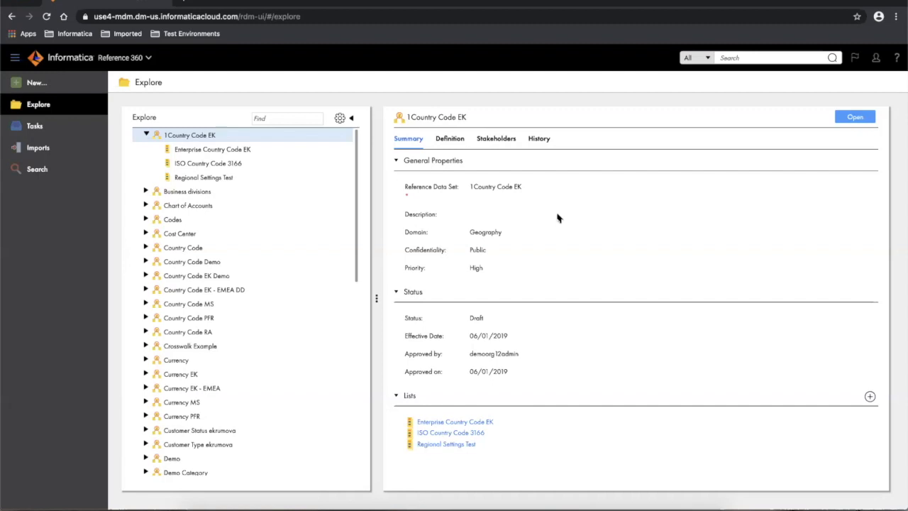
- Show the 1Country Code EK definition with its Name, Code and Description attributes
{"action": "left_click", "coordinate": [451, 140]}
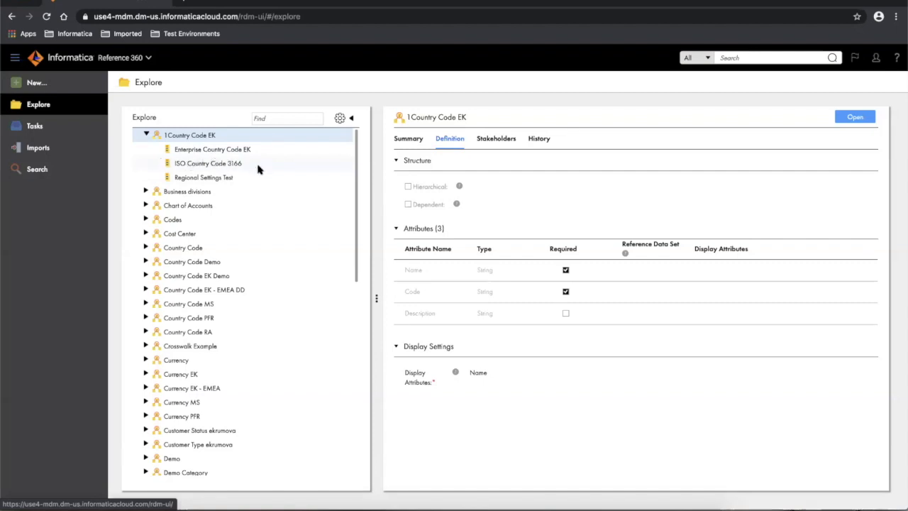
- Briefly expand and collapse Country Code, then return to the 1Country Code EK summary
{"action": "left_click", "coordinate": [147, 248]}
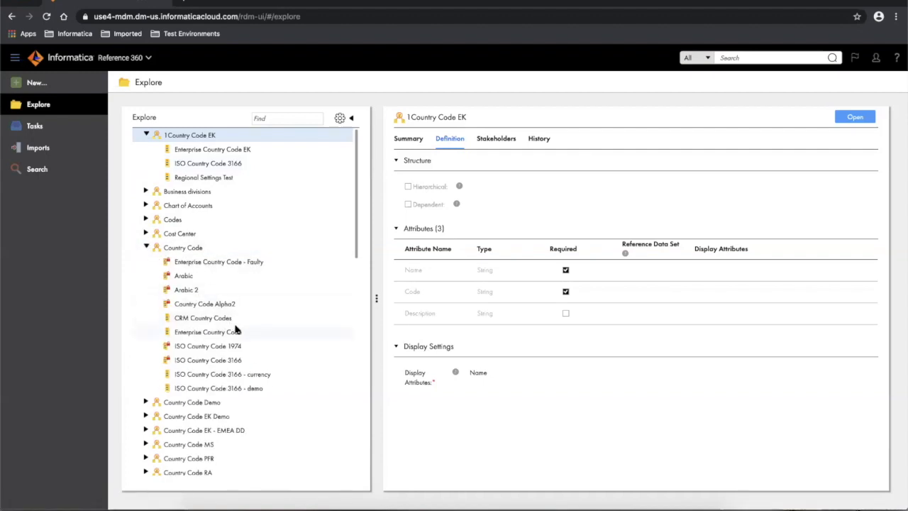
{"action": "left_click", "coordinate": [146, 247]}
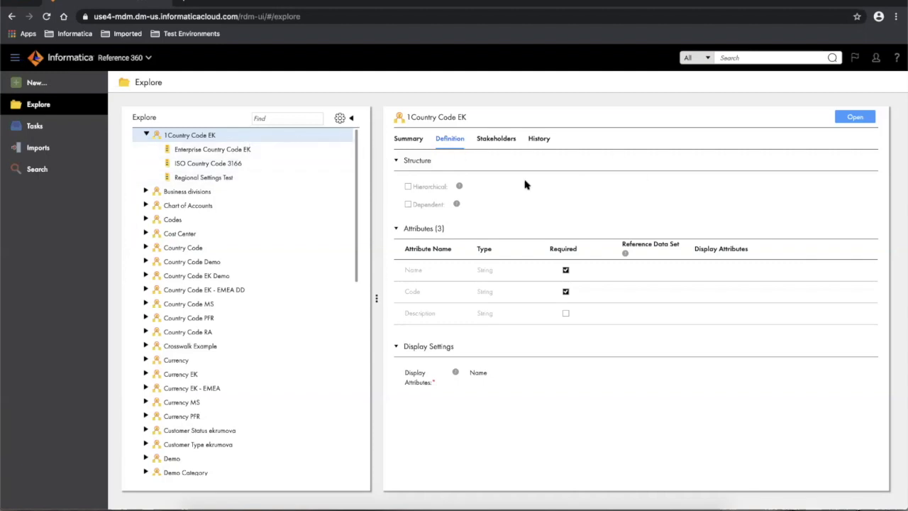
{"action": "left_click", "coordinate": [408, 139]}
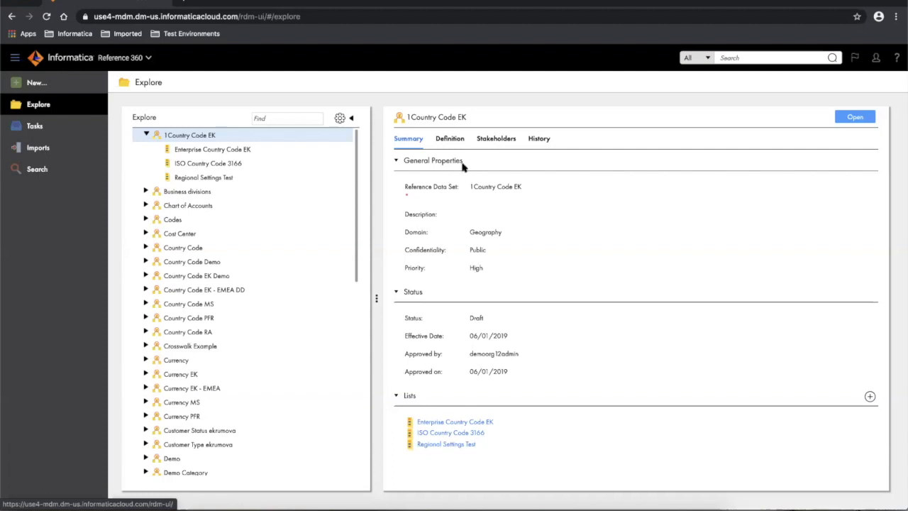
- Display the 1Country Code EK definition again: Name, Code and Description String attributes
{"action": "left_click", "coordinate": [450, 140]}
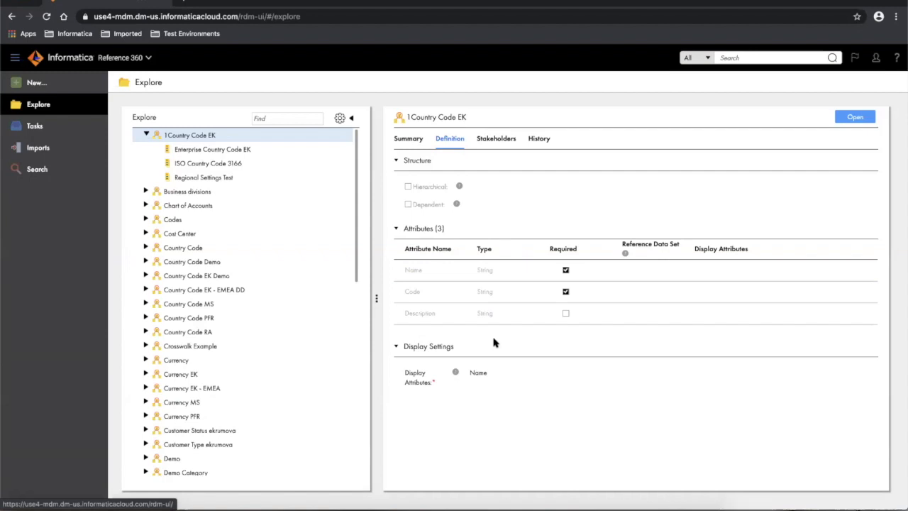
- Create New Reference Data Set 1001 with a blank attribute, then return to Explore
{"action": "left_click", "coordinate": [43, 83]}
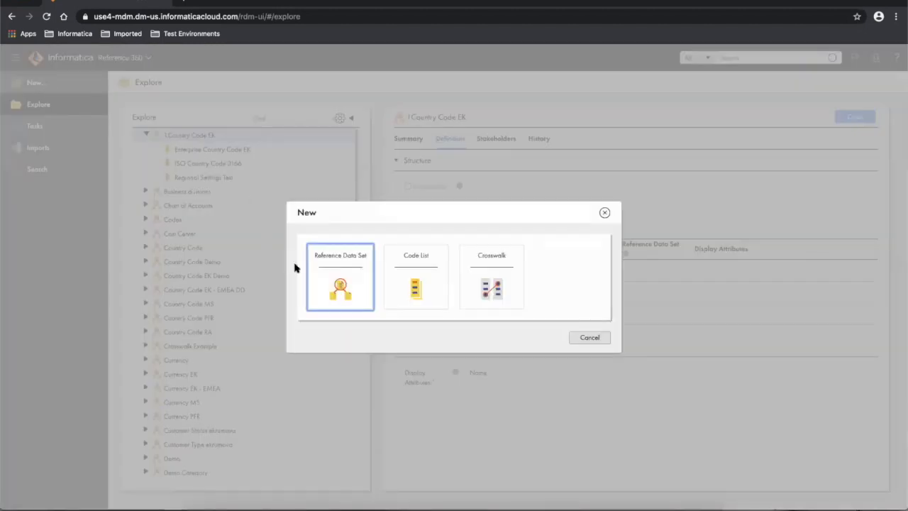
{"action": "left_click", "coordinate": [326, 270]}
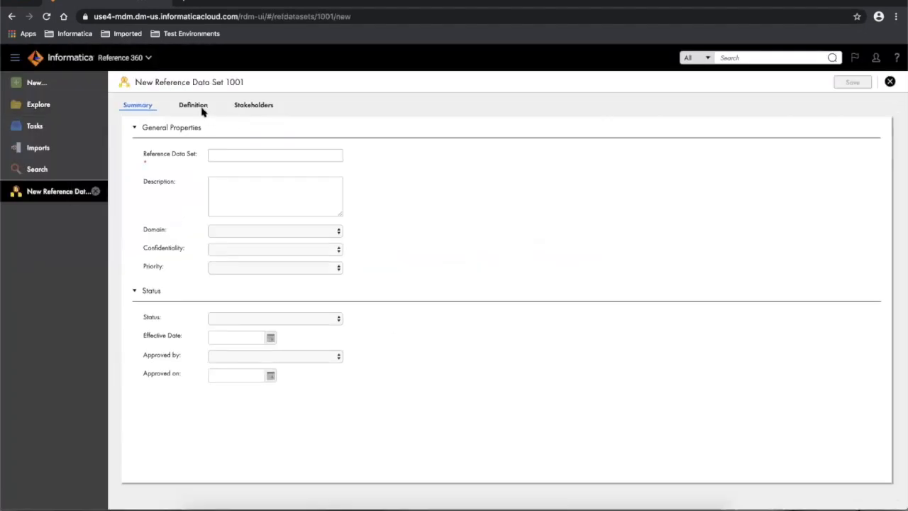
{"action": "left_click", "coordinate": [191, 106]}
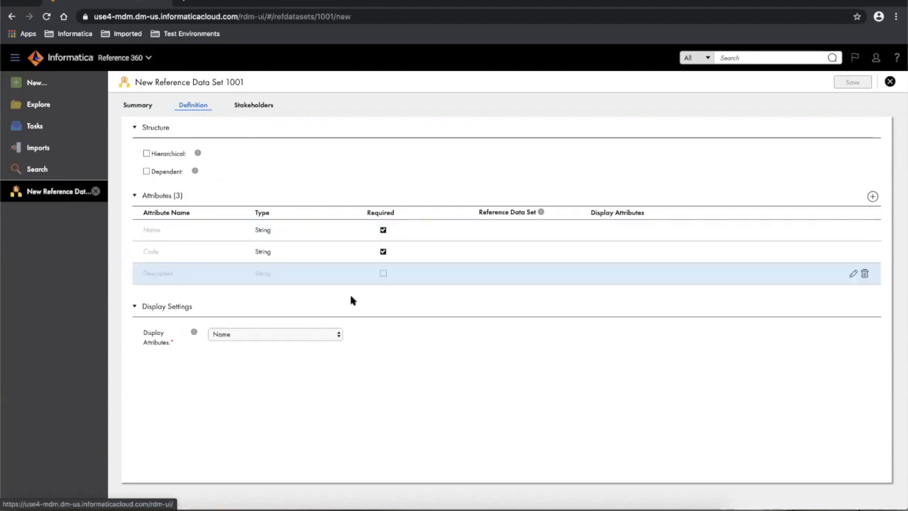
{"action": "left_click", "coordinate": [872, 196]}
{"action": "left_click", "coordinate": [276, 298]}
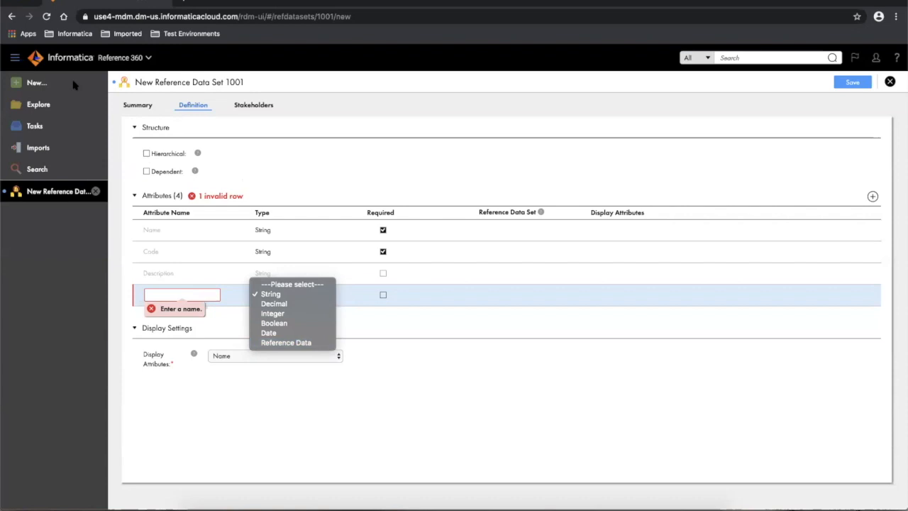
{"action": "left_click", "coordinate": [31, 106]}
{"action": "left_click", "coordinate": [33, 107]}
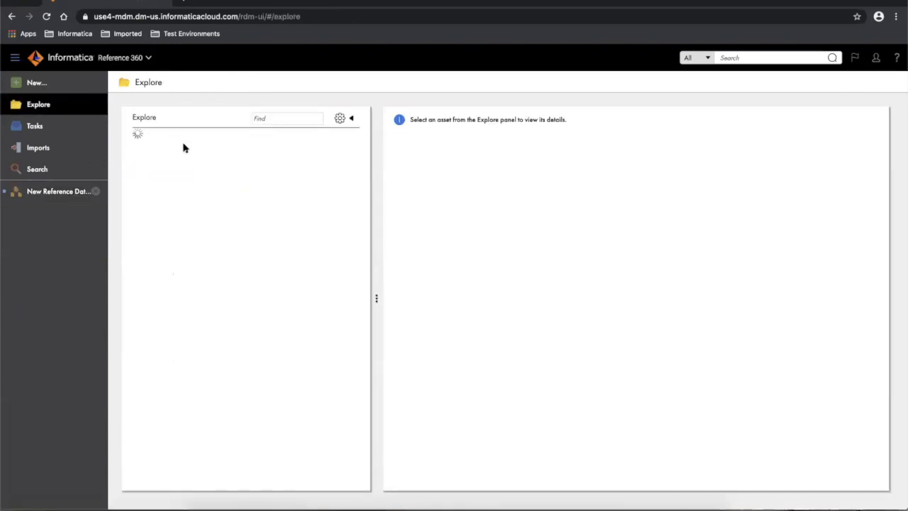
- Show 1Country Code EK's Stake Holder, Primary Owner, Business Steward and Business Analyst roles
{"action": "left_click", "coordinate": [146, 134]}
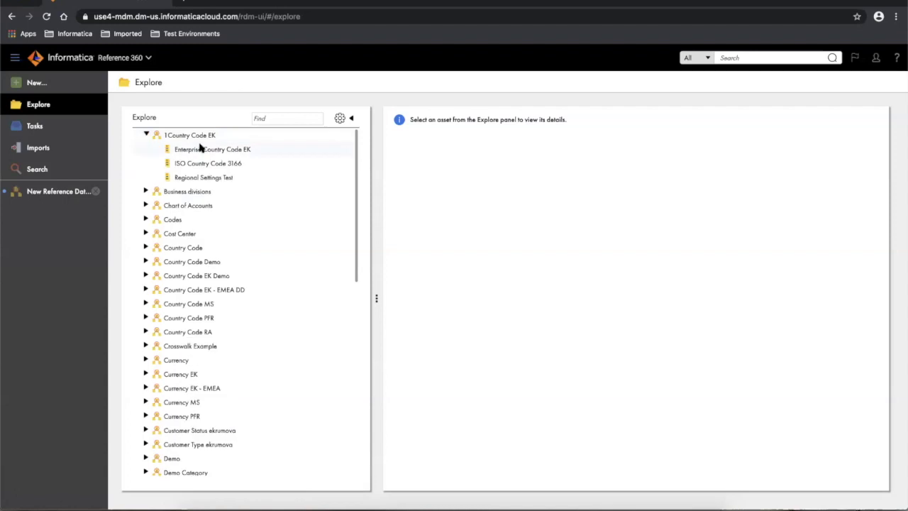
{"action": "left_click", "coordinate": [193, 148]}
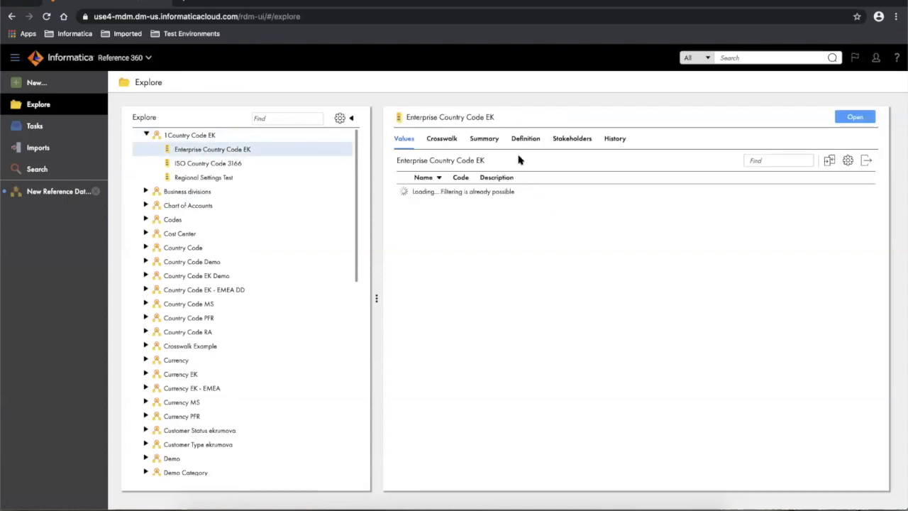
{"action": "left_click", "coordinate": [190, 136]}
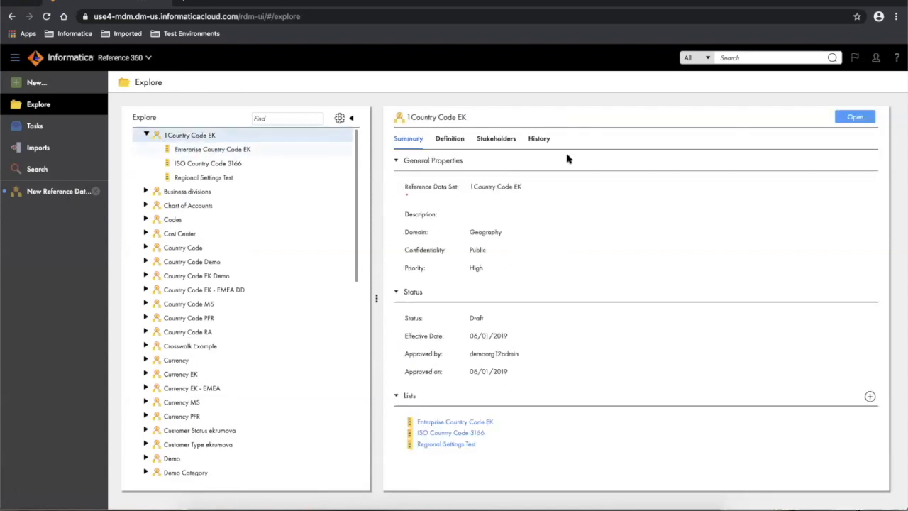
{"action": "left_click", "coordinate": [447, 139]}
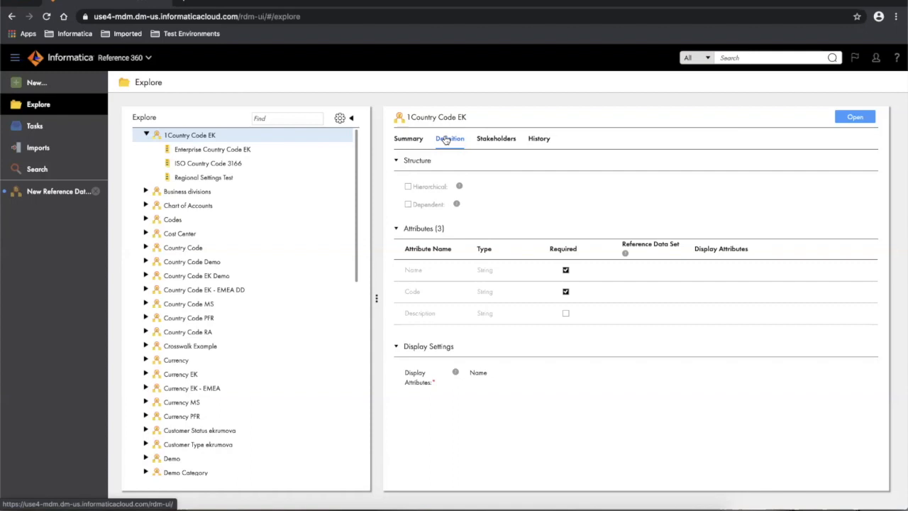
{"action": "left_click", "coordinate": [487, 140]}
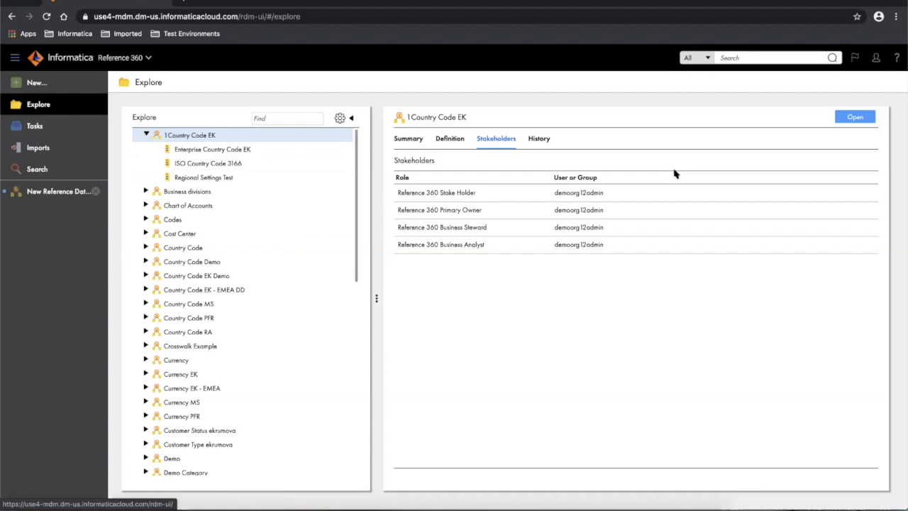
- Open 1Country Code EK in its own editing tab
{"action": "left_click", "coordinate": [852, 118]}
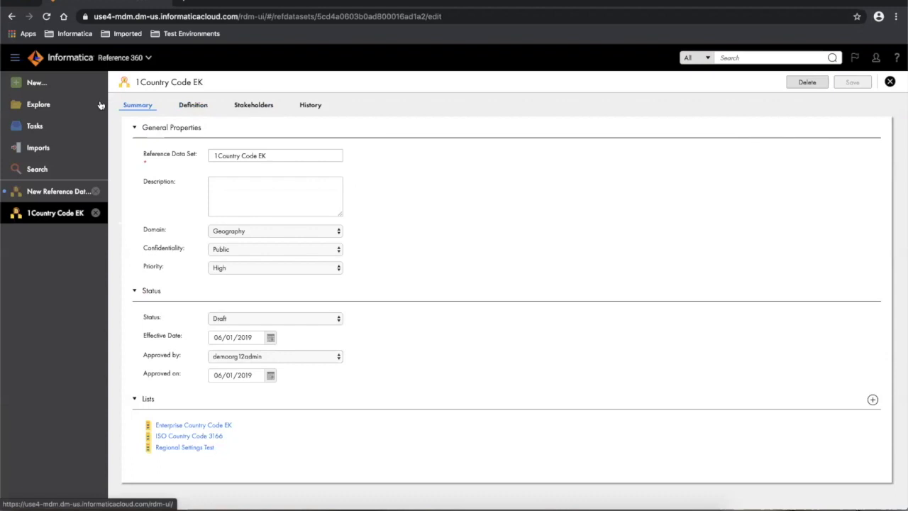
- Return to Explore and expand 1Country Code EK to list its three code lists
{"action": "left_click", "coordinate": [27, 107]}
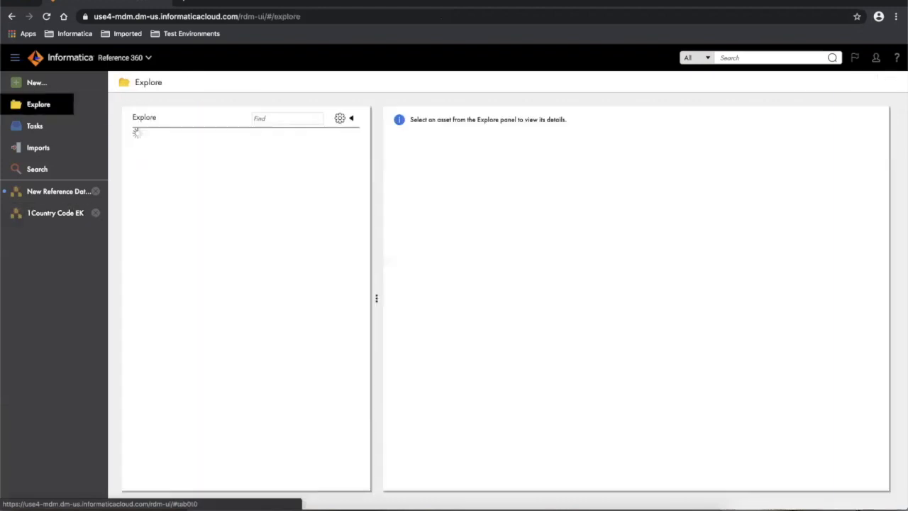
{"action": "left_click", "coordinate": [146, 134]}
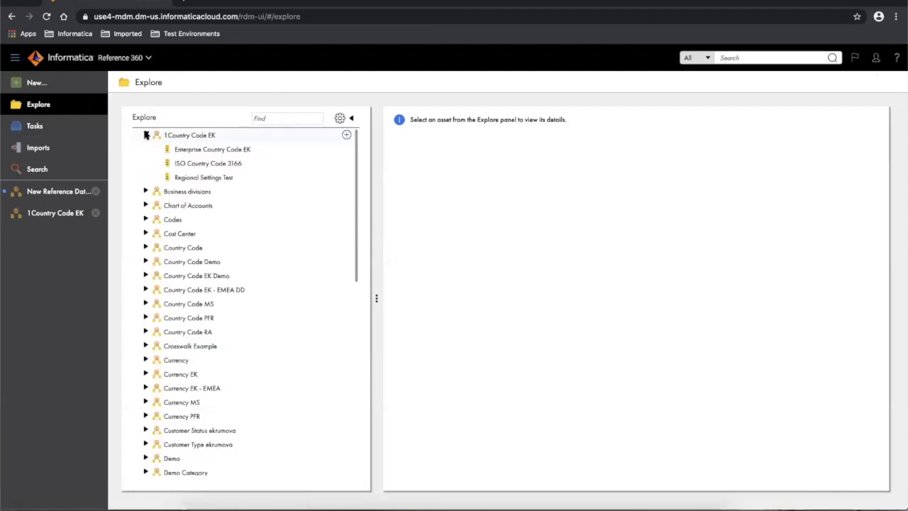
{"action": "left_click", "coordinate": [200, 150]}
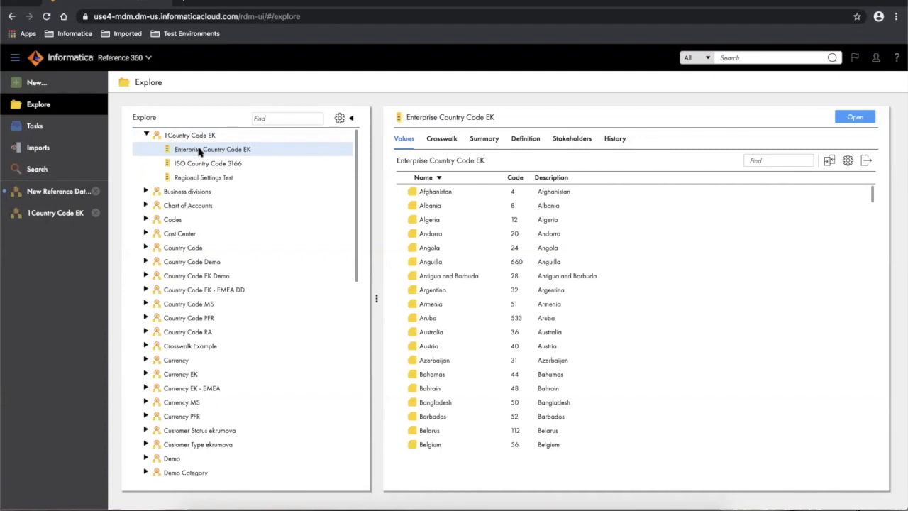
{"action": "scroll", "coordinate": [259, 284], "scroll_direction": "down", "scroll_amount": 1}
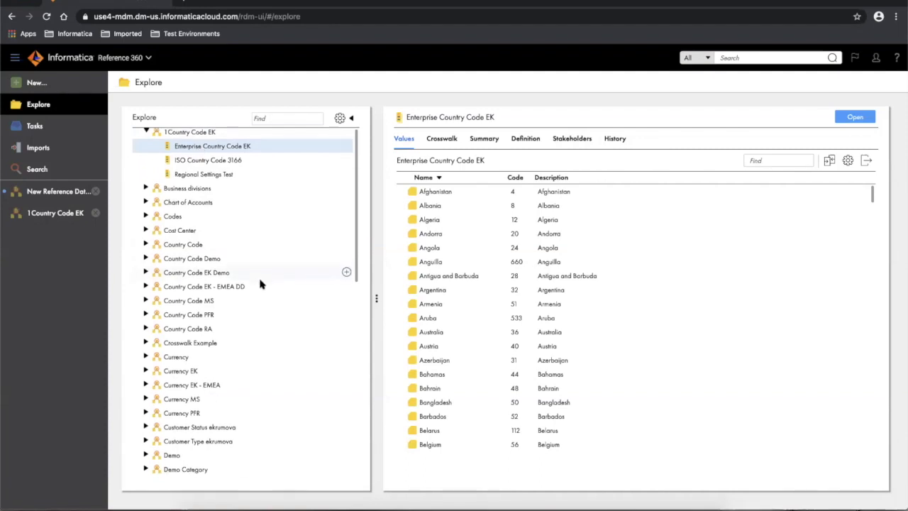
{"action": "scroll", "coordinate": [259, 284], "scroll_direction": "down", "scroll_amount": 10}
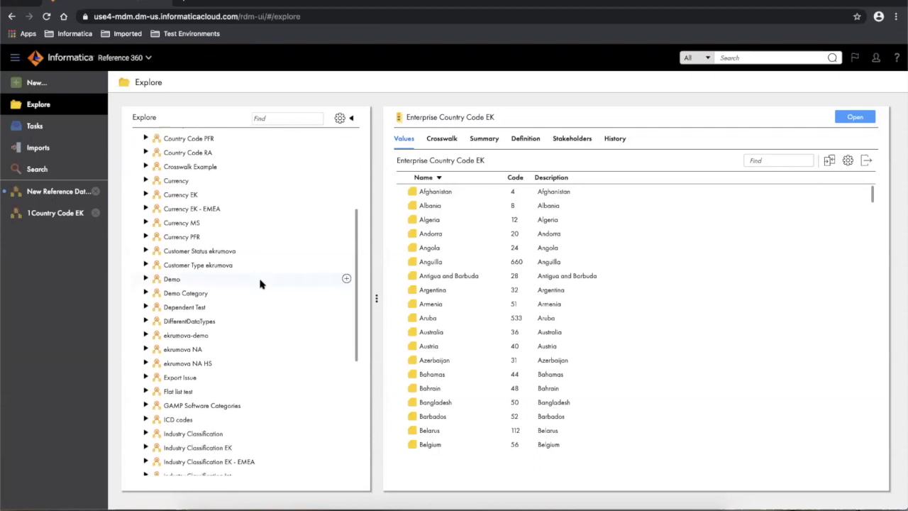
{"action": "scroll", "coordinate": [259, 284], "scroll_direction": "down", "scroll_amount": 4}
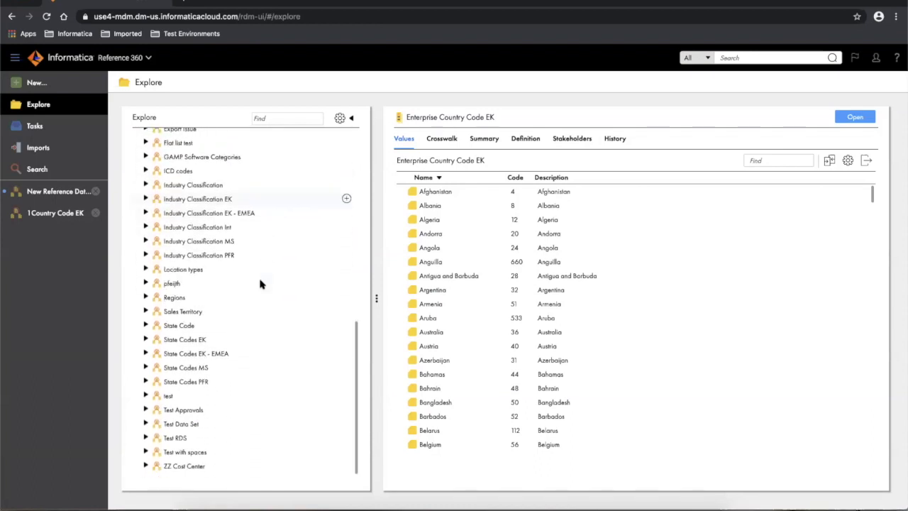
{"action": "scroll", "coordinate": [260, 283], "scroll_direction": "up", "scroll_amount": 6}
{"action": "scroll", "coordinate": [260, 283], "scroll_direction": "up", "scroll_amount": 8}
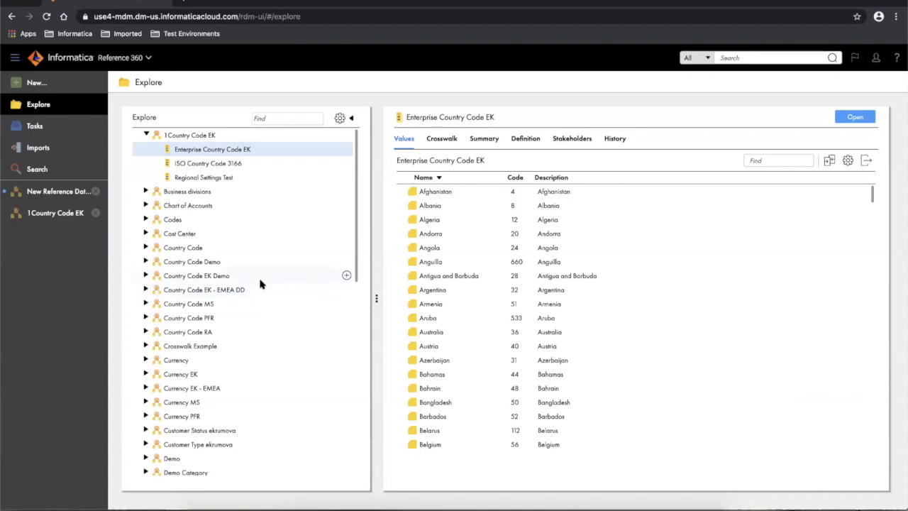
{"action": "left_click", "coordinate": [267, 118]}
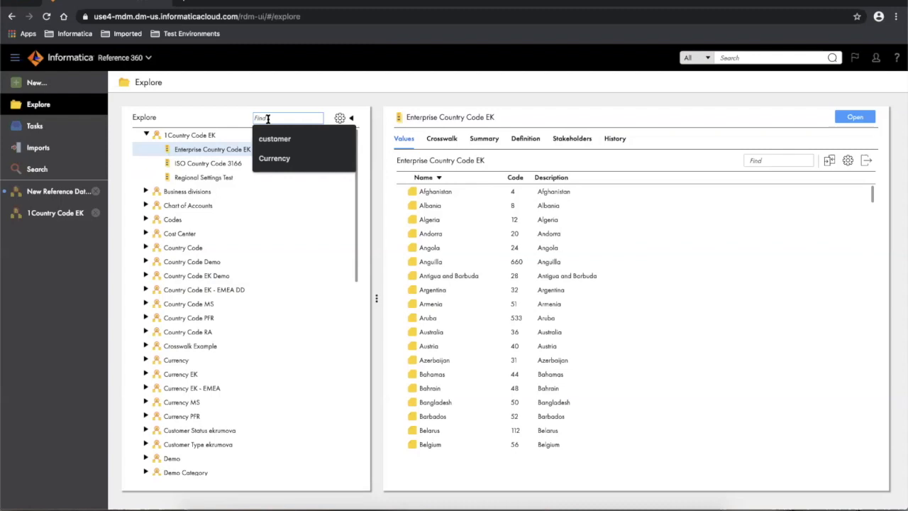
{"action": "type", "text": "industry"}
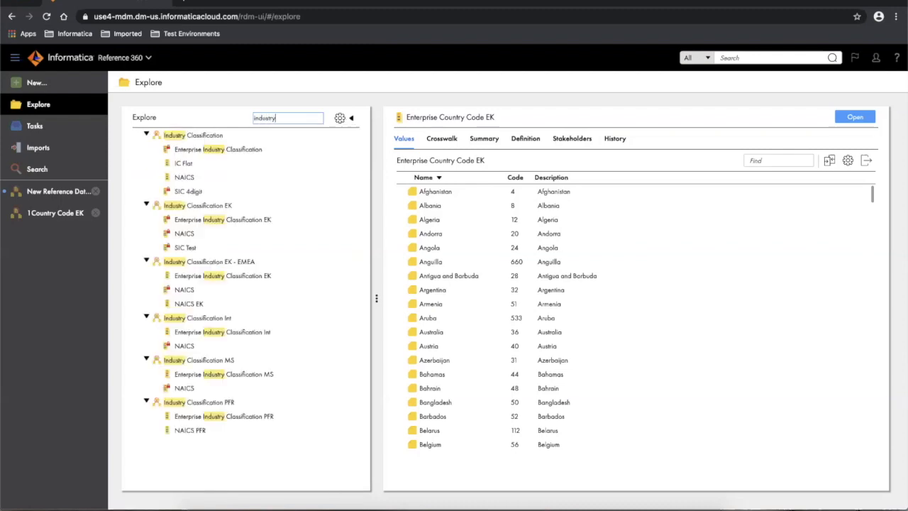
{"action": "type", "text": " classi"}
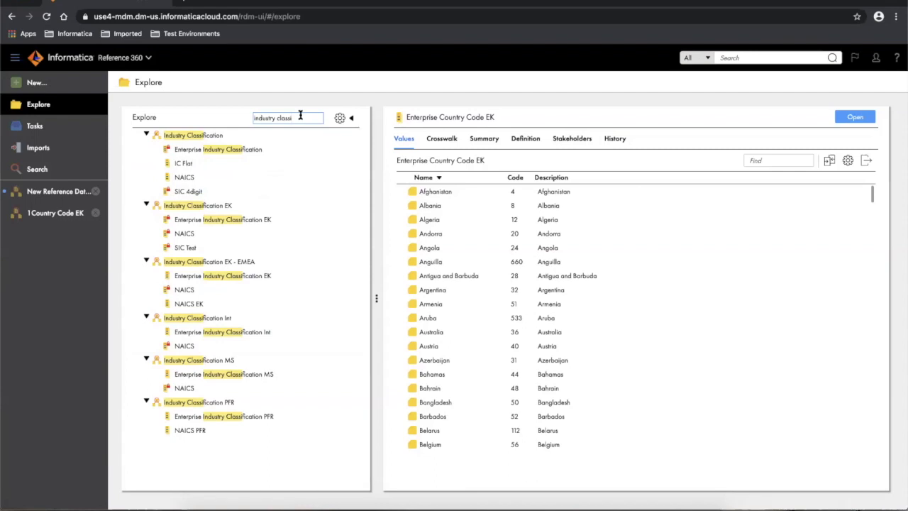
{"action": "left_click_drag", "start_coordinate": [300, 116], "coordinate": [248, 118]}
{"action": "key", "text": "BackSpace"}
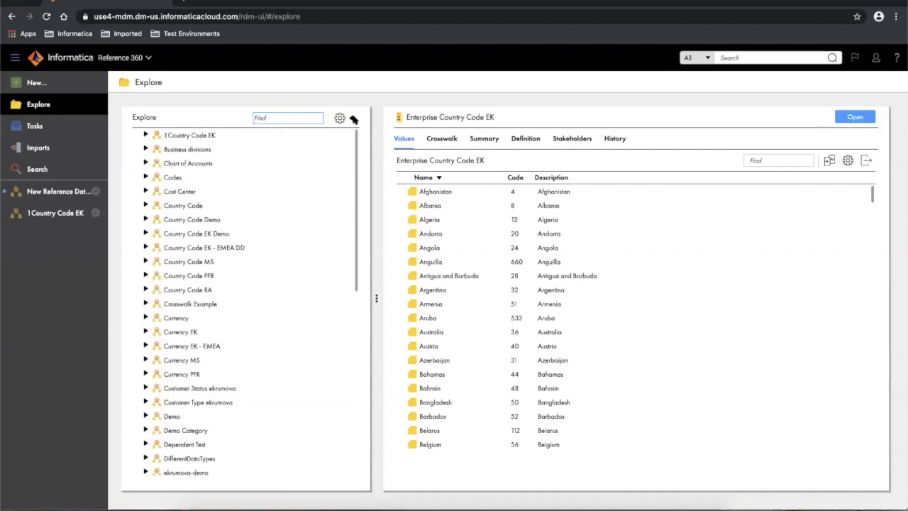
- Set the Explore tree's Group by option to Status
{"action": "left_click", "coordinate": [341, 121]}
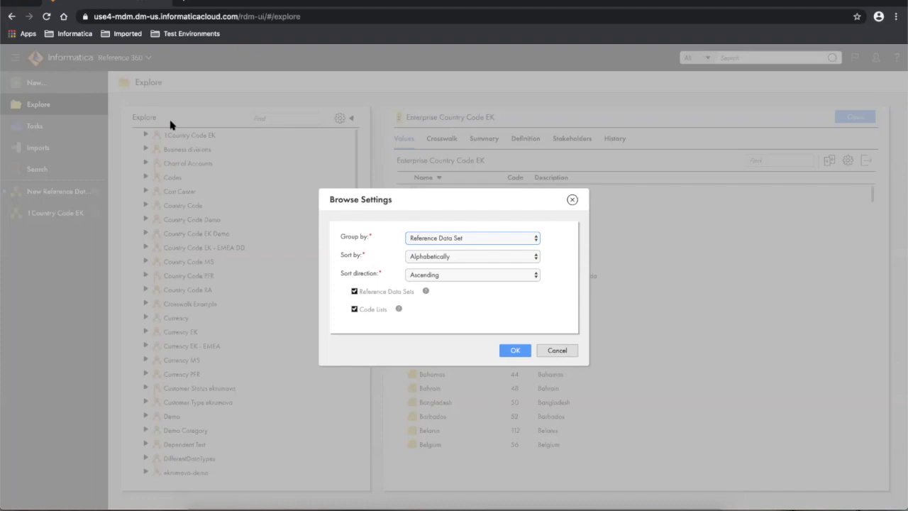
{"action": "left_click", "coordinate": [482, 239]}
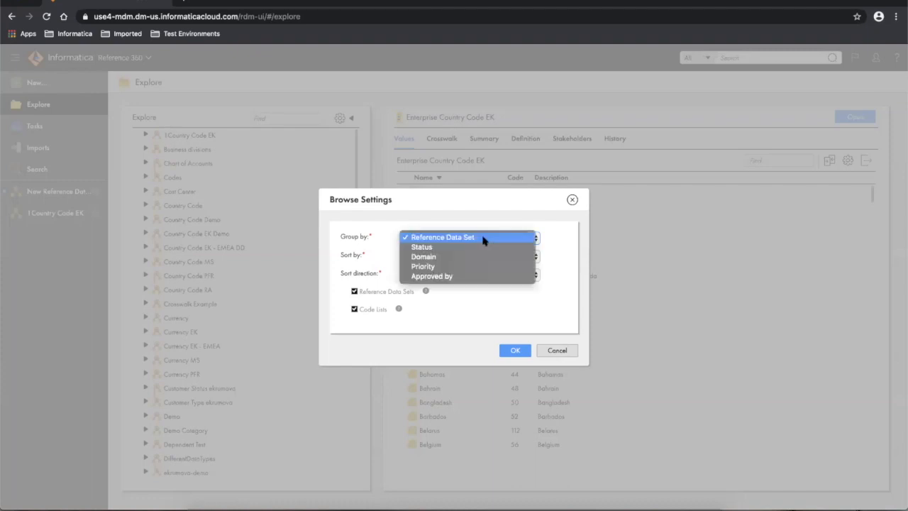
{"action": "left_click", "coordinate": [421, 248]}
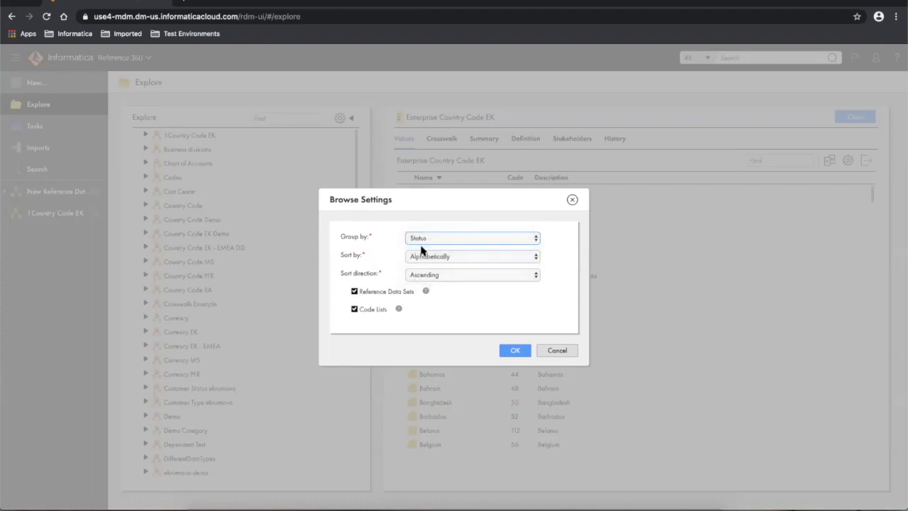
{"action": "left_click", "coordinate": [512, 349]}
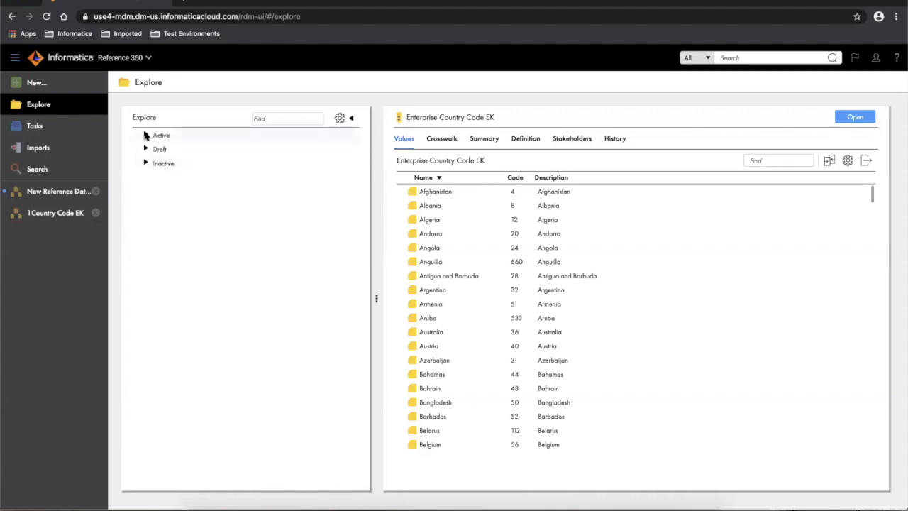
- Expand Active, then expand and collapse the Draft group and State Codes EK - EMEA
{"action": "left_click", "coordinate": [146, 135]}
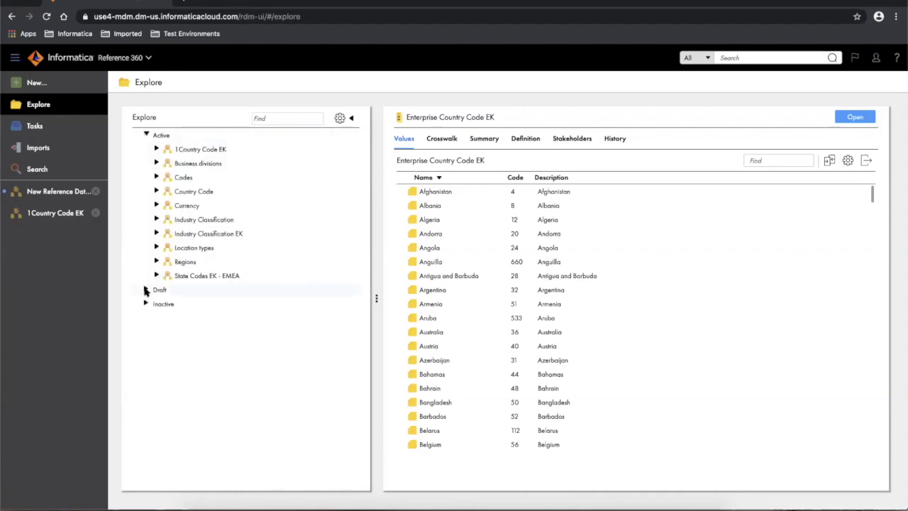
{"action": "left_click", "coordinate": [145, 290]}
{"action": "left_click", "coordinate": [145, 289]}
{"action": "left_click", "coordinate": [158, 275]}
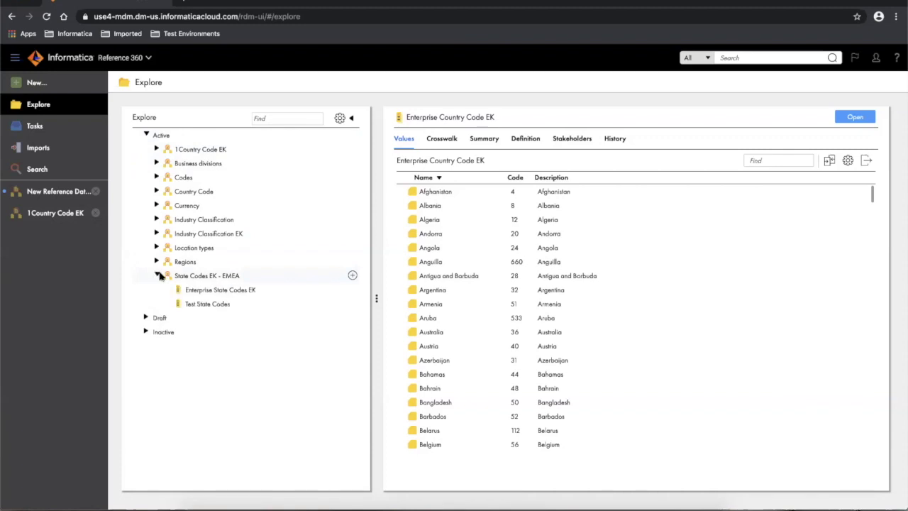
{"action": "left_click", "coordinate": [158, 275]}
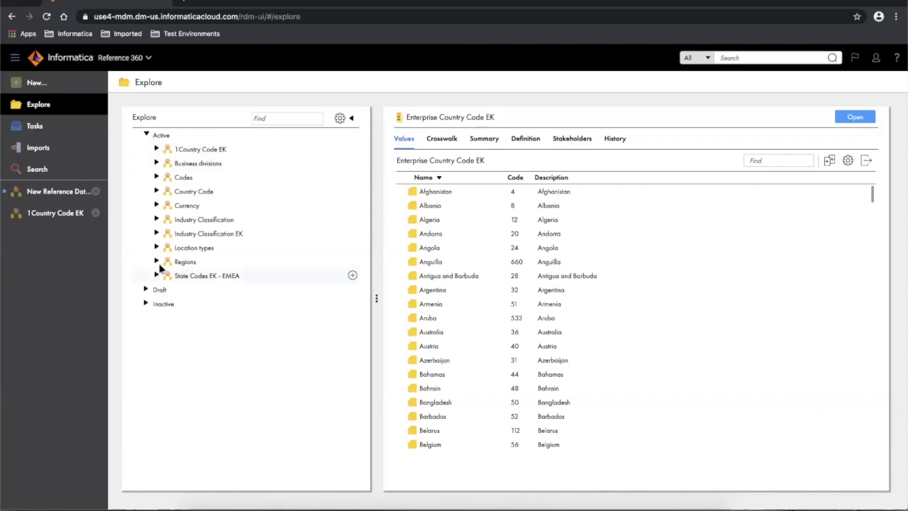
- Group the Explore tree by Approved by and expand the first approver's data sets
{"action": "left_click", "coordinate": [340, 119]}
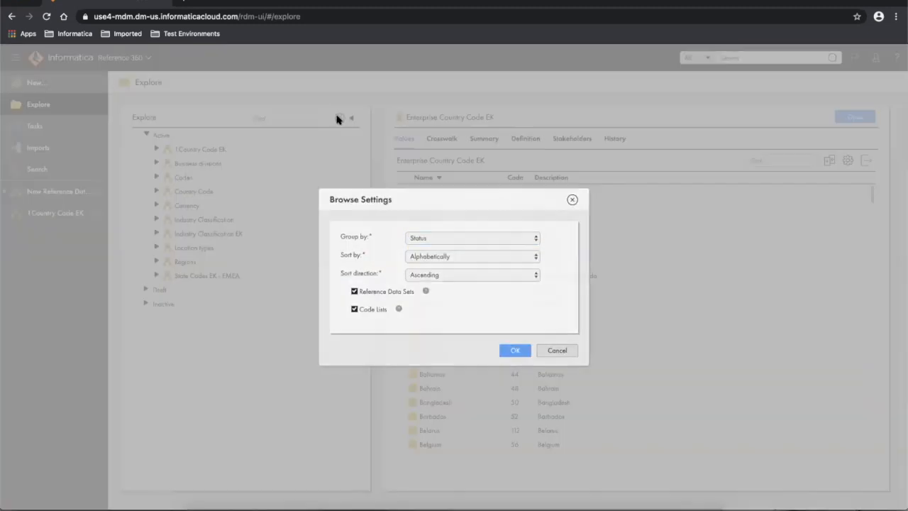
{"action": "left_click", "coordinate": [455, 240]}
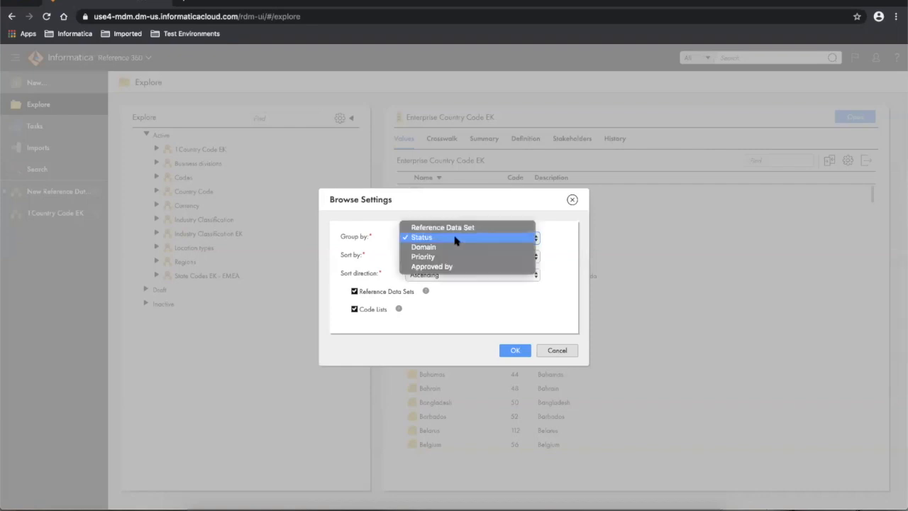
{"action": "left_click", "coordinate": [428, 266]}
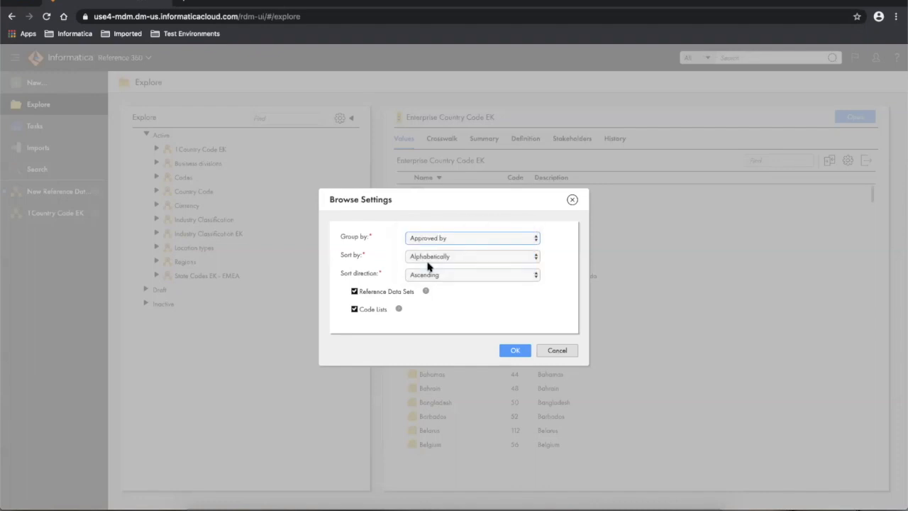
{"action": "left_click", "coordinate": [515, 351]}
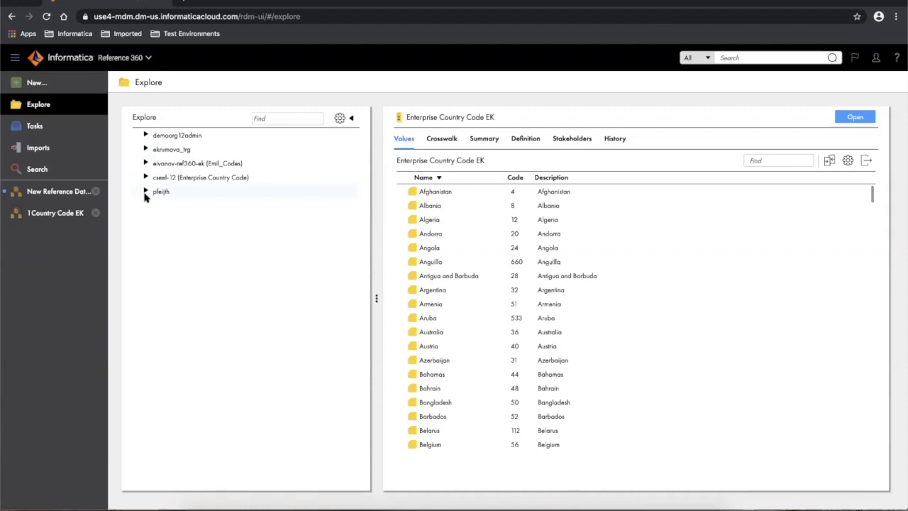
{"action": "left_click", "coordinate": [146, 135]}
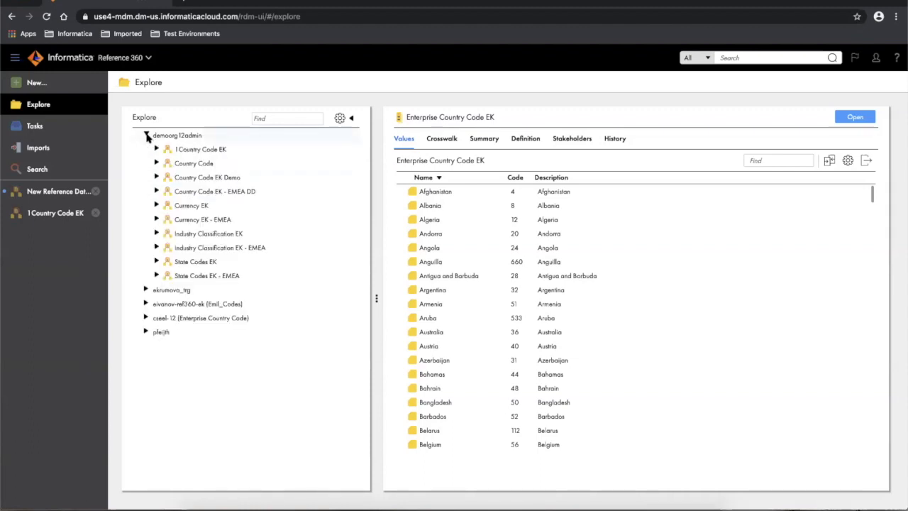
- Hide Reference Data Sets so the tree lists only code lists, then check the first approver
{"action": "left_click", "coordinate": [340, 118]}
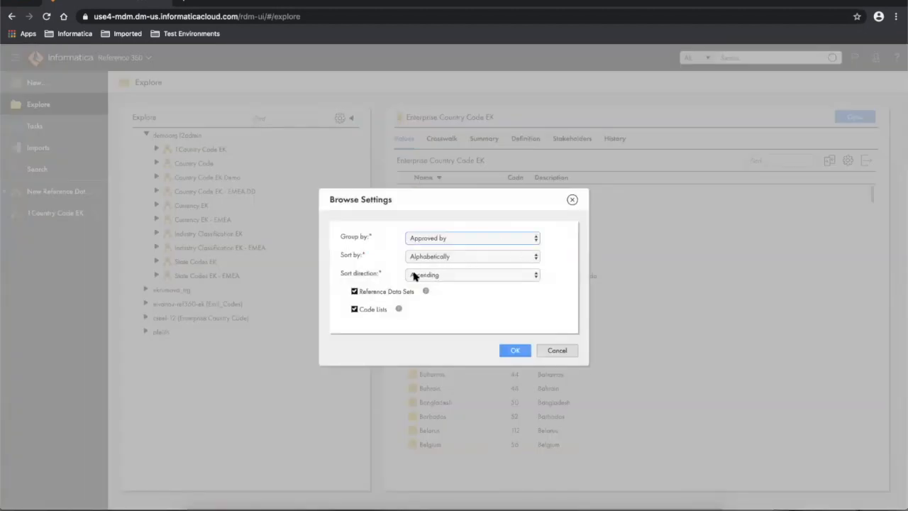
{"action": "left_click", "coordinate": [355, 291]}
{"action": "left_click", "coordinate": [516, 351]}
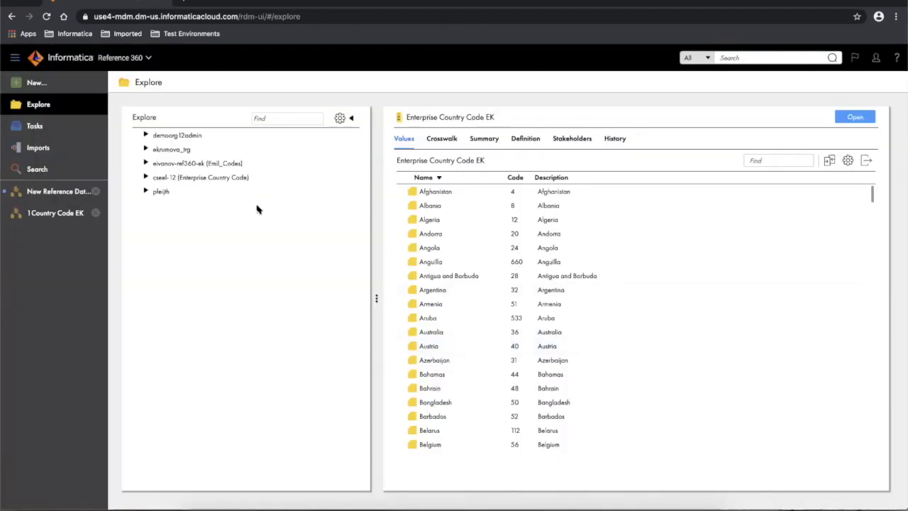
{"action": "left_click", "coordinate": [145, 135]}
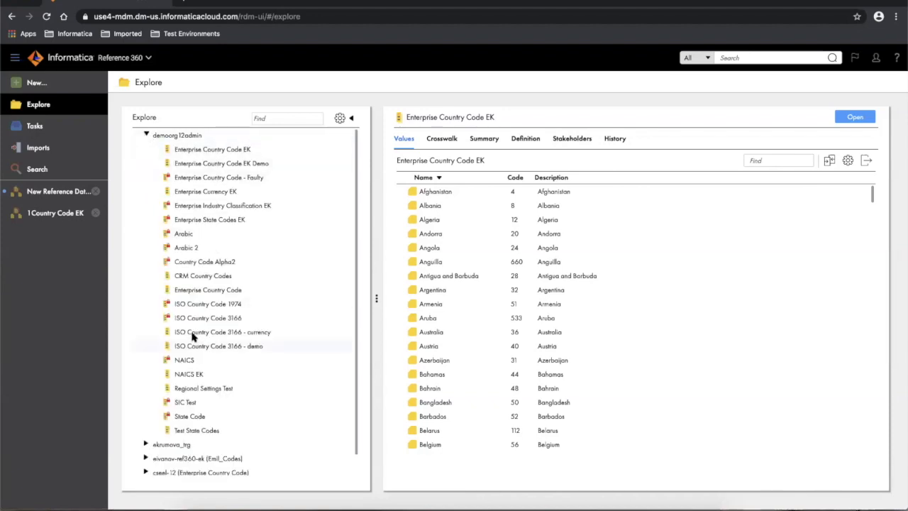
{"action": "left_click", "coordinate": [146, 134]}
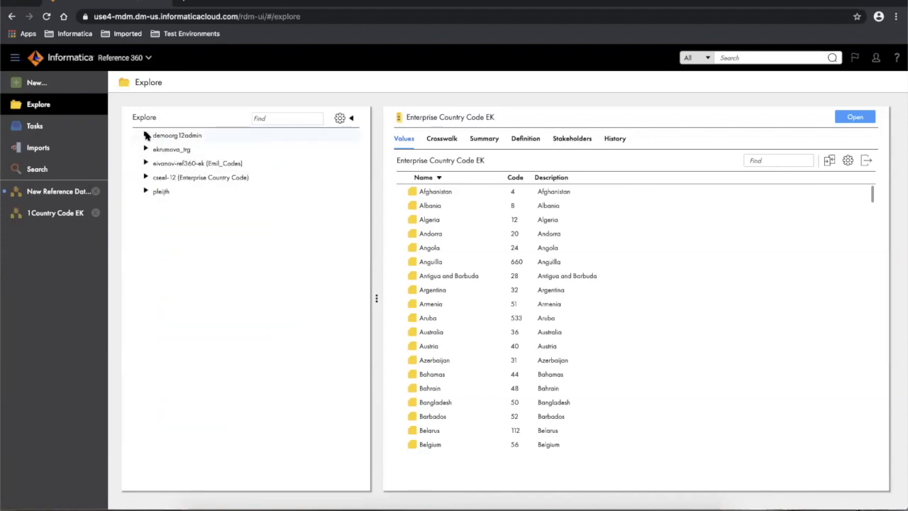
- Re-include Reference Data Sets and set Group by back to Reference Data Set
{"action": "left_click", "coordinate": [341, 119]}
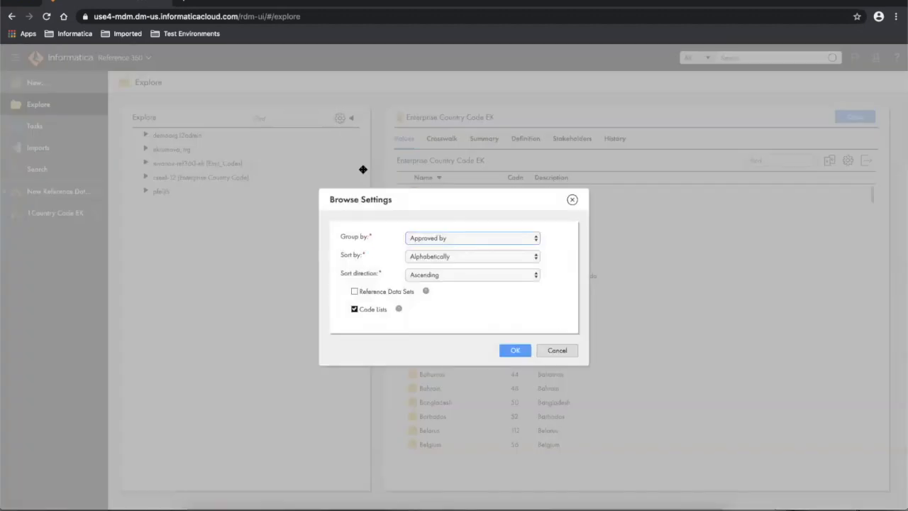
{"action": "left_click", "coordinate": [354, 291]}
{"action": "left_click", "coordinate": [455, 238]}
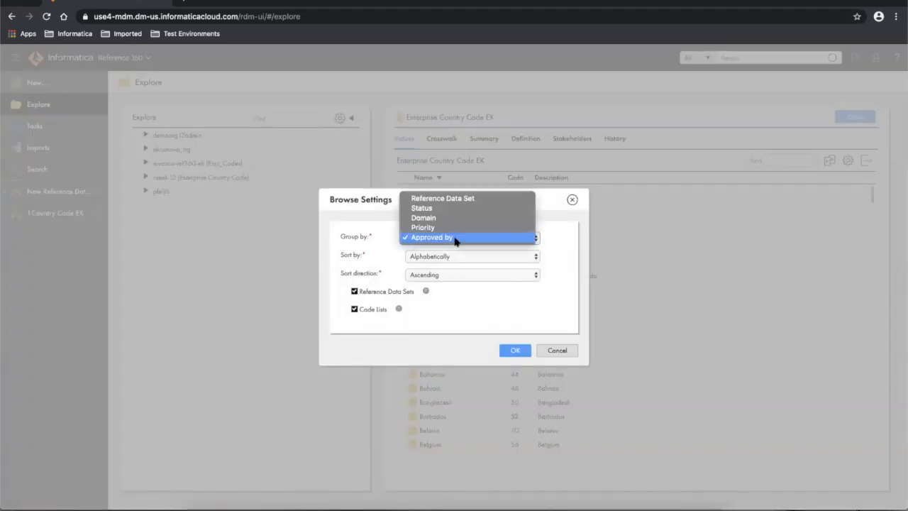
{"action": "left_click", "coordinate": [454, 200]}
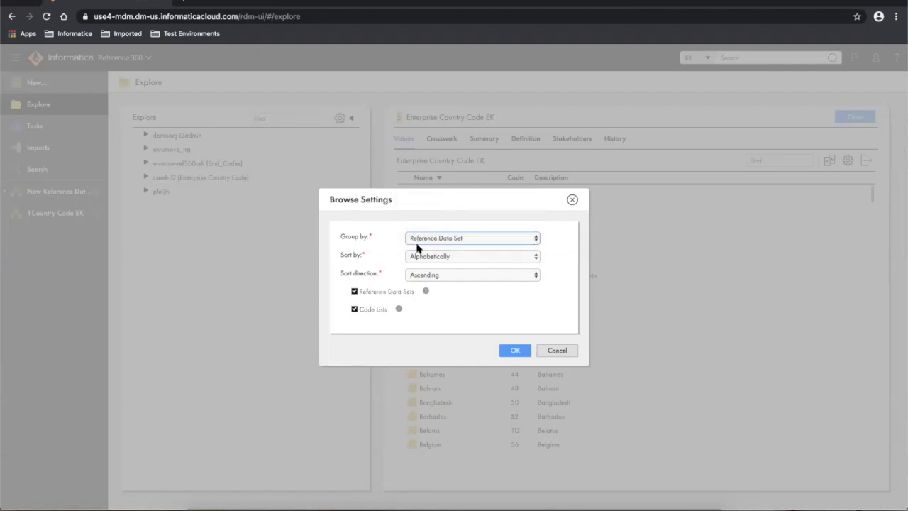
{"action": "left_click", "coordinate": [514, 352]}
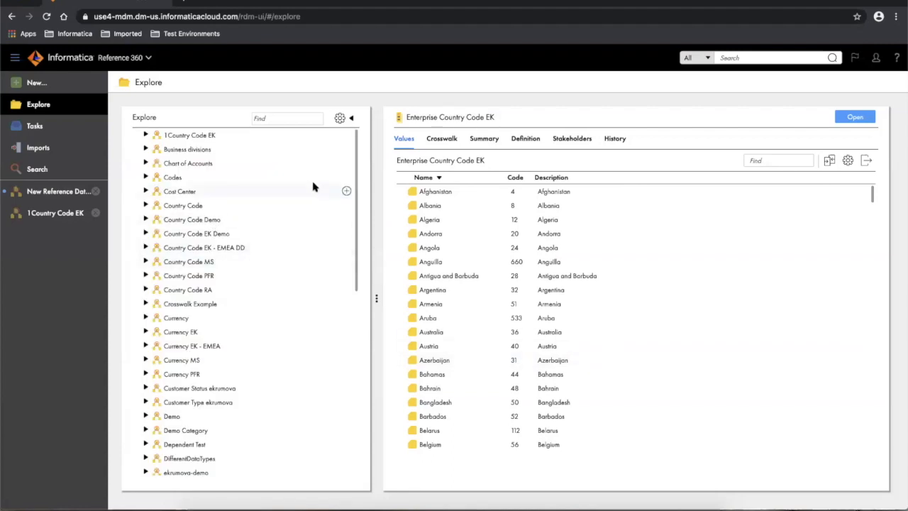
- Run a global search for 'coal' across all object types
{"action": "left_click", "coordinate": [729, 58]}
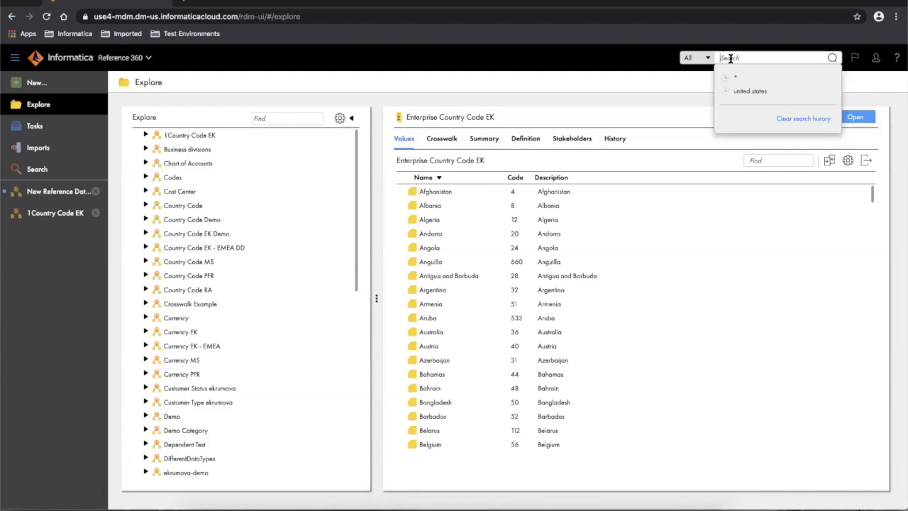
{"action": "left_click", "coordinate": [708, 59]}
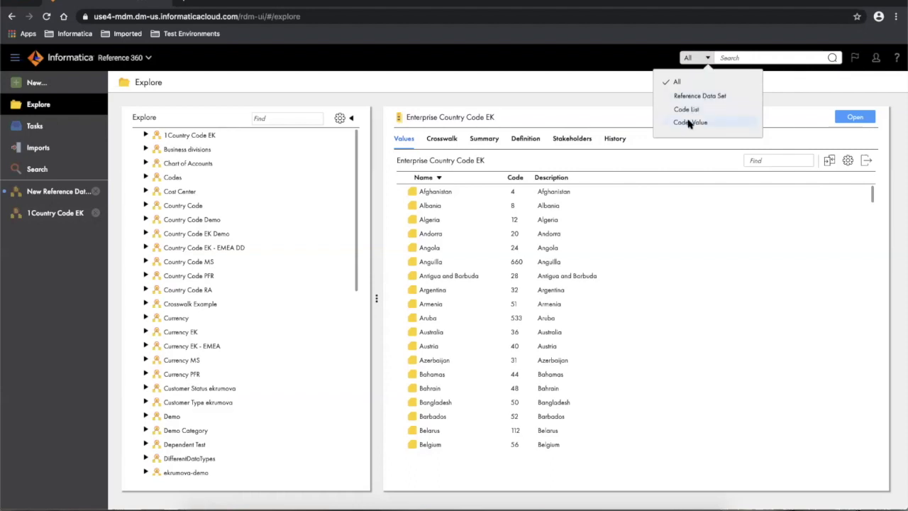
{"action": "left_click", "coordinate": [735, 58]}
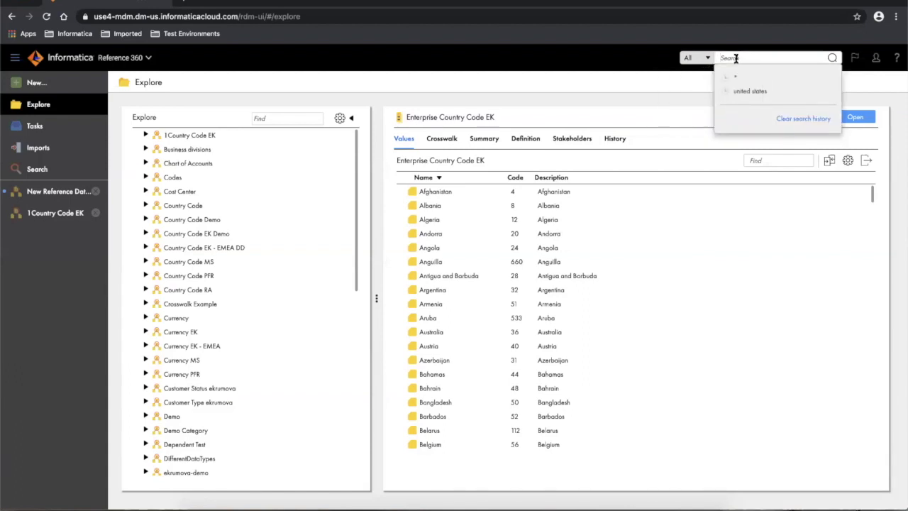
{"action": "type", "text": "coal"}
{"action": "key", "text": "Return"}
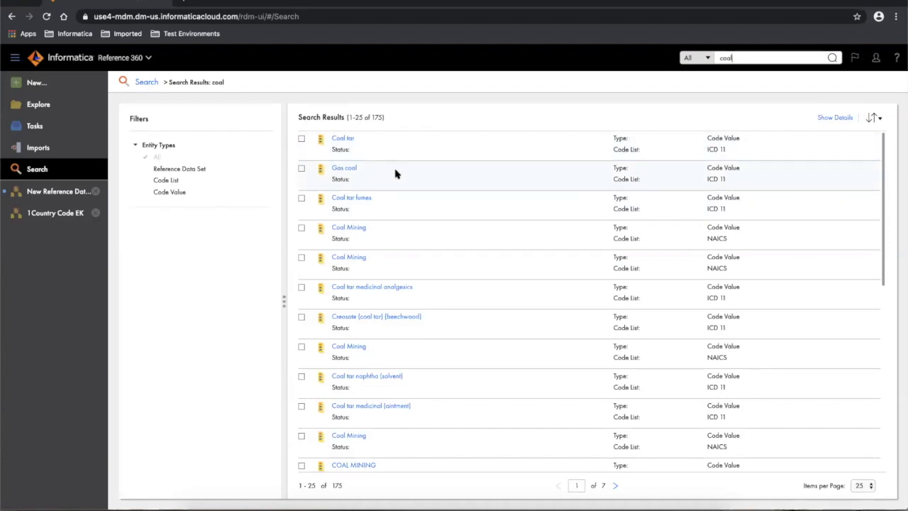
- Turn on Show Details for the coal results and scroll through the matches
{"action": "left_click", "coordinate": [835, 117]}
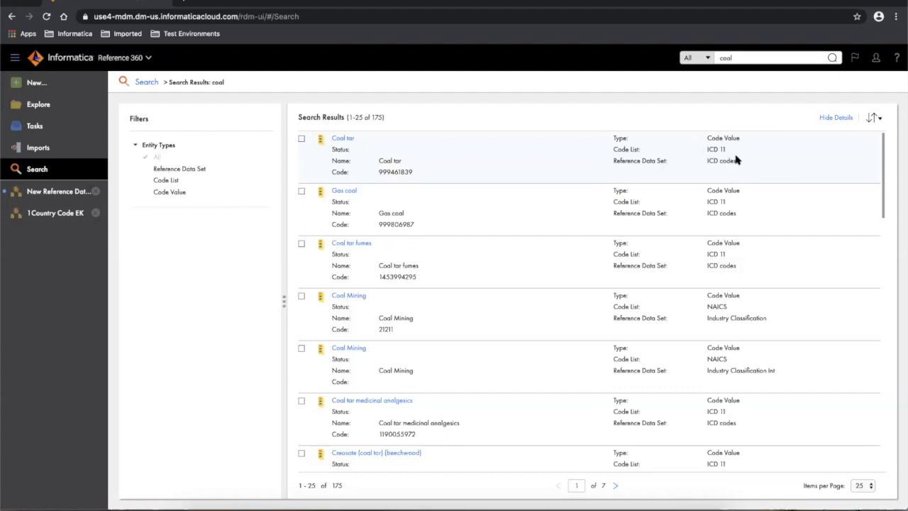
{"action": "scroll", "coordinate": [709, 228], "scroll_direction": "down", "scroll_amount": 1}
{"action": "scroll", "coordinate": [709, 228], "scroll_direction": "down", "scroll_amount": 3}
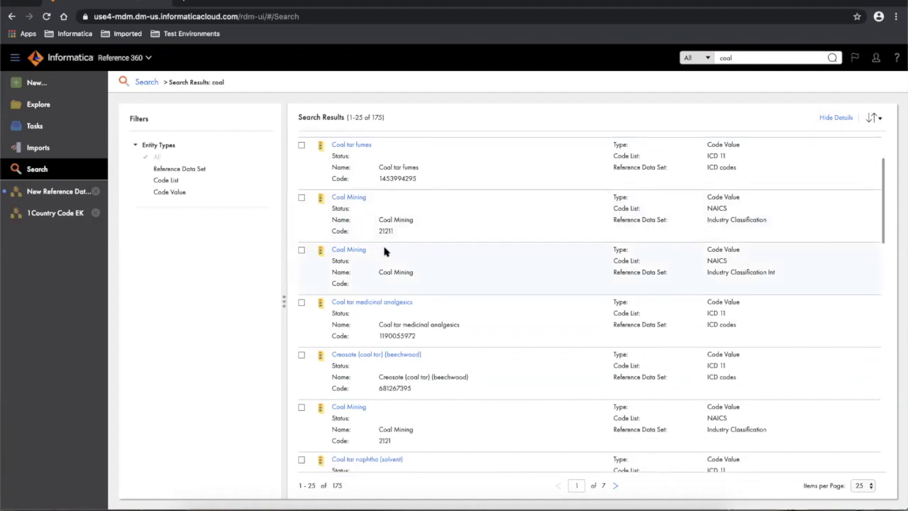
- Open the Coal Mining 21211 value in NAICS, then return to the coal search results
{"action": "left_click", "coordinate": [350, 198]}
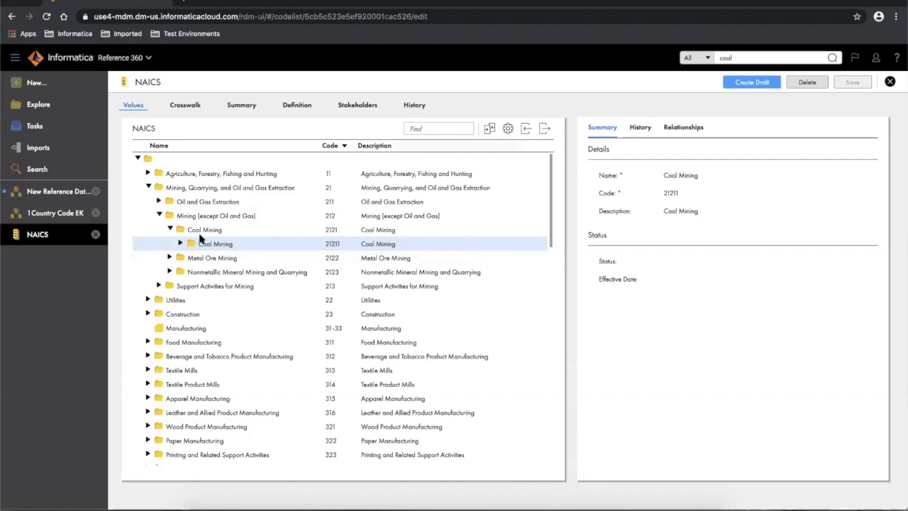
{"action": "left_click", "coordinate": [37, 169]}
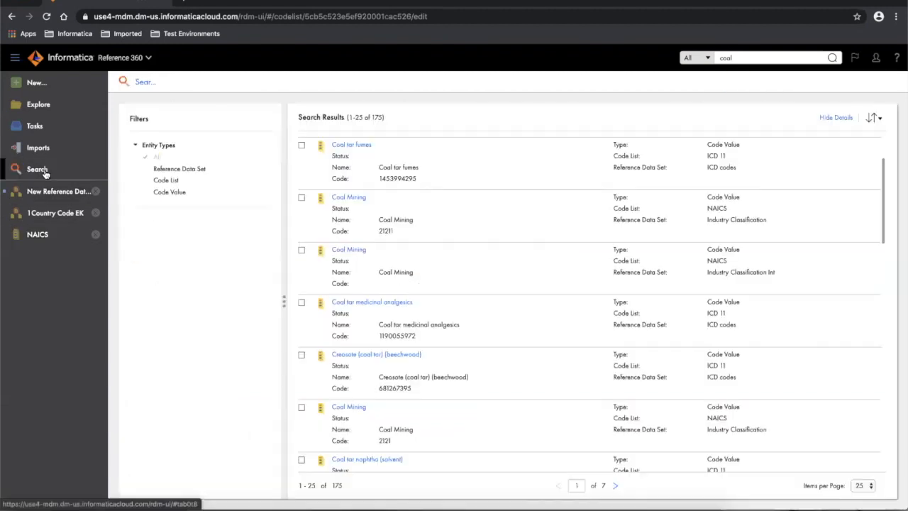
- Check the Reference Data Set filter and replace the search term with 'country code'
{"action": "left_click", "coordinate": [183, 169]}
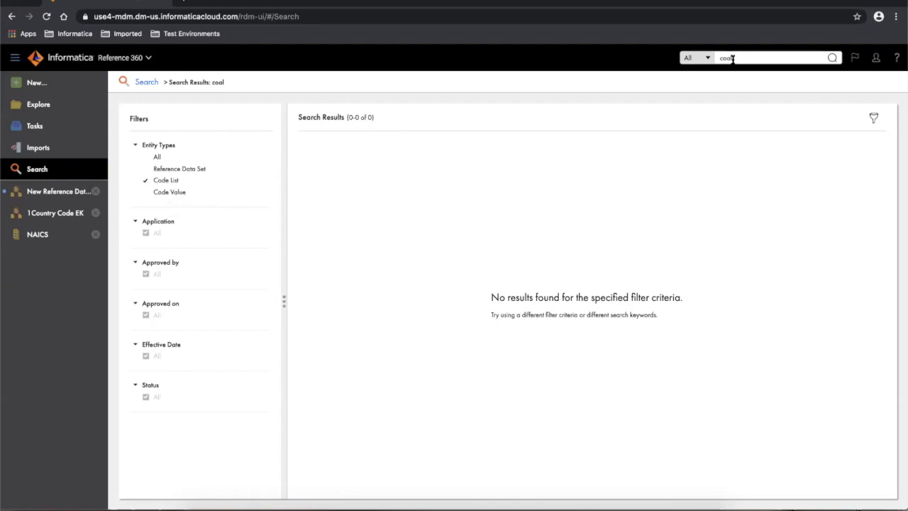
{"action": "left_click_drag", "start_coordinate": [736, 57], "coordinate": [716, 57]}
{"action": "type", "text": "country code"}
{"action": "key", "text": "Return"}
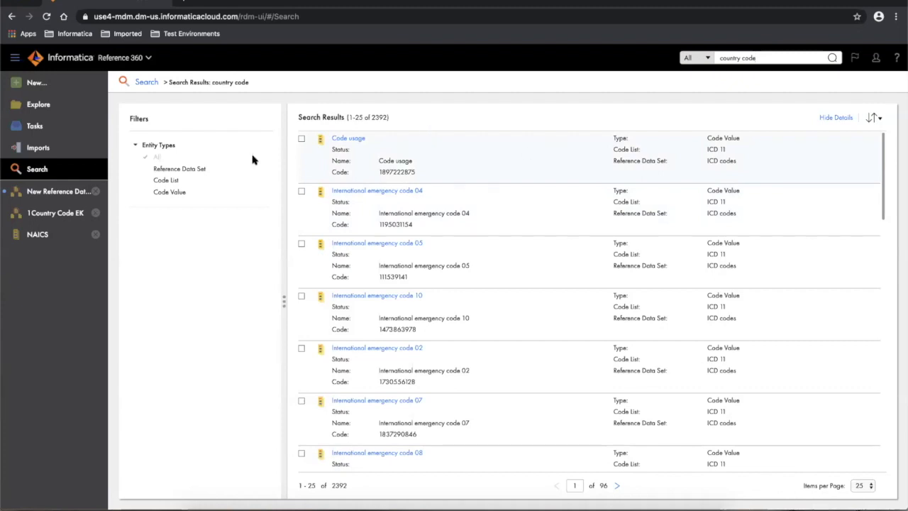
- Switch the Entity Types filter between Reference Data Set and Code List, then return to Explore
{"action": "left_click", "coordinate": [164, 171]}
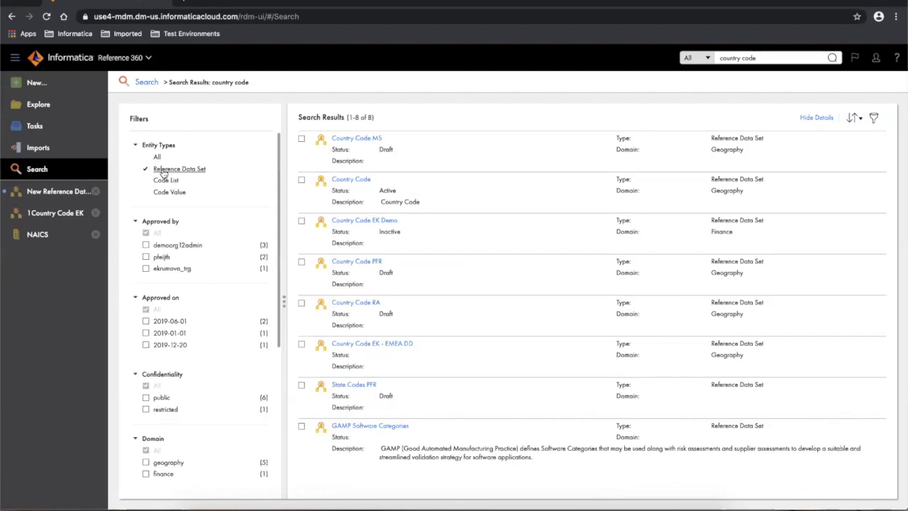
{"action": "left_click", "coordinate": [164, 182]}
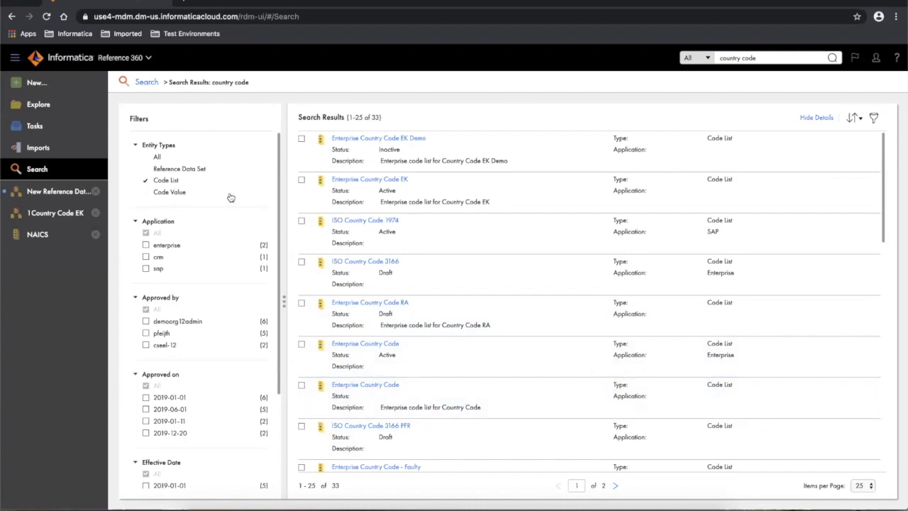
{"action": "left_click", "coordinate": [191, 171]}
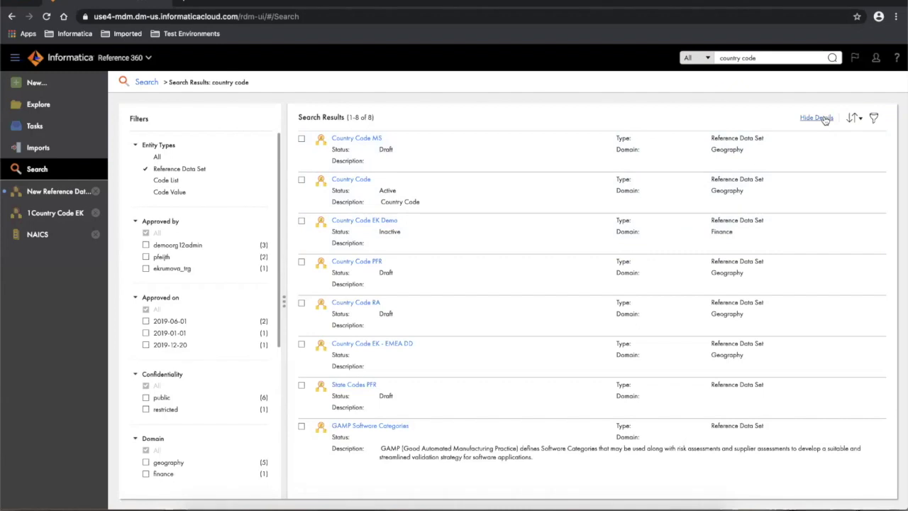
{"action": "left_click", "coordinate": [168, 181]}
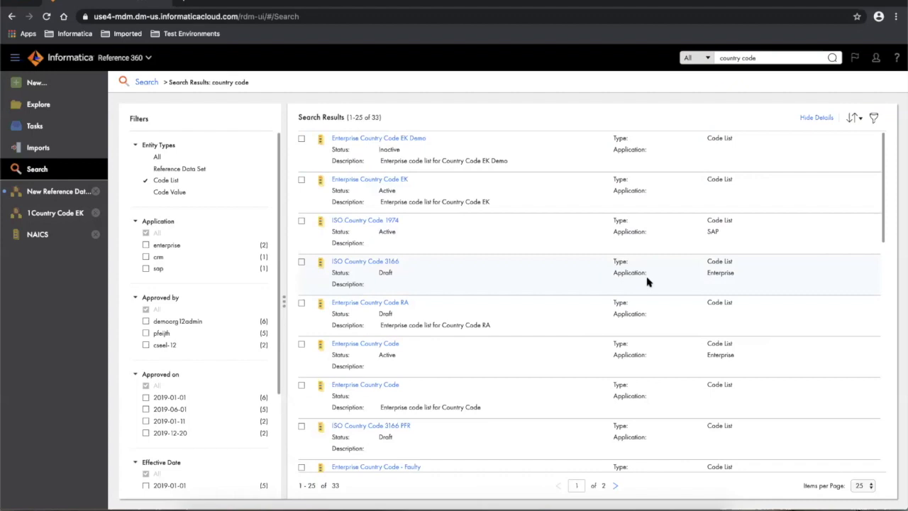
{"action": "left_click", "coordinate": [30, 106]}
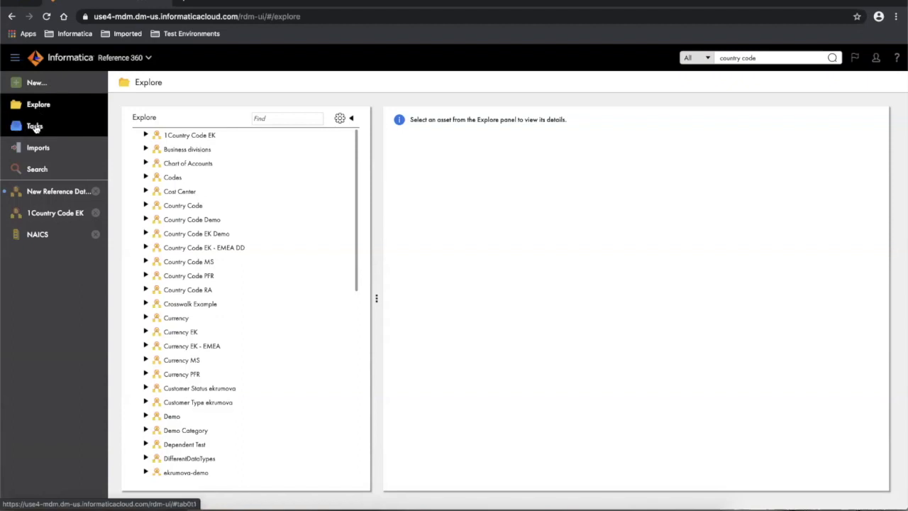
- Open the Tasks page to view the Approval HR and Approve Code List tasks
{"action": "left_click", "coordinate": [36, 127]}
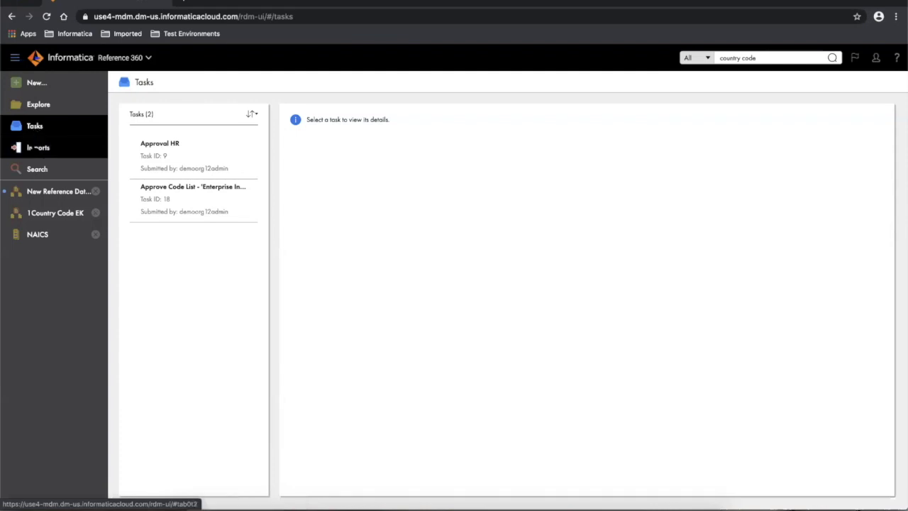
- Open Imports and download the error CSV for the failed Enterprise Country Code import
{"action": "left_click", "coordinate": [34, 151]}
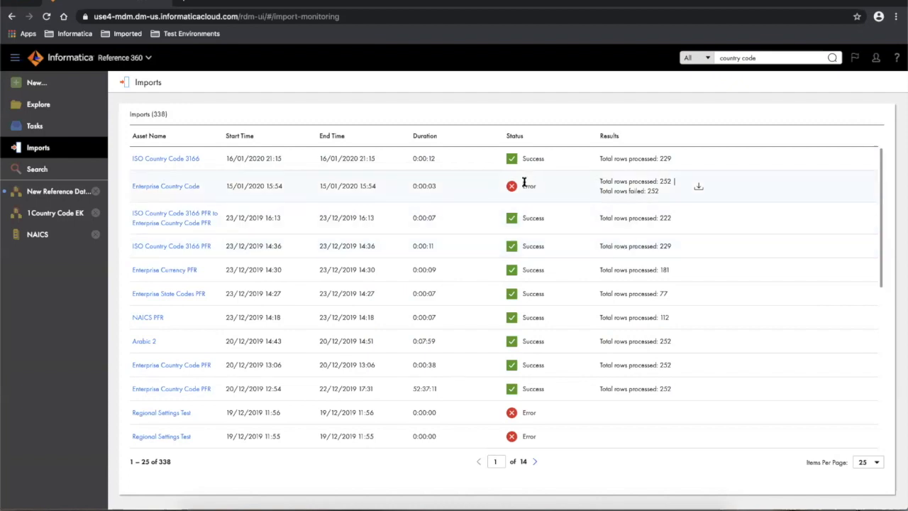
{"action": "left_click", "coordinate": [698, 188]}
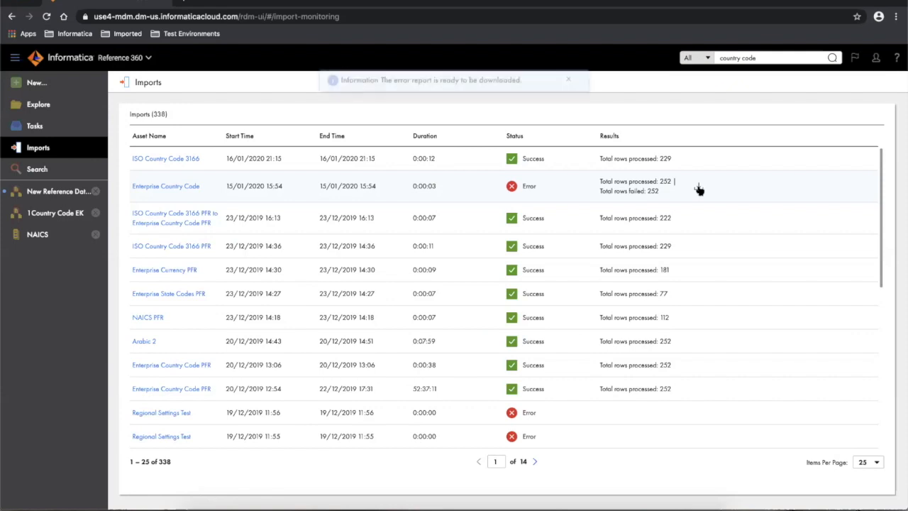
{"action": "left_click", "coordinate": [569, 81]}
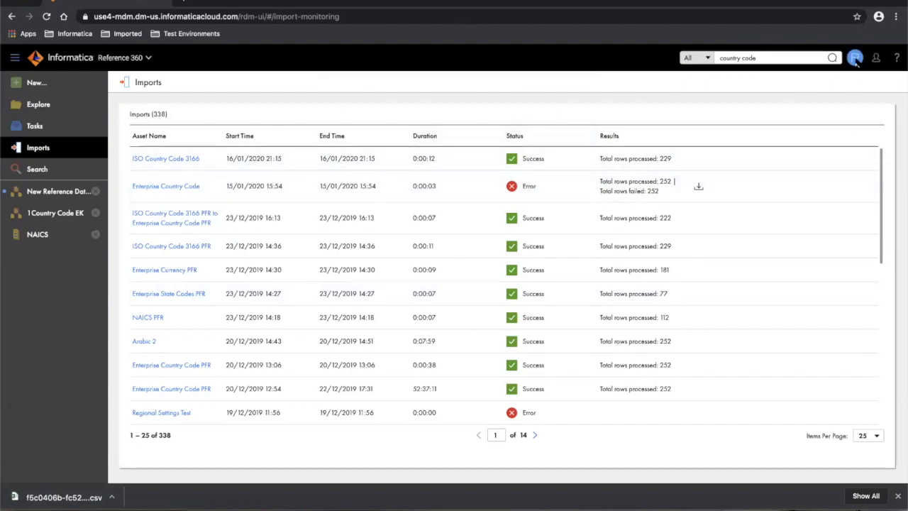
{"action": "left_click", "coordinate": [896, 60]}
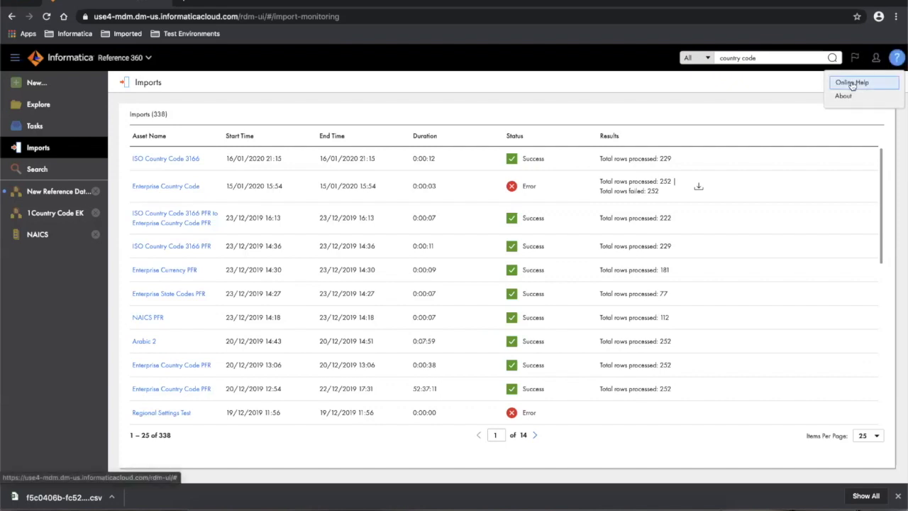
- Open Online Help at the MDM - Reference 360 topics, then go back to the Imports page
{"action": "left_click", "coordinate": [851, 83]}
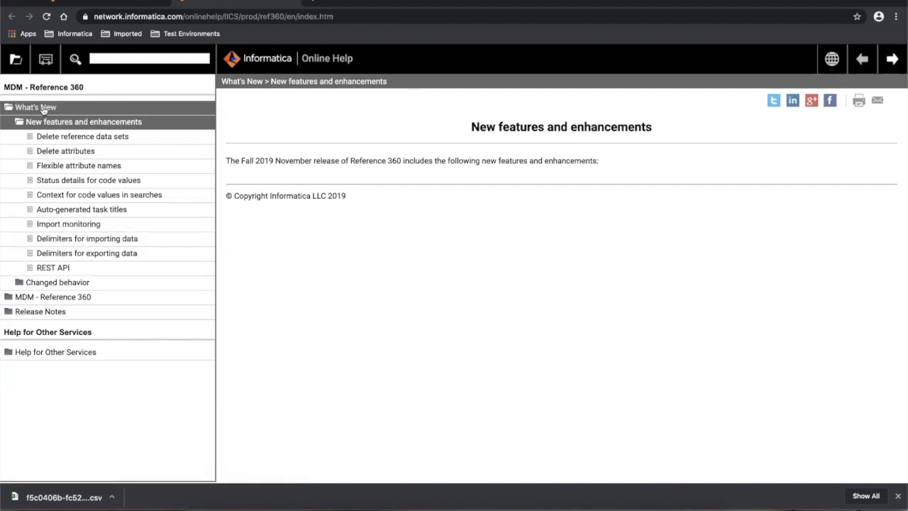
{"action": "left_click", "coordinate": [51, 301]}
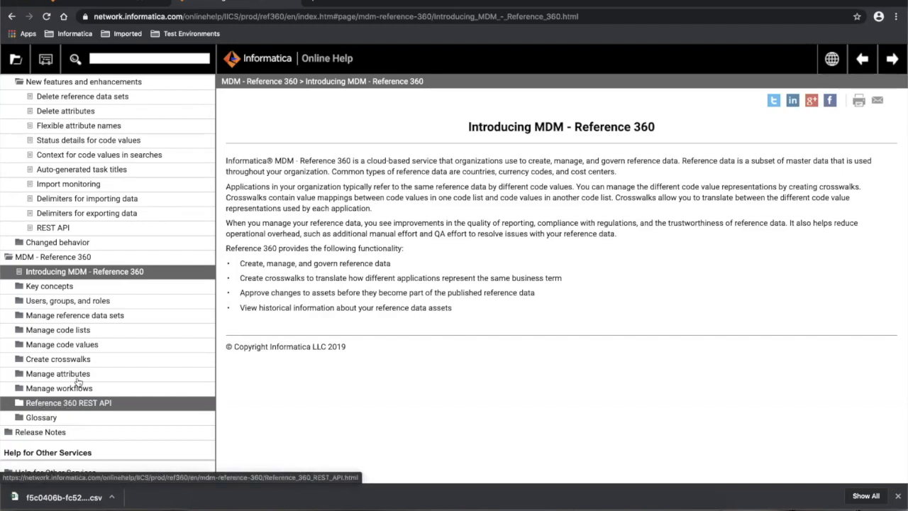
{"action": "left_click", "coordinate": [117, 3]}
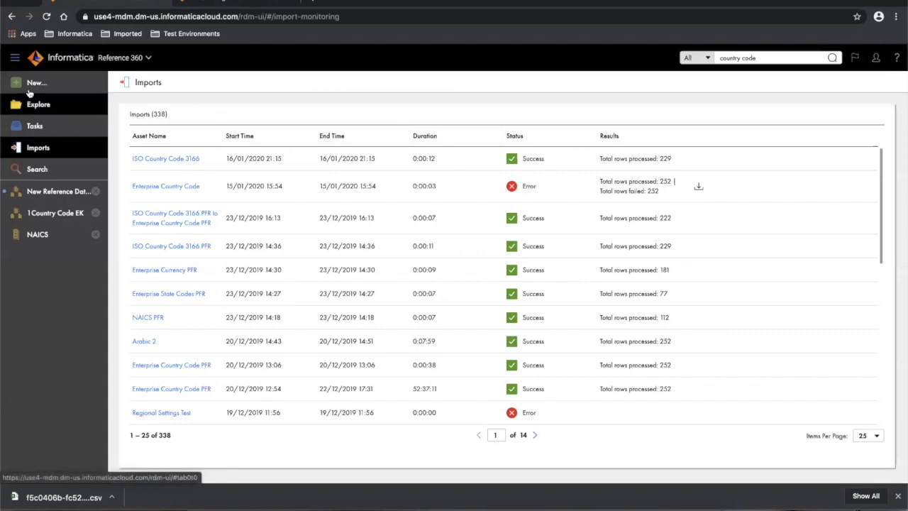
- From the Explore page, open the New asset chooser offering Reference Data Set, Code List and Crosswalk
{"action": "left_click", "coordinate": [32, 83]}
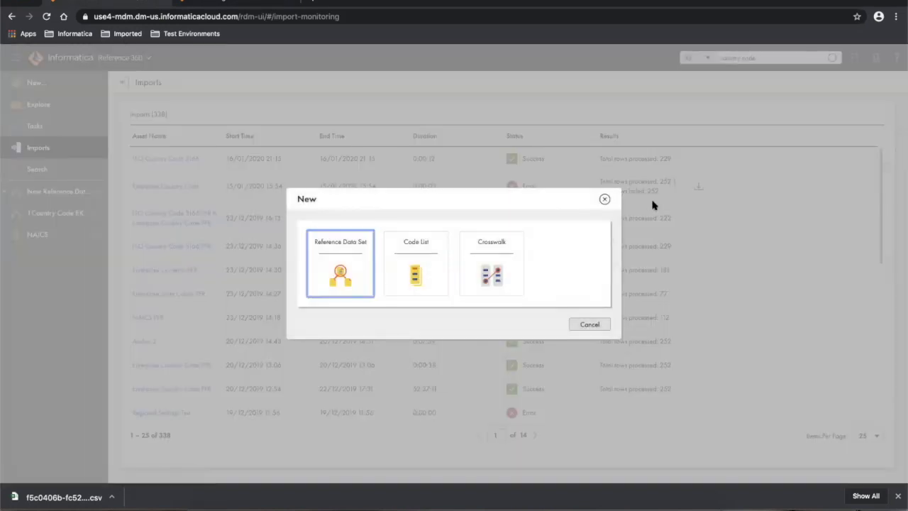
{"action": "left_click", "coordinate": [606, 203]}
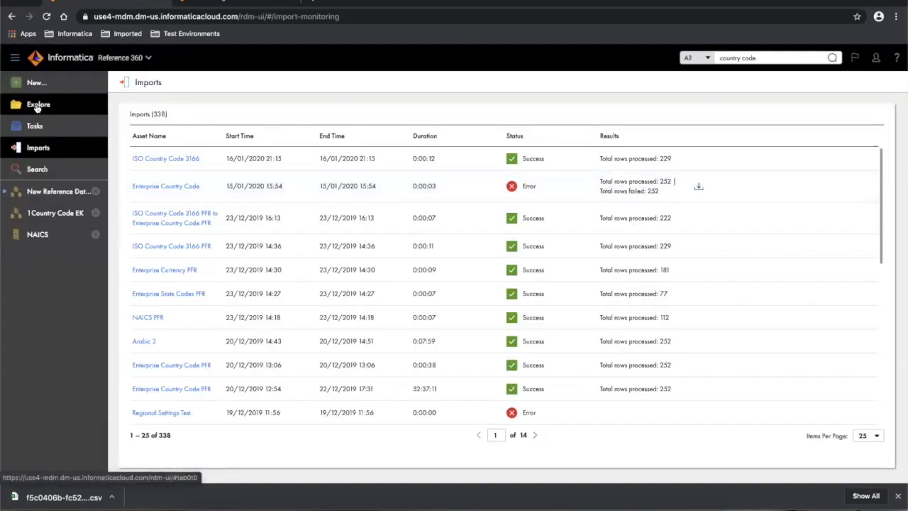
{"action": "left_click", "coordinate": [37, 105]}
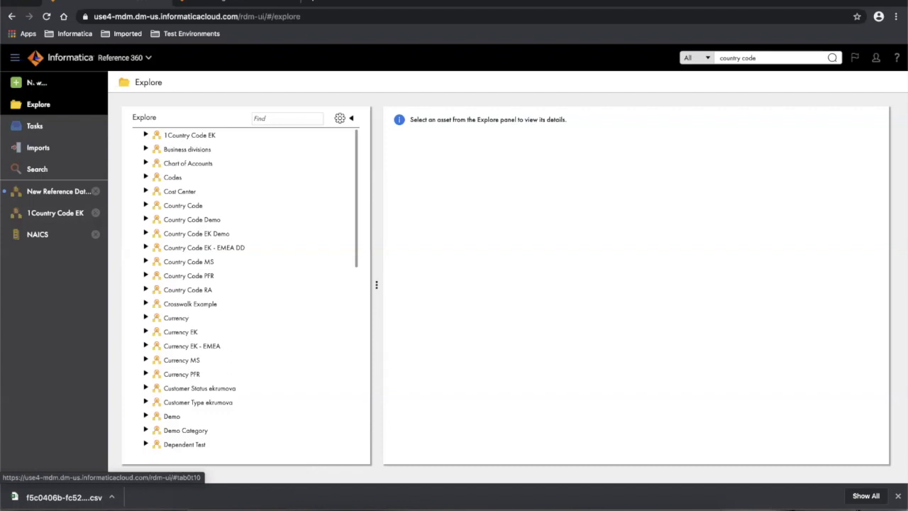
{"action": "left_click", "coordinate": [37, 84]}
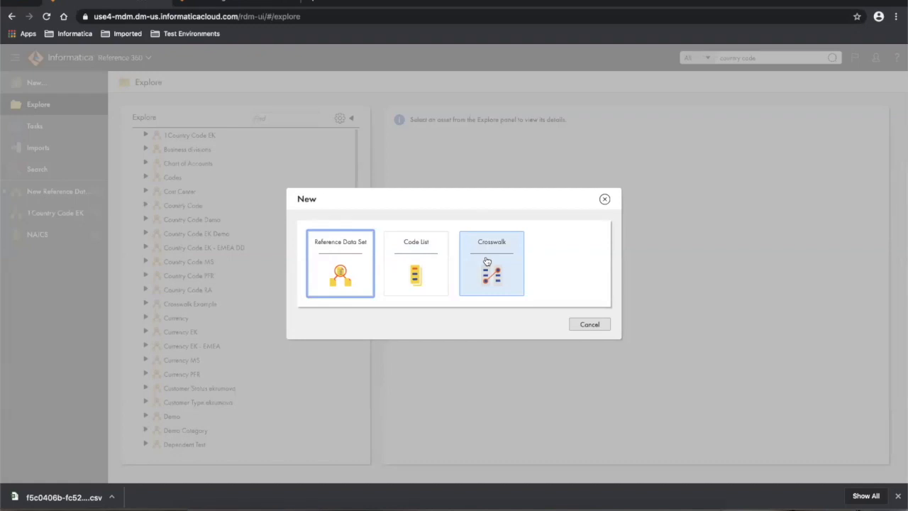
- Start a new reference data set named Currency with description 'Currency of the World'
{"action": "left_click", "coordinate": [326, 252]}
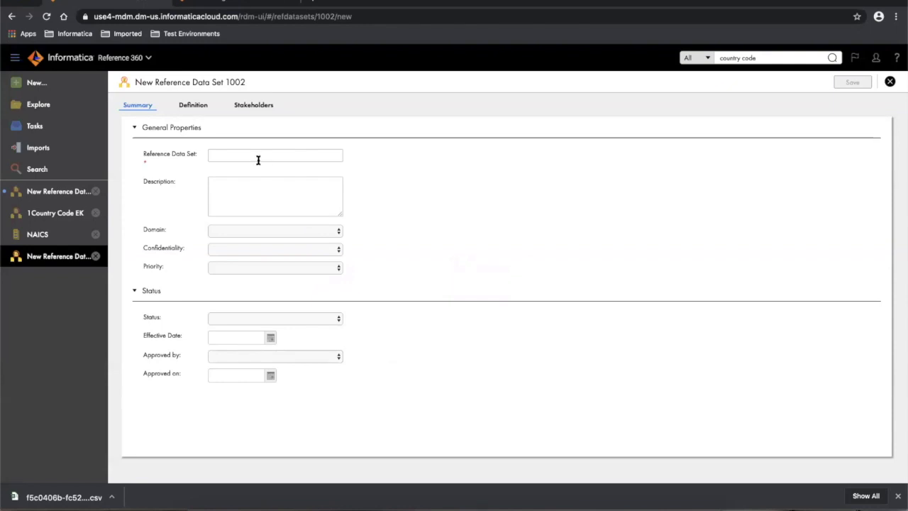
{"action": "left_click", "coordinate": [225, 156]}
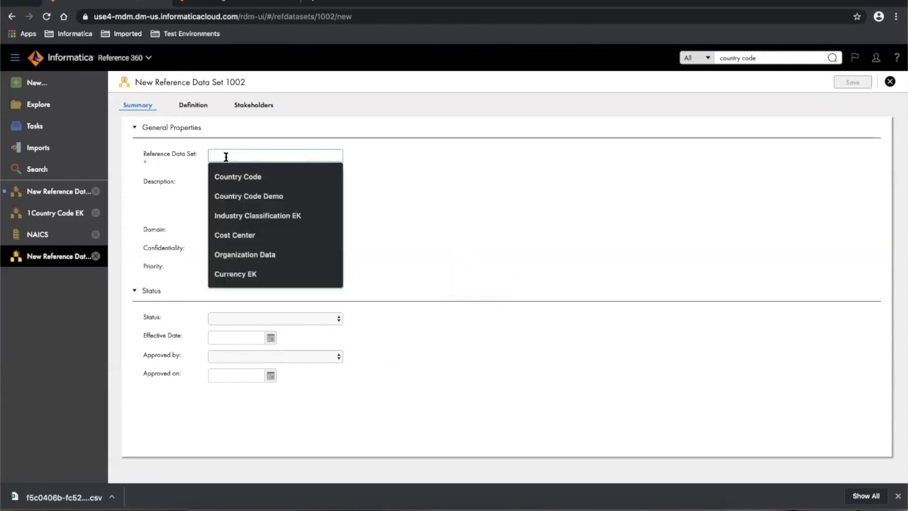
{"action": "type", "text": "Currency"}
{"action": "left_click", "coordinate": [227, 176]}
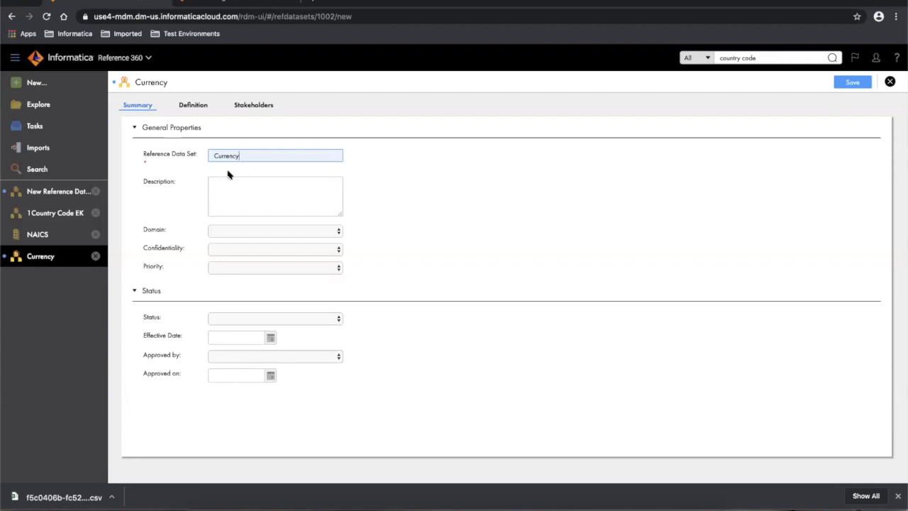
{"action": "left_click", "coordinate": [223, 191]}
{"action": "type", "text": "Currency of the World"}
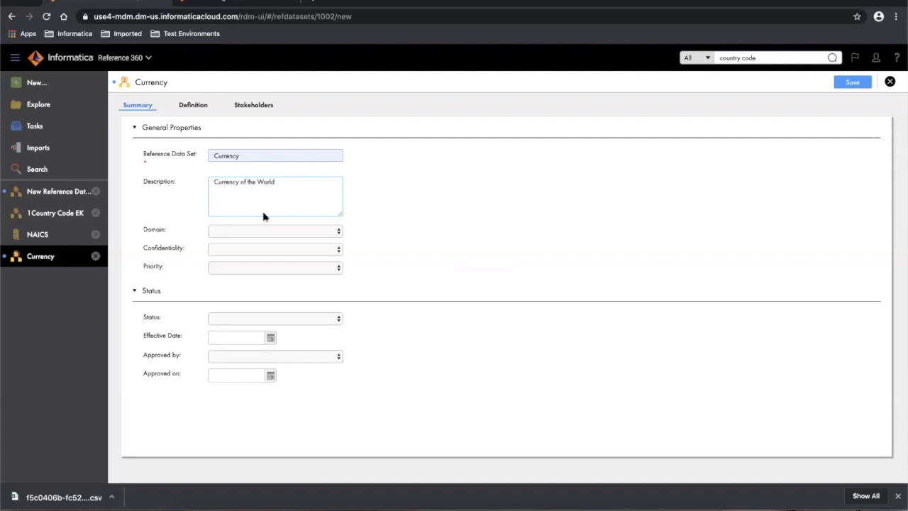
- Set domain Finance, confidentiality Public, priority Medium and status Draft
{"action": "left_click", "coordinate": [270, 232]}
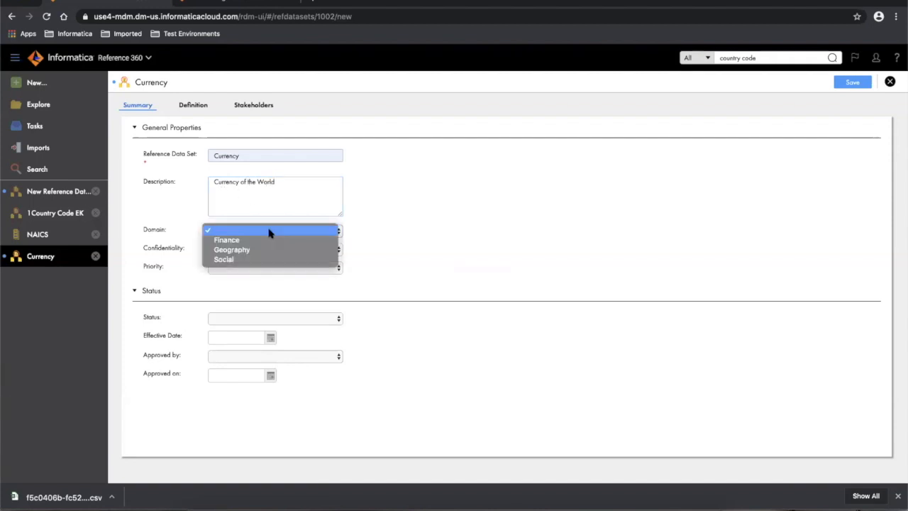
{"action": "left_click", "coordinate": [228, 241]}
{"action": "left_click", "coordinate": [230, 253]}
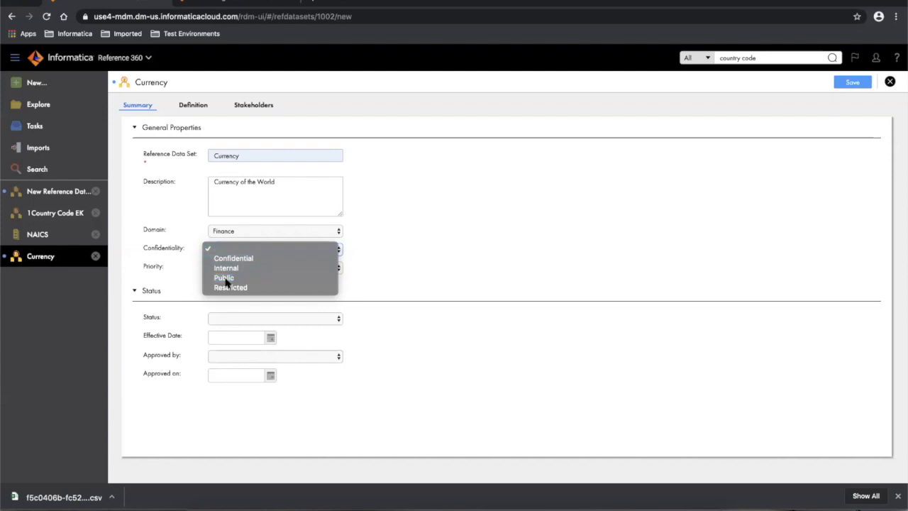
{"action": "left_click", "coordinate": [224, 278]}
{"action": "left_click", "coordinate": [220, 269]}
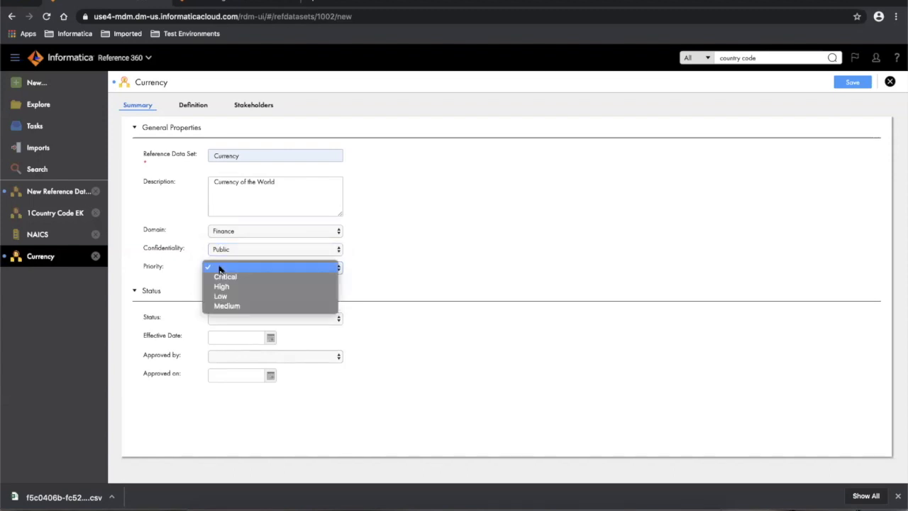
{"action": "left_click", "coordinate": [227, 306]}
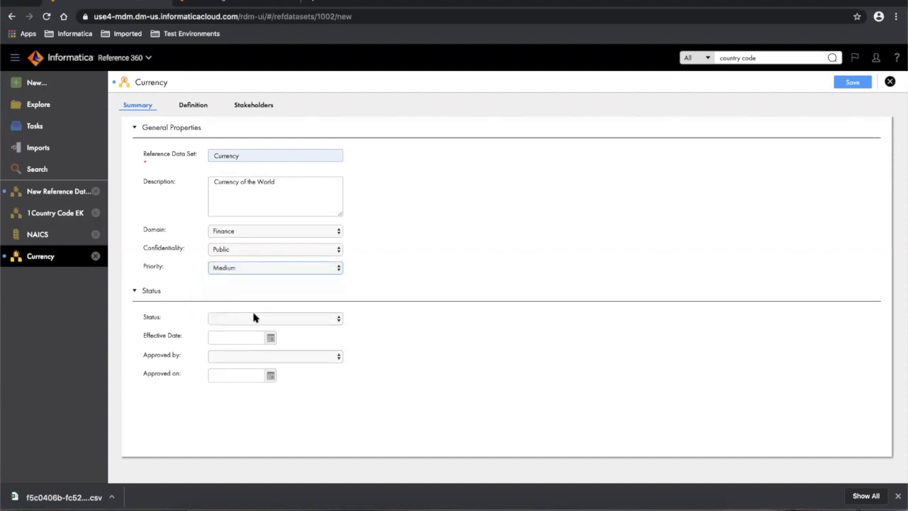
{"action": "left_click", "coordinate": [254, 317]}
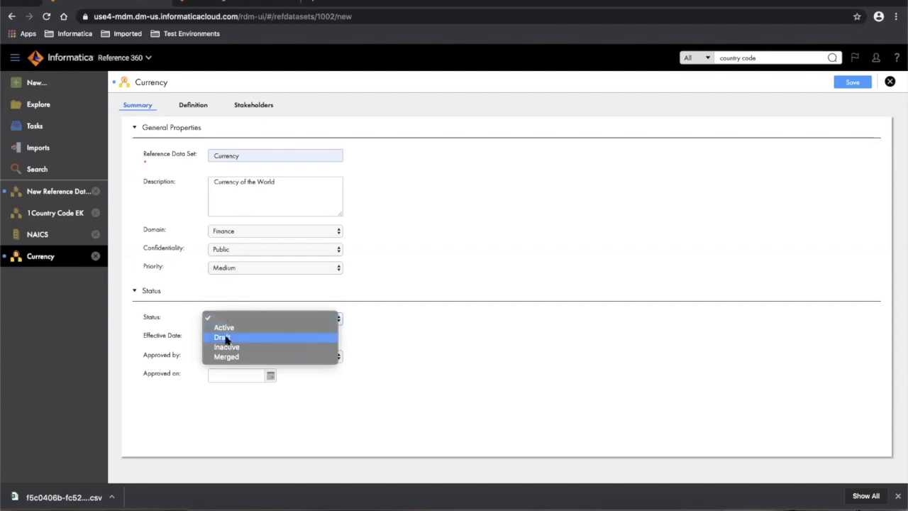
{"action": "left_click", "coordinate": [226, 338]}
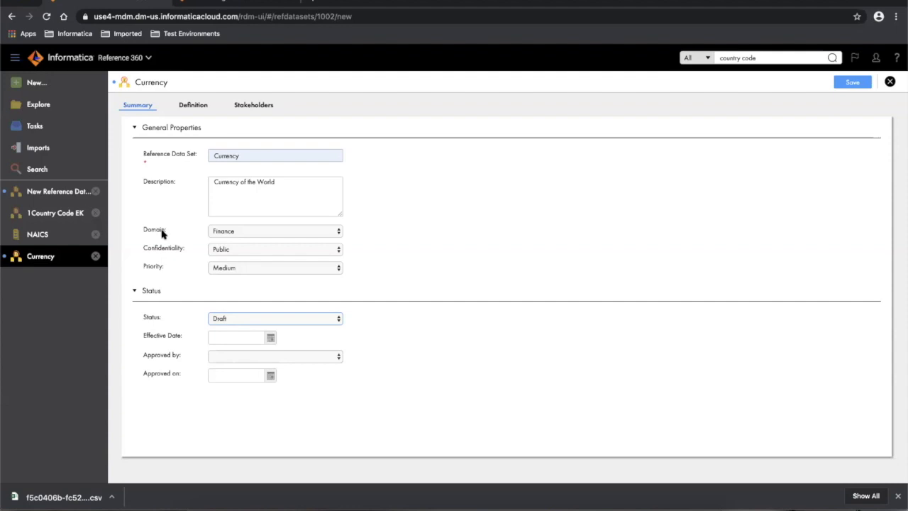
- On the Currency definition, open the Advanced display attribute settings
{"action": "left_click", "coordinate": [190, 105]}
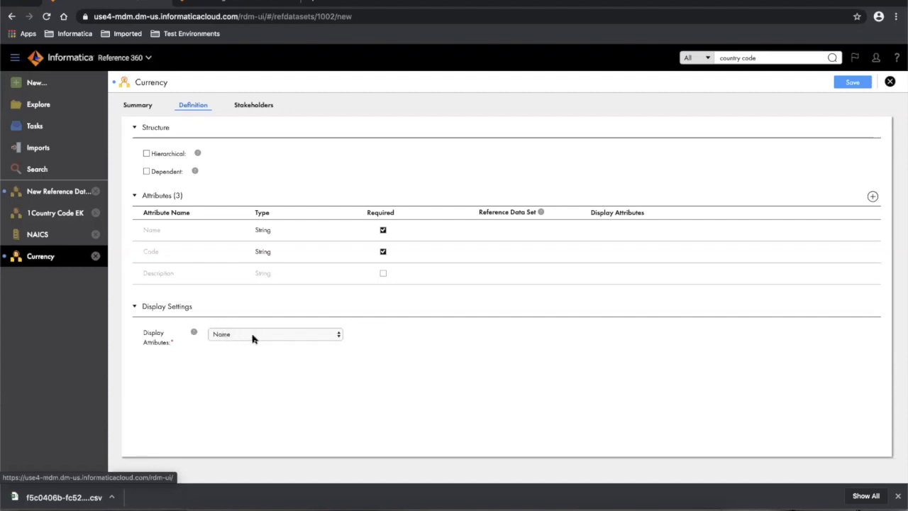
{"action": "left_click", "coordinate": [274, 336]}
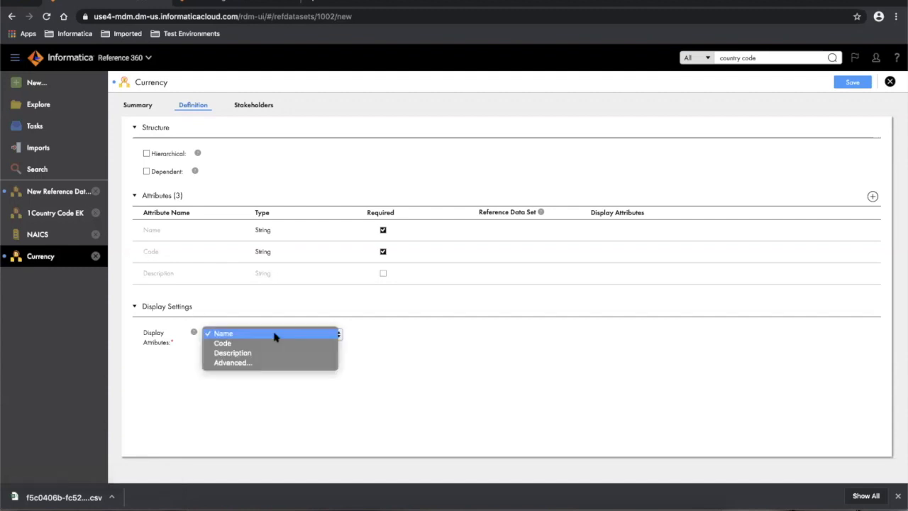
{"action": "left_click", "coordinate": [233, 363]}
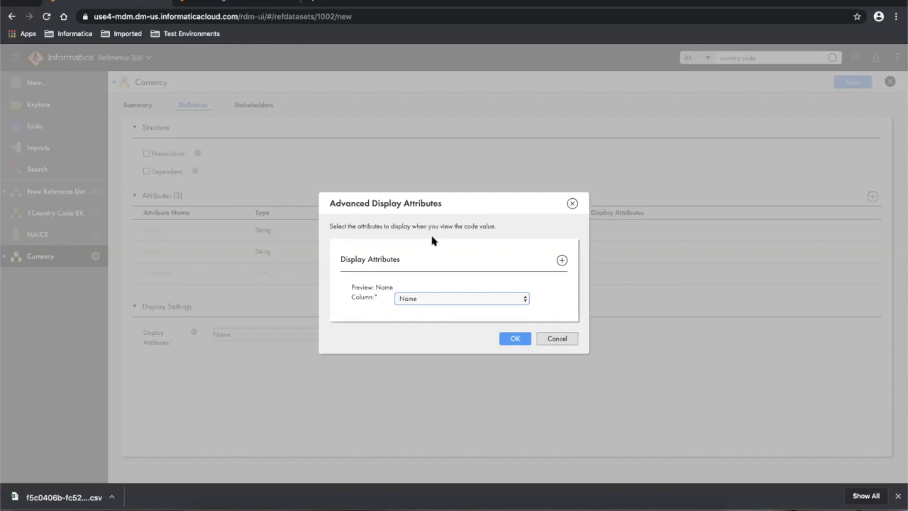
- Set the display columns to Code then Name and confirm the 'Code - Name' display
{"action": "left_click", "coordinate": [562, 261]}
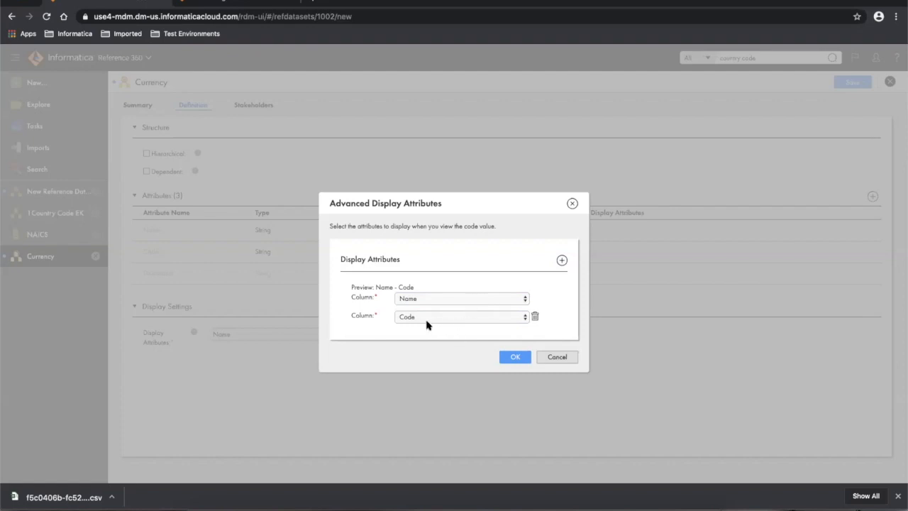
{"action": "left_click_drag", "start_coordinate": [373, 287], "coordinate": [416, 286]}
{"action": "left_click", "coordinate": [501, 299]}
{"action": "left_click", "coordinate": [561, 299]}
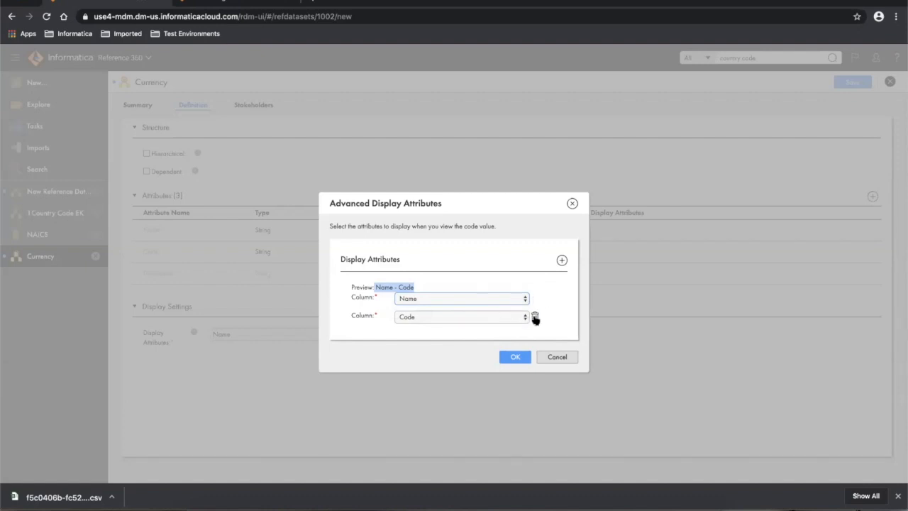
{"action": "left_click", "coordinate": [535, 319]}
{"action": "left_click", "coordinate": [524, 300]}
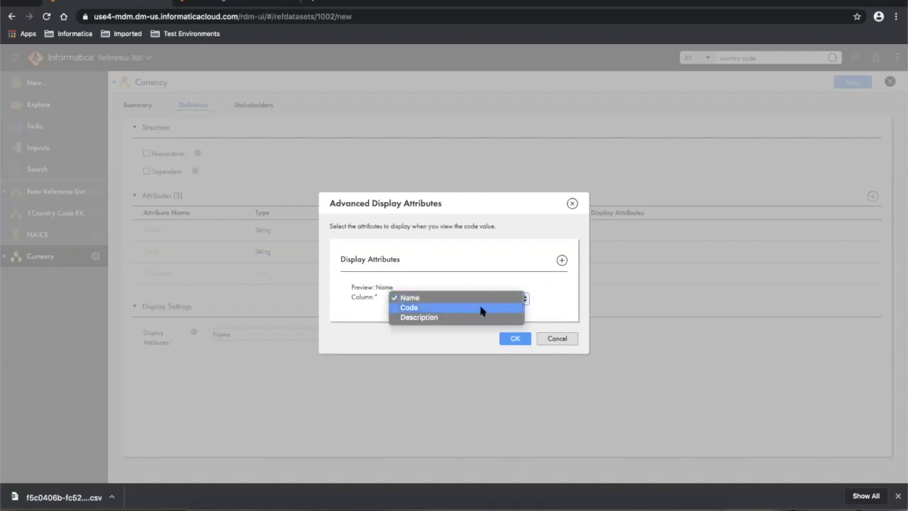
{"action": "left_click", "coordinate": [480, 308]}
{"action": "left_click", "coordinate": [562, 259]}
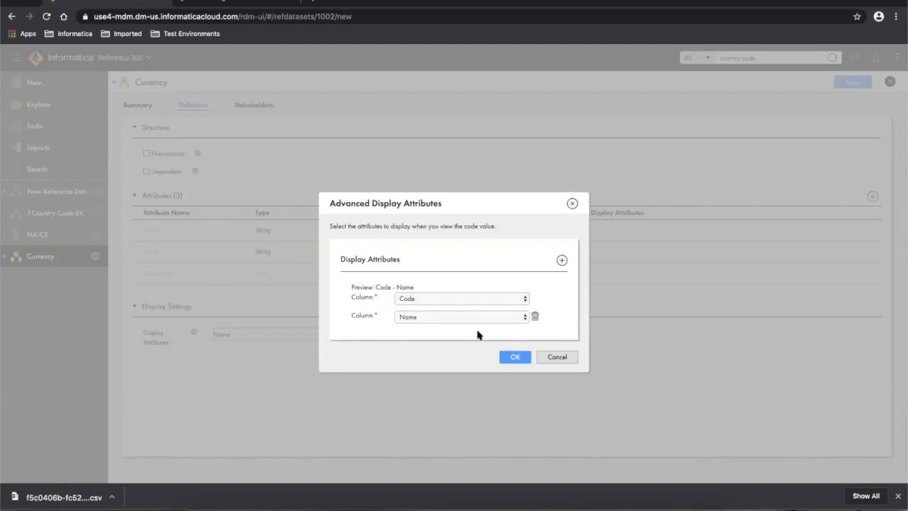
{"action": "left_click", "coordinate": [508, 359]}
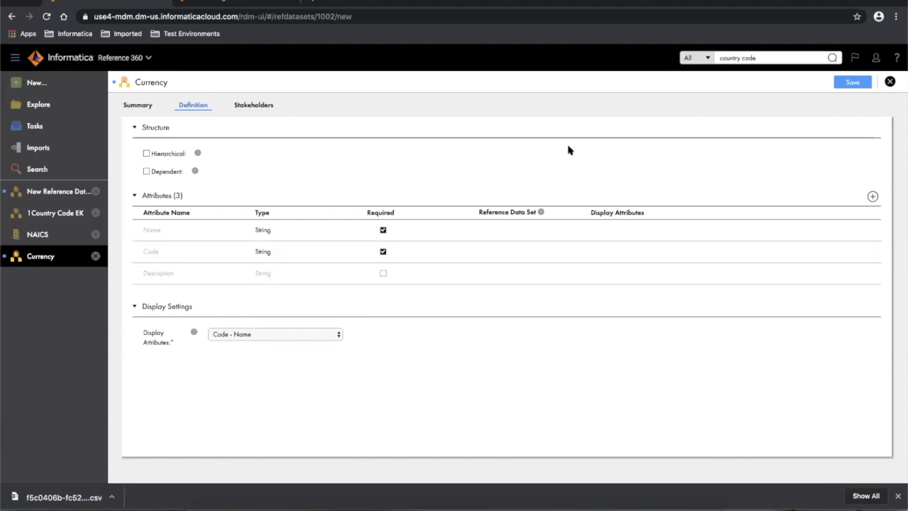
- Attempt saving Currency, hit the 'already exists' error, and return to the Summary name field
{"action": "left_click", "coordinate": [849, 82]}
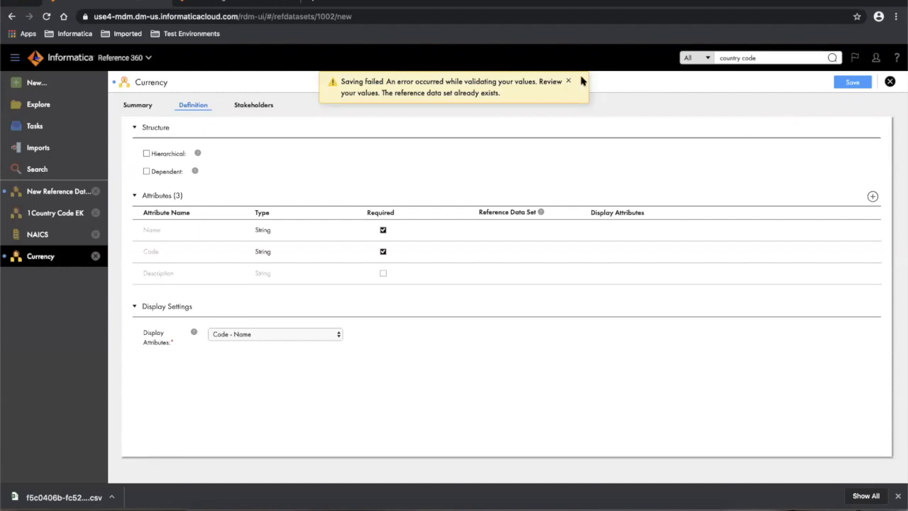
{"action": "left_click", "coordinate": [128, 108]}
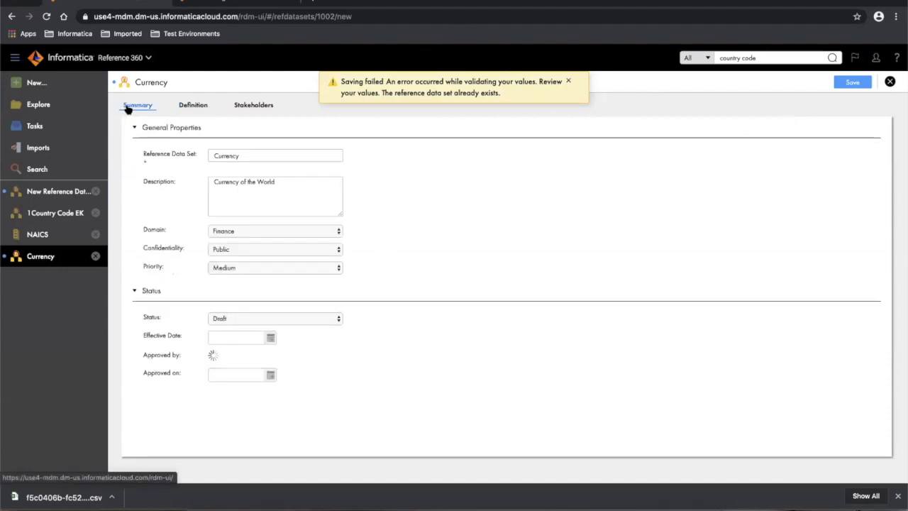
{"action": "left_click", "coordinate": [243, 154]}
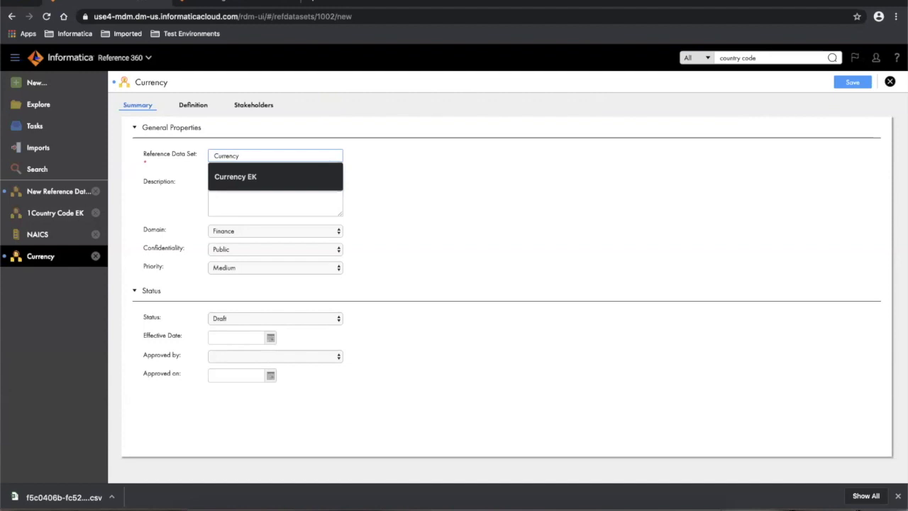
- Append ' Demo 2' so the name reads 'Currency Demo 2', then save the data set
{"action": "type", "text": "Demo 2"}
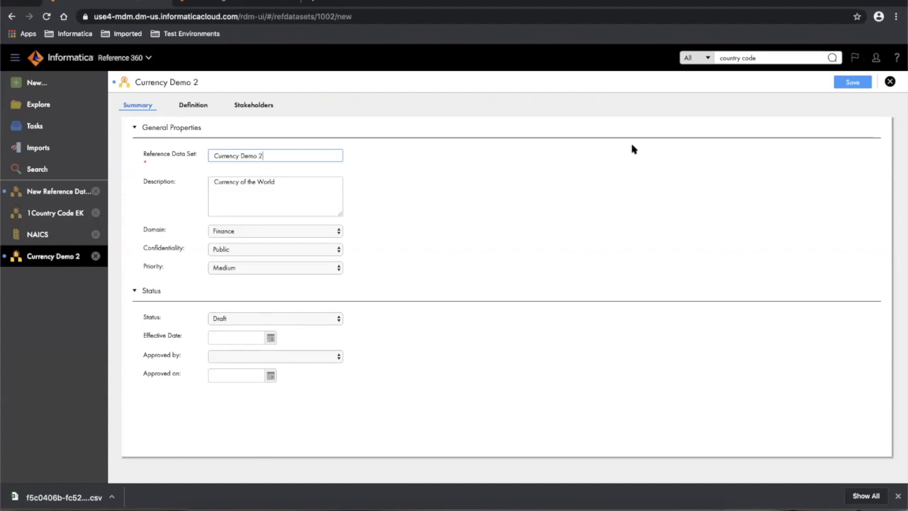
{"action": "left_click", "coordinate": [848, 84]}
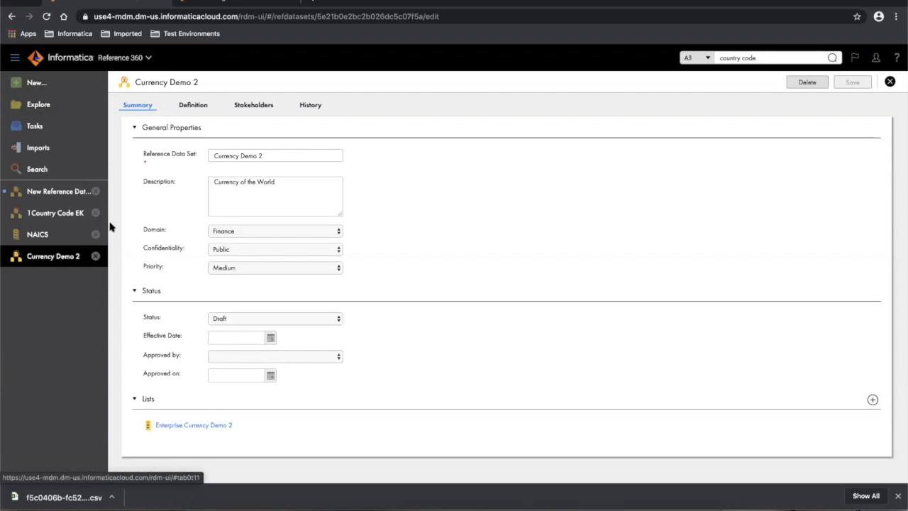
- Select Country Code in the Explore tree and open it in its own tab
{"action": "left_click", "coordinate": [42, 105]}
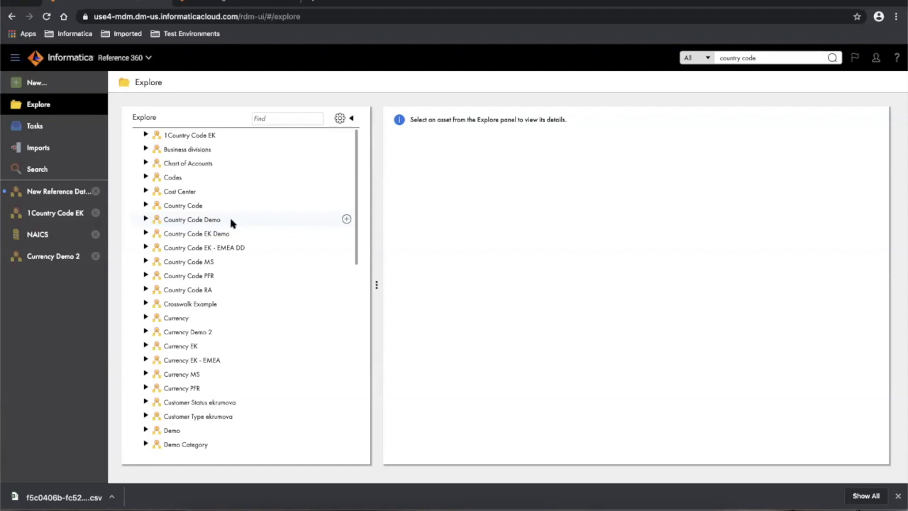
{"action": "left_click", "coordinate": [145, 205]}
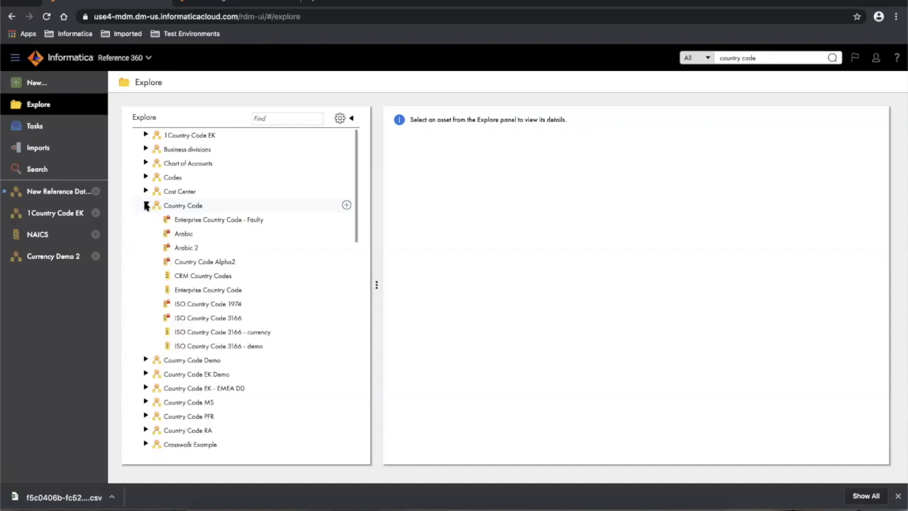
{"action": "left_click", "coordinate": [184, 205]}
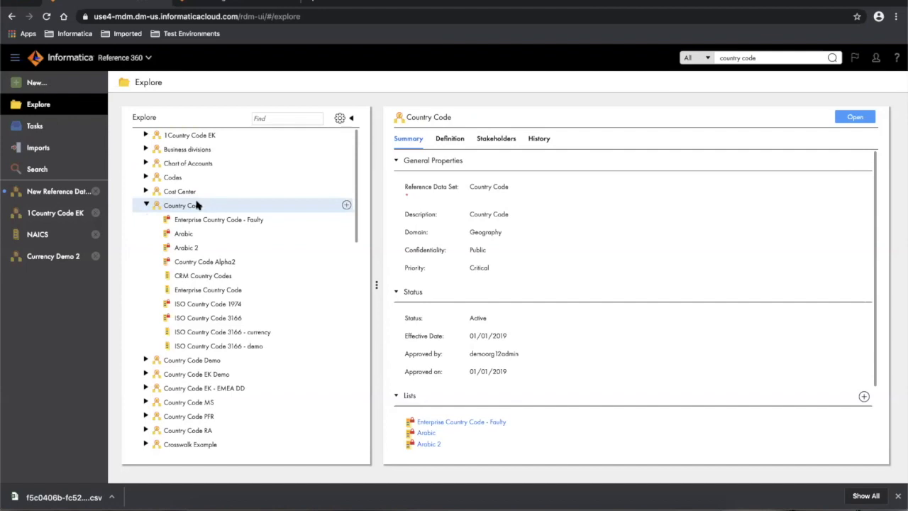
{"action": "left_click", "coordinate": [855, 117]}
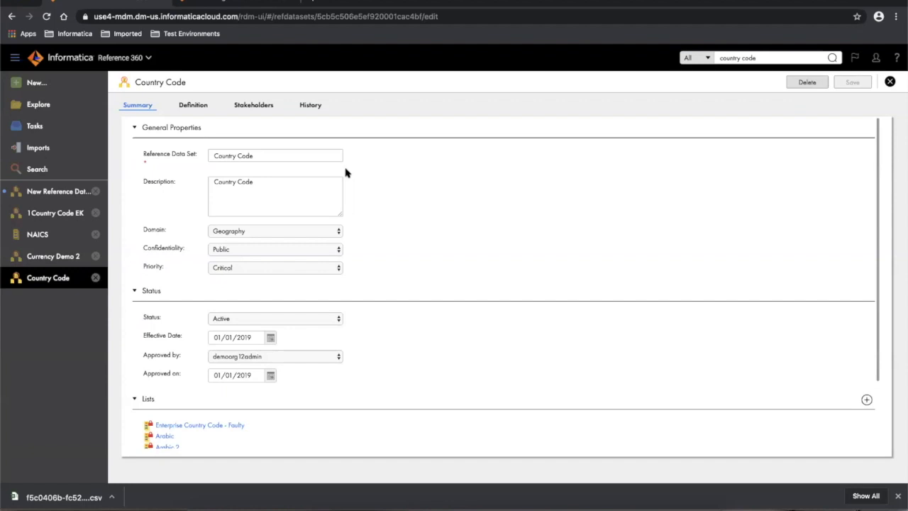
- Check Country Code's definition, then open its ISO Country Code 3166 - currency list from the summary
{"action": "left_click", "coordinate": [200, 106]}
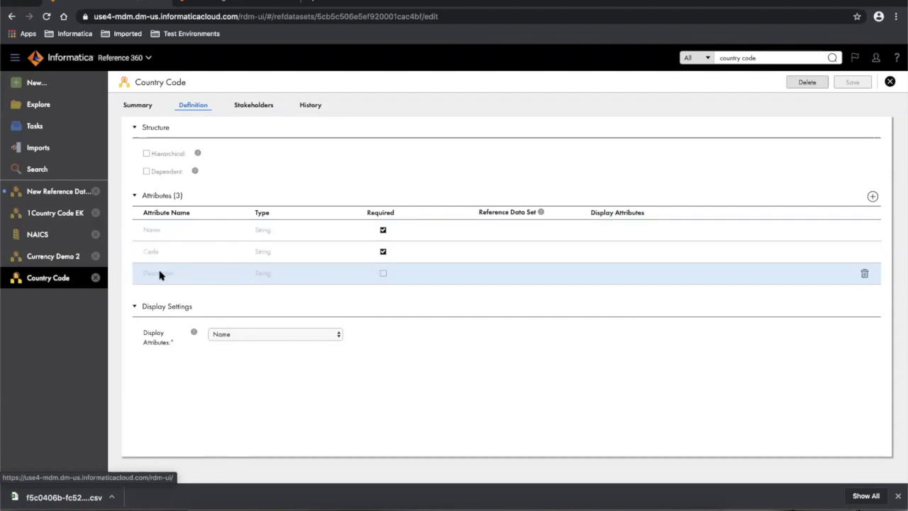
{"action": "left_click", "coordinate": [141, 106]}
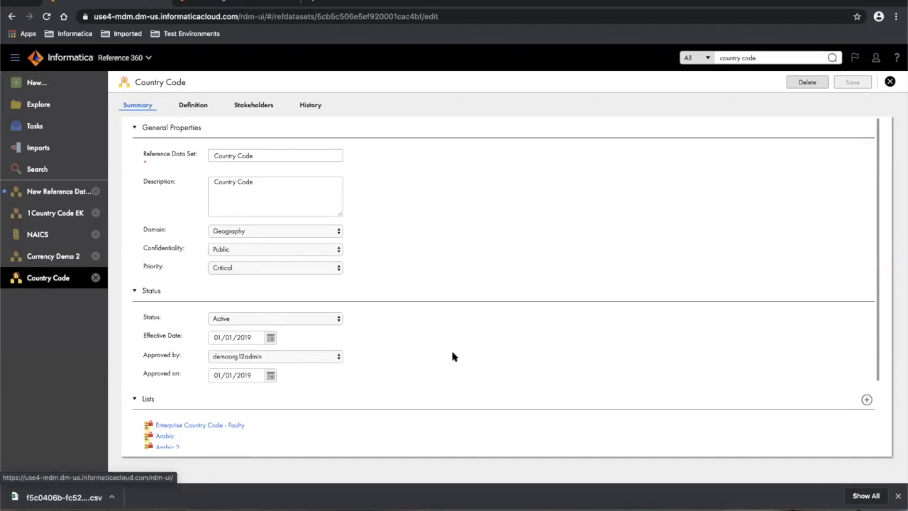
{"action": "scroll", "coordinate": [453, 356], "scroll_direction": "down", "scroll_amount": 3}
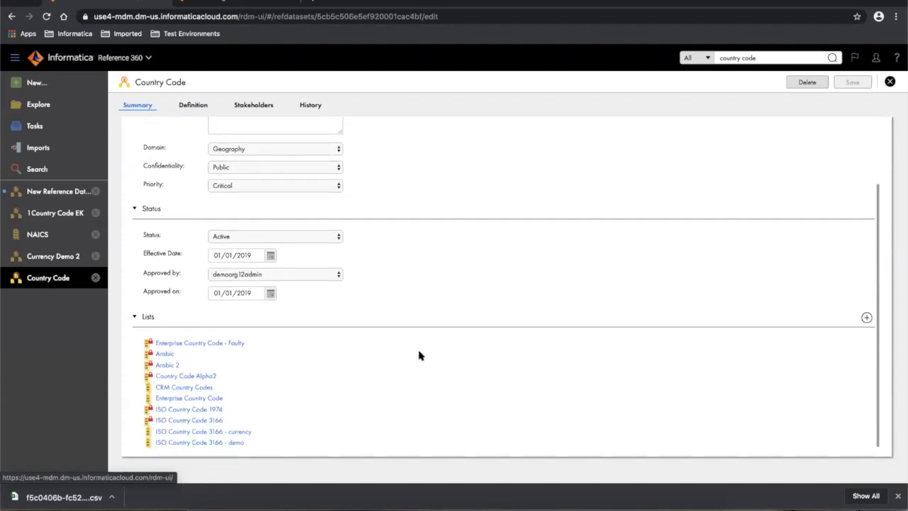
{"action": "left_click", "coordinate": [222, 432]}
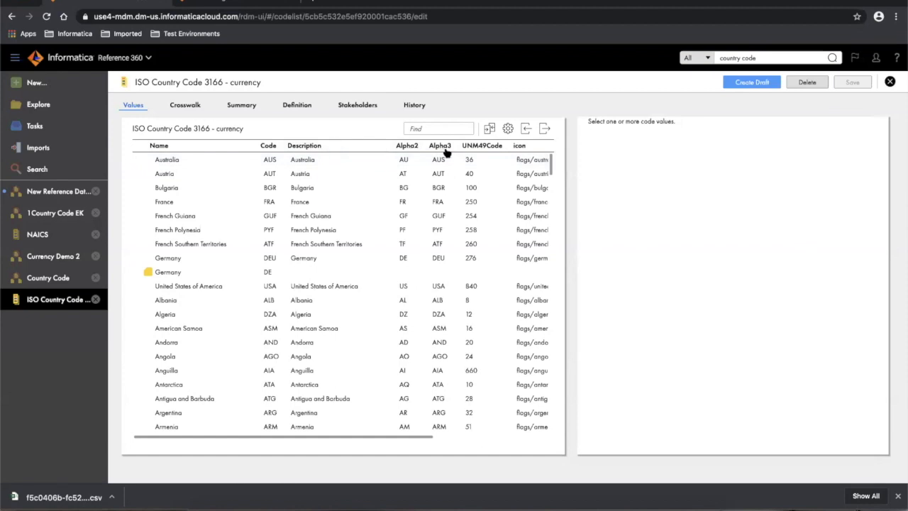
- Show the code list's definition, where Currency references the Enterprise Currency list
{"action": "scroll", "coordinate": [482, 227], "scroll_direction": "right", "scroll_amount": 3}
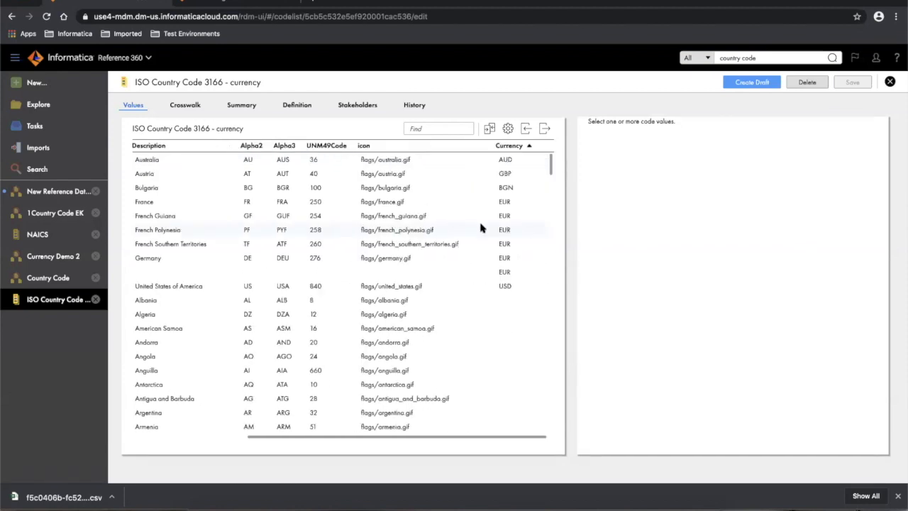
{"action": "left_click", "coordinate": [297, 106]}
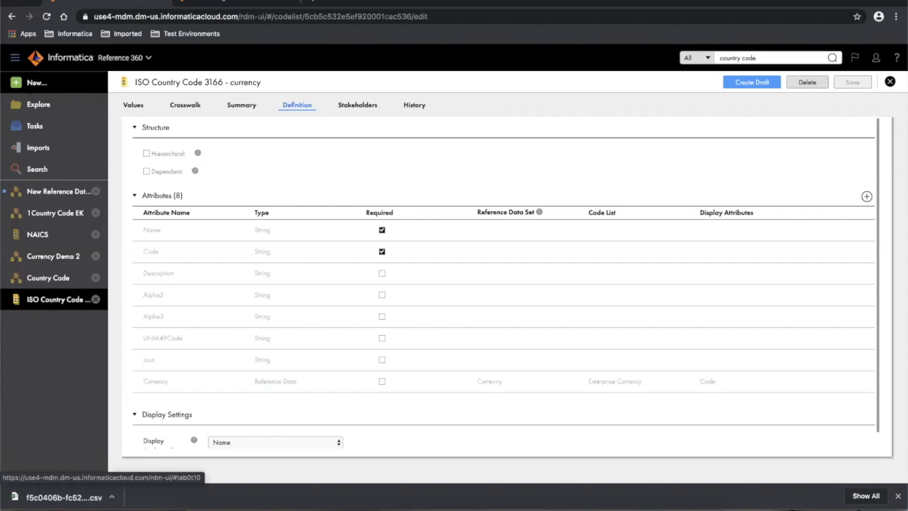
- Start a new reference data set named Regions Demo, described 'Geographical regions'
{"action": "left_click", "coordinate": [27, 84]}
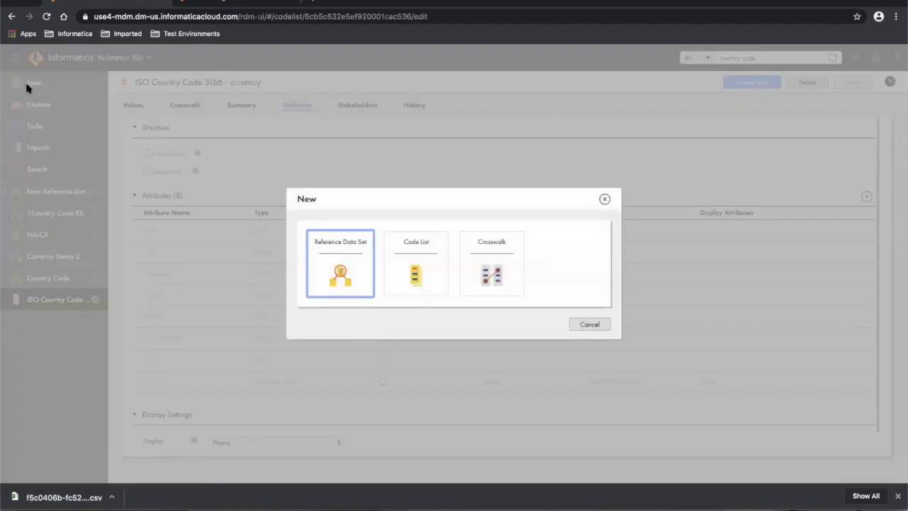
{"action": "left_click", "coordinate": [347, 260]}
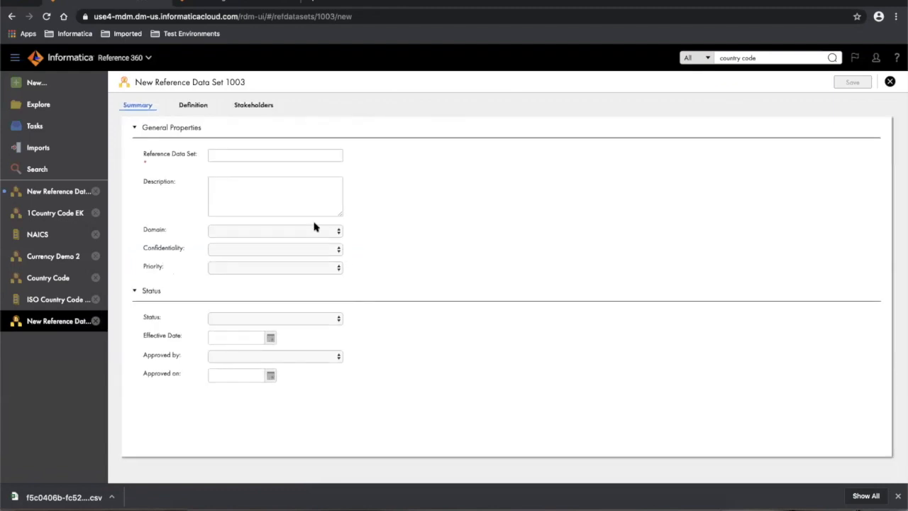
{"action": "left_click", "coordinate": [227, 153]}
{"action": "type", "text": "Reg"}
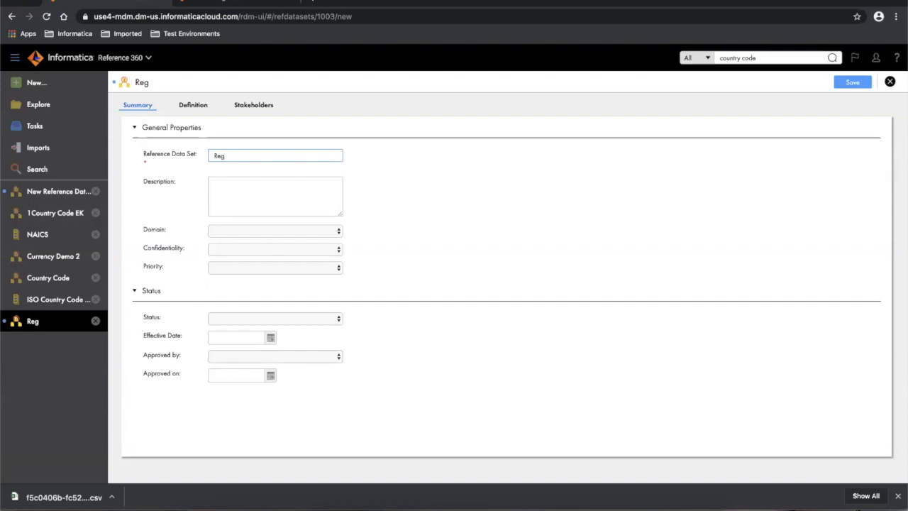
{"action": "type", "text": "ions Demo"}
{"action": "left_click", "coordinate": [234, 189]}
{"action": "type", "text": "Georg"}
{"action": "key", "text": "BackSpace"}
{"action": "key", "text": "BackSpace"}
{"action": "type", "text": "graphica"}
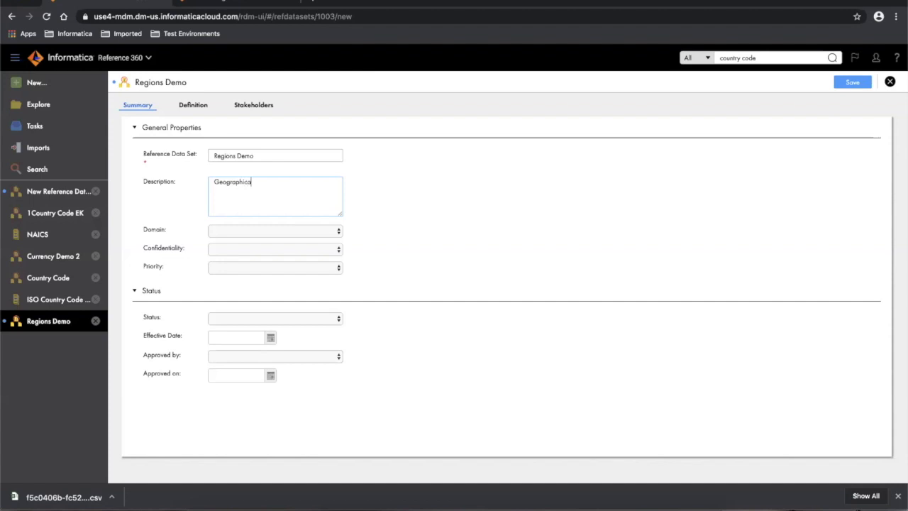
{"action": "type", "text": "l regions"}
- Set domain Geography, confidentiality Internal, priority Medium and status Draft
{"action": "left_click", "coordinate": [263, 233]}
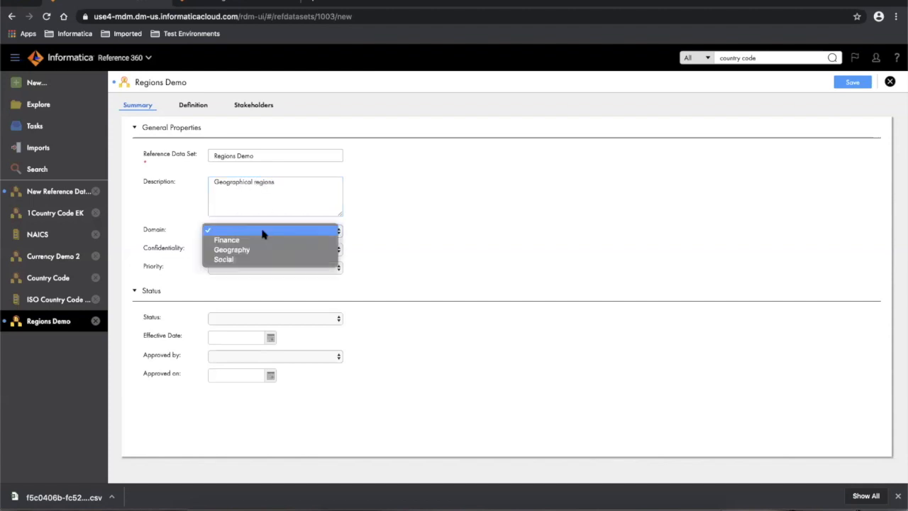
{"action": "left_click", "coordinate": [226, 253]}
{"action": "left_click", "coordinate": [227, 251]}
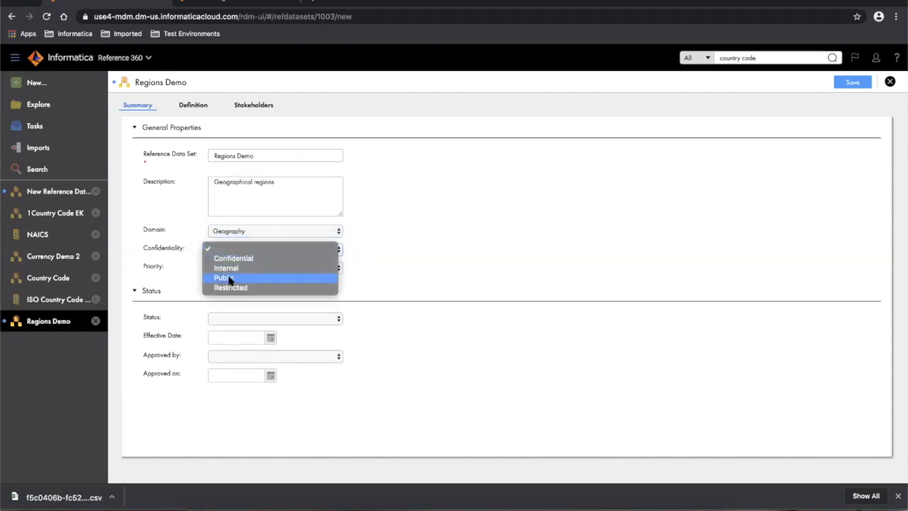
{"action": "left_click", "coordinate": [230, 269]}
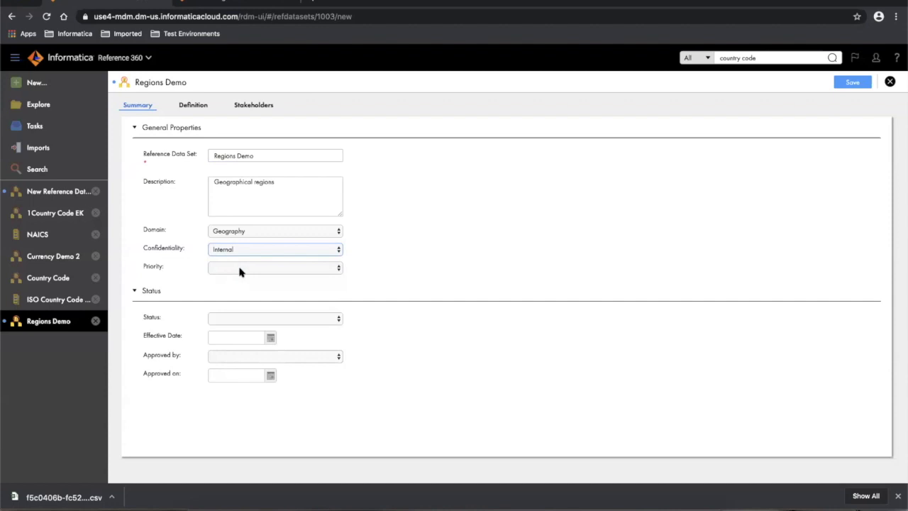
{"action": "left_click", "coordinate": [239, 269]}
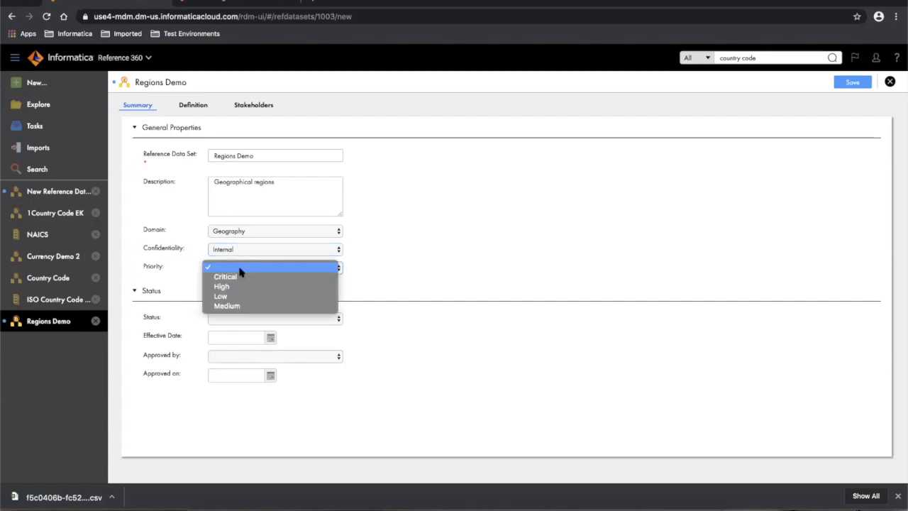
{"action": "left_click", "coordinate": [227, 305]}
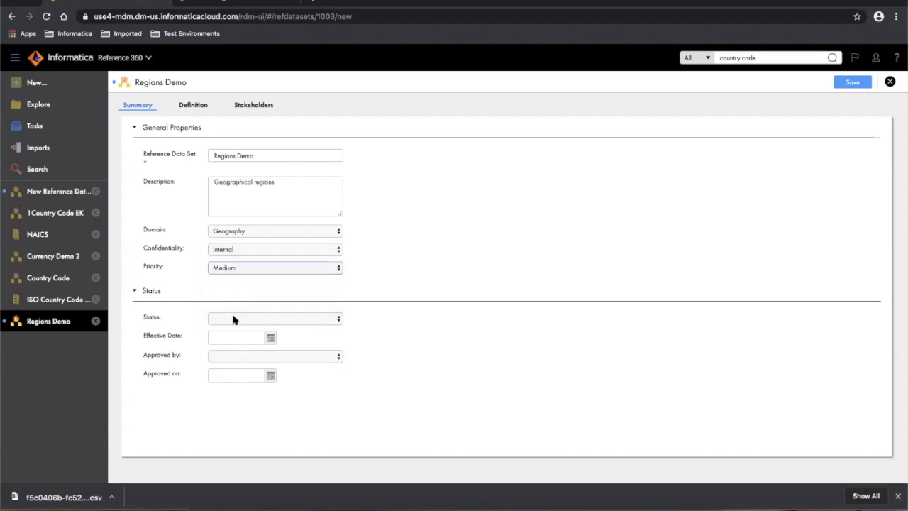
{"action": "left_click", "coordinate": [233, 319]}
{"action": "left_click", "coordinate": [231, 337]}
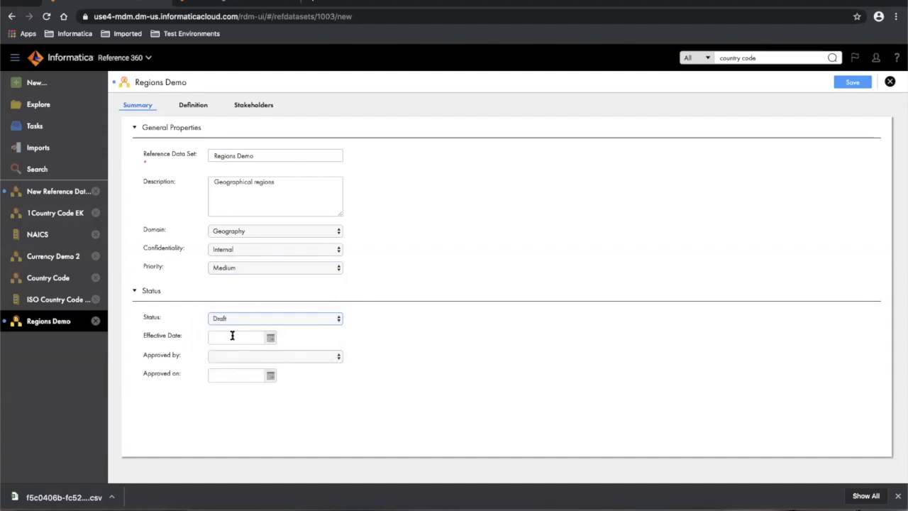
- Review the Regions Demo definition's three String attributes, then save the reference data set
{"action": "left_click", "coordinate": [187, 106]}
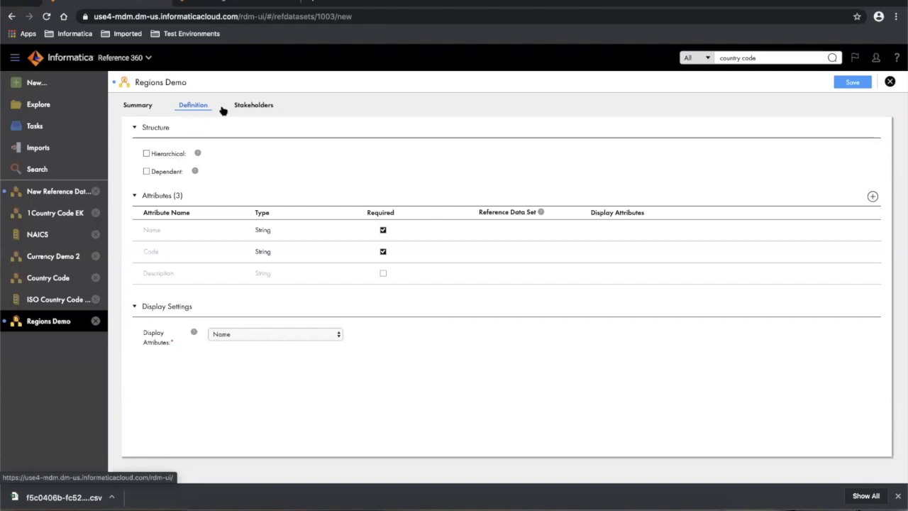
{"action": "left_click", "coordinate": [853, 82]}
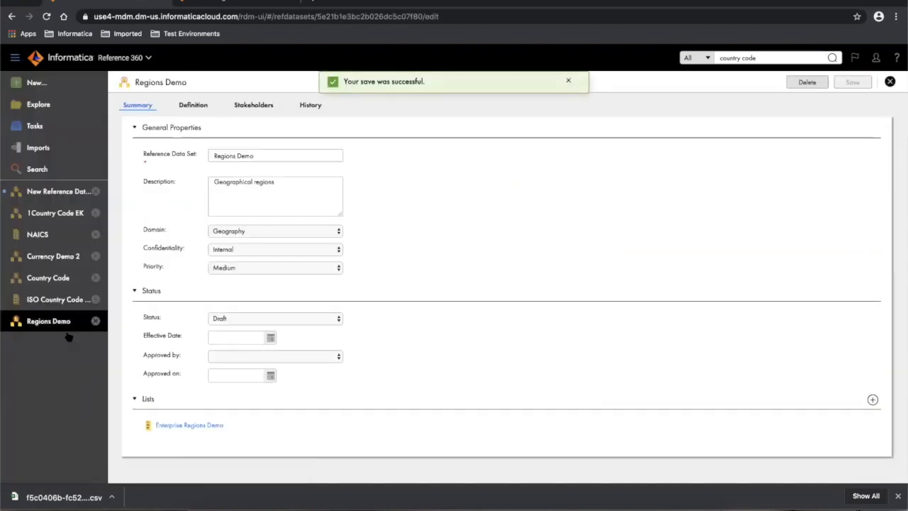
- Add a 'Company Regions' code list to Regions Demo with application CRM and show its definition
{"action": "left_click", "coordinate": [872, 402]}
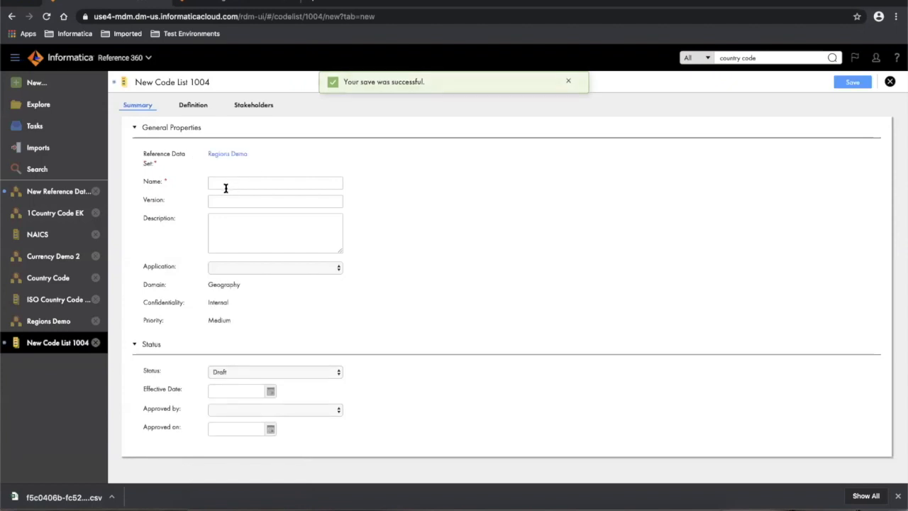
{"action": "left_click", "coordinate": [219, 187]}
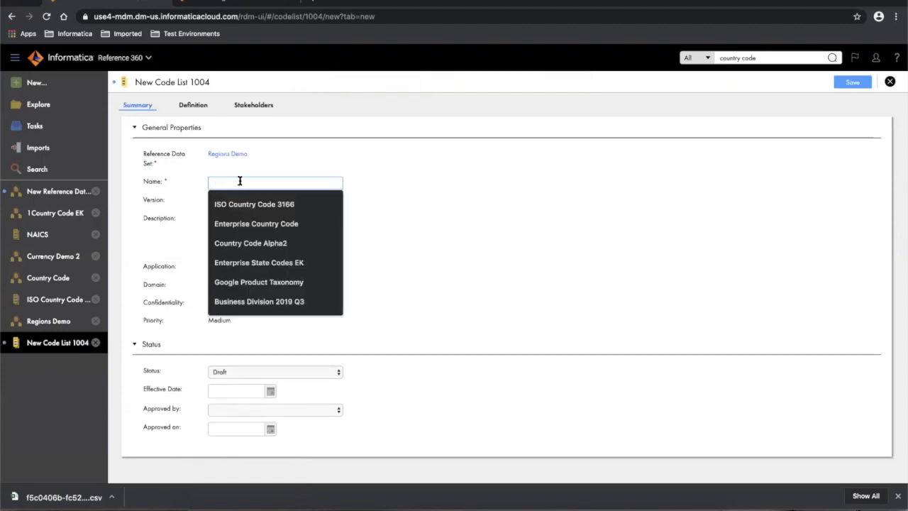
{"action": "type", "text": "Company Regions"}
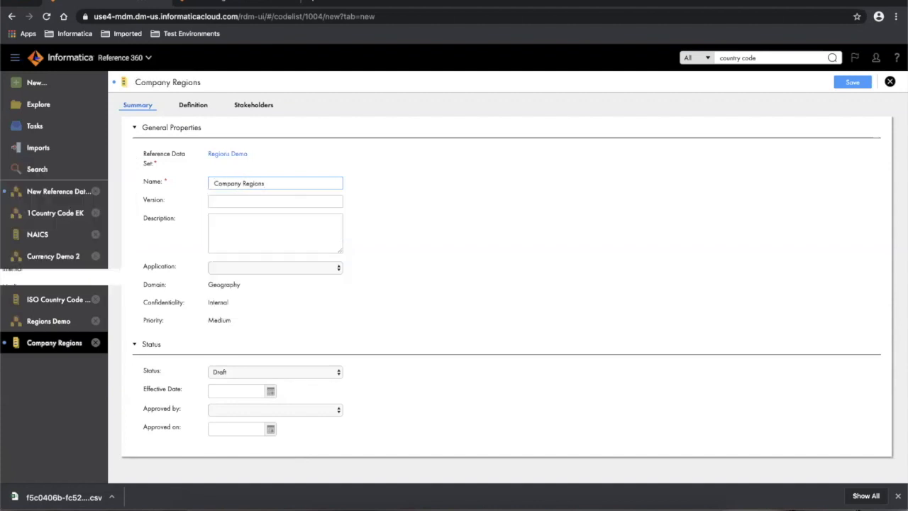
{"action": "left_click", "coordinate": [468, 212]}
{"action": "left_click", "coordinate": [237, 268]}
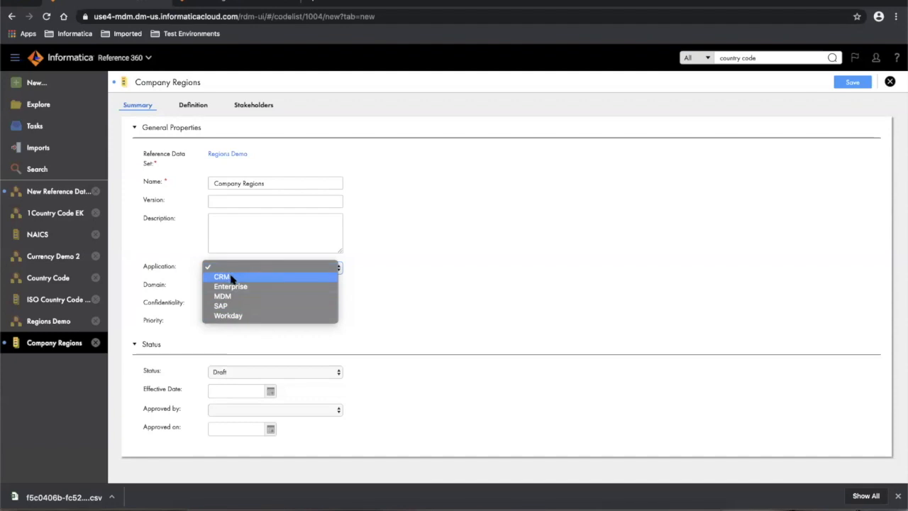
{"action": "left_click", "coordinate": [231, 276]}
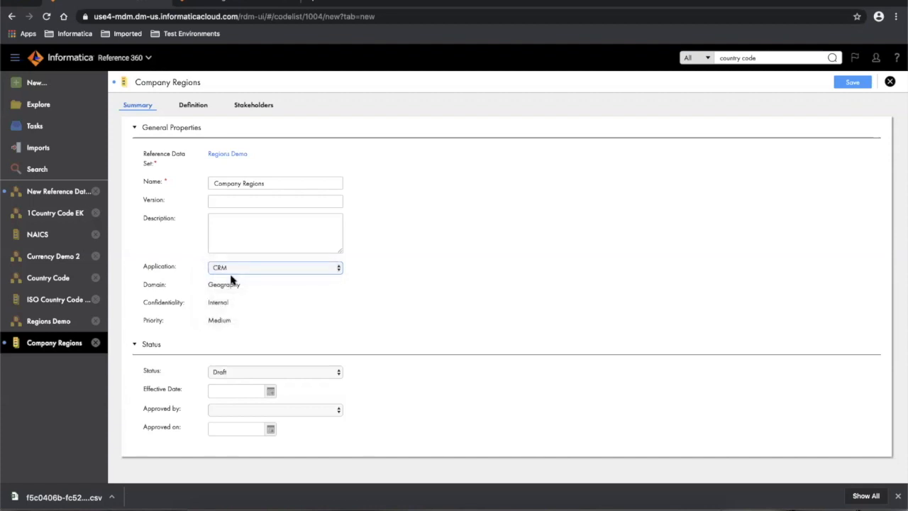
{"action": "left_click", "coordinate": [194, 105]}
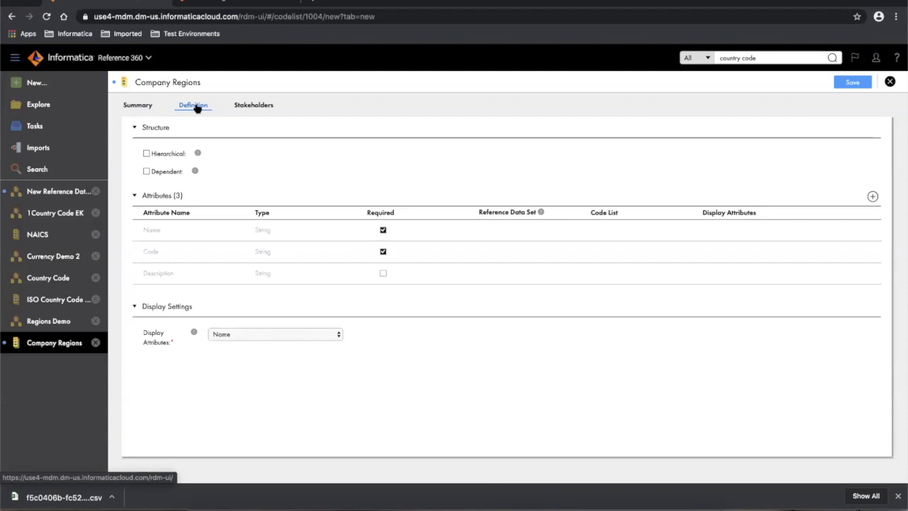
- Mark Company Regions as Hierarchical and check the Levels choices, keeping Unlimited
{"action": "left_click", "coordinate": [147, 154]}
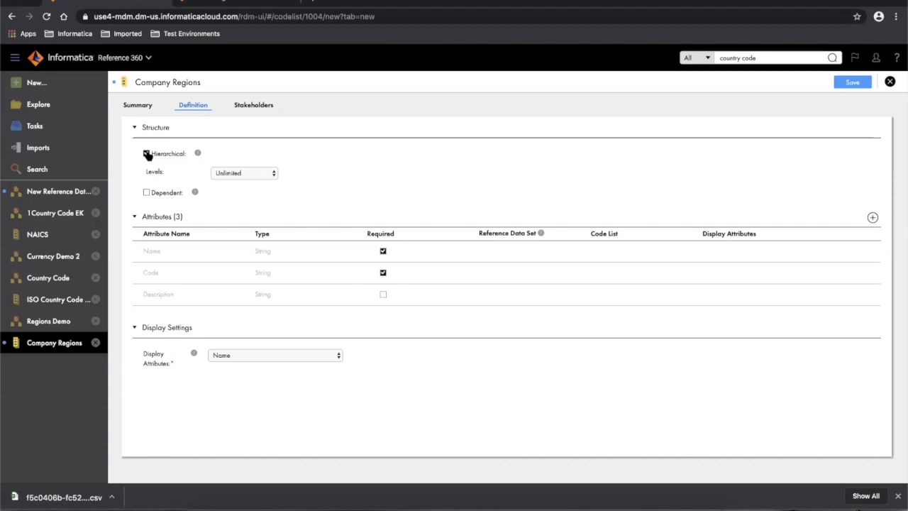
{"action": "left_click", "coordinate": [244, 175]}
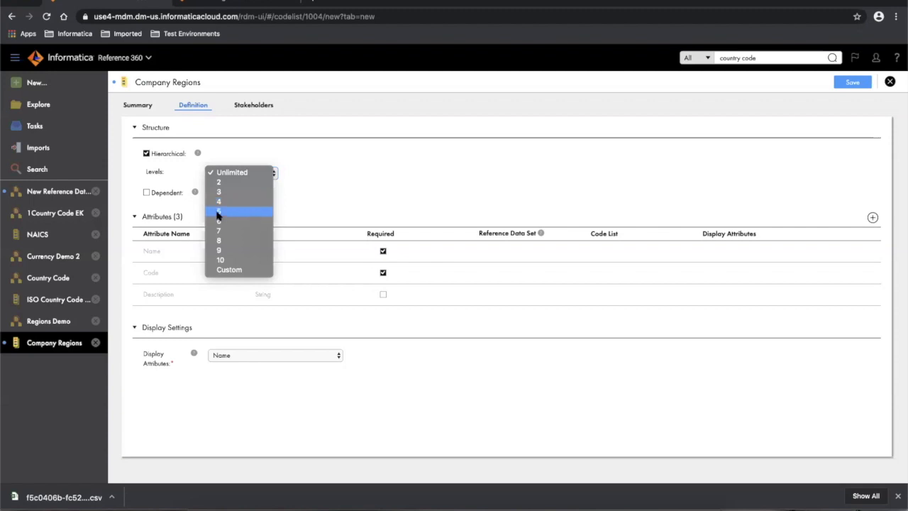
- Try a hierarchy depth of 5 levels, then set it back to Unlimited
{"action": "left_click", "coordinate": [219, 211]}
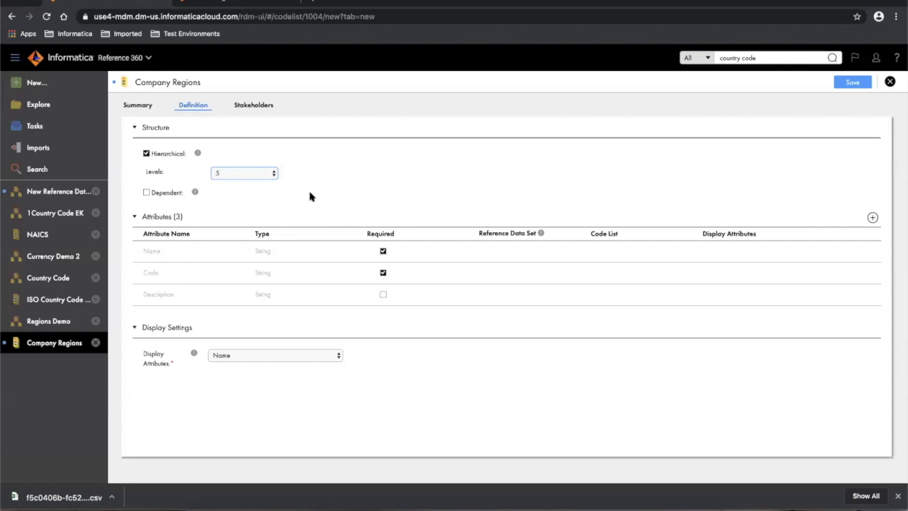
{"action": "left_click", "coordinate": [254, 176]}
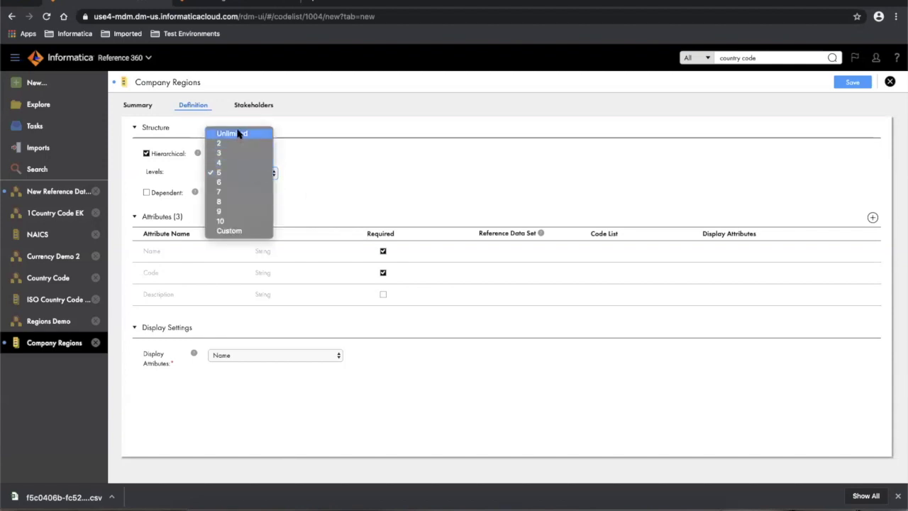
{"action": "left_click", "coordinate": [239, 134]}
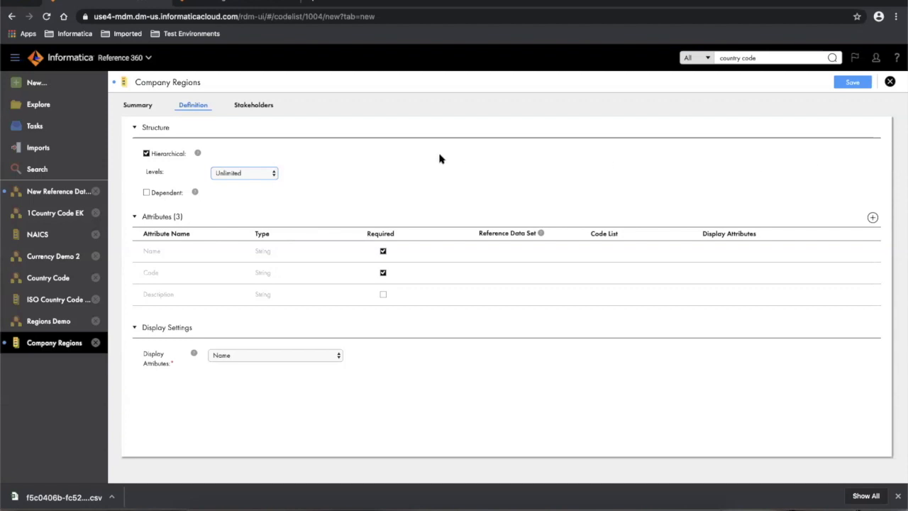
- Add a Reference Data attribute 'Currency' linked to Currency Demo 2's Enterprise Currency Demo 2 list
{"action": "left_click", "coordinate": [873, 219]}
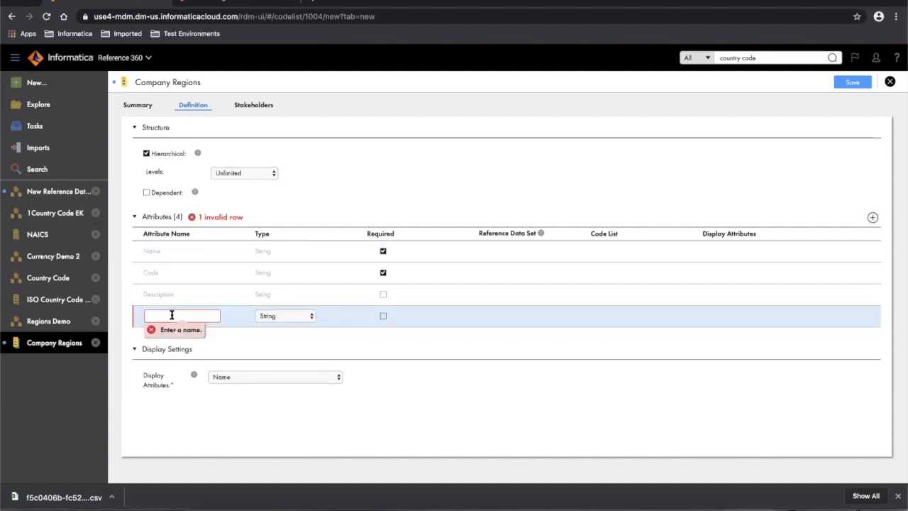
{"action": "type", "text": "Currency"}
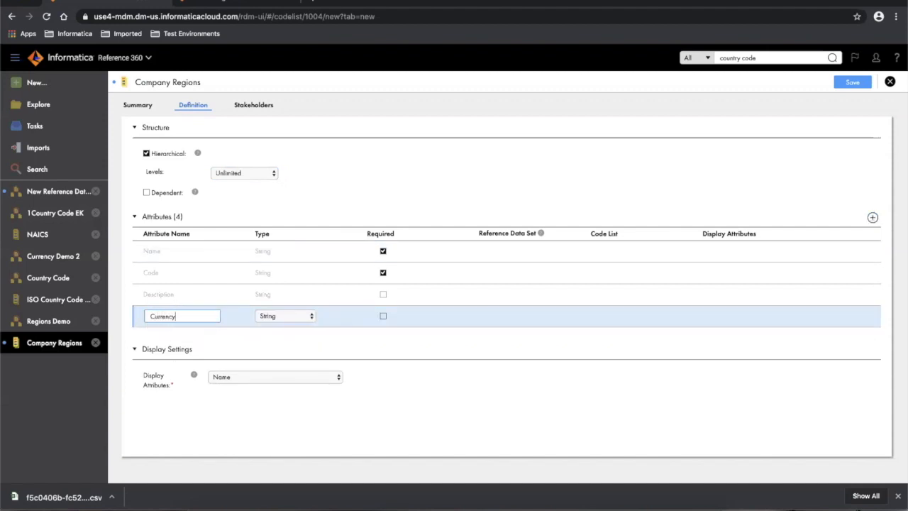
{"action": "left_click", "coordinate": [280, 318]}
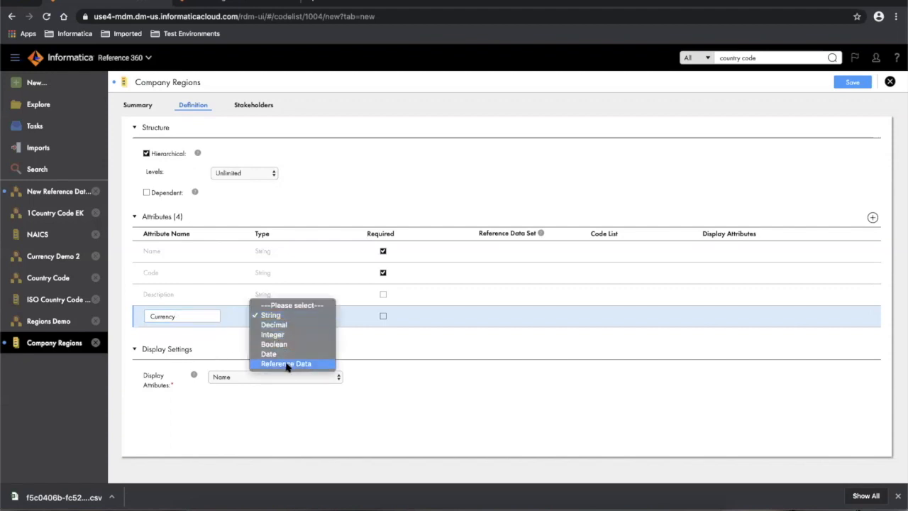
{"action": "left_click", "coordinate": [285, 364]}
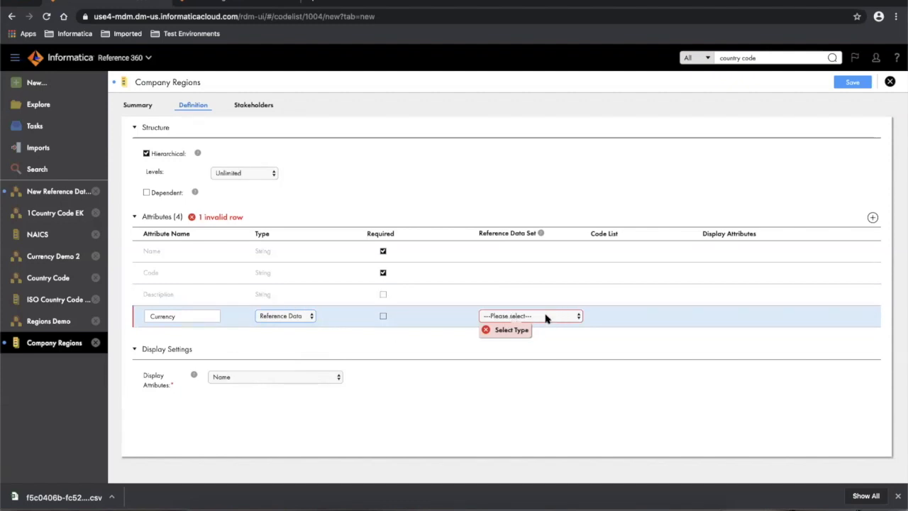
{"action": "left_click", "coordinate": [546, 318]}
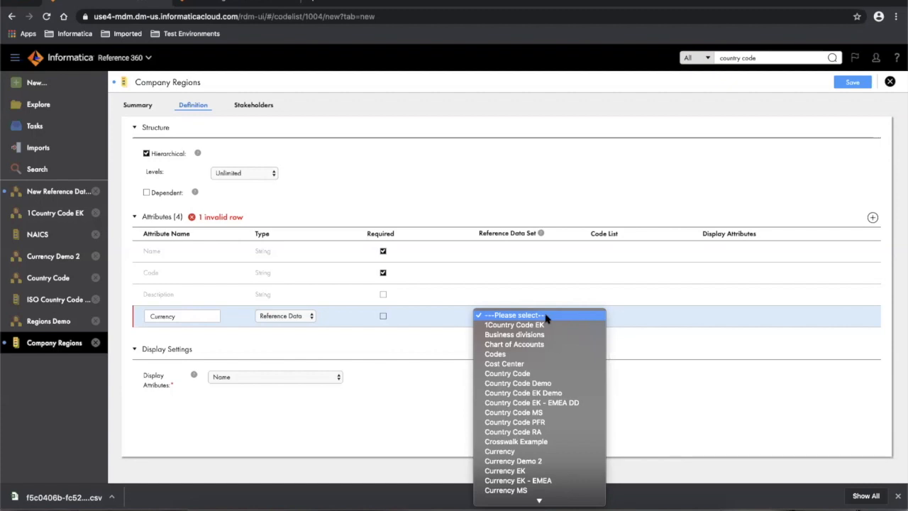
{"action": "left_click", "coordinate": [540, 462]}
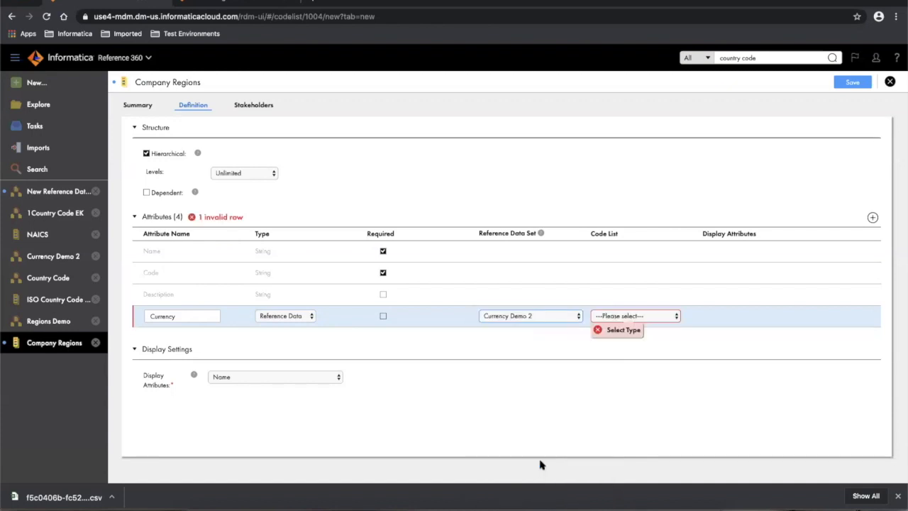
{"action": "left_click", "coordinate": [639, 318]}
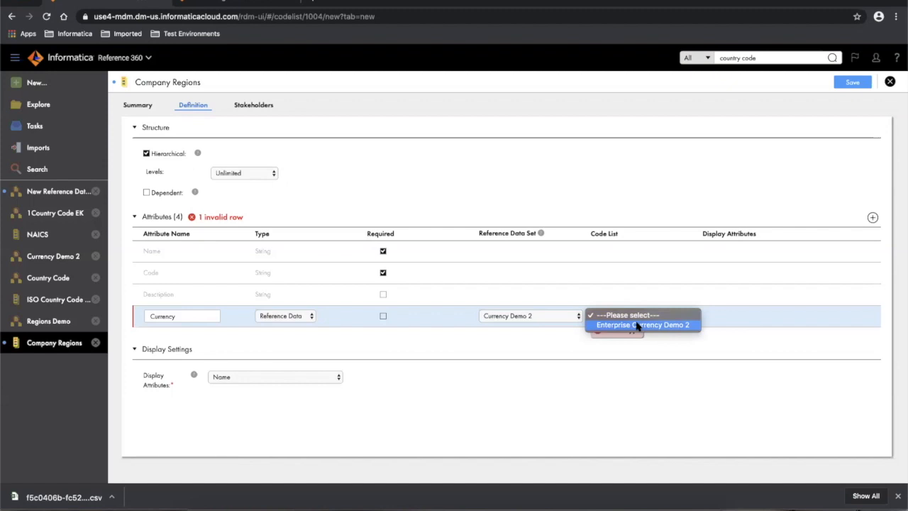
{"action": "left_click", "coordinate": [637, 325]}
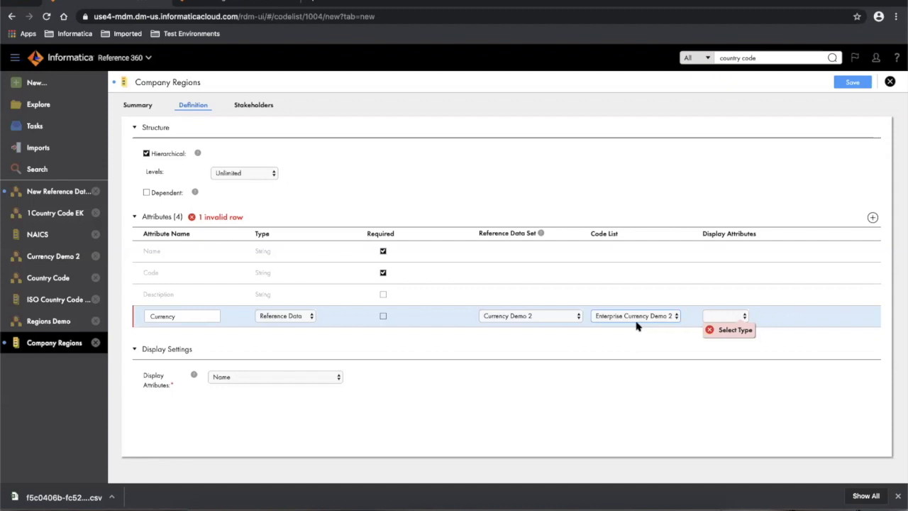
{"action": "left_click", "coordinate": [714, 316]}
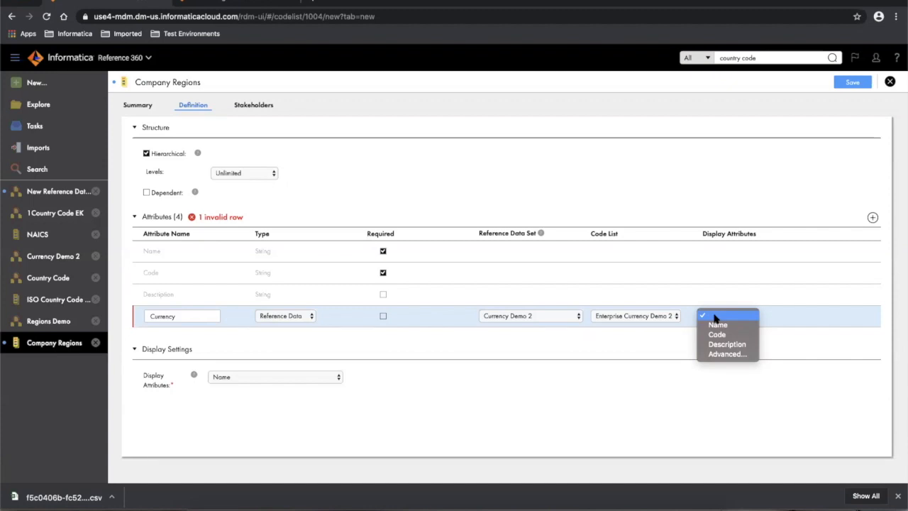
- Set the Currency attribute's advanced display columns to Code followed by Name
{"action": "left_click", "coordinate": [715, 356]}
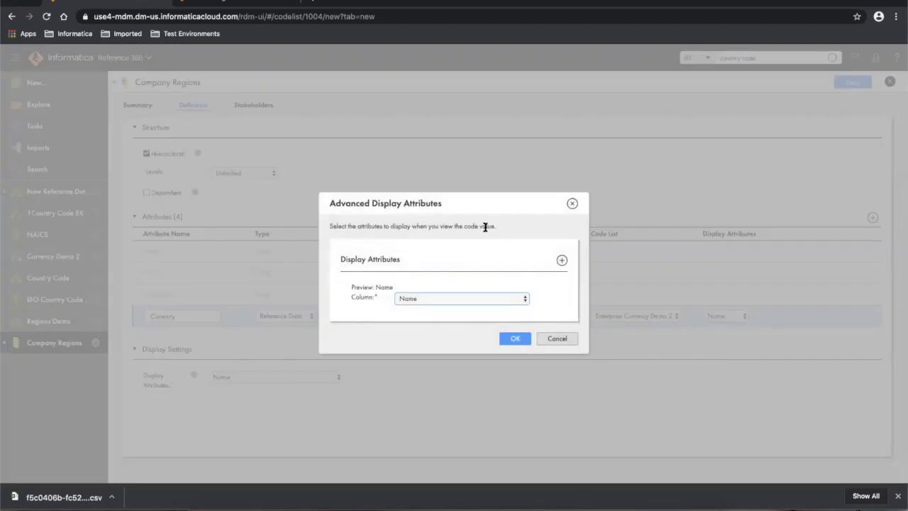
{"action": "left_click", "coordinate": [522, 298]}
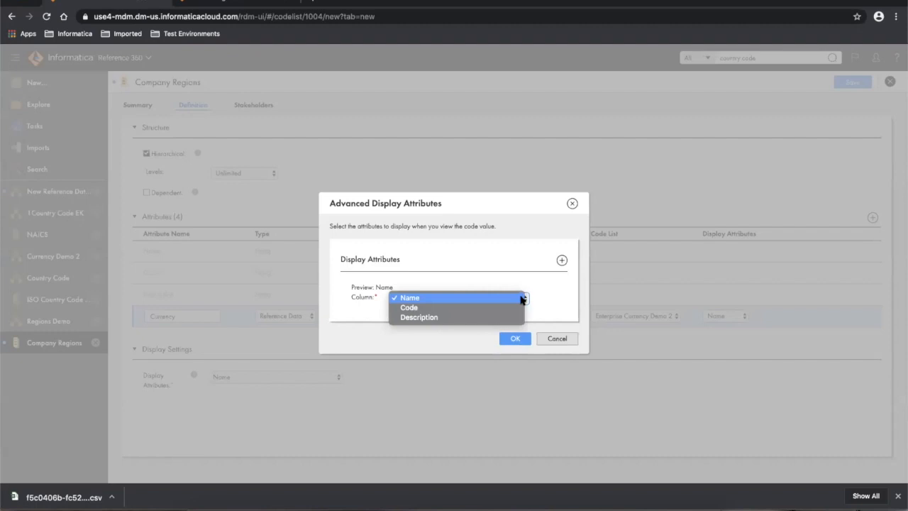
{"action": "left_click", "coordinate": [424, 307]}
{"action": "left_click", "coordinate": [561, 260]}
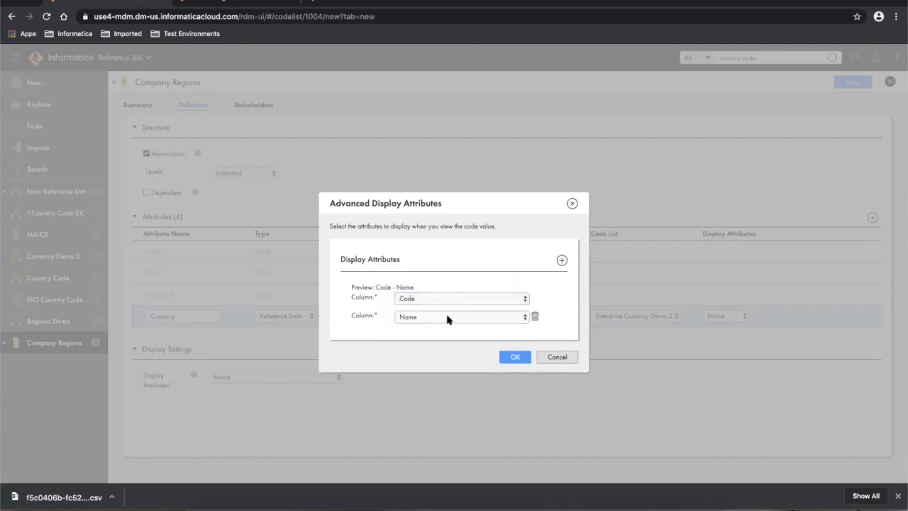
{"action": "left_click", "coordinate": [514, 360]}
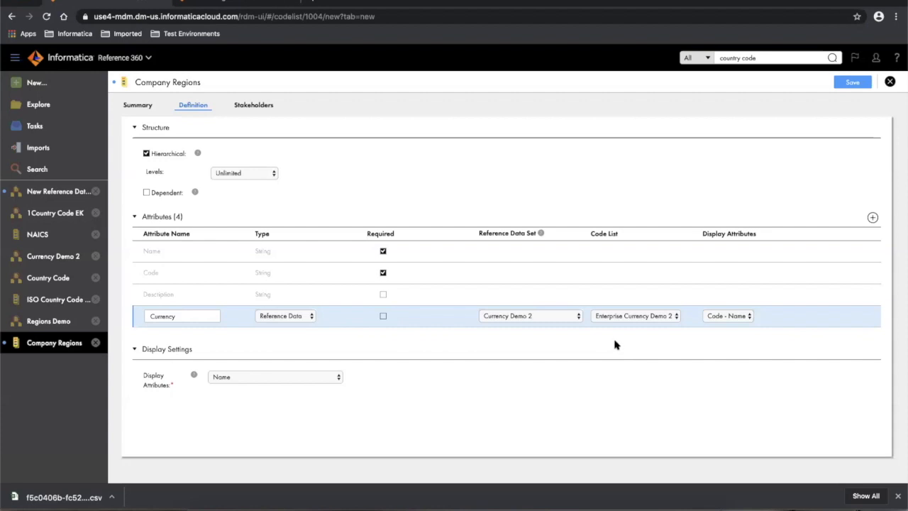
- Review Summary and Definition, save Company Regions, and reopen it from Regions Demo's lists
{"action": "left_click", "coordinate": [138, 107]}
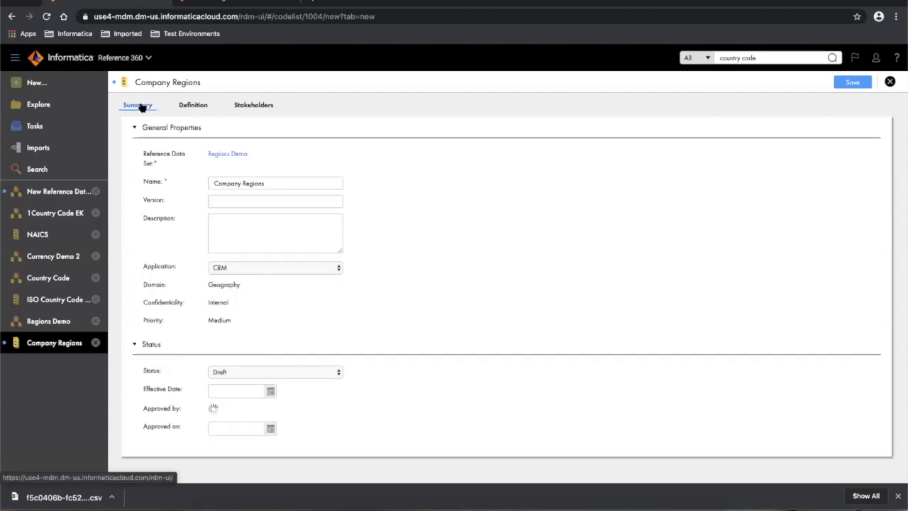
{"action": "left_click", "coordinate": [200, 107]}
{"action": "left_click", "coordinate": [860, 84]}
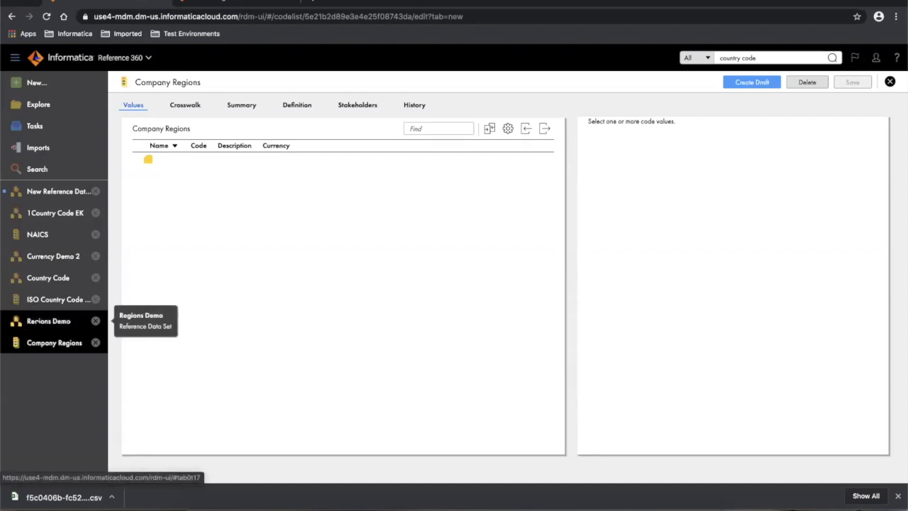
{"action": "left_click", "coordinate": [48, 320]}
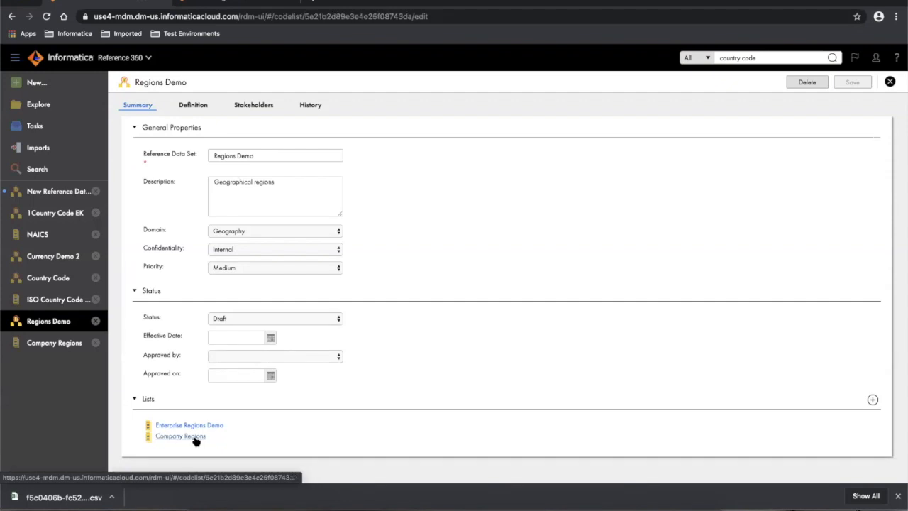
{"action": "left_click", "coordinate": [195, 438]}
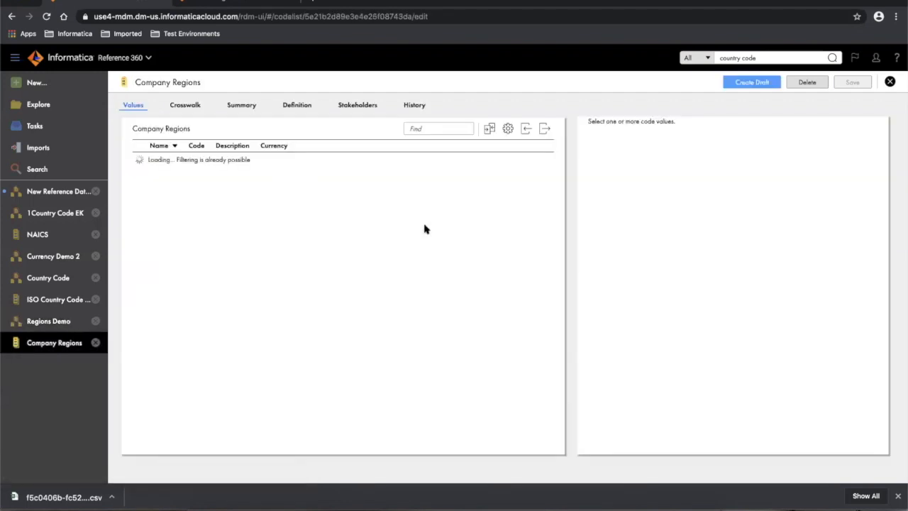
- Create a Company Regions crosswalk to Enterprise Regions Demo, review its value mappings, then return to Explore
{"action": "left_click", "coordinate": [186, 105]}
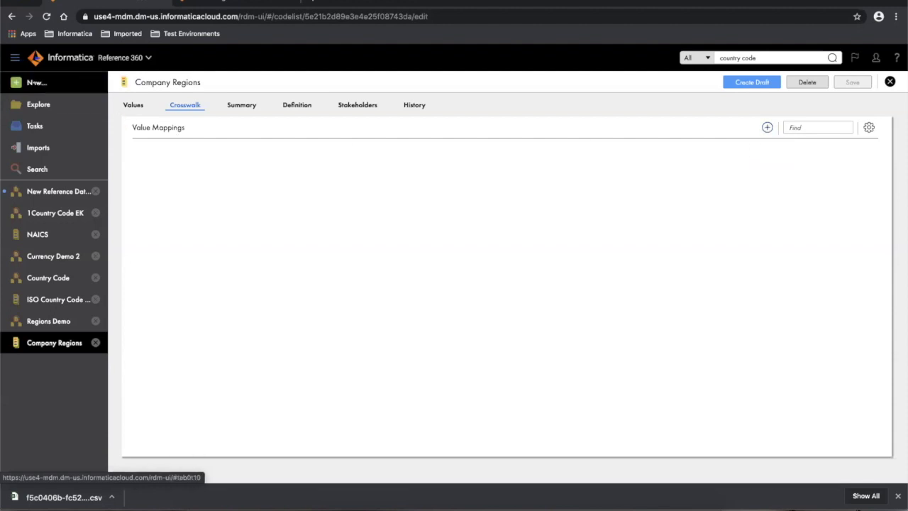
{"action": "left_click", "coordinate": [767, 128]}
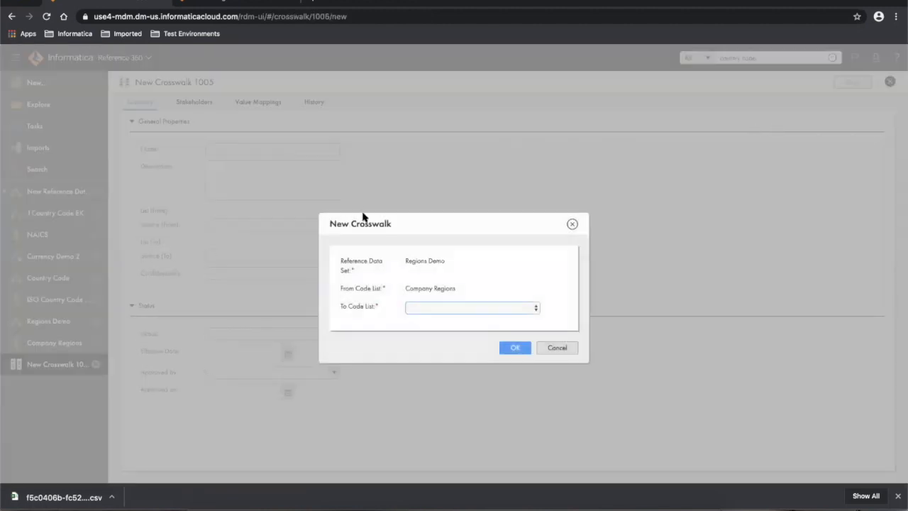
{"action": "left_click", "coordinate": [420, 310]}
{"action": "left_click", "coordinate": [427, 317]}
{"action": "left_click", "coordinate": [514, 348]}
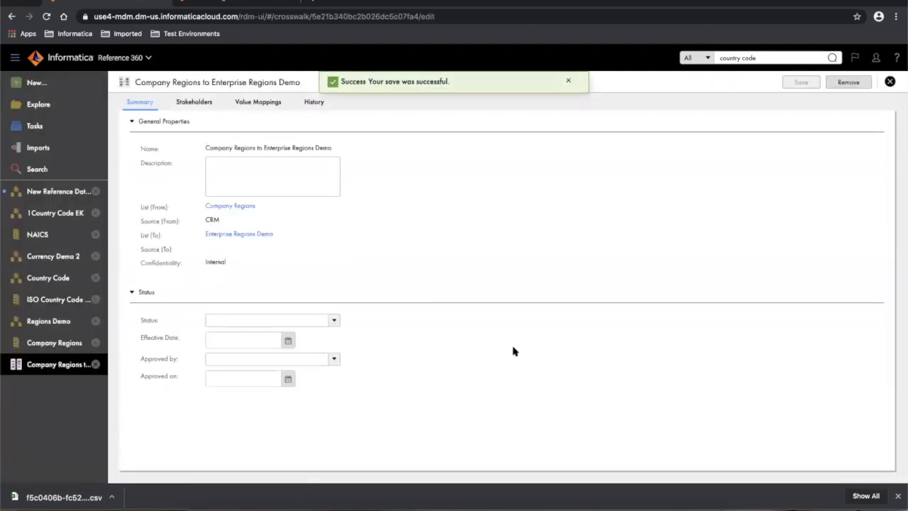
{"action": "left_click", "coordinate": [261, 102]}
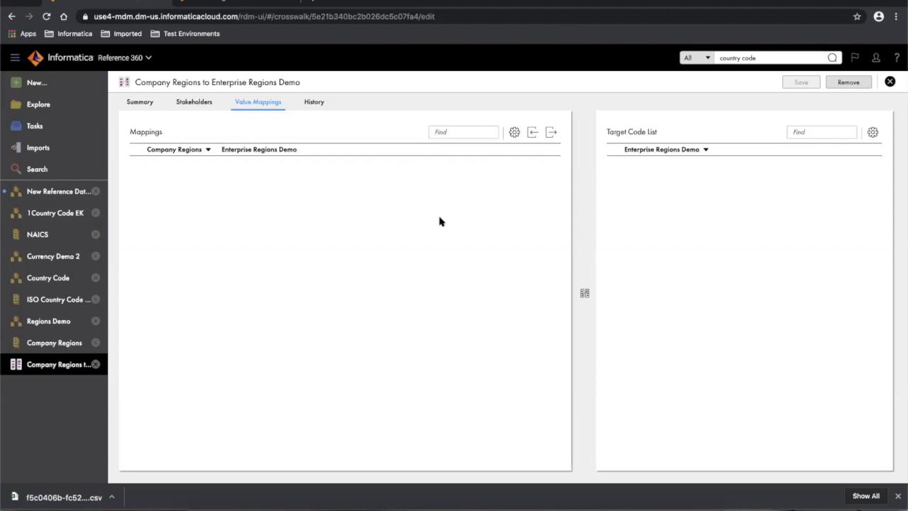
{"action": "left_click", "coordinate": [37, 103]}
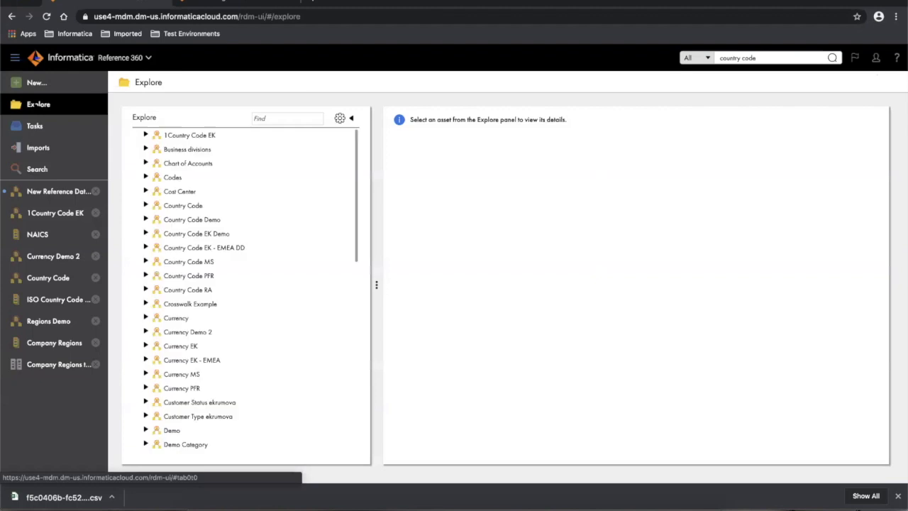
{"action": "left_click", "coordinate": [144, 204]}
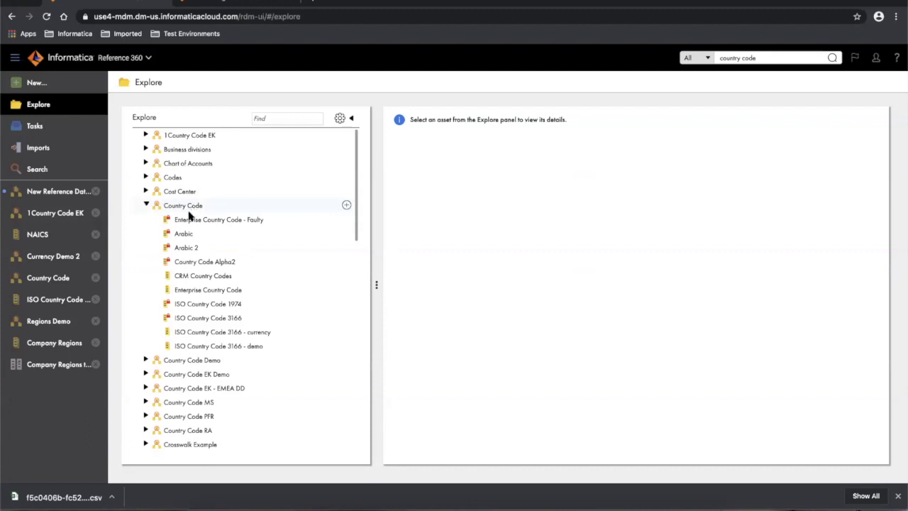
{"action": "left_click", "coordinate": [211, 294]}
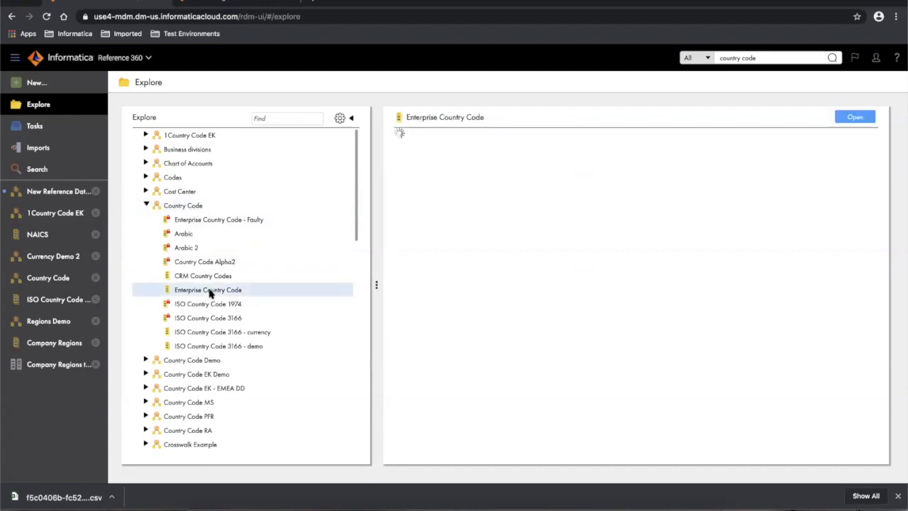
{"action": "left_click", "coordinate": [861, 119]}
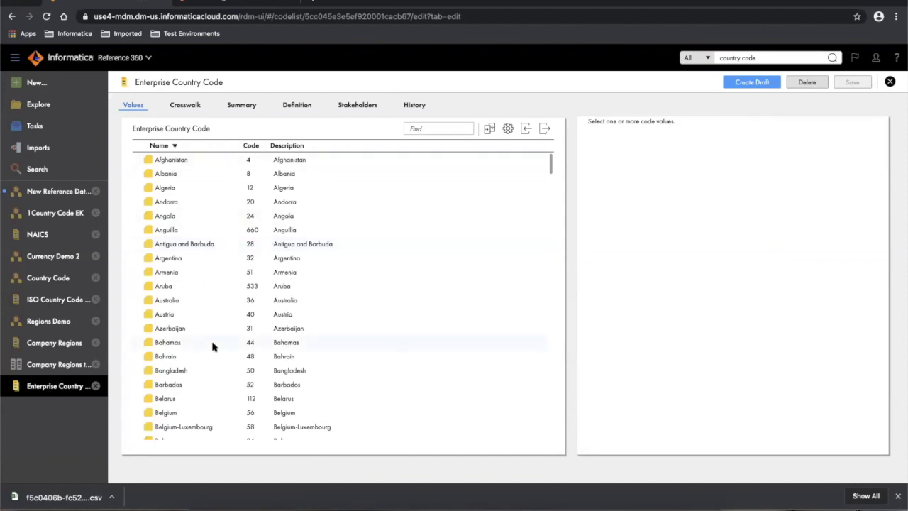
{"action": "left_click", "coordinate": [198, 107]}
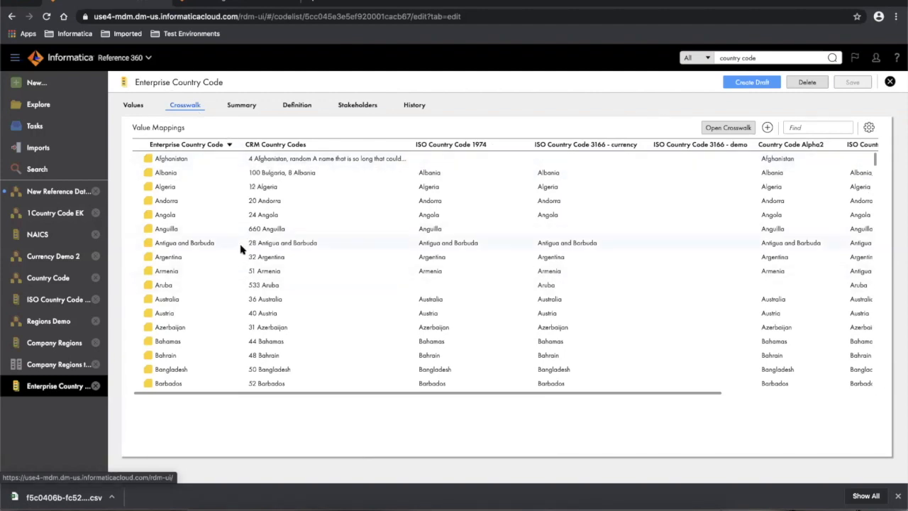
{"action": "scroll", "coordinate": [367, 276], "scroll_direction": "right", "scroll_amount": 3}
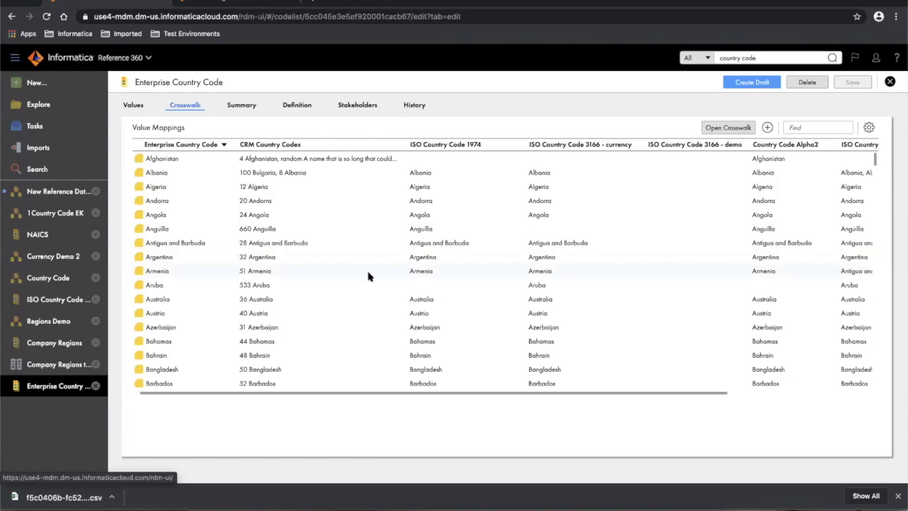
{"action": "scroll", "coordinate": [367, 277], "scroll_direction": "right", "scroll_amount": 4}
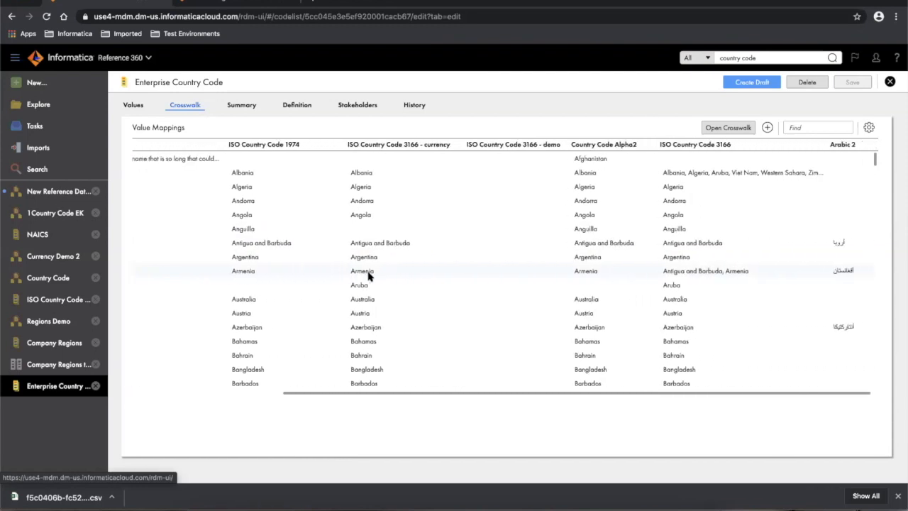
{"action": "scroll", "coordinate": [368, 277], "scroll_direction": "left", "scroll_amount": 7}
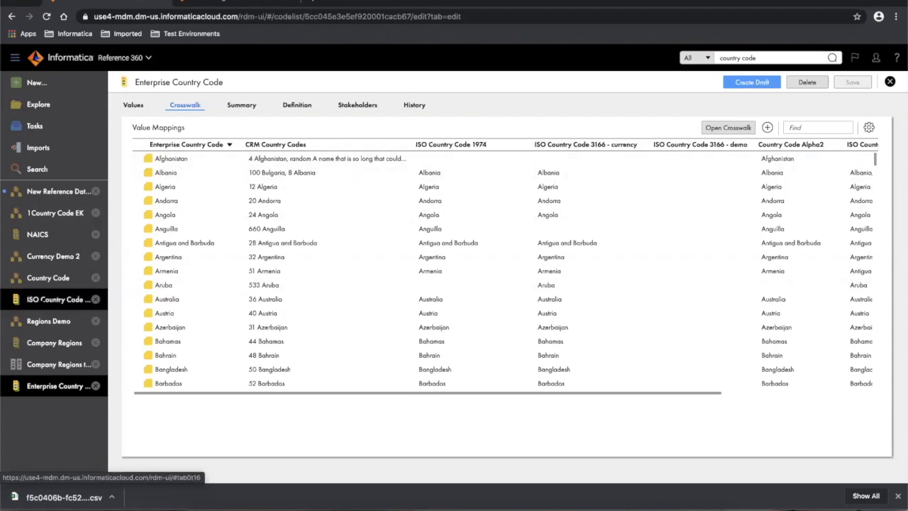
- Open the ISO Country Code 3166 - currency list and scroll through its country values
{"action": "left_click", "coordinate": [44, 299]}
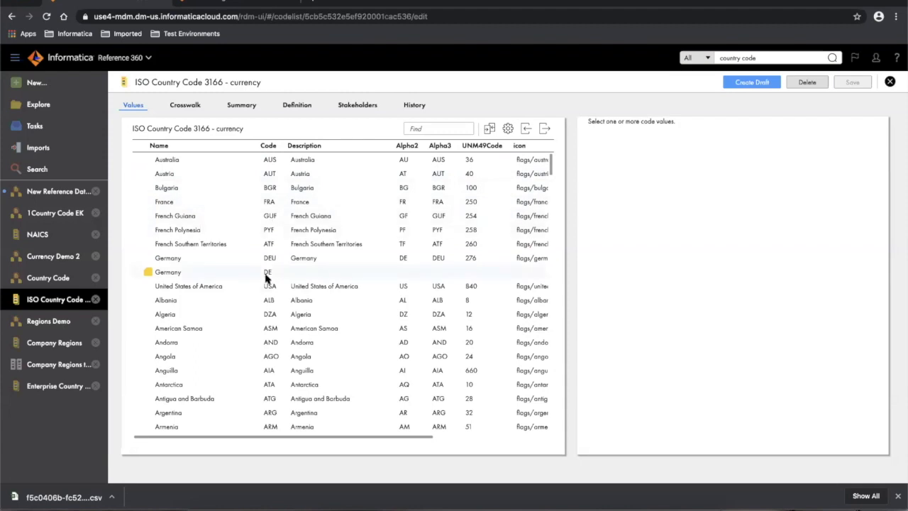
{"action": "scroll", "coordinate": [281, 379], "scroll_direction": "down", "scroll_amount": 1}
{"action": "scroll", "coordinate": [282, 379], "scroll_direction": "down", "scroll_amount": 3}
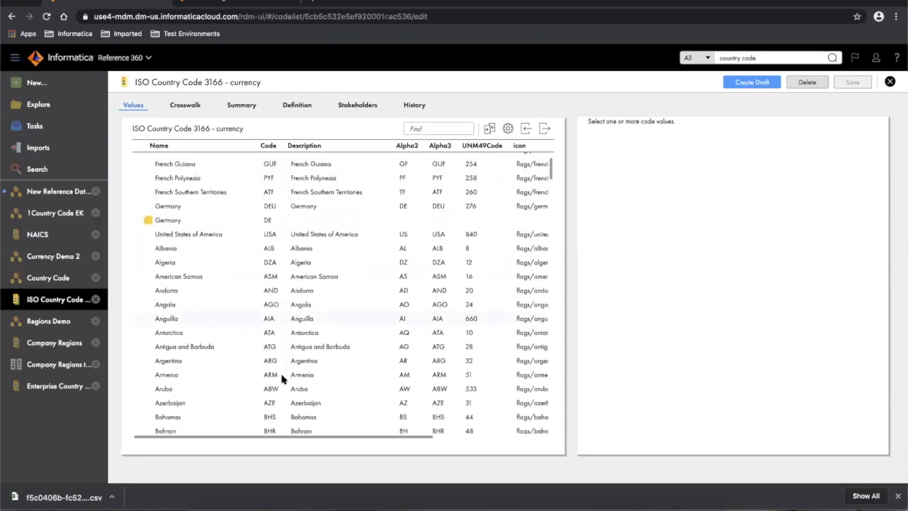
{"action": "scroll", "coordinate": [281, 380], "scroll_direction": "up", "scroll_amount": 4}
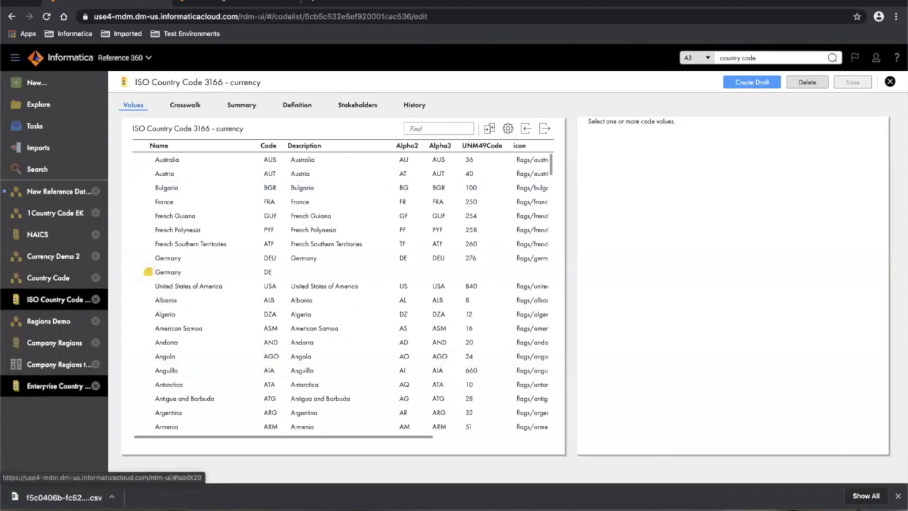
- Return to Enterprise Country Code's crosswalks and list the available crosswalks to open
{"action": "left_click", "coordinate": [44, 386]}
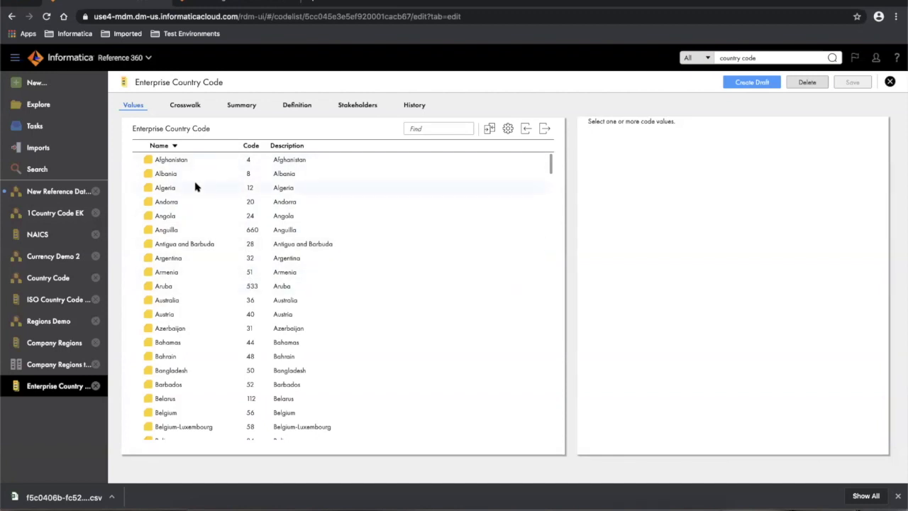
{"action": "left_click", "coordinate": [184, 106]}
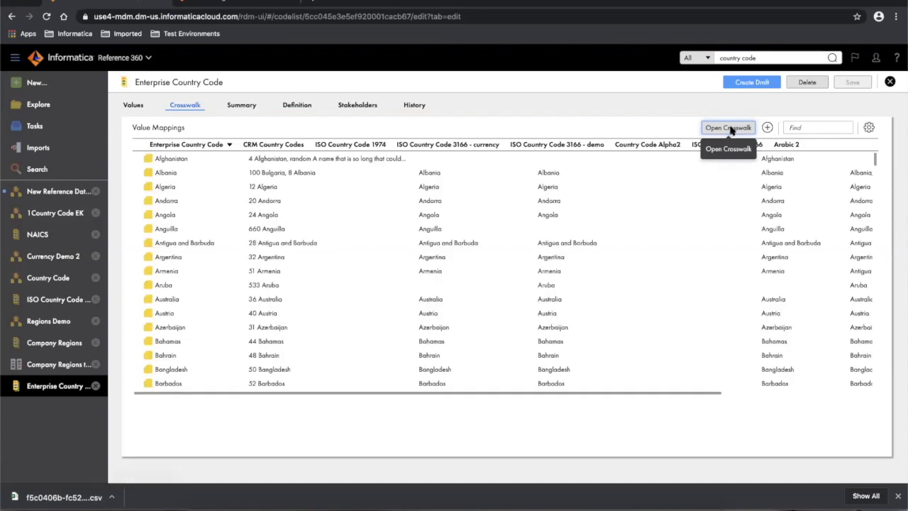
{"action": "left_click", "coordinate": [729, 128]}
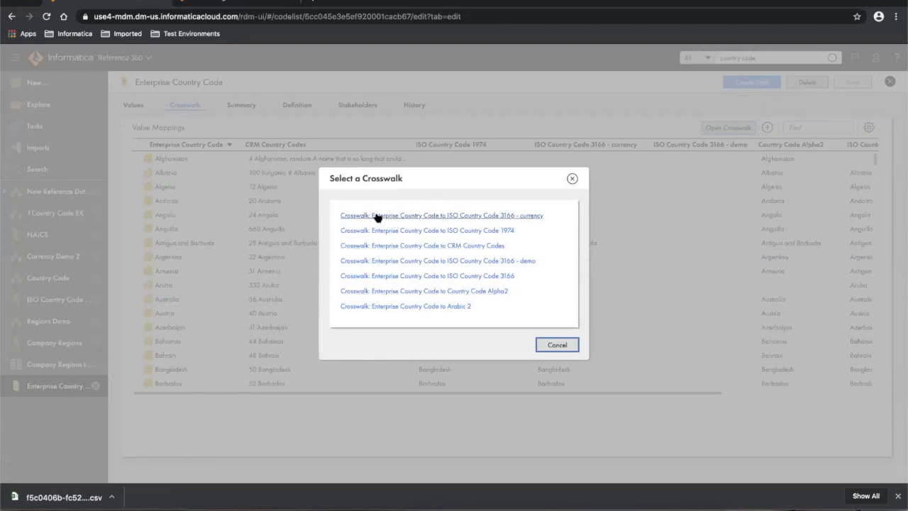
- Open the ISO Country Code 3166 - currency crosswalk's value mappings and select the Albania row
{"action": "left_click", "coordinate": [499, 216]}
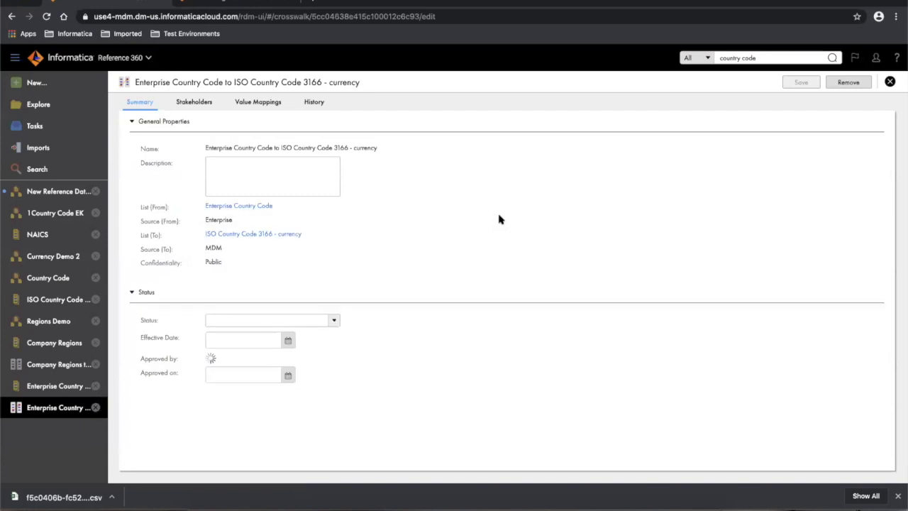
{"action": "left_click", "coordinate": [260, 104]}
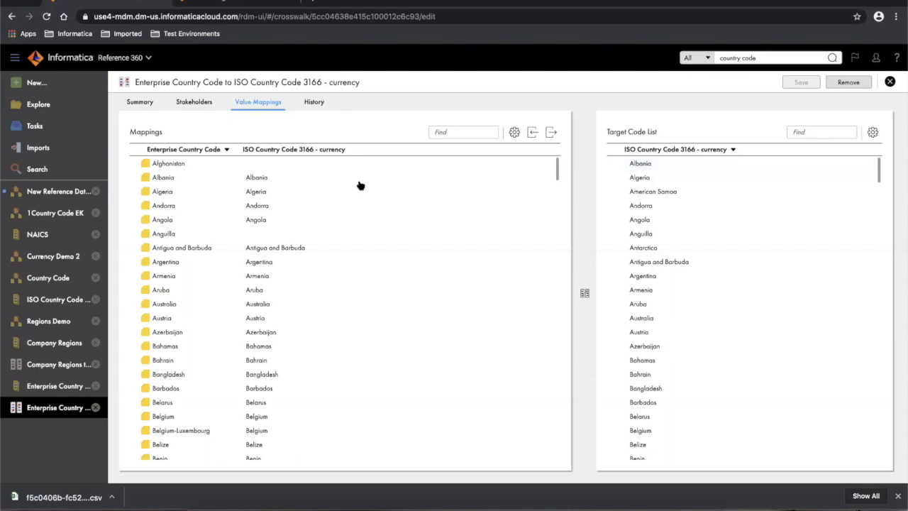
{"action": "left_click", "coordinate": [159, 178]}
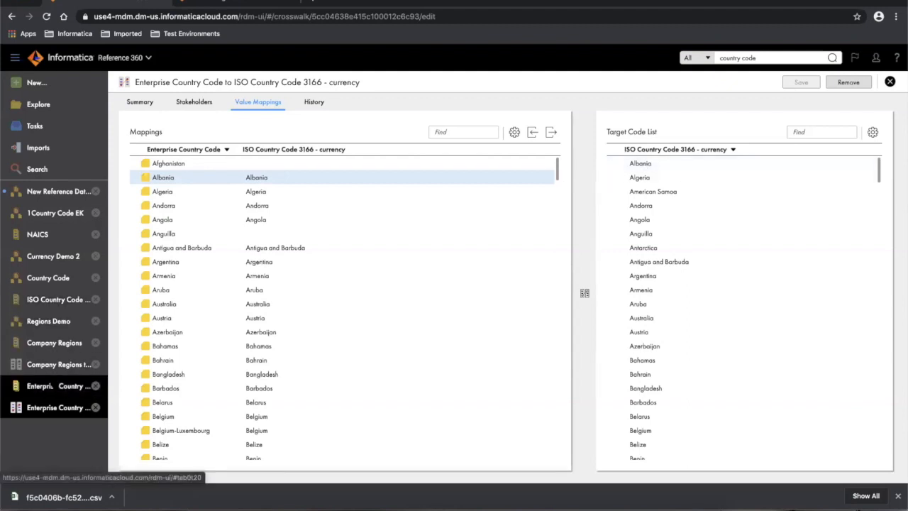
- From Enterprise Country Code, open the CRM Country Codes crosswalk and view its value mappings
{"action": "left_click", "coordinate": [59, 386]}
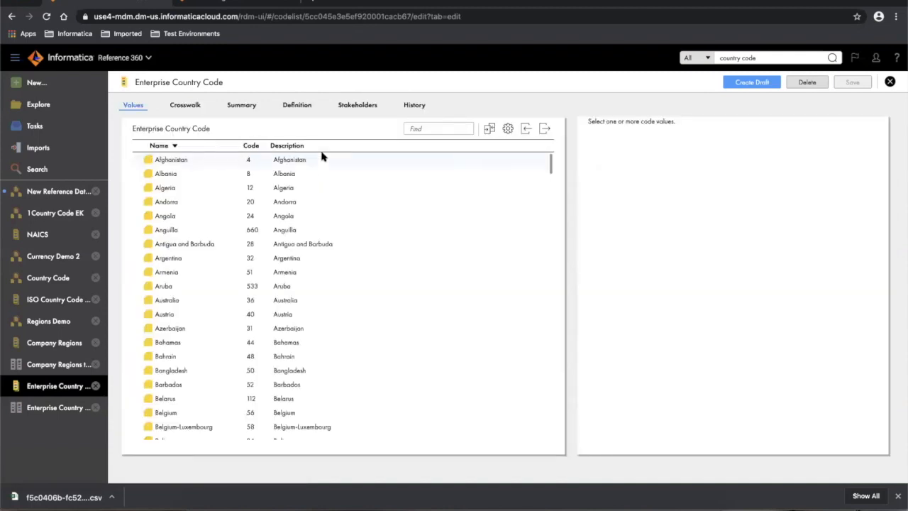
{"action": "left_click", "coordinate": [187, 108]}
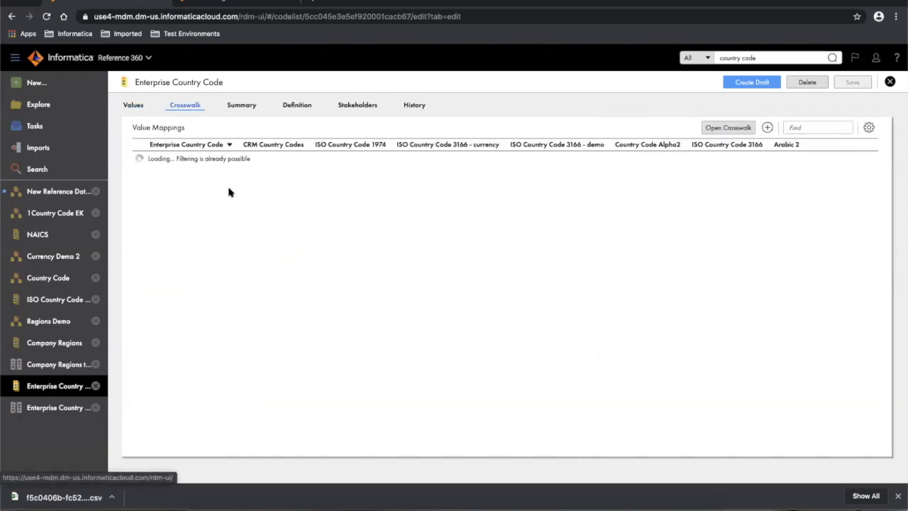
{"action": "left_click", "coordinate": [736, 129]}
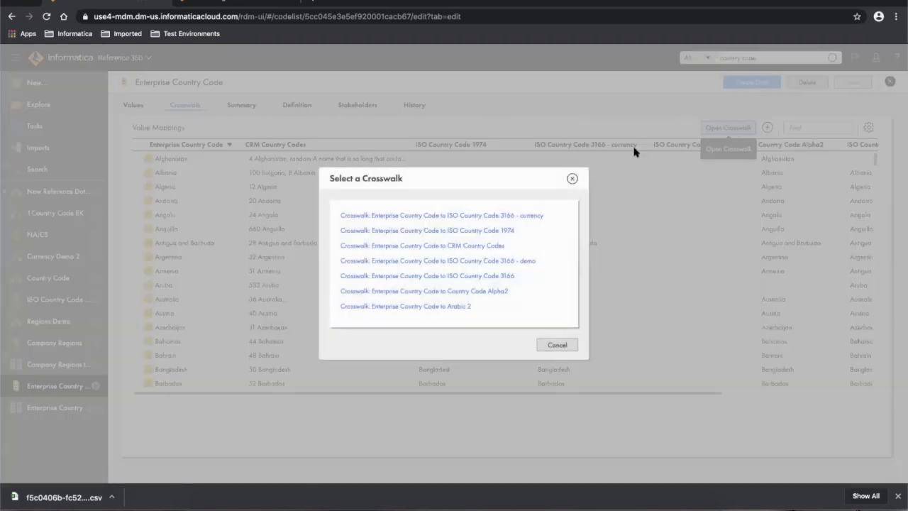
{"action": "left_click", "coordinate": [428, 246]}
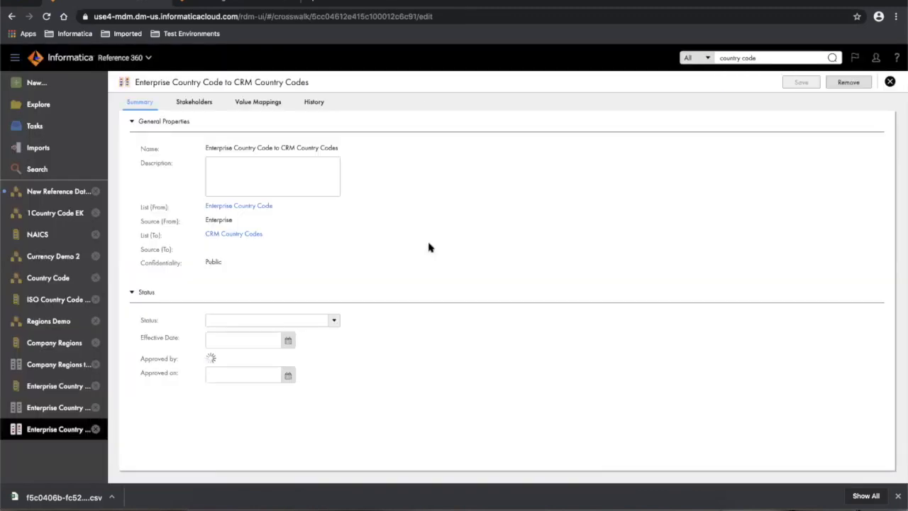
{"action": "left_click", "coordinate": [272, 104]}
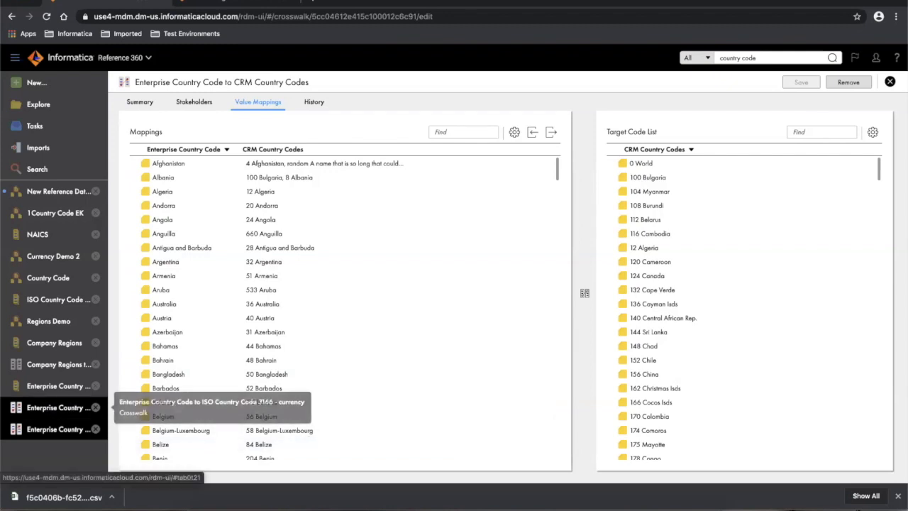
- In the ISO currency crosswalk, search the target list for 'afg', clear it, then search mappings for 'vir'
{"action": "left_click", "coordinate": [88, 407]}
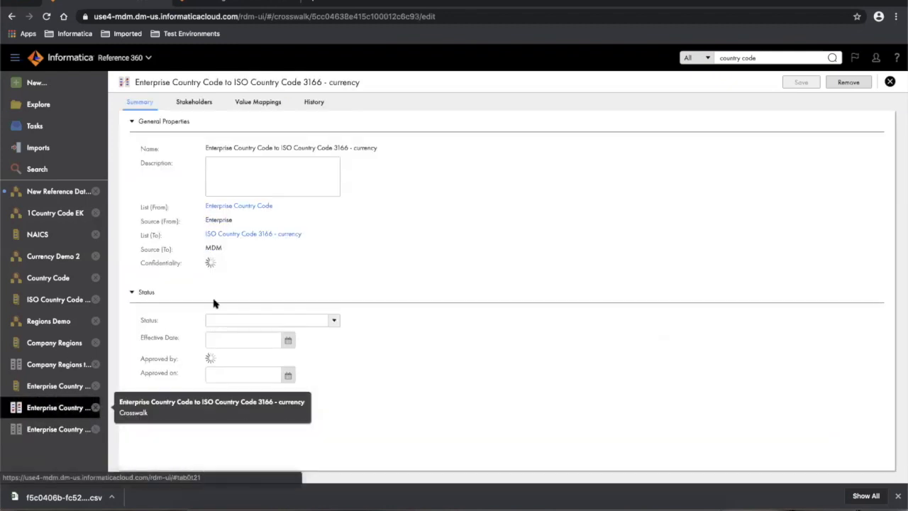
{"action": "left_click", "coordinate": [263, 101]}
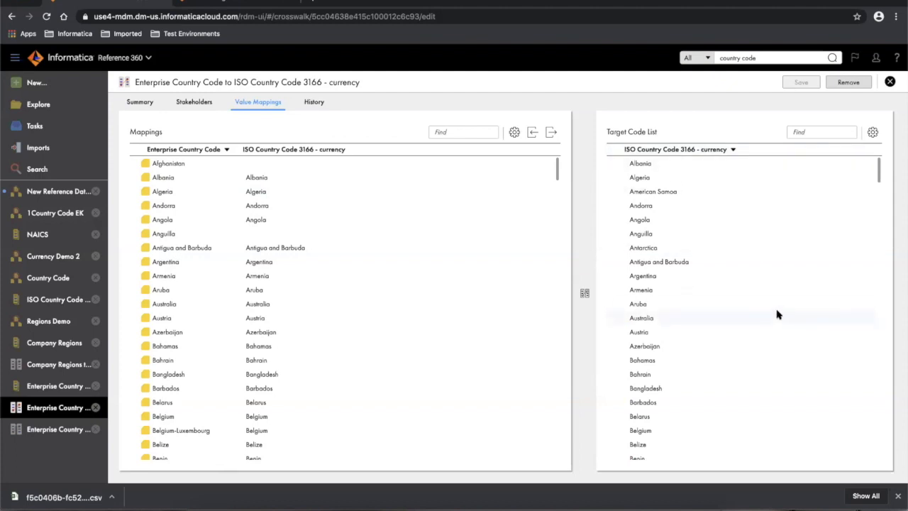
{"action": "left_click", "coordinate": [814, 131]}
{"action": "type", "text": "afghanistan"}
{"action": "key", "text": "Return"}
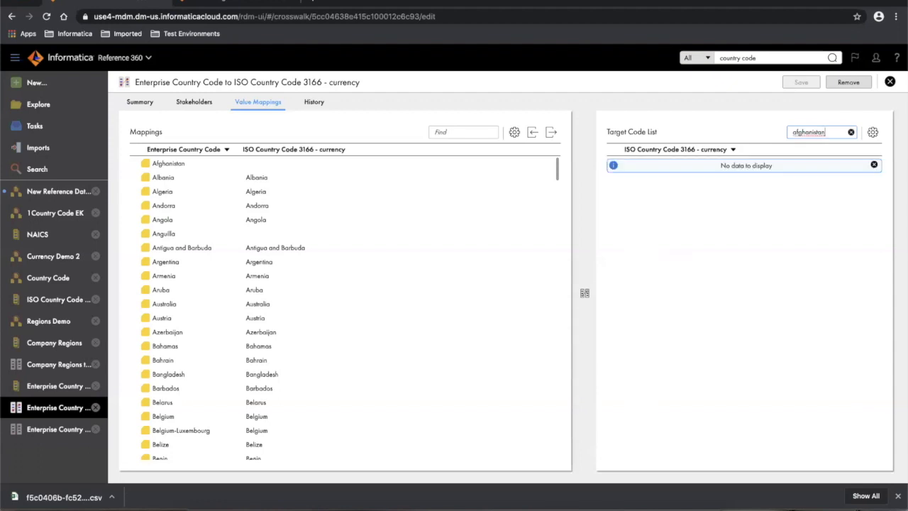
{"action": "left_click", "coordinate": [851, 134]}
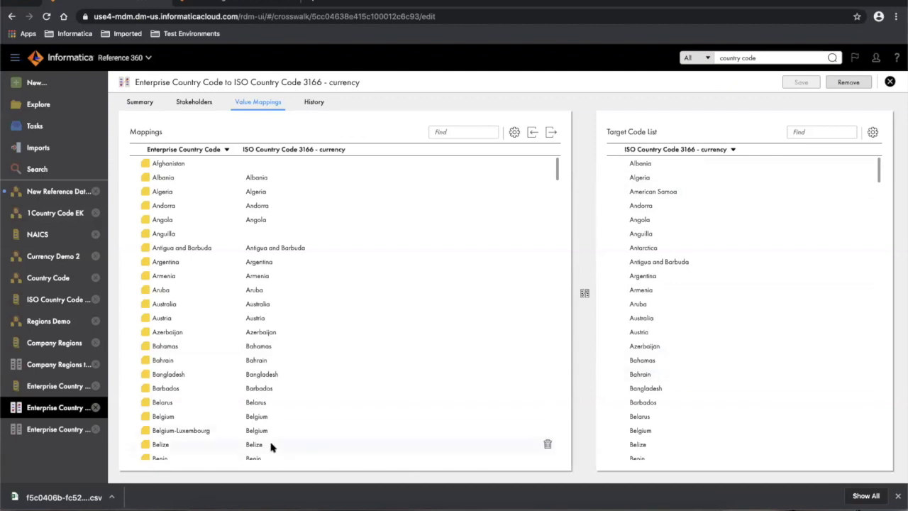
{"action": "left_click", "coordinate": [445, 132]}
{"action": "type", "text": "virgin islands"}
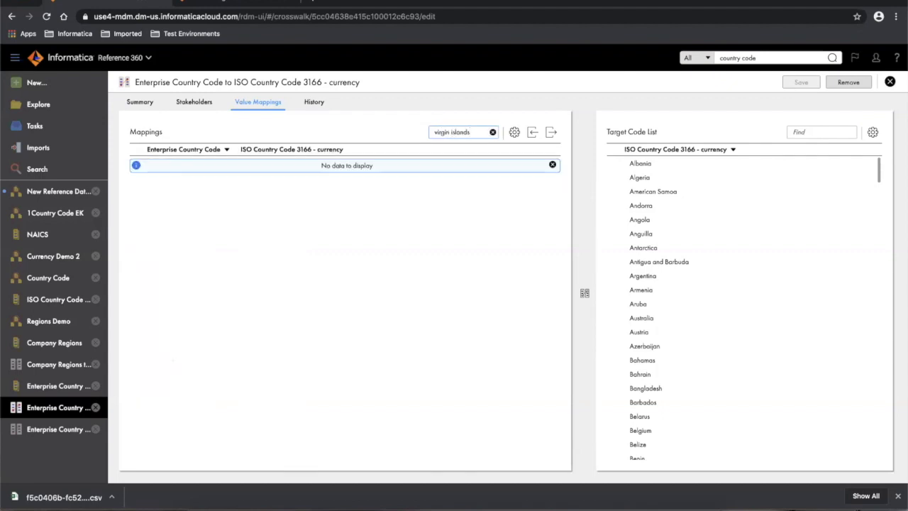
- Clear the search, delete the Albania to Albania mapping, then select Albania in the target list
{"action": "left_click", "coordinate": [492, 133]}
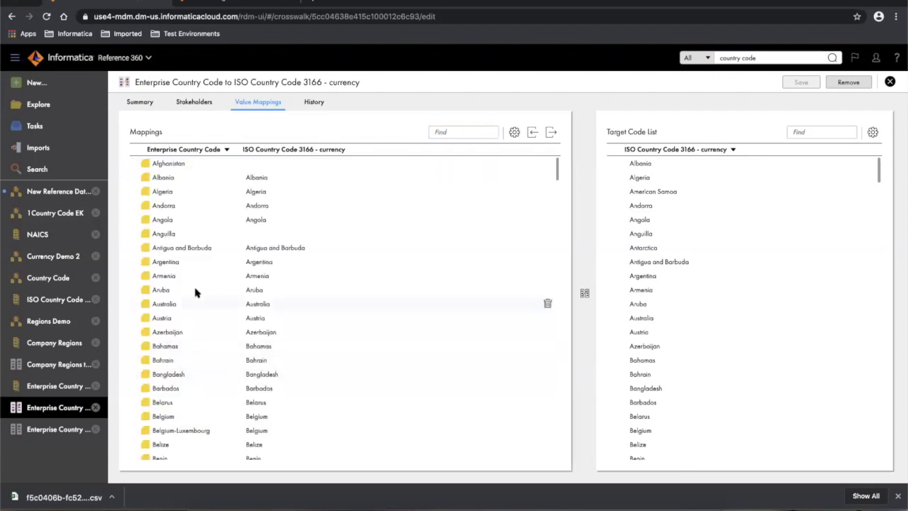
{"action": "scroll", "coordinate": [192, 312], "scroll_direction": "down", "scroll_amount": 3}
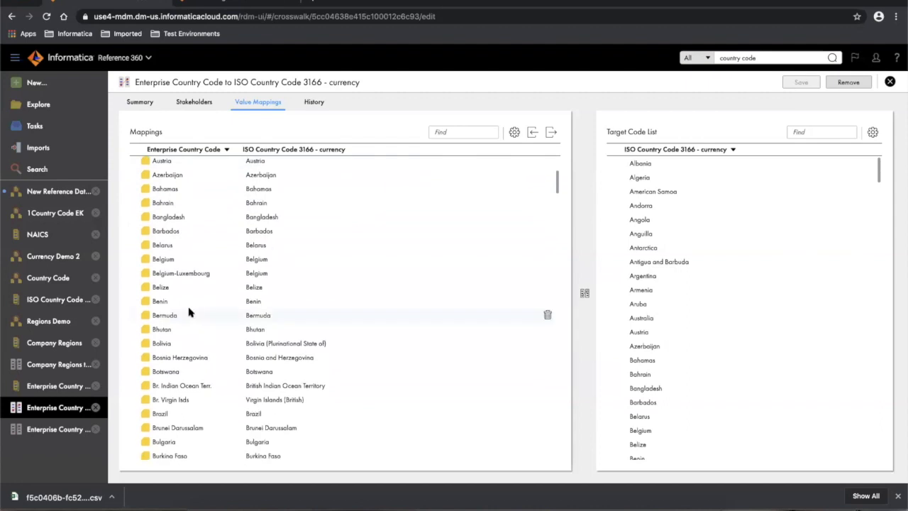
{"action": "scroll", "coordinate": [210, 286], "scroll_direction": "up", "scroll_amount": 2}
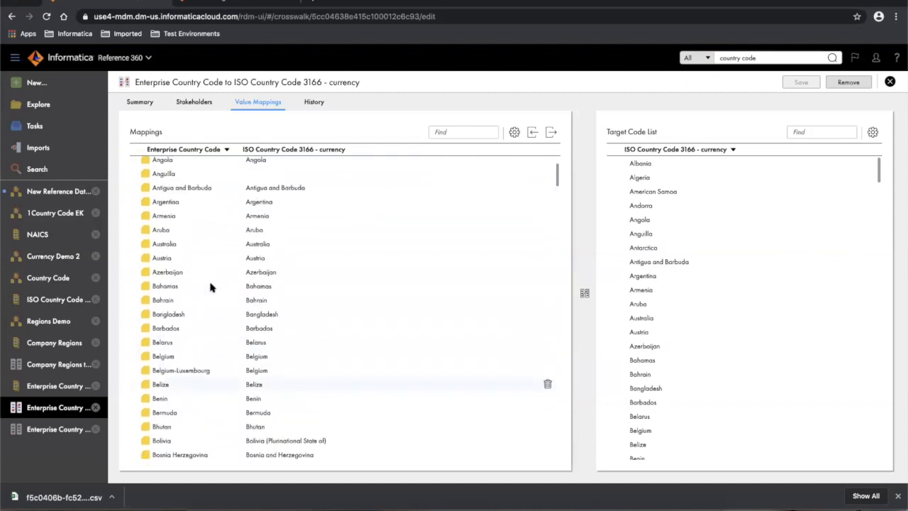
{"action": "scroll", "coordinate": [210, 286], "scroll_direction": "up", "scroll_amount": 2}
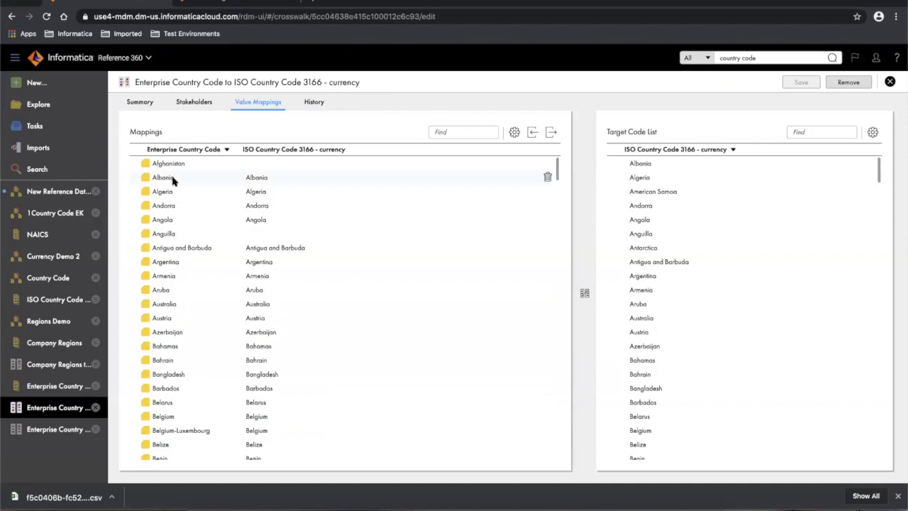
{"action": "left_click", "coordinate": [547, 178]}
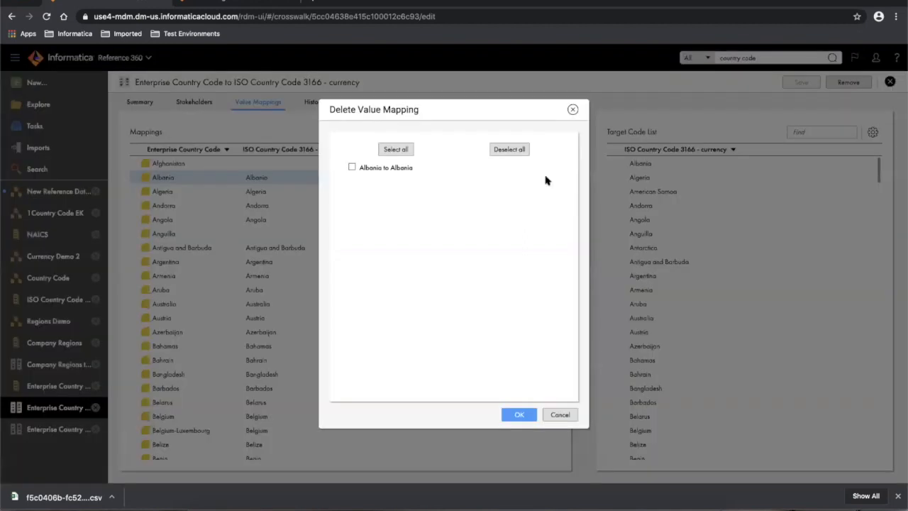
{"action": "left_click", "coordinate": [352, 168]}
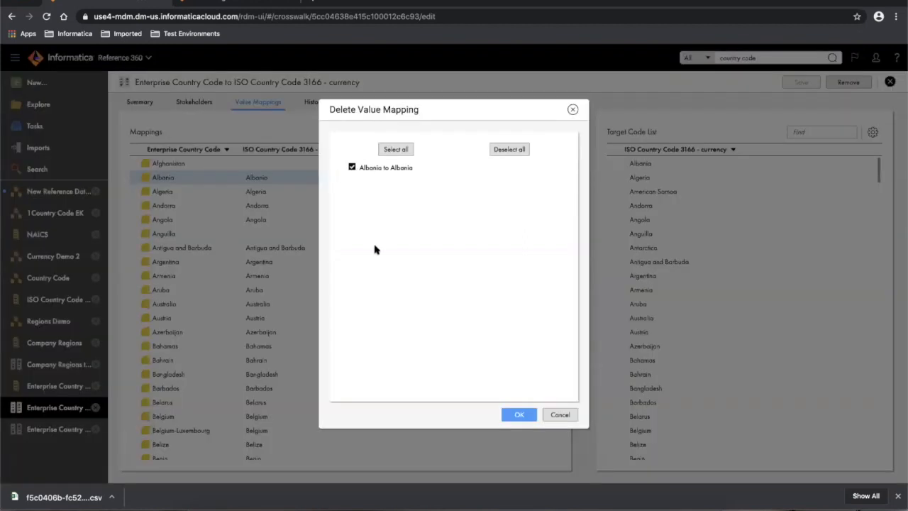
{"action": "left_click", "coordinate": [518, 415]}
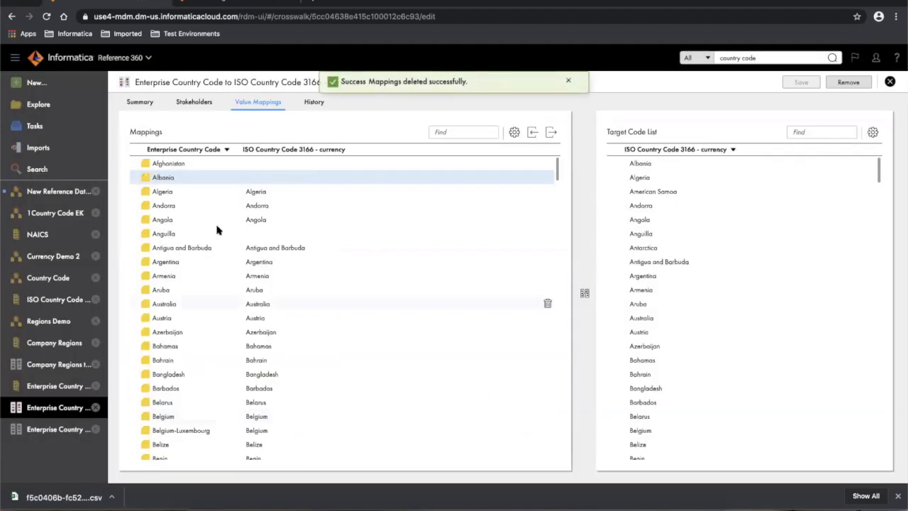
{"action": "left_click", "coordinate": [191, 182]}
{"action": "left_click", "coordinate": [656, 164]}
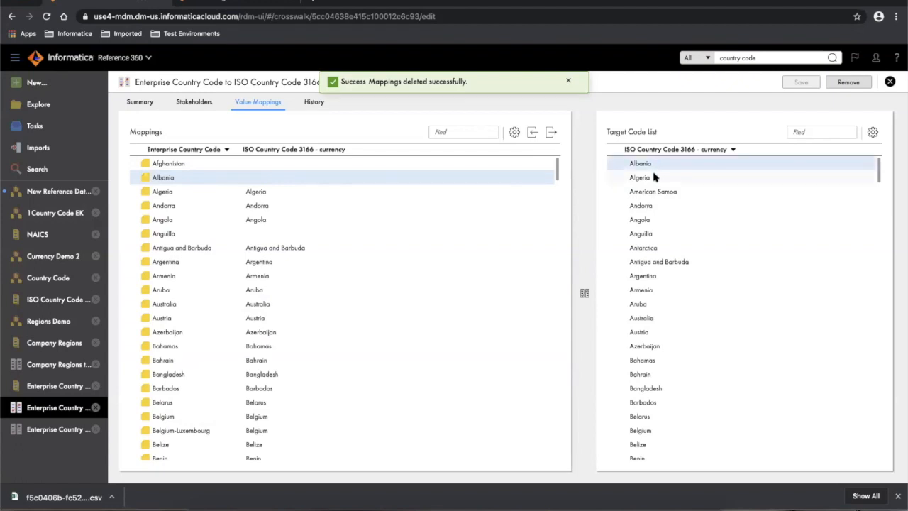
- Map Albania to Albania, Algeria and American Samoa, then delete the Algeria and American Samoa mappings
{"action": "left_click", "coordinate": [655, 193], "text": "shift"}
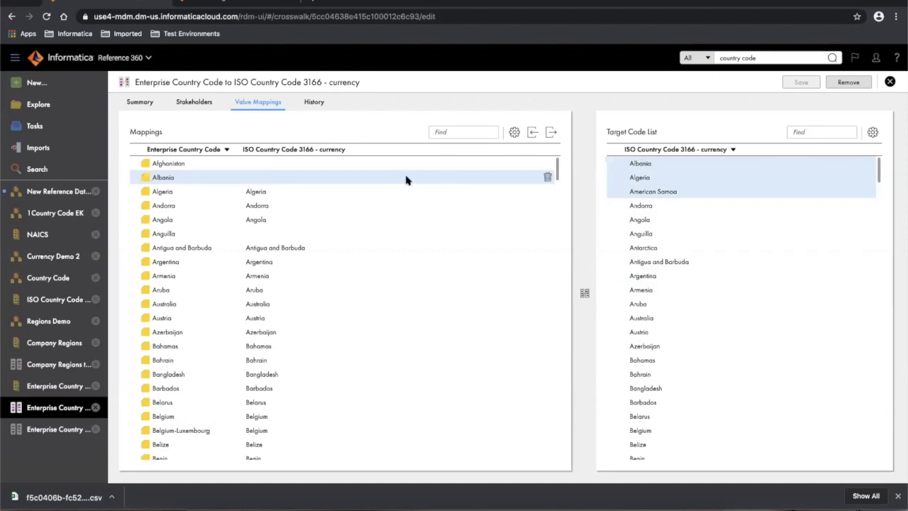
{"action": "left_click", "coordinate": [583, 294]}
{"action": "left_click", "coordinate": [548, 177]}
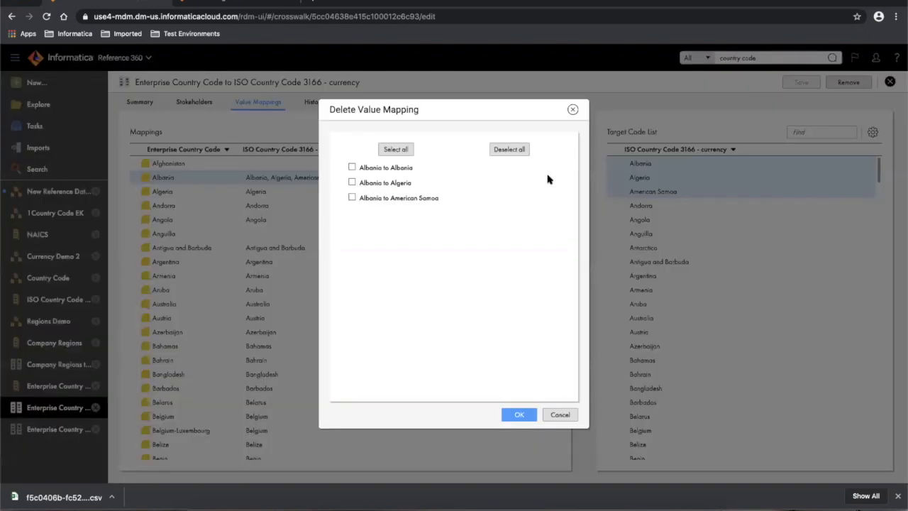
{"action": "left_click", "coordinate": [351, 182]}
{"action": "left_click", "coordinate": [352, 197]}
{"action": "left_click", "coordinate": [520, 415]}
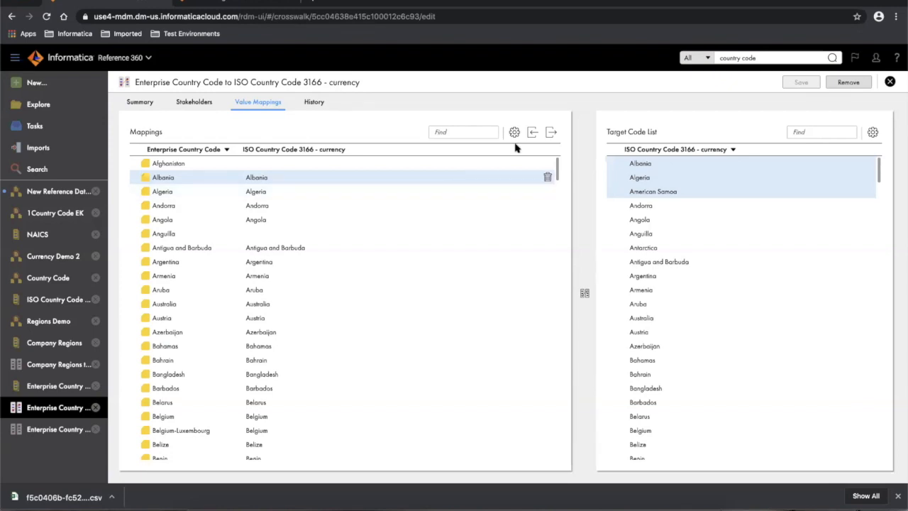
- Export the country code value mappings as a semicolon-delimited CSV and open the downloaded file
{"action": "left_click", "coordinate": [552, 136]}
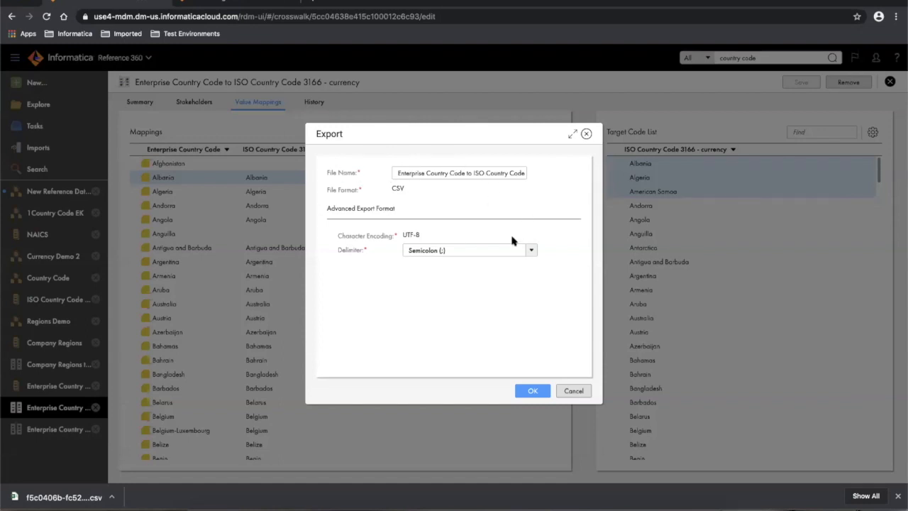
{"action": "left_click", "coordinate": [531, 250]}
{"action": "left_click", "coordinate": [531, 251]}
{"action": "left_click", "coordinate": [524, 387]}
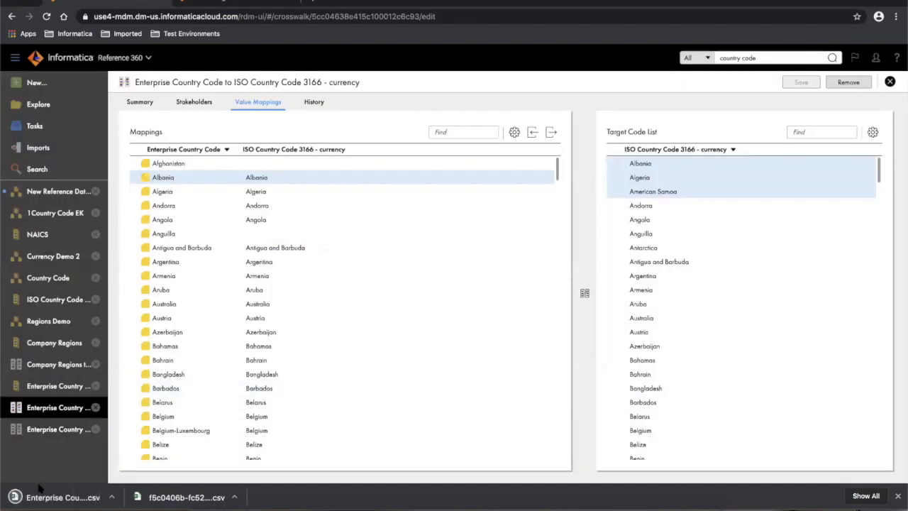
{"action": "left_click", "coordinate": [44, 499]}
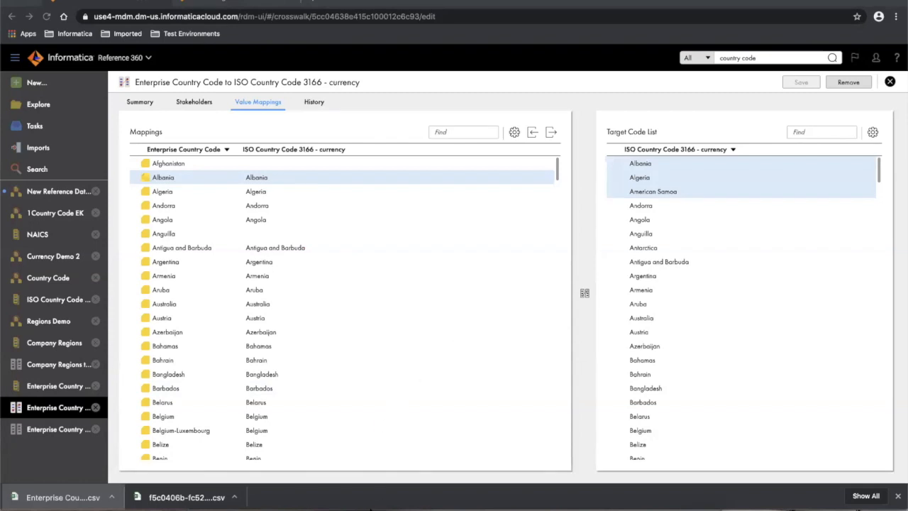
{"action": "mouse_move", "coordinate": [376, 505]}
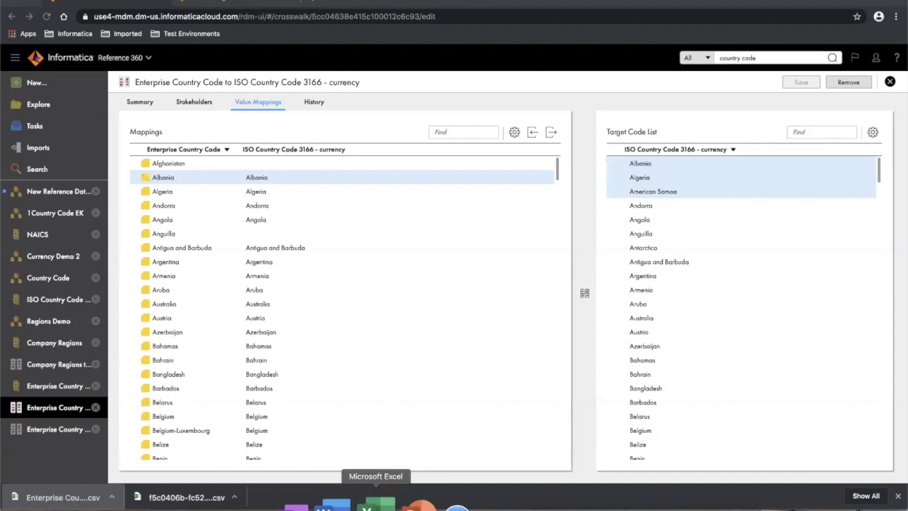
{"action": "left_click", "coordinate": [376, 505]}
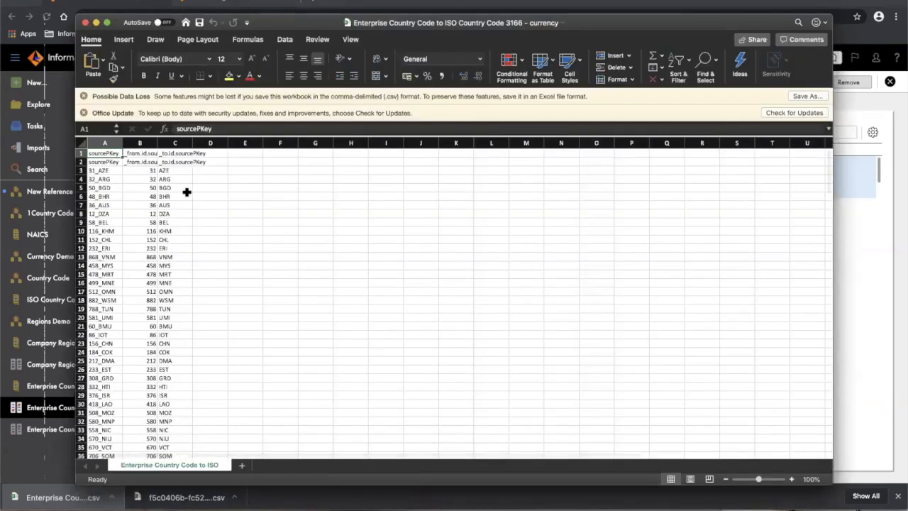
{"action": "scroll", "coordinate": [188, 191], "scroll_direction": "down", "scroll_amount": 5}
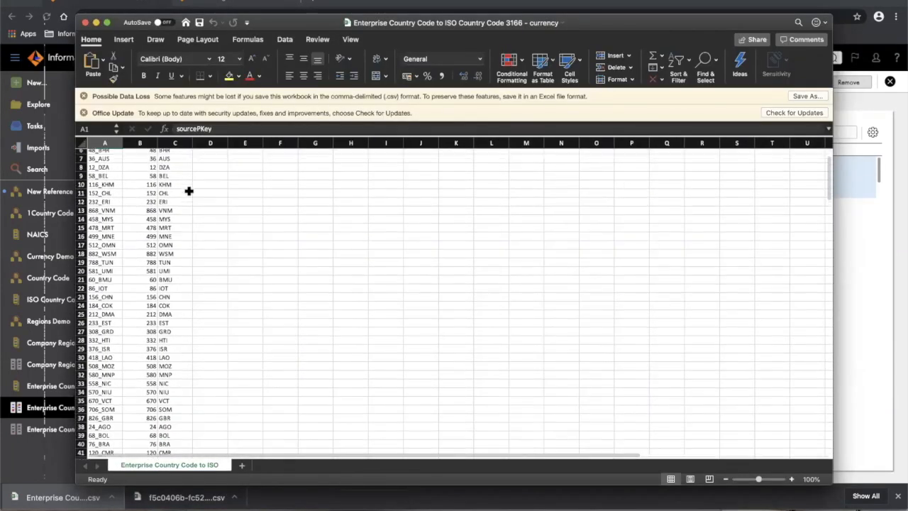
{"action": "scroll", "coordinate": [189, 190], "scroll_direction": "up", "scroll_amount": 5}
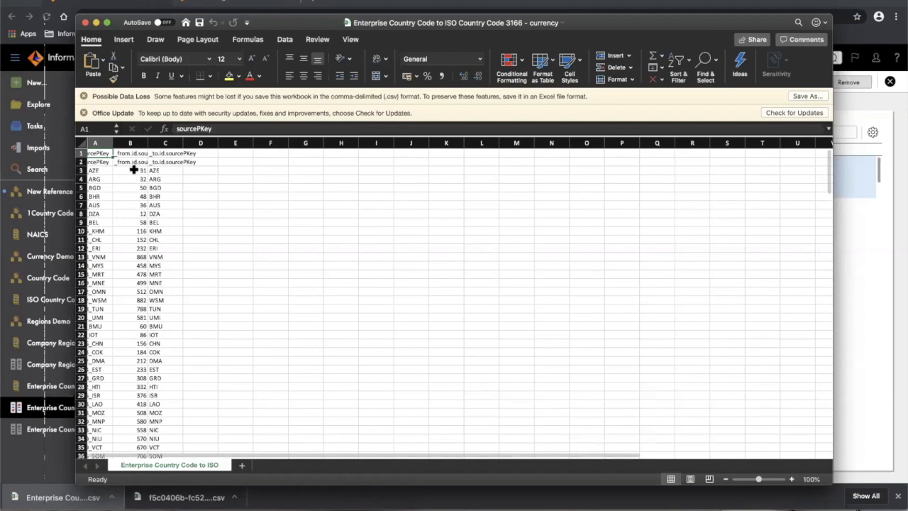
{"action": "left_click", "coordinate": [133, 170]}
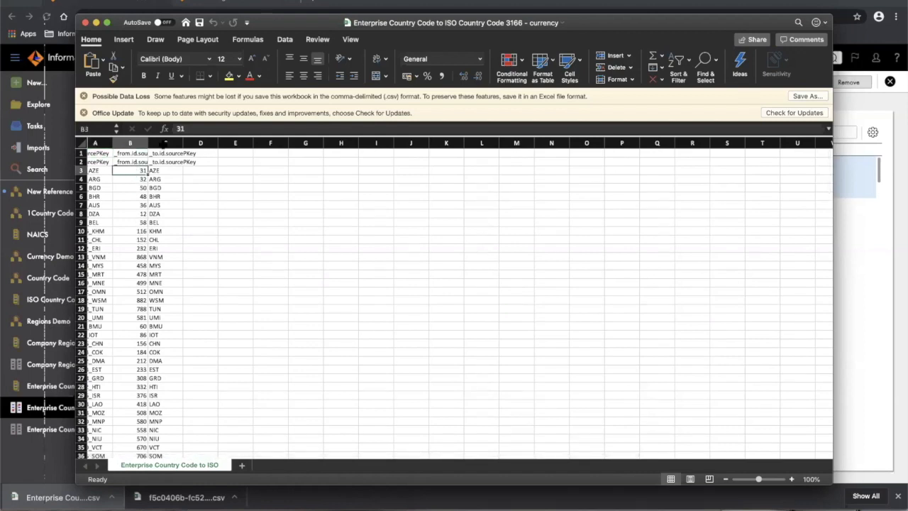
{"action": "left_click", "coordinate": [165, 172]}
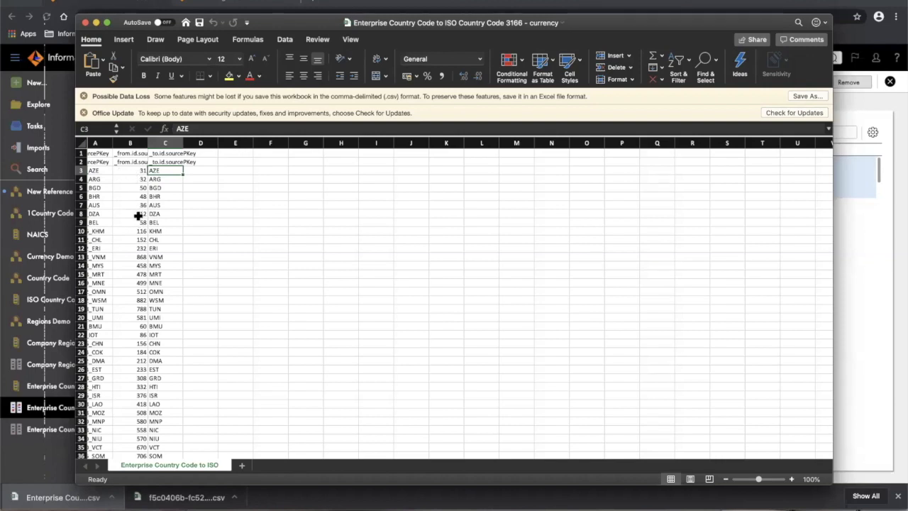
{"action": "scroll", "coordinate": [138, 215], "scroll_direction": "left", "scroll_amount": 1}
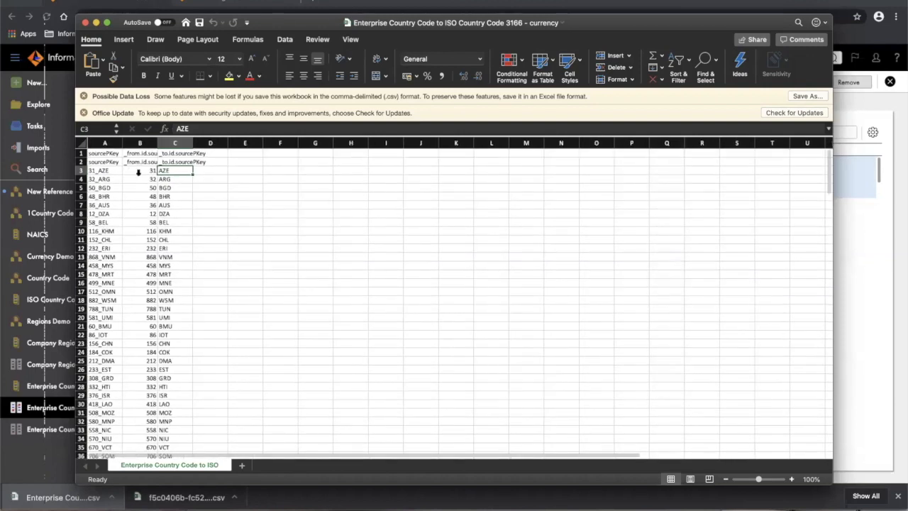
{"action": "left_click", "coordinate": [95, 23]}
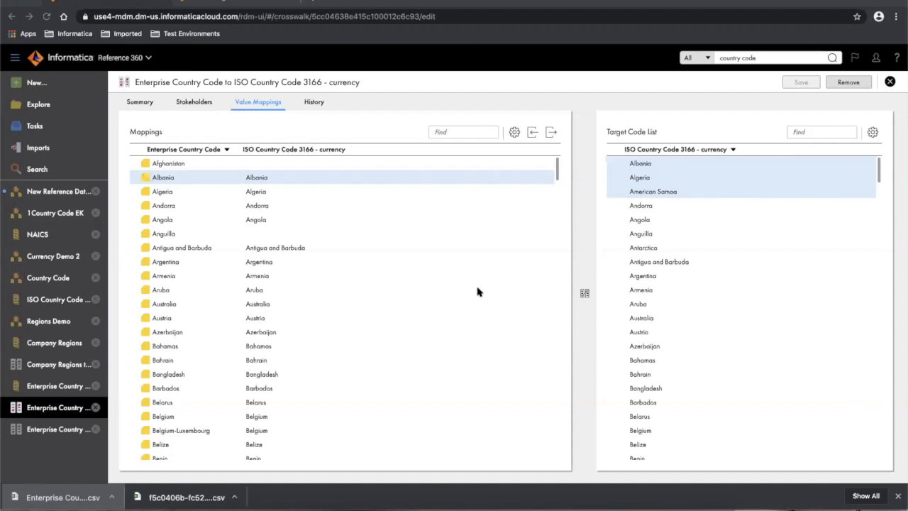
- Reopen the mappings CSV, minimize Excel again, and switch to the Explore page
{"action": "left_click", "coordinate": [79, 499]}
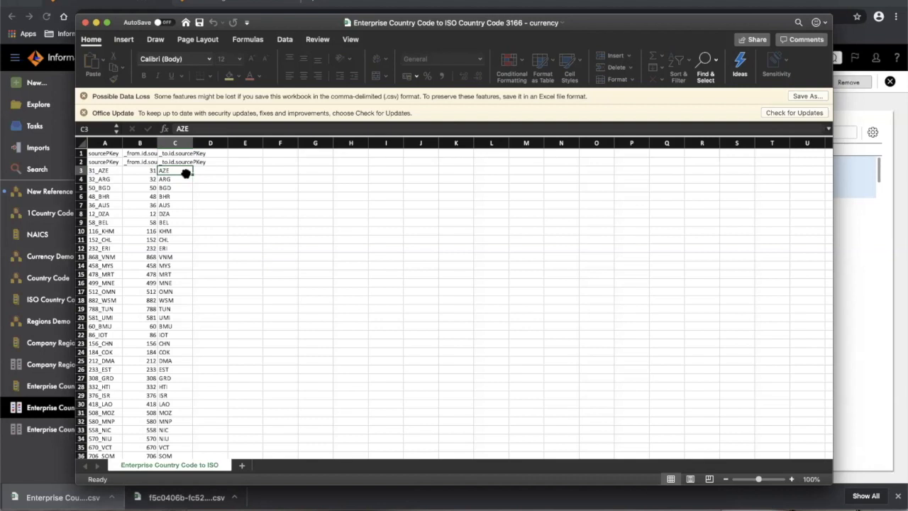
{"action": "left_click", "coordinate": [97, 22]}
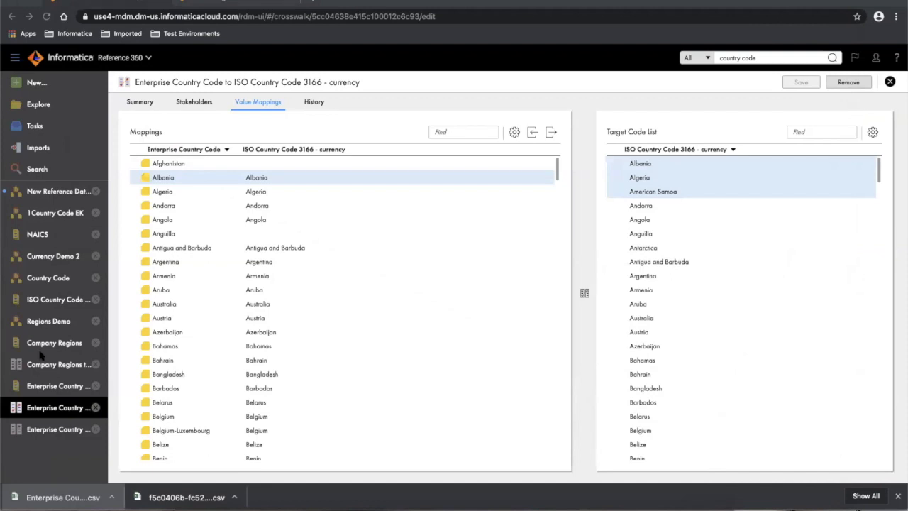
{"action": "left_click", "coordinate": [39, 106]}
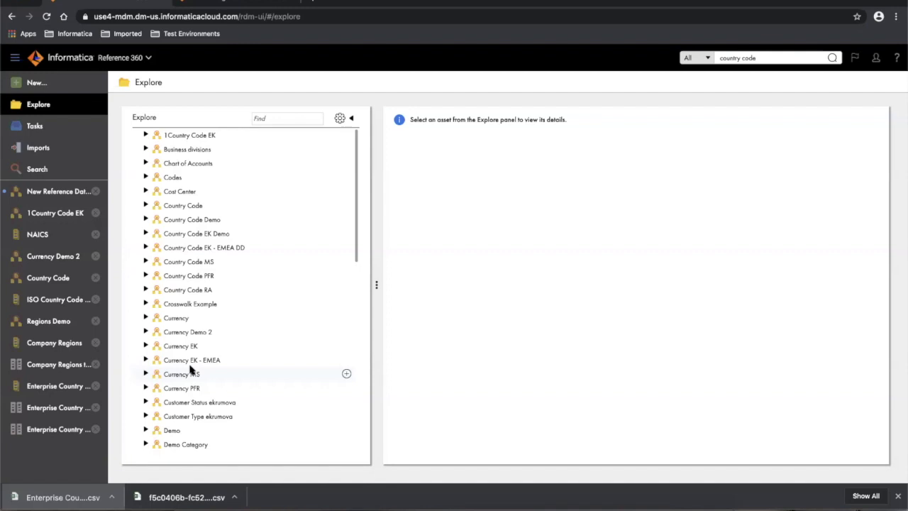
- Expand Industry Classification in Explore, select the NAICS code list and open it in full
{"action": "scroll", "coordinate": [190, 368], "scroll_direction": "down", "scroll_amount": 5}
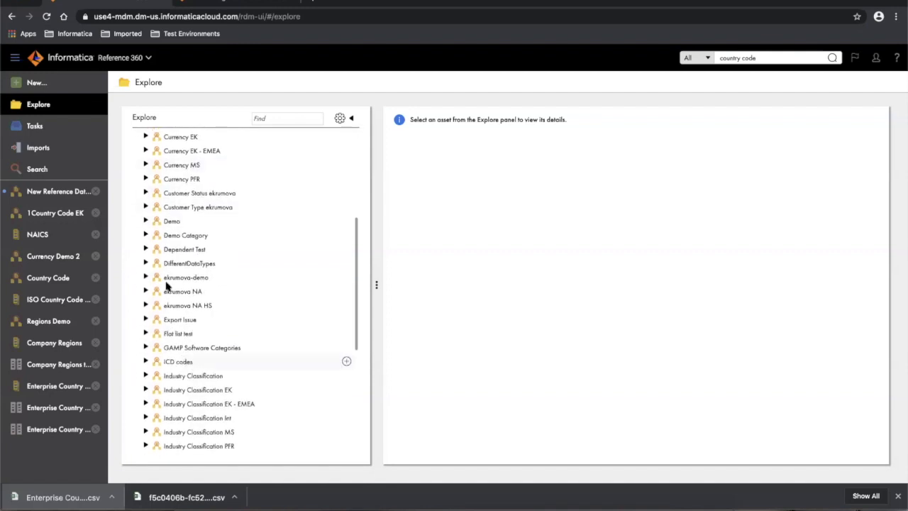
{"action": "scroll", "coordinate": [167, 285], "scroll_direction": "down", "scroll_amount": 2}
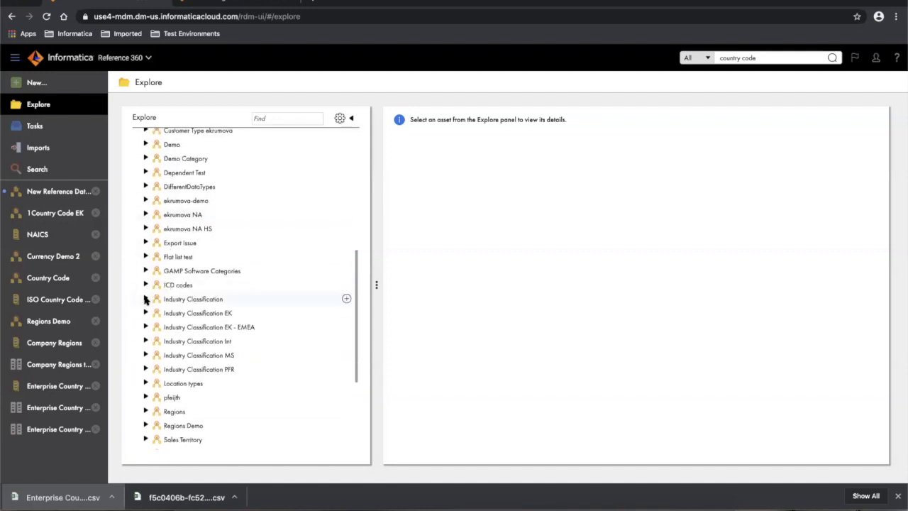
{"action": "left_click", "coordinate": [146, 298]}
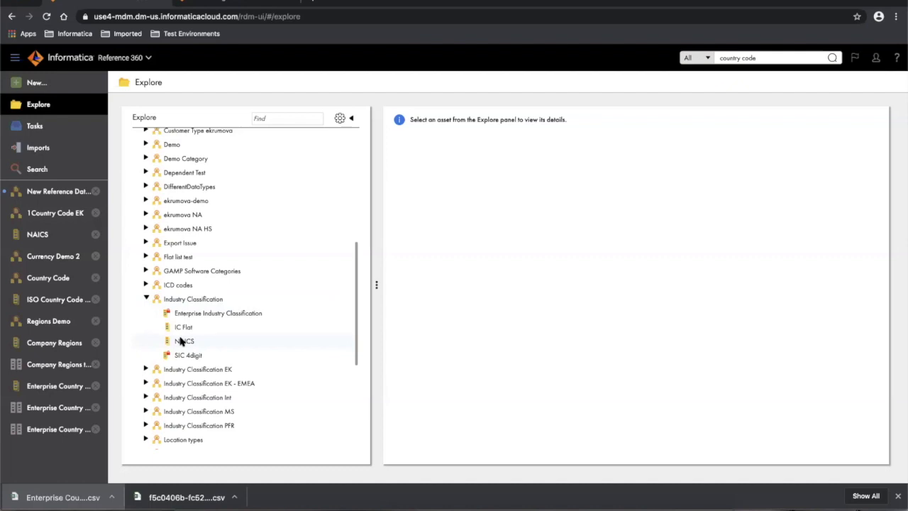
{"action": "scroll", "coordinate": [183, 342], "scroll_direction": "down", "scroll_amount": 1}
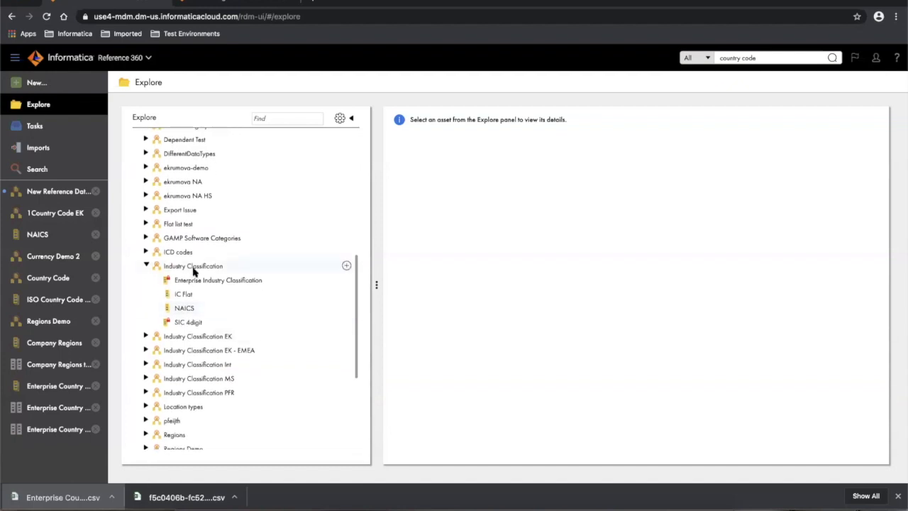
{"action": "left_click", "coordinate": [146, 251]}
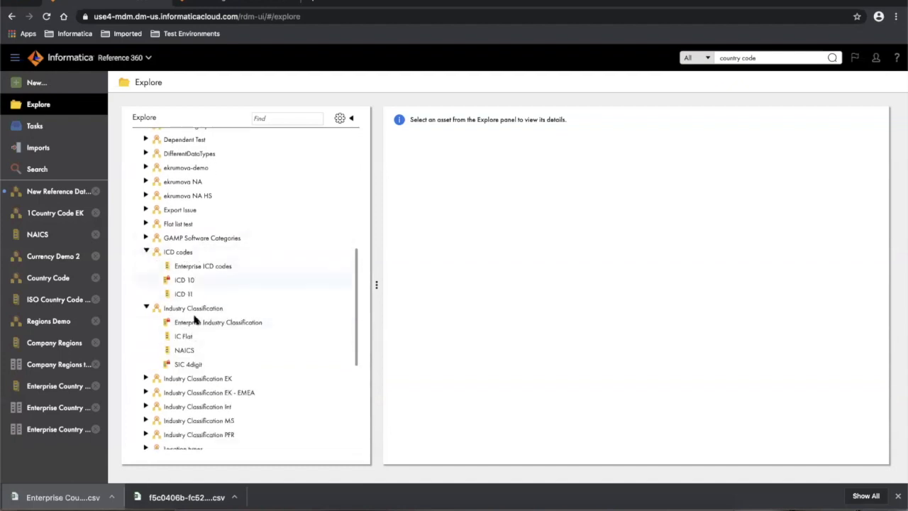
{"action": "scroll", "coordinate": [297, 368], "scroll_direction": "down", "scroll_amount": 2}
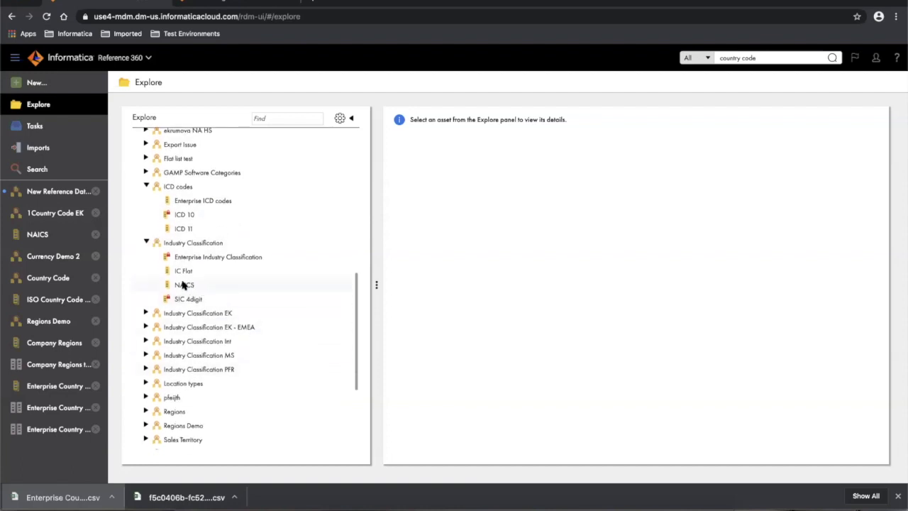
{"action": "left_click", "coordinate": [183, 284]}
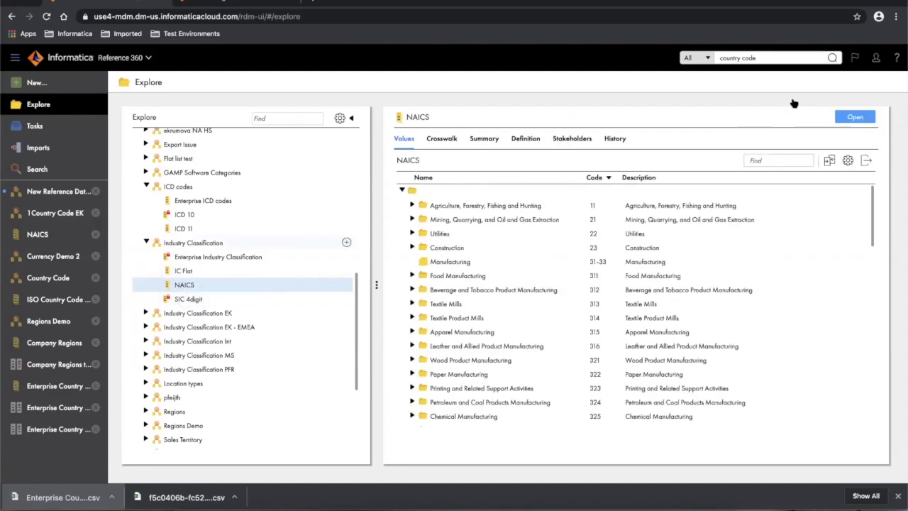
{"action": "left_click", "coordinate": [854, 118]}
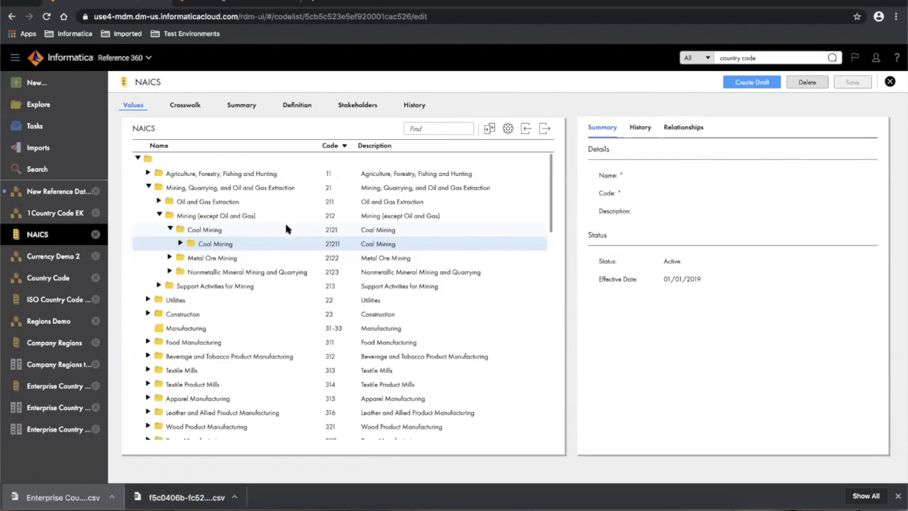
- Drill through Agriculture, Crop Production and Oilseed and Grain Farming to Soybean Farming 111110, then collapse Crop Production
{"action": "left_click", "coordinate": [148, 187]}
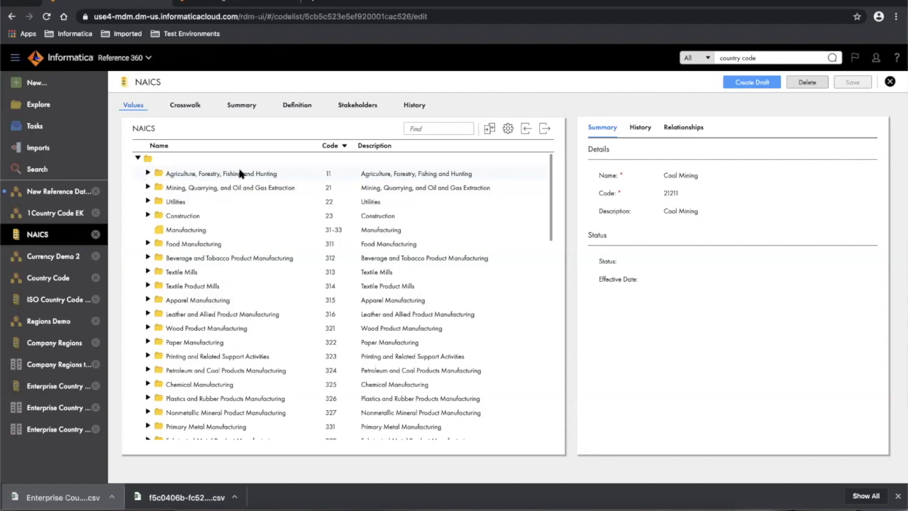
{"action": "left_click", "coordinate": [147, 174]}
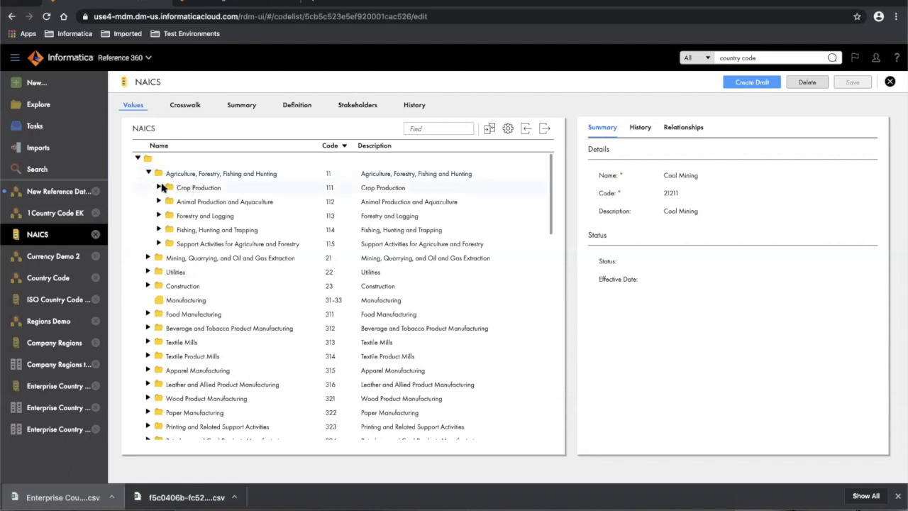
{"action": "left_click", "coordinate": [160, 186]}
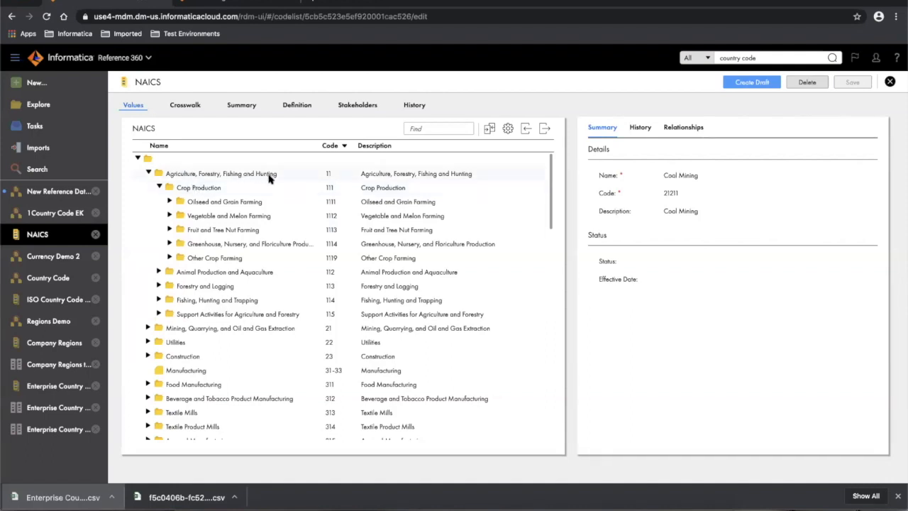
{"action": "left_click", "coordinate": [168, 202]}
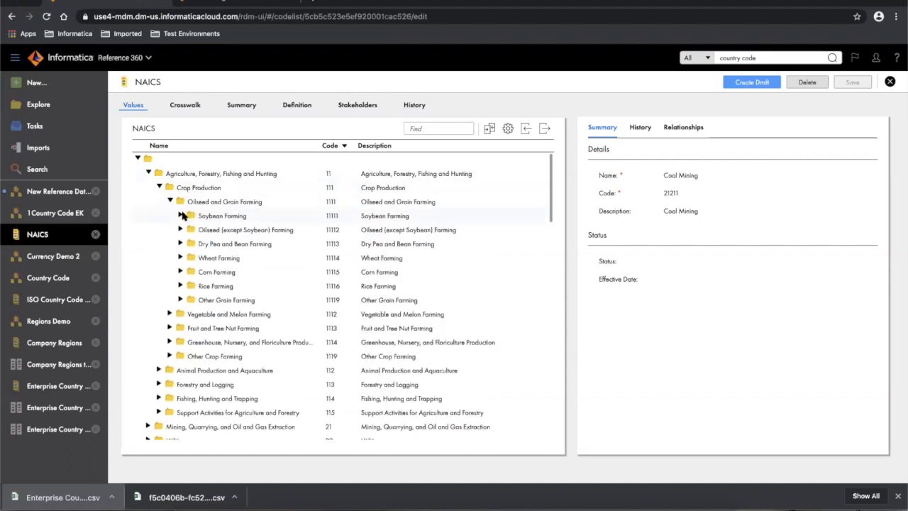
{"action": "left_click", "coordinate": [181, 216]}
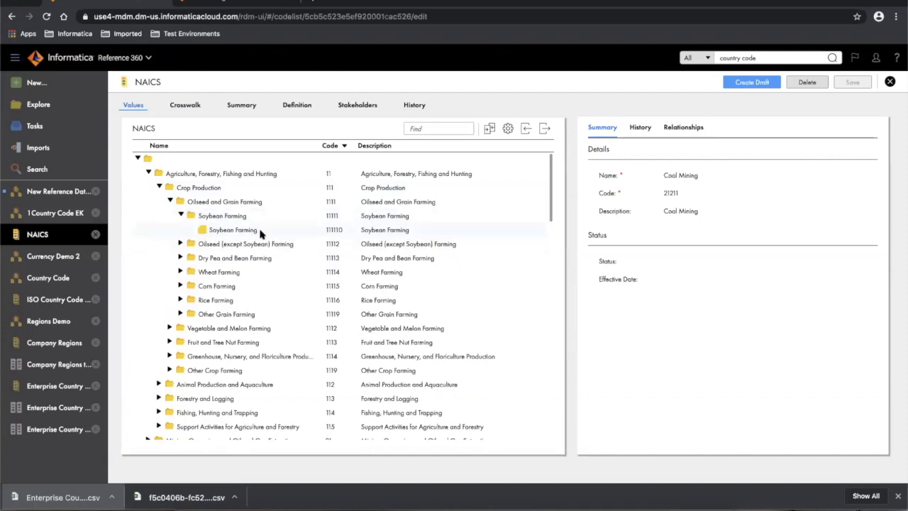
{"action": "left_click", "coordinate": [257, 232]}
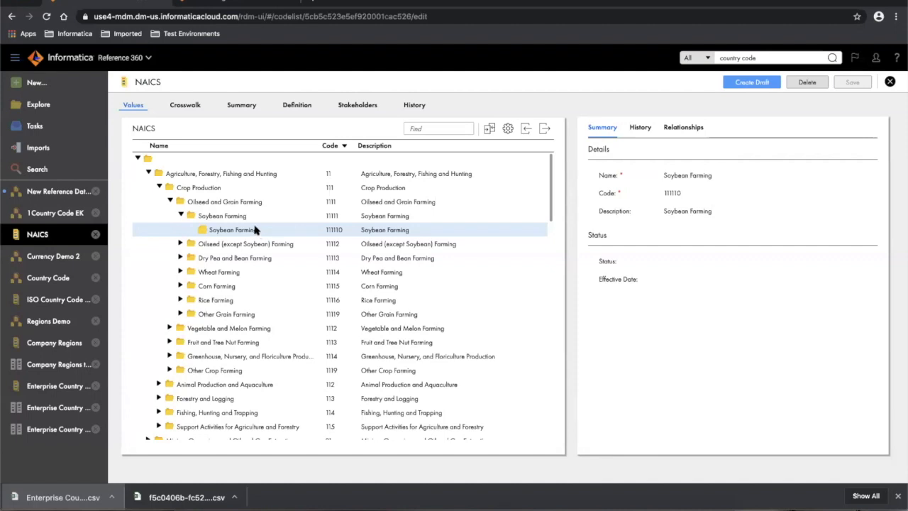
{"action": "left_click", "coordinate": [159, 188]}
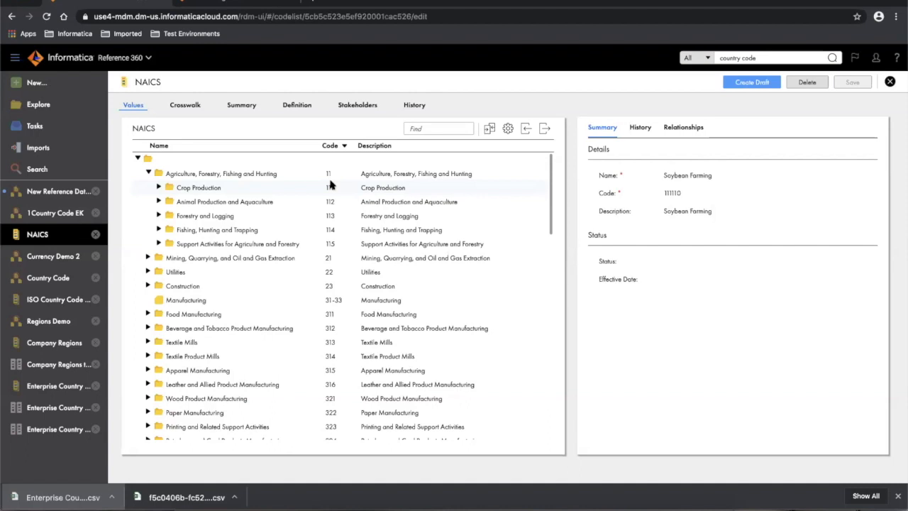
- Collapse Agriculture and scroll the NAICS tree, briefly expanding Motor Vehicle and Parts Dealers
{"action": "left_click", "coordinate": [149, 173]}
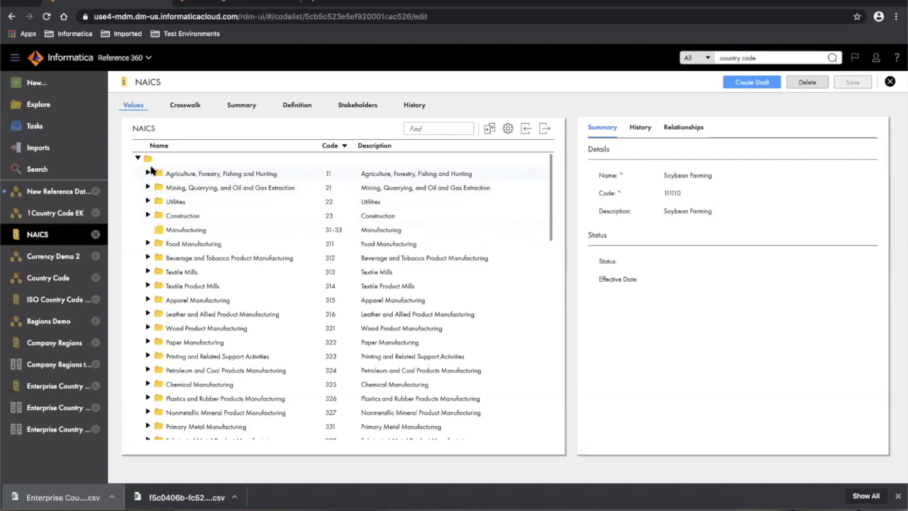
{"action": "scroll", "coordinate": [240, 342], "scroll_direction": "down", "scroll_amount": 9}
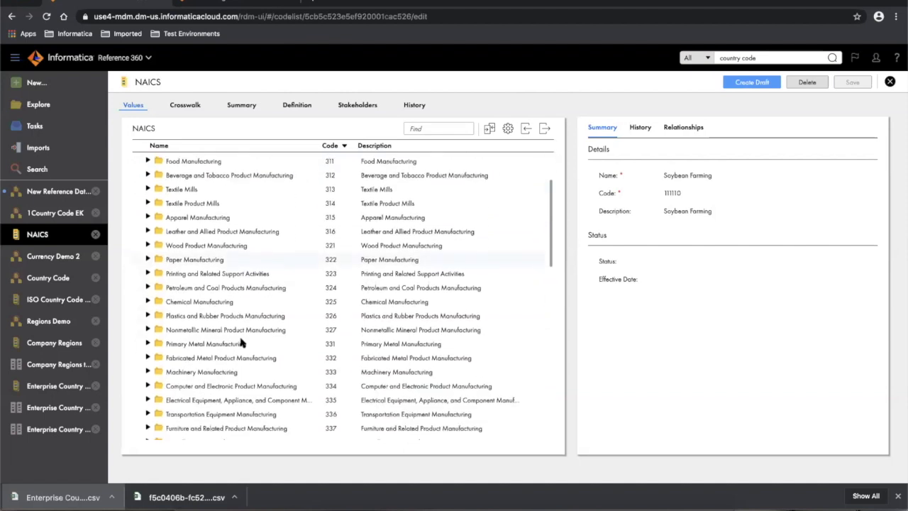
{"action": "scroll", "coordinate": [241, 342], "scroll_direction": "down", "scroll_amount": 6}
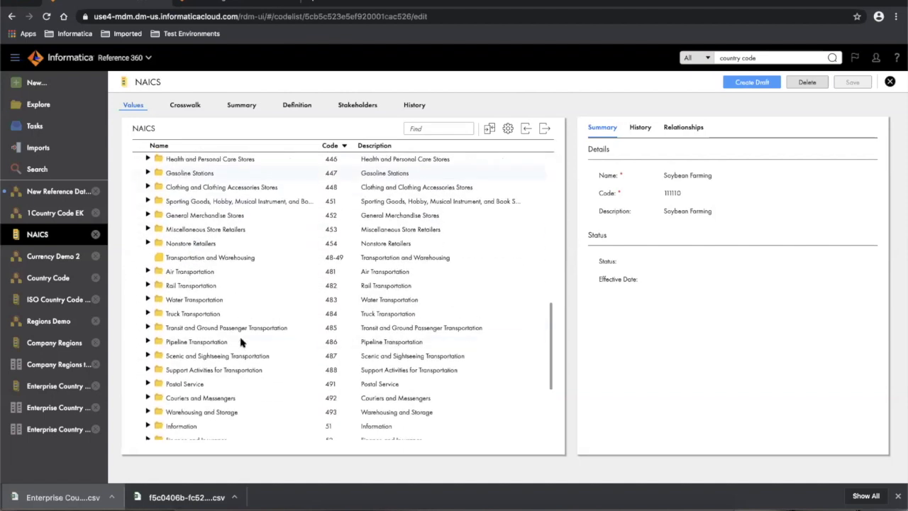
{"action": "scroll", "coordinate": [240, 342], "scroll_direction": "up", "scroll_amount": 15}
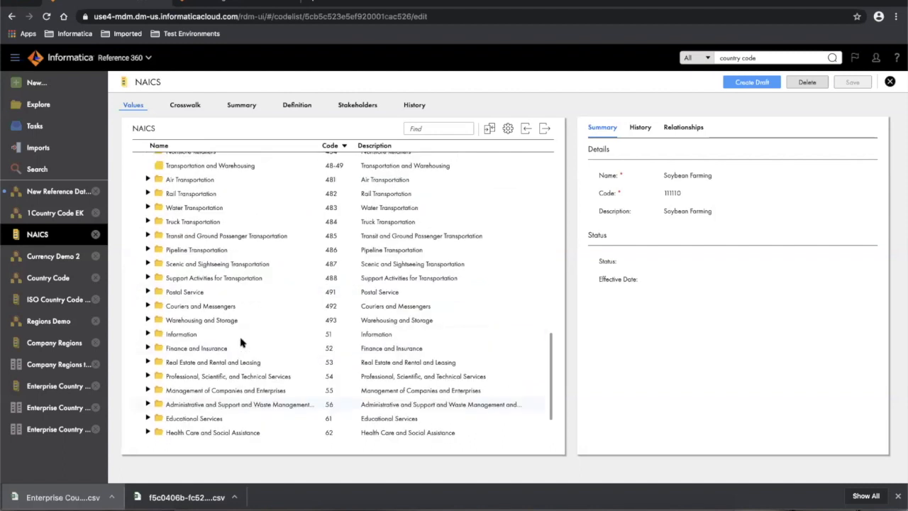
{"action": "scroll", "coordinate": [241, 342], "scroll_direction": "down", "scroll_amount": 4}
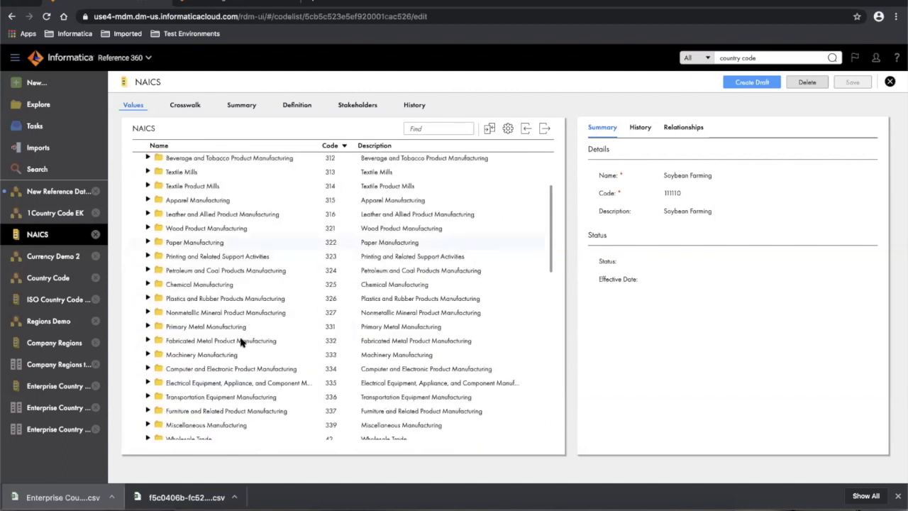
{"action": "scroll", "coordinate": [225, 381], "scroll_direction": "down", "scroll_amount": 2}
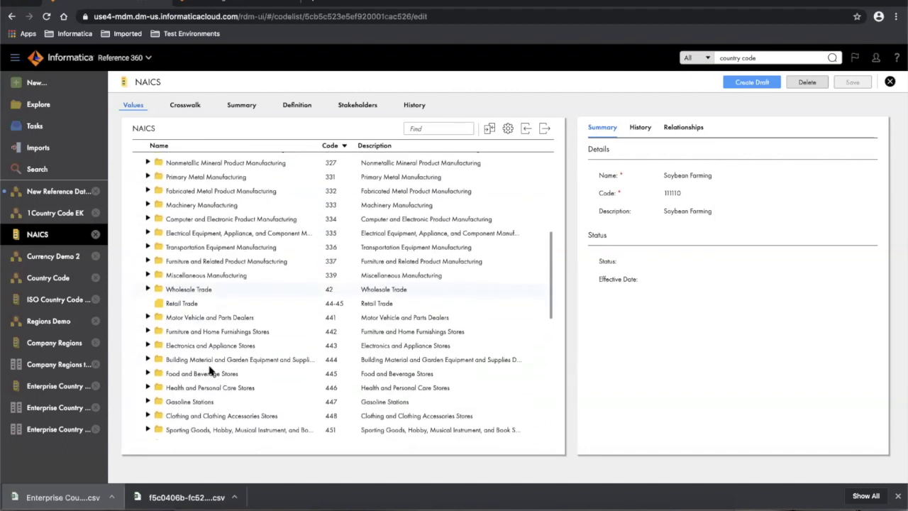
{"action": "left_click", "coordinate": [147, 317]}
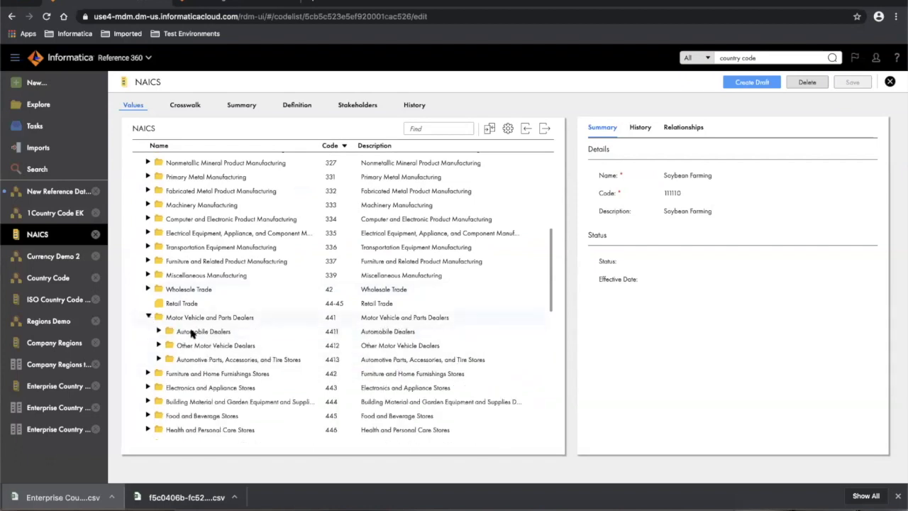
{"action": "left_click", "coordinate": [149, 317]}
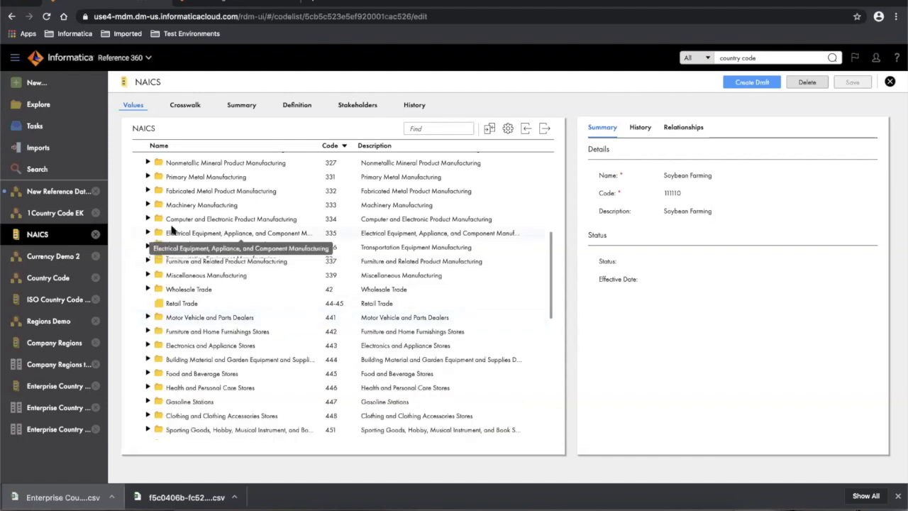
- Re-expand Agriculture and Crop Production, collapse Oilseed and Grain Farming, and return to Explore
{"action": "scroll", "coordinate": [163, 231], "scroll_direction": "up", "scroll_amount": 4}
{"action": "left_click", "coordinate": [147, 173]}
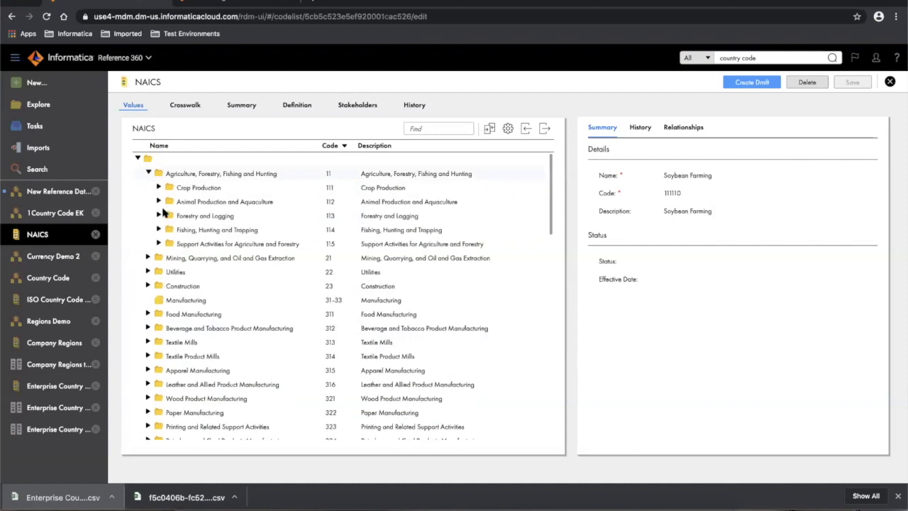
{"action": "left_click", "coordinate": [157, 187]}
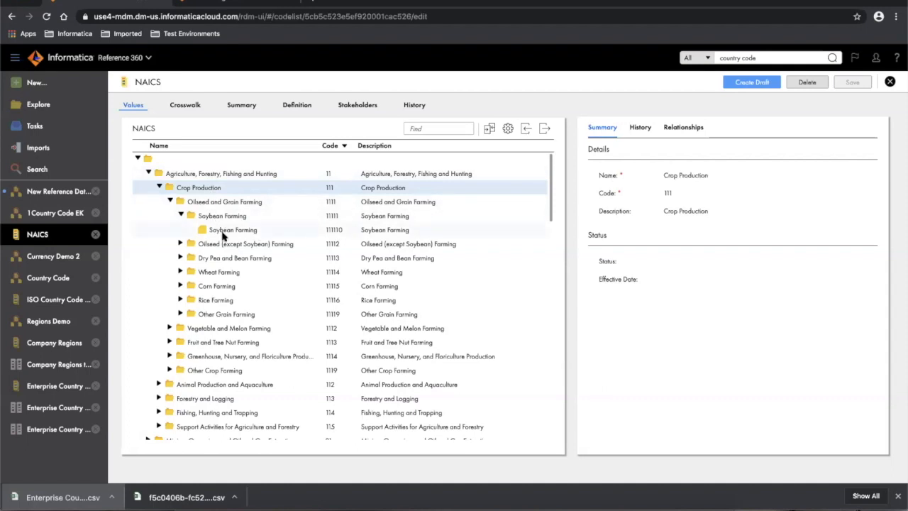
{"action": "left_click", "coordinate": [171, 202]}
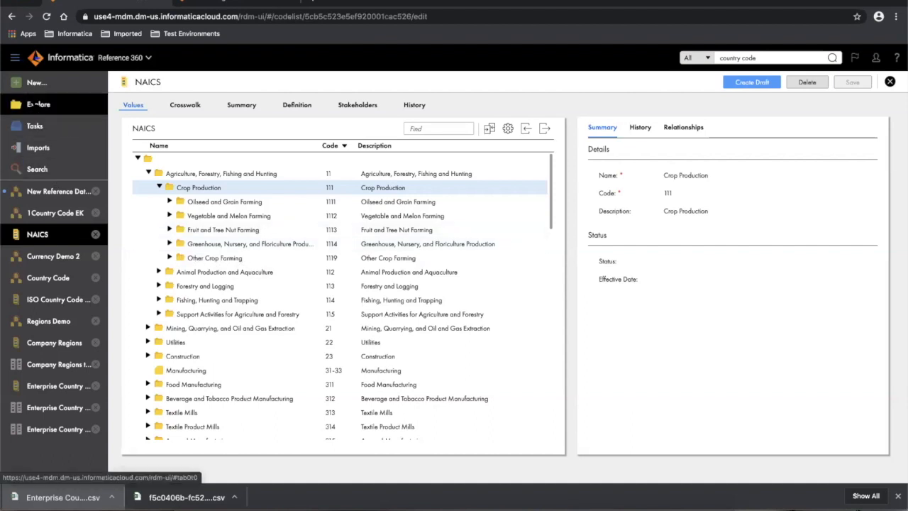
{"action": "left_click", "coordinate": [34, 104]}
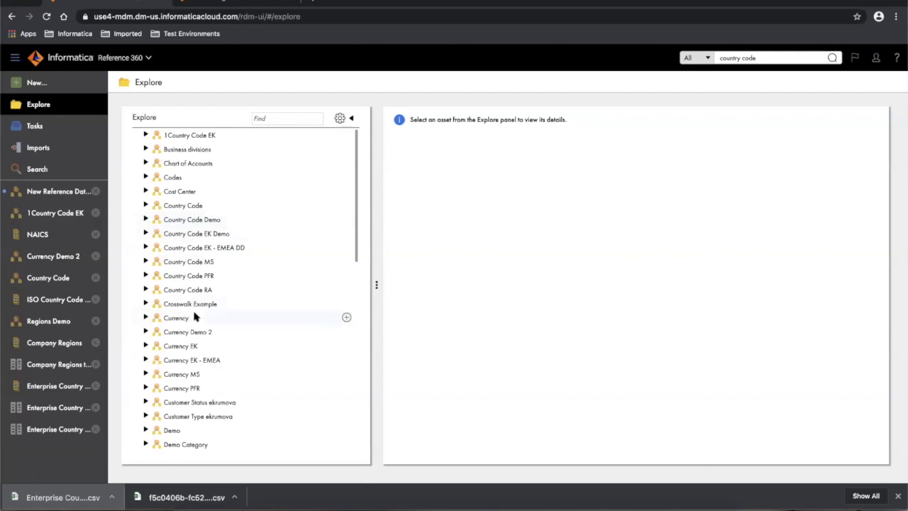
- Expand and select State Code in Explore, then open the data set
{"action": "scroll", "coordinate": [195, 317], "scroll_direction": "down", "scroll_amount": 10}
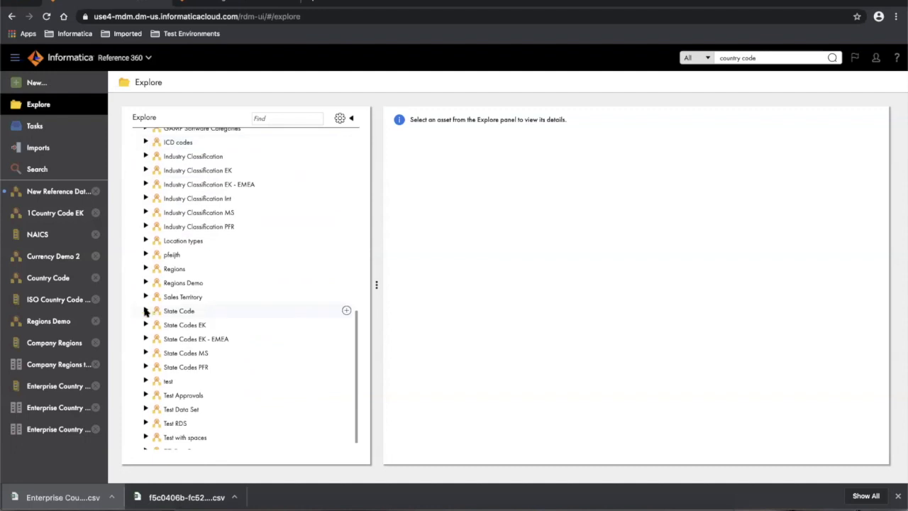
{"action": "left_click", "coordinate": [144, 311]}
{"action": "left_click", "coordinate": [179, 312]}
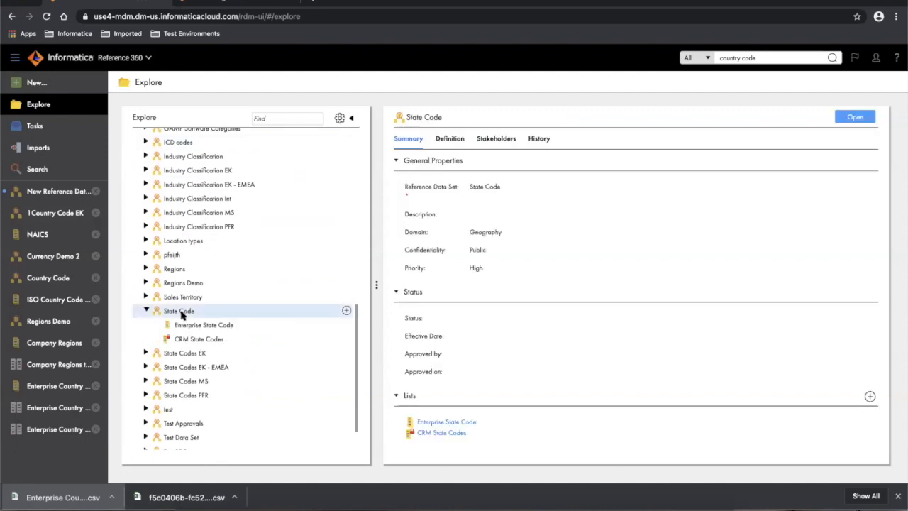
{"action": "left_click", "coordinate": [858, 121]}
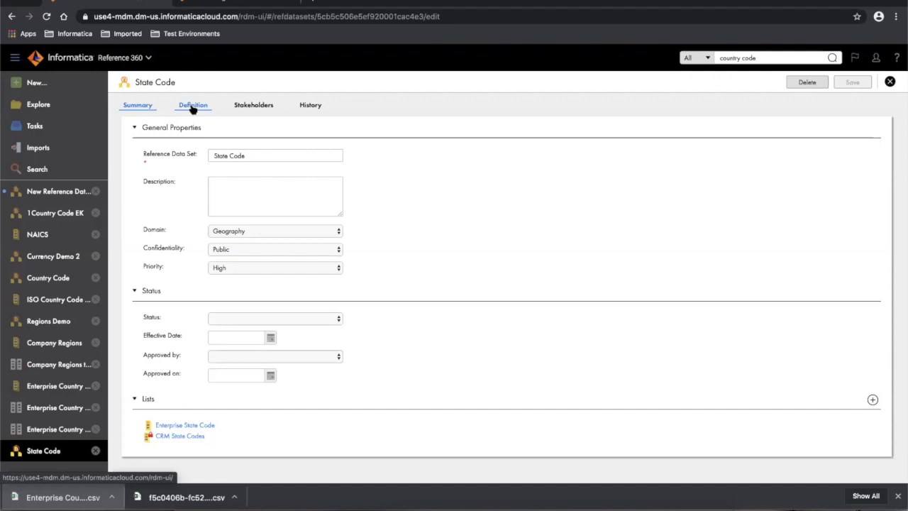
- Review the State Code Definition tab, then open the empty Enterprise State Code list from Summary
{"action": "left_click", "coordinate": [191, 107]}
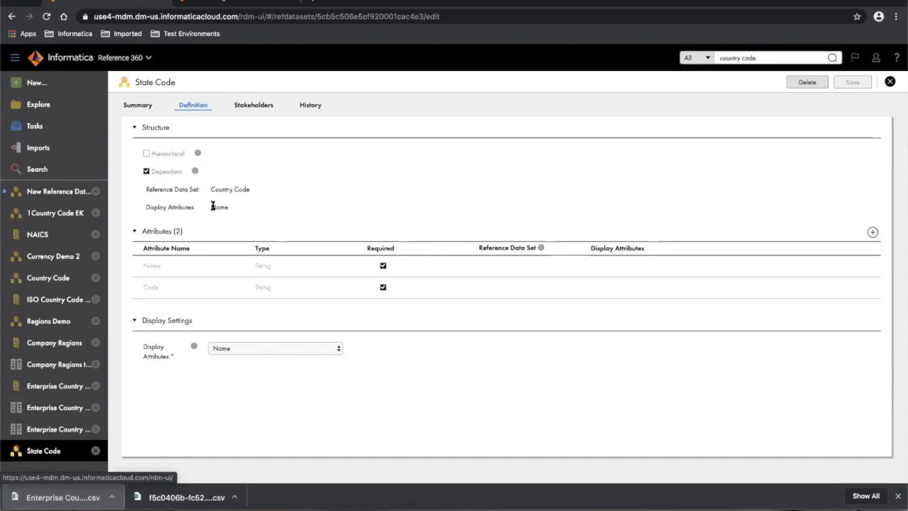
{"action": "left_click", "coordinate": [132, 106]}
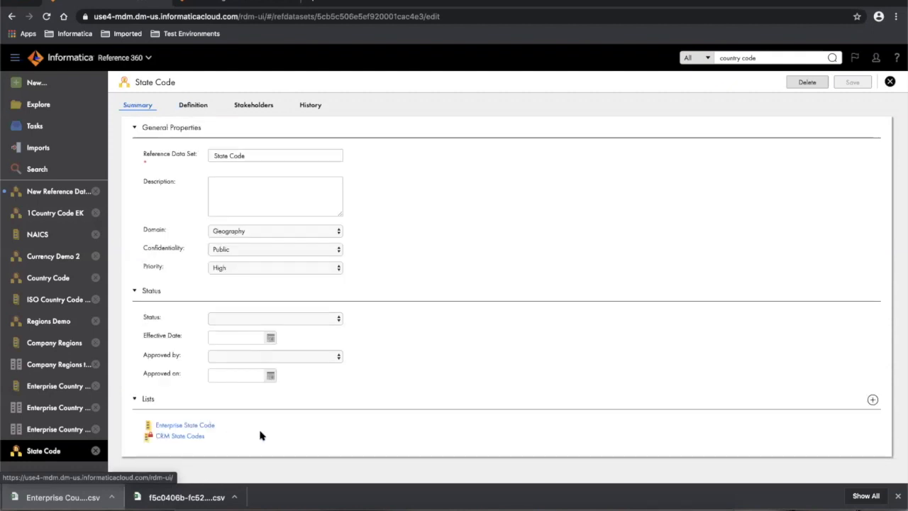
{"action": "left_click", "coordinate": [196, 425]}
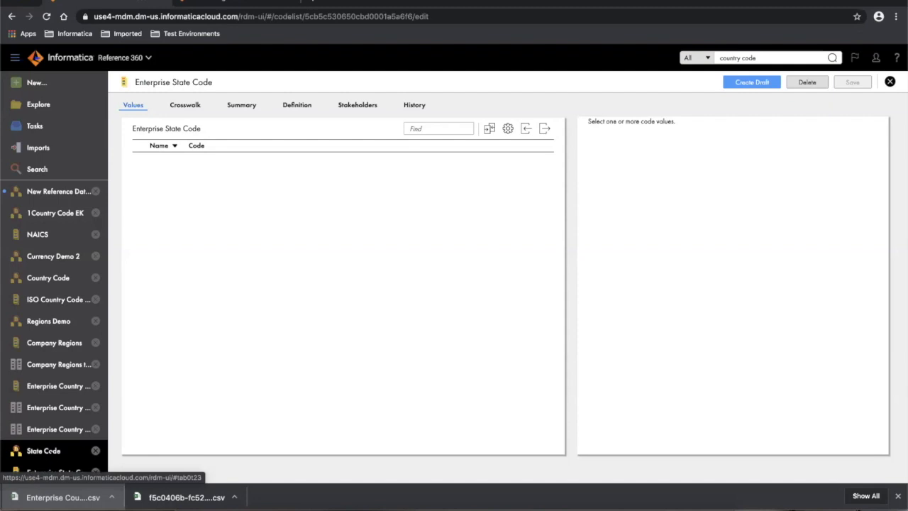
- Open CRM State Codes from State Code and view Alabama (AL), dependent on United States of America
{"action": "left_click", "coordinate": [43, 450]}
{"action": "left_click", "coordinate": [182, 436]}
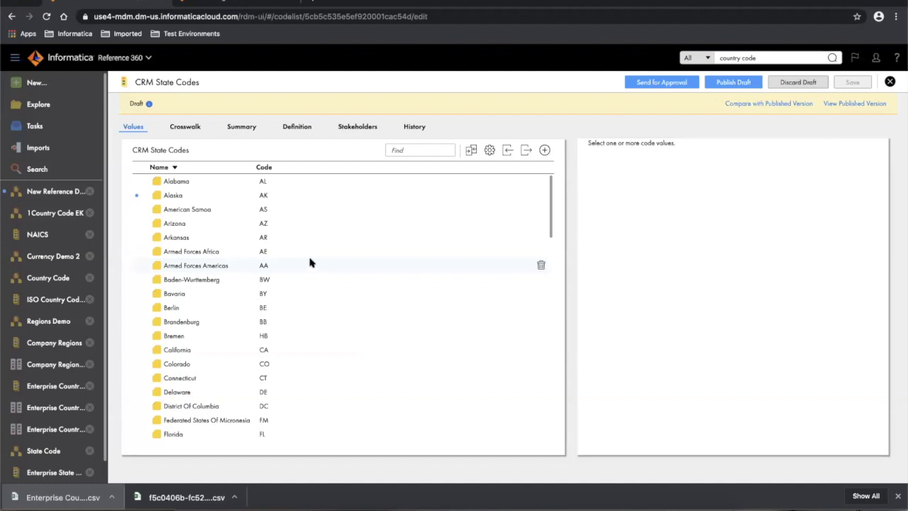
{"action": "left_click", "coordinate": [181, 183]}
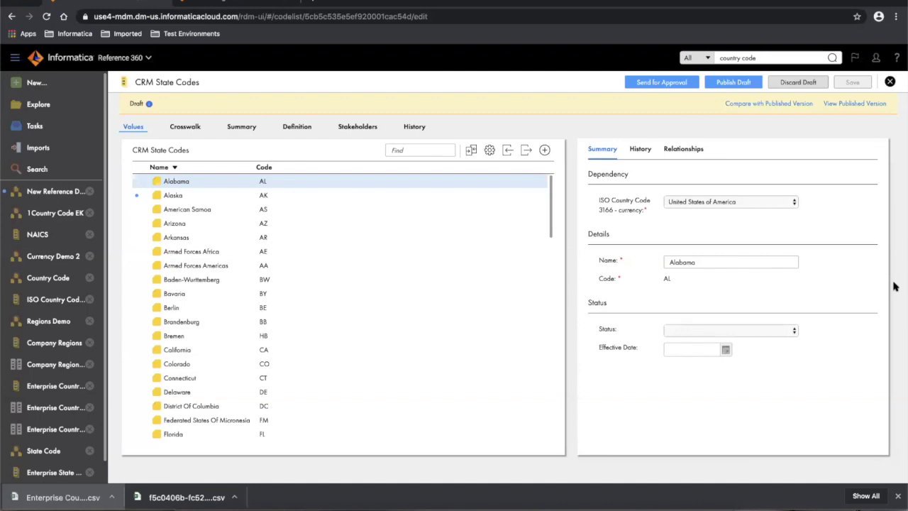
{"action": "left_click", "coordinate": [398, 78]}
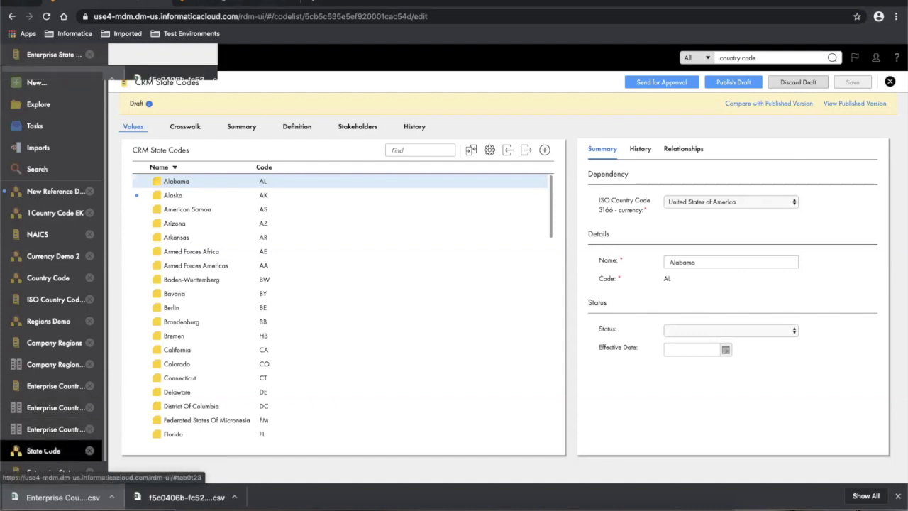
{"action": "scroll", "coordinate": [44, 450], "scroll_direction": "down", "scroll_amount": 1}
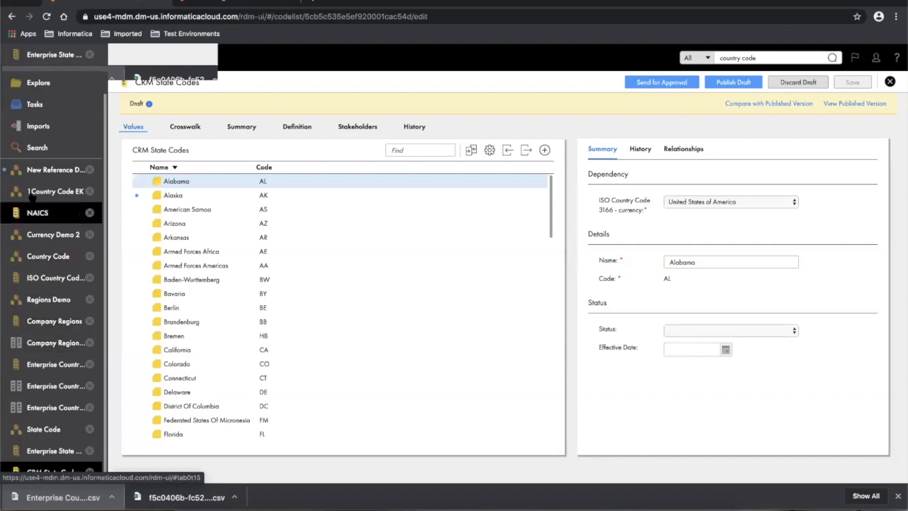
{"action": "scroll", "coordinate": [49, 262], "scroll_direction": "up", "scroll_amount": 1}
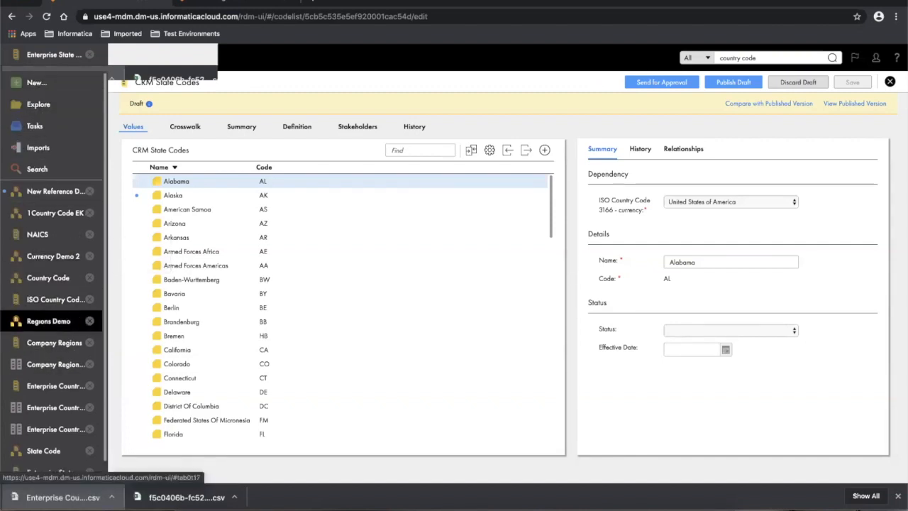
{"action": "scroll", "coordinate": [43, 312], "scroll_direction": "down", "scroll_amount": 1}
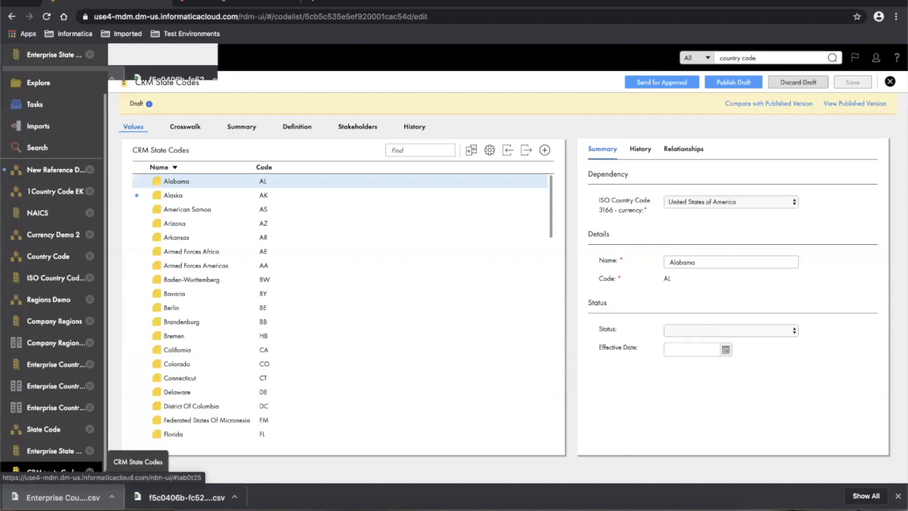
- Open the Enterprise Currency Demo 2 list from the Currency Demo 2 data set and create a draft
{"action": "left_click", "coordinate": [50, 235]}
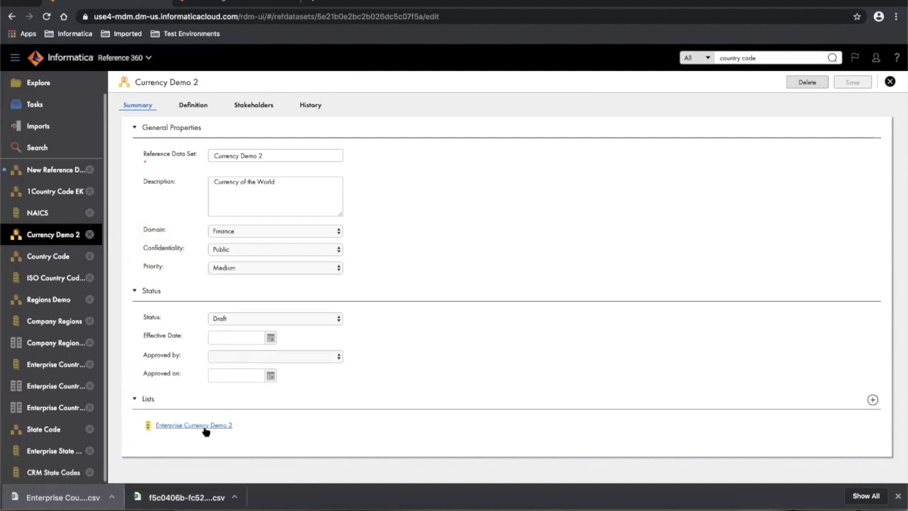
{"action": "left_click", "coordinate": [203, 428]}
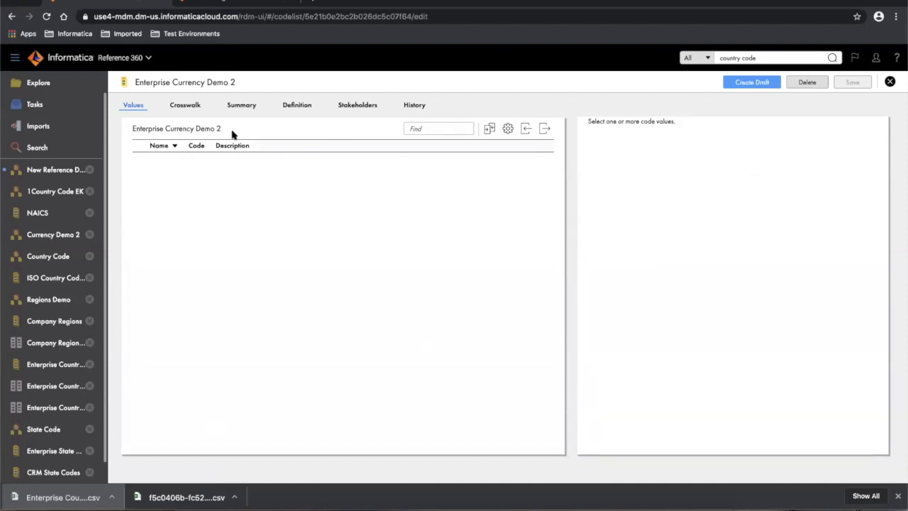
{"action": "left_click", "coordinate": [762, 85]}
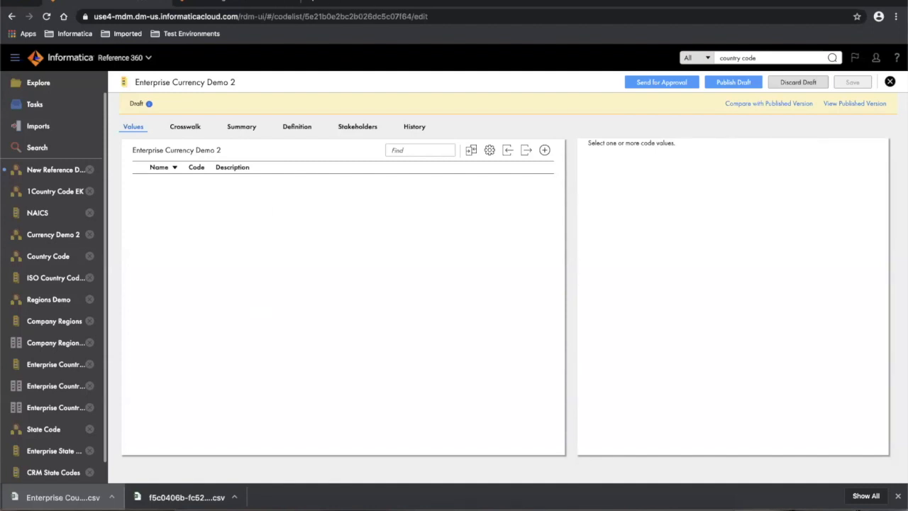
{"action": "left_click", "coordinate": [294, 0]}
- In the Incognito window, sign in with the second user's username and password, then launch Reference 360
{"action": "left_click", "coordinate": [321, 99]}
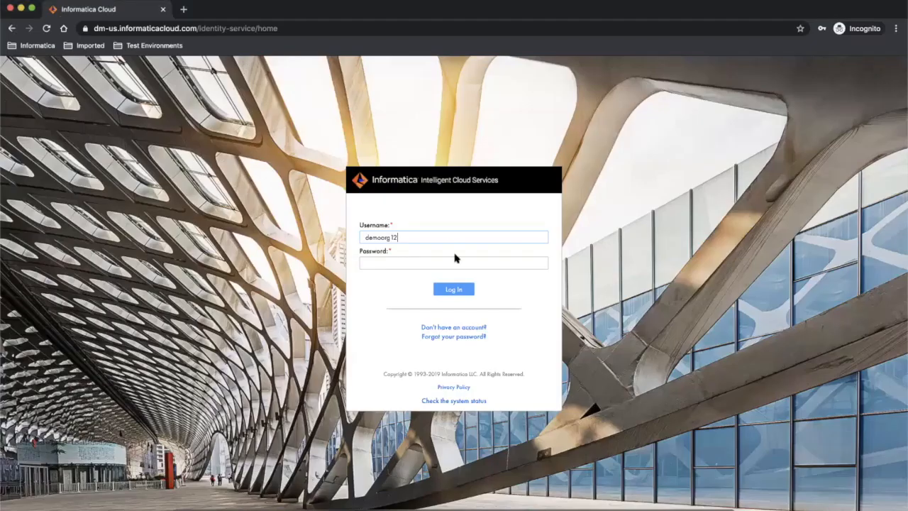
{"action": "left_click", "coordinate": [404, 237]}
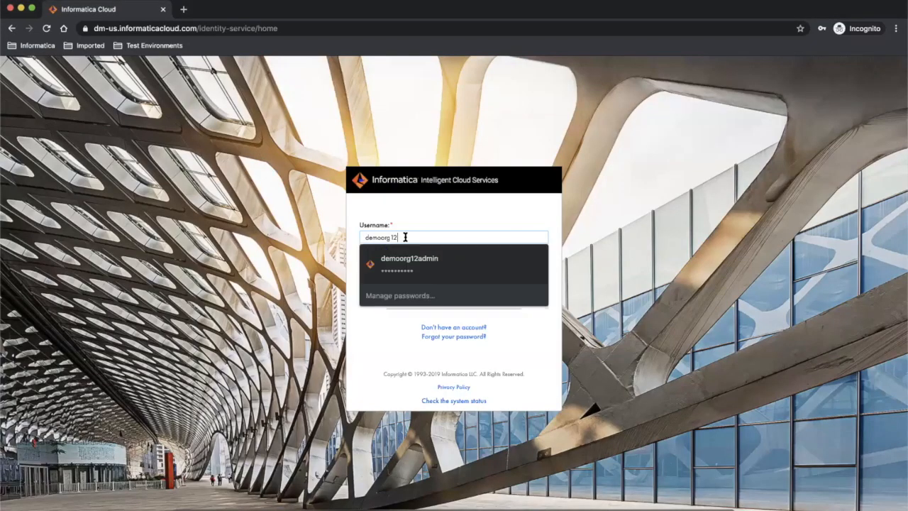
{"action": "type", "text": "demoorg12-demo"}
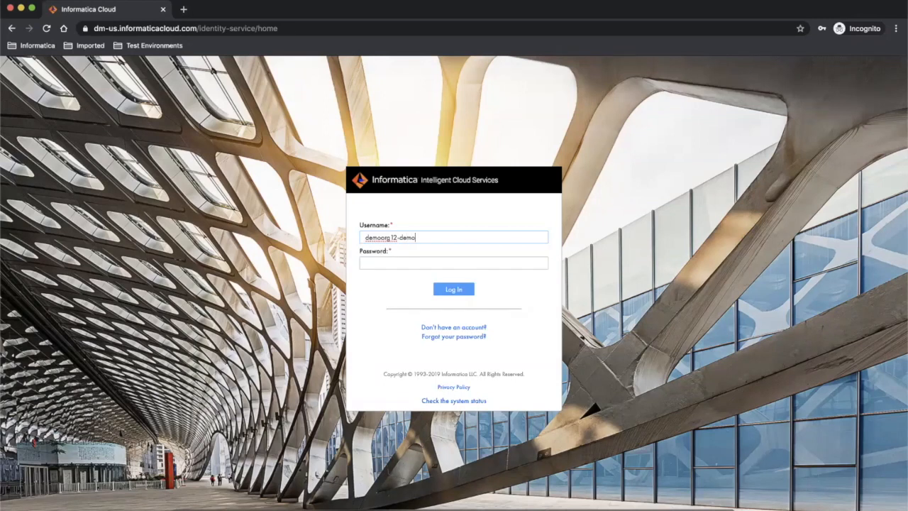
{"action": "key", "text": "Tab"}
{"action": "type", "text": "••••••••••"}
{"action": "left_click", "coordinate": [456, 290]}
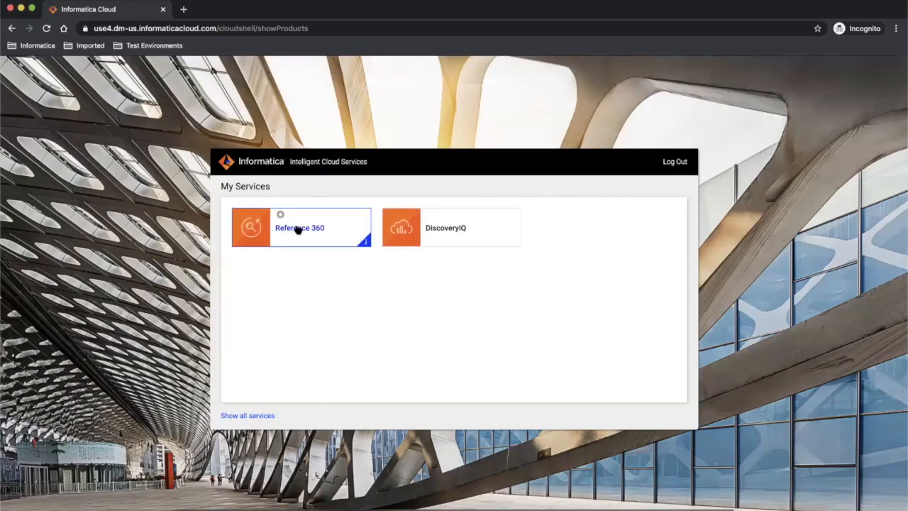
{"action": "left_click", "coordinate": [297, 228]}
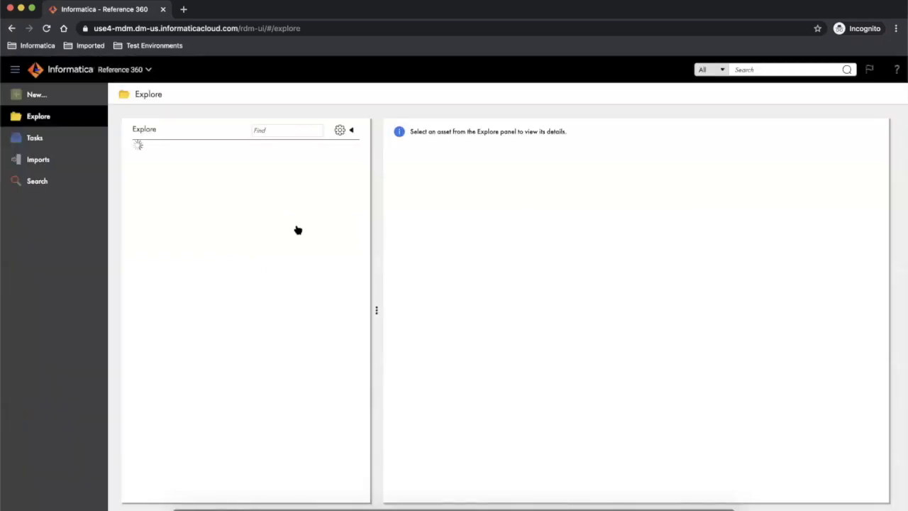
{"action": "left_click", "coordinate": [264, 130]}
{"action": "type", "text": "cur"}
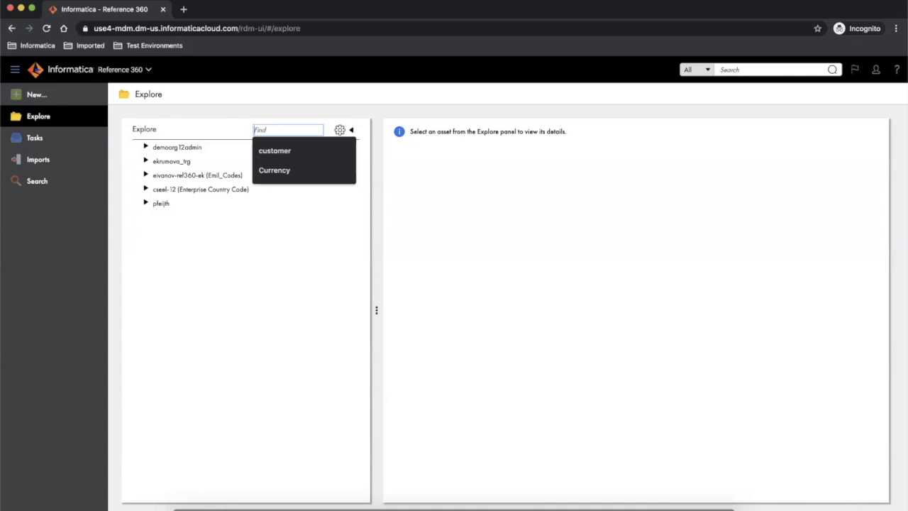
{"action": "type", "text": "rency"}
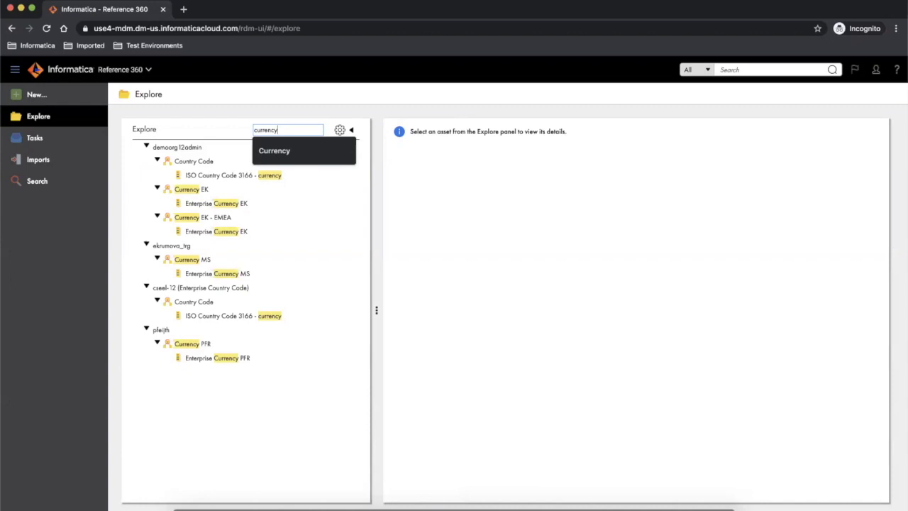
{"action": "type", "text": " demo 2"}
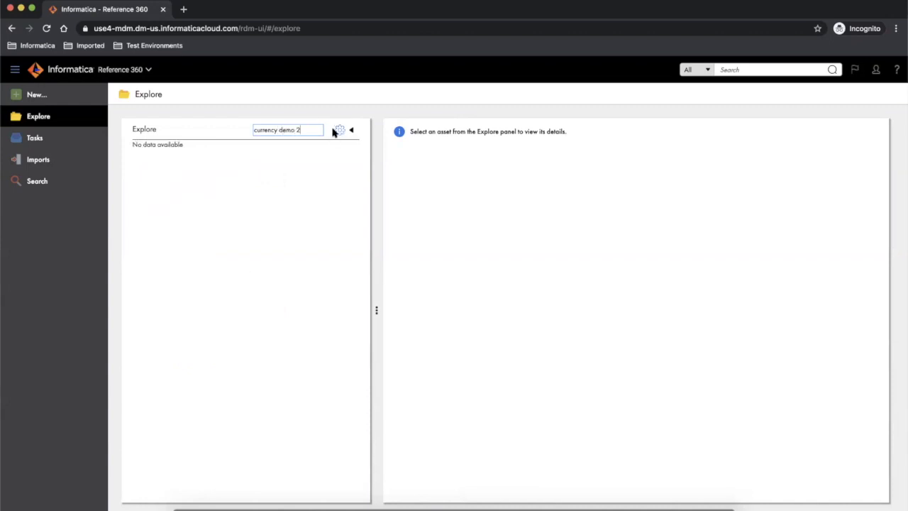
{"action": "left_click_drag", "start_coordinate": [301, 130], "coordinate": [240, 130]}
{"action": "key", "text": "BackSpace"}
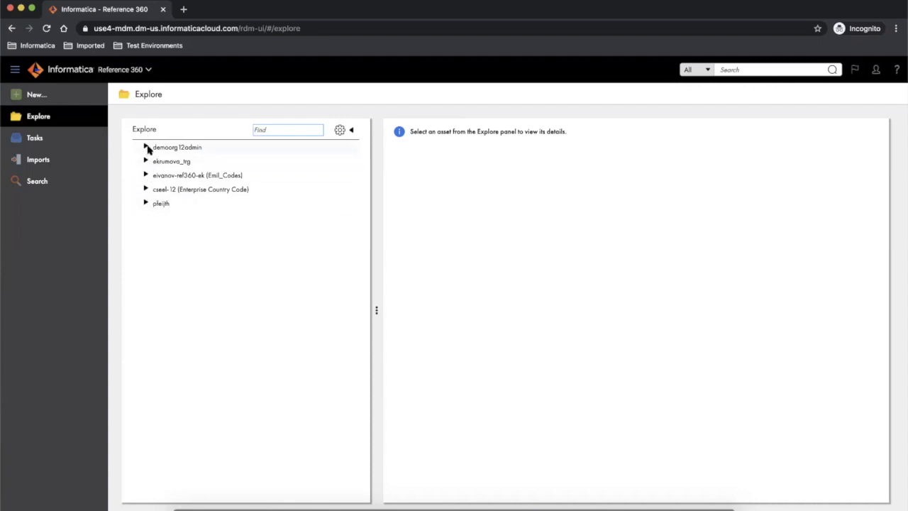
- Regroup the Explore tree by reference data set, then by status
{"action": "left_click", "coordinate": [341, 131]}
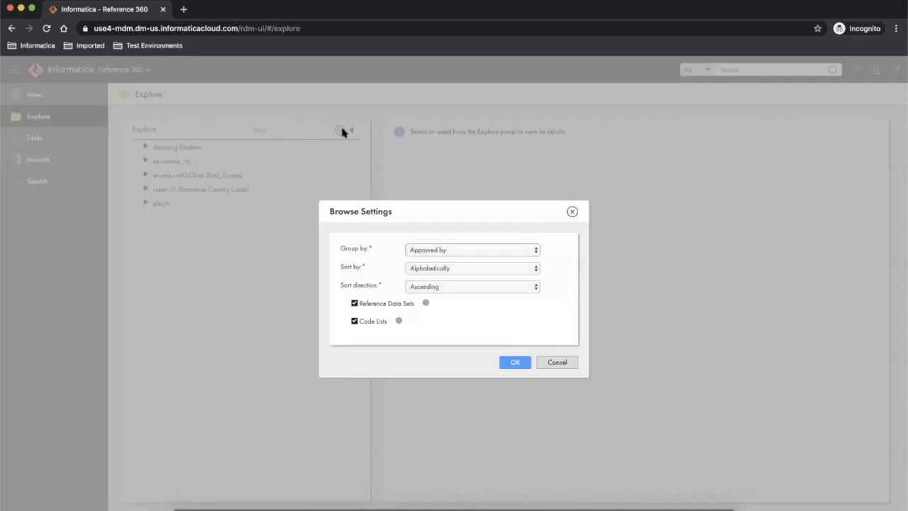
{"action": "left_click", "coordinate": [451, 252]}
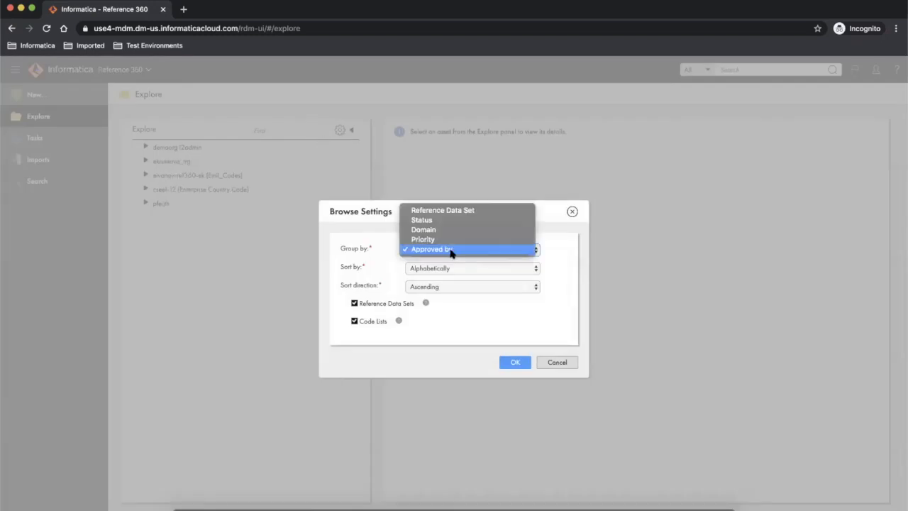
{"action": "left_click", "coordinate": [453, 211]}
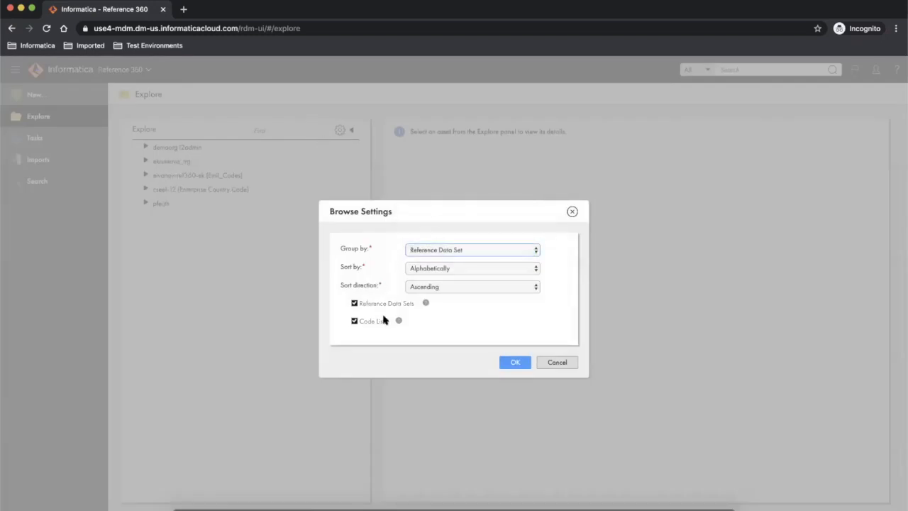
{"action": "left_click", "coordinate": [516, 363]}
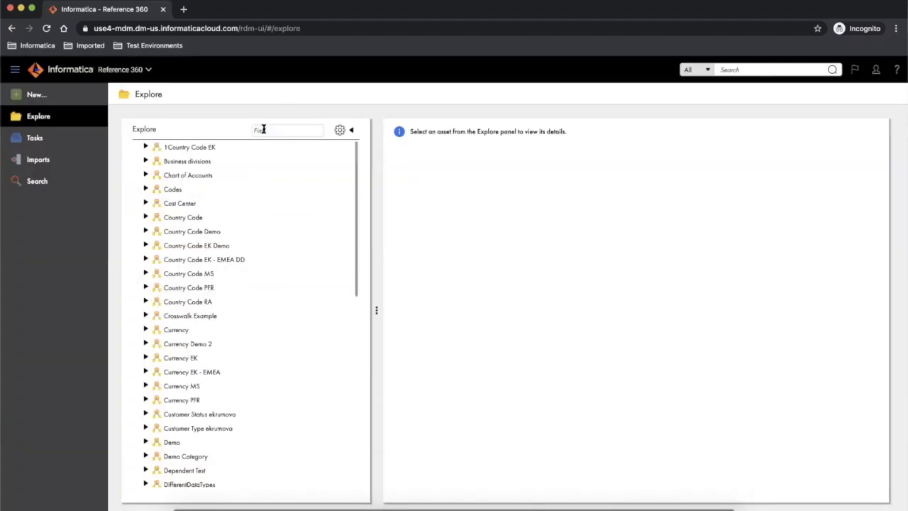
{"action": "left_click", "coordinate": [340, 131]}
{"action": "left_click", "coordinate": [456, 253]}
{"action": "left_click", "coordinate": [440, 260]}
{"action": "left_click", "coordinate": [515, 361]}
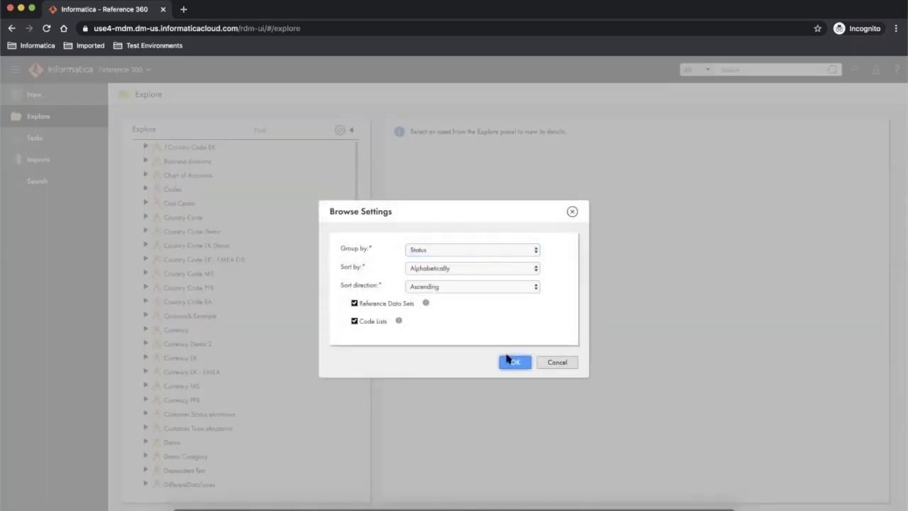
- Search the tree for 'currency demo' and select Enterprise Currency Demo 2 under Draft
{"action": "left_click", "coordinate": [277, 129]}
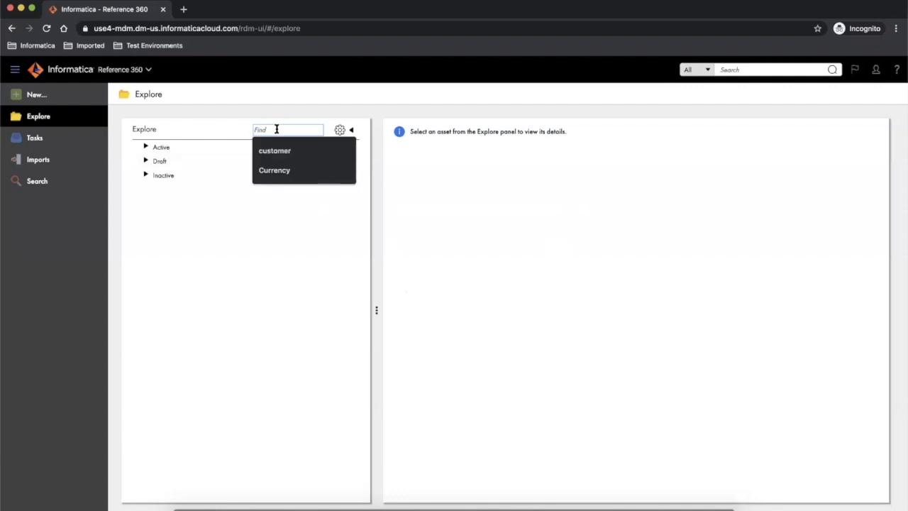
{"action": "type", "text": "currenc"}
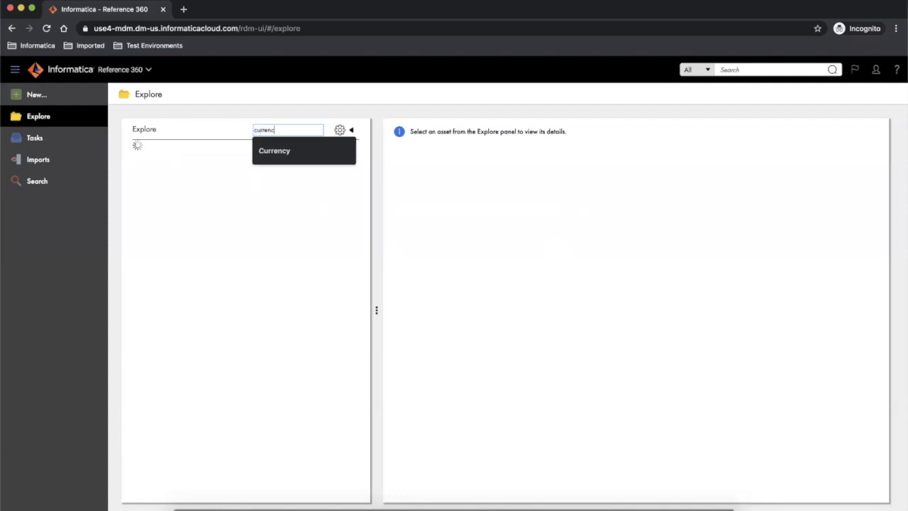
{"action": "type", "text": "y demo"}
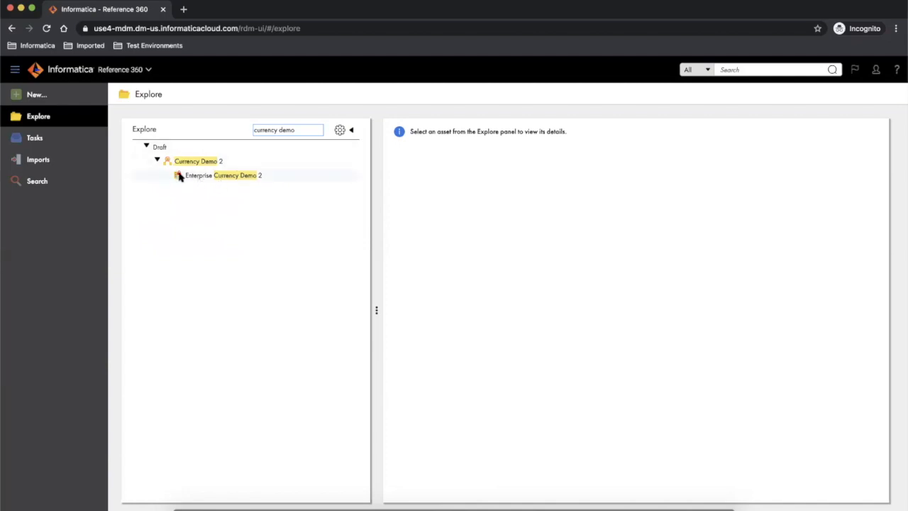
{"action": "left_click", "coordinate": [257, 178]}
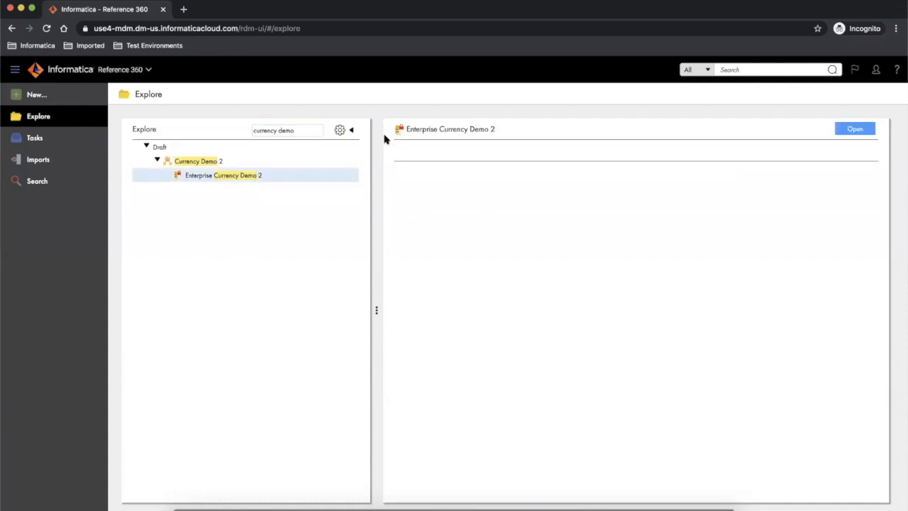
- Open Enterprise Currency Demo 2 and check the lock on its Published Version
{"action": "left_click", "coordinate": [854, 129]}
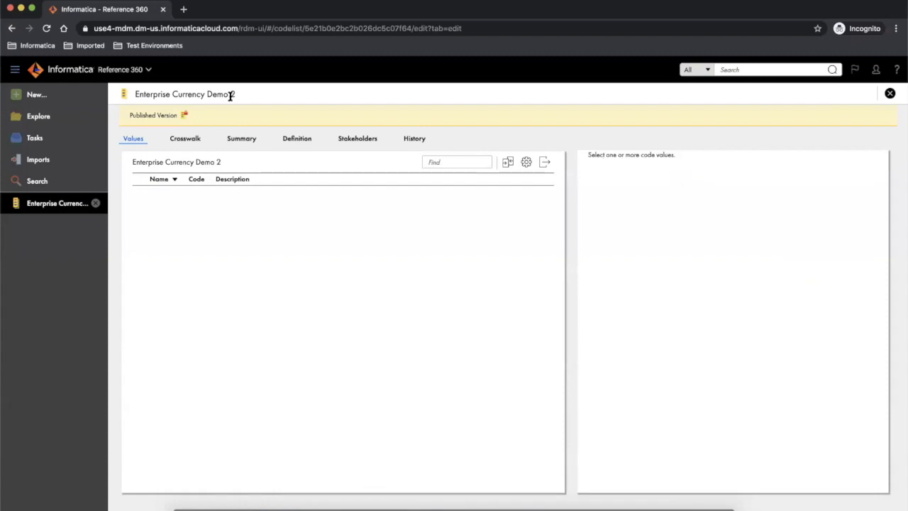
{"action": "mouse_move", "coordinate": [184, 117]}
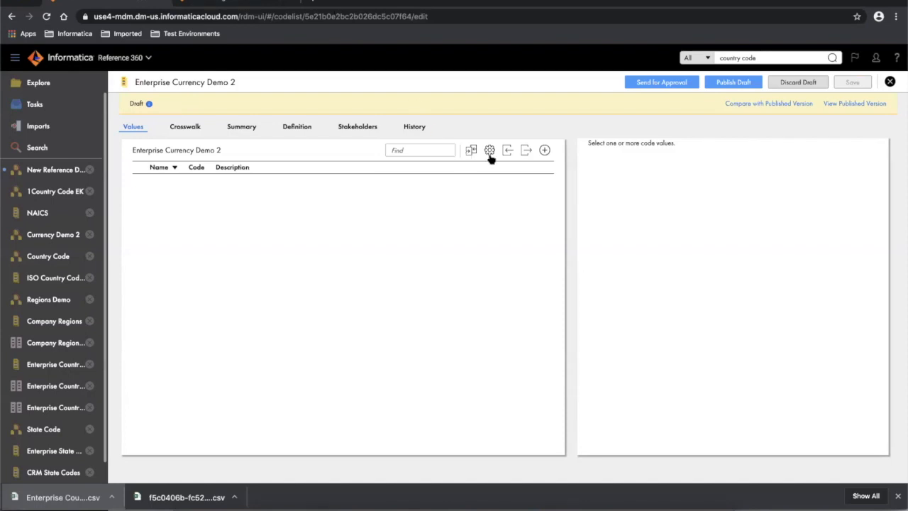
- Add a Euro code value with code EUR and description Euro
{"action": "left_click", "coordinate": [545, 151]}
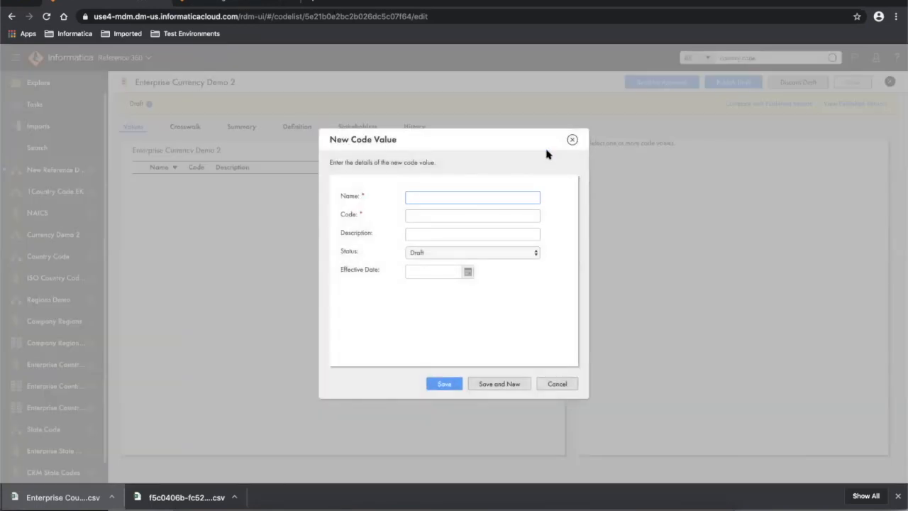
{"action": "type", "text": "Euro"}
{"action": "key", "text": "Tab"}
{"action": "type", "text": "E"}
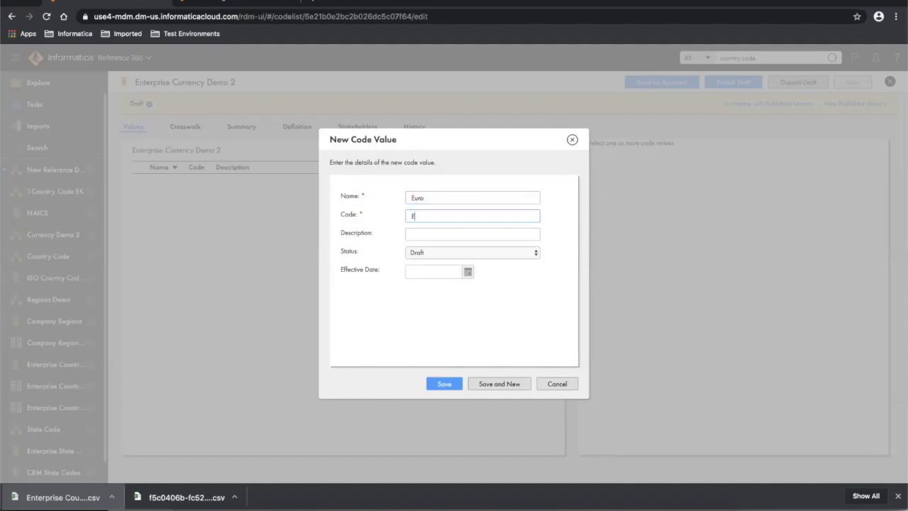
{"action": "type", "text": "UR"}
{"action": "key", "text": "Tab"}
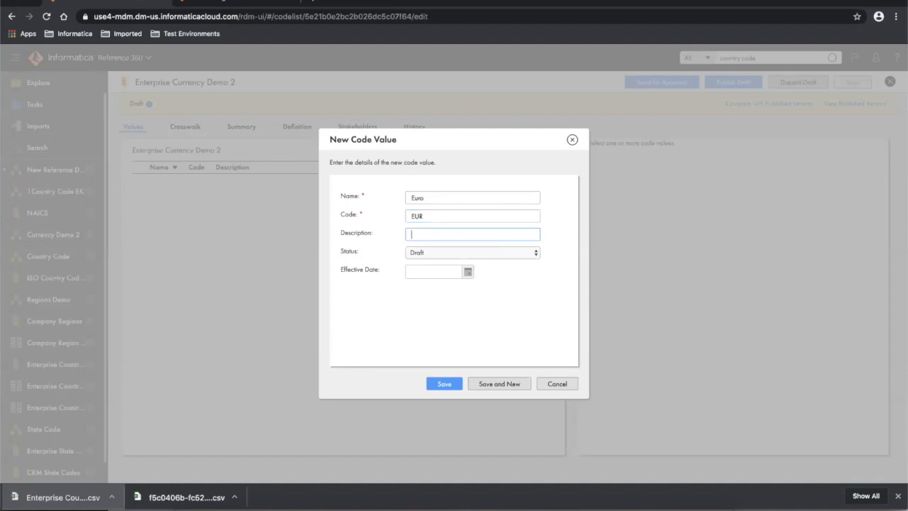
{"action": "type", "text": "Euro"}
{"action": "left_click", "coordinate": [495, 386]}
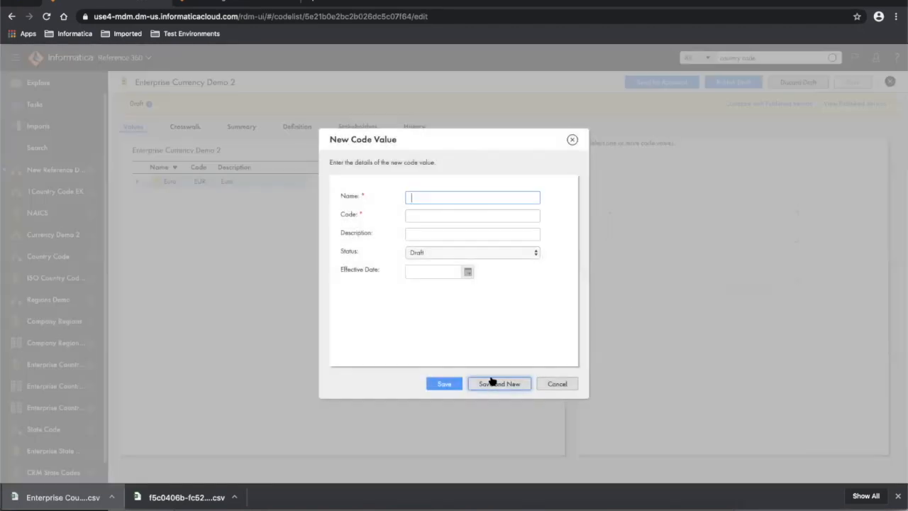
- Add a US Dollar code value with code USD and description United States Dollar
{"action": "type", "text": "USD"}
{"action": "key", "text": "Tab"}
{"action": "type", "text": "Unit"}
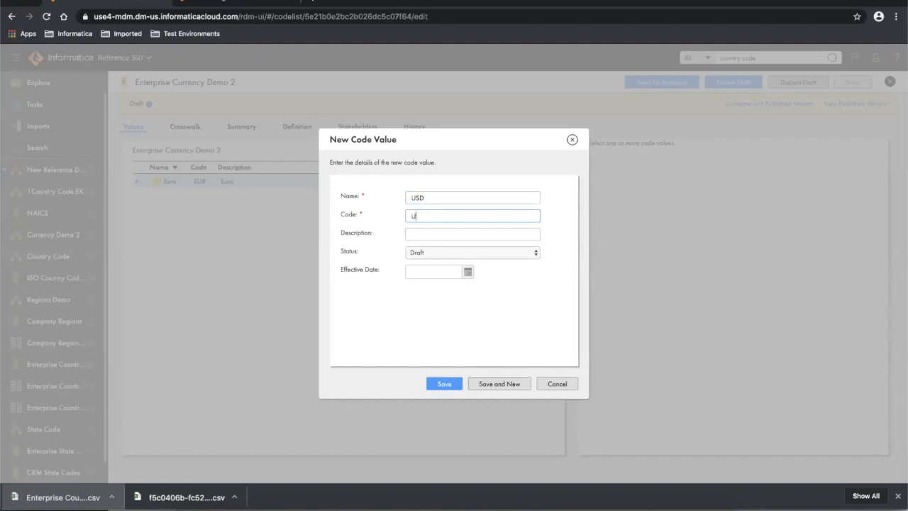
{"action": "key", "text": "BackSpace"}
{"action": "key", "text": "BackSpace"}
{"action": "key", "text": "BackSpace"}
{"action": "type", "text": "SD"}
{"action": "left_click", "coordinate": [419, 199]}
{"action": "double_click", "coordinate": [419, 199]}
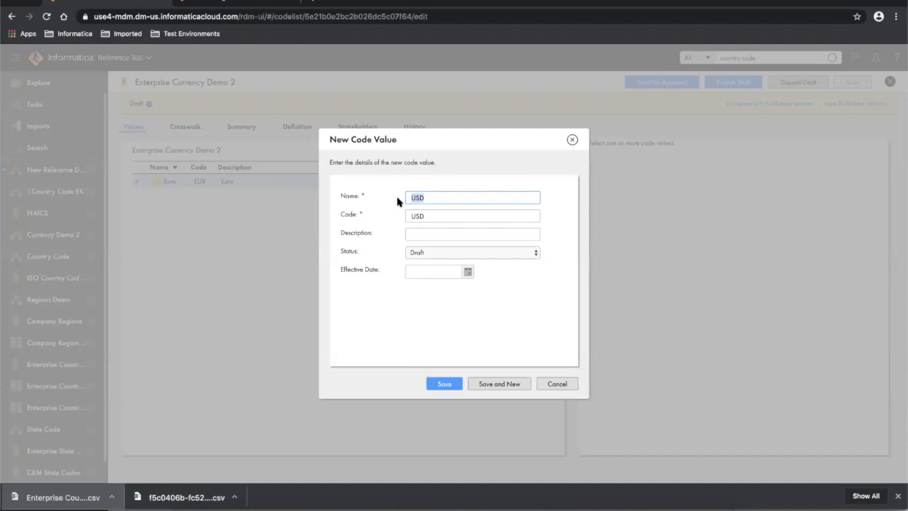
{"action": "type", "text": "US Dollar"}
{"action": "left_click", "coordinate": [417, 237]}
{"action": "type", "text": "United"}
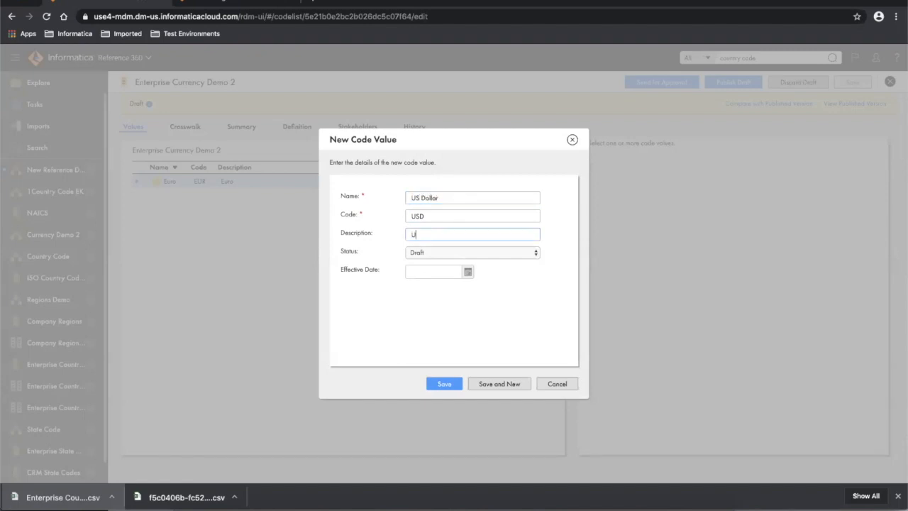
{"action": "type", "text": " States Dolarr"}
{"action": "left_click", "coordinate": [449, 386]}
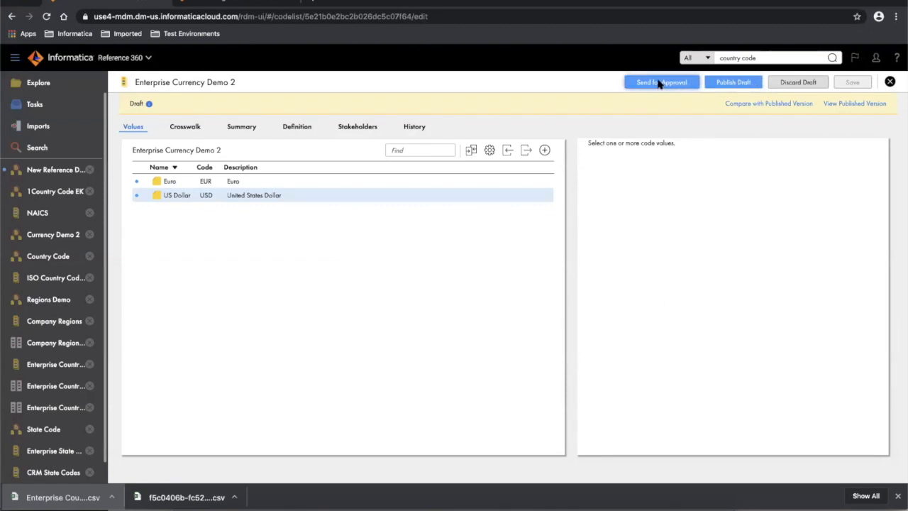
{"action": "left_click", "coordinate": [471, 152]}
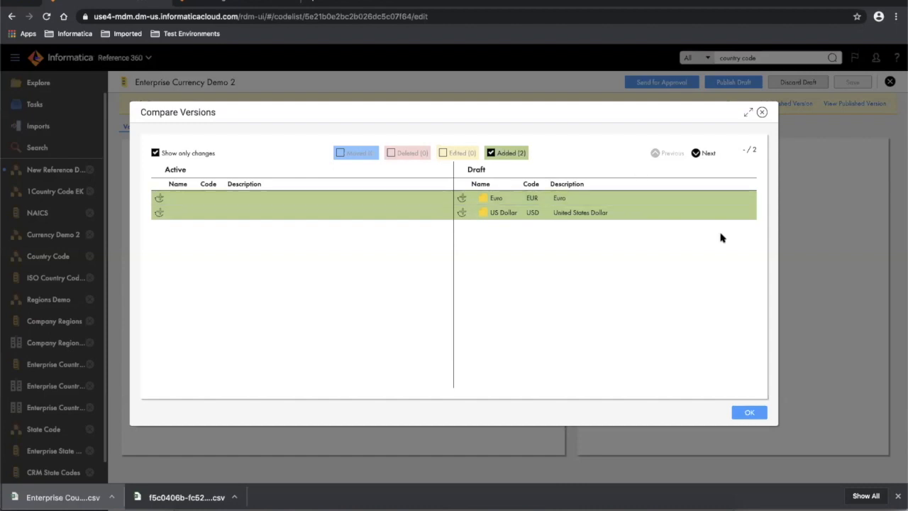
{"action": "left_click", "coordinate": [749, 412]}
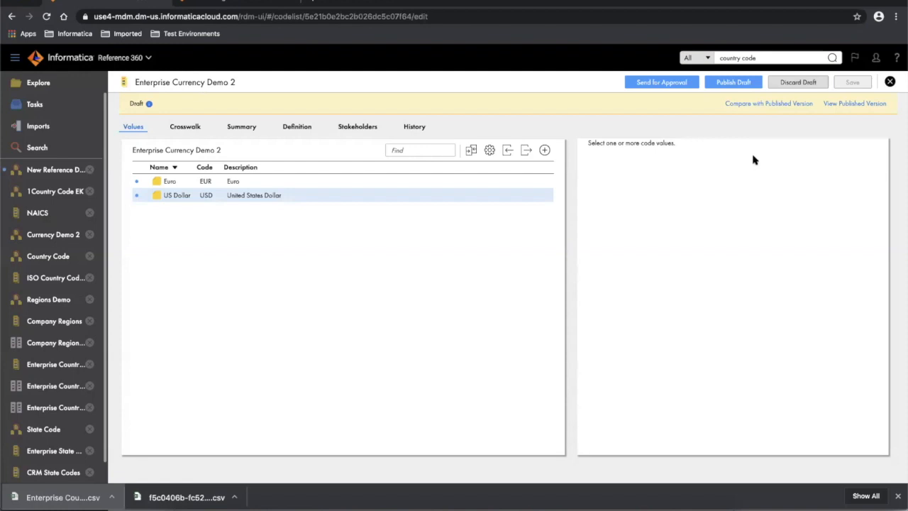
{"action": "left_click", "coordinate": [728, 83]}
- Publish the Enterprise Currency Demo 2 draft with its Euro and US Dollar values
{"action": "left_click", "coordinate": [734, 83]}
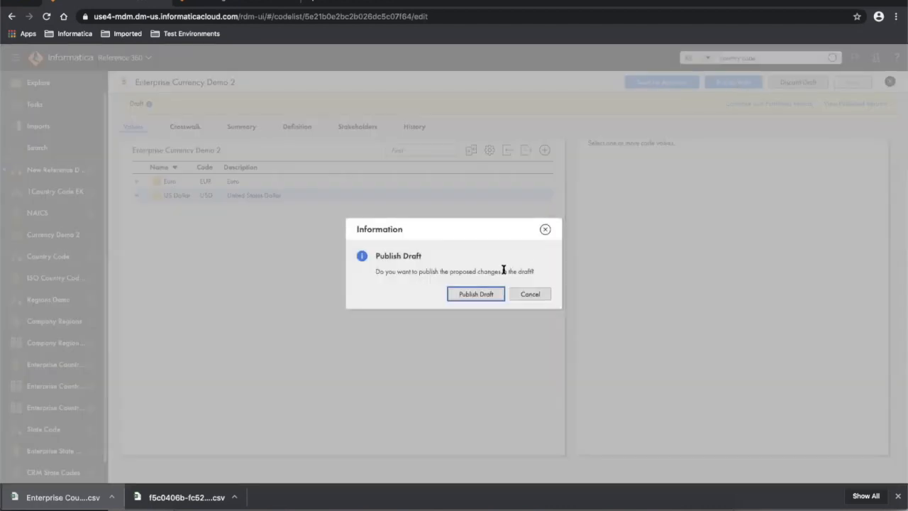
{"action": "left_click", "coordinate": [473, 293]}
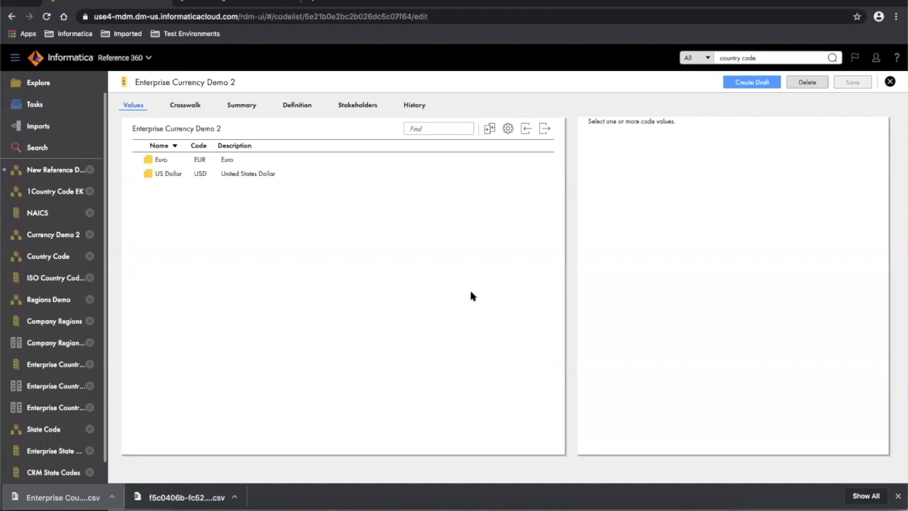
{"action": "left_click", "coordinate": [414, 106]}
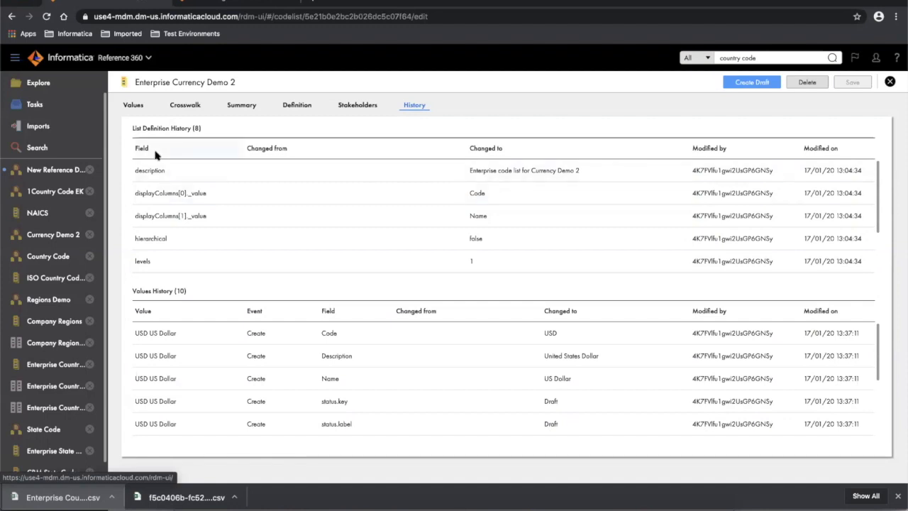
{"action": "scroll", "coordinate": [304, 207], "scroll_direction": "down", "scroll_amount": 2}
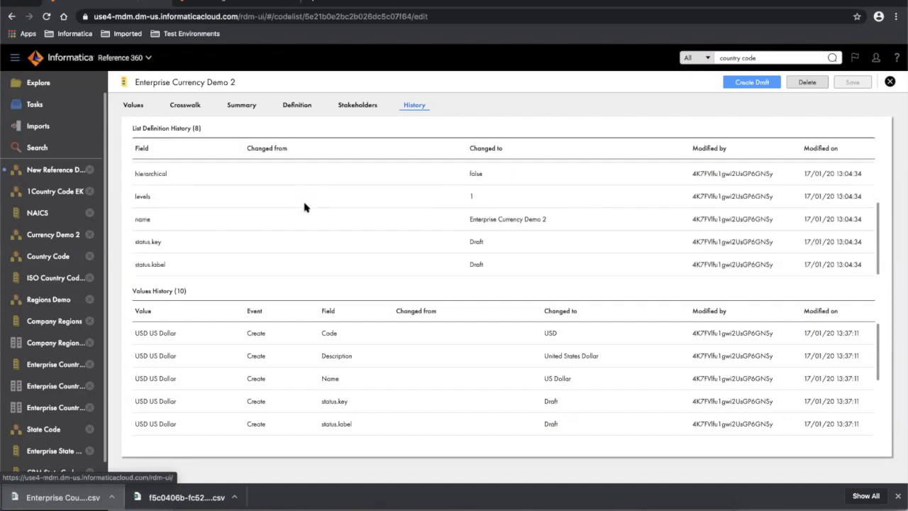
{"action": "scroll", "coordinate": [304, 207], "scroll_direction": "up", "scroll_amount": 3}
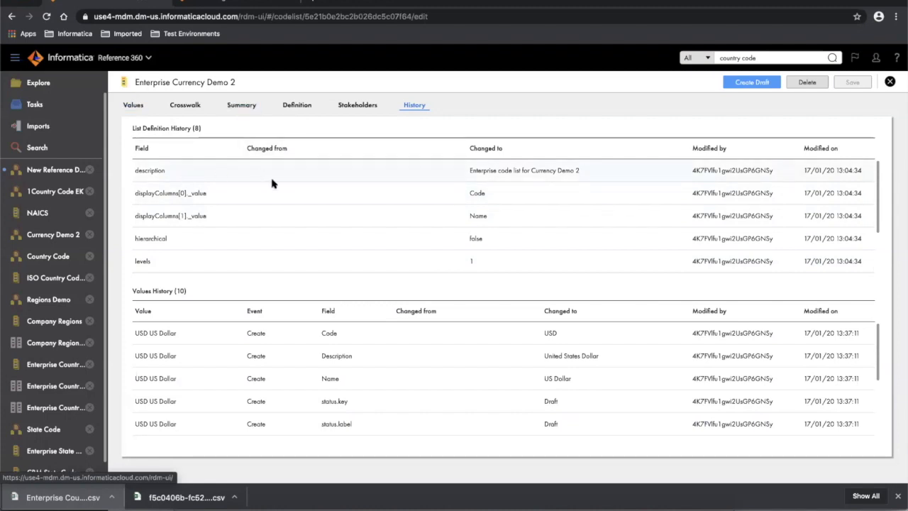
{"action": "scroll", "coordinate": [271, 184], "scroll_direction": "down", "scroll_amount": 3}
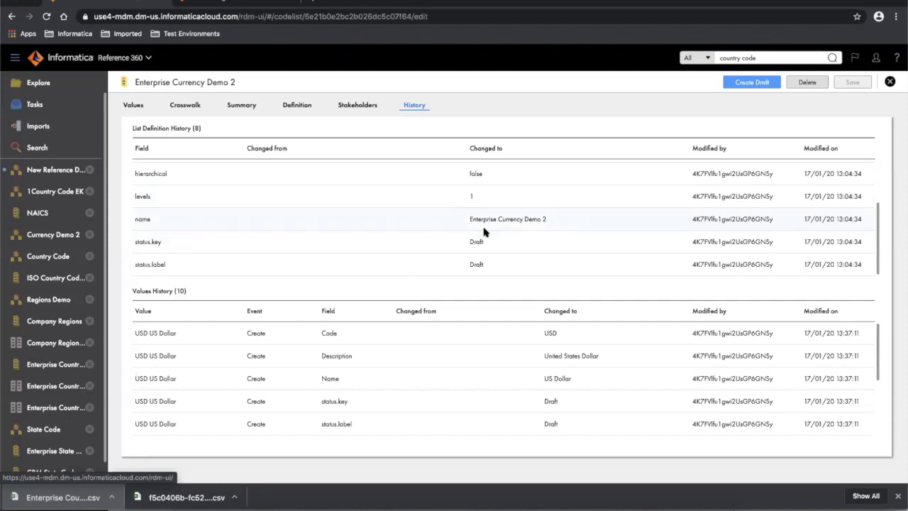
{"action": "scroll", "coordinate": [393, 241], "scroll_direction": "up", "scroll_amount": 1}
{"action": "scroll", "coordinate": [393, 241], "scroll_direction": "up", "scroll_amount": 1}
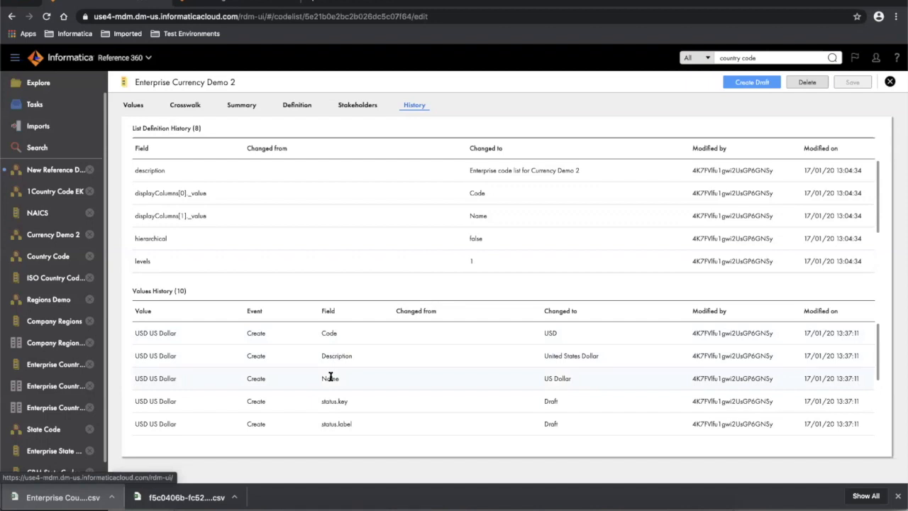
{"action": "scroll", "coordinate": [329, 386], "scroll_direction": "down", "scroll_amount": 2}
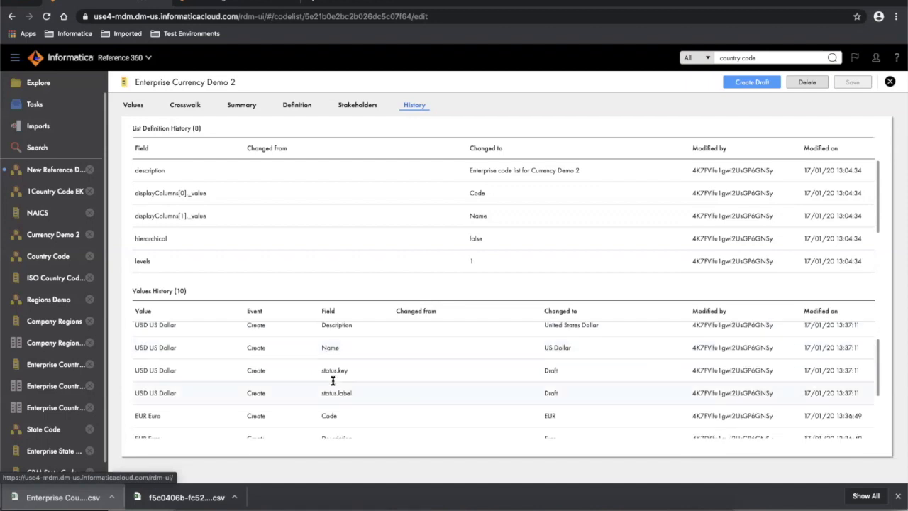
{"action": "scroll", "coordinate": [343, 415], "scroll_direction": "down", "scroll_amount": 3}
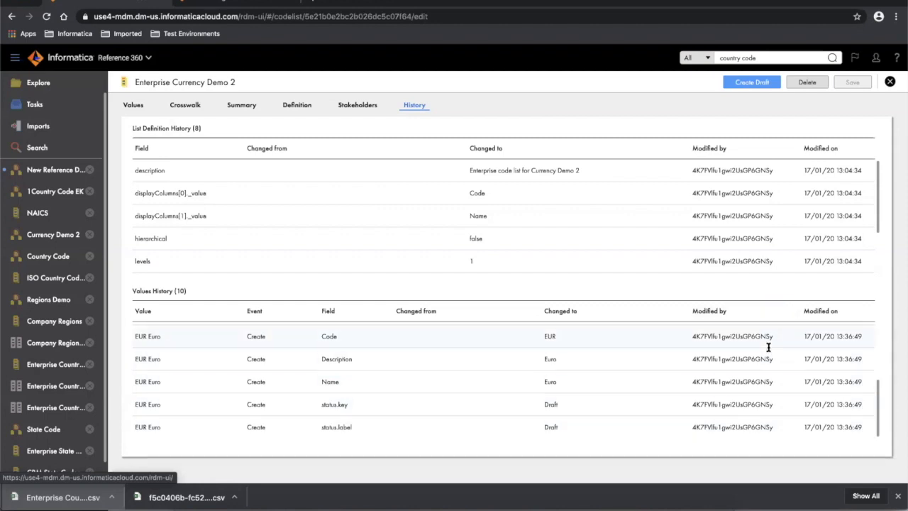
{"action": "scroll", "coordinate": [452, 364], "scroll_direction": "up", "scroll_amount": 1}
{"action": "scroll", "coordinate": [452, 364], "scroll_direction": "up", "scroll_amount": 3}
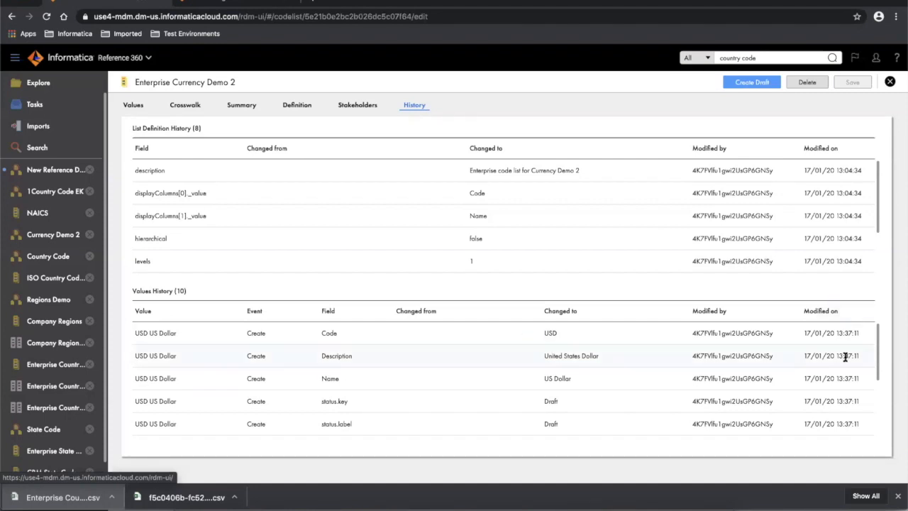
{"action": "scroll", "coordinate": [844, 357], "scroll_direction": "down", "scroll_amount": 5}
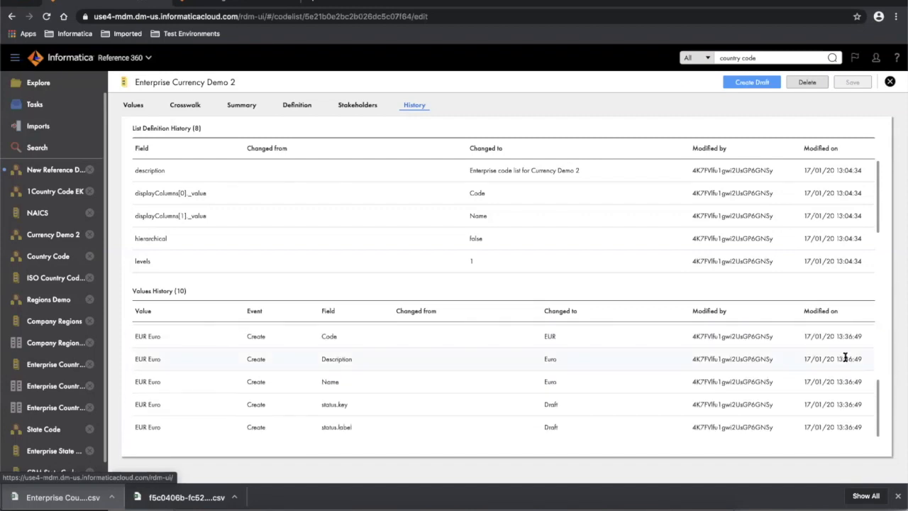
{"action": "scroll", "coordinate": [845, 356], "scroll_direction": "up", "scroll_amount": 4}
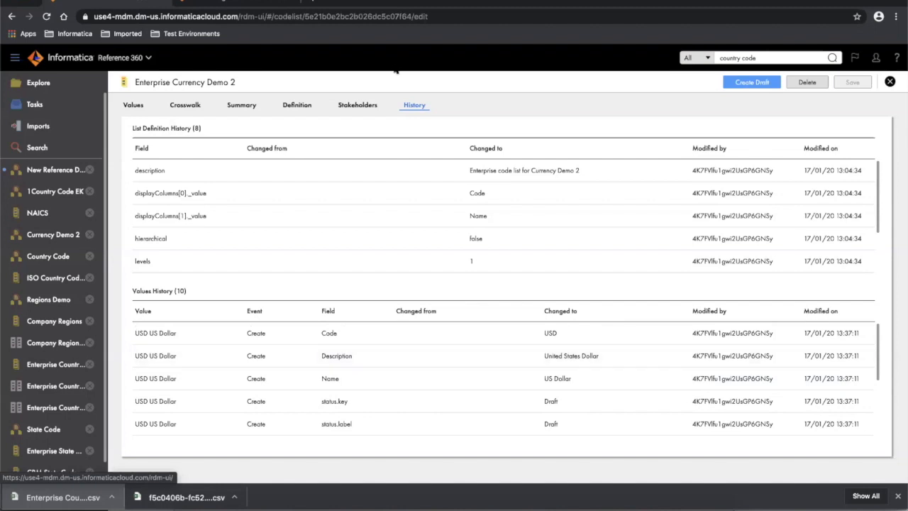
{"action": "left_click", "coordinate": [135, 106]}
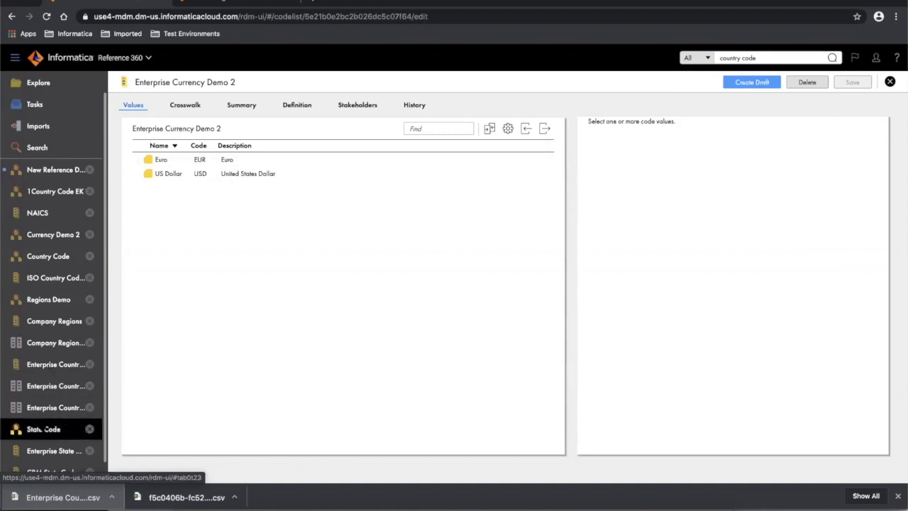
{"action": "scroll", "coordinate": [43, 430], "scroll_direction": "down", "scroll_amount": 1}
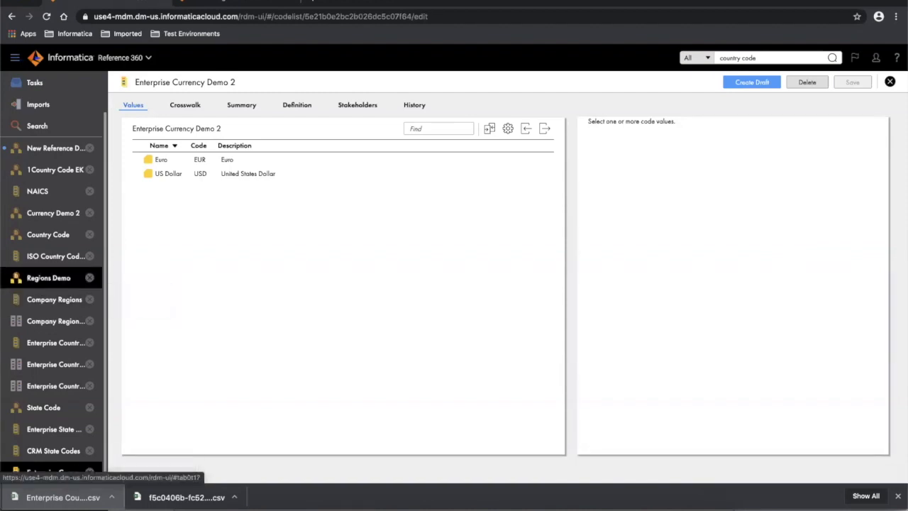
- Create a Company Regions draft and save a World value with code World and description Global Region
{"action": "left_click", "coordinate": [43, 301]}
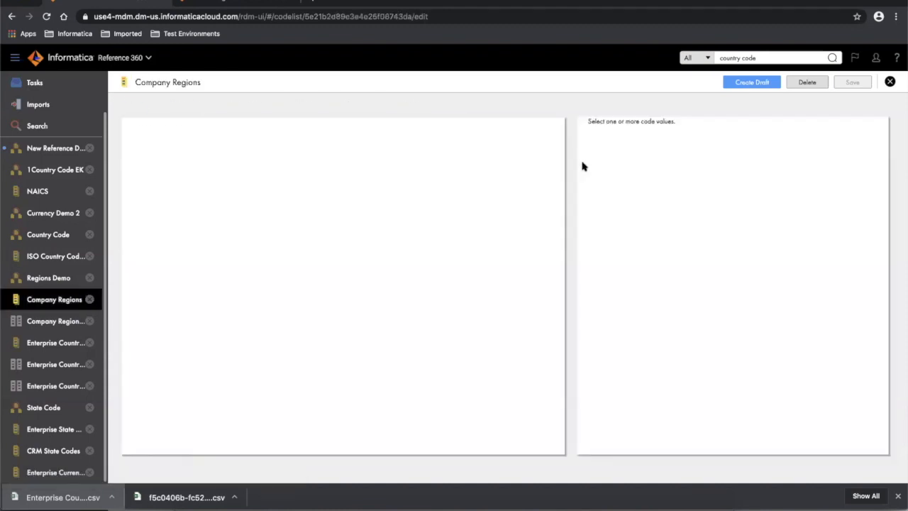
{"action": "left_click", "coordinate": [761, 83]}
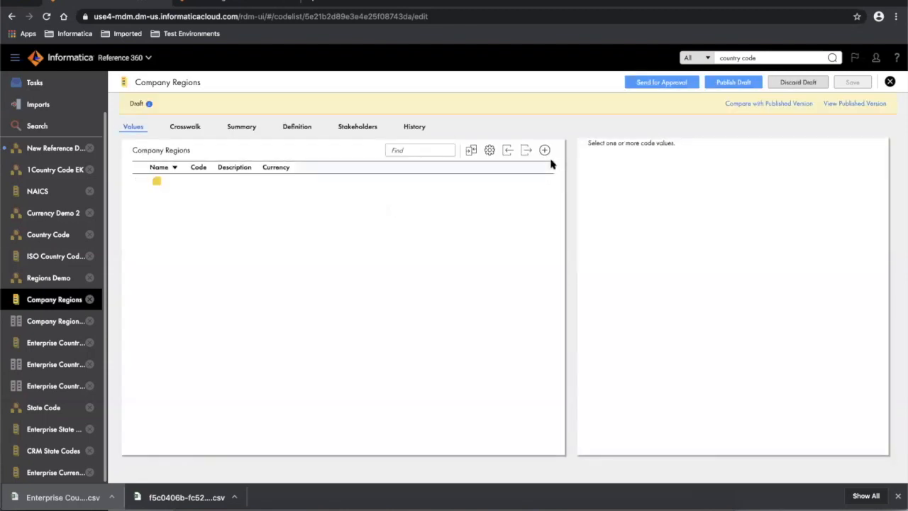
{"action": "left_click", "coordinate": [544, 151]}
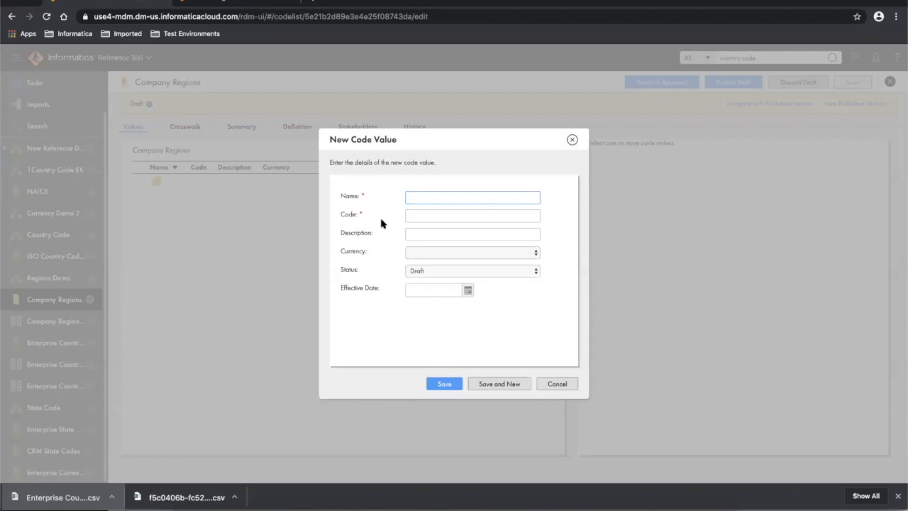
{"action": "type", "text": "World"}
{"action": "left_click", "coordinate": [421, 218]}
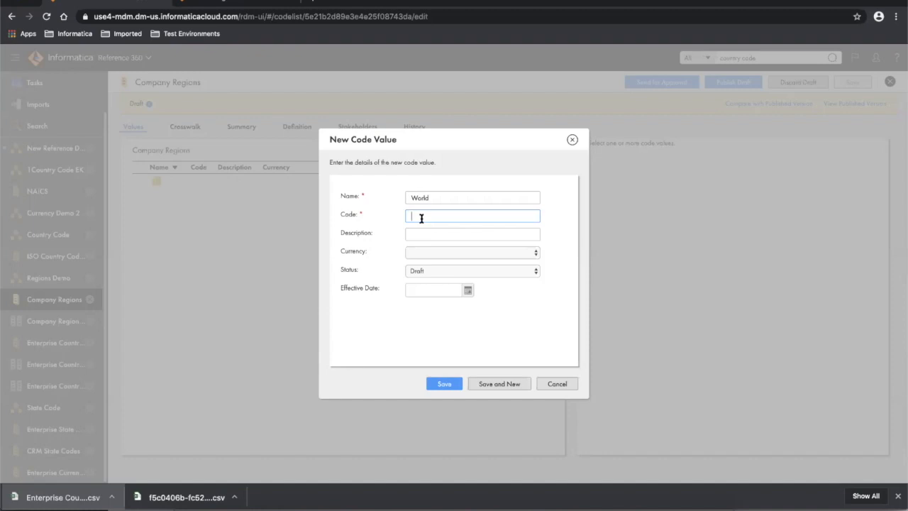
{"action": "type", "text": "World"}
{"action": "left_click", "coordinate": [432, 233]}
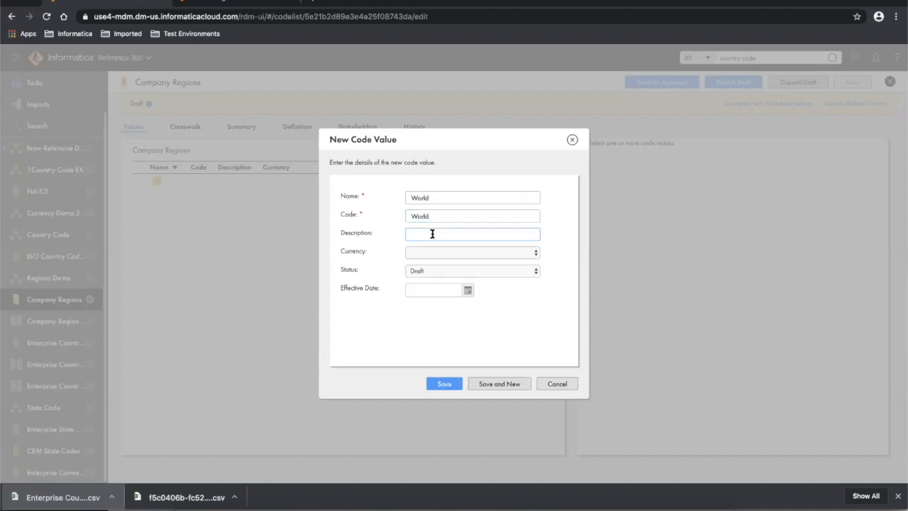
{"action": "type", "text": "Global Region"}
{"action": "left_click", "coordinate": [446, 384]}
{"action": "left_click", "coordinate": [447, 387]}
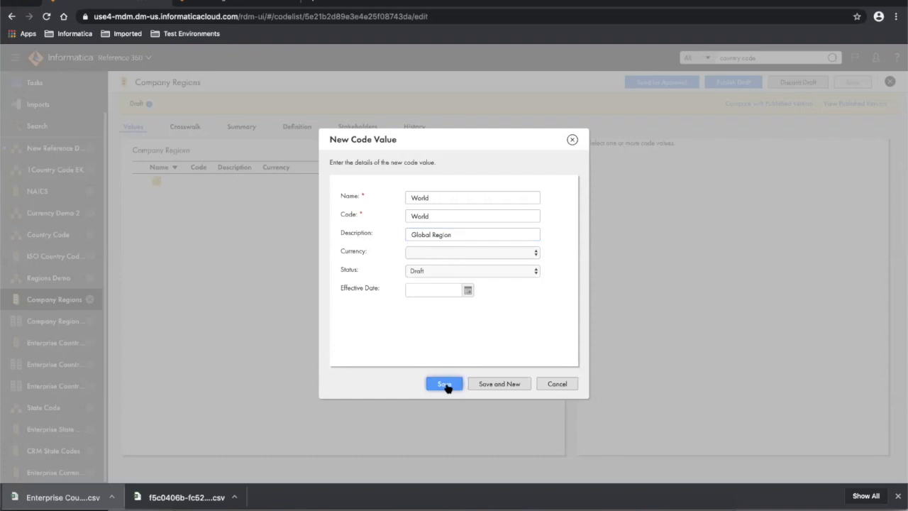
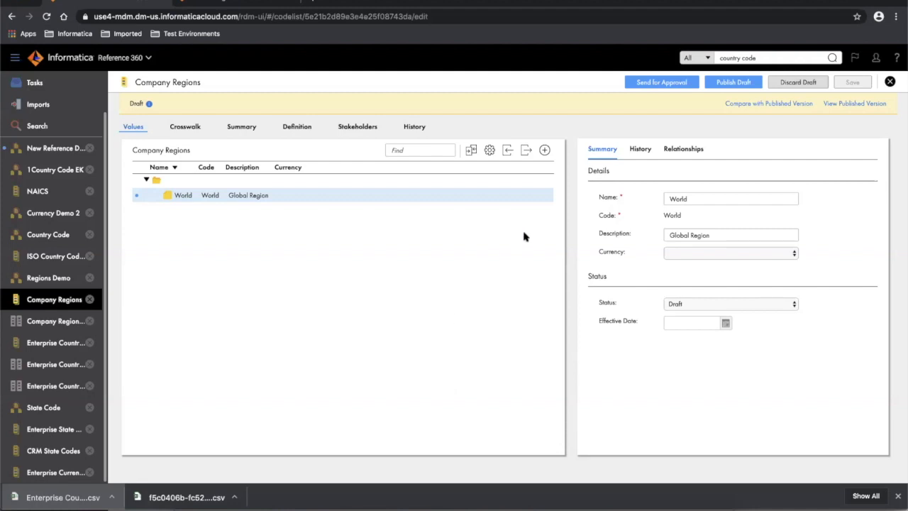
- Add a child value EMEA under World (name, code, description EMEA) with currency EUR - Euro
{"action": "mouse_move", "coordinate": [535, 196]}
{"action": "left_click", "coordinate": [535, 196]}
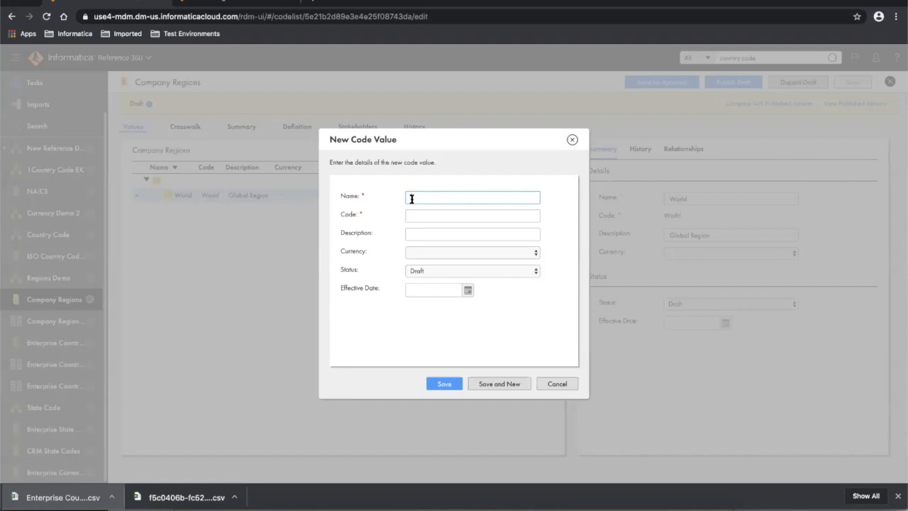
{"action": "type", "text": "EMEA"}
{"action": "key", "text": "Tab"}
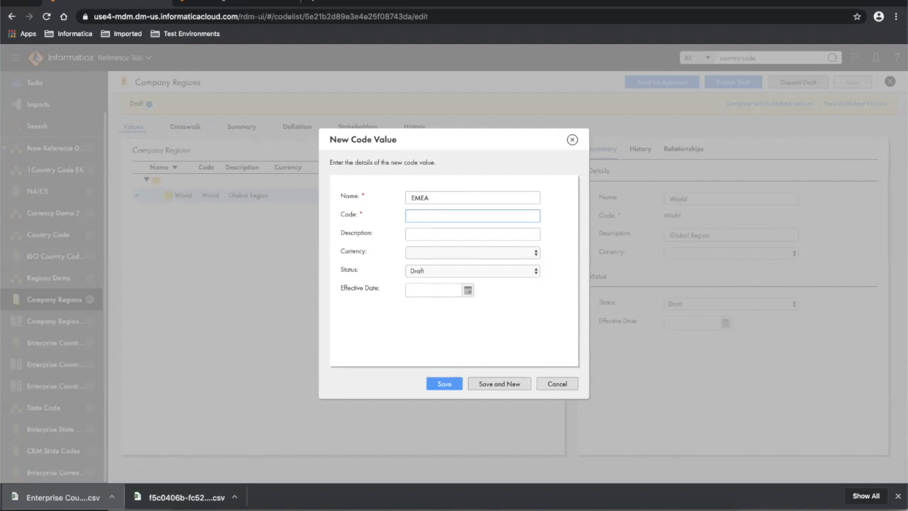
{"action": "type", "text": "EMEA"}
{"action": "left_click", "coordinate": [420, 237]}
{"action": "type", "text": "EME"}
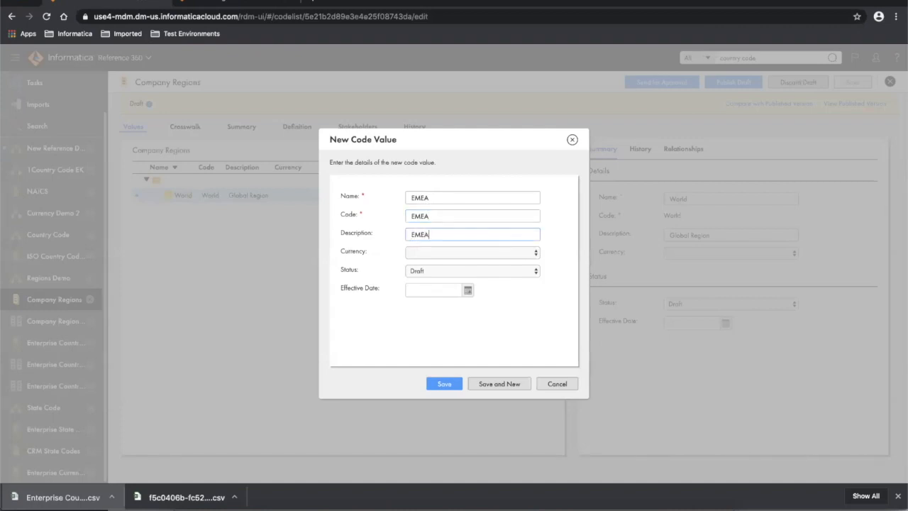
{"action": "left_click", "coordinate": [440, 253]}
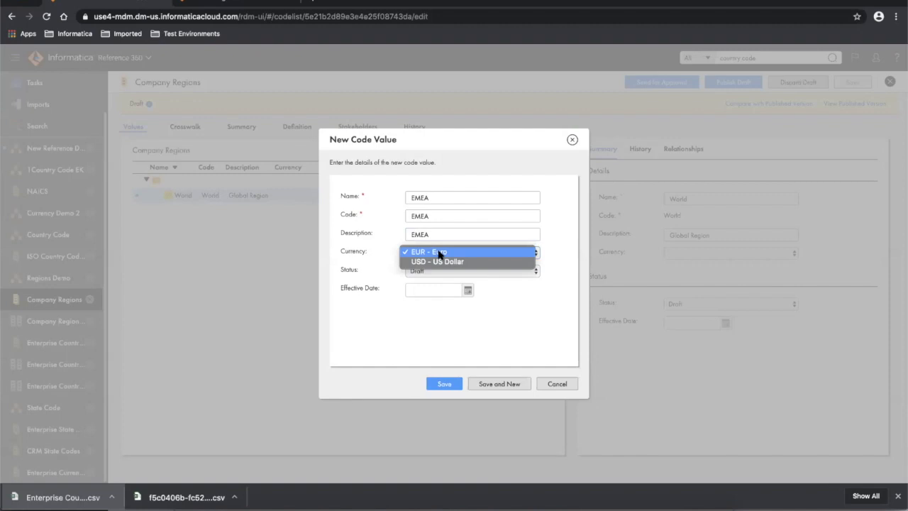
{"action": "left_click", "coordinate": [440, 253]}
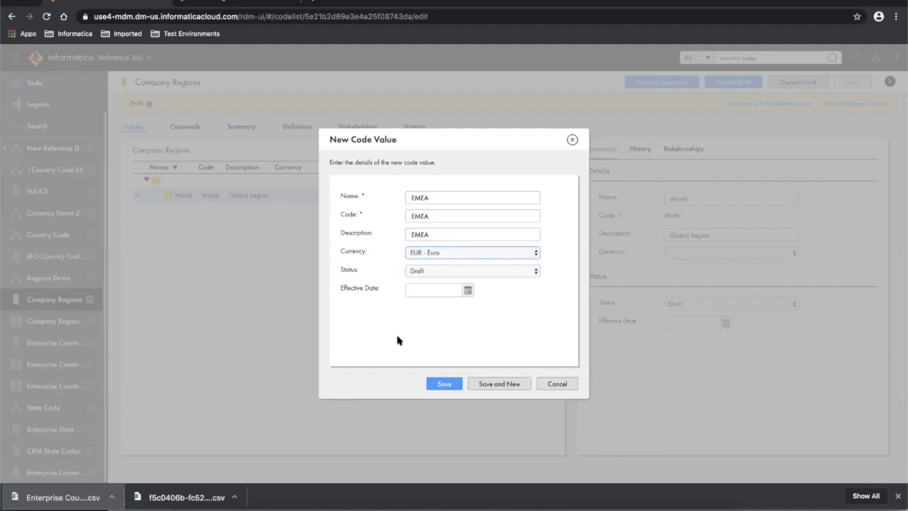
{"action": "left_click", "coordinate": [447, 384]}
{"action": "left_click", "coordinate": [446, 383]}
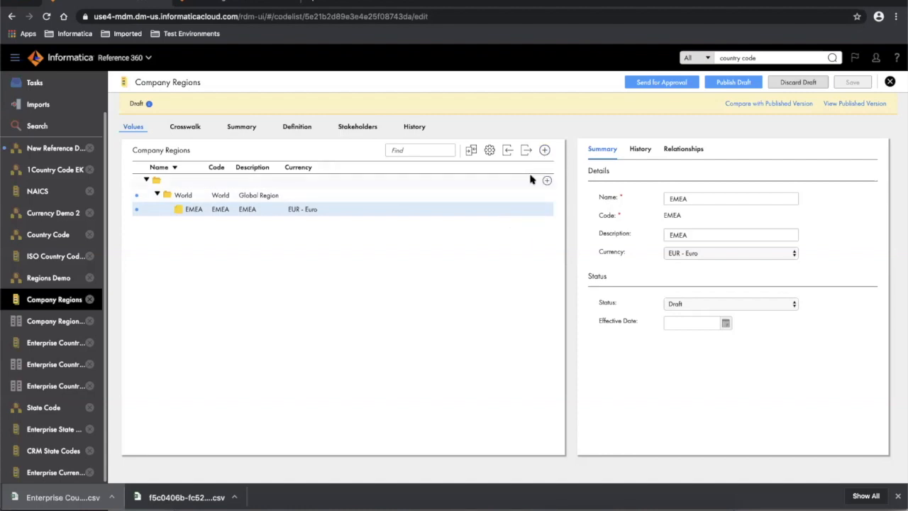
- Add a top-level NA value, code NA, description North America, currency USD - US Dollar
{"action": "left_click", "coordinate": [545, 152]}
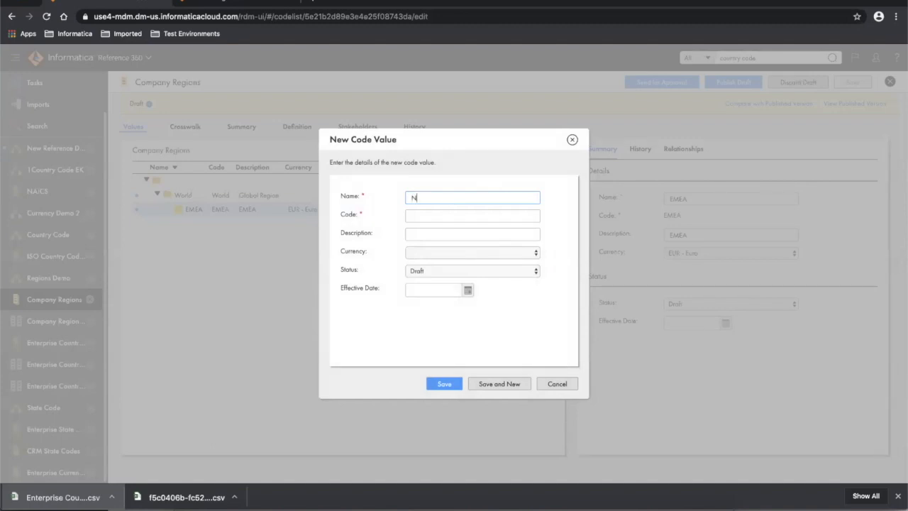
{"action": "type", "text": "NA"}
{"action": "key", "text": "Tab"}
{"action": "type", "text": "NA"}
{"action": "key", "text": "Tab"}
{"action": "type", "text": "N"}
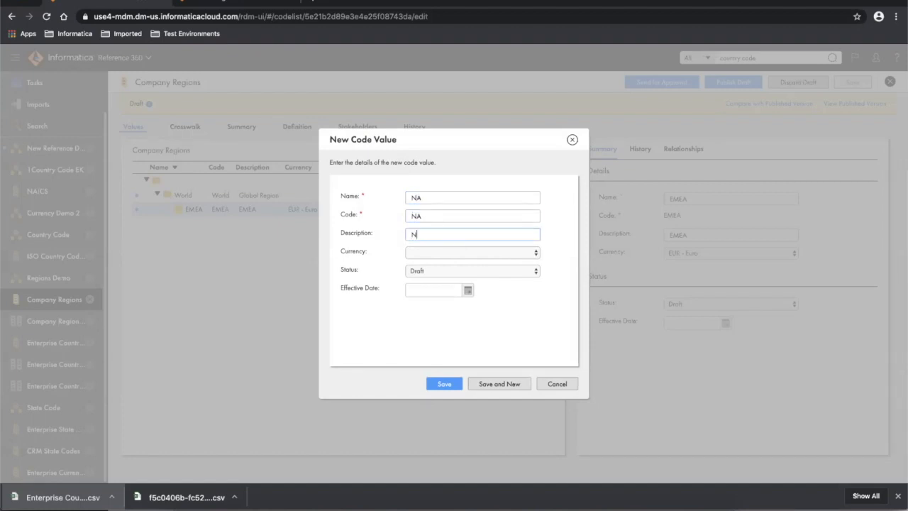
{"action": "type", "text": "orth America"}
{"action": "left_click", "coordinate": [477, 254]}
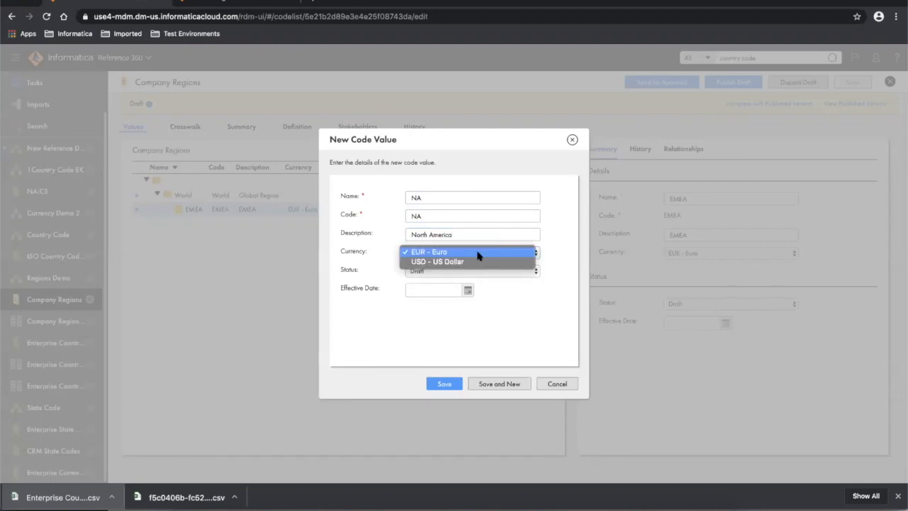
{"action": "left_click", "coordinate": [473, 261]}
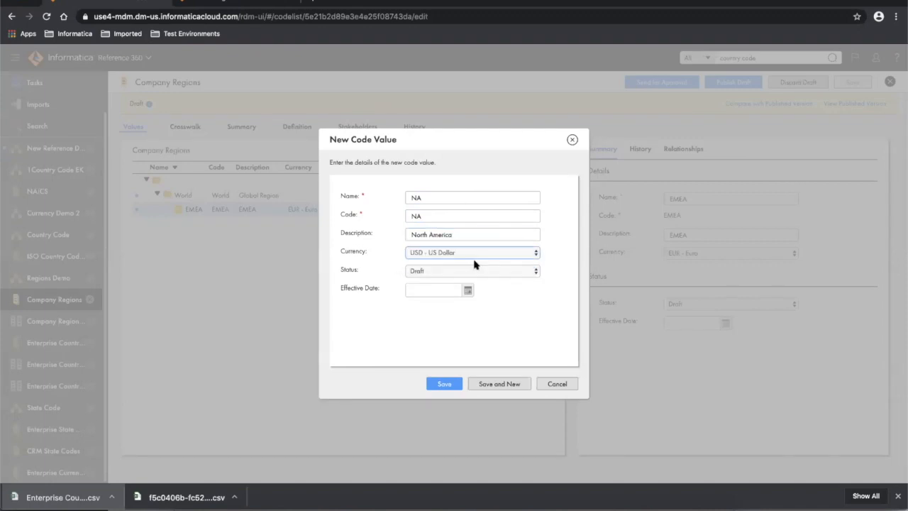
{"action": "left_click", "coordinate": [449, 386]}
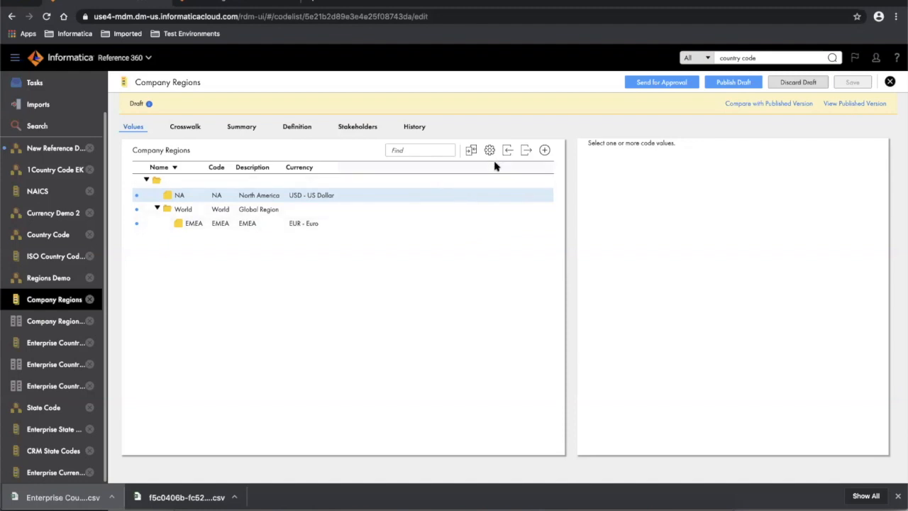
- Publish the Company Regions draft with NA, World and EMEA, then expand World to check EMEA
{"action": "left_click", "coordinate": [735, 84]}
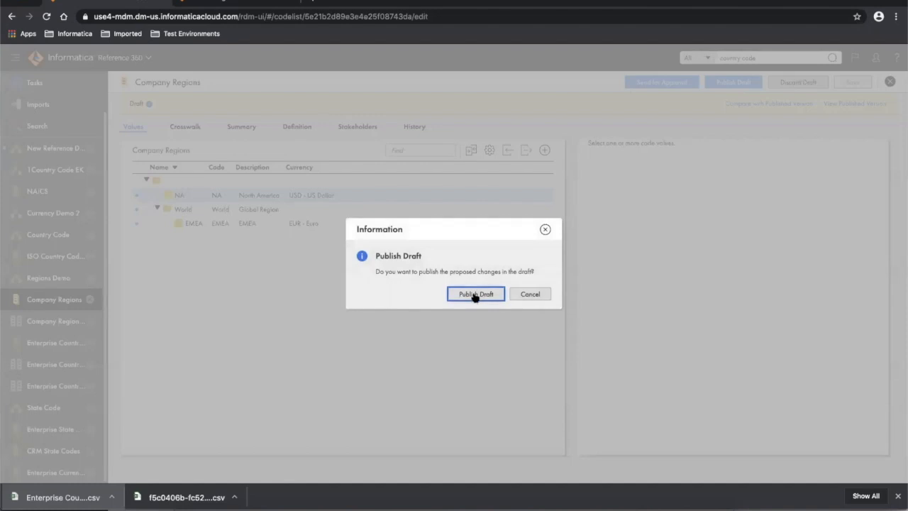
{"action": "left_click", "coordinate": [474, 296]}
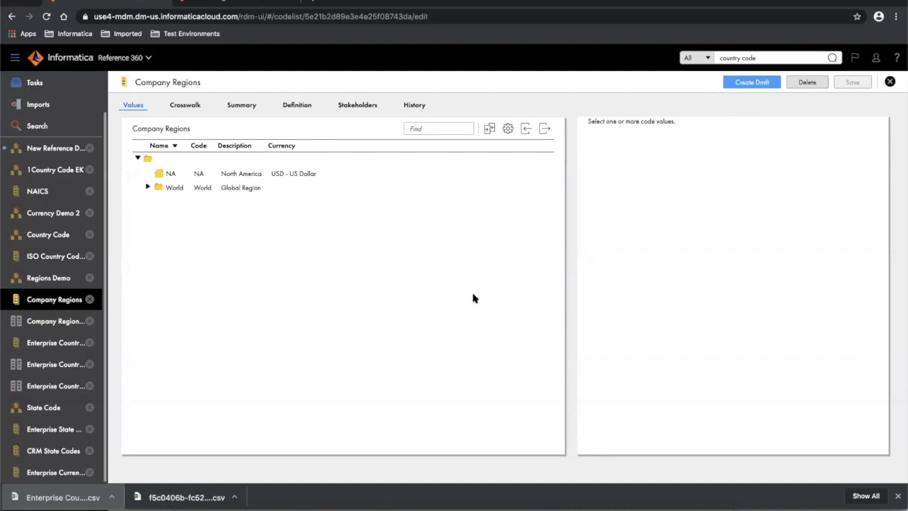
{"action": "left_click", "coordinate": [149, 186]}
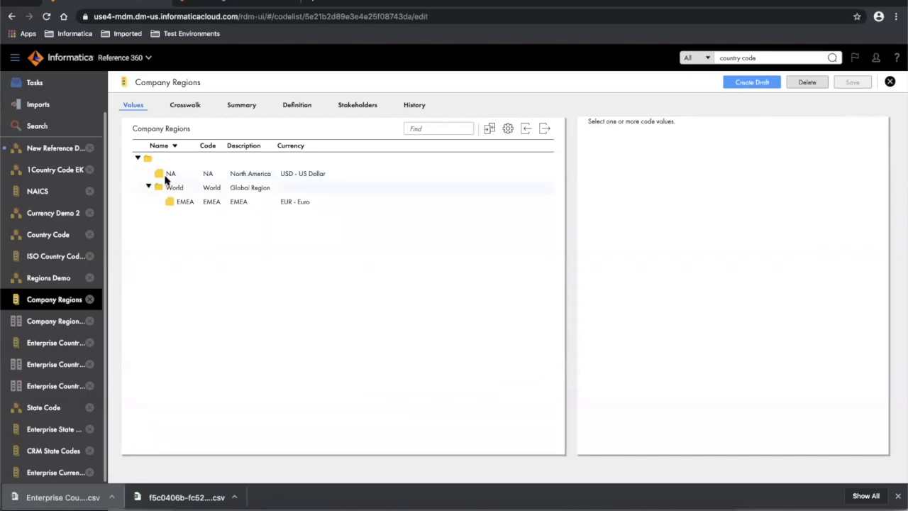
- Start a new draft, move NA under World beside EMEA, and compare with the published version
{"action": "left_click", "coordinate": [752, 82]}
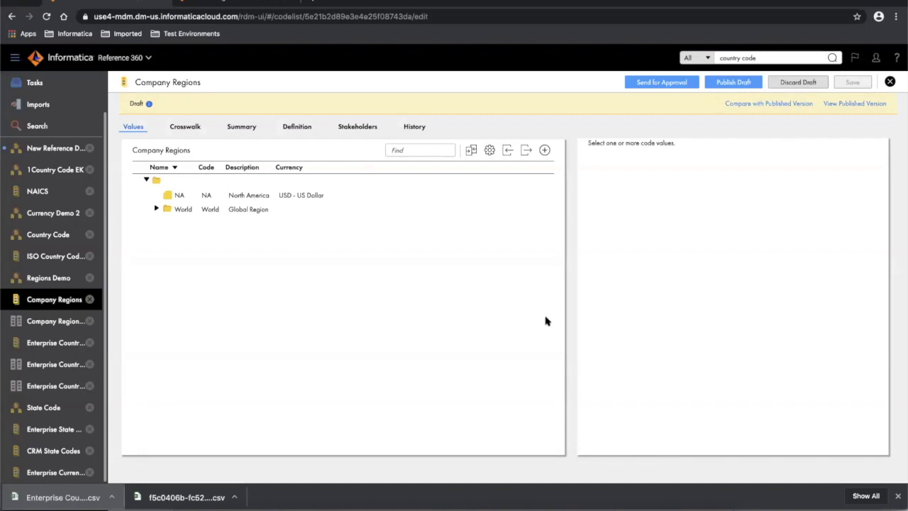
{"action": "left_click", "coordinate": [157, 208]}
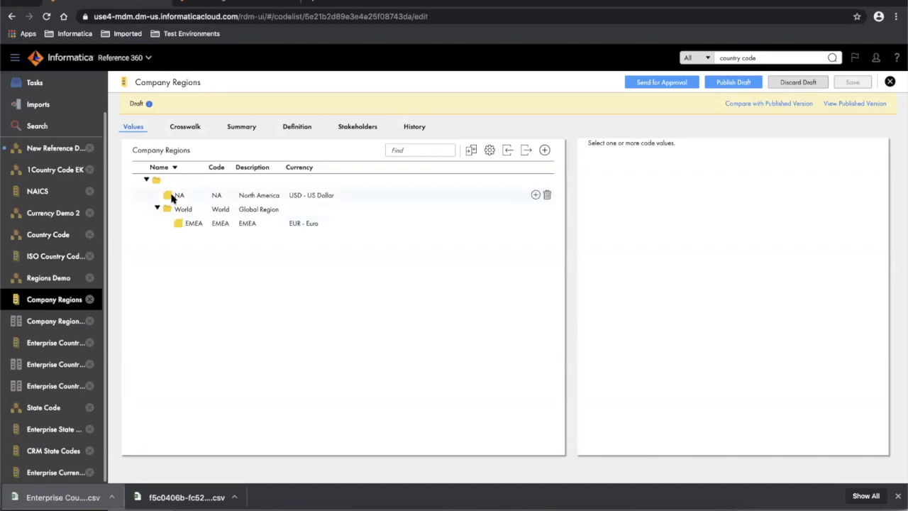
{"action": "left_click_drag", "start_coordinate": [178, 198], "coordinate": [198, 224]}
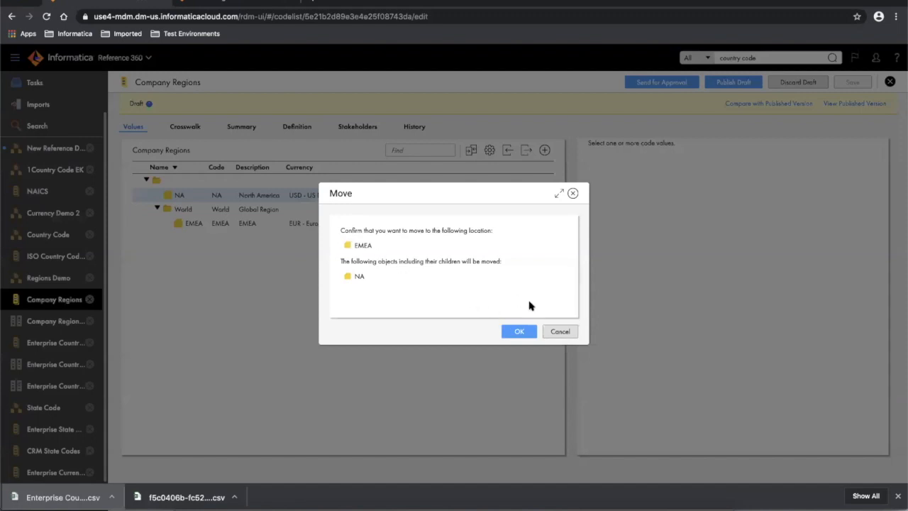
{"action": "left_click", "coordinate": [560, 332]}
{"action": "left_click_drag", "start_coordinate": [173, 195], "coordinate": [180, 215]}
{"action": "left_click", "coordinate": [520, 331]}
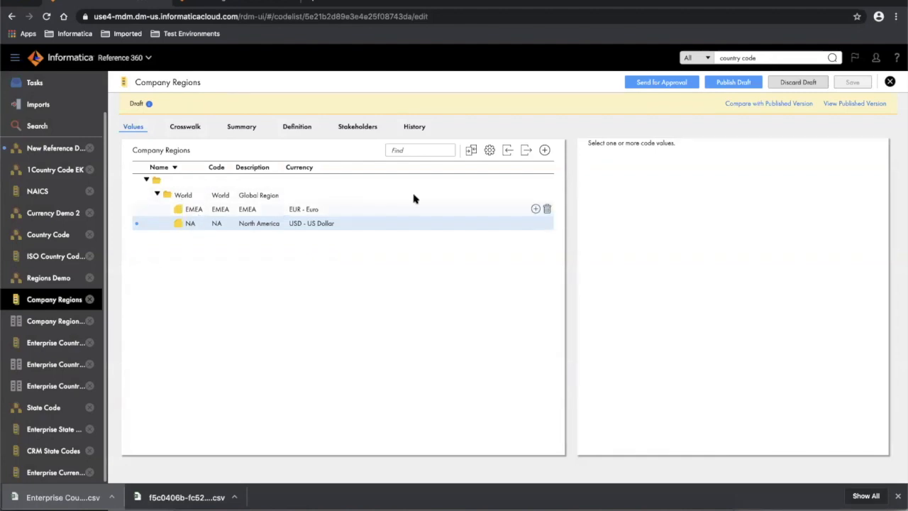
{"action": "left_click", "coordinate": [470, 151]}
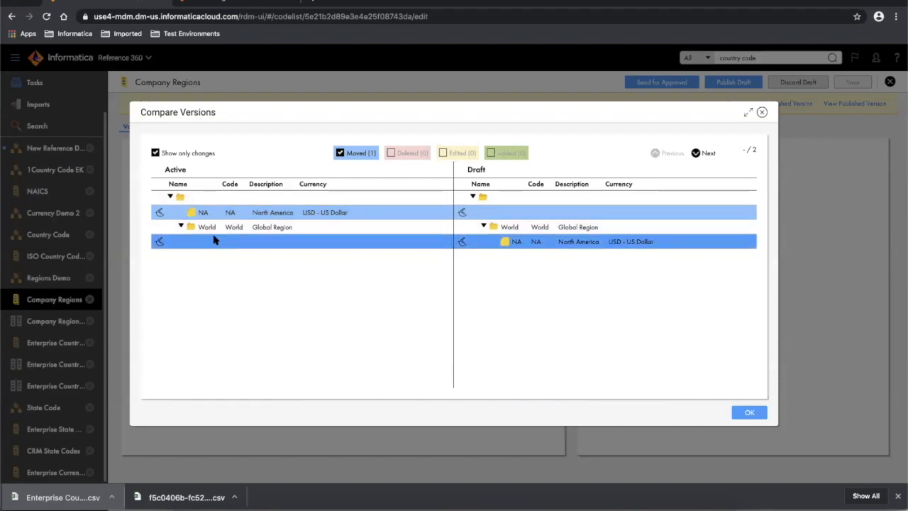
- Toggle Show only changes off and back on to inspect NA's move, then close the comparison
{"action": "left_click", "coordinate": [156, 152]}
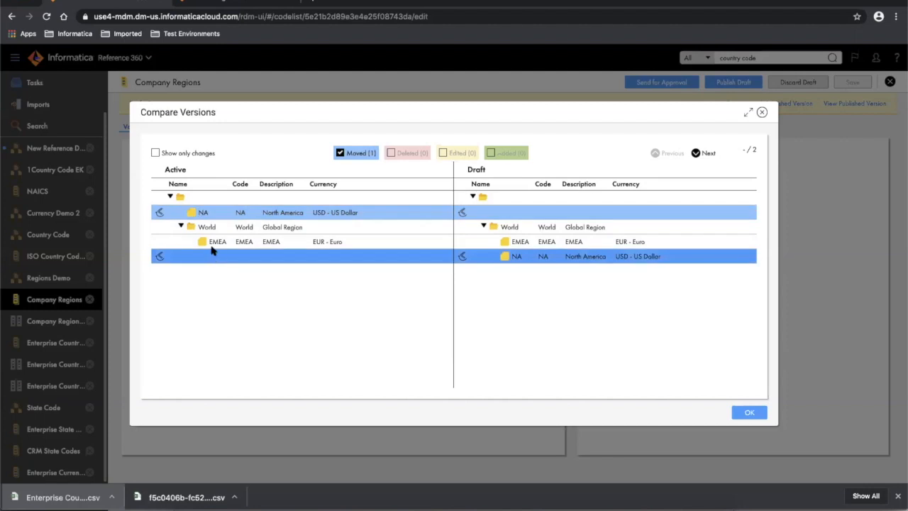
{"action": "left_click", "coordinate": [155, 153]}
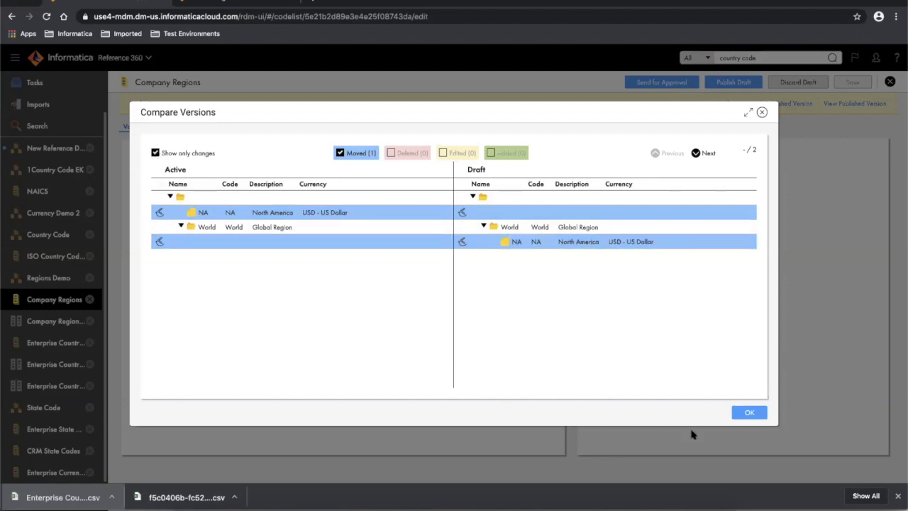
{"action": "left_click", "coordinate": [748, 413]}
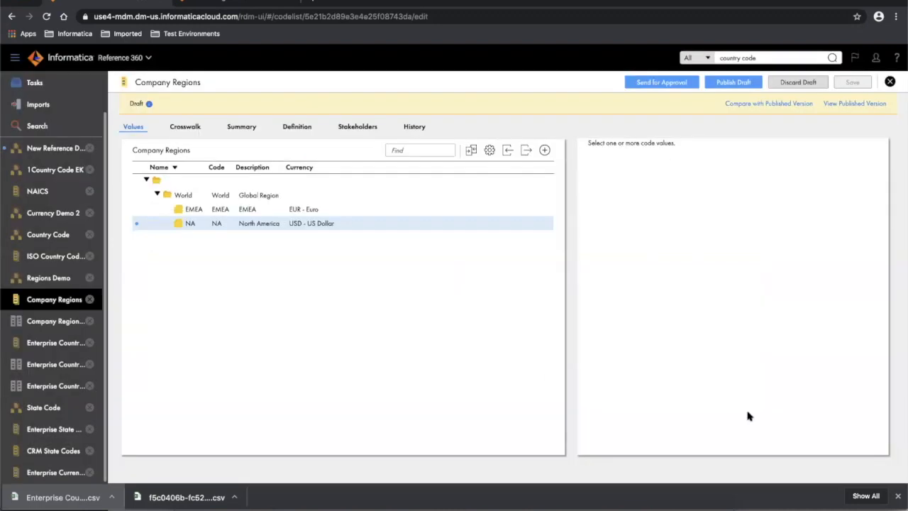
- Publish the draft with EMEA and NA under World, then start a fresh Company Regions draft
{"action": "left_click", "coordinate": [733, 82]}
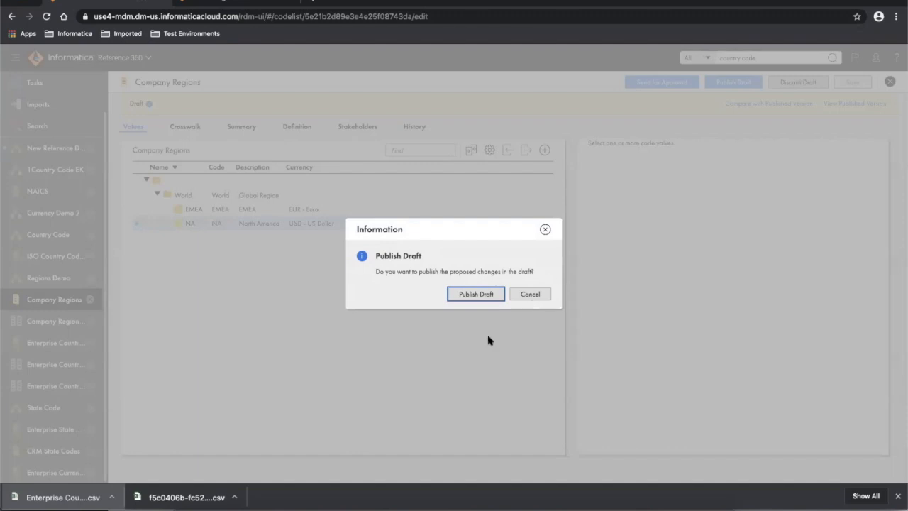
{"action": "left_click", "coordinate": [476, 294]}
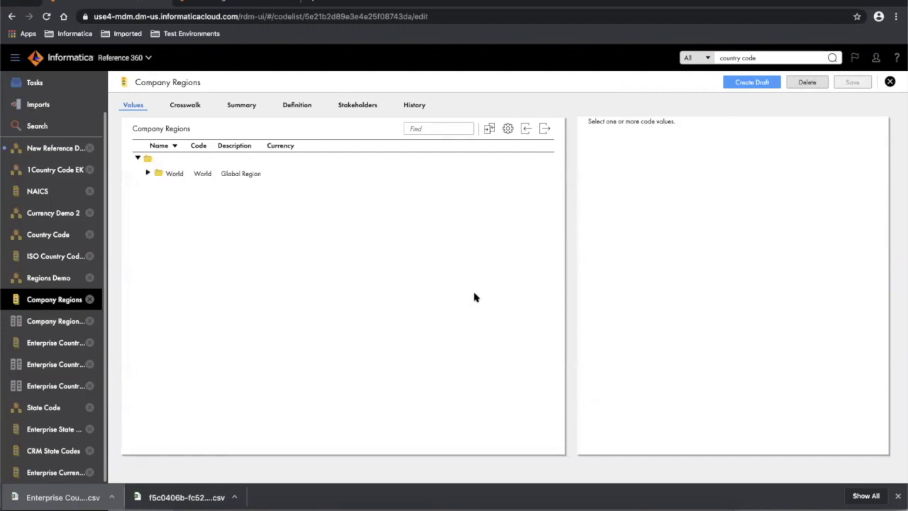
{"action": "left_click", "coordinate": [148, 174]}
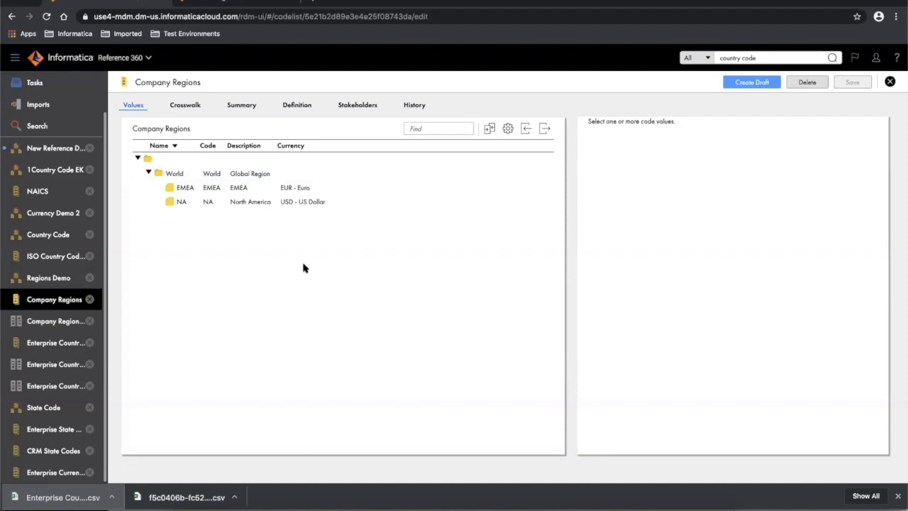
{"action": "left_click", "coordinate": [765, 85]}
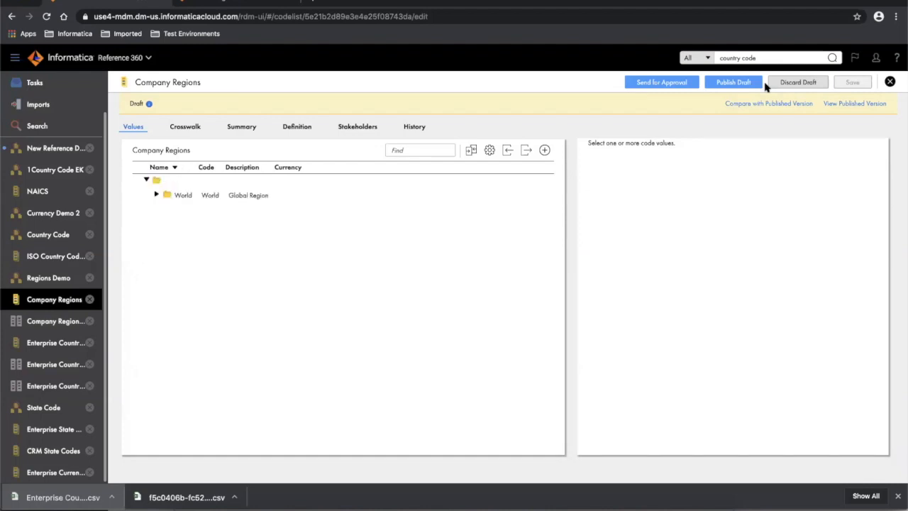
- Add an APAC child region under World, described as Asian pacific, with currency USD - US Dollar
{"action": "left_click", "coordinate": [157, 195]}
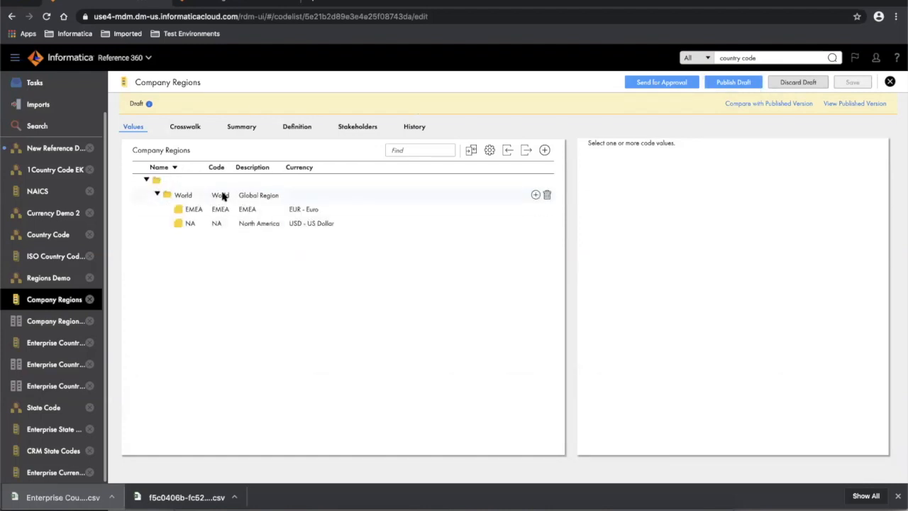
{"action": "left_click", "coordinate": [535, 195]}
{"action": "type", "text": "APAC"}
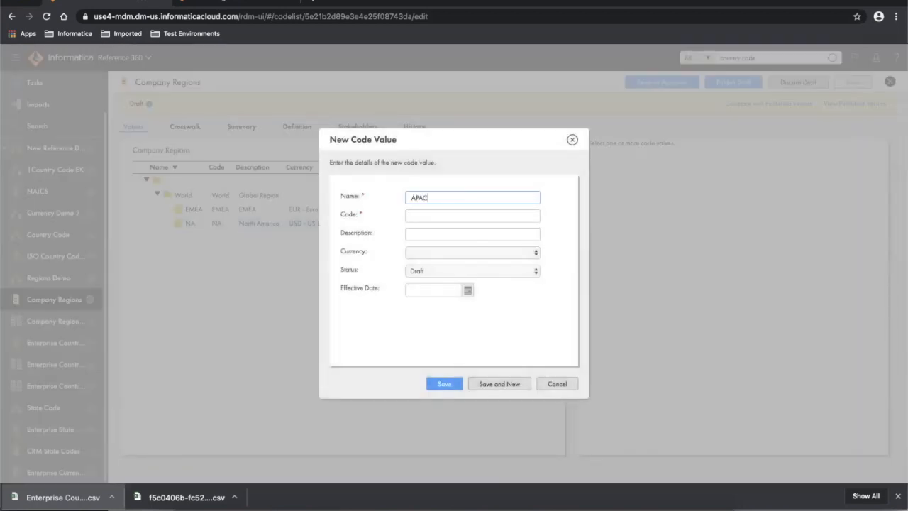
{"action": "key", "text": "Tab"}
{"action": "type", "text": "PAC"}
{"action": "key", "text": "Tab"}
{"action": "type", "text": "Asian "}
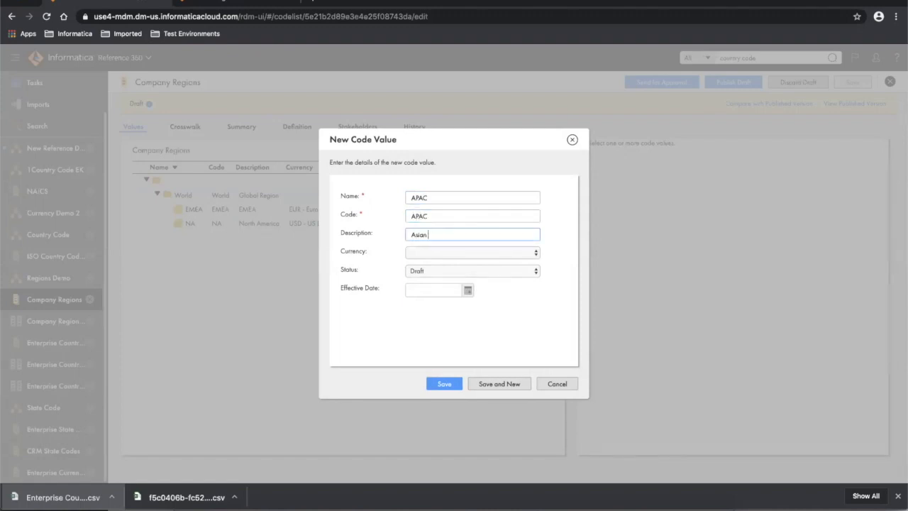
{"action": "type", "text": "pacific"}
{"action": "left_click", "coordinate": [457, 253]}
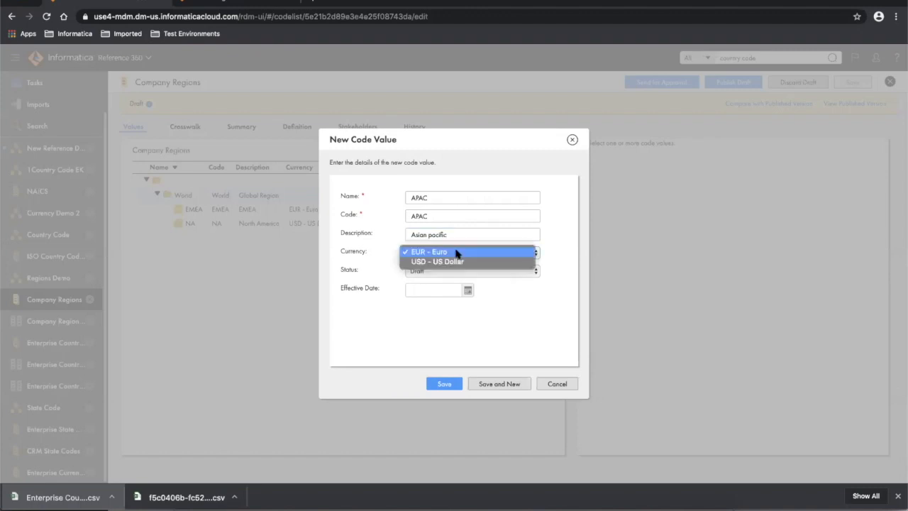
{"action": "left_click", "coordinate": [456, 262]}
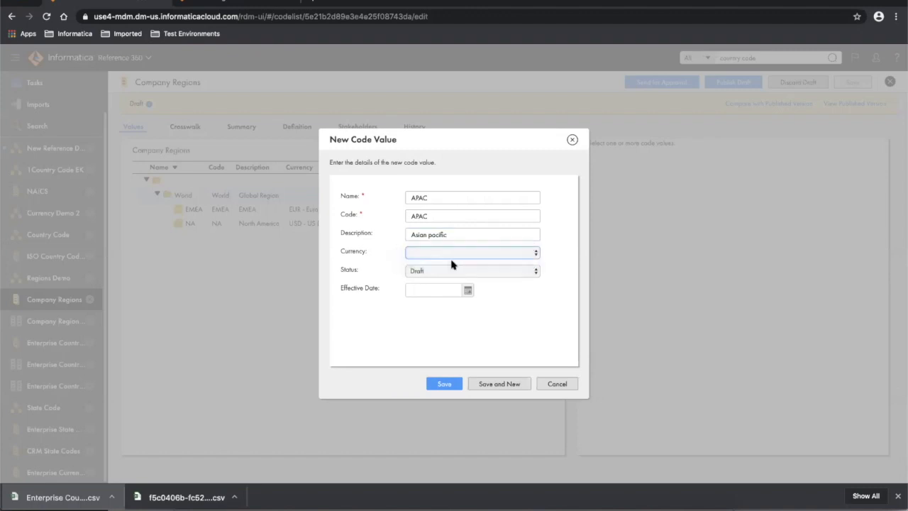
{"action": "left_click", "coordinate": [444, 384]}
{"action": "left_click", "coordinate": [443, 383]}
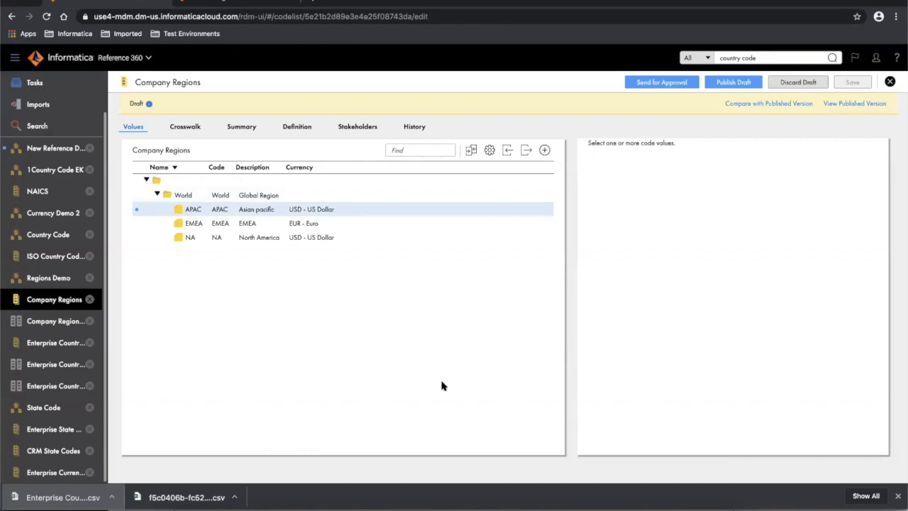
- Change EMEA's description to 'Europe Middle East and Africa' and save the draft
{"action": "left_click", "coordinate": [252, 227]}
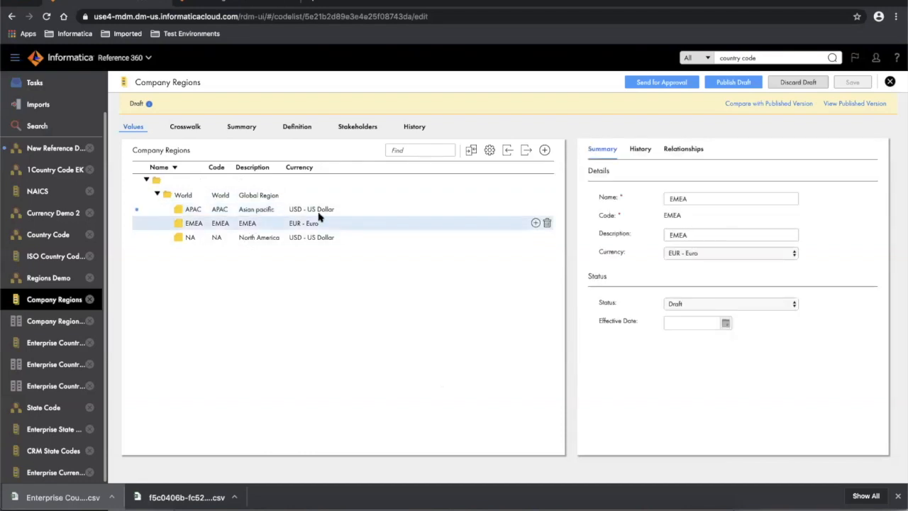
{"action": "left_click", "coordinate": [698, 237]}
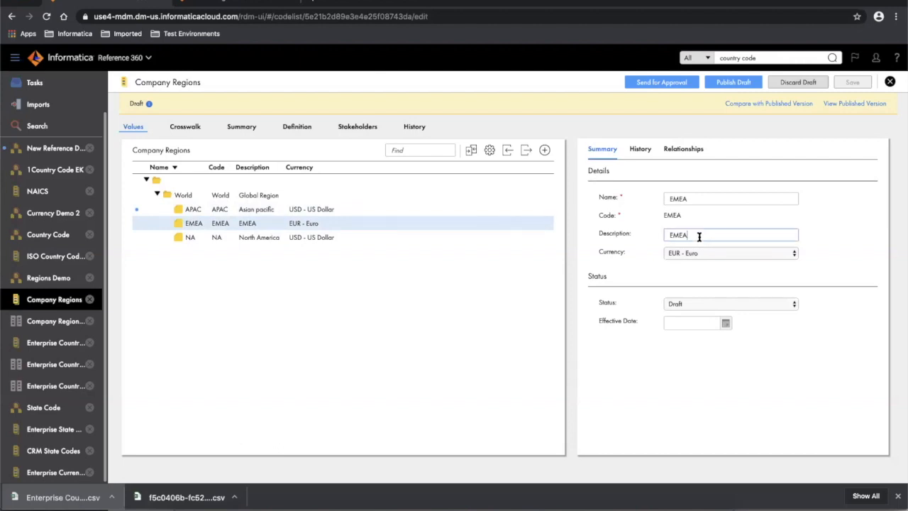
{"action": "key", "text": "BackSpace"}
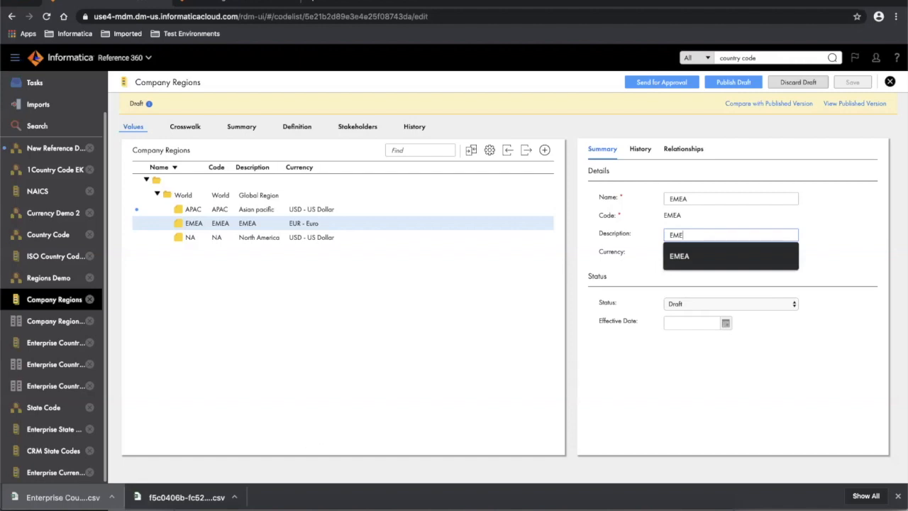
{"action": "key", "text": "BackSpace"}
{"action": "key", "text": "BackSpace"}
{"action": "type", "text": "ur"}
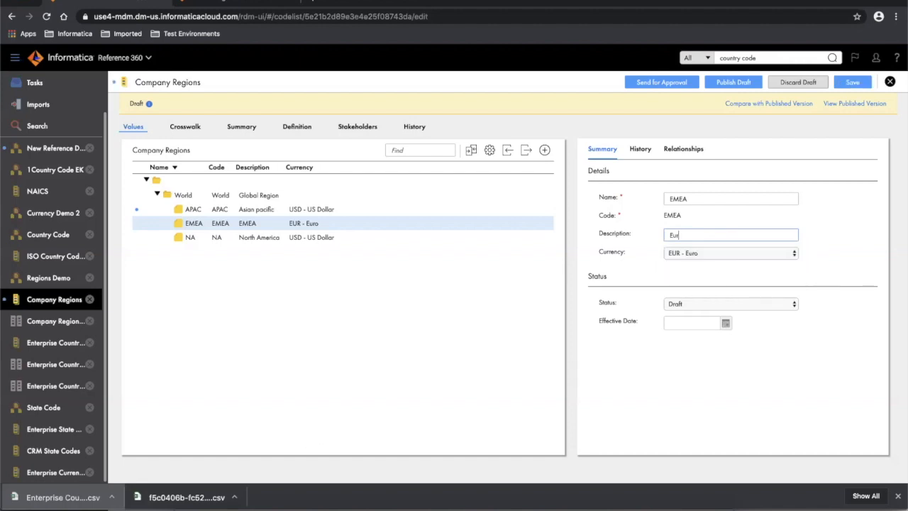
{"action": "type", "text": "ope Mi"}
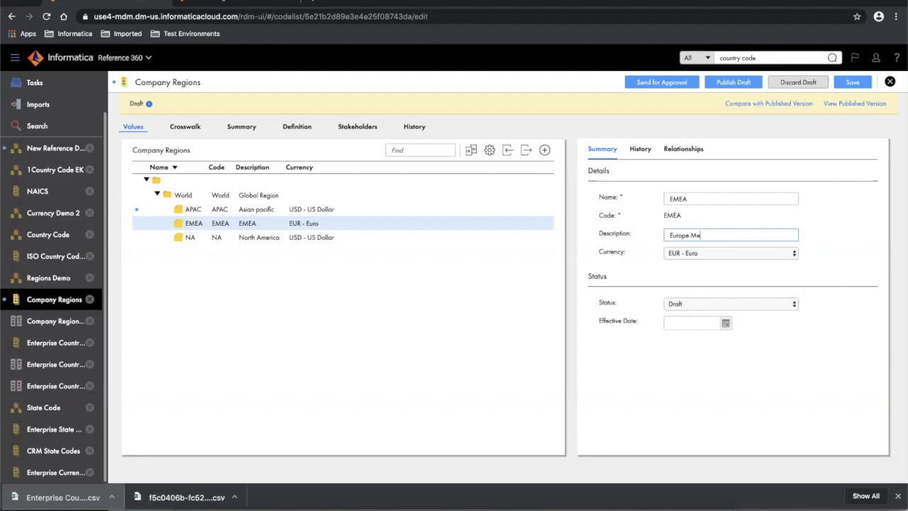
{"action": "type", "text": "ddle East and Africa"}
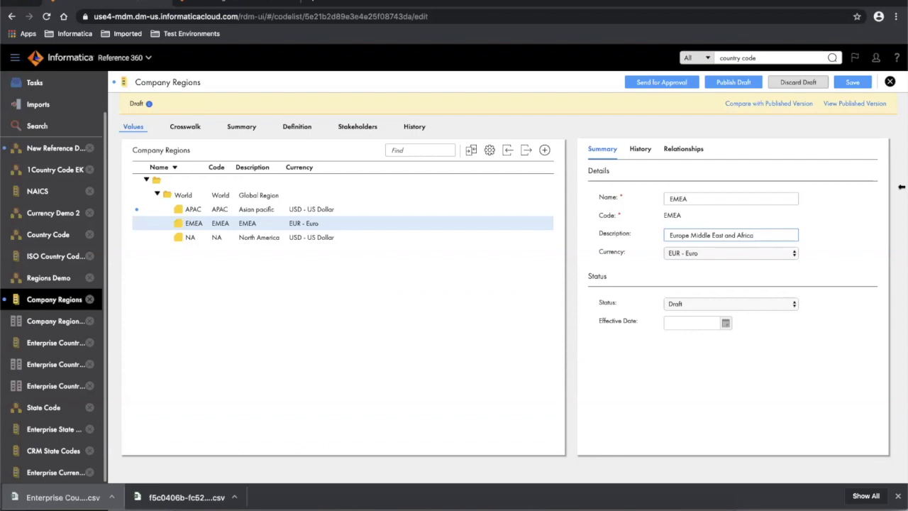
{"action": "left_click", "coordinate": [850, 84]}
{"action": "left_click", "coordinate": [851, 82]}
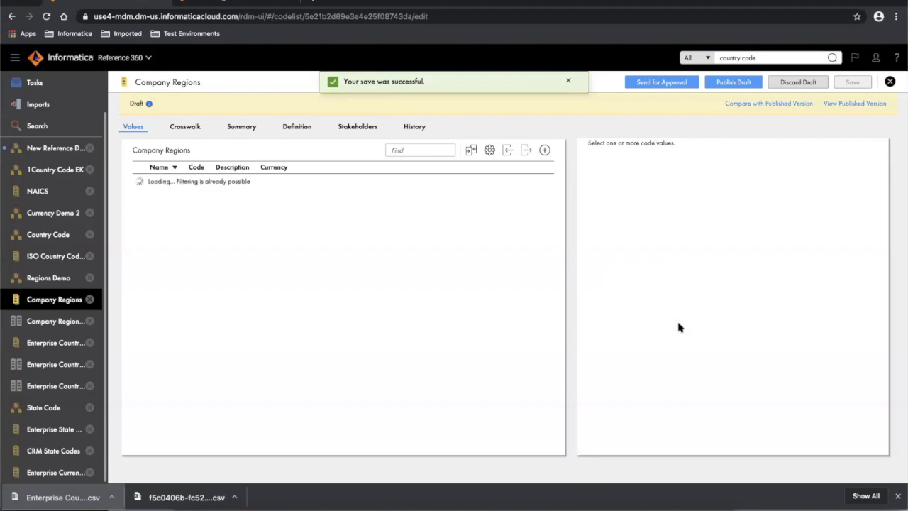
{"action": "left_click", "coordinate": [156, 194]}
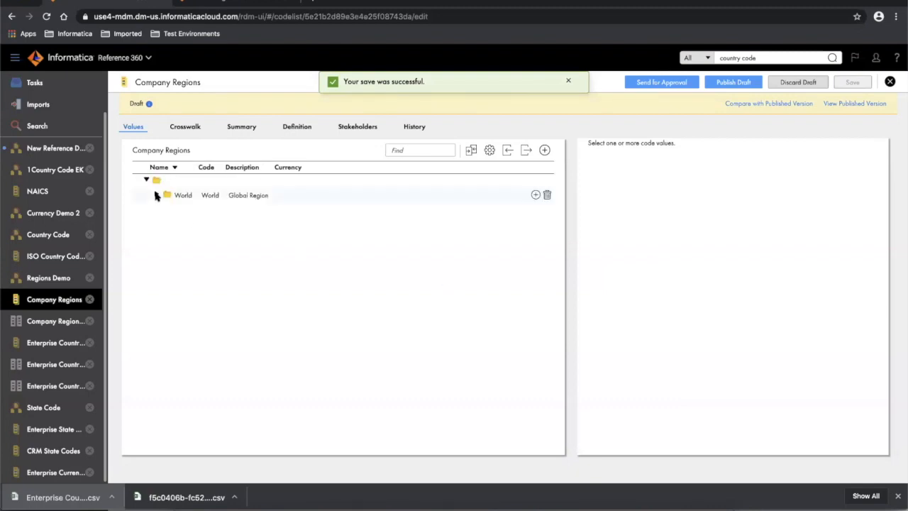
{"action": "left_click", "coordinate": [469, 153]}
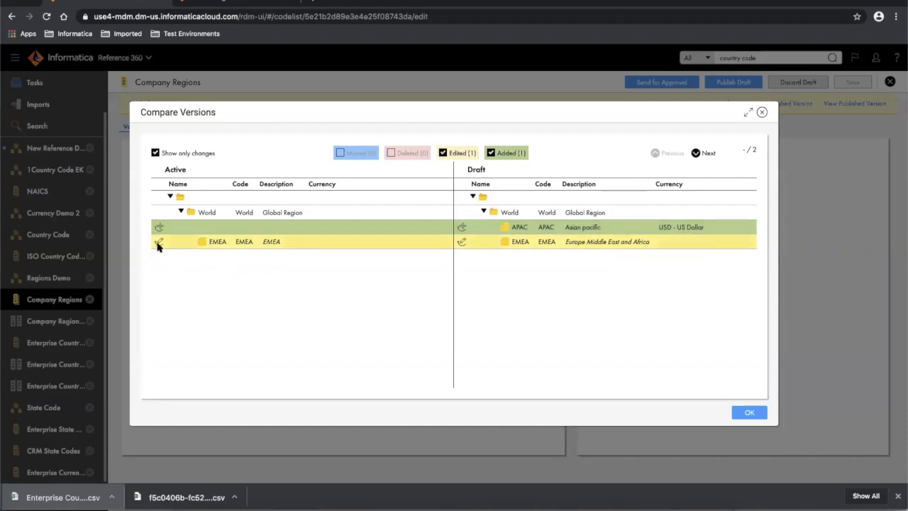
{"action": "mouse_move", "coordinate": [158, 245]}
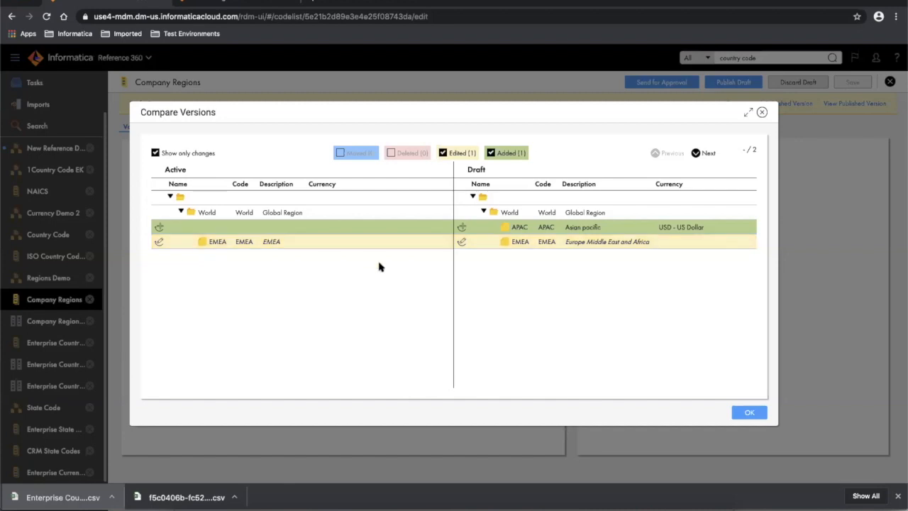
{"action": "left_click", "coordinate": [747, 414]}
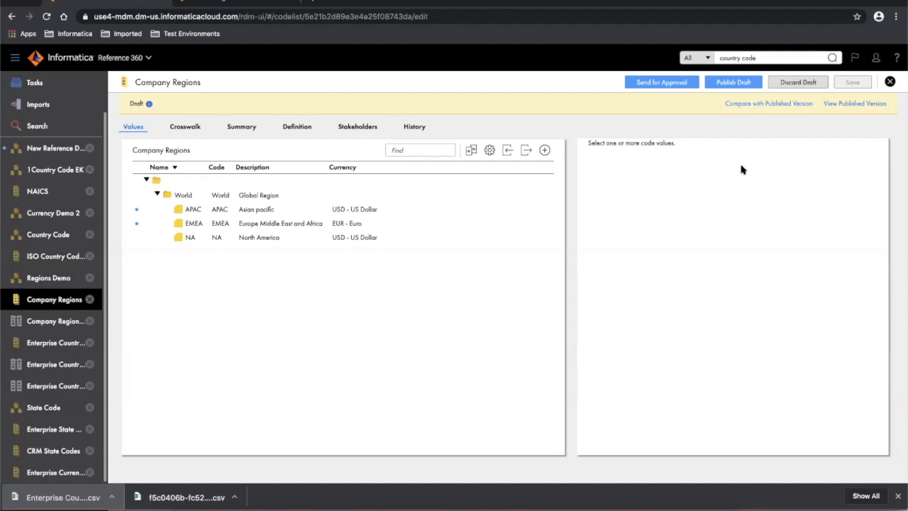
- Fill the approval request: Critical priority, due 01/31/2020, comment 'Please approve adding a new region'
{"action": "left_click", "coordinate": [670, 83]}
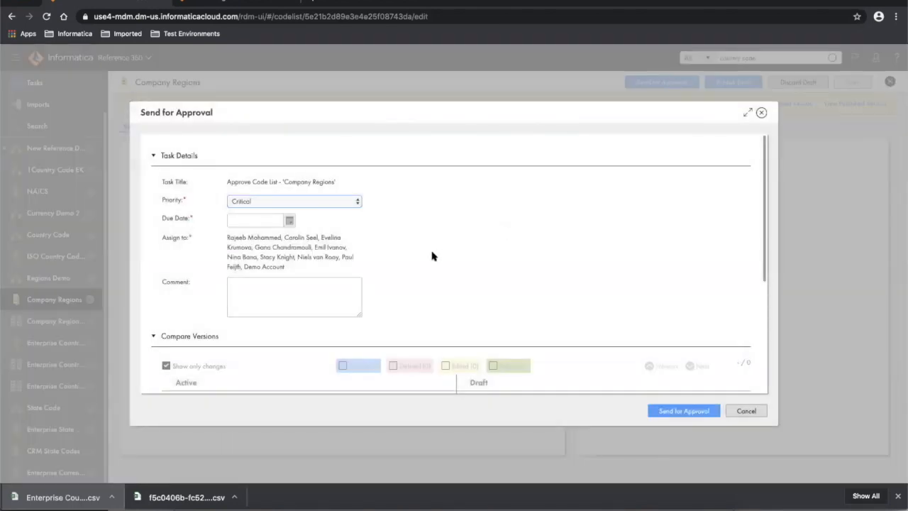
{"action": "scroll", "coordinate": [431, 256], "scroll_direction": "down", "scroll_amount": 5}
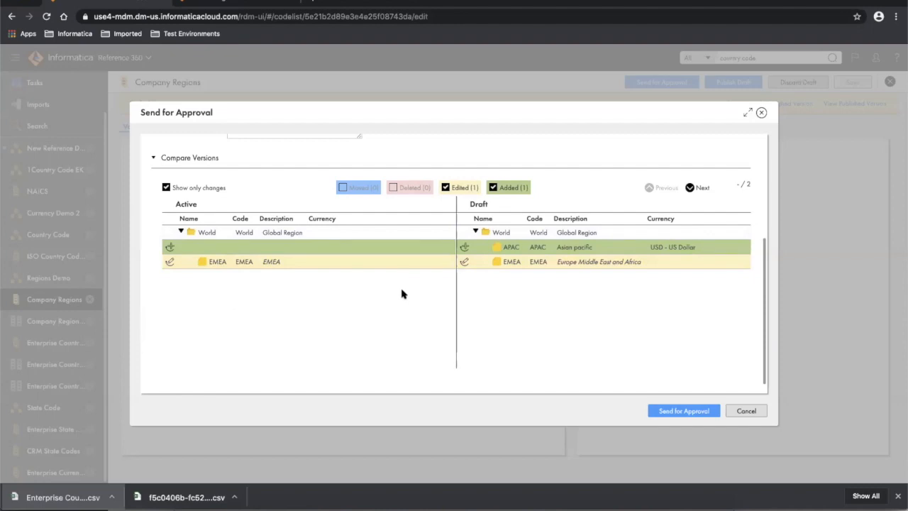
{"action": "scroll", "coordinate": [401, 293], "scroll_direction": "up", "scroll_amount": 5}
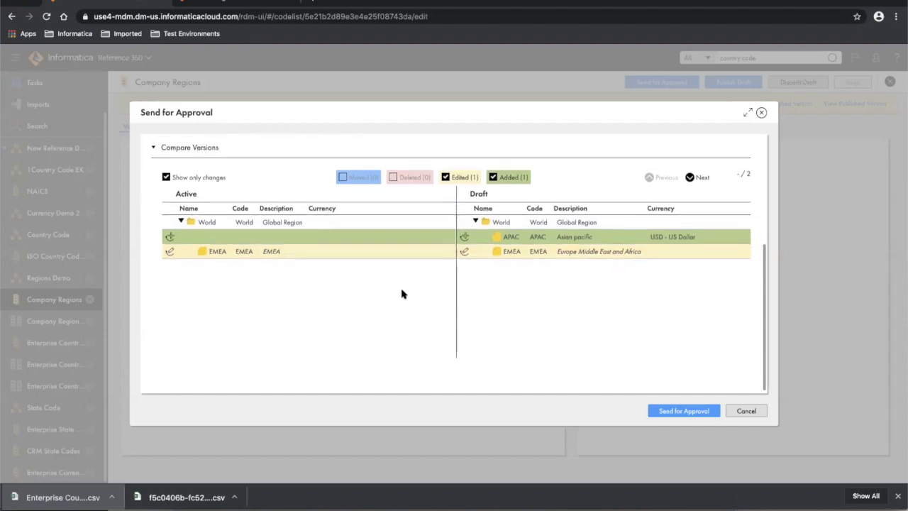
{"action": "scroll", "coordinate": [401, 293], "scroll_direction": "up", "scroll_amount": 1}
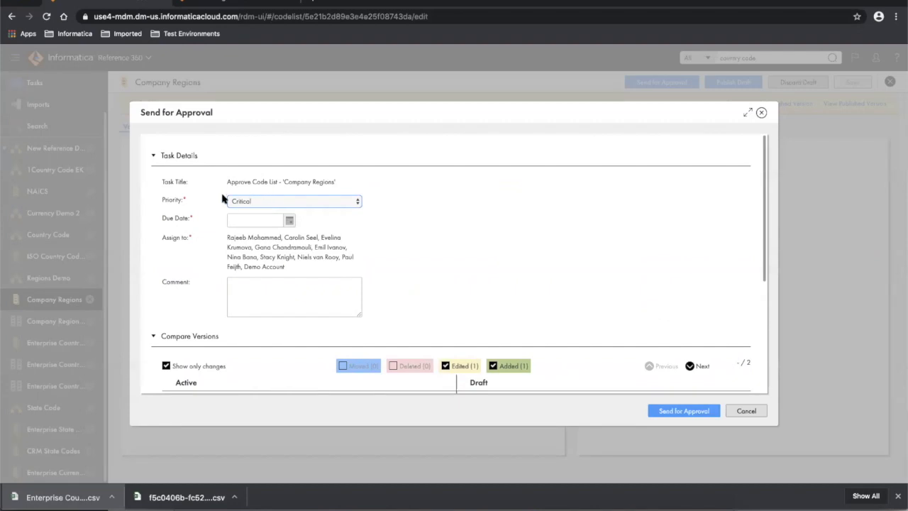
{"action": "left_click", "coordinate": [255, 203]}
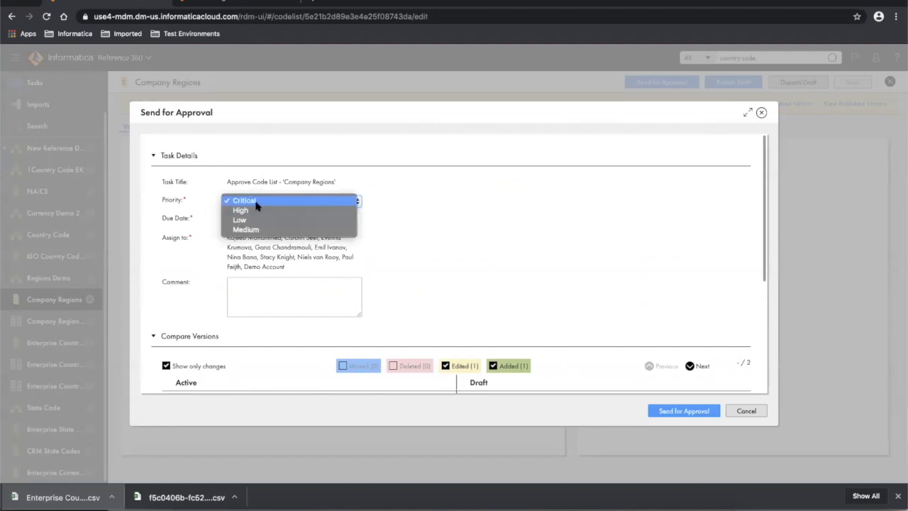
{"action": "left_click", "coordinate": [498, 198]}
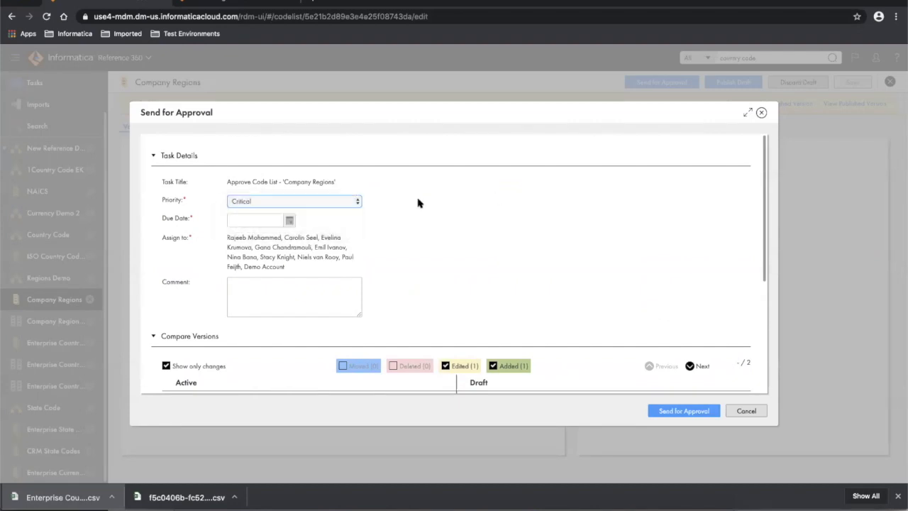
{"action": "left_click", "coordinate": [289, 221]}
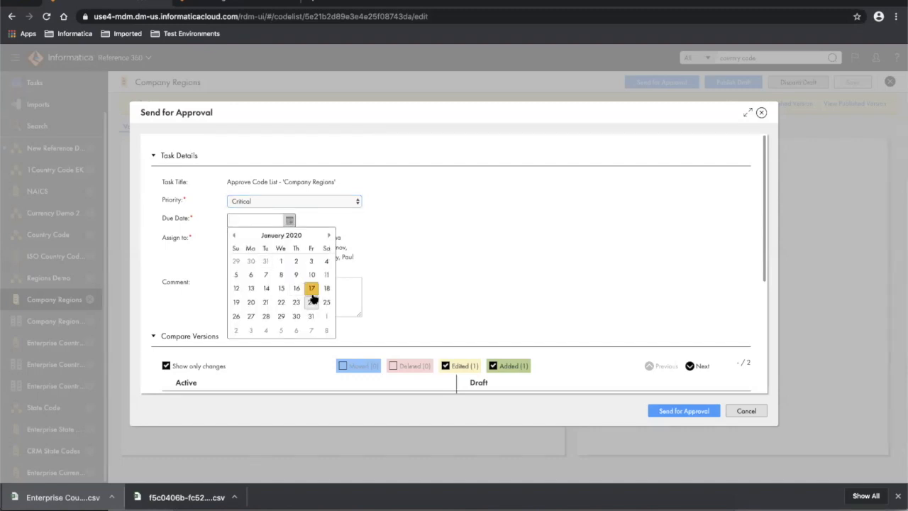
{"action": "left_click", "coordinate": [310, 317]}
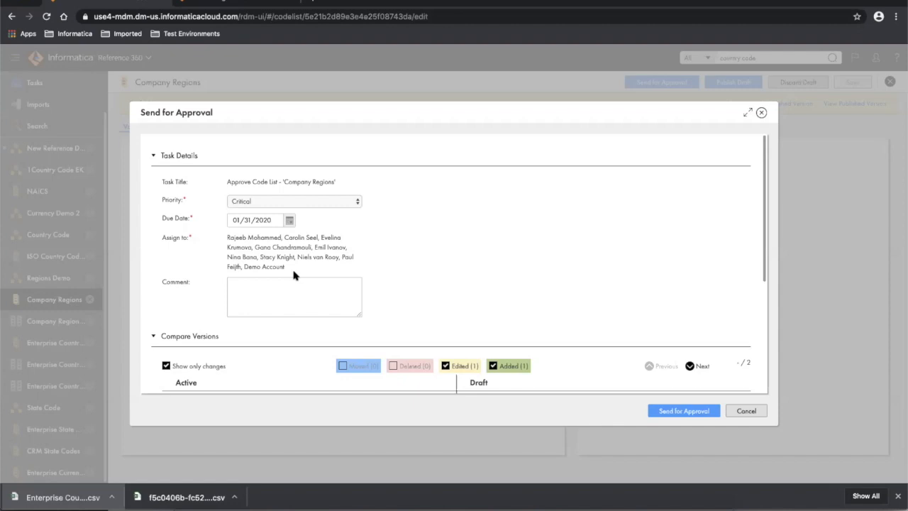
{"action": "left_click", "coordinate": [289, 282]}
{"action": "type", "text": "Please approve adding a new region"}
- Submit the approval request and confirm the published version shows only EMEA and NA under World
{"action": "left_click", "coordinate": [691, 412]}
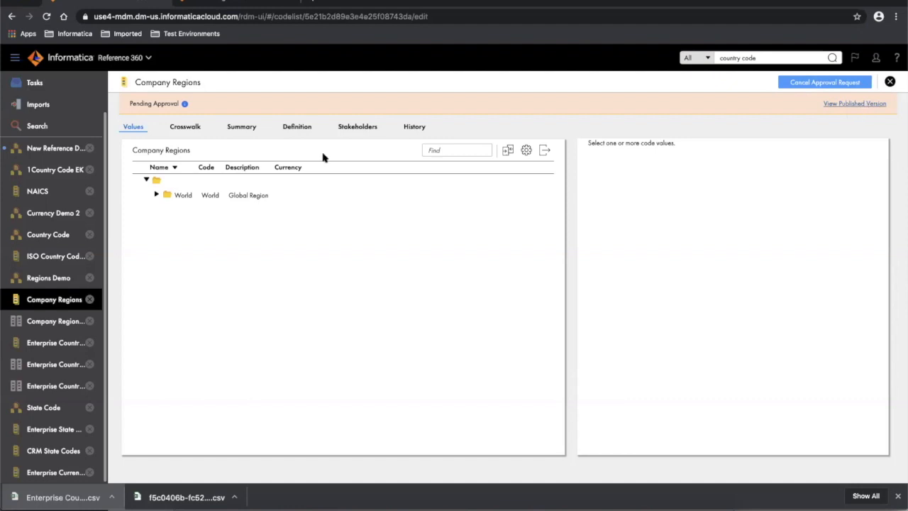
{"action": "left_click", "coordinate": [156, 195]}
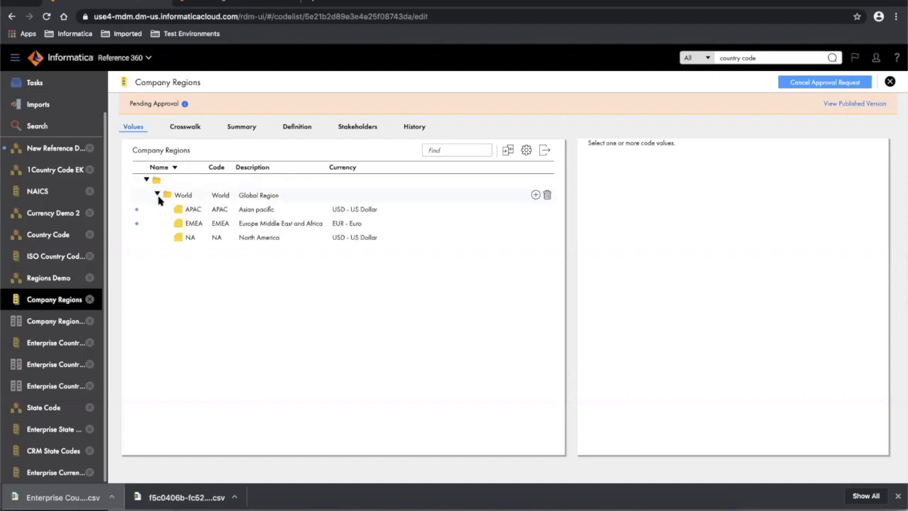
{"action": "left_click", "coordinate": [850, 104]}
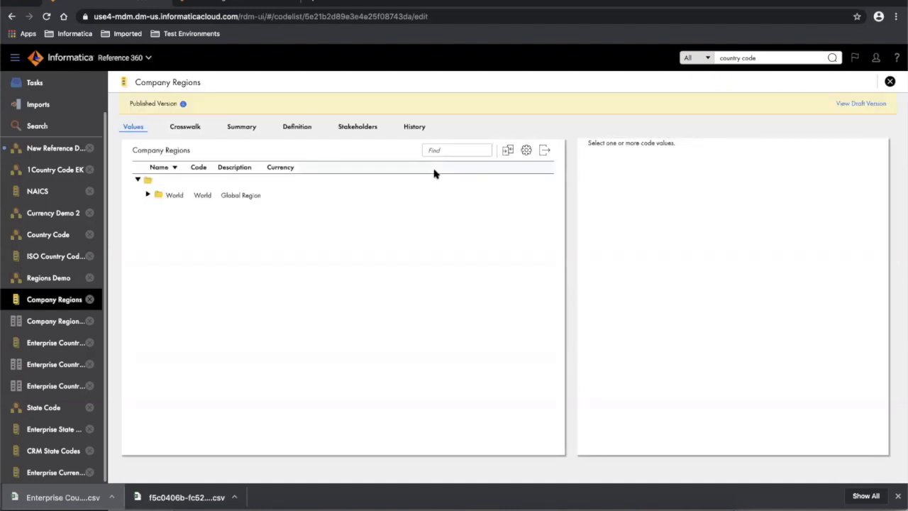
{"action": "left_click", "coordinate": [148, 195]}
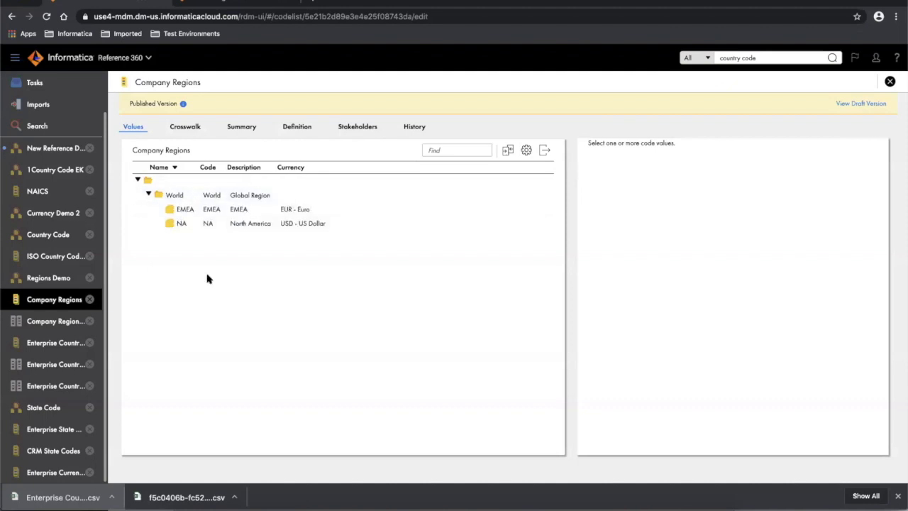
{"action": "scroll", "coordinate": [70, 104], "scroll_direction": "up", "scroll_amount": 2}
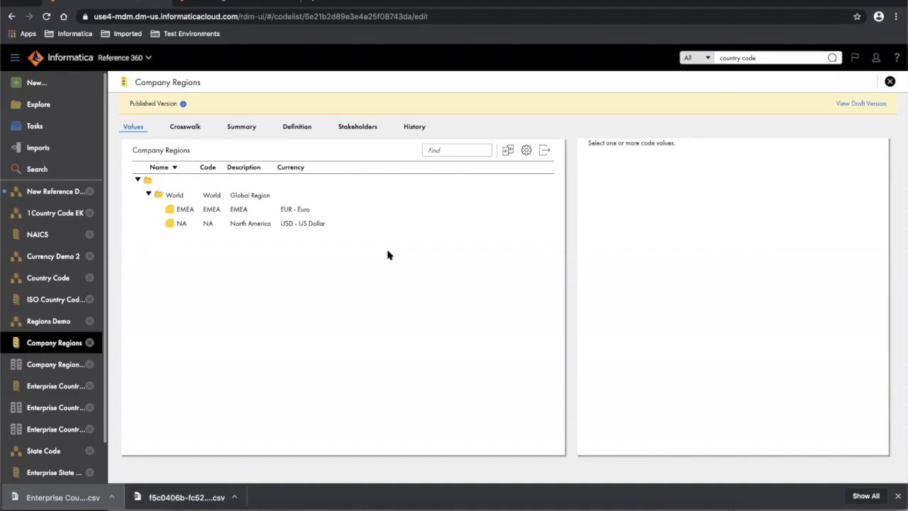
{"action": "key", "text": "ctrl+Left"}
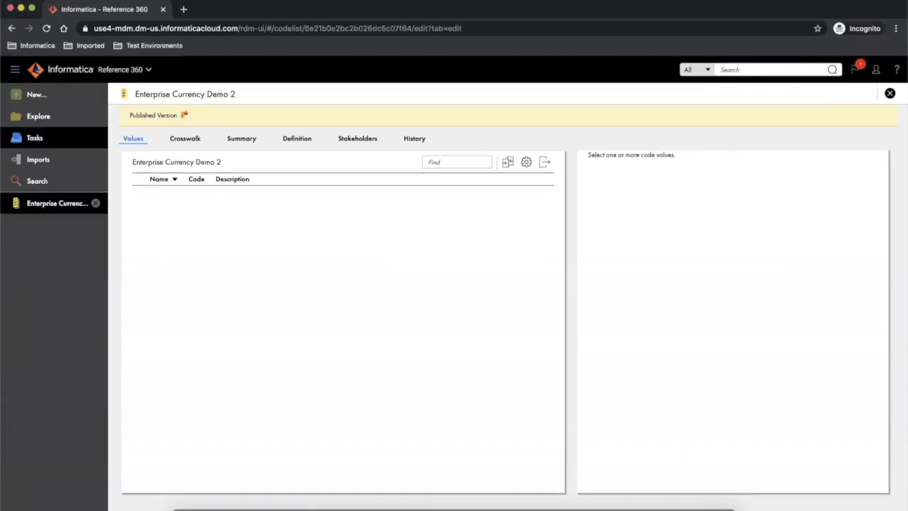
- Open the 'Approve Code List - Company Regions' task to see APAC added and EMEA edited
{"action": "left_click", "coordinate": [34, 119]}
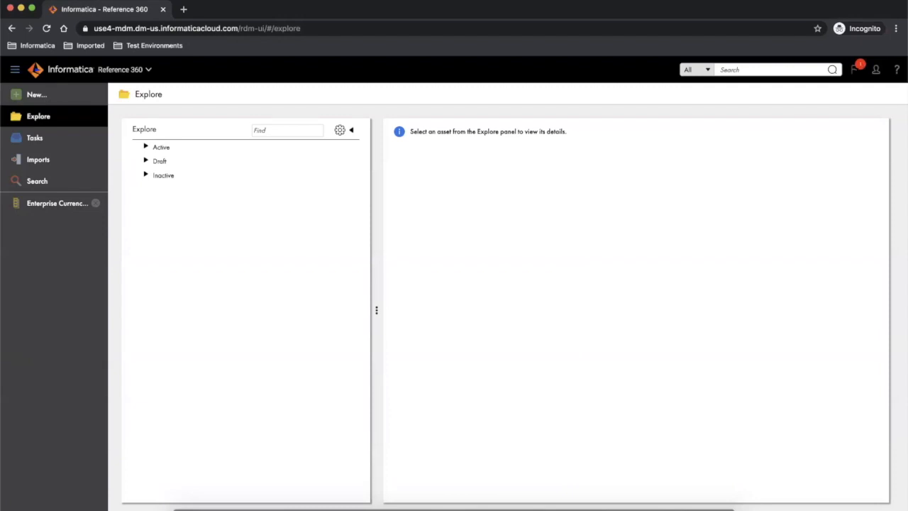
{"action": "left_click", "coordinate": [854, 70]}
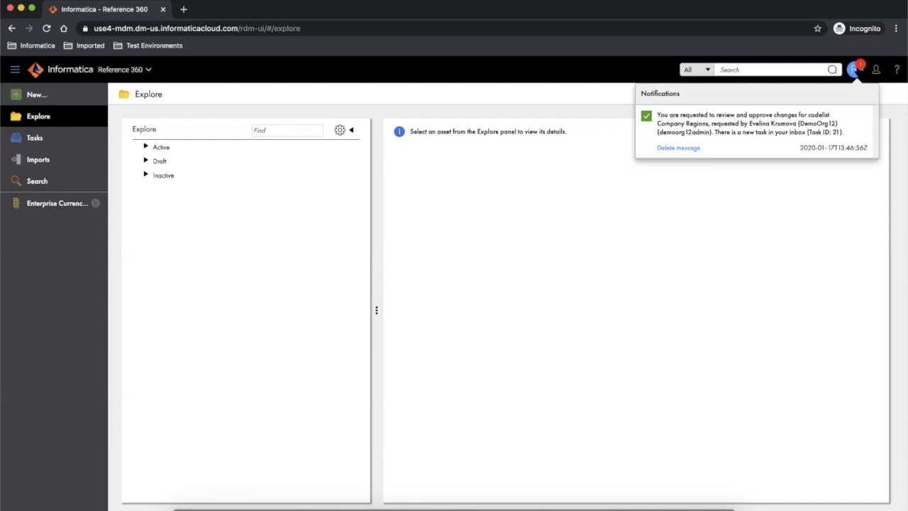
{"action": "left_click", "coordinate": [40, 139]}
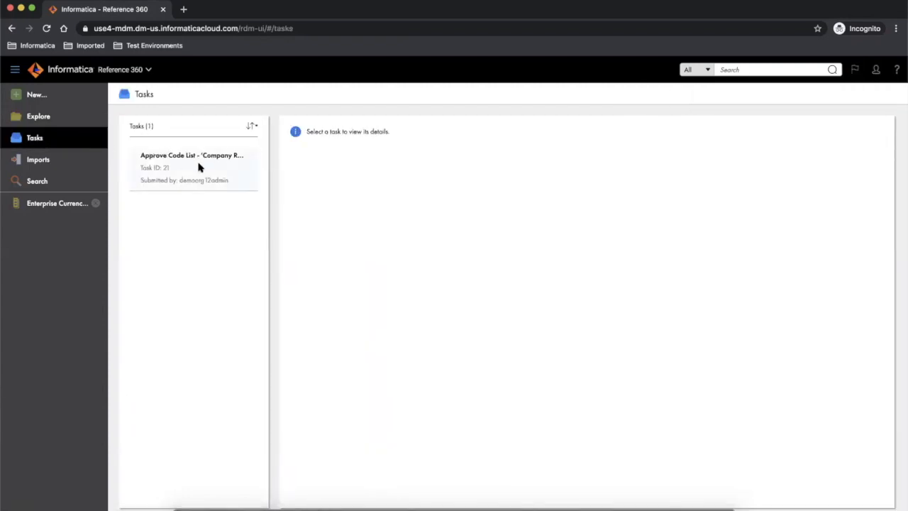
{"action": "left_click", "coordinate": [199, 167]}
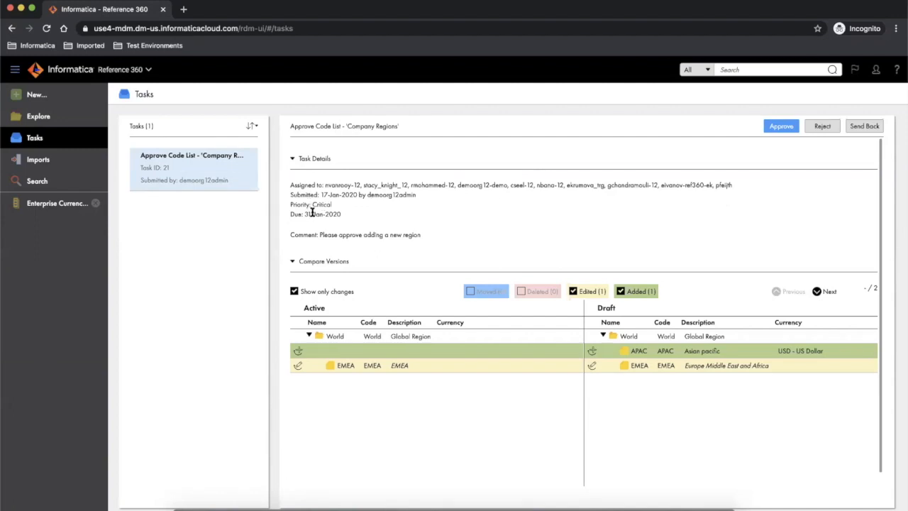
{"action": "scroll", "coordinate": [494, 246], "scroll_direction": "down", "scroll_amount": 1}
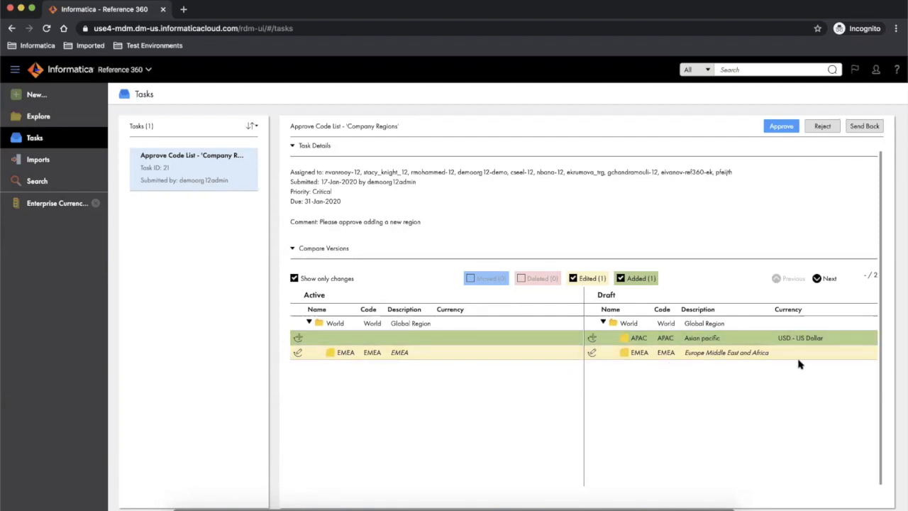
{"action": "left_click", "coordinate": [295, 278]}
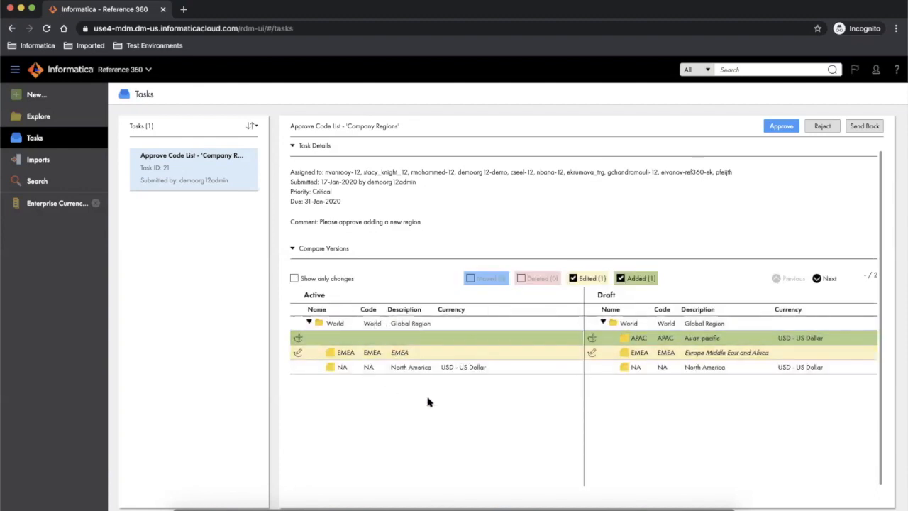
{"action": "left_click", "coordinate": [295, 279]}
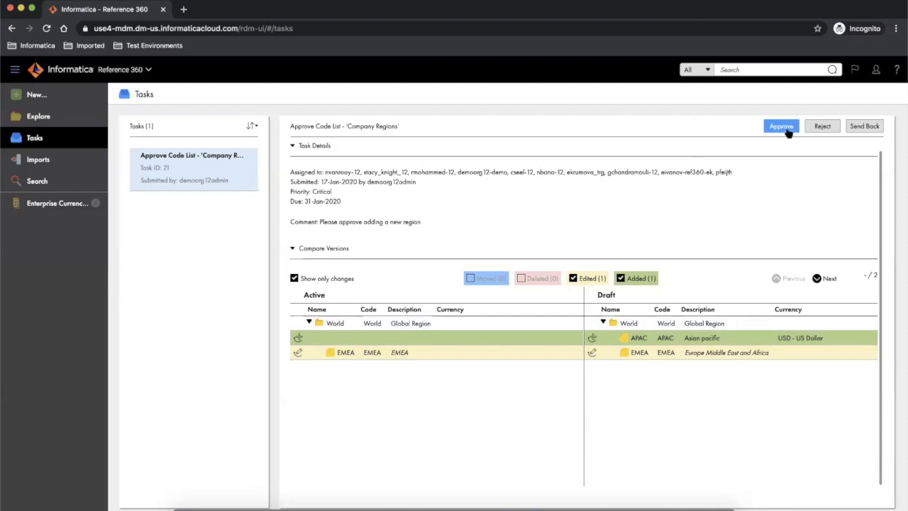
- Send the Company Regions task back with the comment 'Please add also LATAM'
{"action": "left_click", "coordinate": [868, 127]}
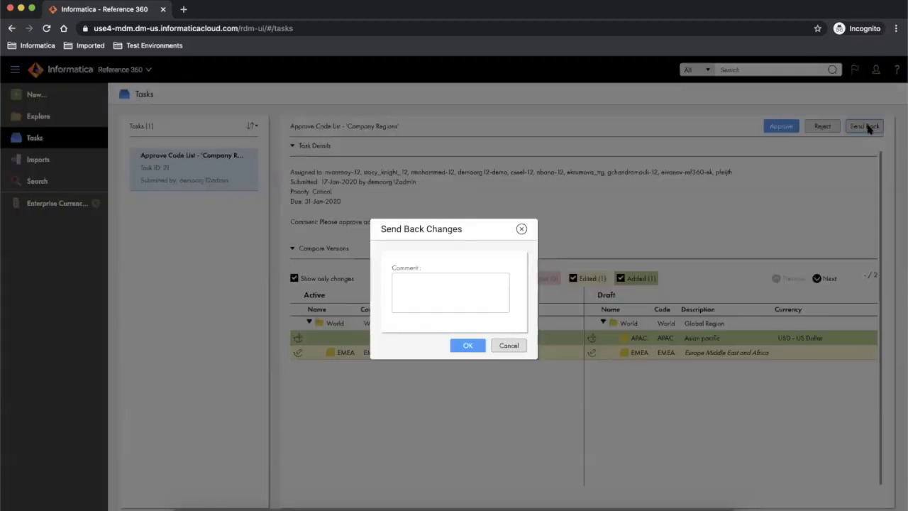
{"action": "left_click", "coordinate": [412, 283]}
{"action": "type", "text": "Please add also "}
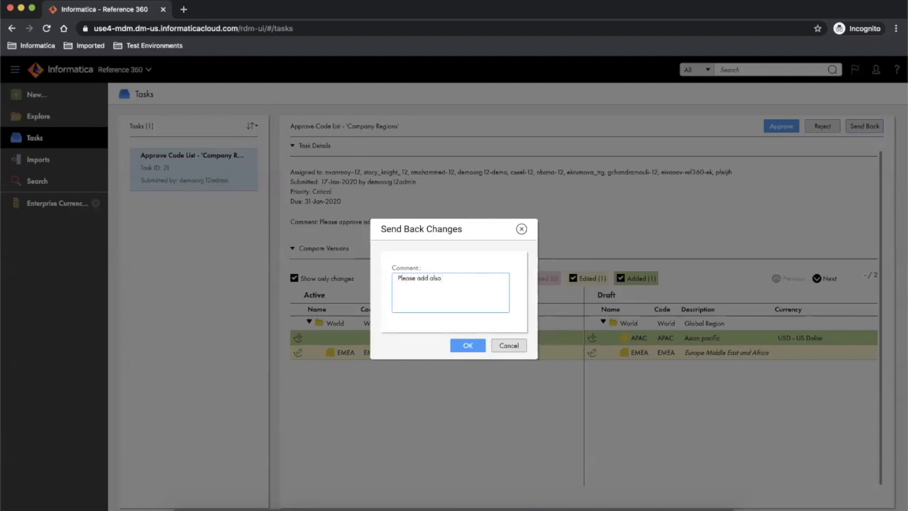
{"action": "type", "text": "LATAM"}
{"action": "left_click", "coordinate": [465, 346]}
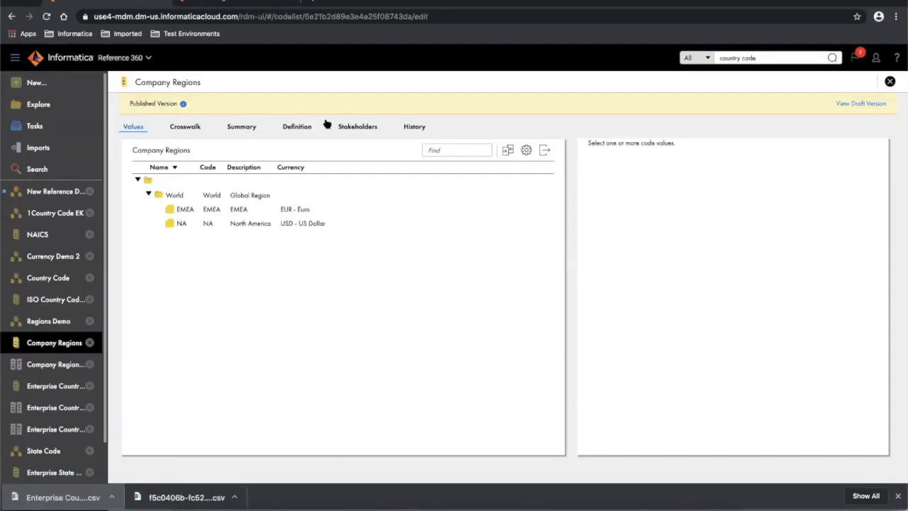
{"action": "left_click", "coordinate": [855, 58]}
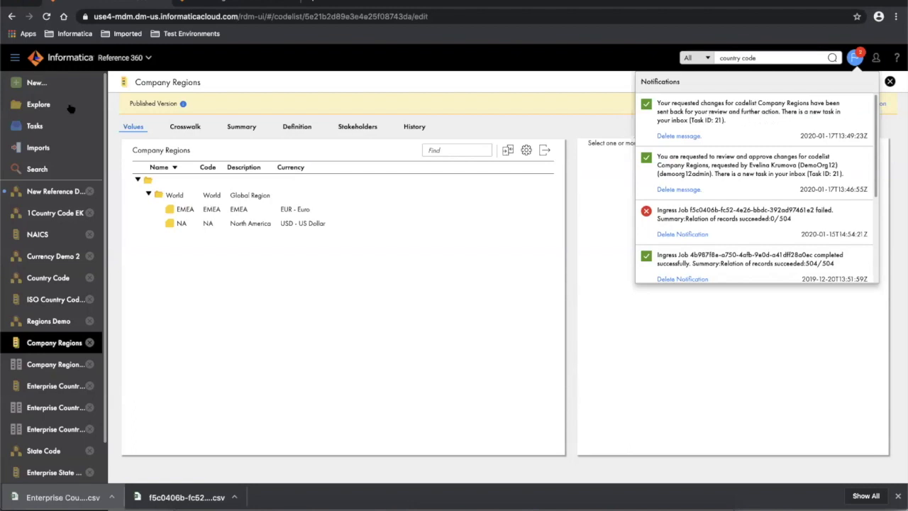
{"action": "left_click", "coordinate": [78, 126]}
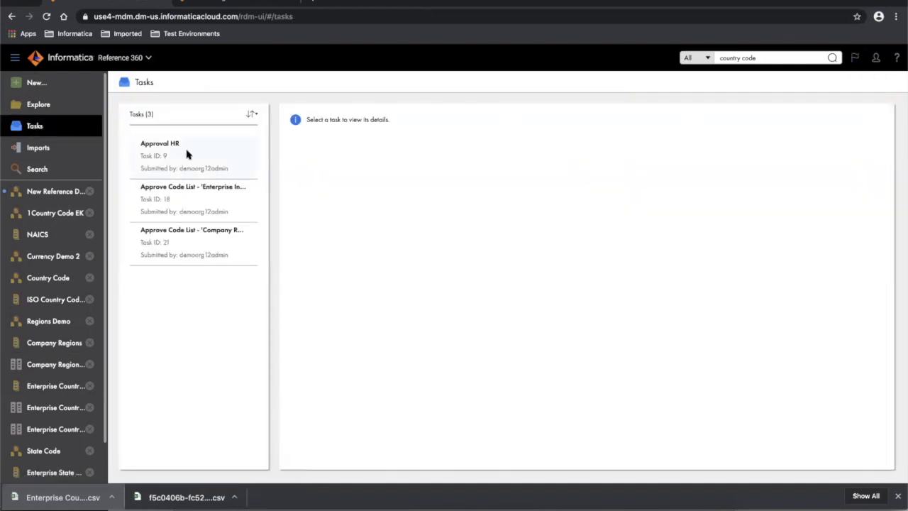
{"action": "left_click", "coordinate": [191, 243]}
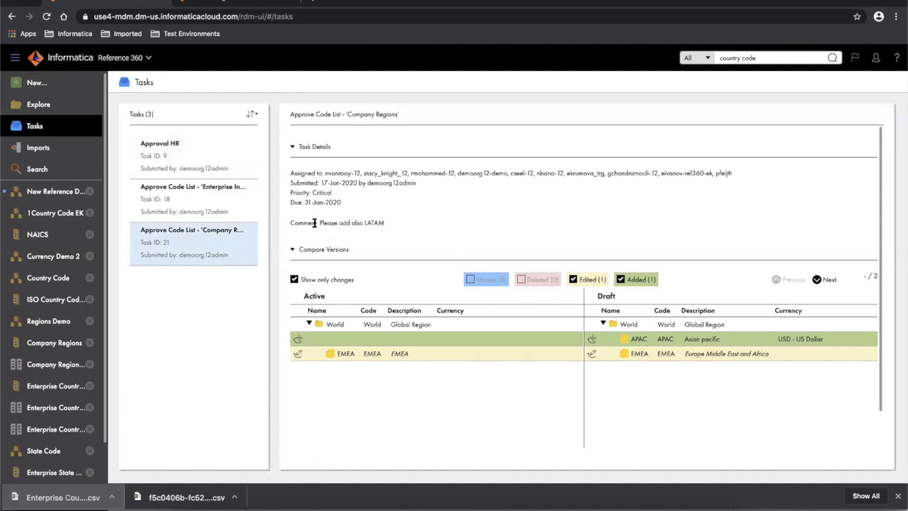
{"action": "left_click_drag", "start_coordinate": [387, 224], "coordinate": [285, 224]}
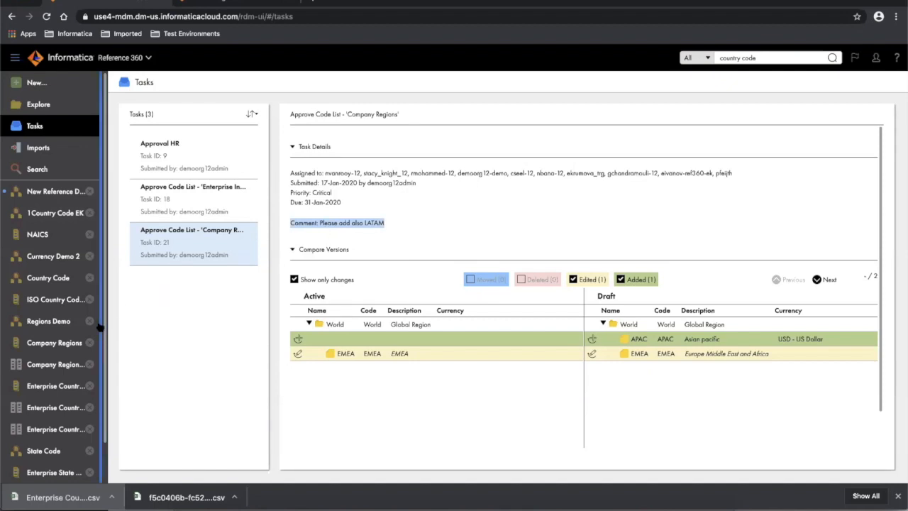
{"action": "scroll", "coordinate": [100, 326], "scroll_direction": "down", "scroll_amount": 1}
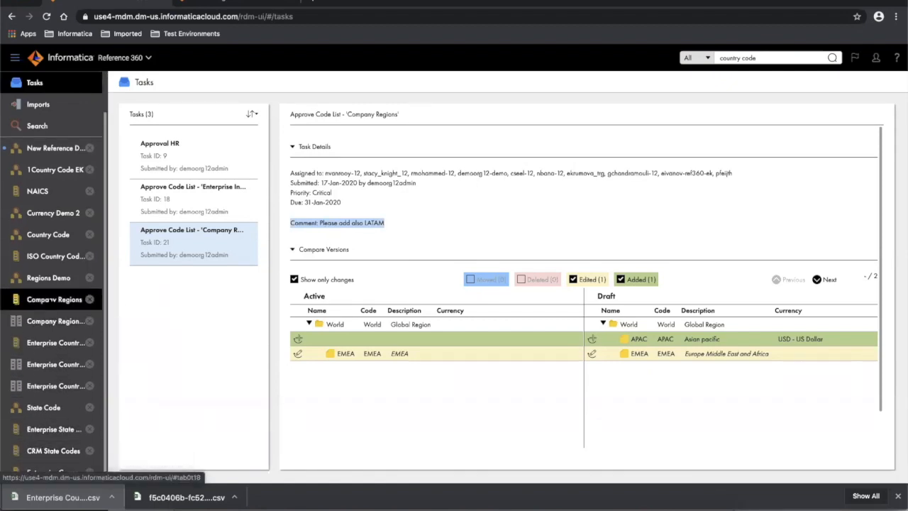
{"action": "left_click", "coordinate": [52, 300]}
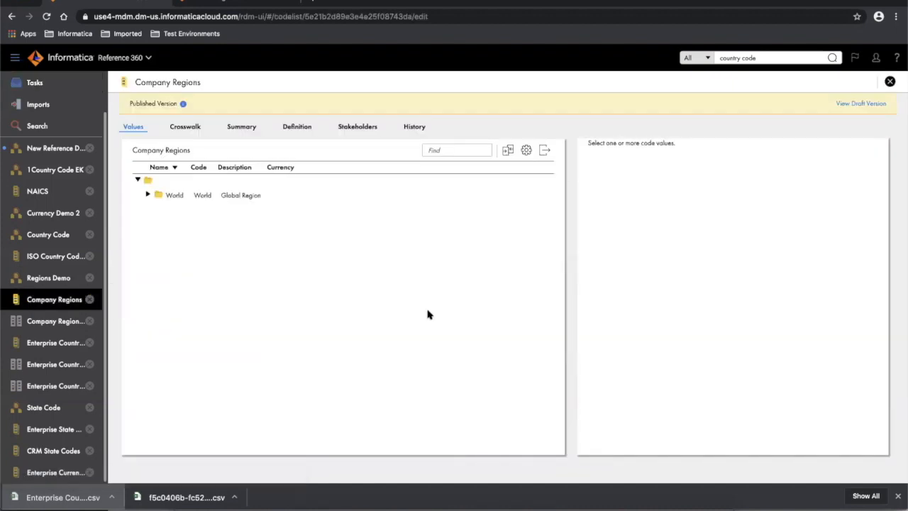
- In the draft, add code value LATAM under World: description 'Latin america', currency USD - US Dollar
{"action": "left_click", "coordinate": [148, 195]}
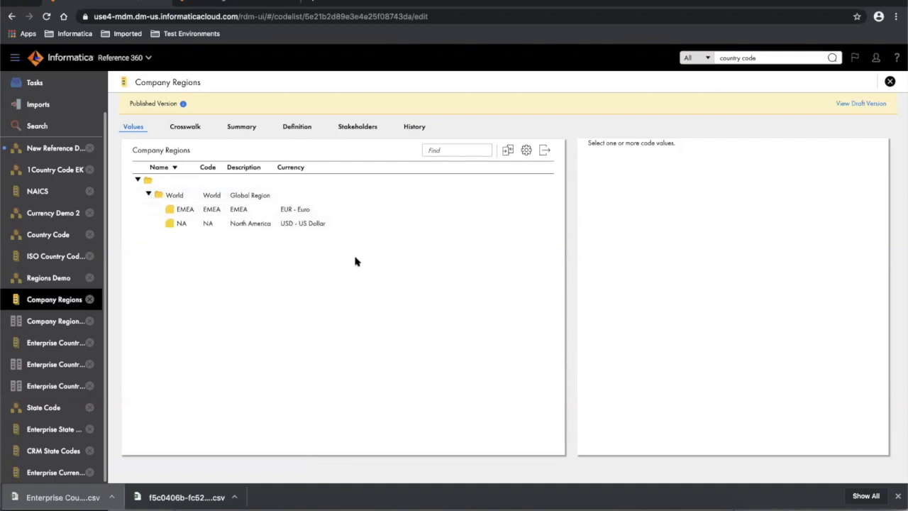
{"action": "left_click", "coordinate": [856, 104]}
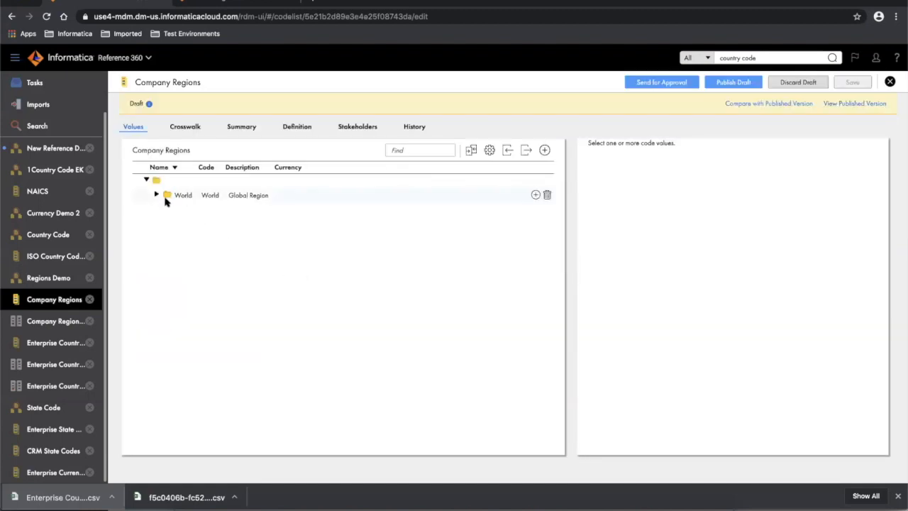
{"action": "left_click", "coordinate": [153, 195]}
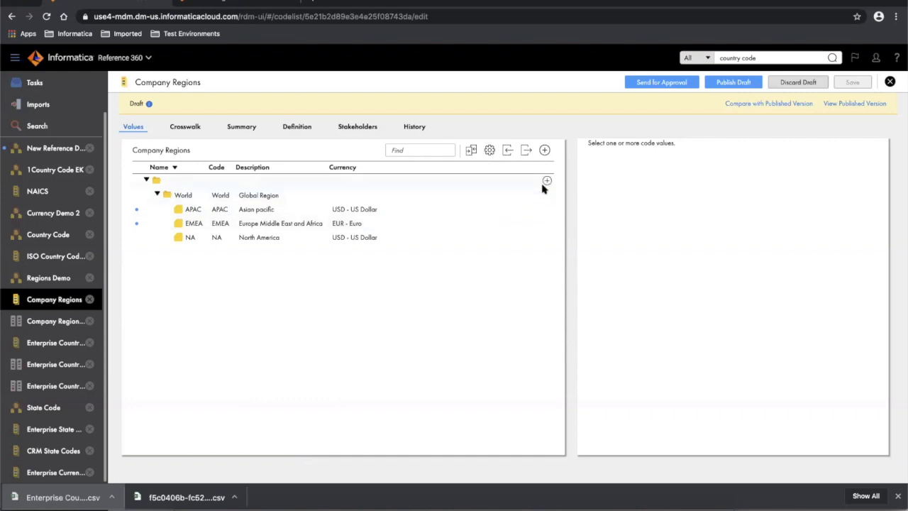
{"action": "left_click", "coordinate": [535, 196]}
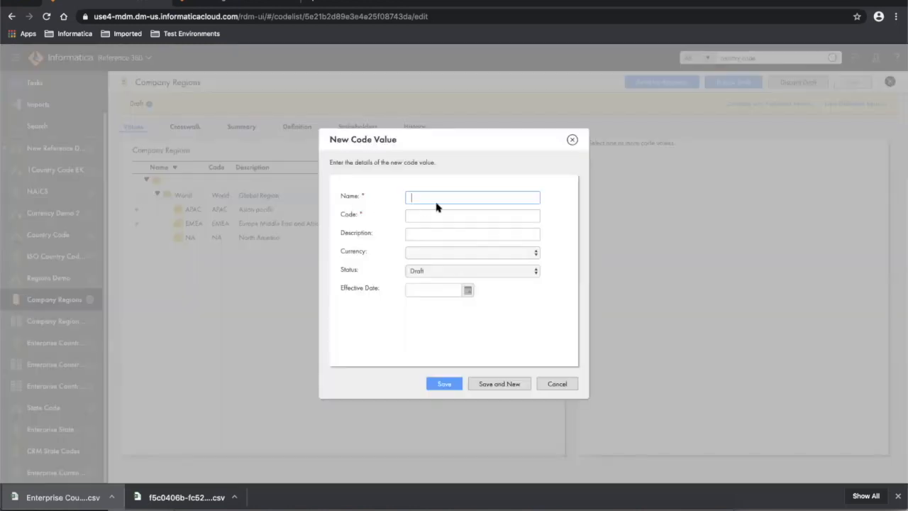
{"action": "type", "text": "LATAM"}
{"action": "key", "text": "Tab"}
{"action": "type", "text": "LATAM"}
{"action": "key", "text": "Tab"}
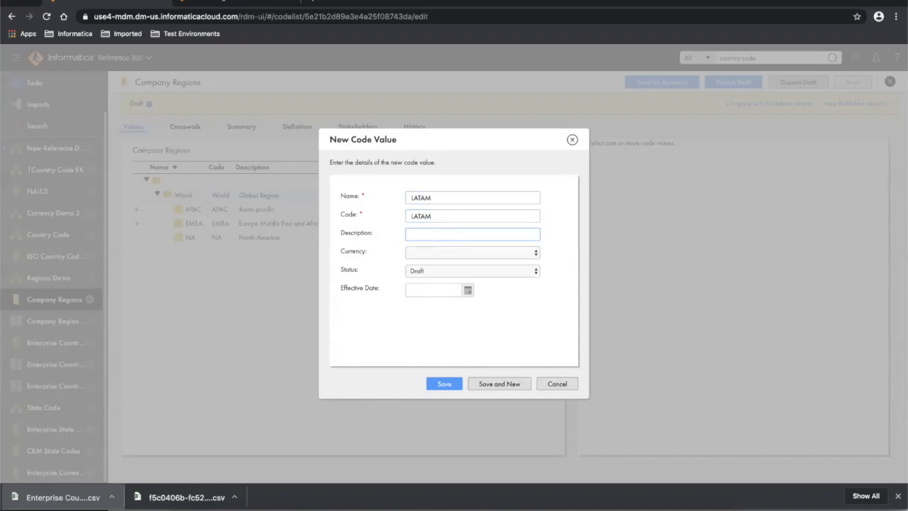
{"action": "type", "text": "Latin america"}
{"action": "left_click", "coordinate": [468, 256]}
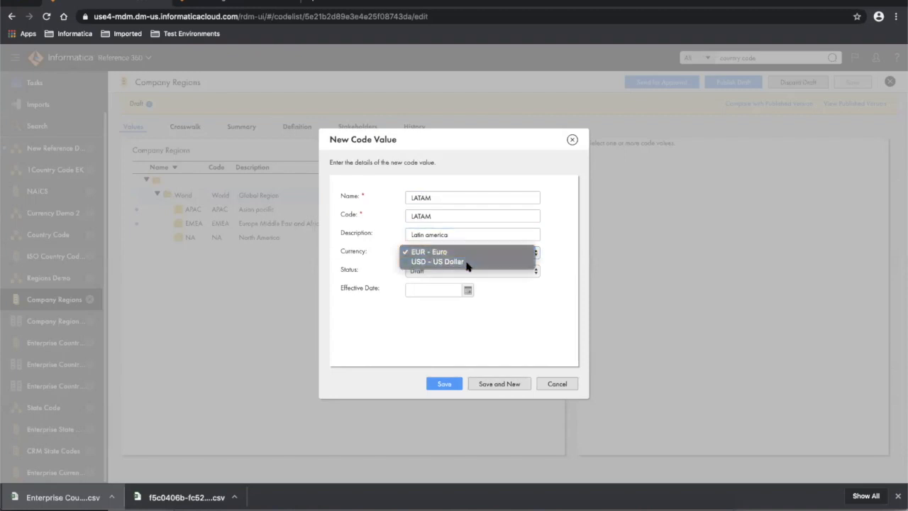
{"action": "left_click", "coordinate": [468, 261]}
{"action": "left_click", "coordinate": [450, 386]}
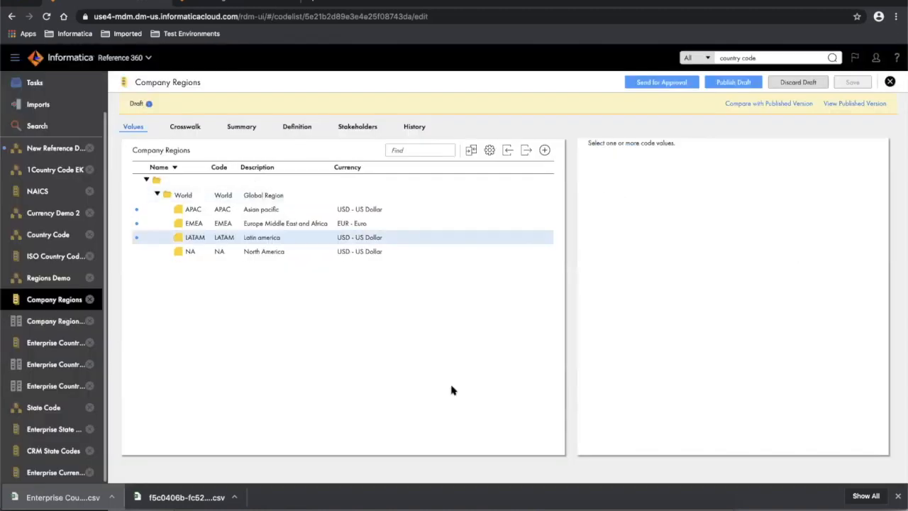
- Compare the draft, then send it for approval due 01/31/2020 with comment 'Added LATAM, please approve'
{"action": "left_click", "coordinate": [471, 151]}
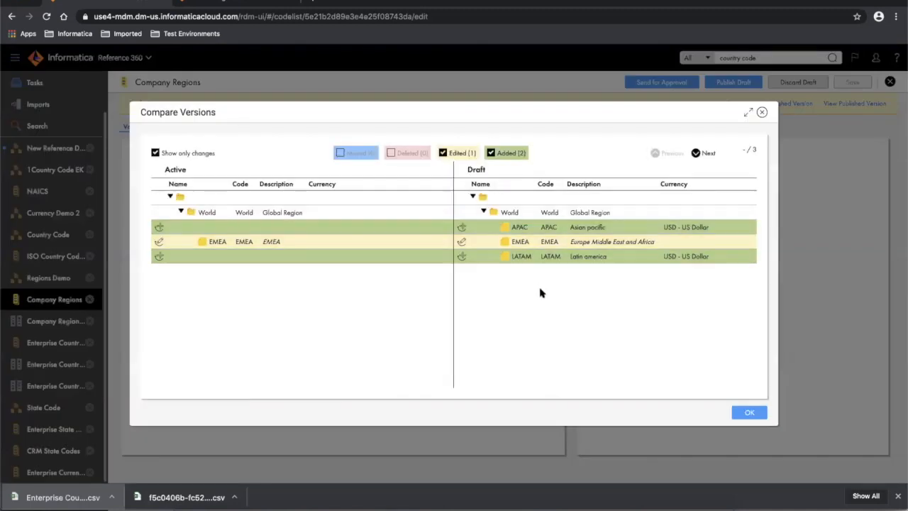
{"action": "left_click", "coordinate": [750, 415]}
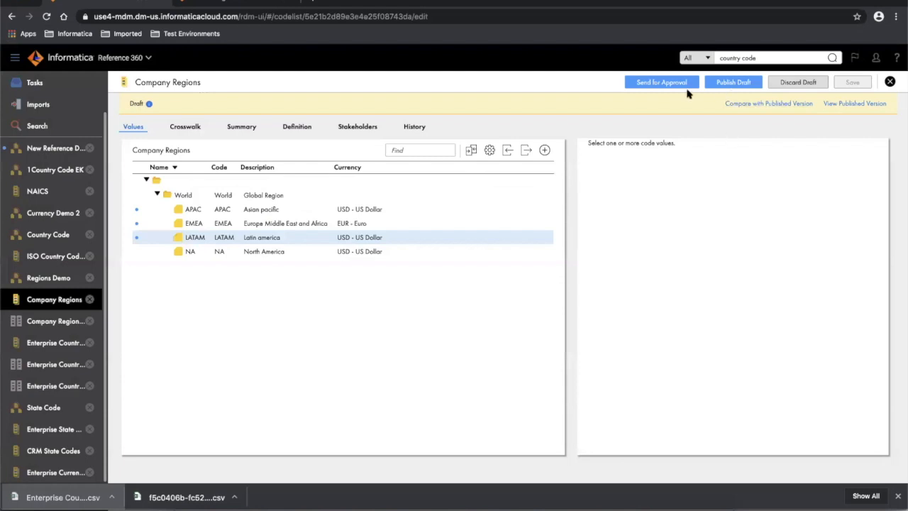
{"action": "left_click", "coordinate": [662, 82]}
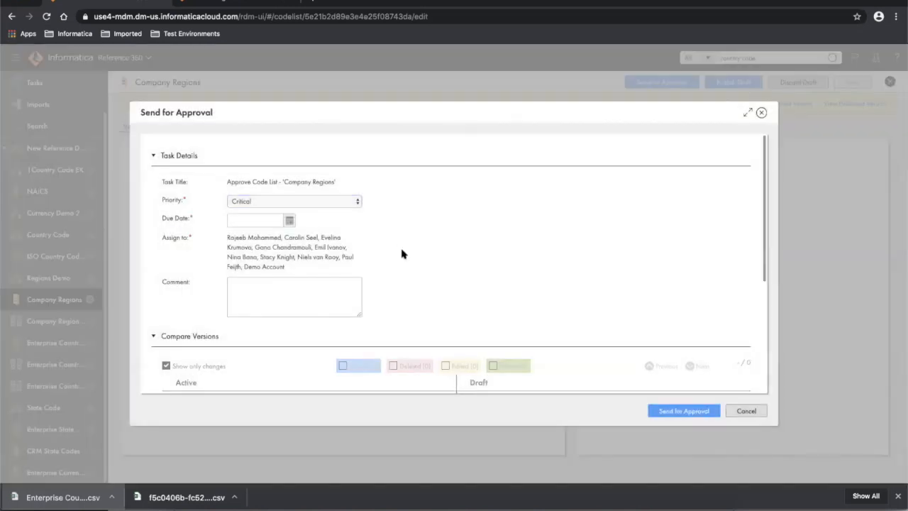
{"action": "left_click", "coordinate": [289, 221]}
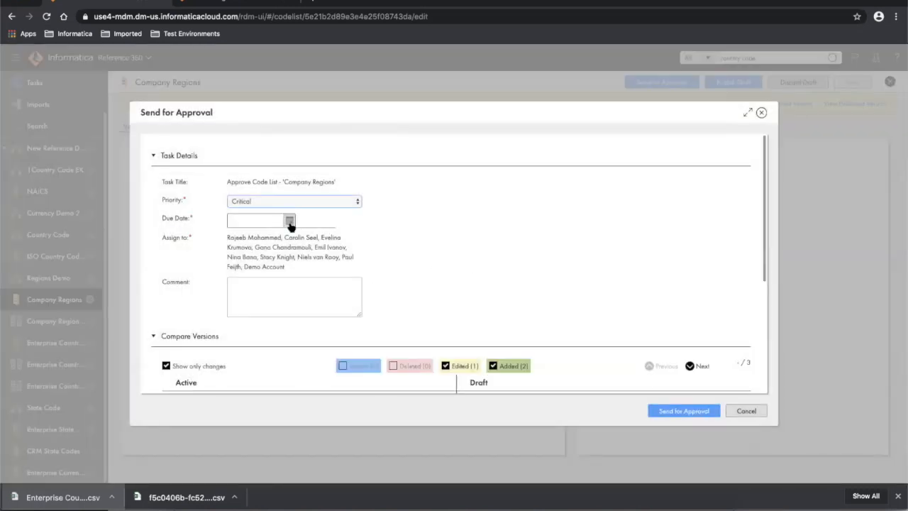
{"action": "left_click", "coordinate": [311, 316]}
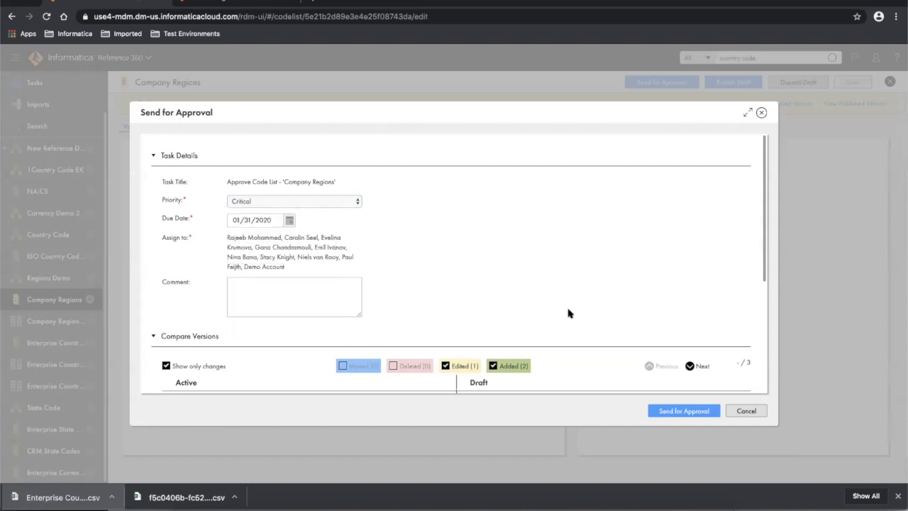
{"action": "left_click", "coordinate": [322, 292]}
{"action": "type", "text": "Added LATAM, please approve"}
{"action": "scroll", "coordinate": [674, 292], "scroll_direction": "down", "scroll_amount": 3}
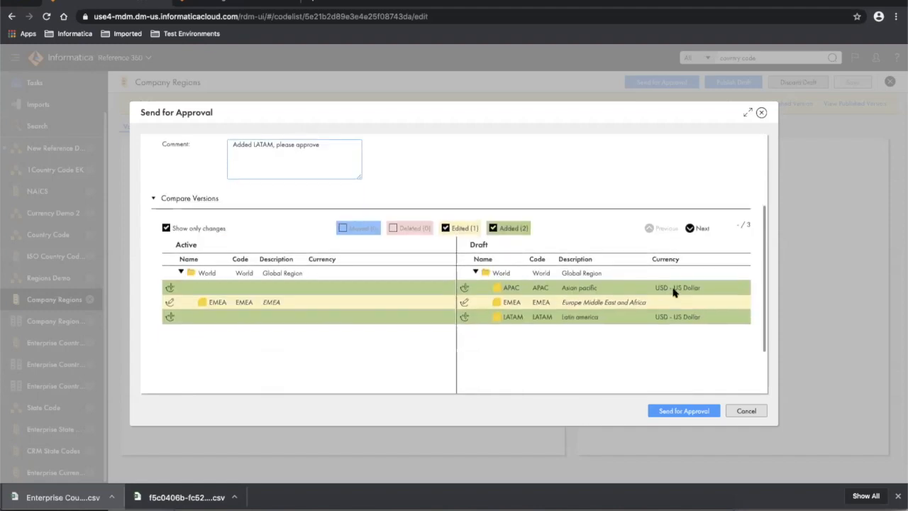
{"action": "left_click", "coordinate": [683, 411]}
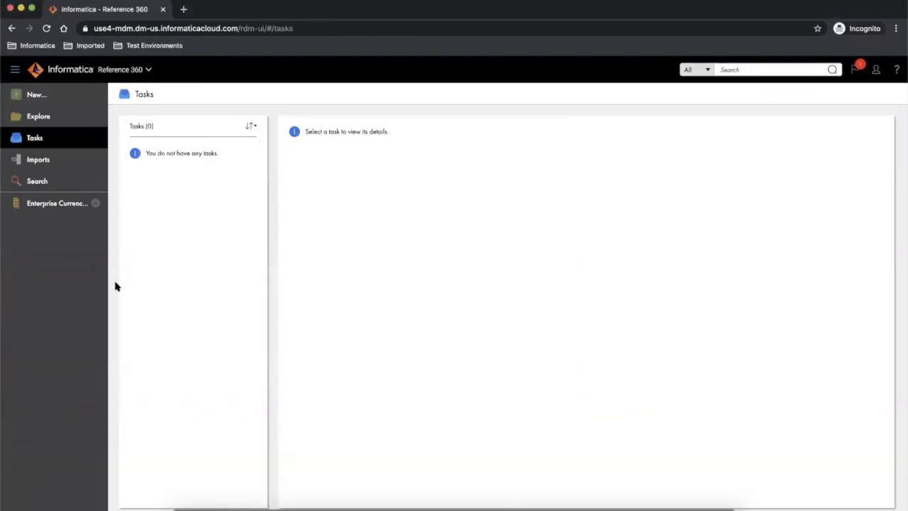
- Approve the Company Regions task with the comment 'Approved', then check notifications
{"action": "left_click", "coordinate": [37, 118]}
{"action": "left_click", "coordinate": [93, 137]}
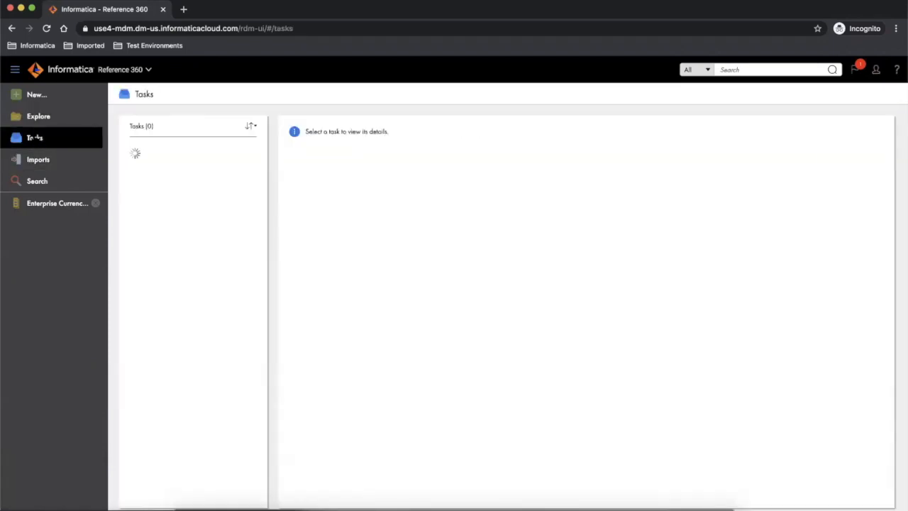
{"action": "left_click", "coordinate": [178, 175]}
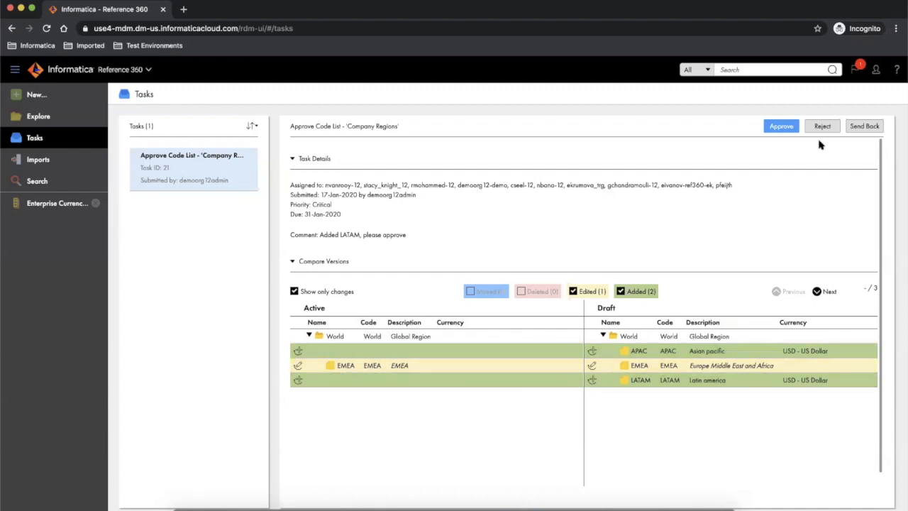
{"action": "left_click", "coordinate": [780, 127]}
{"action": "left_click", "coordinate": [423, 289]}
{"action": "type", "text": "Approved"}
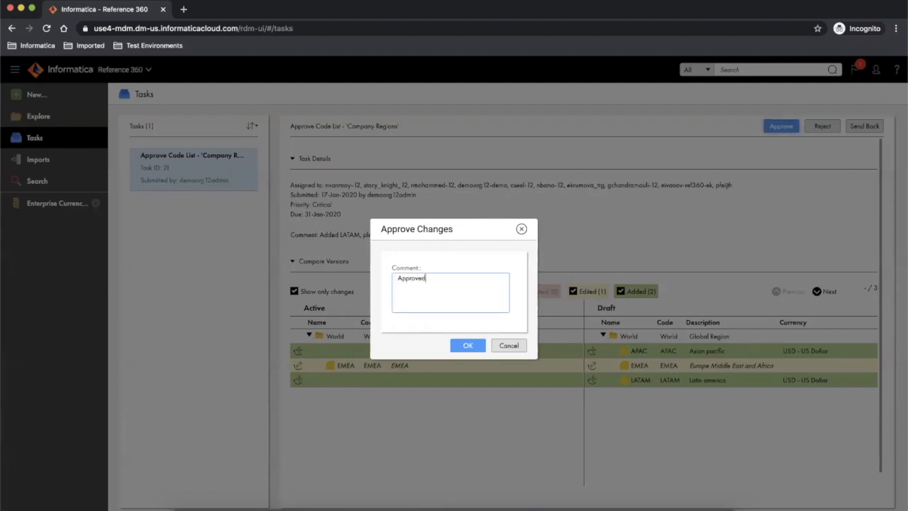
{"action": "left_click", "coordinate": [466, 346]}
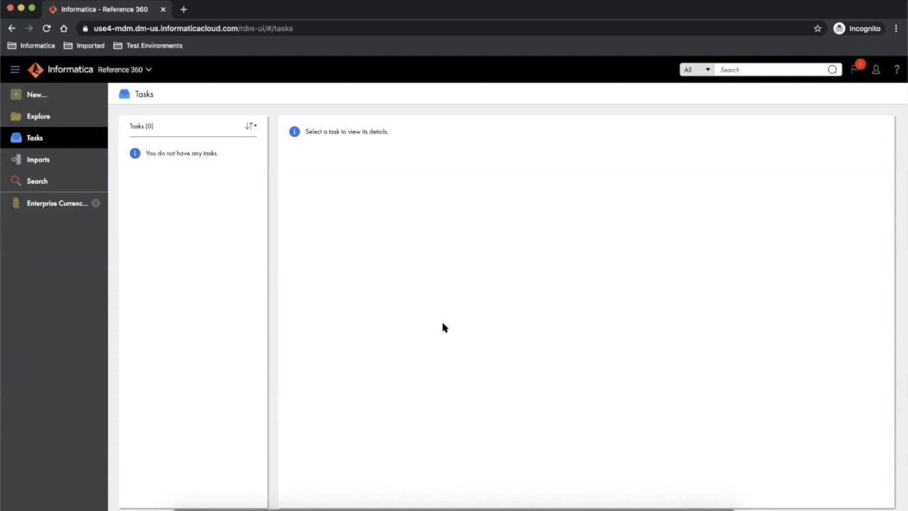
{"action": "left_click", "coordinate": [855, 69]}
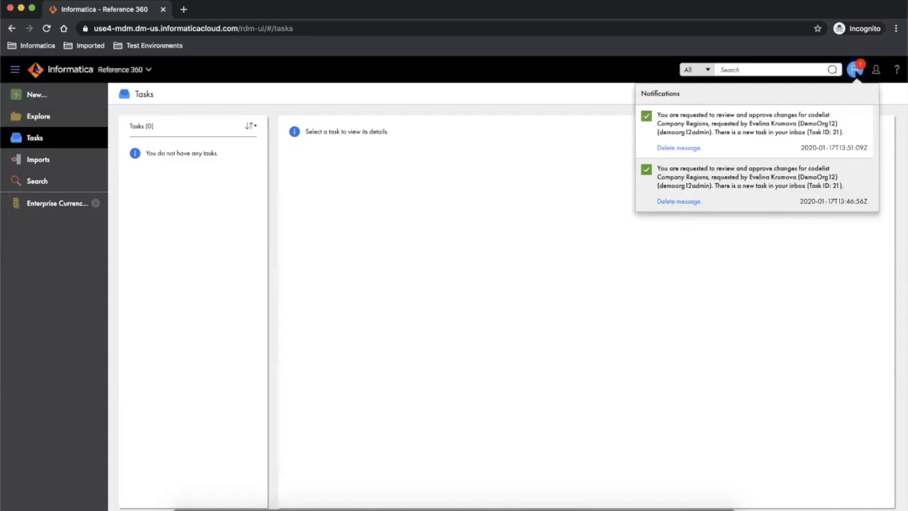
{"action": "left_click", "coordinate": [855, 70]}
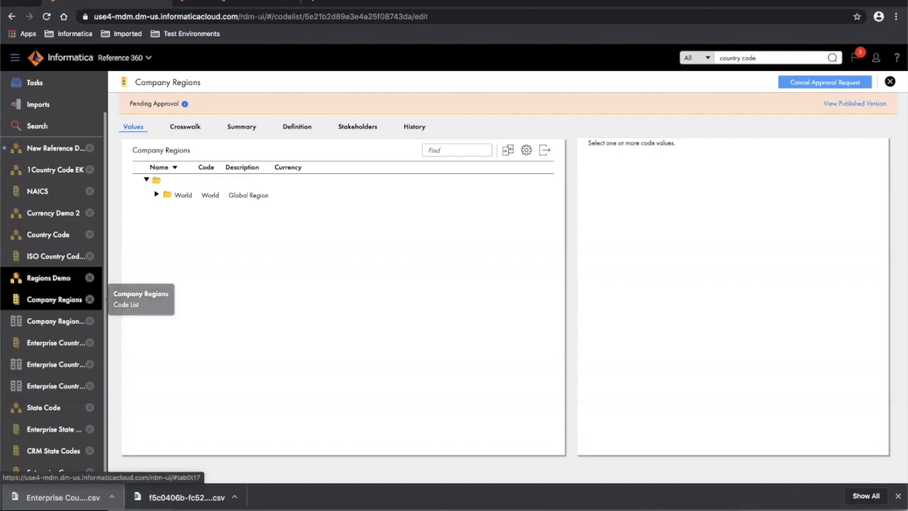
- Open Company Regions and expand World to show APAC, EMEA, LATAM and NA
{"action": "left_click", "coordinate": [55, 299]}
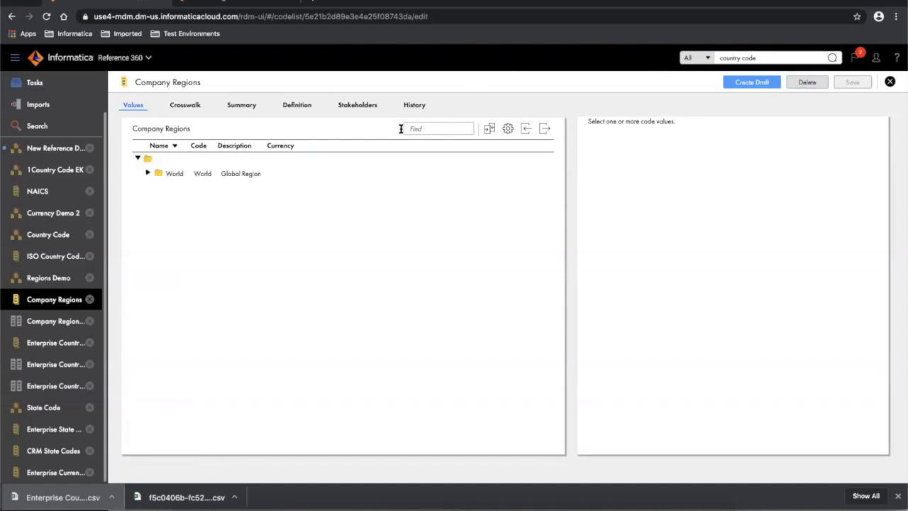
{"action": "left_click", "coordinate": [148, 174]}
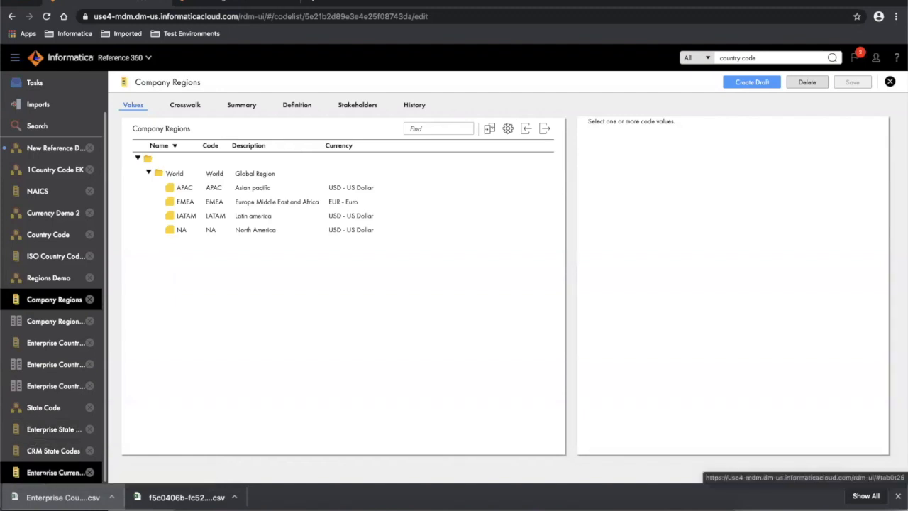
- Create a draft of Enterprise Currency Demo 2 and download its Import Values template CSV
{"action": "left_click", "coordinate": [43, 473]}
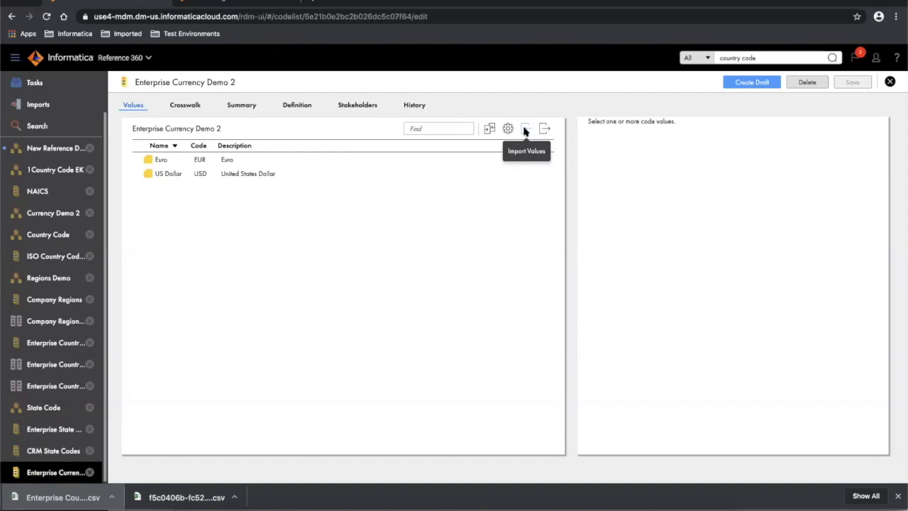
{"action": "left_click", "coordinate": [752, 82]}
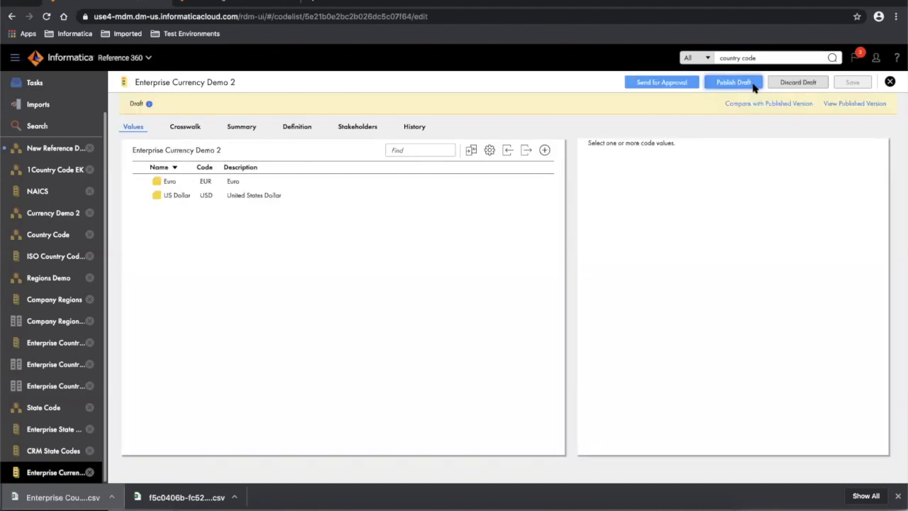
{"action": "left_click", "coordinate": [506, 149]}
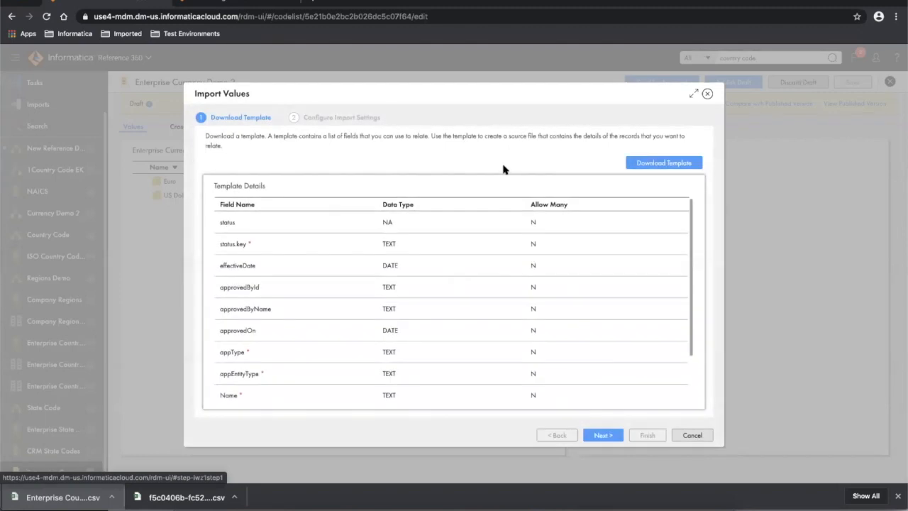
{"action": "left_click", "coordinate": [672, 164]}
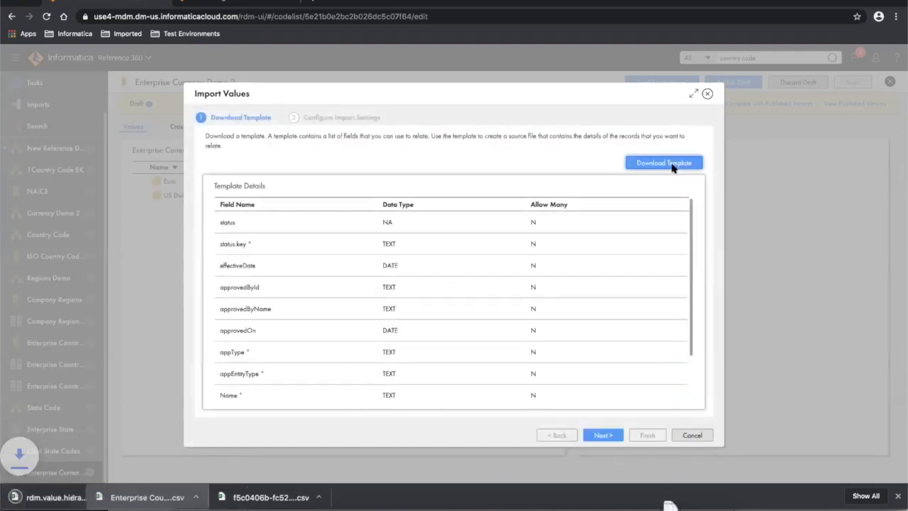
- Open the template and split rows 1–2 into columns on commas using Text to Columns
{"action": "left_click", "coordinate": [47, 498]}
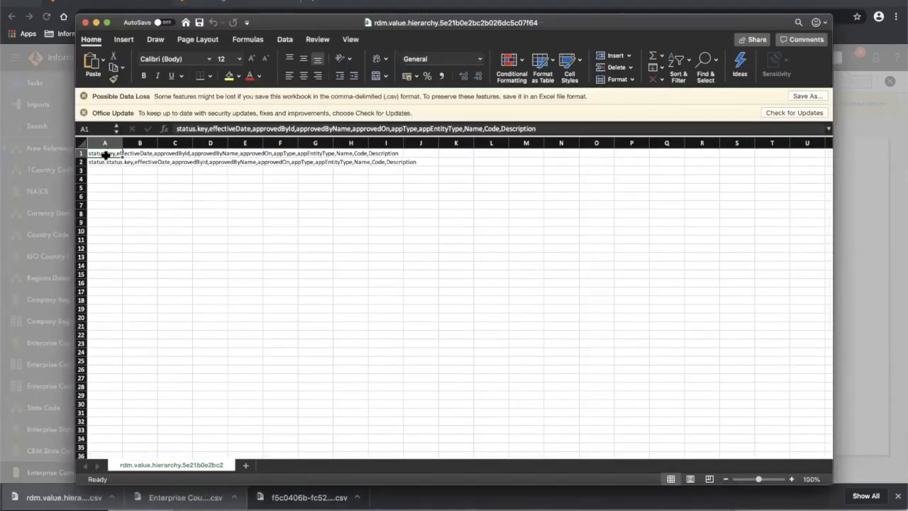
{"action": "left_click_drag", "start_coordinate": [105, 153], "coordinate": [106, 162]}
{"action": "left_click", "coordinate": [286, 40]}
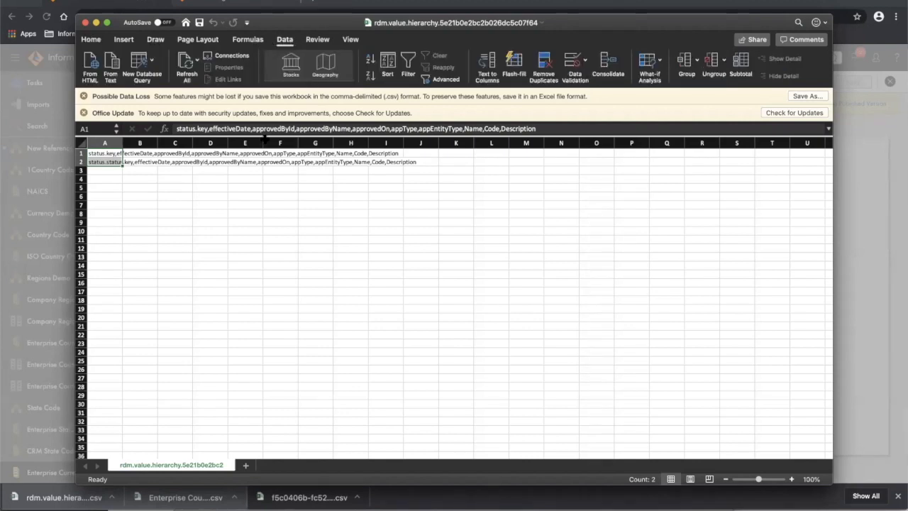
{"action": "left_click", "coordinate": [486, 63]}
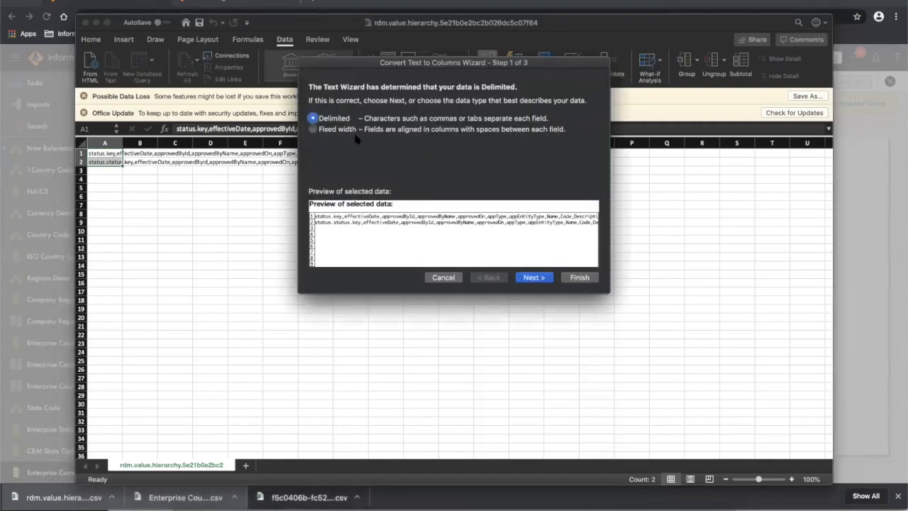
{"action": "left_click", "coordinate": [534, 277]}
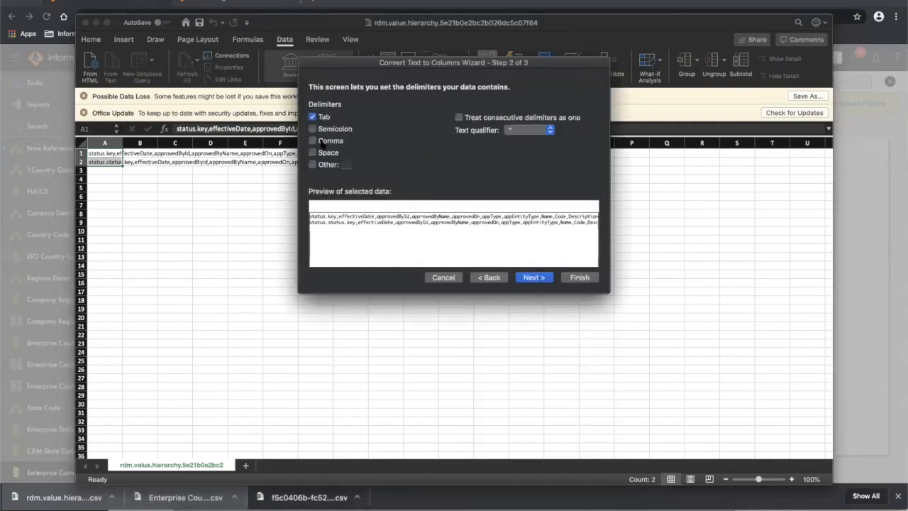
{"action": "left_click", "coordinate": [313, 129]}
{"action": "left_click", "coordinate": [312, 140]}
{"action": "left_click", "coordinate": [312, 129]}
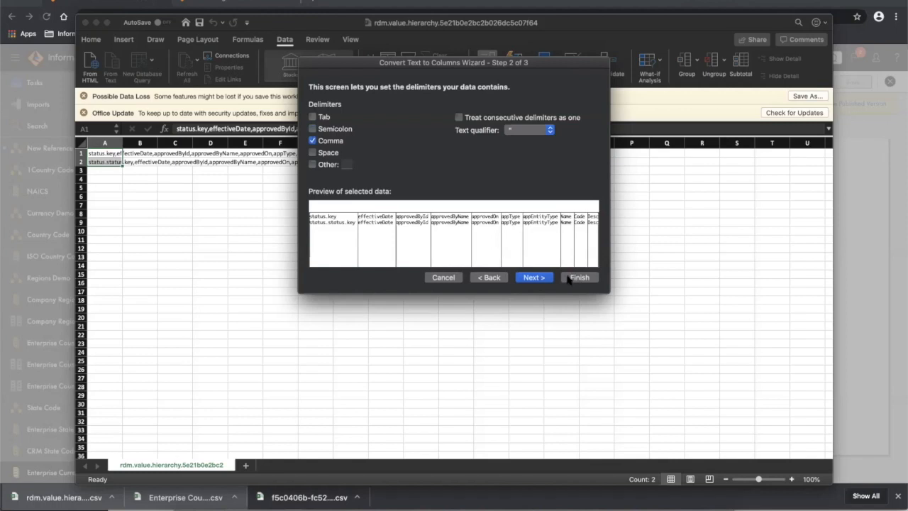
{"action": "left_click", "coordinate": [534, 277]}
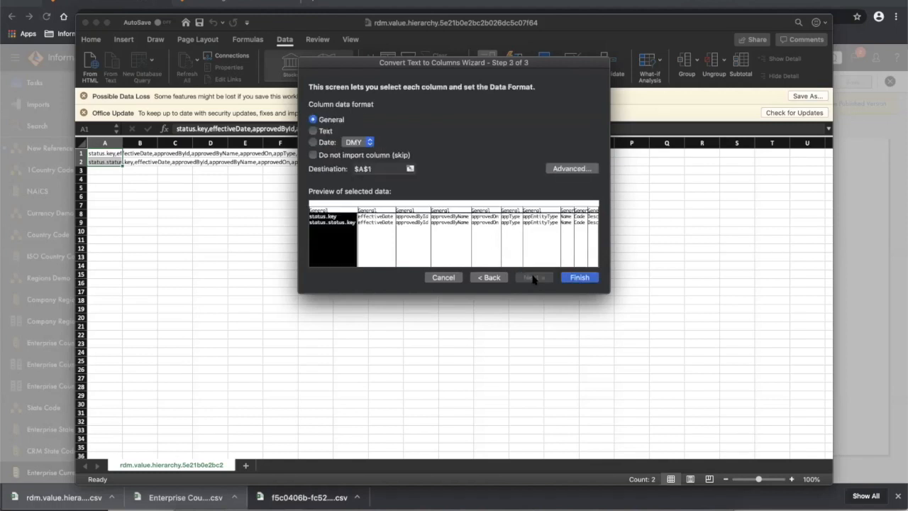
{"action": "left_click", "coordinate": [580, 277]}
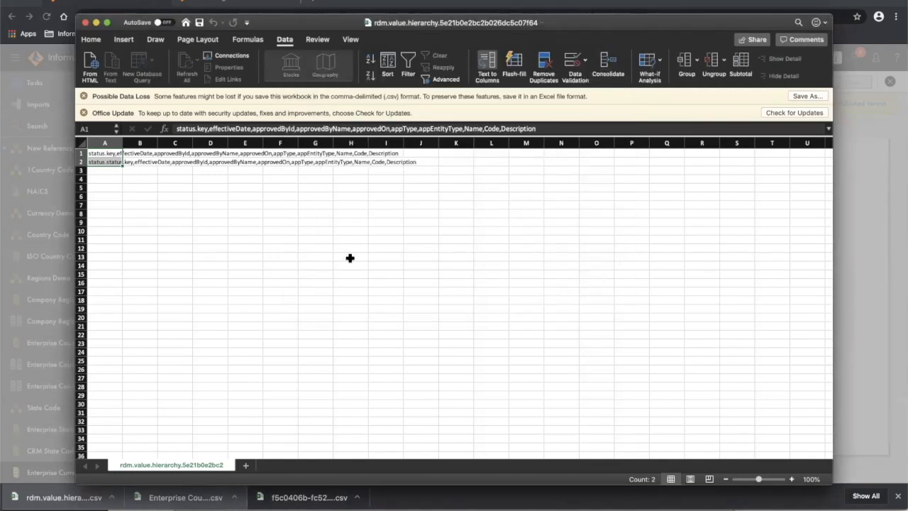
- Autofit columns A through G to their contents
{"action": "double_click", "coordinate": [121, 142]}
{"action": "double_click", "coordinate": [172, 143]}
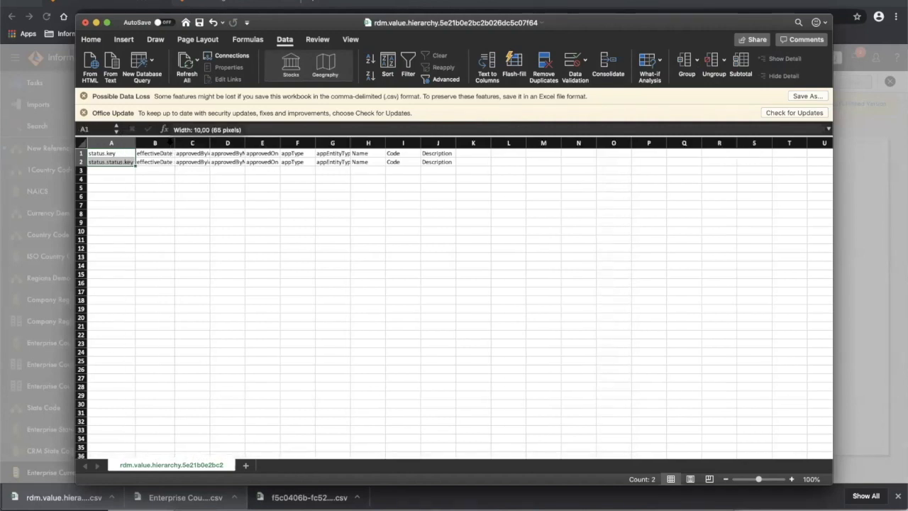
{"action": "double_click", "coordinate": [210, 142]}
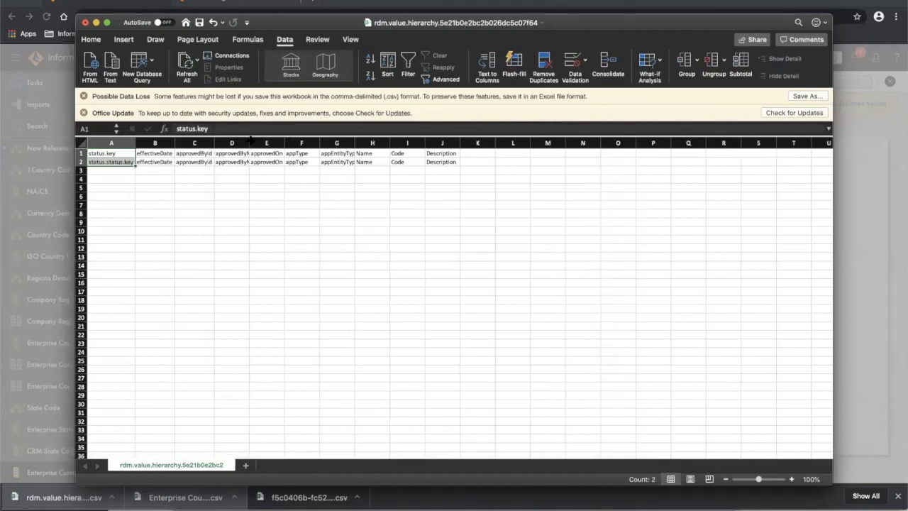
{"action": "double_click", "coordinate": [250, 142]}
{"action": "double_click", "coordinate": [300, 141]}
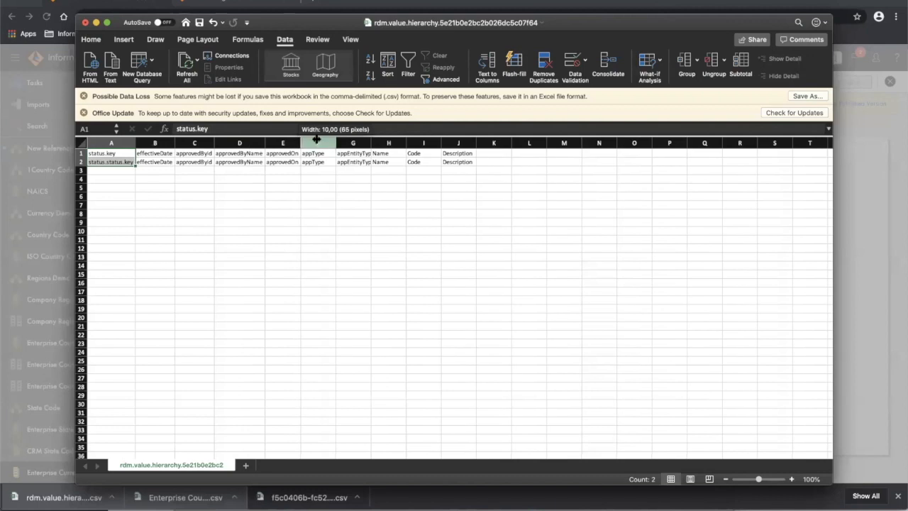
{"action": "double_click", "coordinate": [336, 138]}
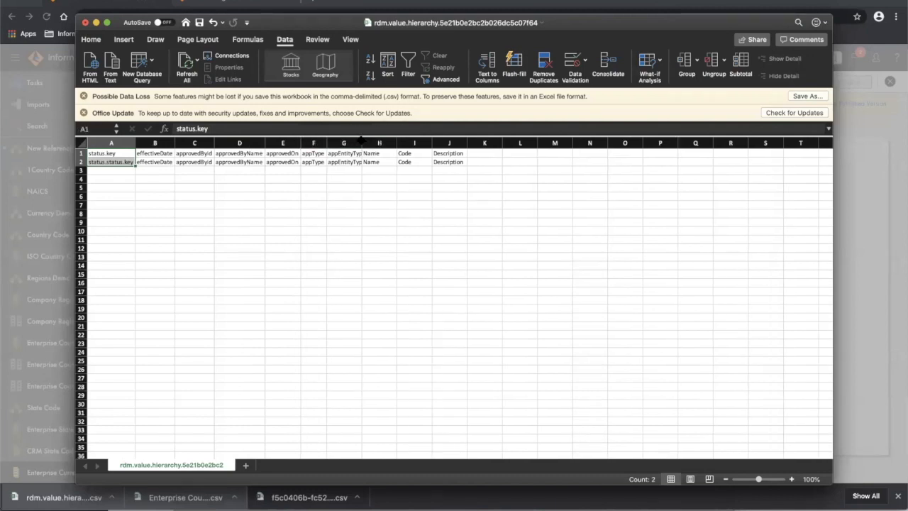
{"action": "double_click", "coordinate": [361, 142]}
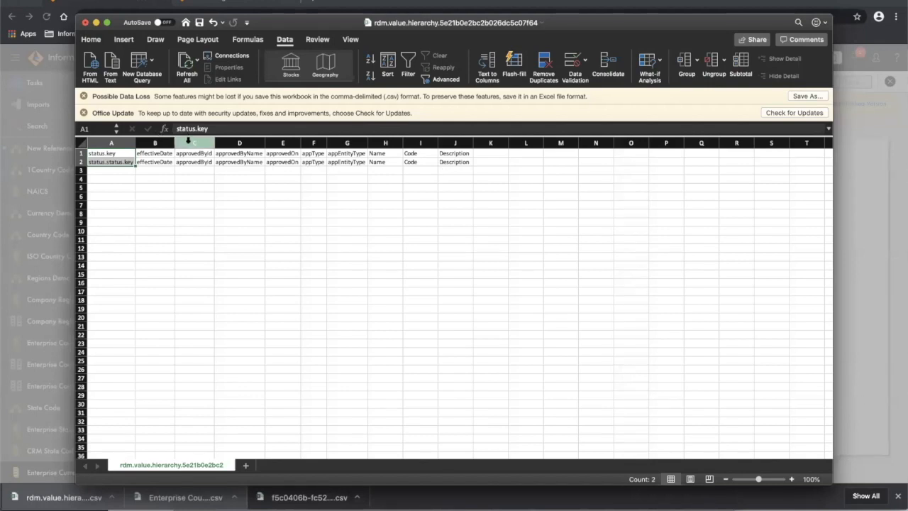
- Delete the unneeded columns C to G
{"action": "left_click_drag", "start_coordinate": [188, 142], "coordinate": [345, 136]}
{"action": "right_click", "coordinate": [346, 141]}
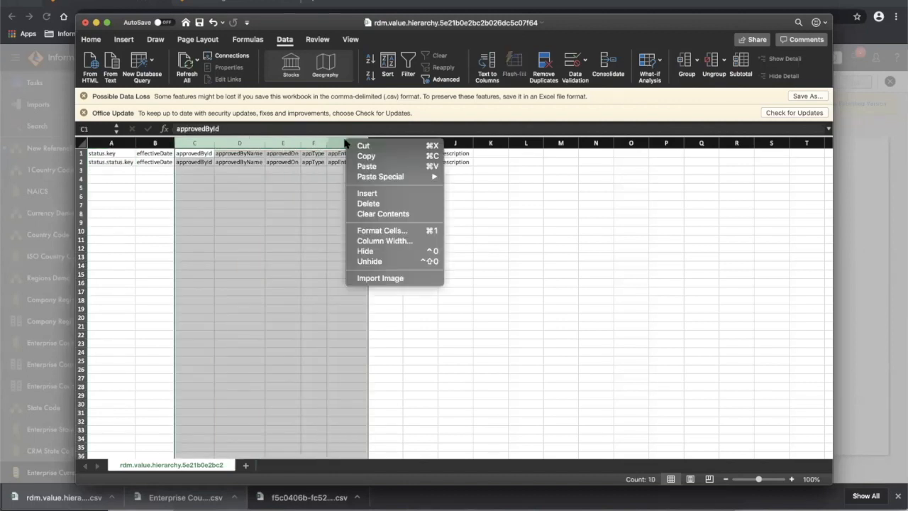
{"action": "left_click", "coordinate": [375, 204]}
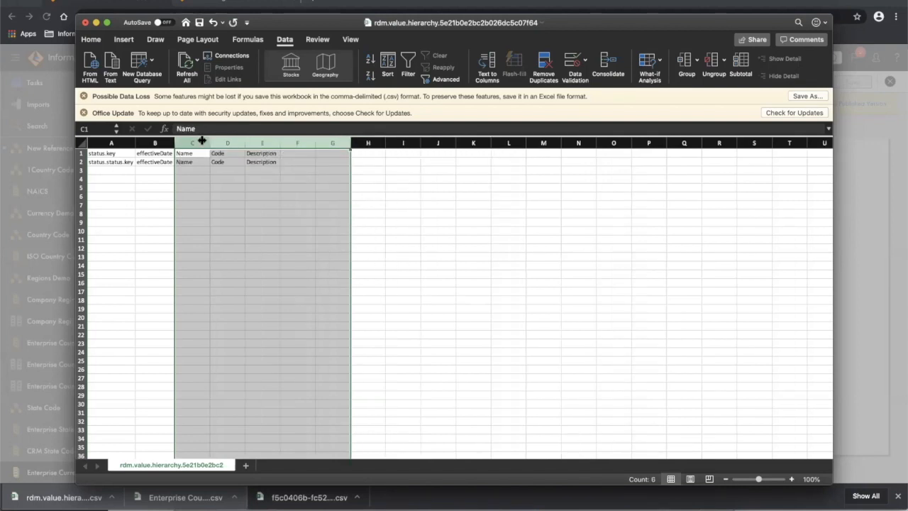
- Delete columns A and B, leaving Name, Code and Description
{"action": "left_click", "coordinate": [151, 142]}
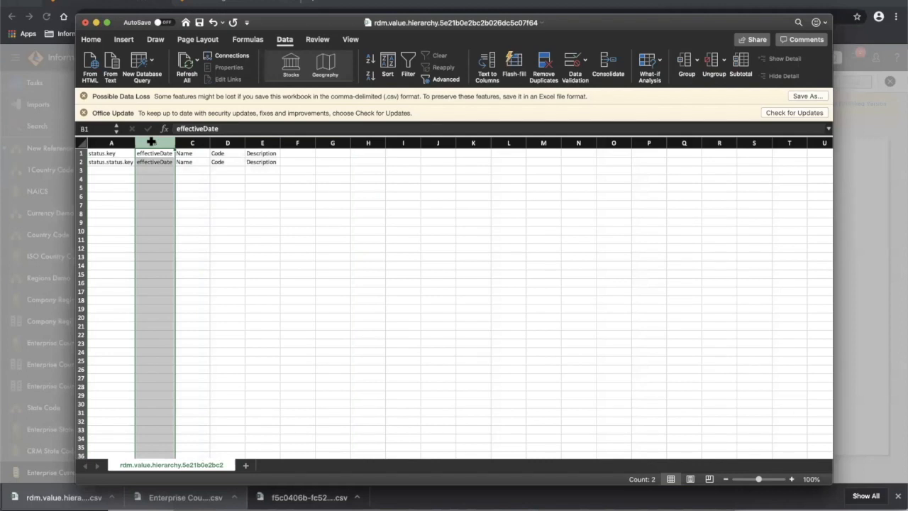
{"action": "left_click_drag", "start_coordinate": [151, 142], "coordinate": [119, 139]}
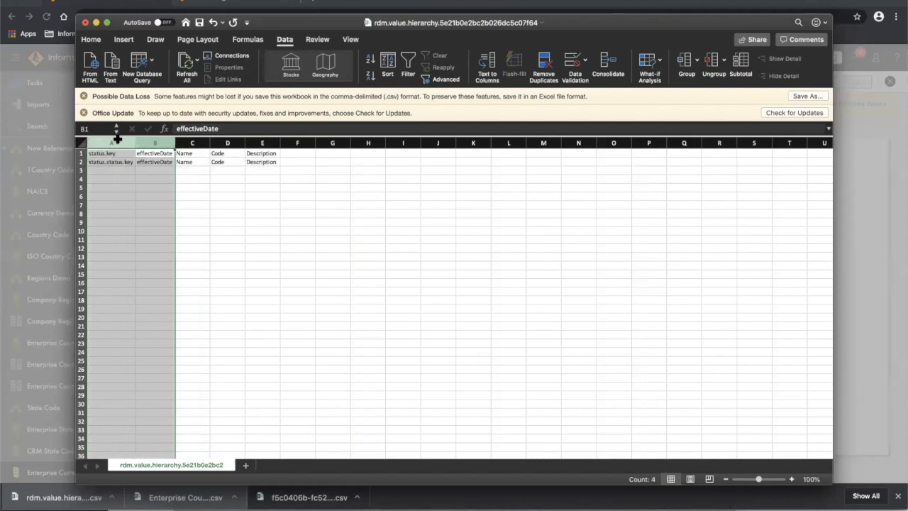
{"action": "right_click", "coordinate": [118, 140]}
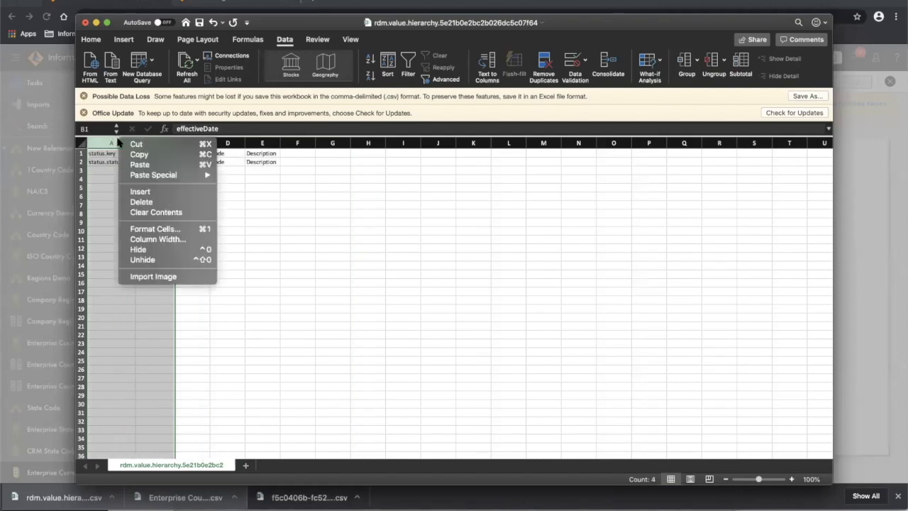
{"action": "left_click", "coordinate": [97, 179]}
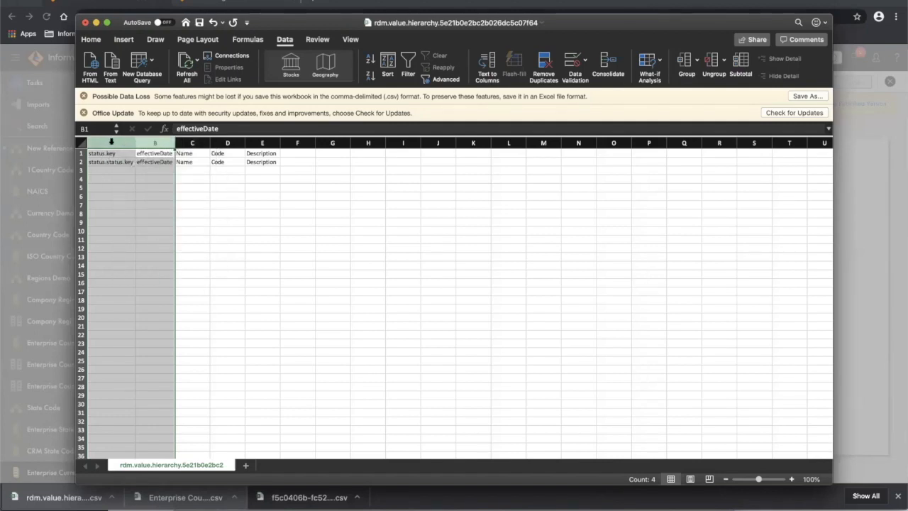
{"action": "right_click", "coordinate": [111, 142]}
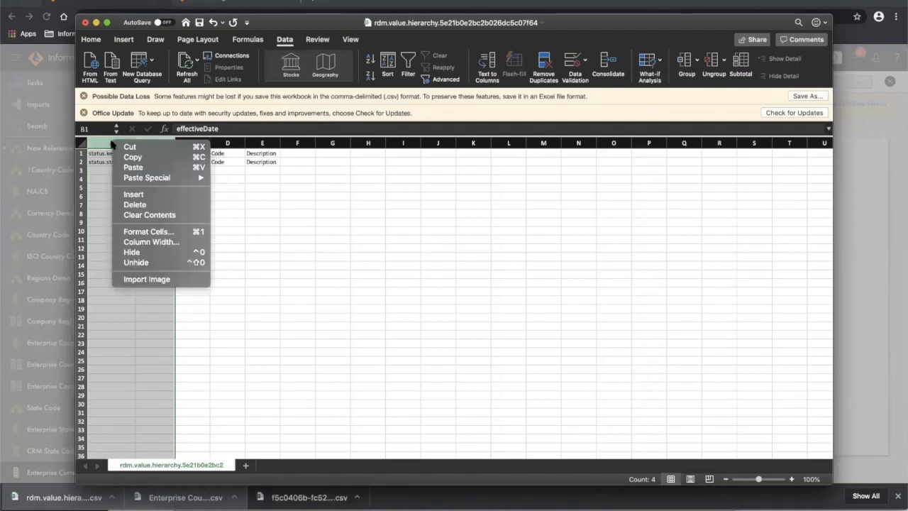
{"action": "left_click", "coordinate": [135, 205]}
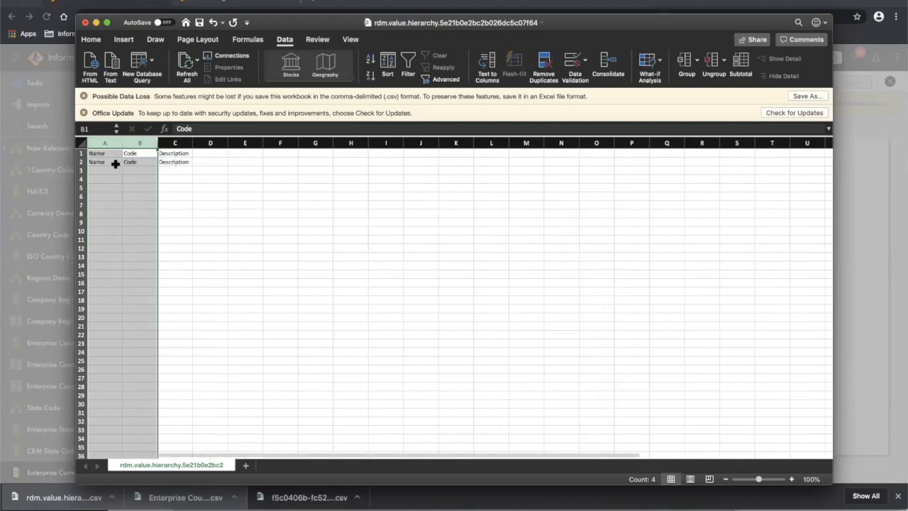
{"action": "left_click", "coordinate": [107, 173]}
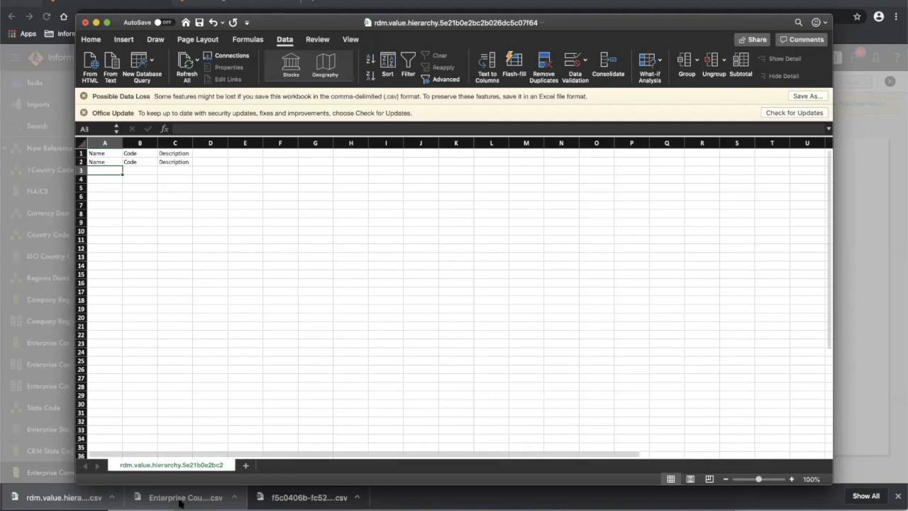
{"action": "mouse_move", "coordinate": [182, 506]}
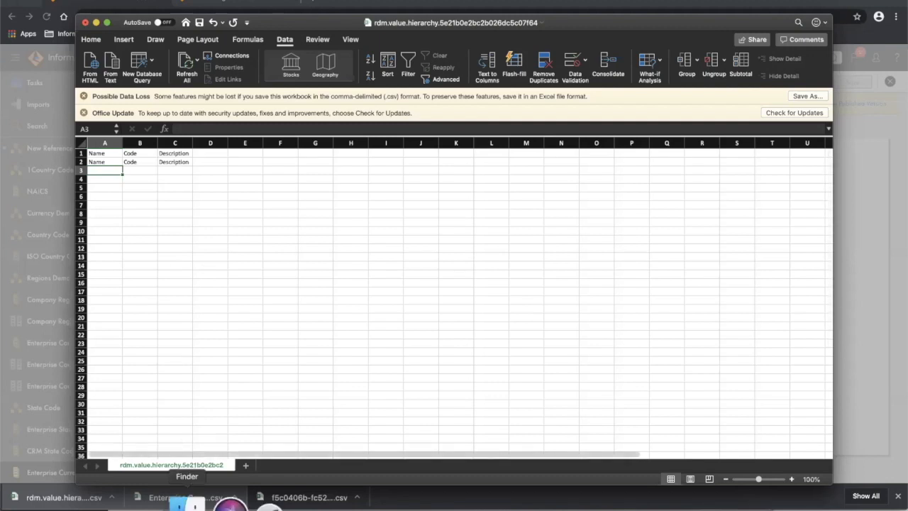
- Open Currency_Enterprise_Currency.csv from Documents > MDM Reference 360 > Labs > data in Excel
{"action": "left_click", "coordinate": [181, 505]}
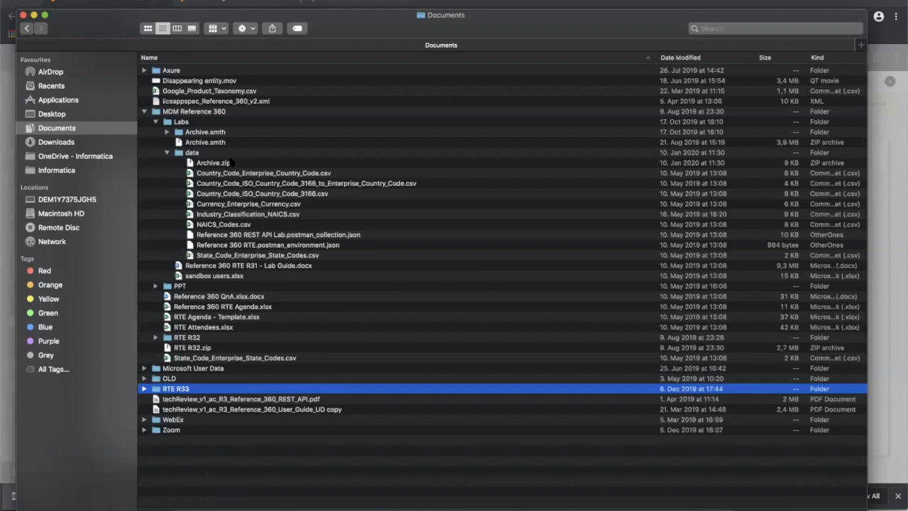
{"action": "left_click", "coordinate": [257, 204]}
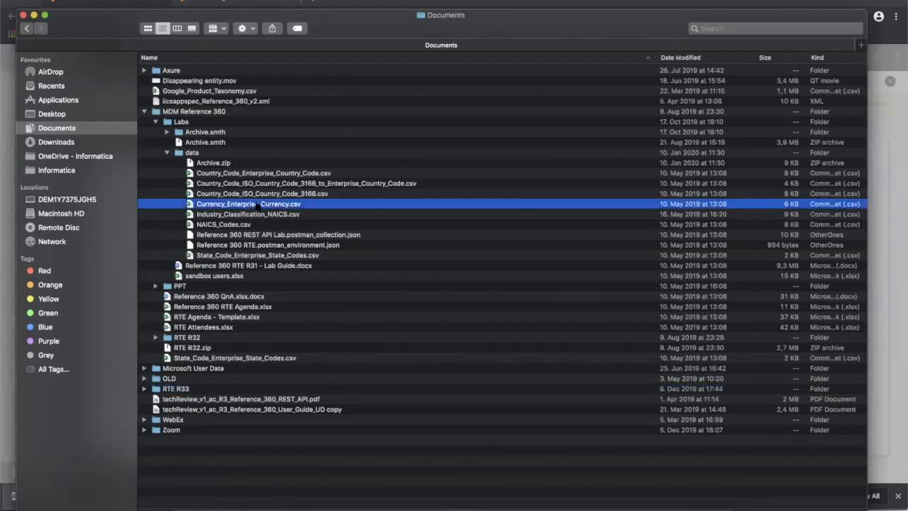
{"action": "double_click", "coordinate": [257, 204]}
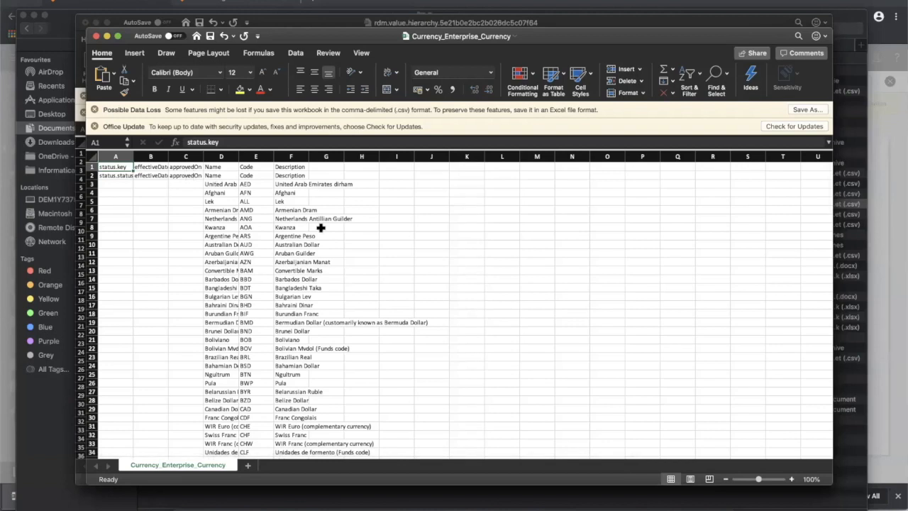
- AutoFit column D to show full currency names, then scroll through the codes list
{"action": "double_click", "coordinate": [239, 156]}
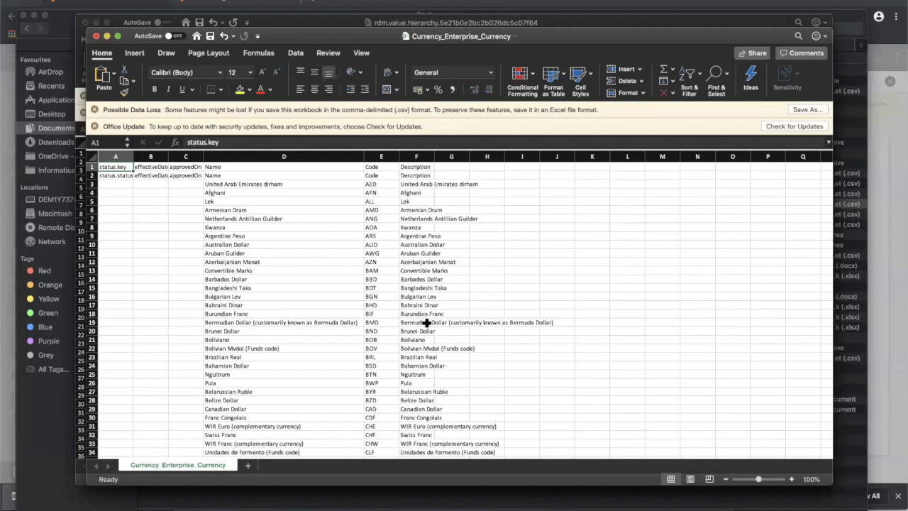
{"action": "scroll", "coordinate": [426, 323], "scroll_direction": "down", "scroll_amount": 1}
{"action": "scroll", "coordinate": [426, 323], "scroll_direction": "up", "scroll_amount": 1}
{"action": "scroll", "coordinate": [321, 330], "scroll_direction": "down", "scroll_amount": 20}
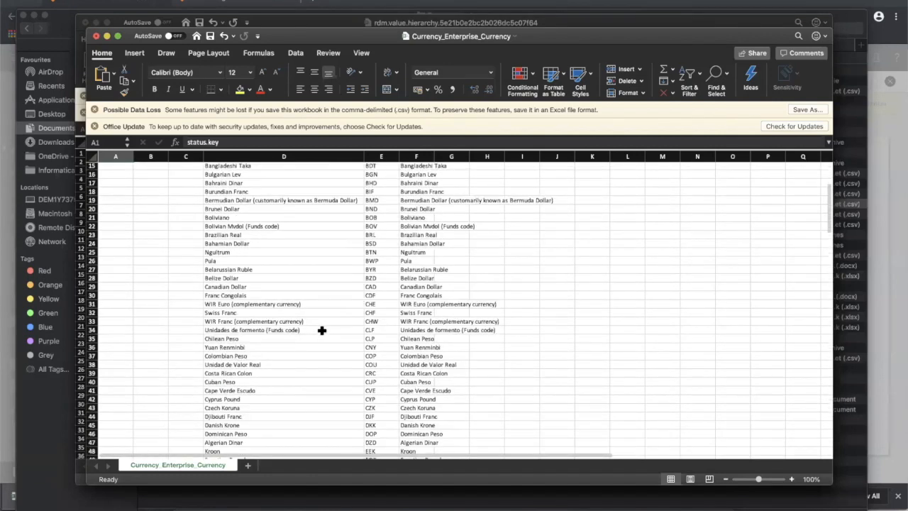
{"action": "scroll", "coordinate": [321, 330], "scroll_direction": "up", "scroll_amount": 20}
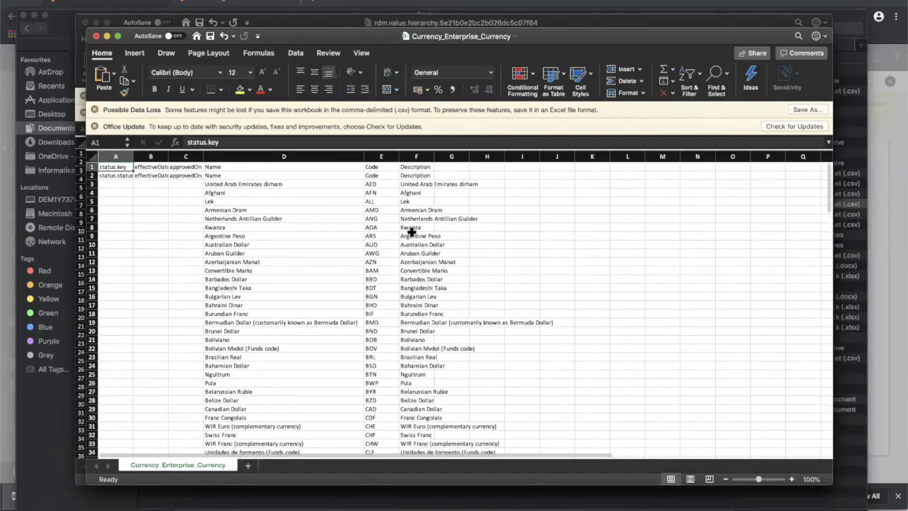
{"action": "scroll", "coordinate": [399, 317], "scroll_direction": "down", "scroll_amount": 17}
{"action": "scroll", "coordinate": [399, 316], "scroll_direction": "down", "scroll_amount": 20}
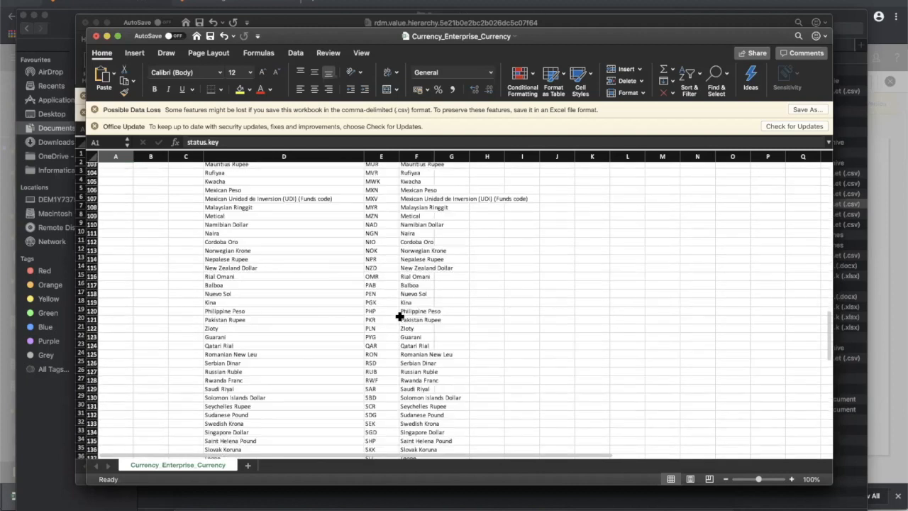
{"action": "scroll", "coordinate": [399, 316], "scroll_direction": "up", "scroll_amount": 12}
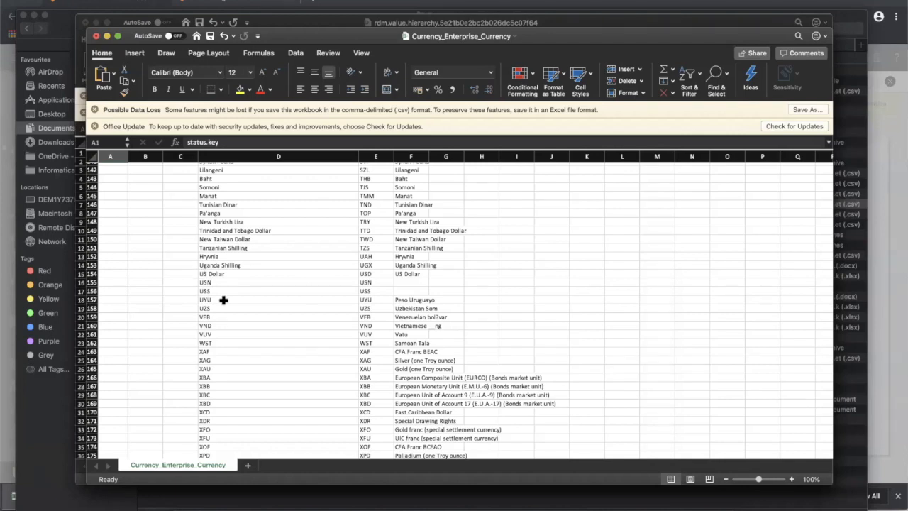
- Select the currency rows D155:F174 from USN downward and return to the Informatica import dialog
{"action": "left_click", "coordinate": [202, 282]}
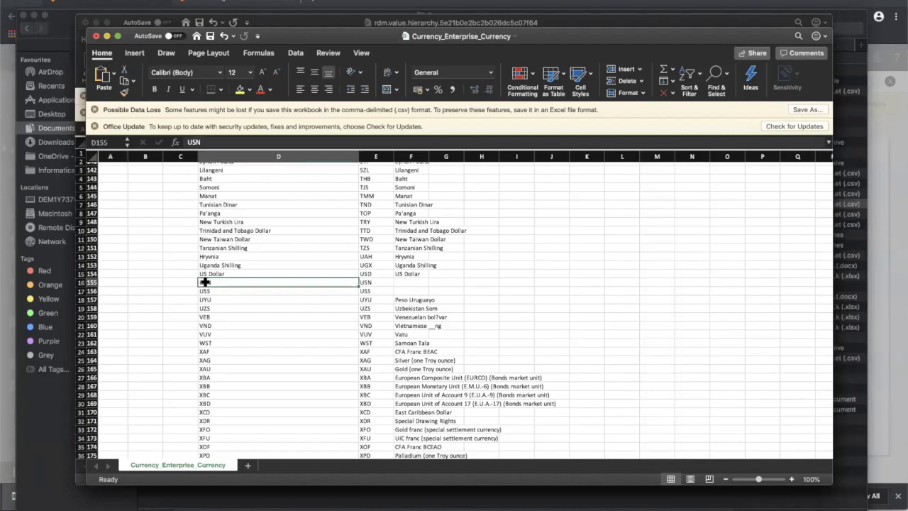
{"action": "left_click_drag", "start_coordinate": [205, 282], "coordinate": [407, 449]}
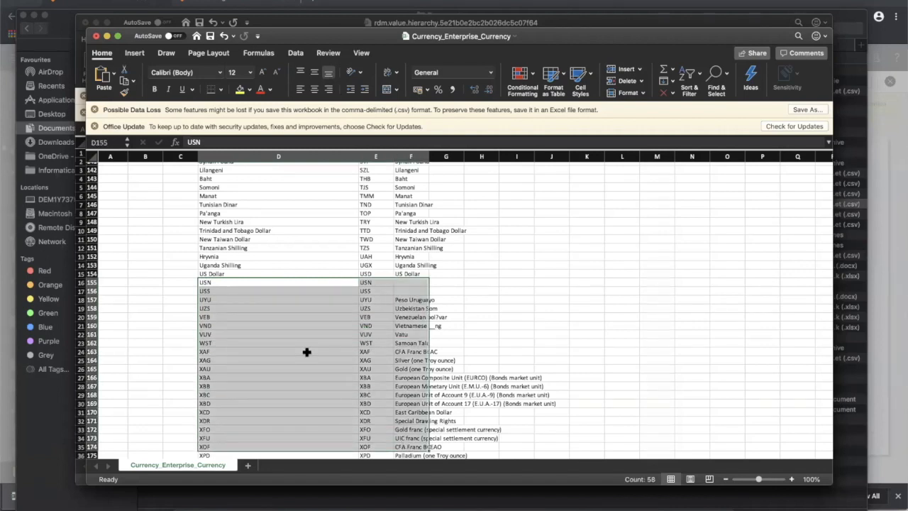
{"action": "scroll", "coordinate": [258, 349], "scroll_direction": "down", "scroll_amount": 5}
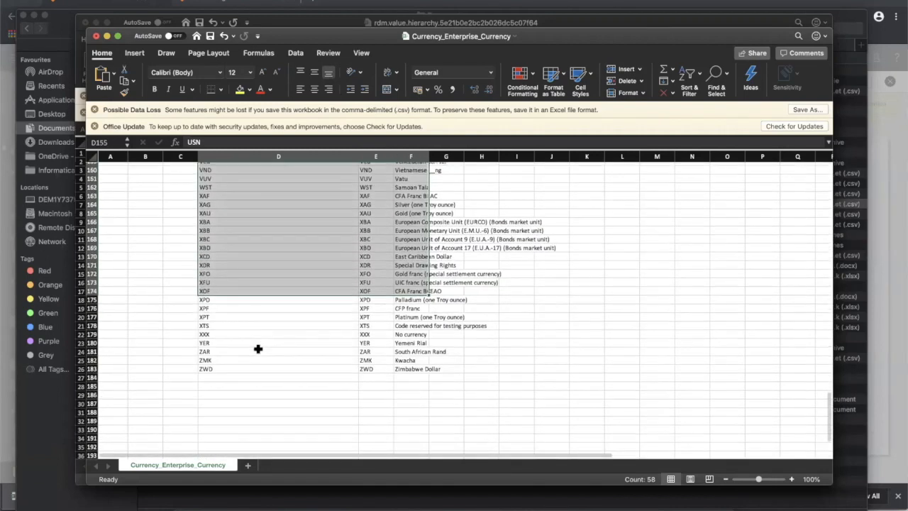
{"action": "scroll", "coordinate": [270, 371], "scroll_direction": "up", "scroll_amount": 6}
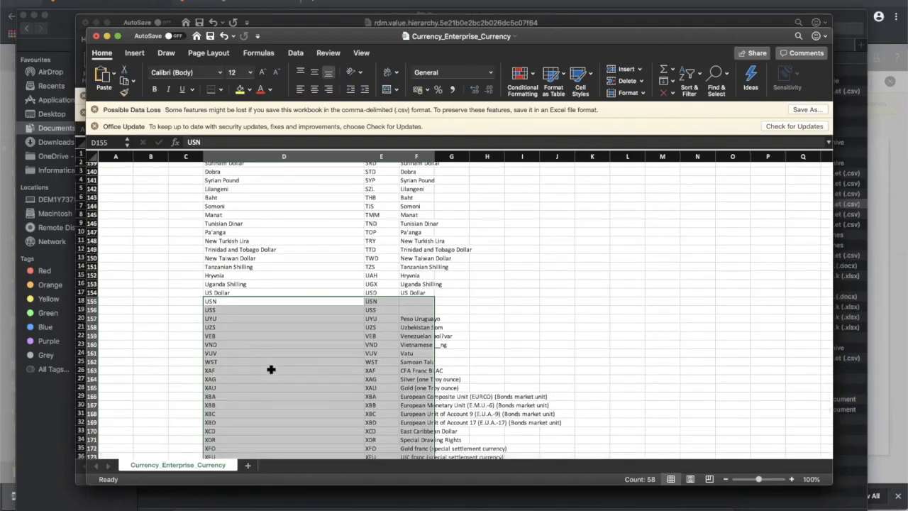
{"action": "scroll", "coordinate": [308, 249], "scroll_direction": "up", "scroll_amount": 20}
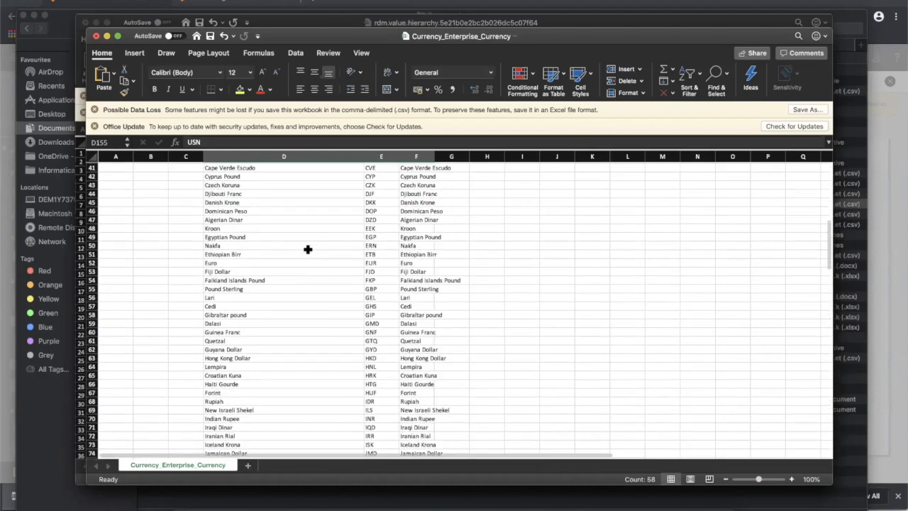
{"action": "left_click", "coordinate": [434, 505]}
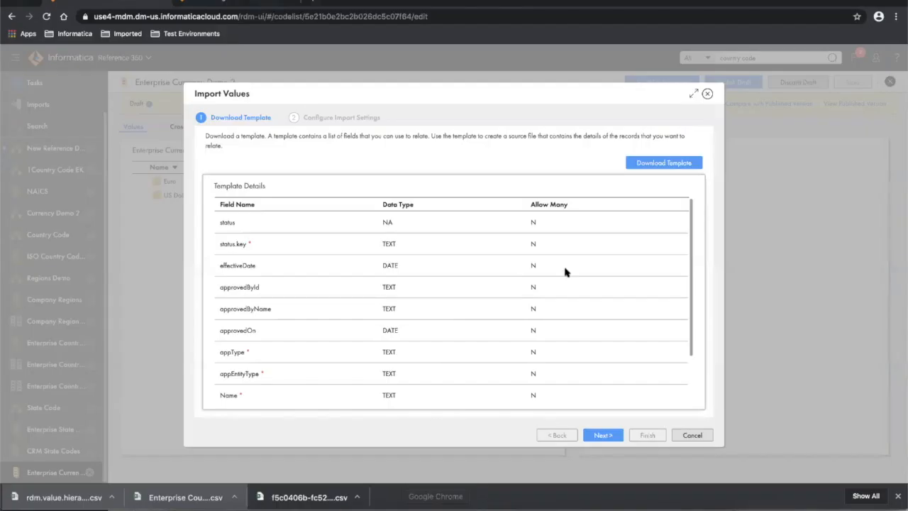
- In the import settings, keep the MM-dd-yyyy date format and use a Semicolon delimiter
{"action": "left_click", "coordinate": [605, 437]}
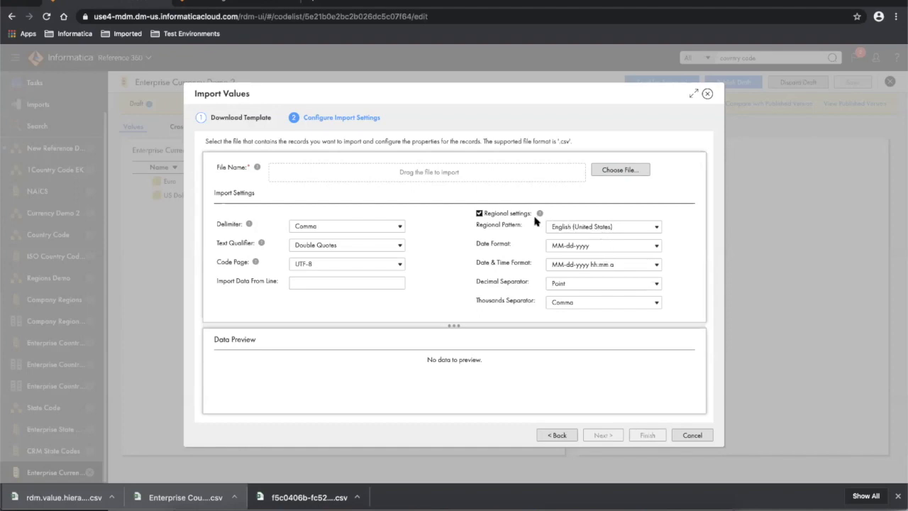
{"action": "left_click", "coordinate": [615, 248]}
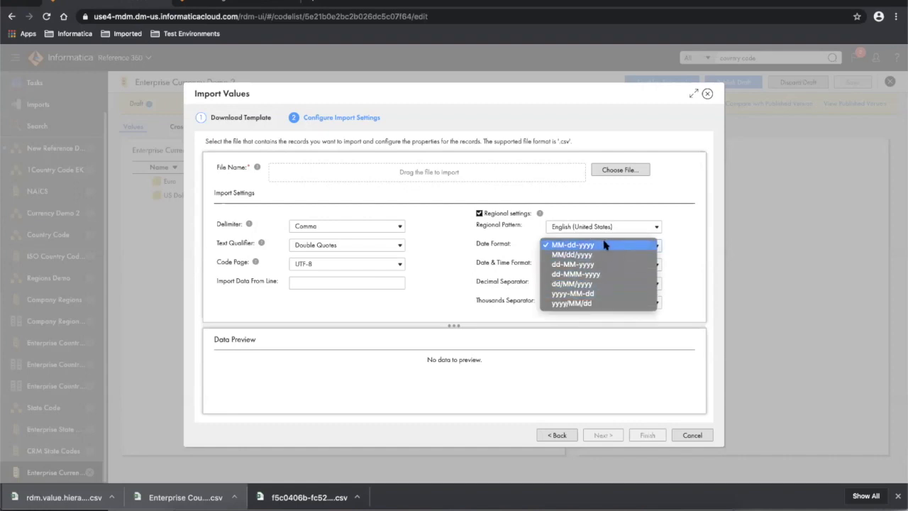
{"action": "left_click", "coordinate": [604, 244]}
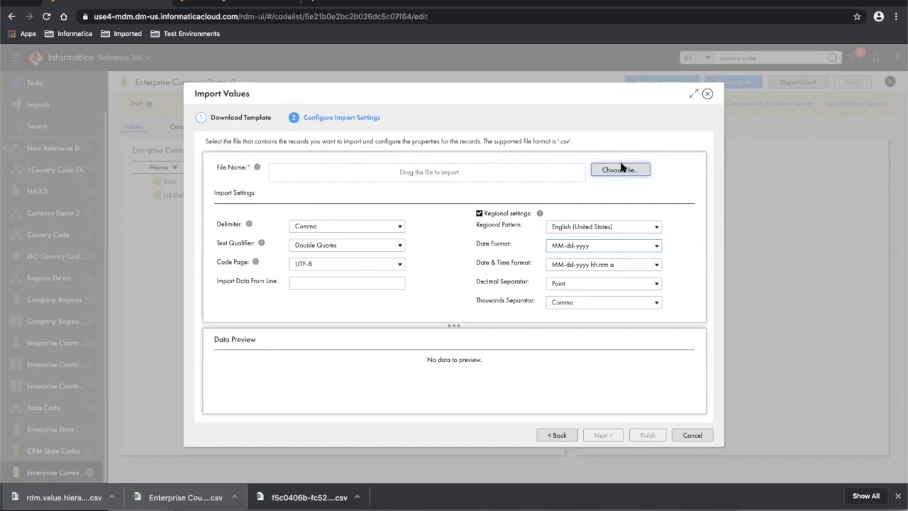
{"action": "left_click", "coordinate": [316, 228]}
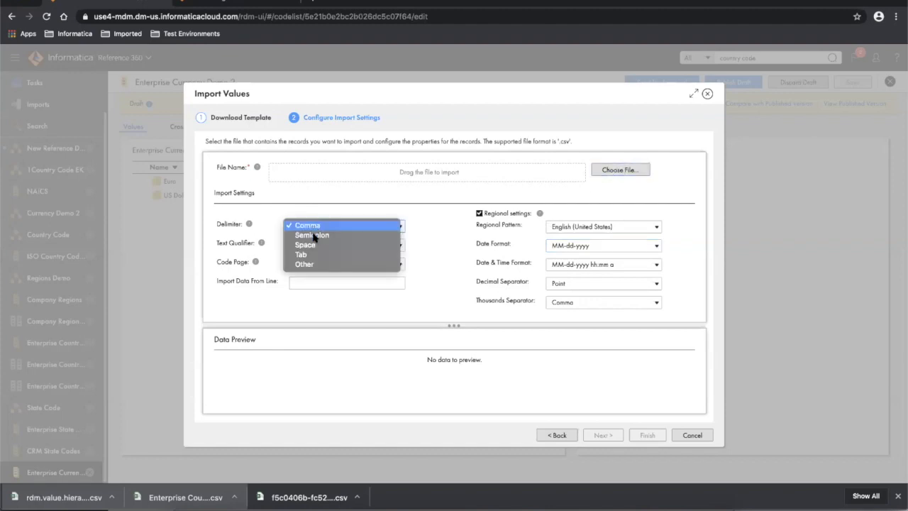
{"action": "left_click", "coordinate": [314, 236]}
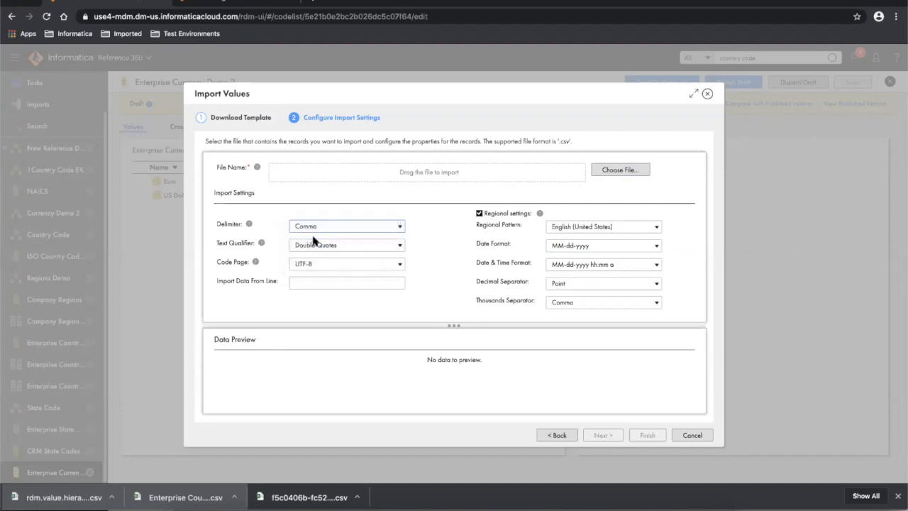
- Load Currency_Enterprise_Currency.csv from Documents > MDM Reference 360 > Labs > data
{"action": "left_click", "coordinate": [628, 169]}
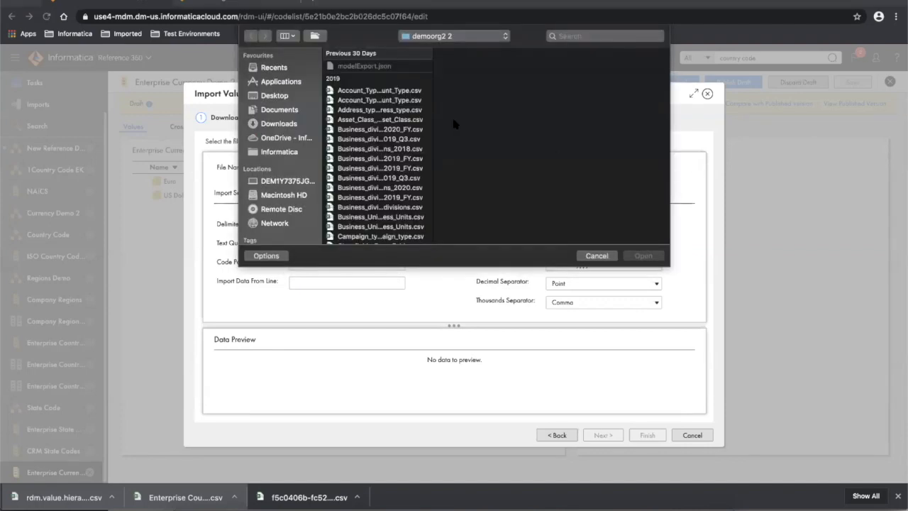
{"action": "left_click", "coordinate": [273, 110]}
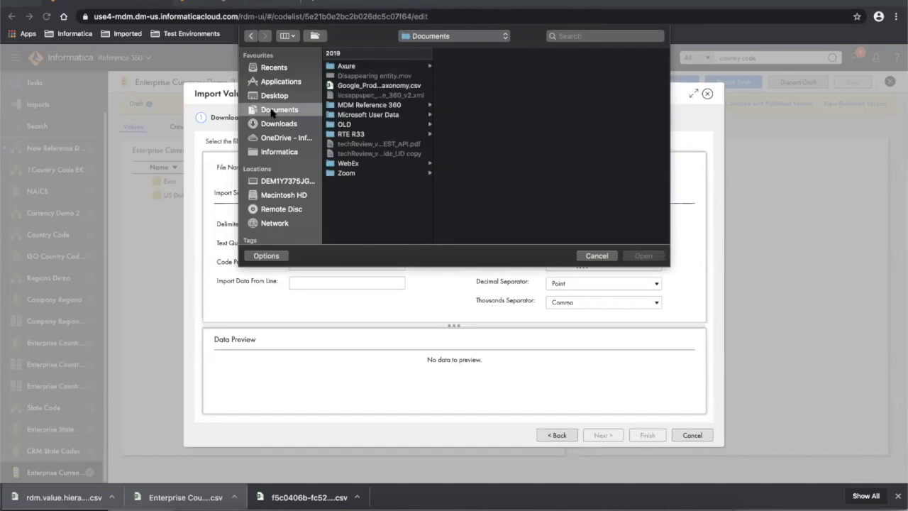
{"action": "left_click", "coordinate": [356, 105]}
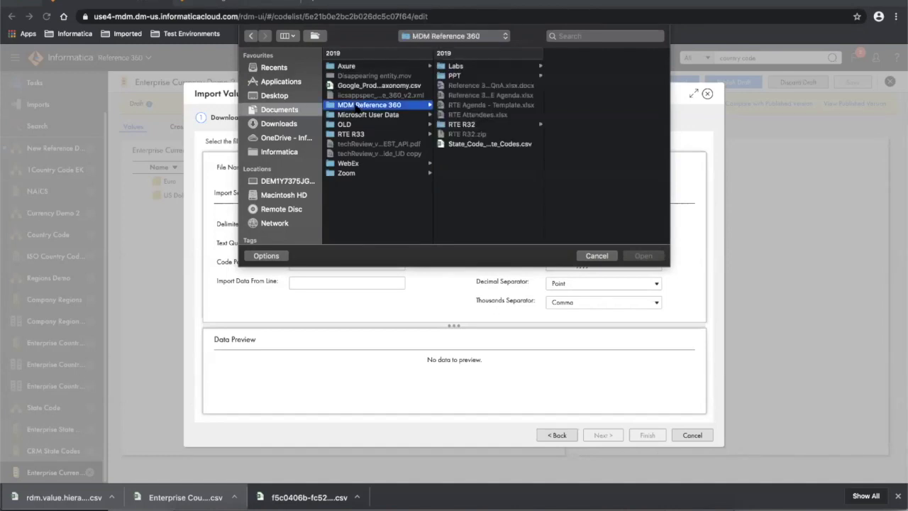
{"action": "left_click", "coordinate": [458, 67]}
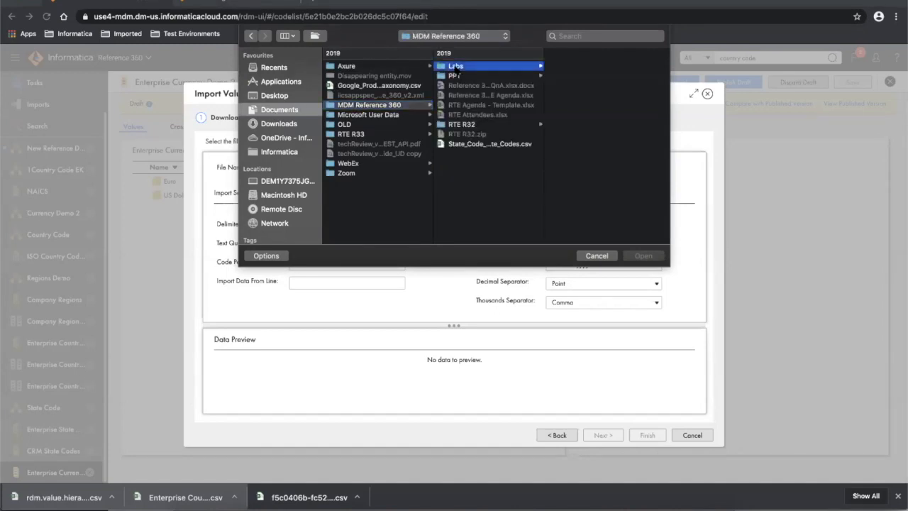
{"action": "left_click", "coordinate": [567, 67]}
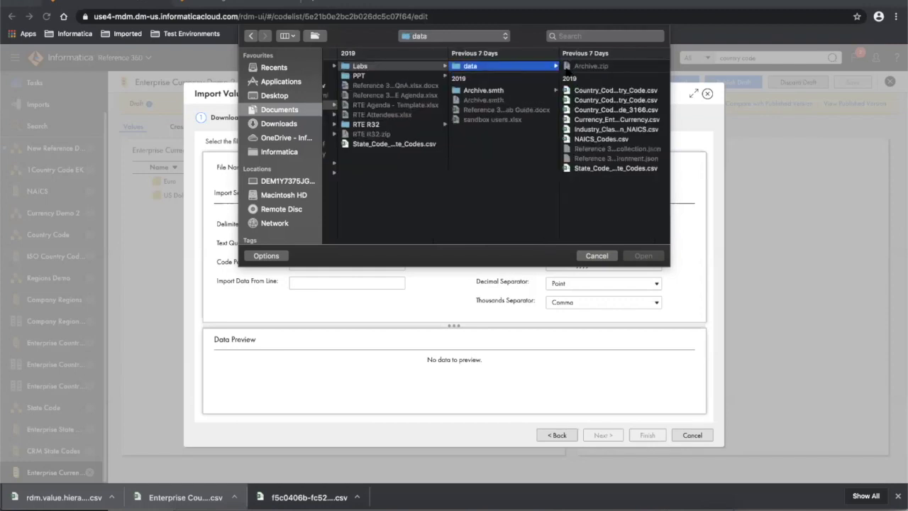
{"action": "left_click", "coordinate": [614, 120]}
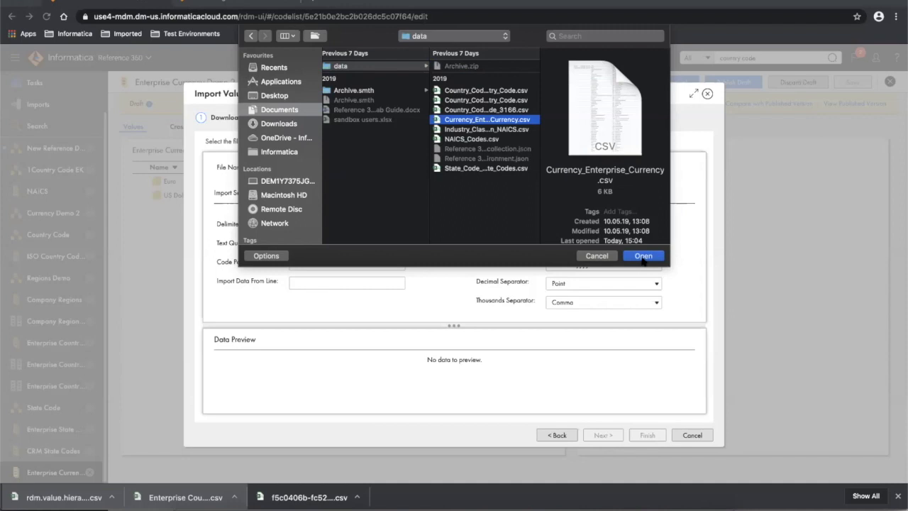
{"action": "left_click", "coordinate": [642, 257]}
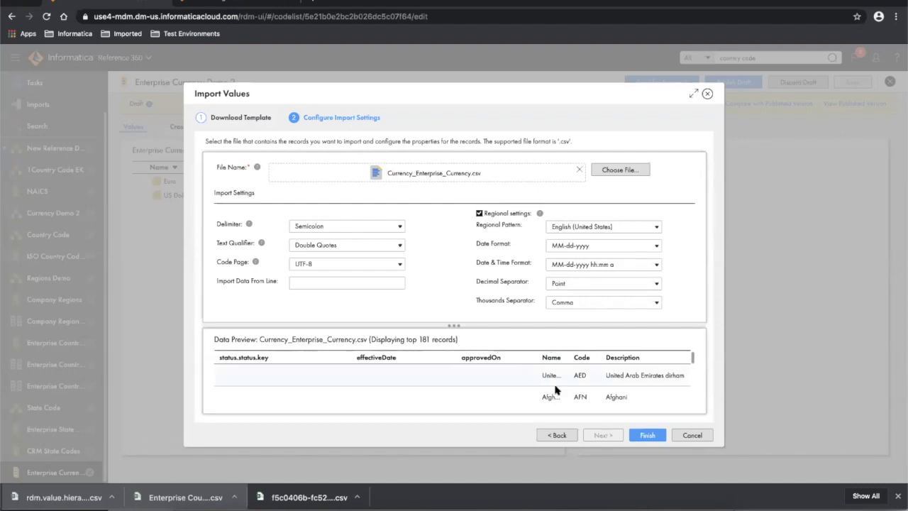
- Review the Data Preview records and finish the import
{"action": "scroll", "coordinate": [626, 394], "scroll_direction": "down", "scroll_amount": 20}
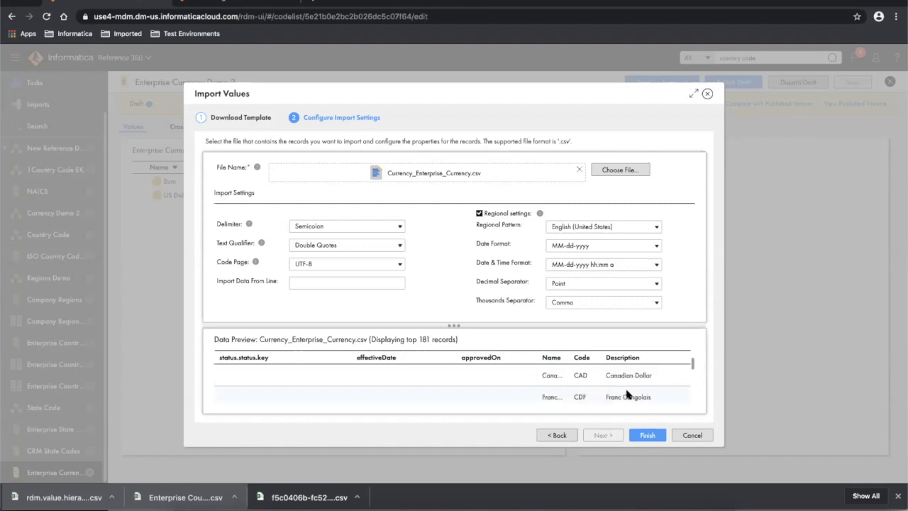
{"action": "scroll", "coordinate": [626, 394], "scroll_direction": "down", "scroll_amount": 20}
{"action": "scroll", "coordinate": [626, 395], "scroll_direction": "up", "scroll_amount": 20}
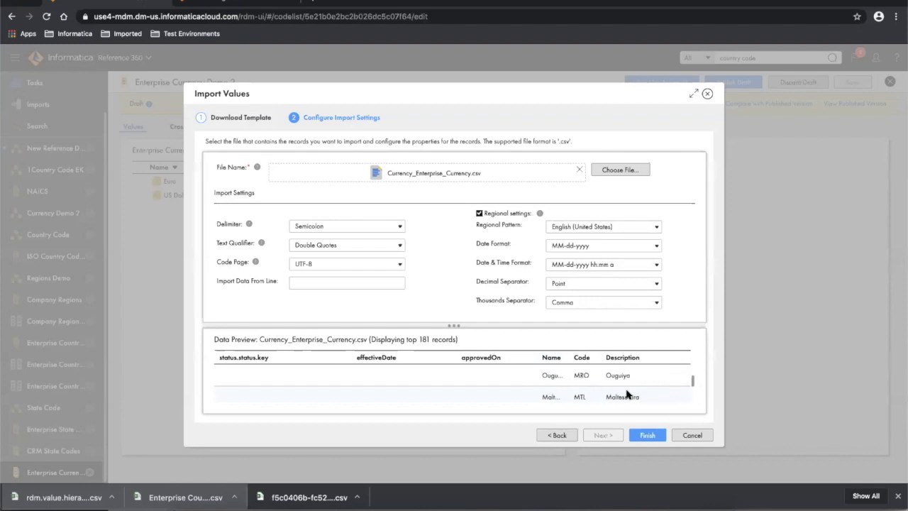
{"action": "scroll", "coordinate": [626, 394], "scroll_direction": "up", "scroll_amount": 15}
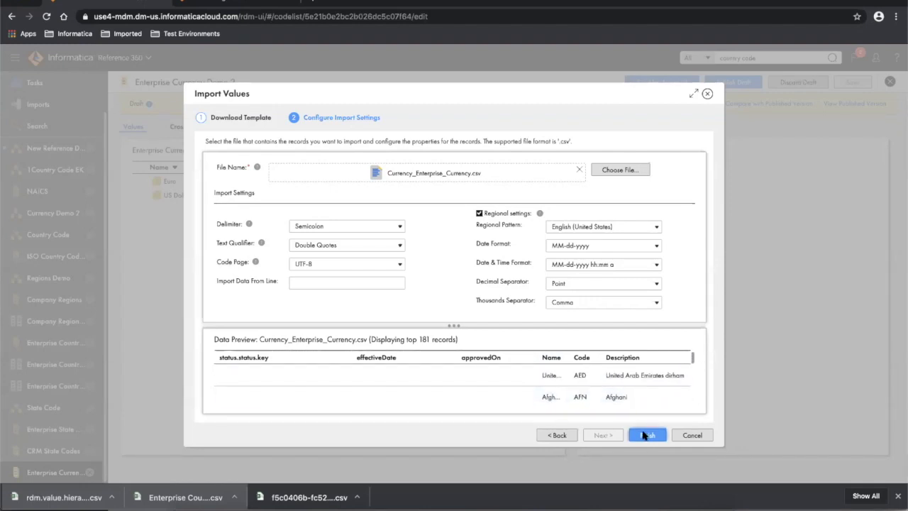
{"action": "left_click", "coordinate": [643, 435]}
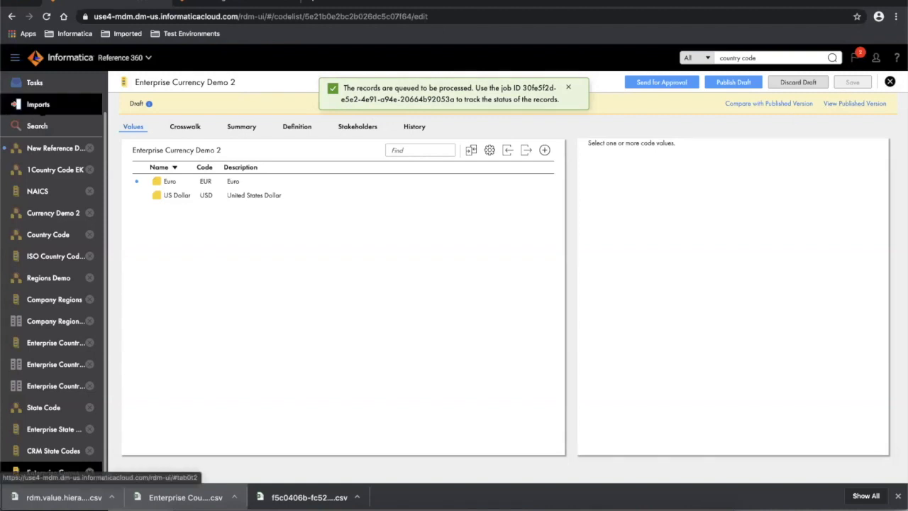
- On the Imports page and in Notifications, confirm the Enterprise Currency Demo 2 import processed 181 rows
{"action": "left_click", "coordinate": [31, 106]}
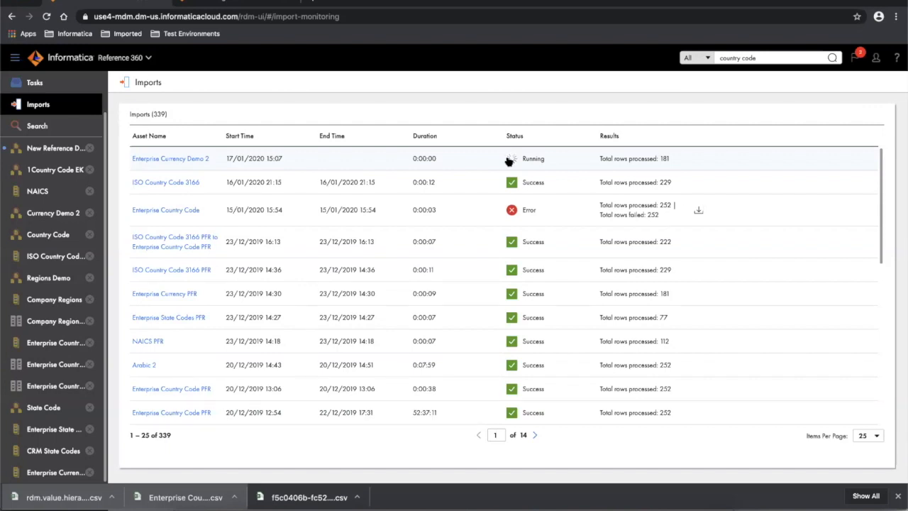
{"action": "left_click", "coordinate": [854, 58]}
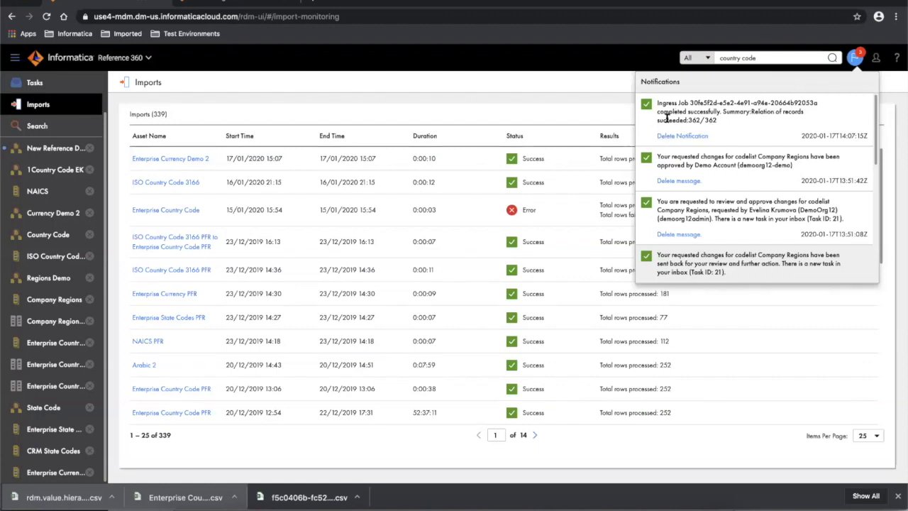
{"action": "left_click", "coordinate": [556, 119]}
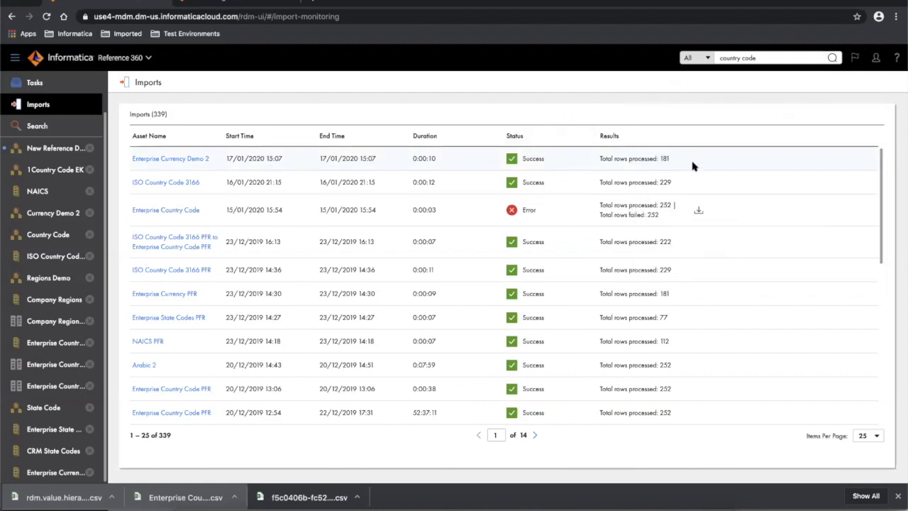
- Open the Enterprise Currency Demo 2 code list and scroll through its values
{"action": "left_click", "coordinate": [172, 160]}
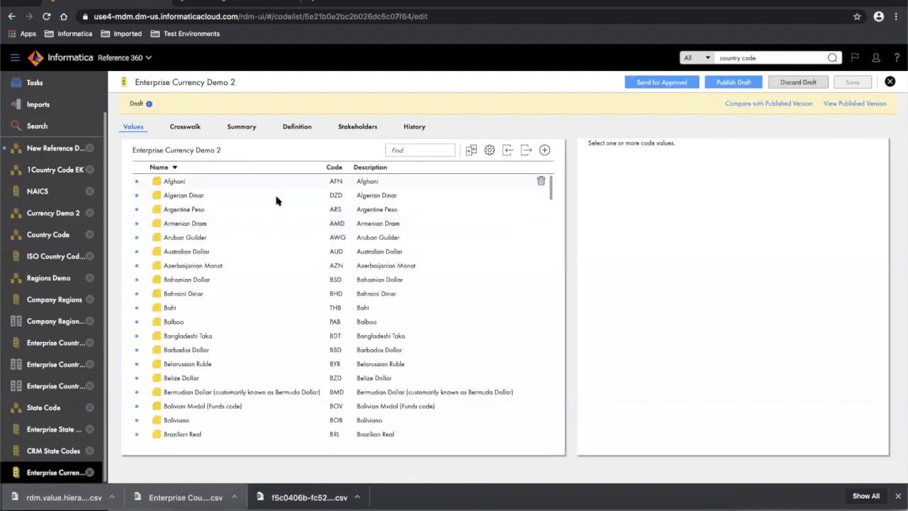
{"action": "scroll", "coordinate": [288, 323], "scroll_direction": "down", "scroll_amount": 1}
{"action": "scroll", "coordinate": [288, 324], "scroll_direction": "down", "scroll_amount": 8}
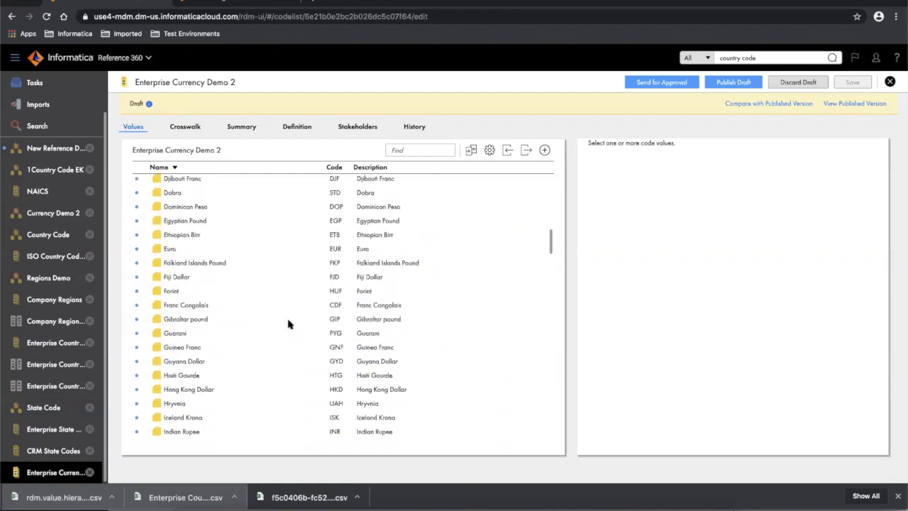
{"action": "scroll", "coordinate": [288, 324], "scroll_direction": "up", "scroll_amount": 9}
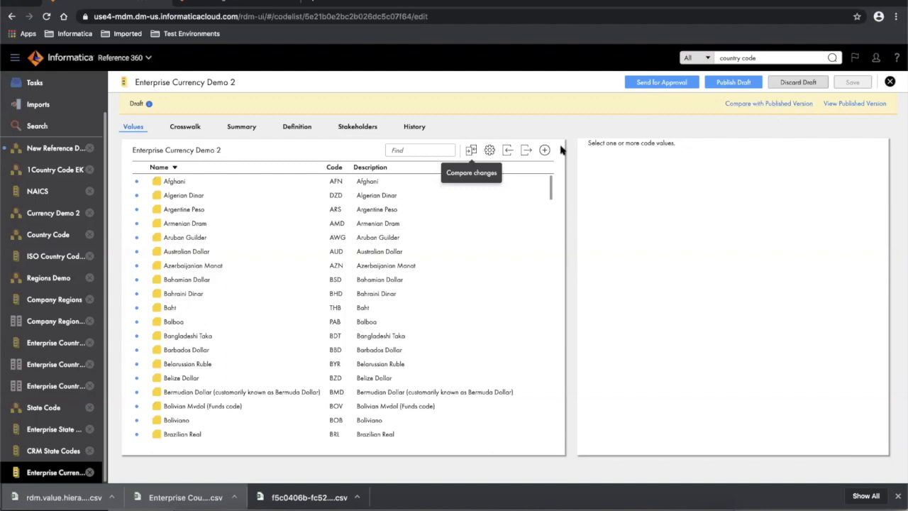
- Compare changes, hiding the 179 added values to see only the US Dollar description edit
{"action": "left_click", "coordinate": [470, 151]}
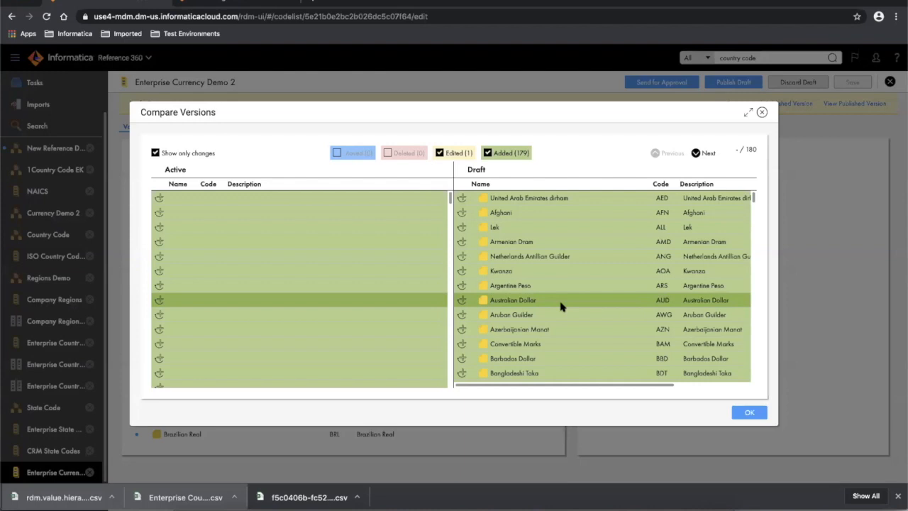
{"action": "scroll", "coordinate": [560, 306], "scroll_direction": "down", "scroll_amount": 5}
{"action": "scroll", "coordinate": [560, 306], "scroll_direction": "up", "scroll_amount": 5}
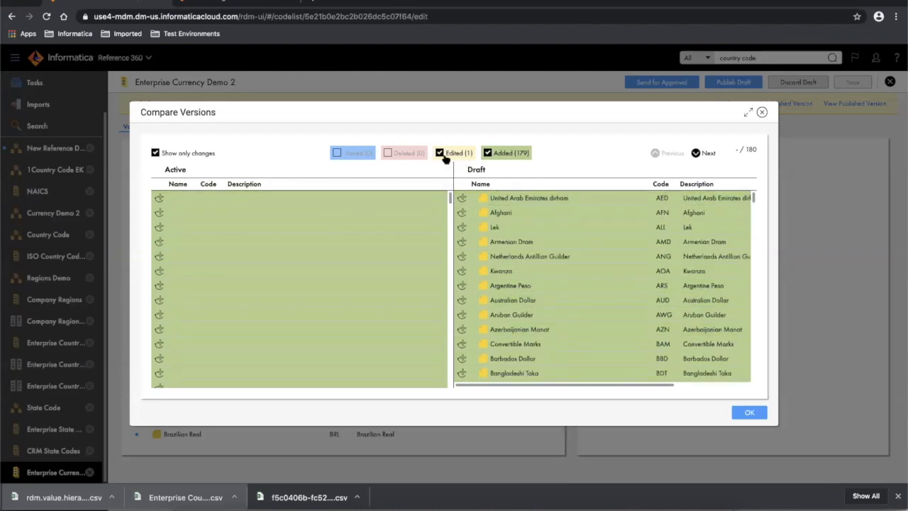
{"action": "left_click", "coordinate": [488, 153]}
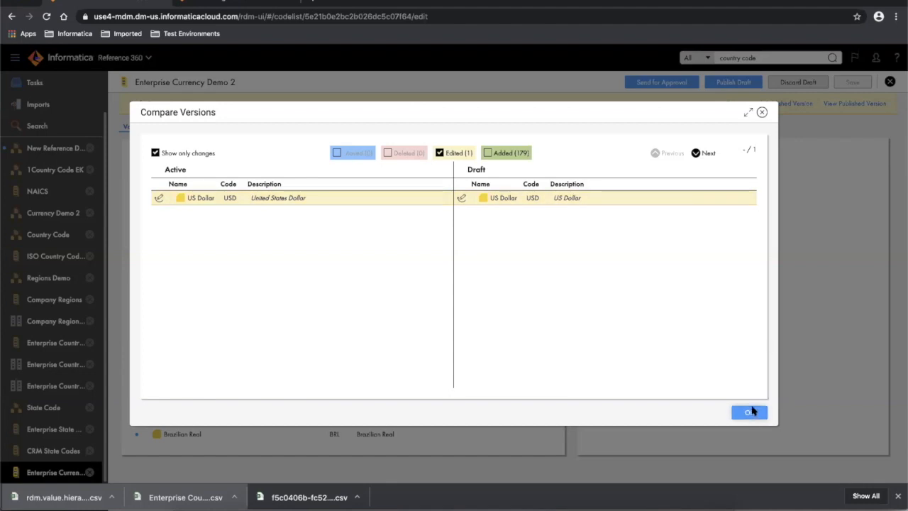
{"action": "left_click", "coordinate": [750, 414]}
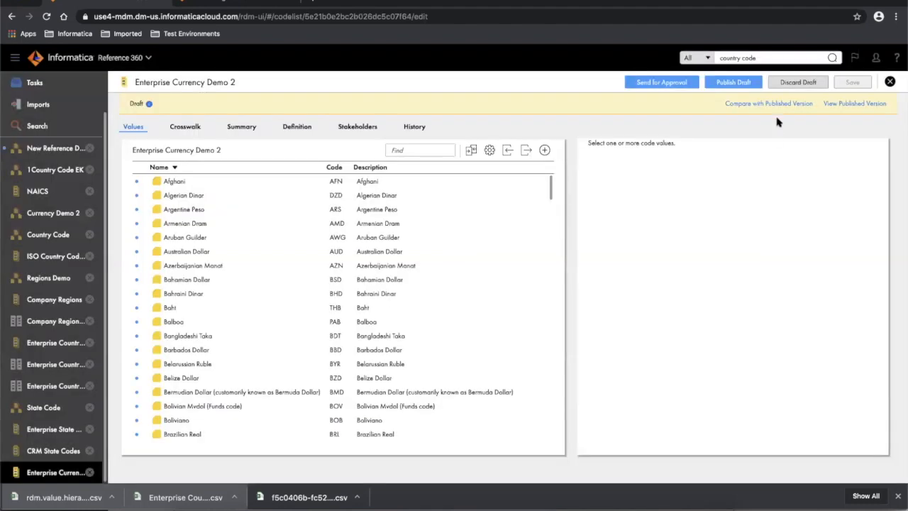
- Publish the Enterprise Currency Demo 2 draft and confirm in the Information dialog
{"action": "left_click", "coordinate": [733, 83]}
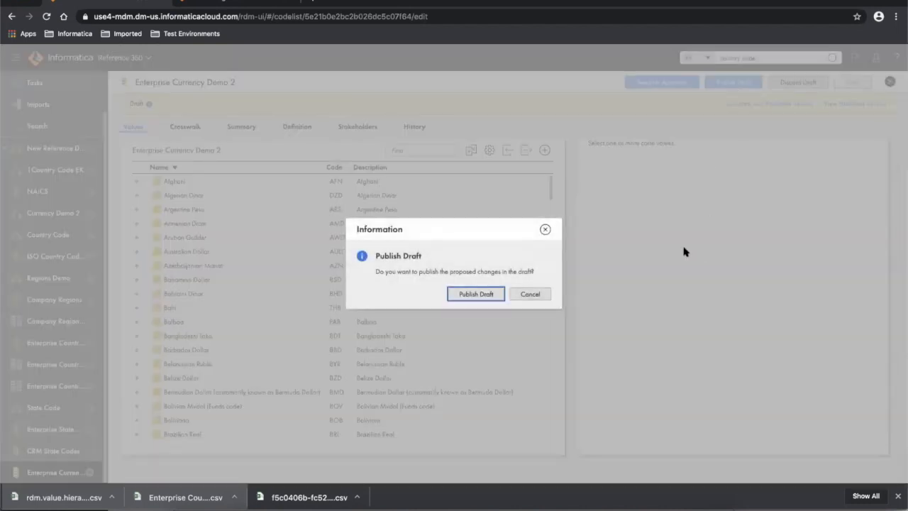
{"action": "left_click", "coordinate": [475, 294]}
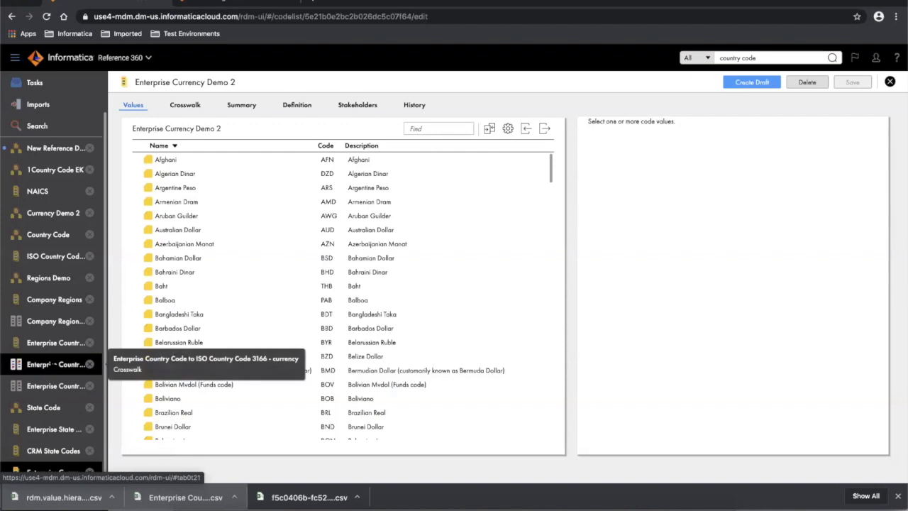
- Open Company Regions, expand World to show APAC, EMEA, LATAM and NA, and bring up Export Values
{"action": "left_click", "coordinate": [51, 308]}
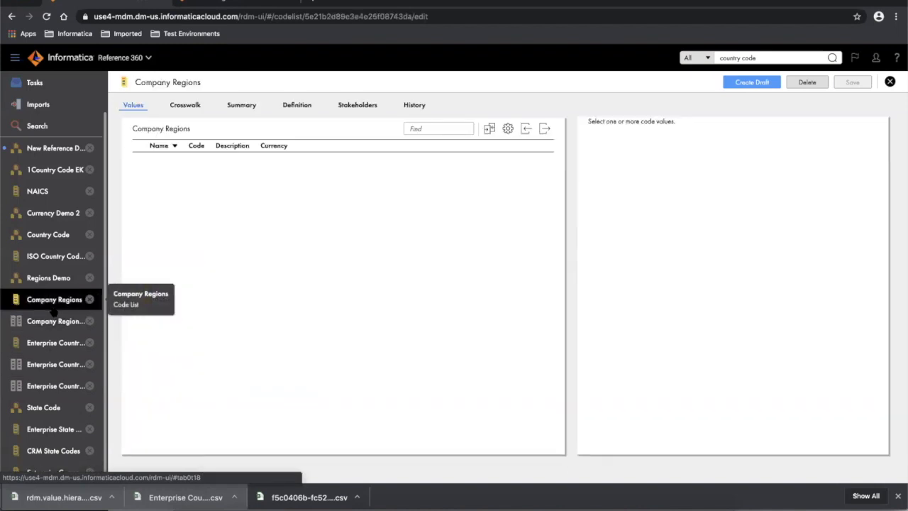
{"action": "left_click", "coordinate": [148, 174]}
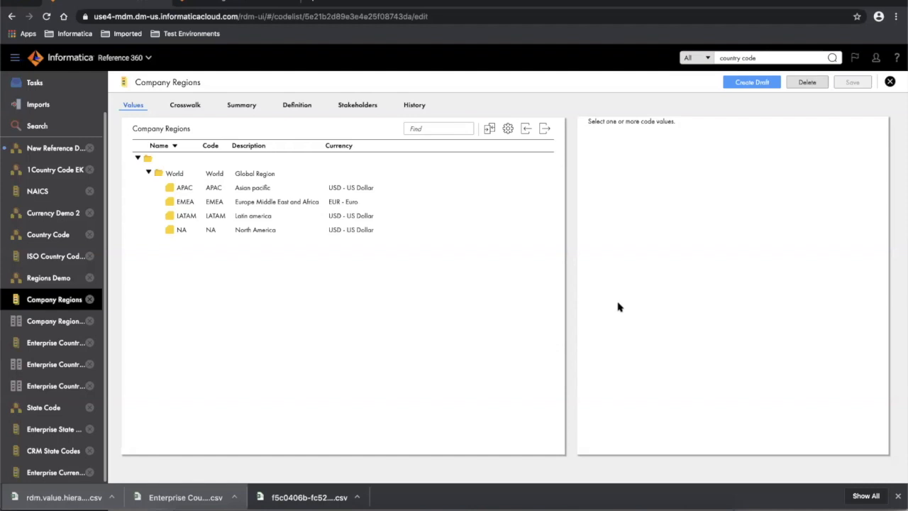
{"action": "left_click", "coordinate": [546, 131]}
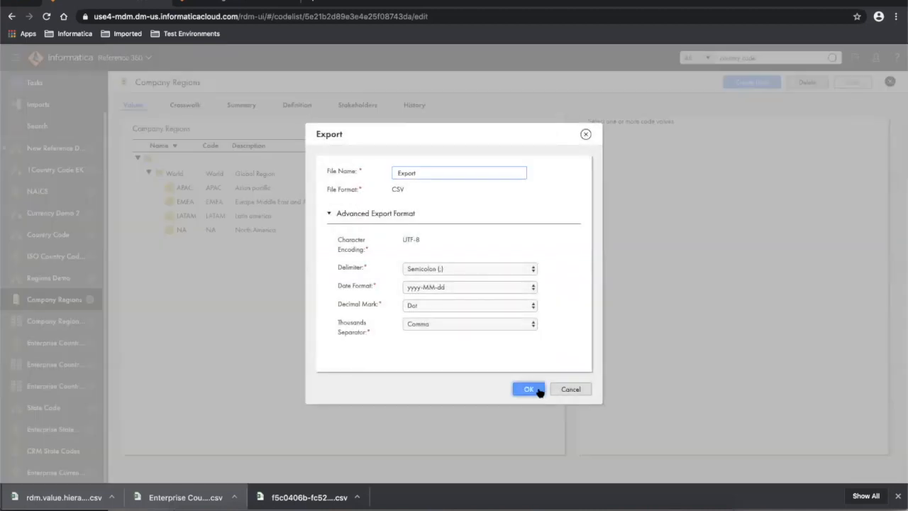
- Export the values as a CSV named 'Company Regions' with Semicolon delimiter and yyyy-MM-dd dates
{"action": "left_click", "coordinate": [505, 267]}
{"action": "left_click", "coordinate": [563, 253]}
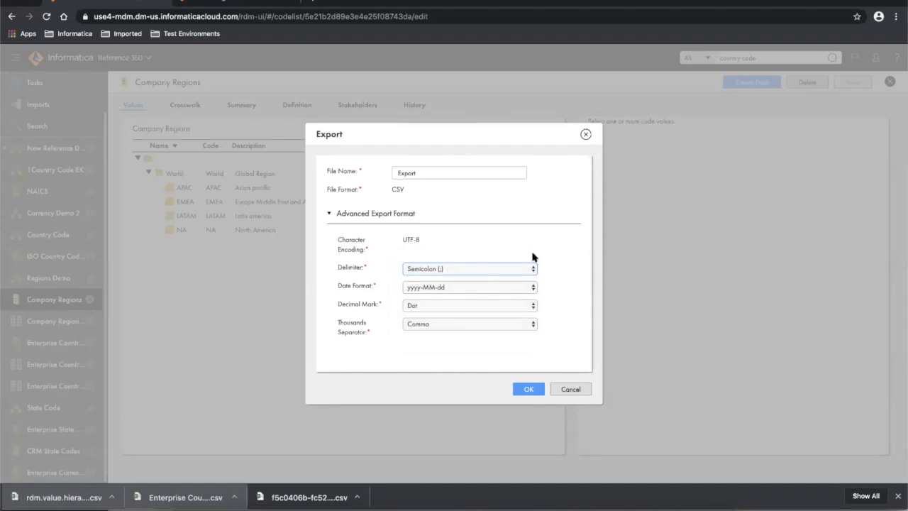
{"action": "left_click", "coordinate": [463, 288]}
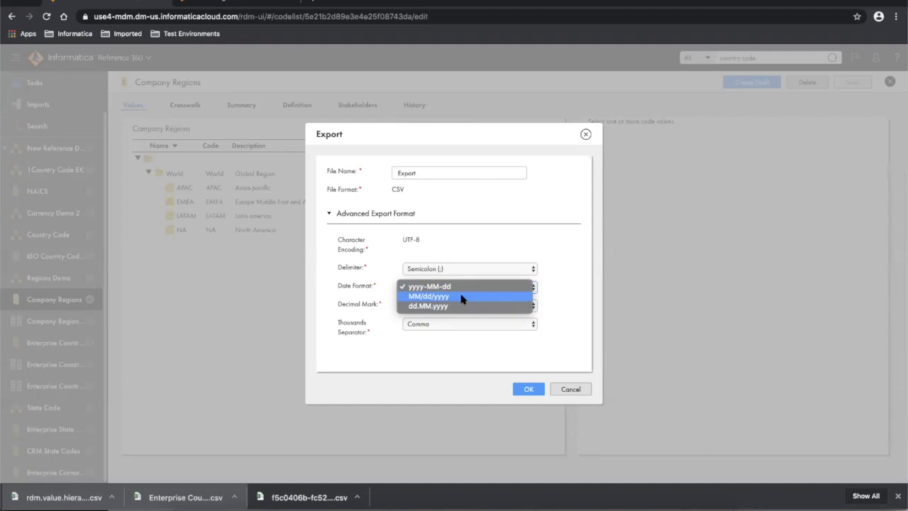
{"action": "left_click", "coordinate": [566, 255]}
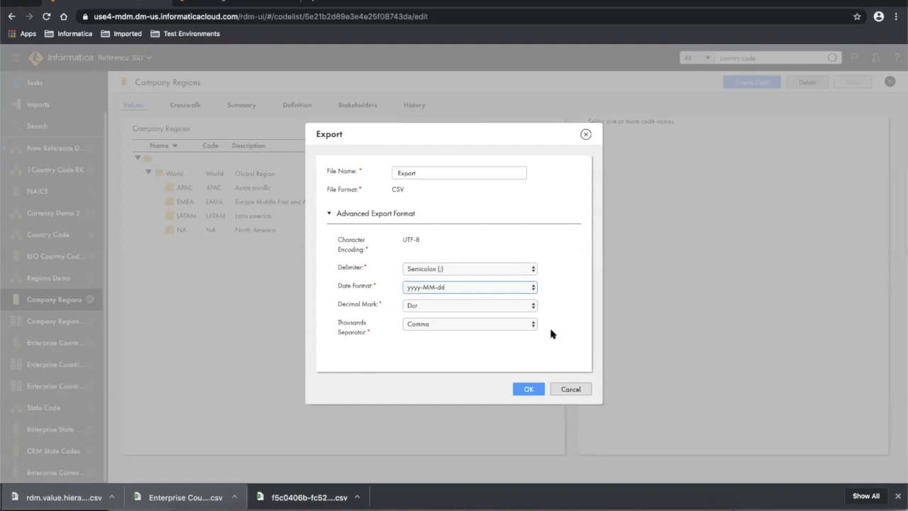
{"action": "left_click", "coordinate": [529, 390]}
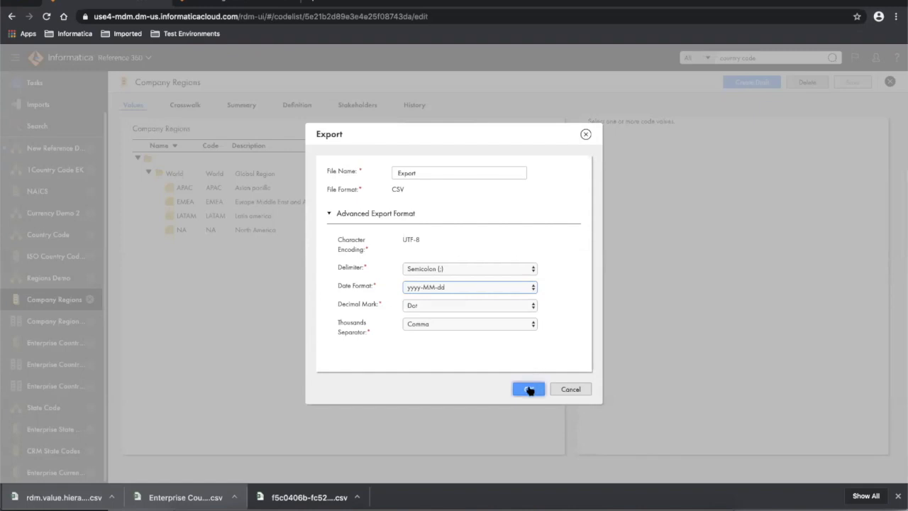
{"action": "left_click", "coordinate": [438, 173]}
{"action": "left_click_drag", "start_coordinate": [415, 172], "coordinate": [383, 172]}
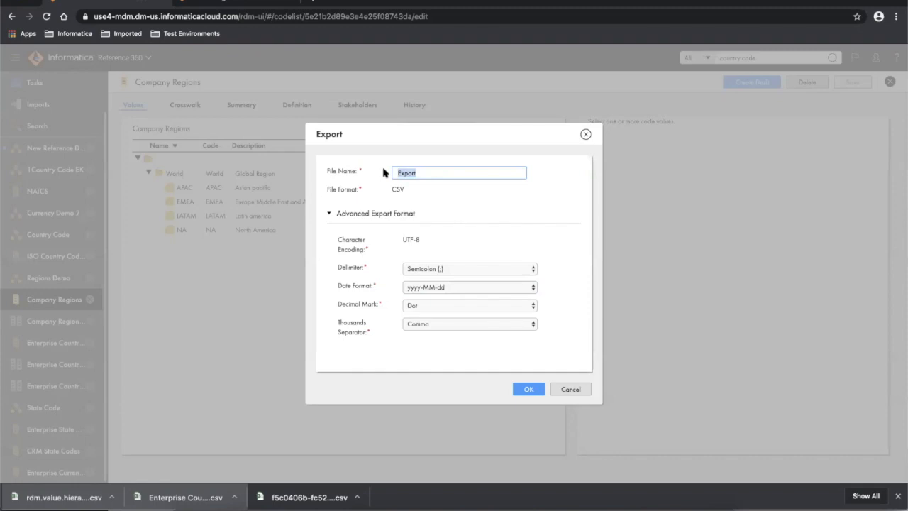
{"action": "type", "text": "Company Regions"}
{"action": "left_click", "coordinate": [529, 388]}
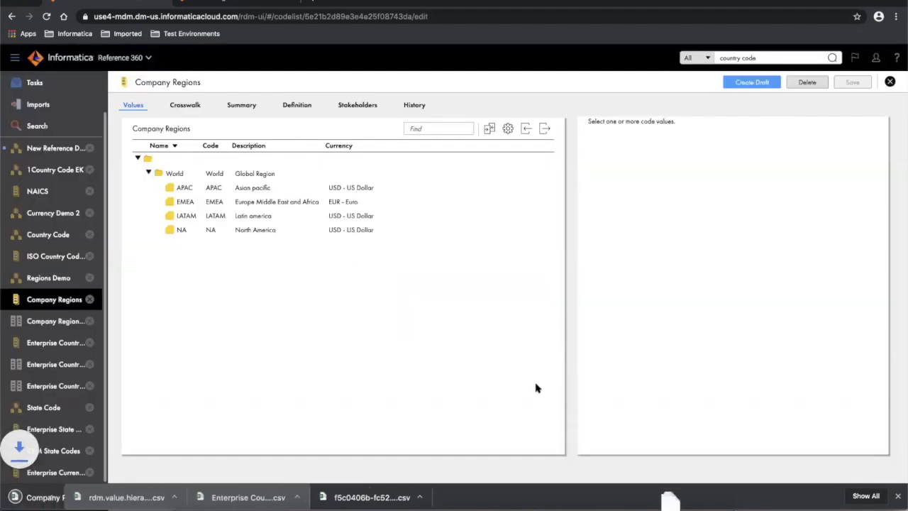
- Open the exported Company Regions CSV in Excel, maximise it, and AutoFit all columns
{"action": "left_click", "coordinate": [57, 497]}
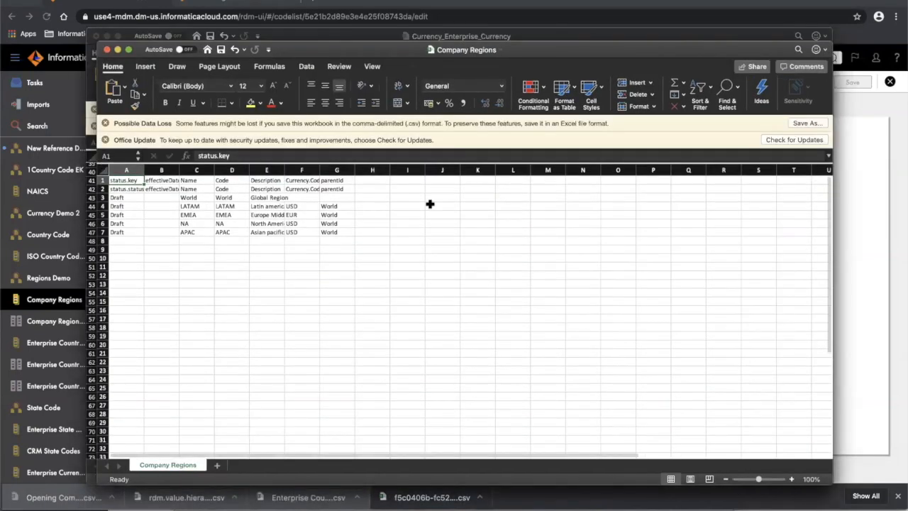
{"action": "double_click", "coordinate": [498, 50]}
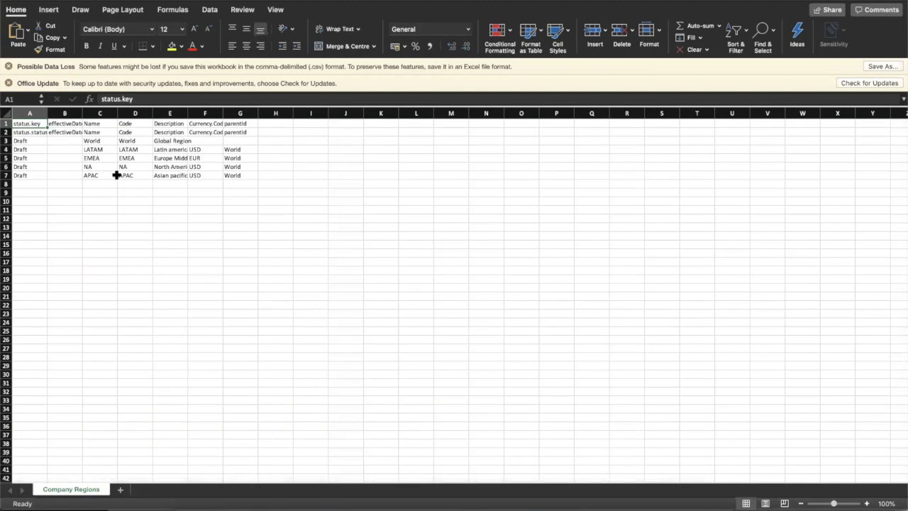
{"action": "left_click_drag", "start_coordinate": [83, 108], "coordinate": [87, 109]}
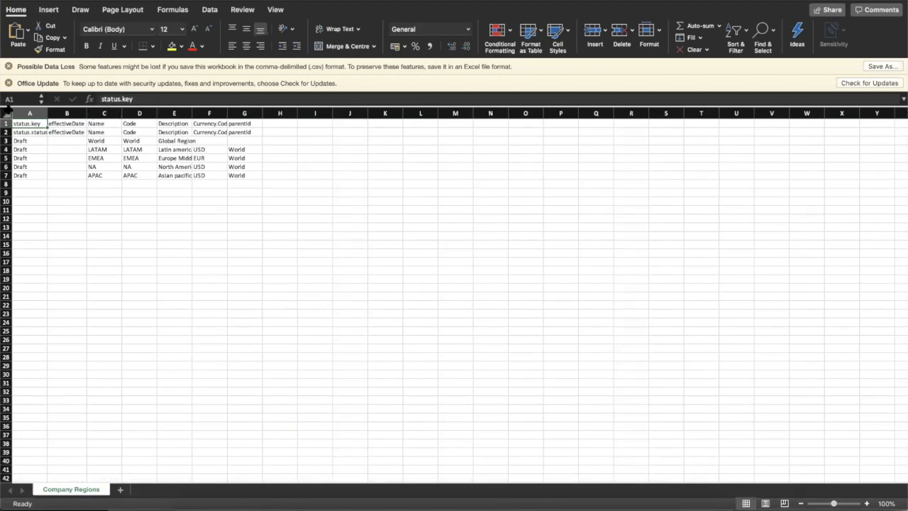
{"action": "left_click", "coordinate": [7, 110]}
{"action": "double_click", "coordinate": [86, 108]}
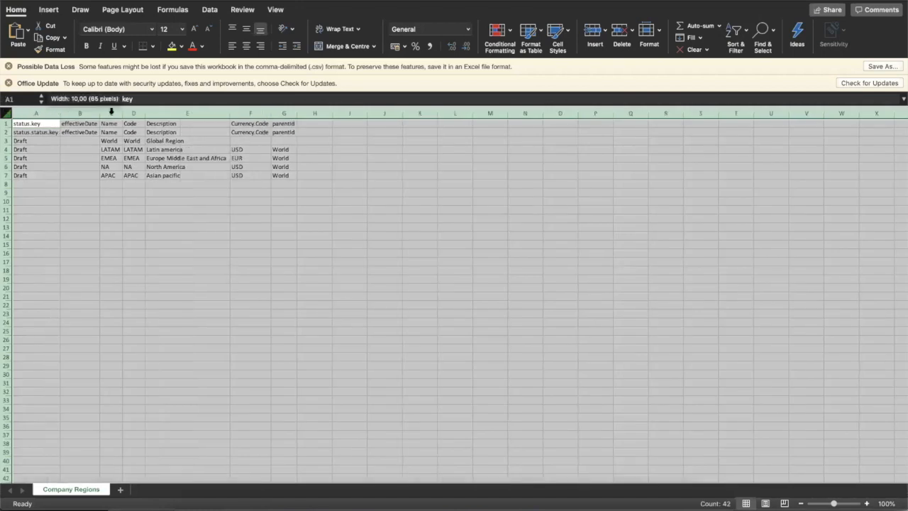
{"action": "left_click", "coordinate": [172, 252]}
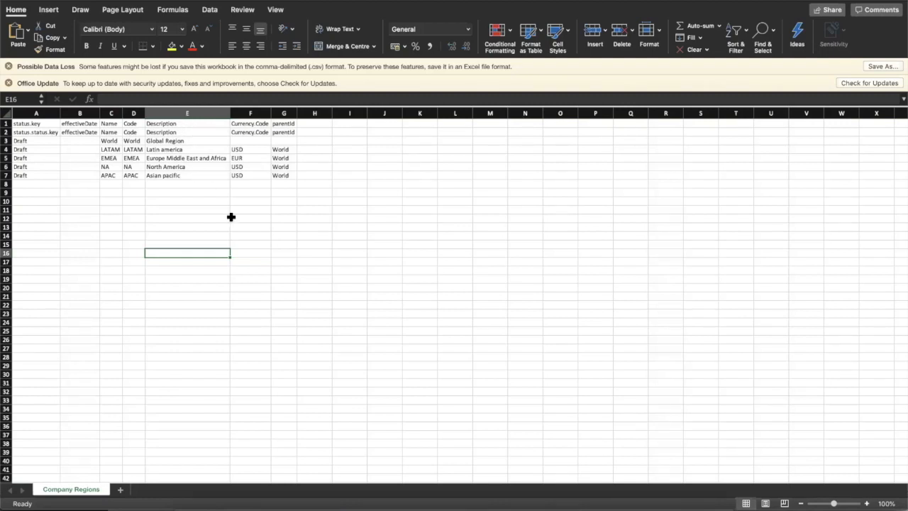
- Check EMEA's EUR value against the browser, widen columns F and D, and return to Chrome
{"action": "left_click", "coordinate": [244, 156]}
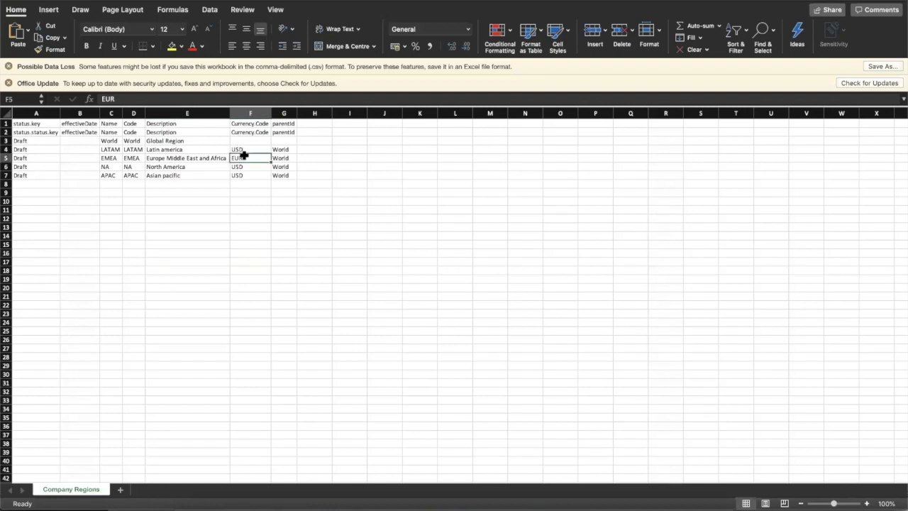
{"action": "key", "text": "super+Tab"}
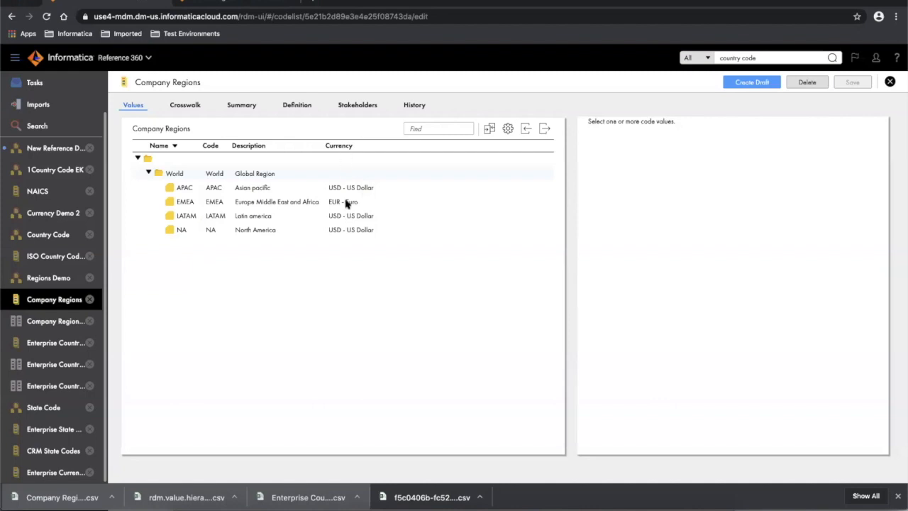
{"action": "key", "text": "super+Tab"}
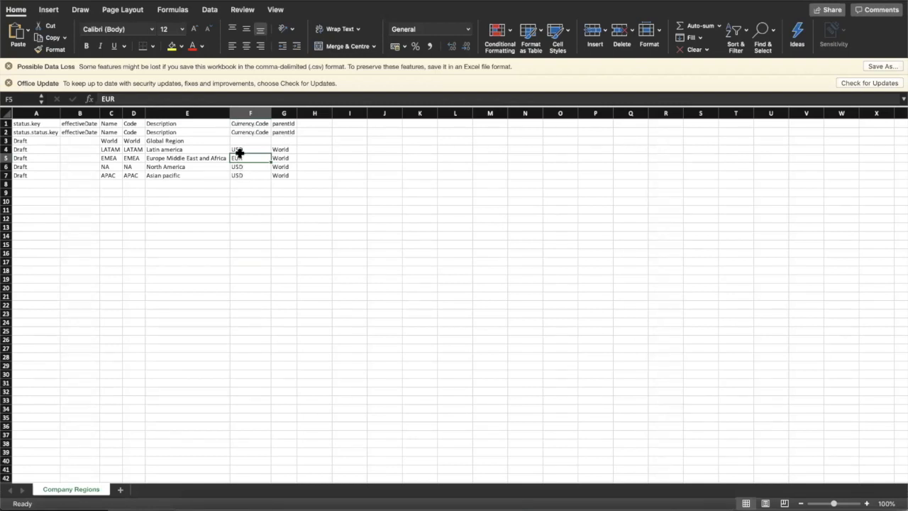
{"action": "left_click_drag", "start_coordinate": [271, 113], "coordinate": [277, 112]}
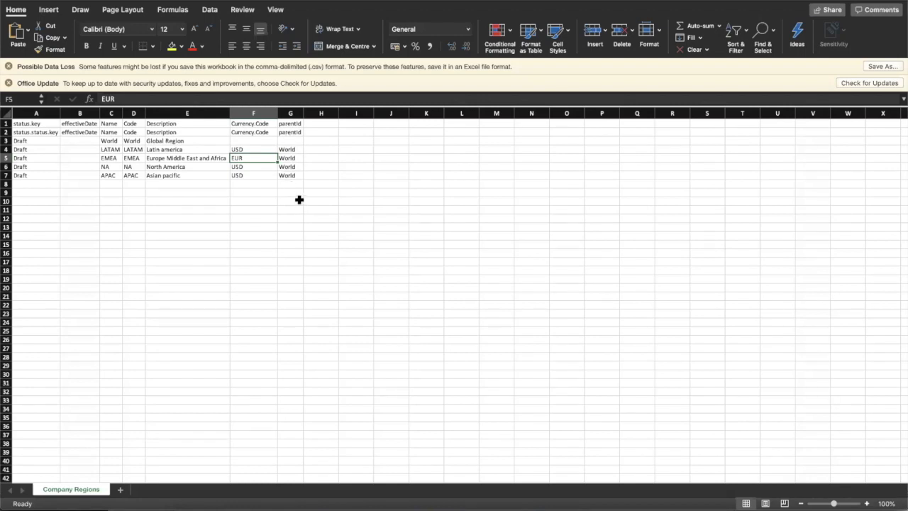
{"action": "left_click_drag", "start_coordinate": [144, 112], "coordinate": [144, 111]}
{"action": "key", "text": "super+Tab"}
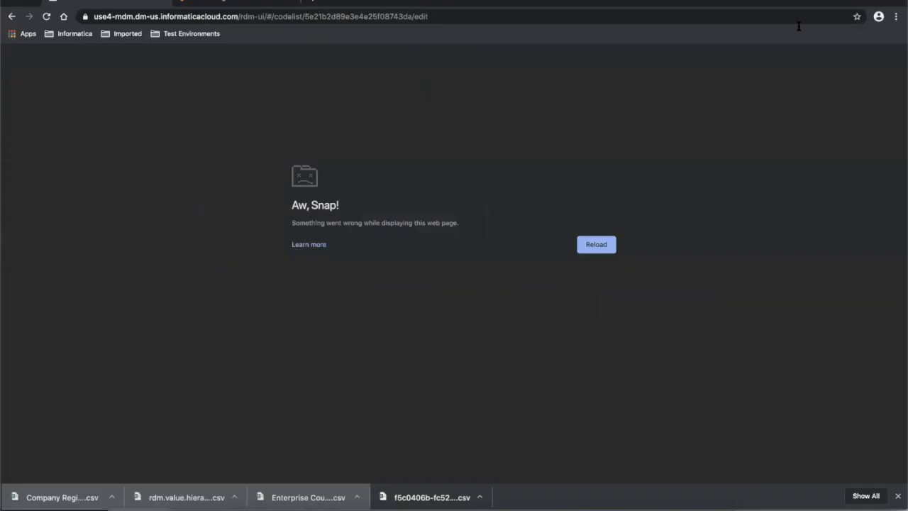
- Reload the crashed page, expand World to list APAC, EMEA, LATAM and NA, and go back to Excel
{"action": "left_click", "coordinate": [818, 15]}
{"action": "key", "text": "Return"}
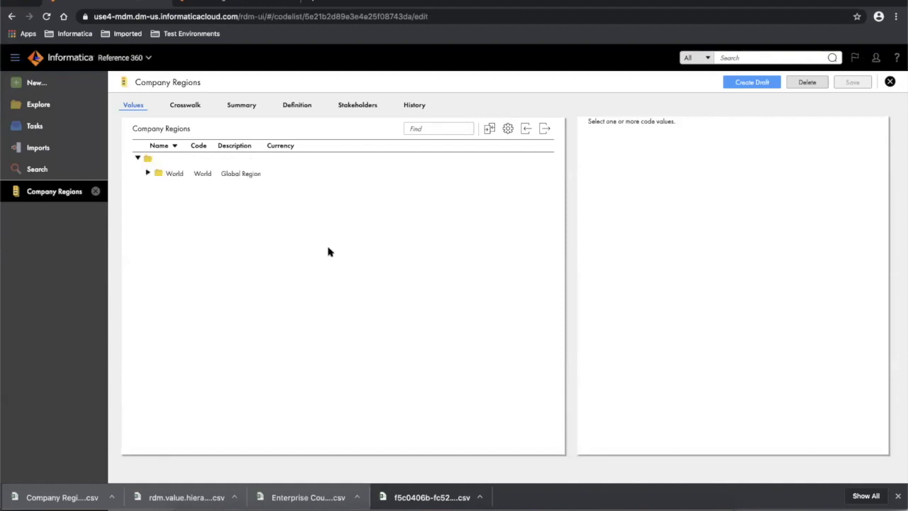
{"action": "left_click", "coordinate": [148, 173]}
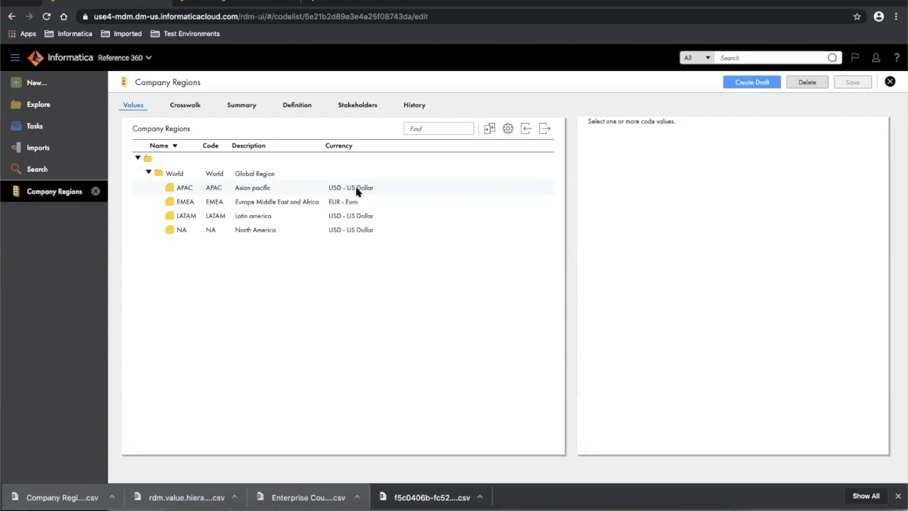
{"action": "key", "text": "super+Tab"}
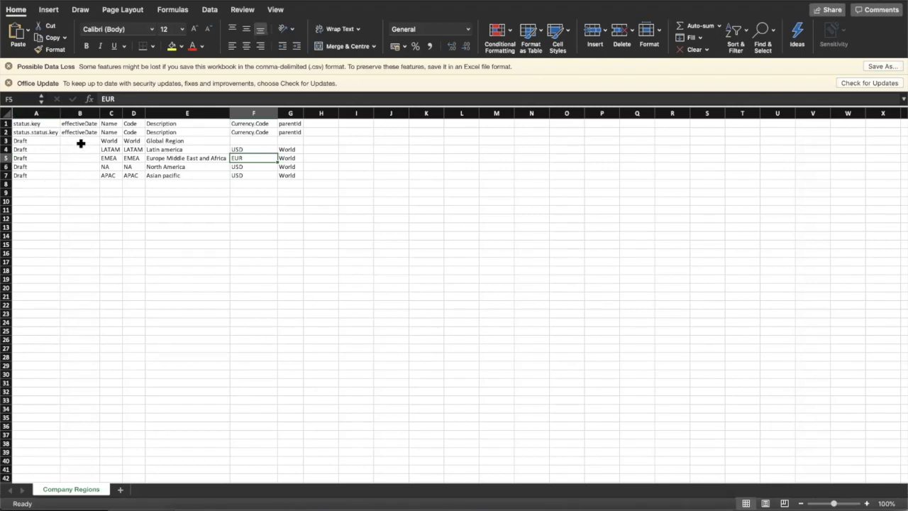
{"action": "key", "text": "super+Tab"}
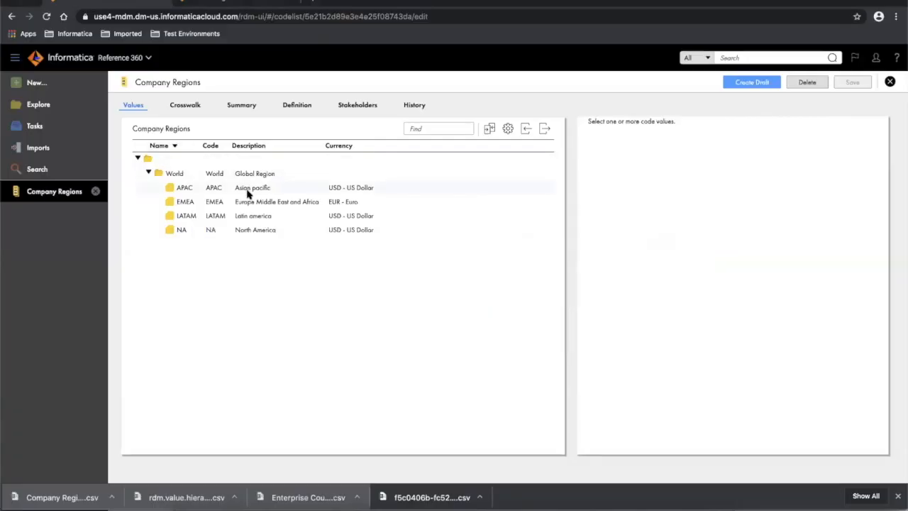
- Show APAC's Draft summary and compare it with World's empty effectiveDate in the spreadsheet
{"action": "left_click", "coordinate": [248, 193]}
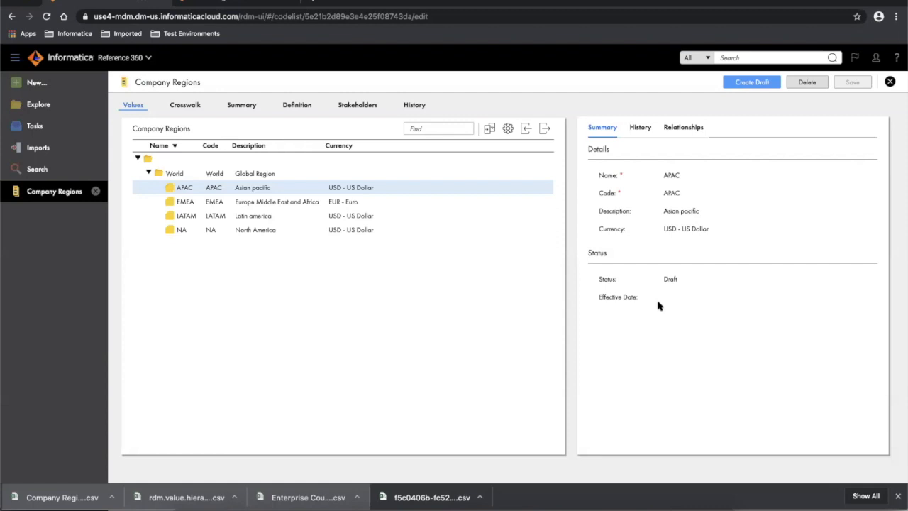
{"action": "key", "text": "super+Tab"}
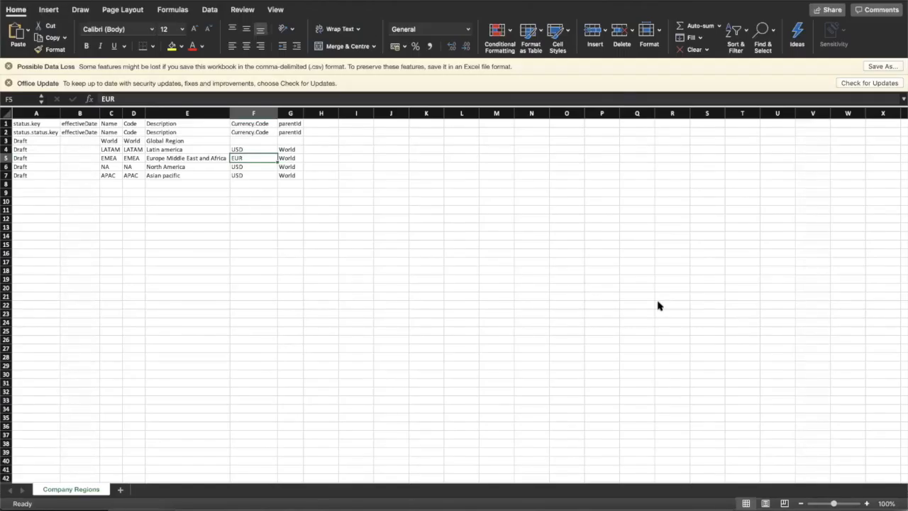
{"action": "left_click", "coordinate": [78, 141]}
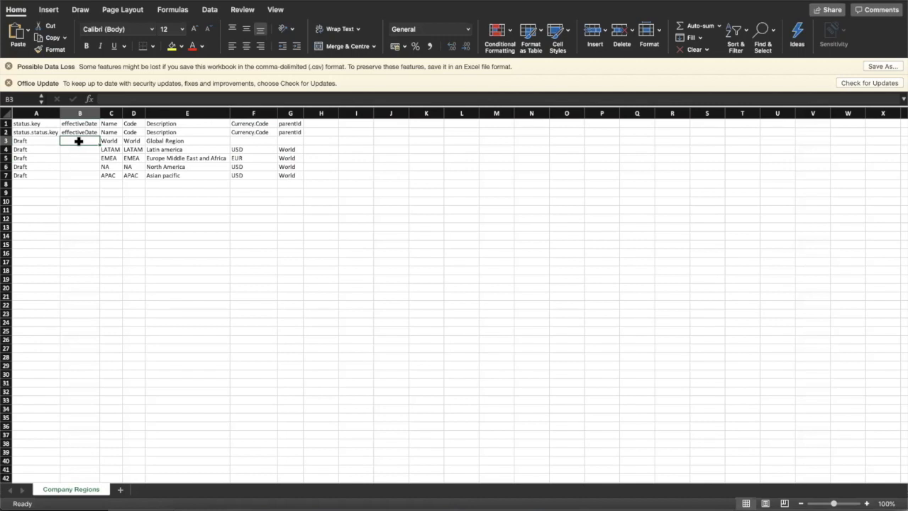
{"action": "key", "text": "super+Tab"}
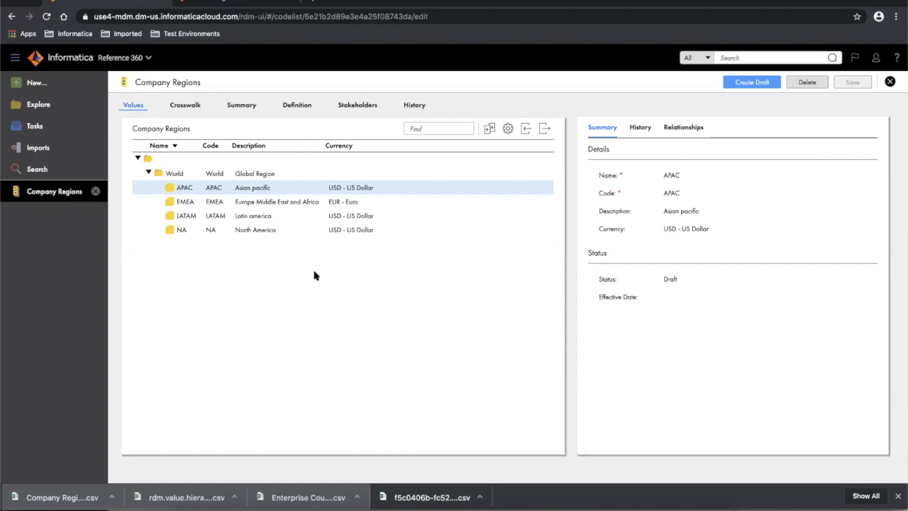
- Fill row 8 as a Draft Germany entry: code DEU, description 'Germamy', currency EUR, parent EMEA
{"action": "mouse_move", "coordinate": [308, 509]}
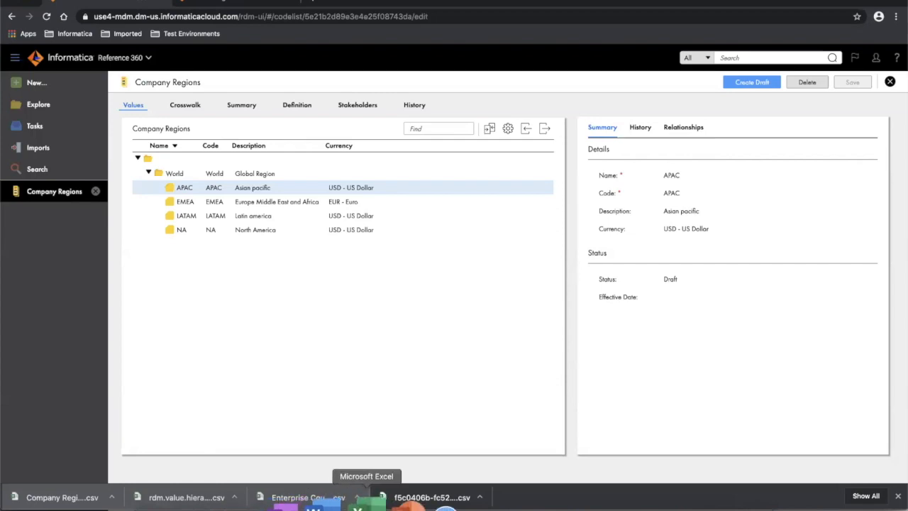
{"action": "left_click", "coordinate": [362, 505]}
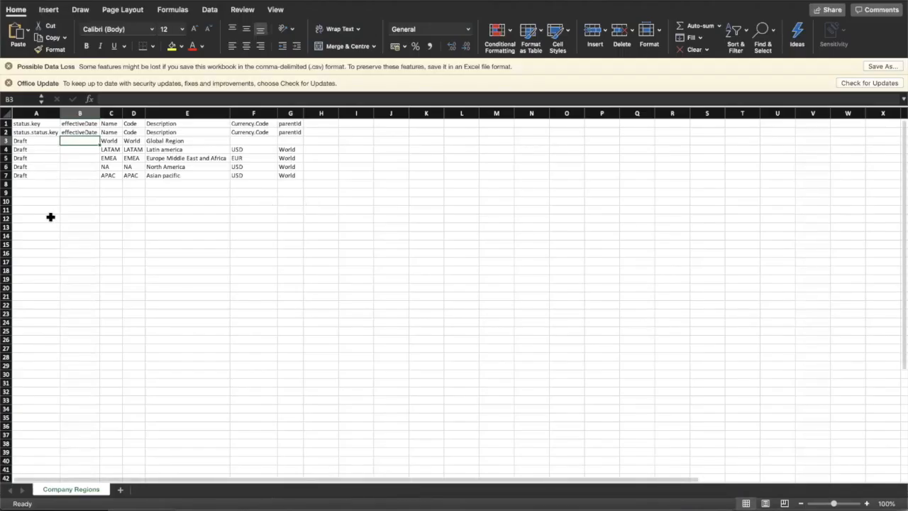
{"action": "left_click", "coordinate": [24, 185]}
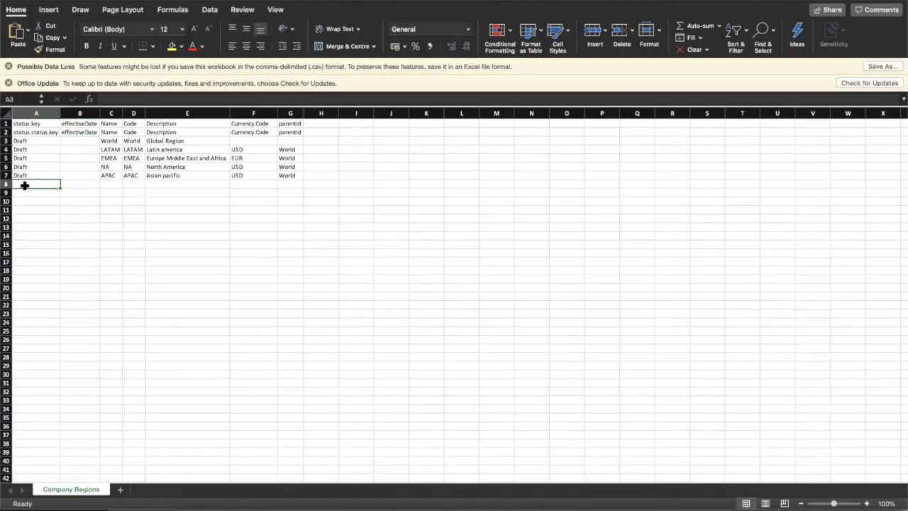
{"action": "type", "text": "Draft"}
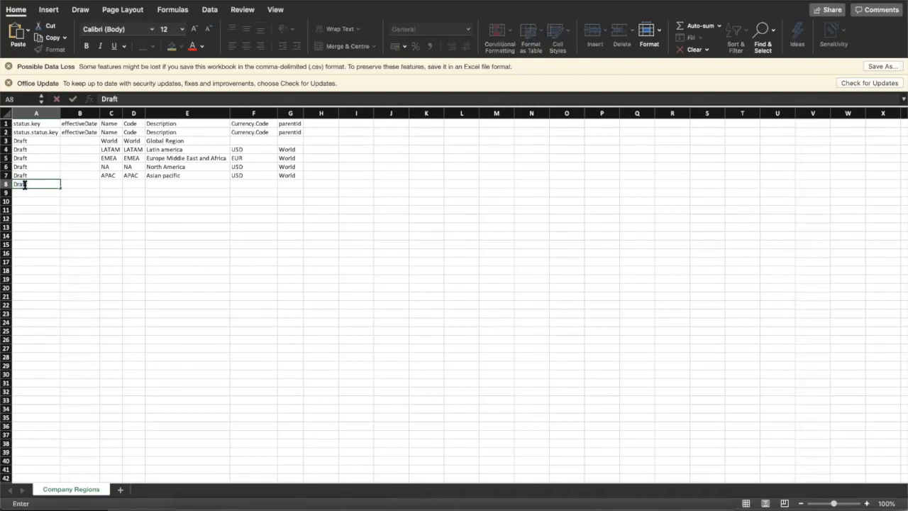
{"action": "left_click", "coordinate": [111, 185]}
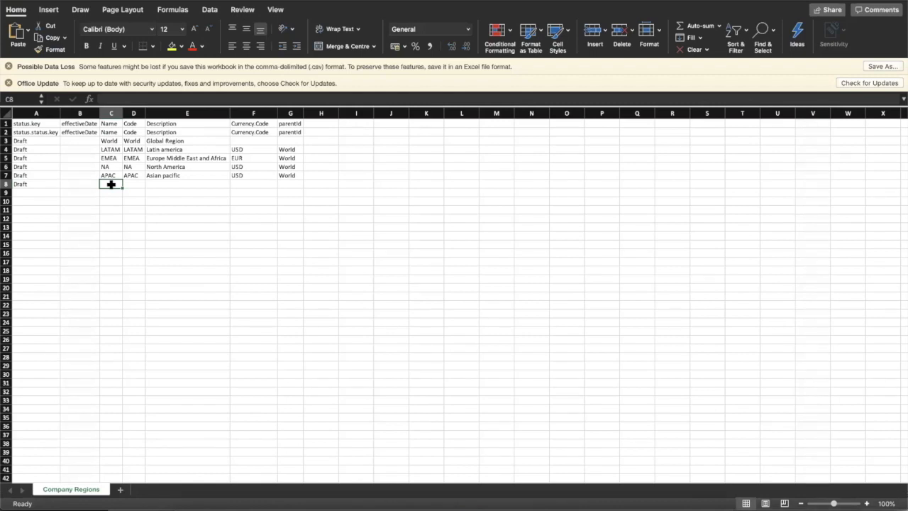
{"action": "type", "text": "Germany"}
{"action": "key", "text": "Tab"}
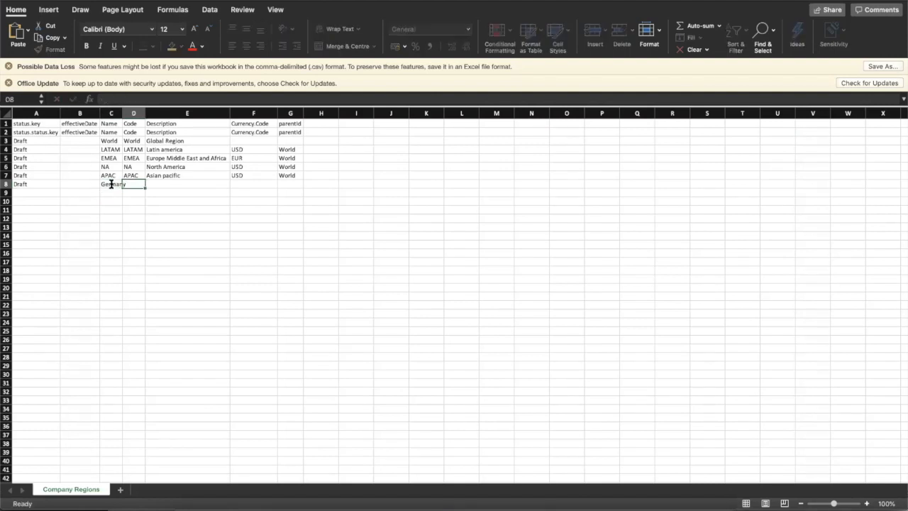
{"action": "type", "text": "DEU"}
{"action": "key", "text": "Tab"}
{"action": "type", "text": "Germamy"}
{"action": "key", "text": "Tab"}
{"action": "type", "text": "EUR"}
{"action": "key", "text": "Tab"}
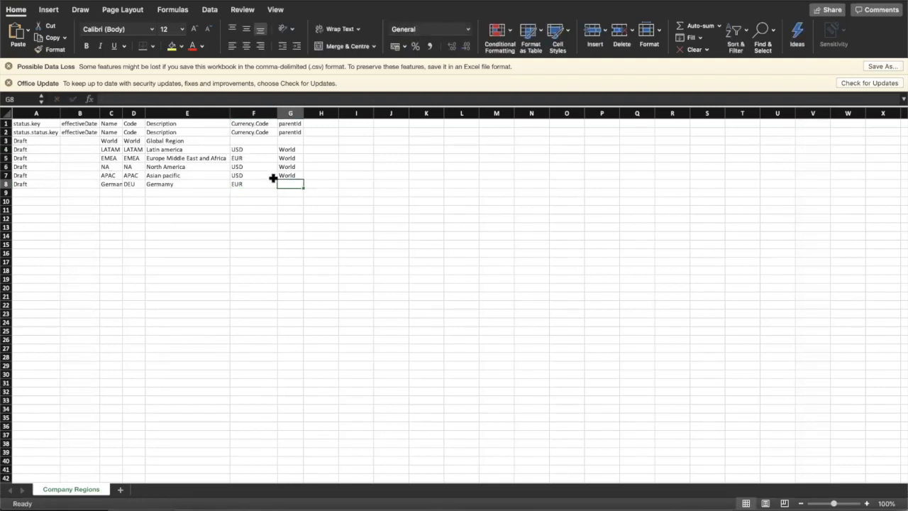
{"action": "type", "text": "EMEA"}
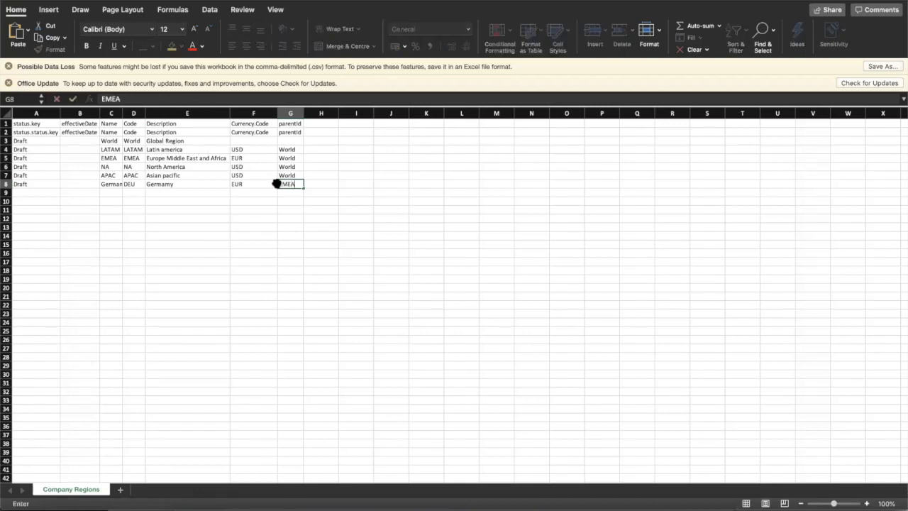
- Fill row 9 as a Draft Stuttgart entry: code STR, description 'Struttgart', currency EUR, parent DEU
{"action": "left_click", "coordinate": [22, 193]}
{"action": "type", "text": "Draft"}
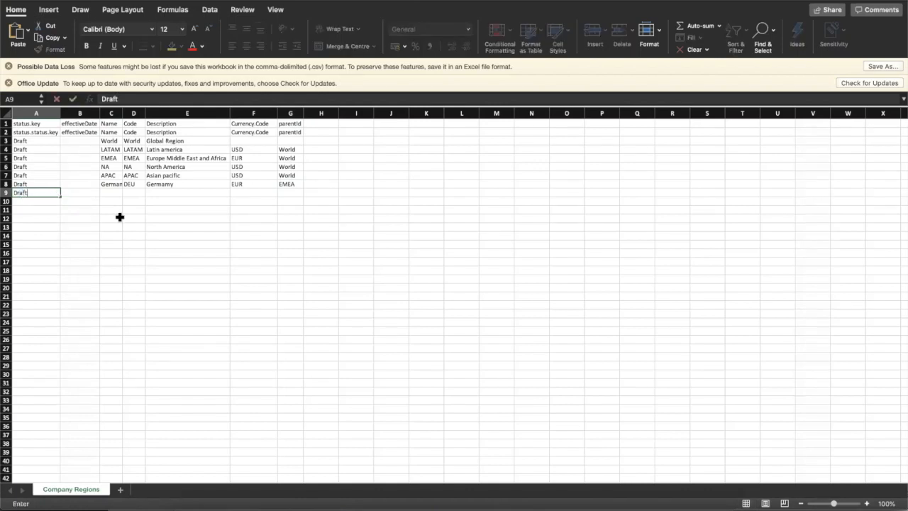
{"action": "left_click", "coordinate": [112, 192]}
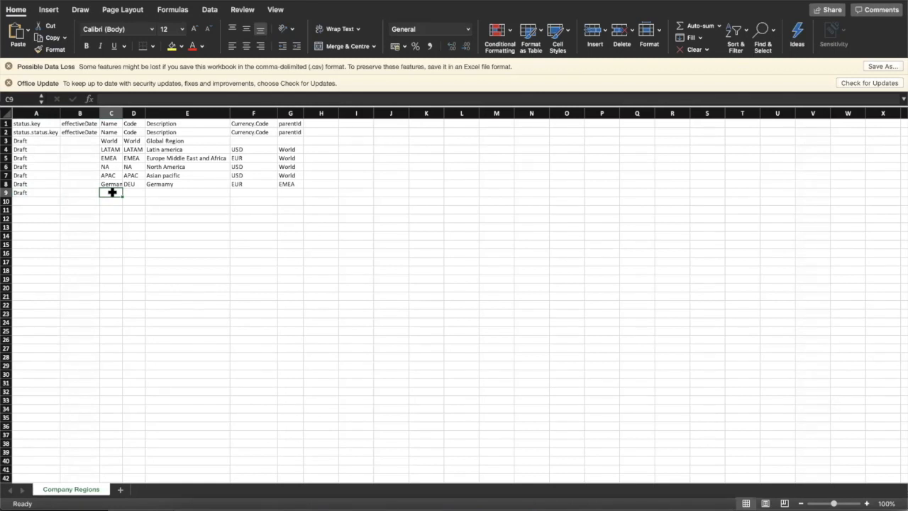
{"action": "type", "text": "Stuttgart"}
{"action": "key", "text": "Tab"}
{"action": "type", "text": "STR"}
{"action": "key", "text": "Tab"}
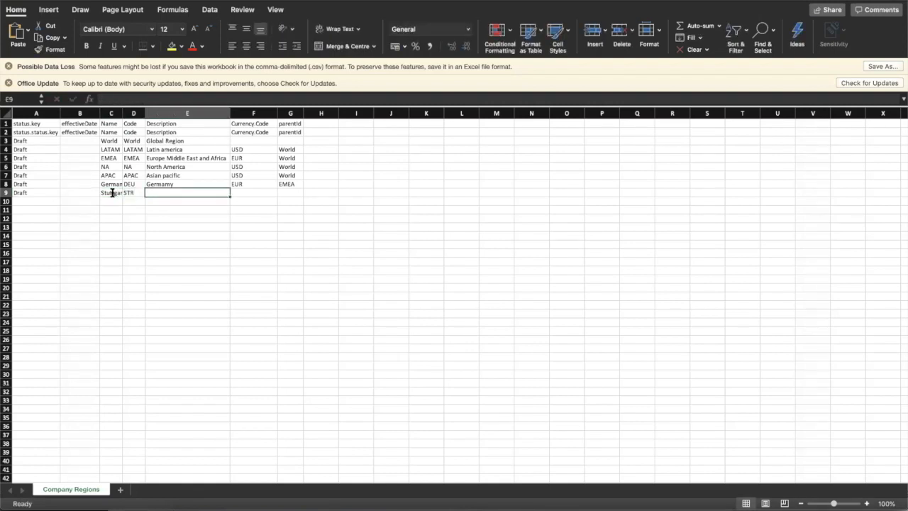
{"action": "type", "text": "G"}
{"action": "key", "text": "BackSpace"}
{"action": "type", "text": "Struttgart"}
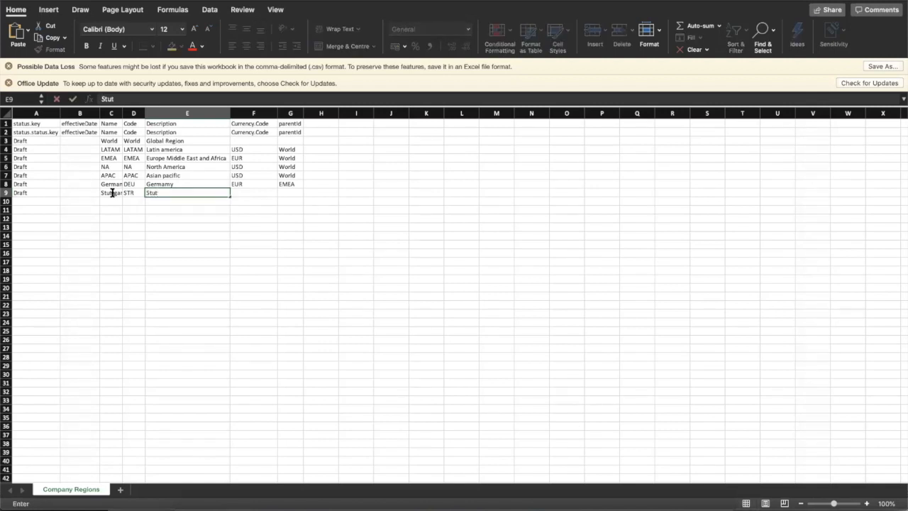
{"action": "left_click", "coordinate": [262, 192]}
{"action": "type", "text": "EUR"}
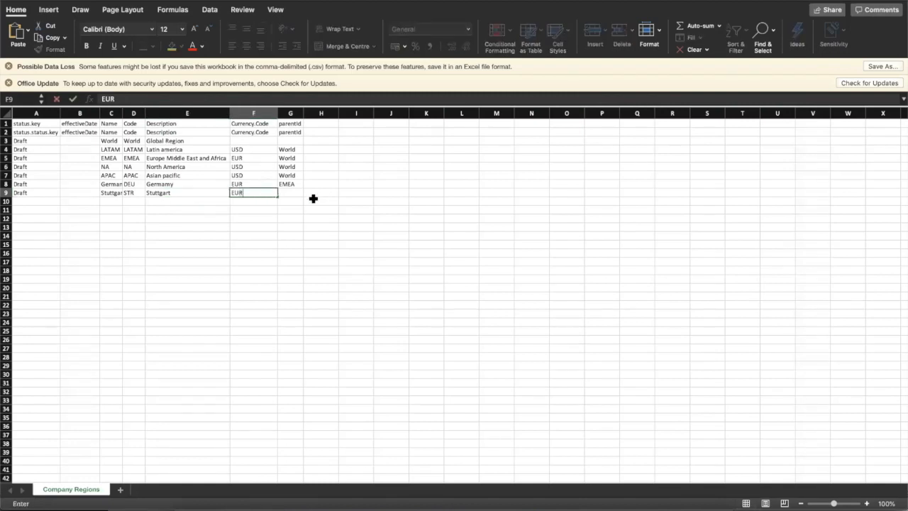
{"action": "left_click", "coordinate": [292, 193]}
{"action": "type", "text": "DEU"}
{"action": "left_click", "coordinate": [236, 235]}
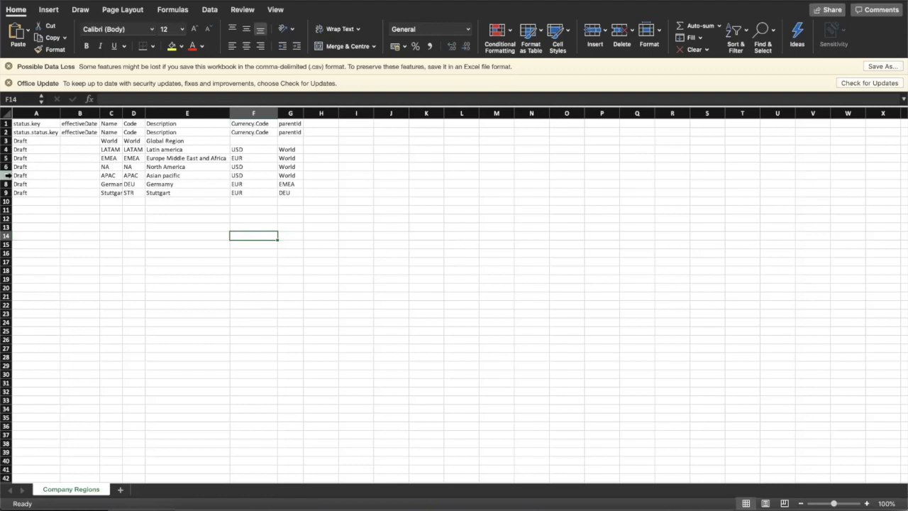
- Delete the five old region rows 3–7 so only the Germany and Stuttgart rows remain
{"action": "left_click_drag", "start_coordinate": [6, 175], "coordinate": [6, 141]}
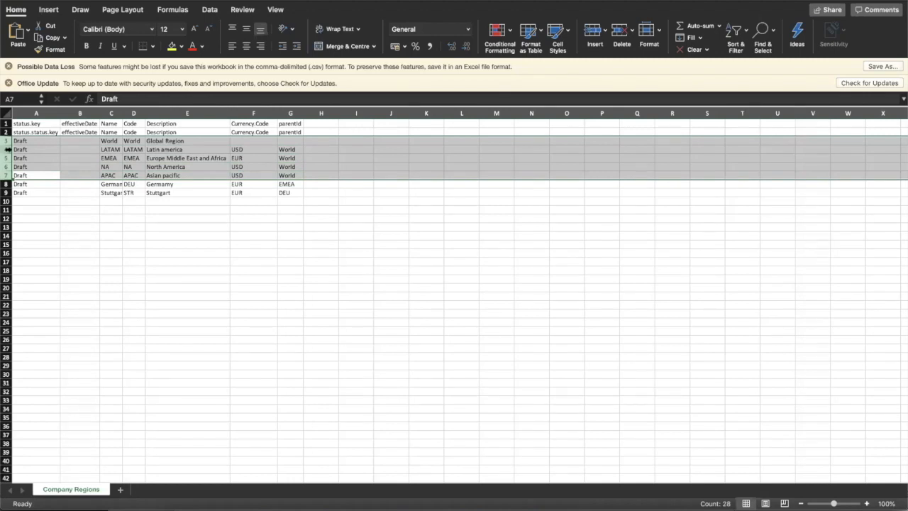
{"action": "right_click", "coordinate": [9, 149]}
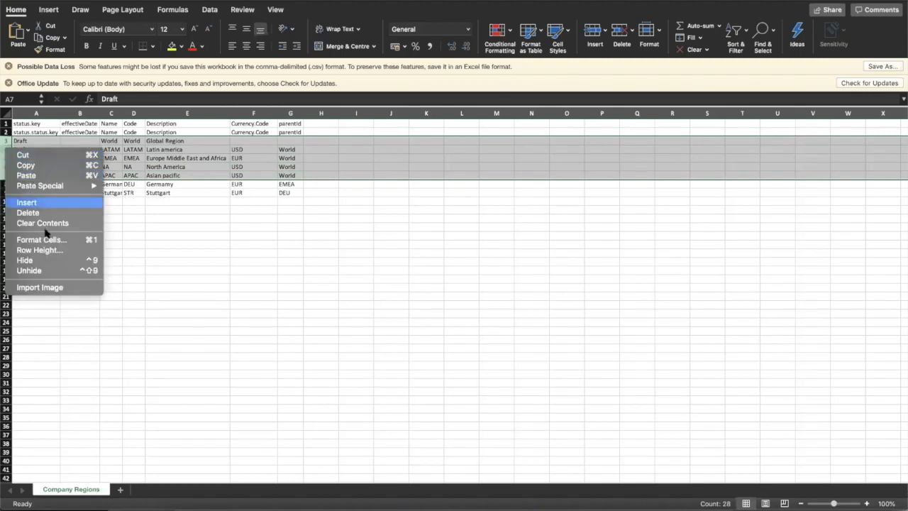
{"action": "left_click", "coordinate": [29, 212]}
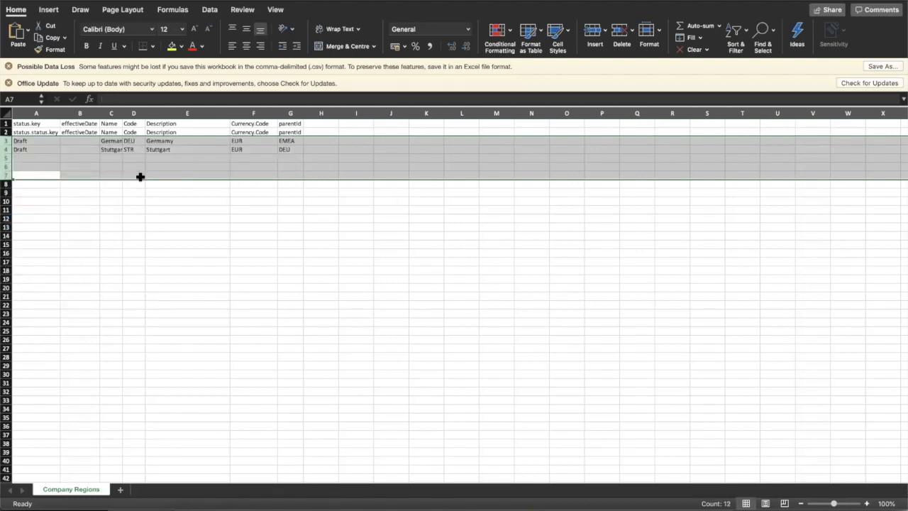
{"action": "left_click", "coordinate": [117, 211]}
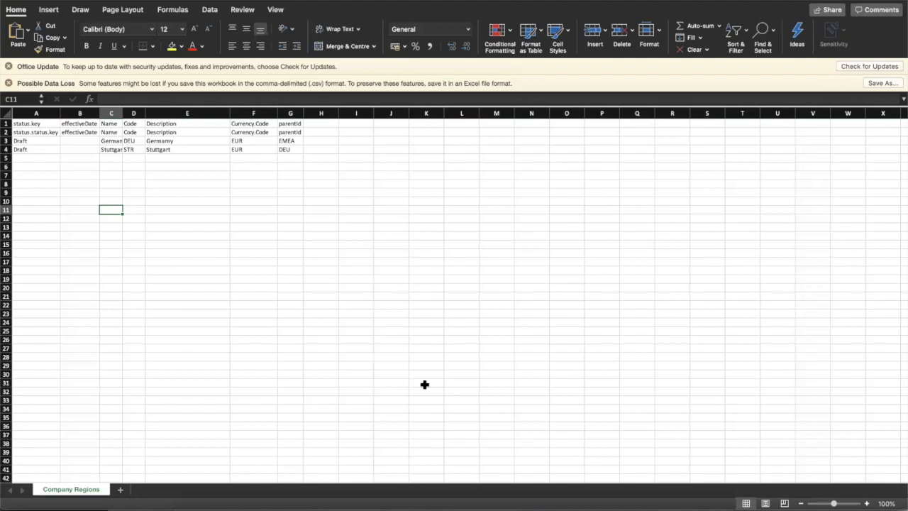
- Create a new Company Regions draft and begin an Import Values job into it
{"action": "mouse_move", "coordinate": [395, 505]}
{"action": "left_click", "coordinate": [438, 505]}
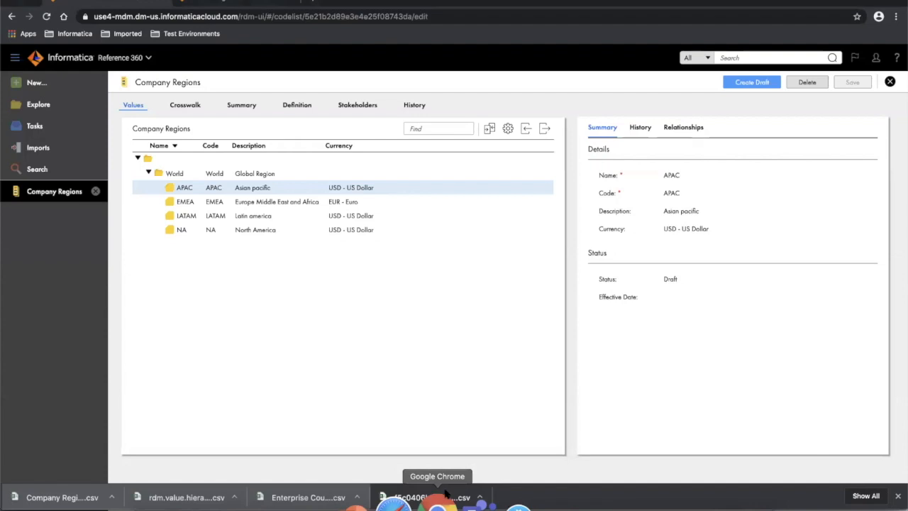
{"action": "left_click", "coordinate": [760, 87]}
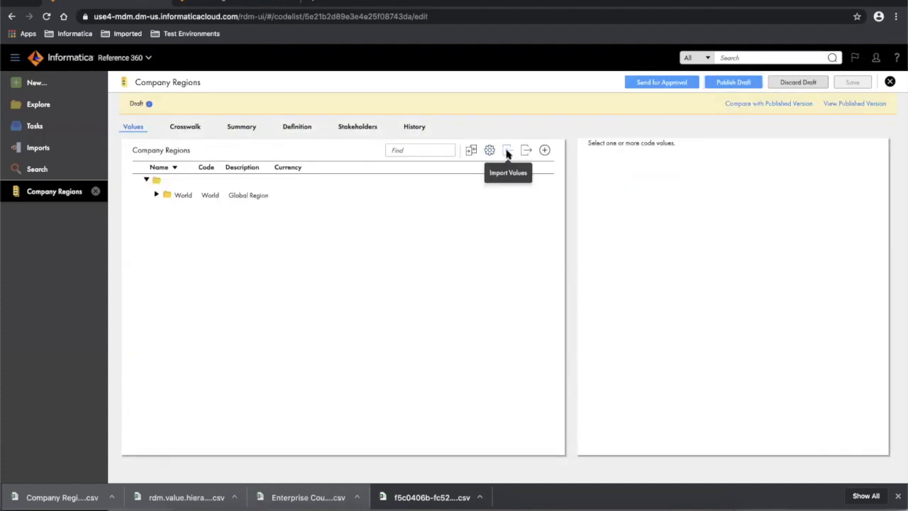
{"action": "left_click", "coordinate": [508, 152]}
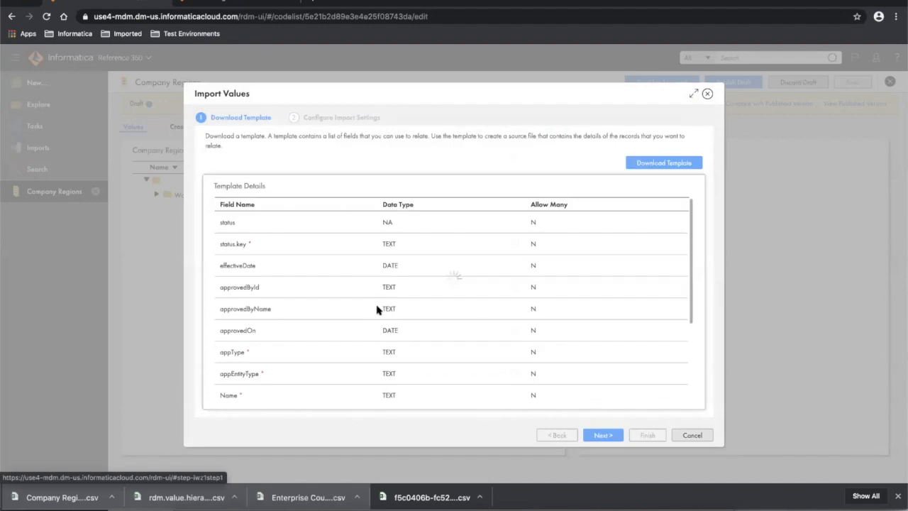
{"action": "left_click", "coordinate": [602, 435]}
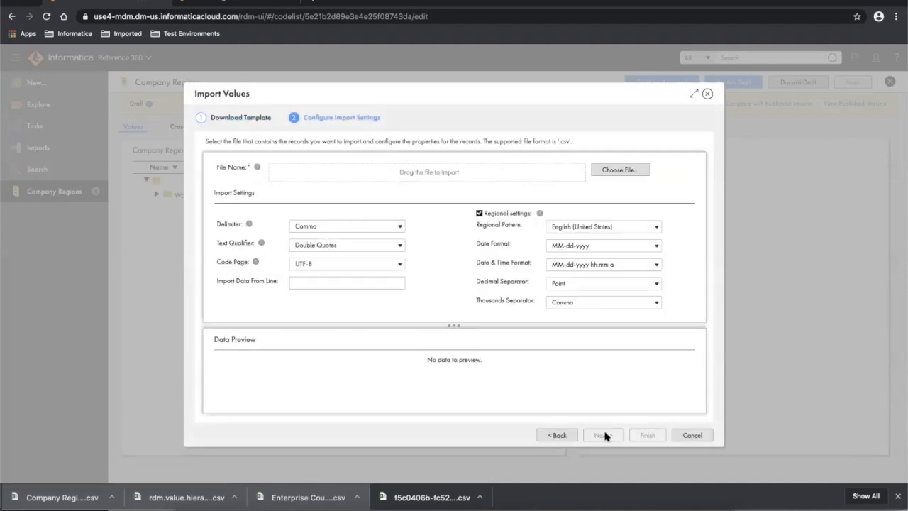
- Load Company Regions.csv from Downloads and set the import delimiter to Semicolon
{"action": "left_click", "coordinate": [628, 170]}
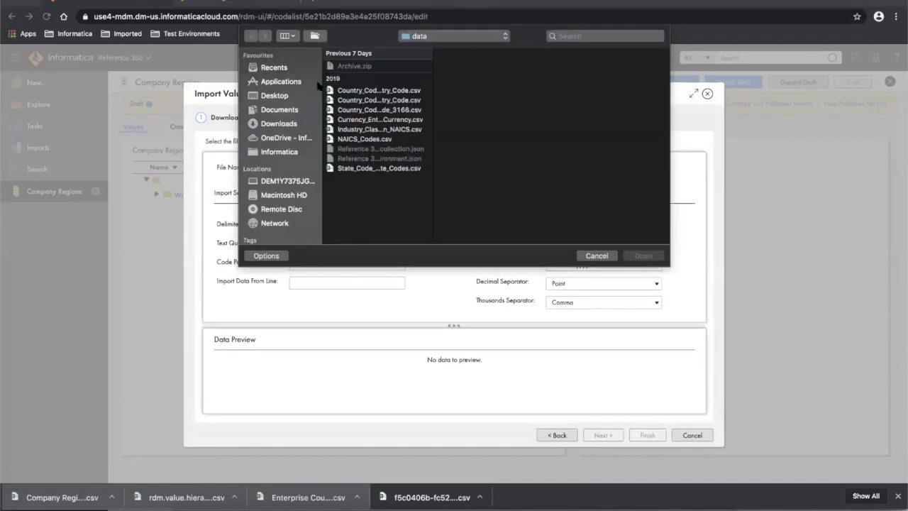
{"action": "left_click", "coordinate": [281, 125]}
{"action": "left_click", "coordinate": [370, 66]}
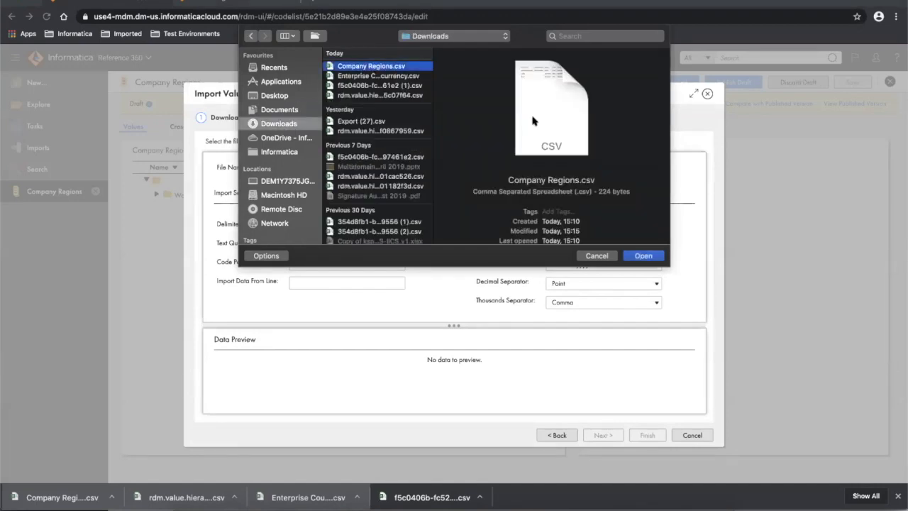
{"action": "left_click", "coordinate": [643, 255]}
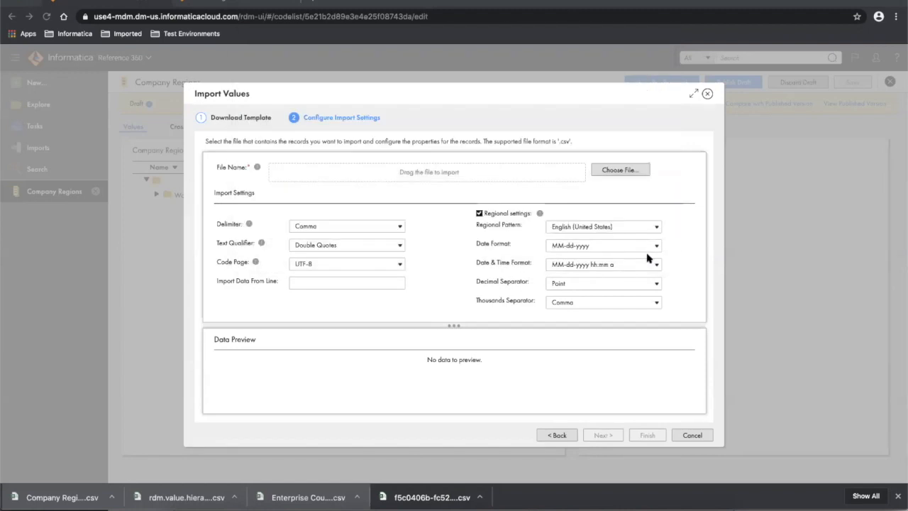
{"action": "left_click", "coordinate": [347, 226]}
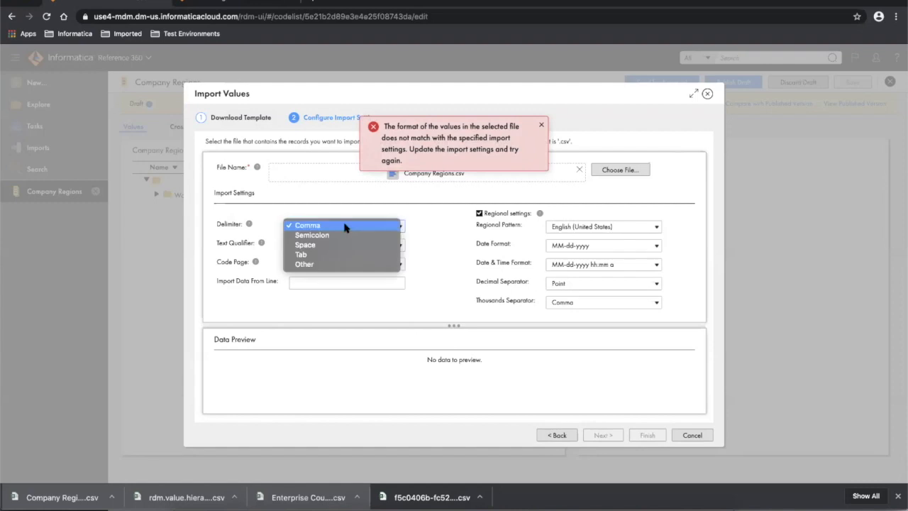
{"action": "left_click", "coordinate": [339, 236]}
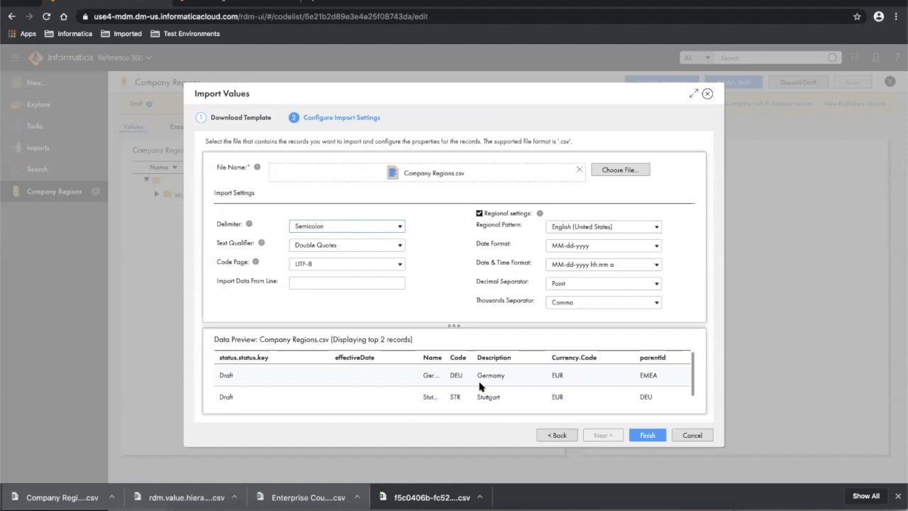
- Finish the import, check its notification, and expand World > EMEA > Germany to see Stuttgart
{"action": "left_click", "coordinate": [646, 437]}
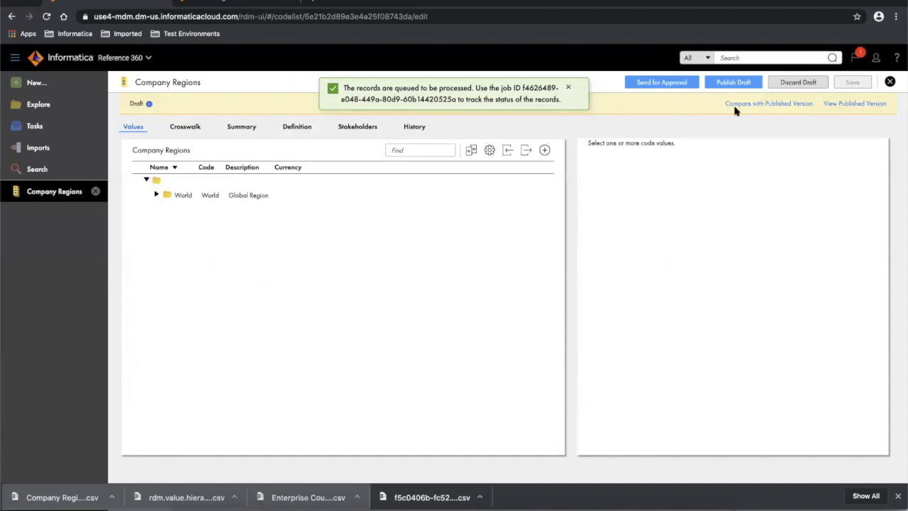
{"action": "left_click", "coordinate": [854, 59]}
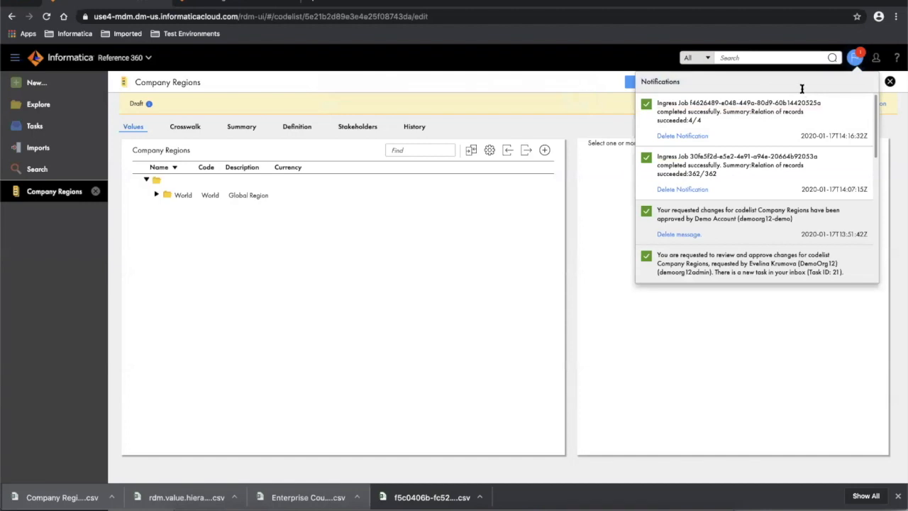
{"action": "left_click", "coordinate": [158, 196]}
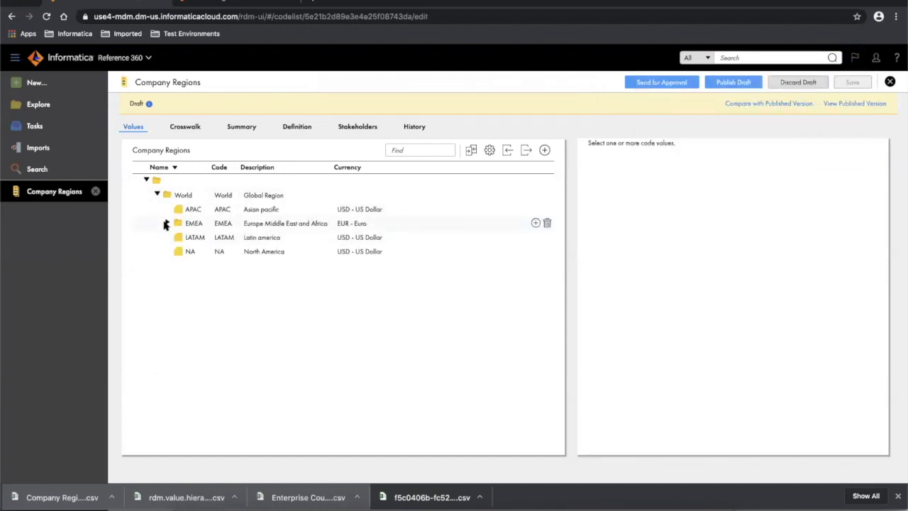
{"action": "left_click", "coordinate": [168, 224]}
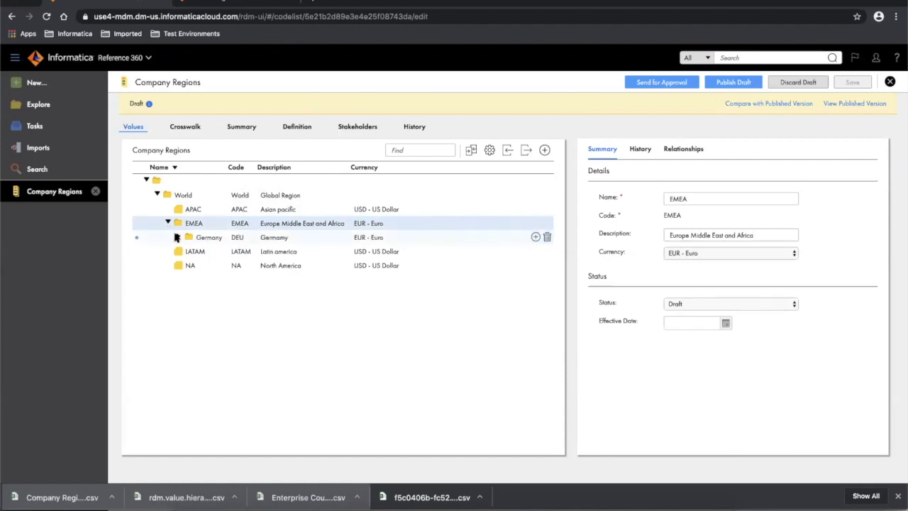
{"action": "left_click", "coordinate": [178, 239]}
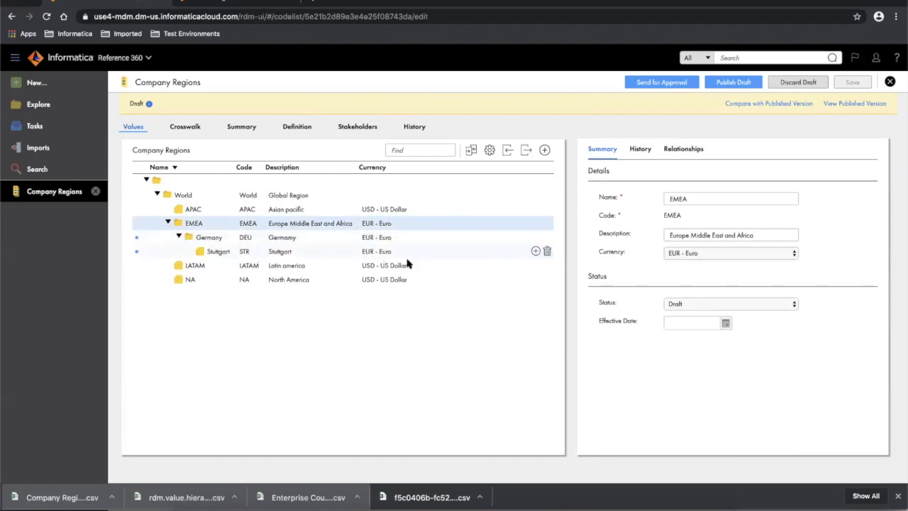
- Compare the draft with the published version showing all values, then publish and confirm
{"action": "left_click", "coordinate": [470, 151]}
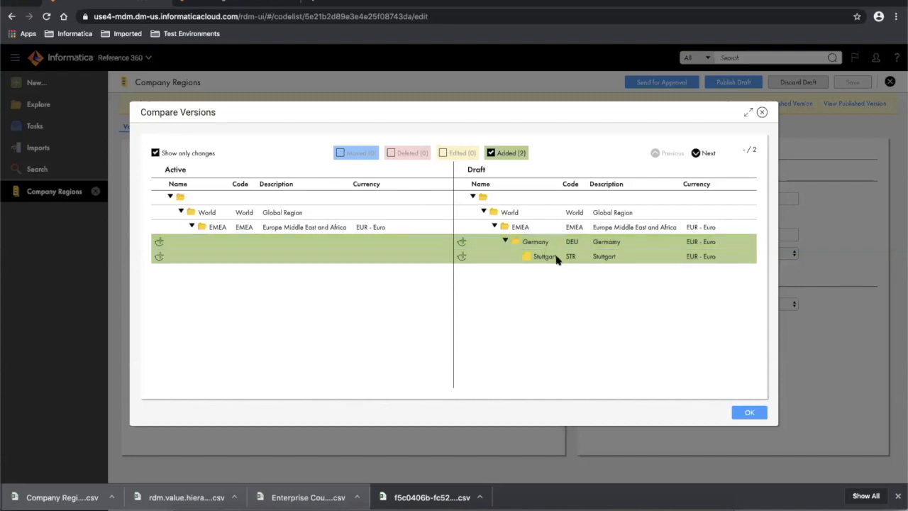
{"action": "left_click", "coordinate": [155, 153]}
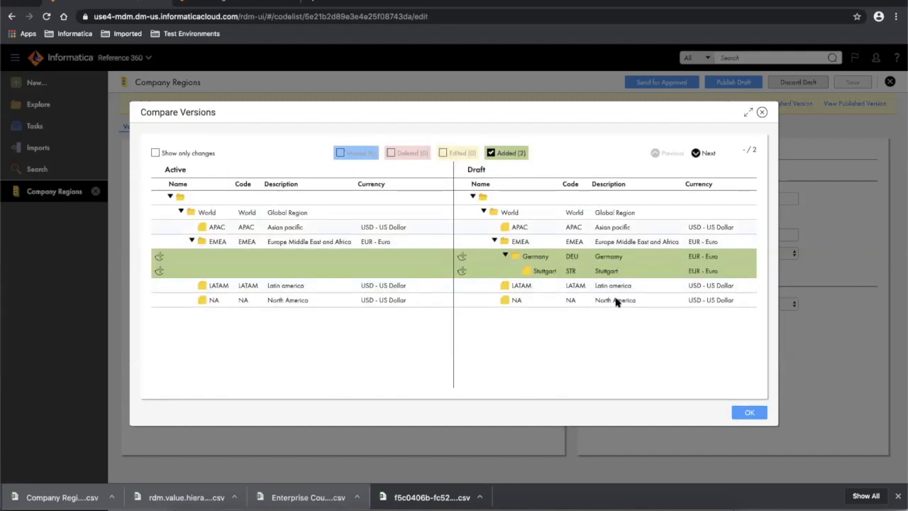
{"action": "left_click", "coordinate": [750, 414]}
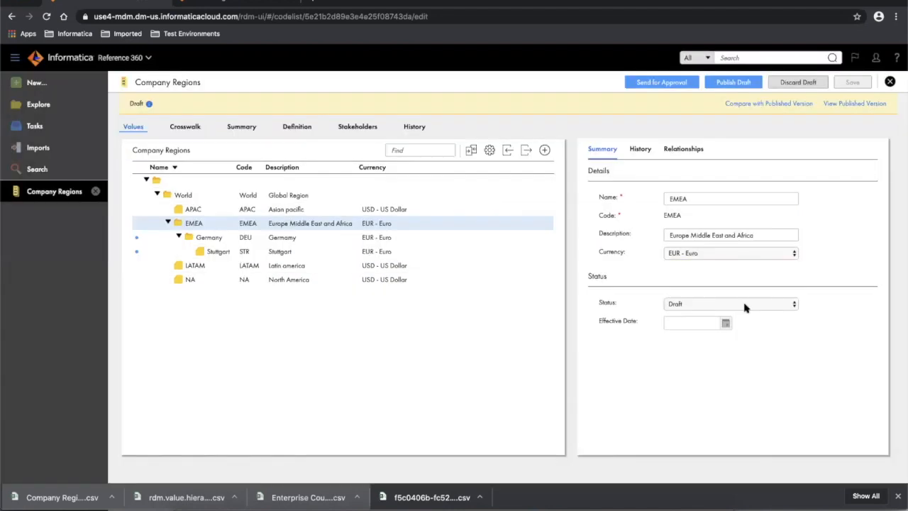
{"action": "left_click", "coordinate": [736, 83]}
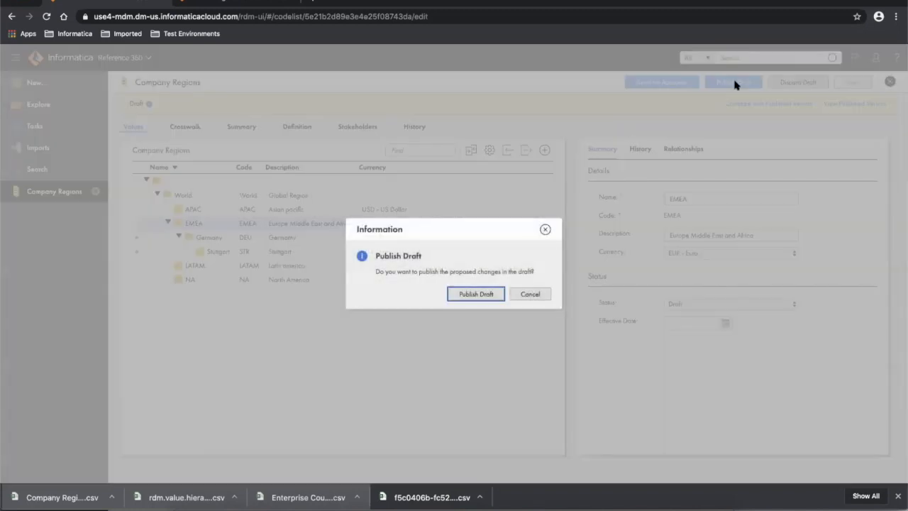
{"action": "left_click", "coordinate": [476, 294]}
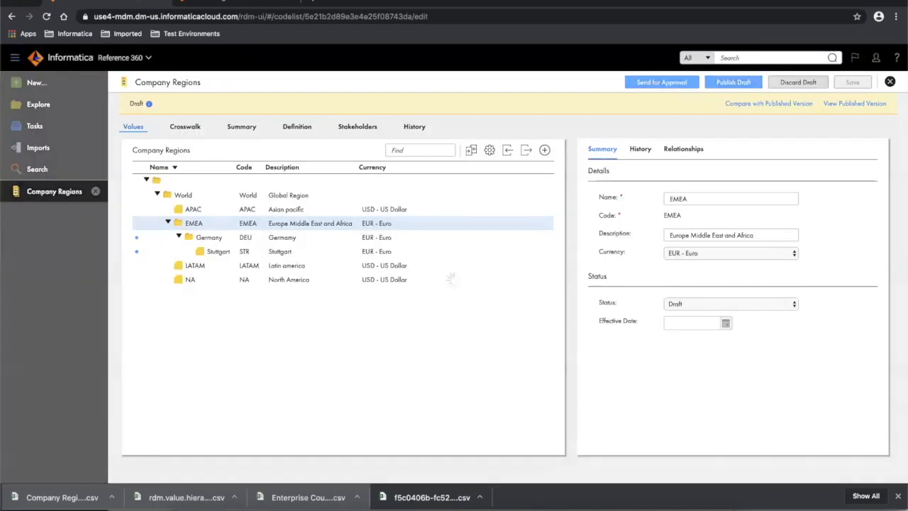
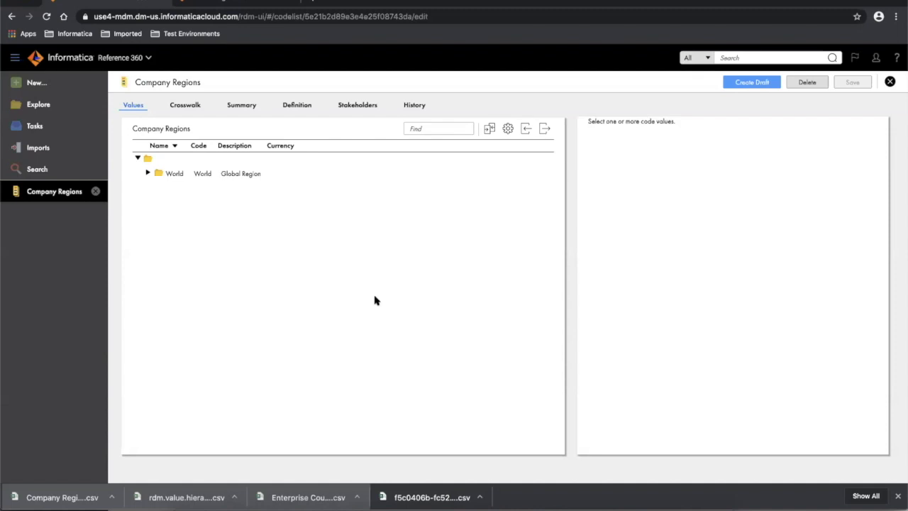
- Create an editable draft of the Company Regions code list
{"action": "left_click", "coordinate": [157, 194]}
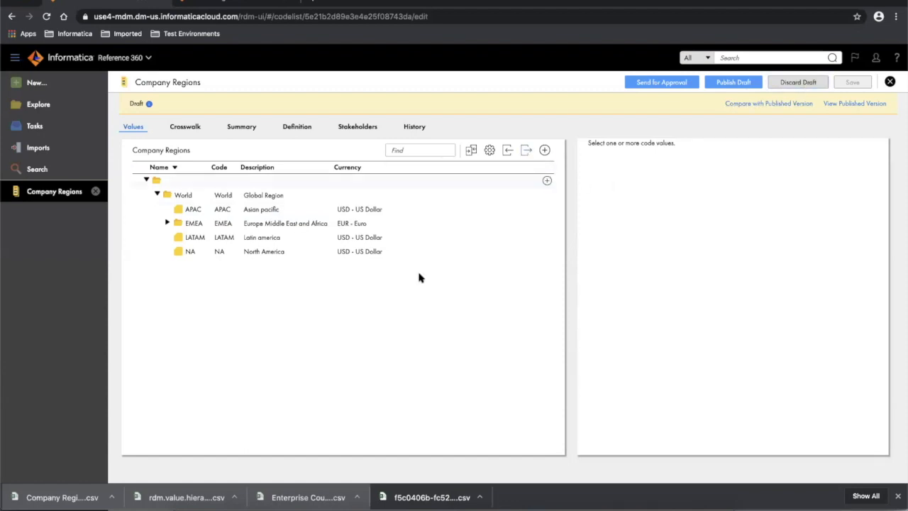
- Under EMEA, give Germany an effective date of 01/12/2020
{"action": "left_click", "coordinate": [168, 223]}
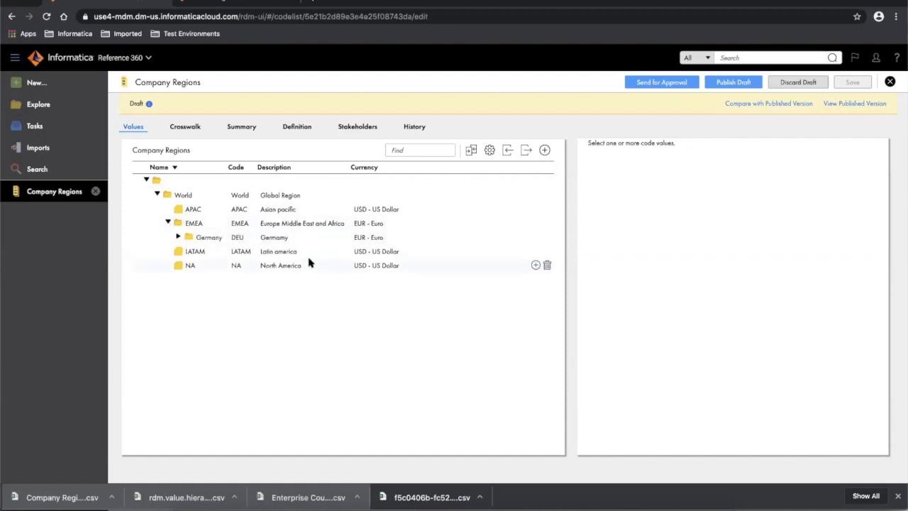
{"action": "left_click", "coordinate": [282, 240]}
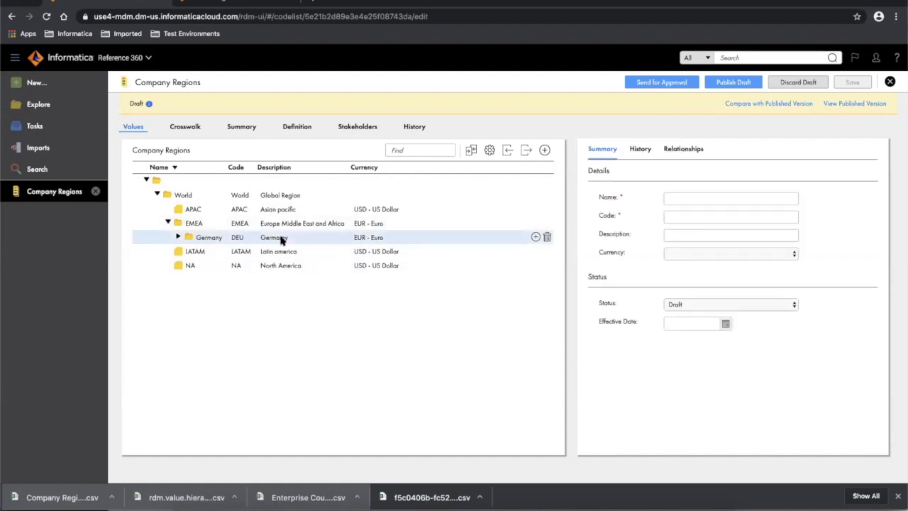
{"action": "left_click", "coordinate": [725, 323]}
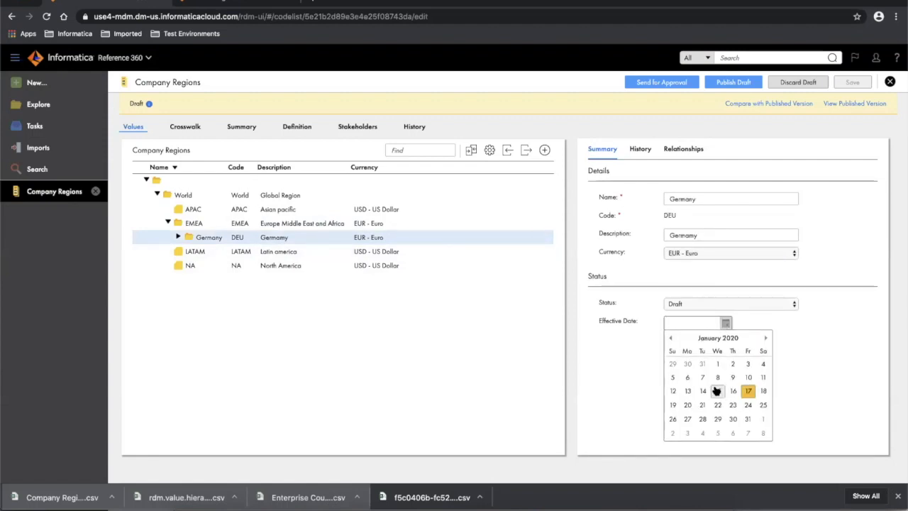
{"action": "left_click", "coordinate": [673, 392]}
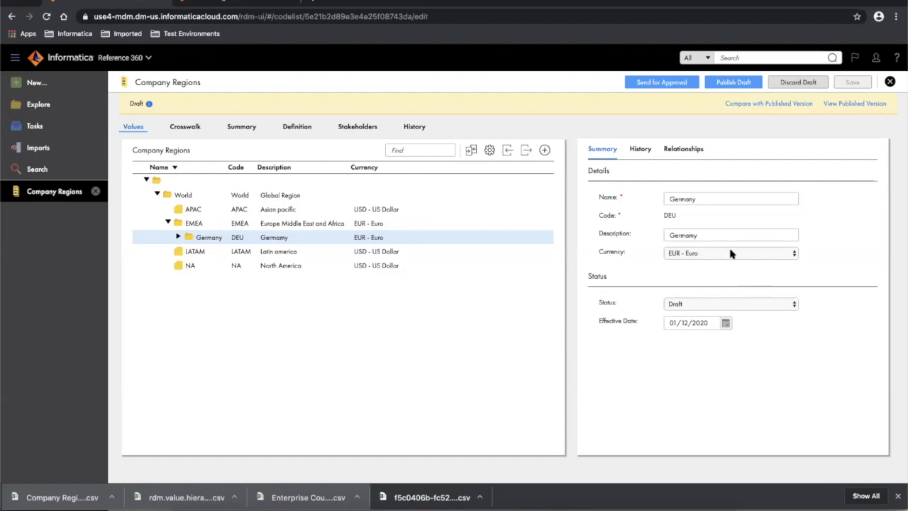
- Correct Germany's misspelled description to 'Germany' and save the draft
{"action": "left_click", "coordinate": [717, 234]}
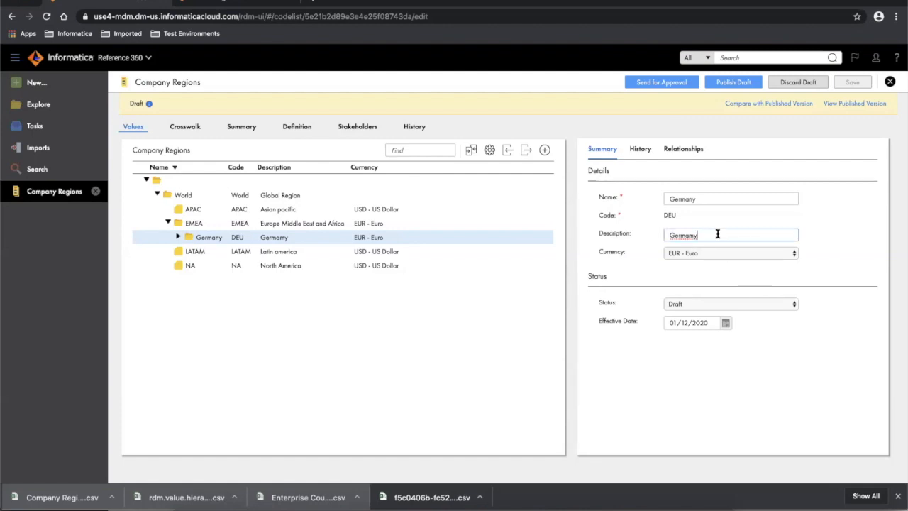
{"action": "key", "text": "BackSpace"}
{"action": "key", "text": "BackSpace"}
{"action": "type", "text": "ny"}
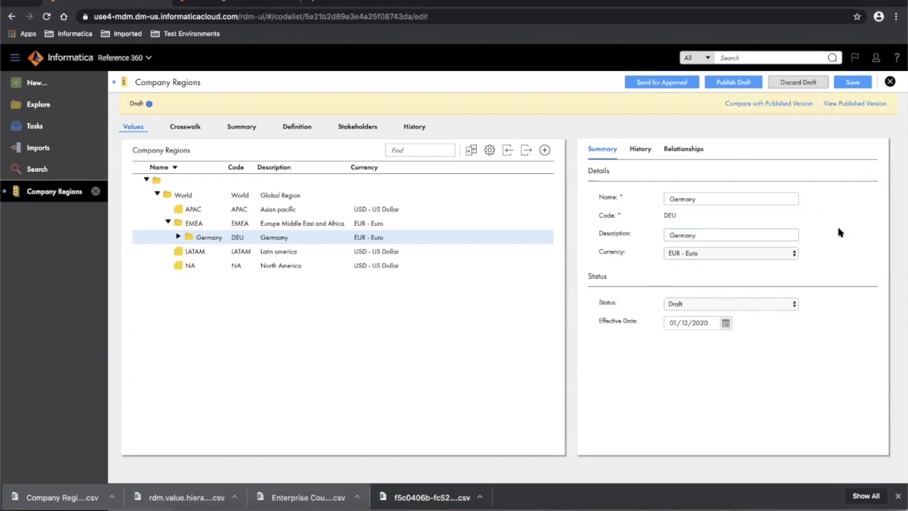
{"action": "left_click", "coordinate": [853, 83]}
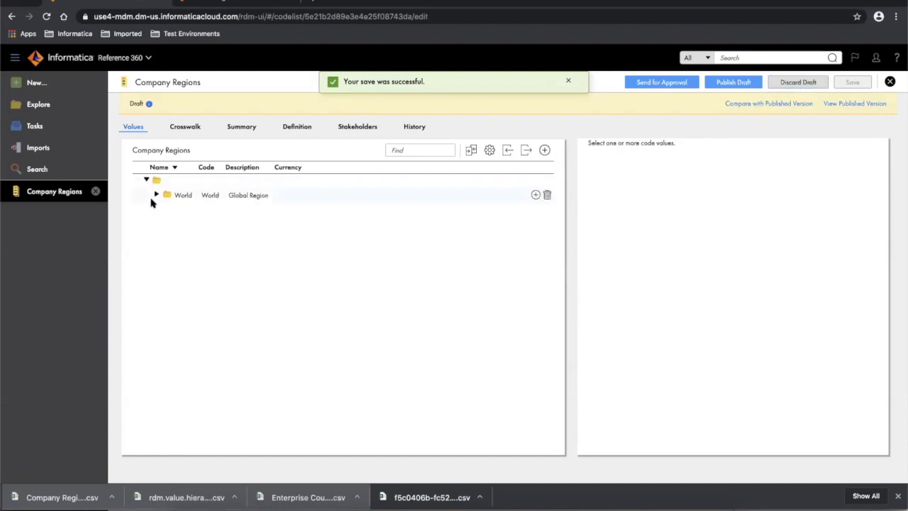
- Discard the draft, then expand World > EMEA > Germany in the published values
{"action": "left_click", "coordinate": [794, 83]}
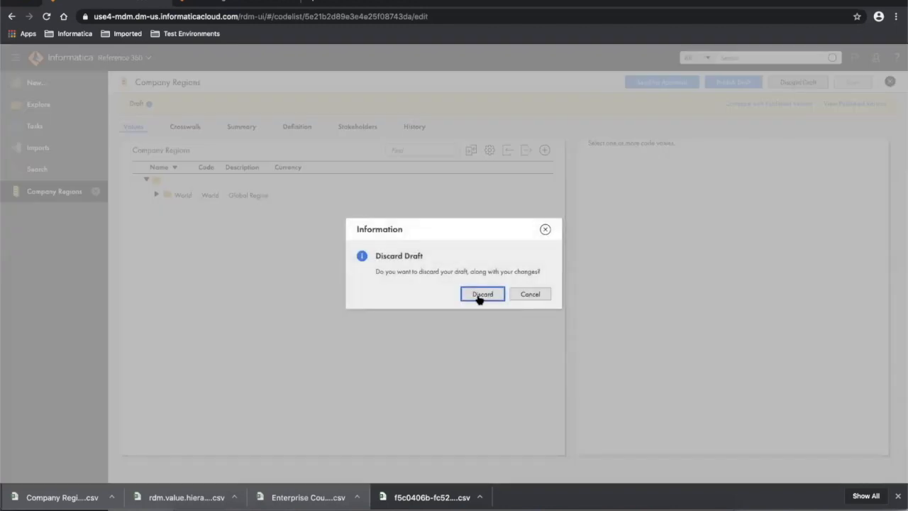
{"action": "left_click", "coordinate": [480, 297]}
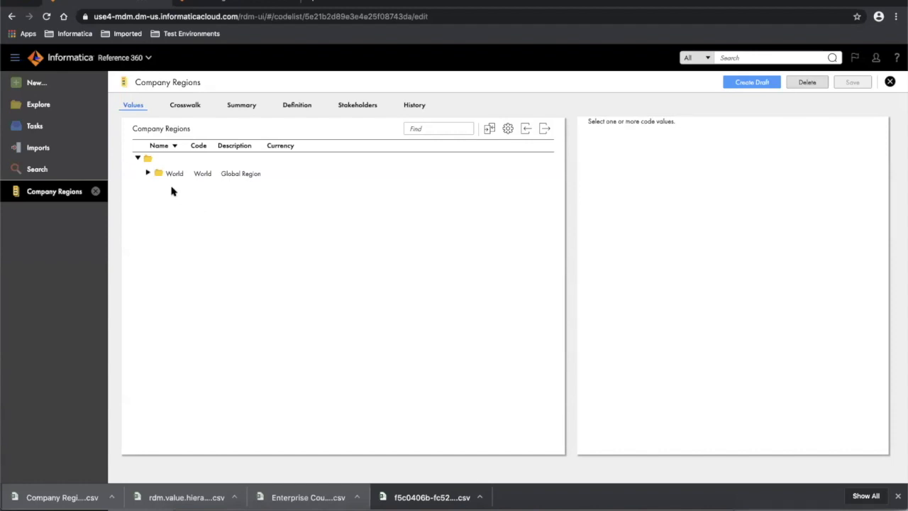
{"action": "left_click", "coordinate": [147, 173]}
{"action": "left_click", "coordinate": [159, 201]}
{"action": "left_click", "coordinate": [169, 215]}
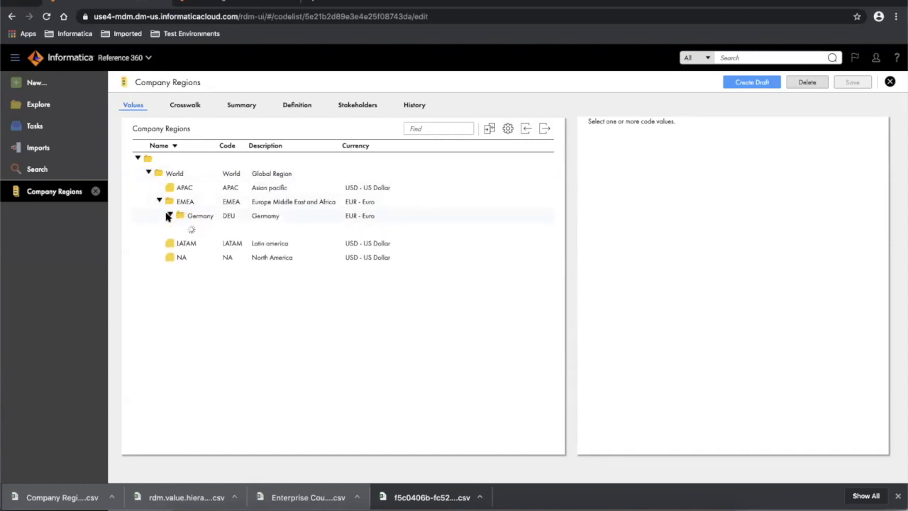
- Review Stuttgart's and Germany's details, then show the code list's stakeholders
{"action": "left_click", "coordinate": [209, 231]}
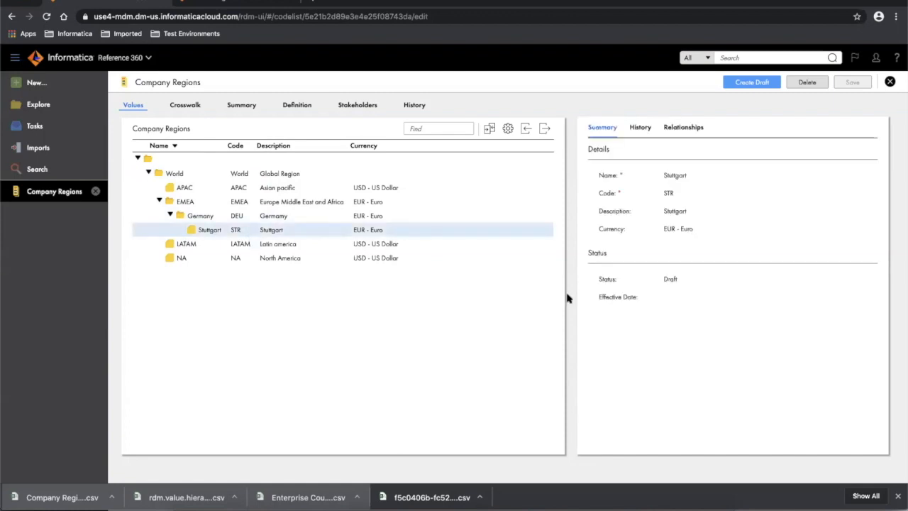
{"action": "left_click", "coordinate": [192, 215]}
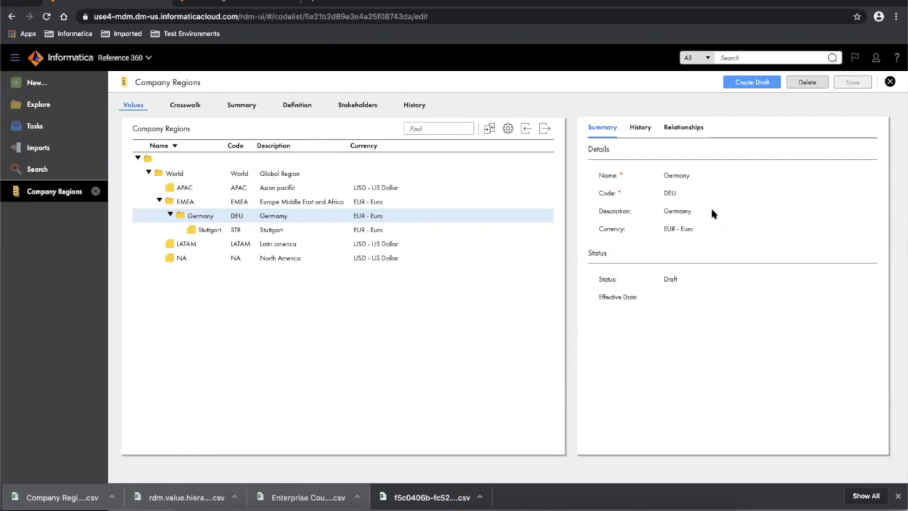
{"action": "left_click", "coordinate": [360, 106]}
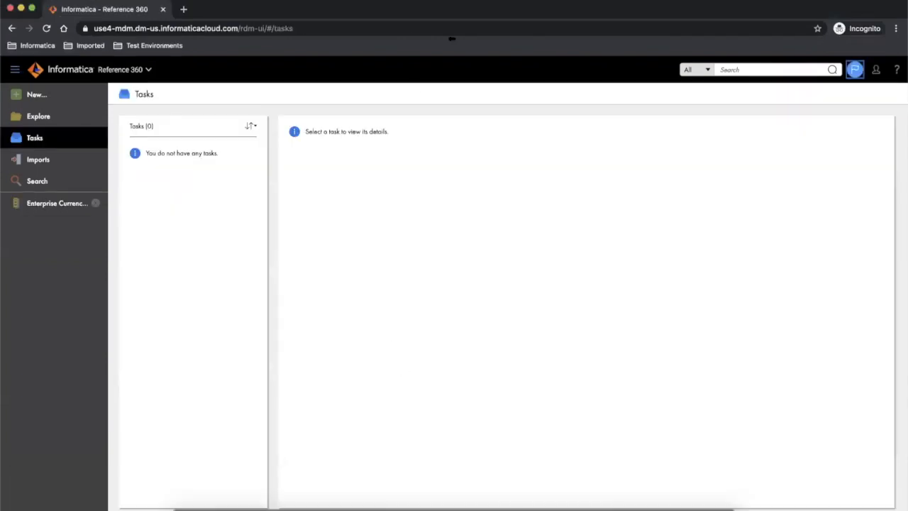
- Log out and try signing in with the other user's username and password
{"action": "left_click", "coordinate": [875, 68]}
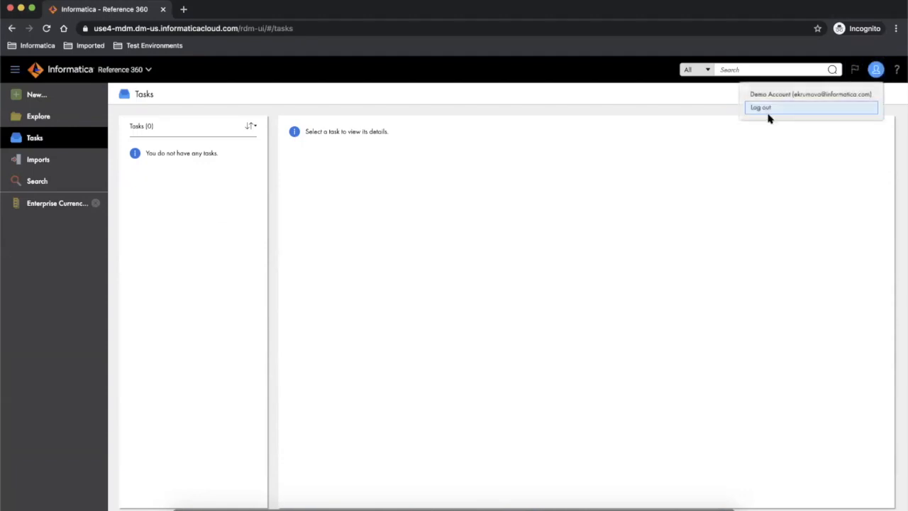
{"action": "left_click", "coordinate": [768, 113]}
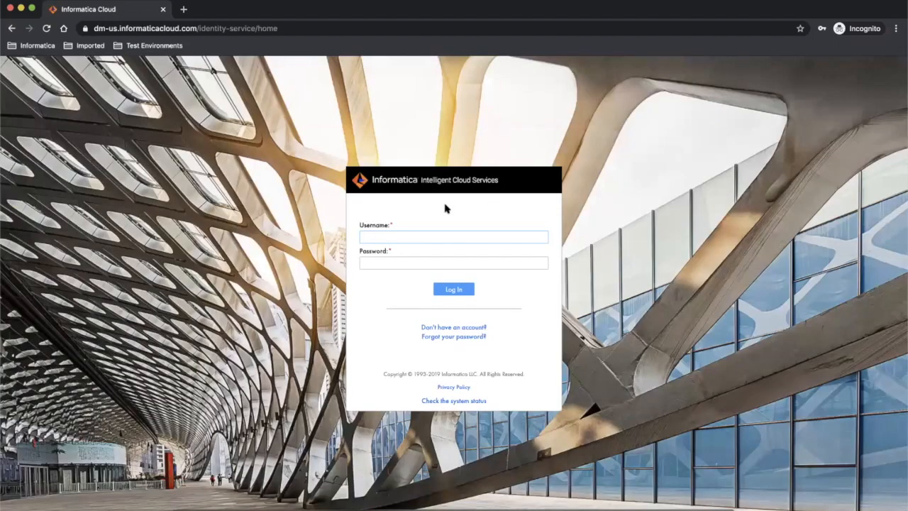
{"action": "left_click", "coordinate": [377, 237]}
{"action": "key", "text": "Tab"}
{"action": "type", "text": "******"}
{"action": "left_click", "coordinate": [458, 291]}
- Retry the login with a saved login and corrected password, then open Reference 360
{"action": "left_click", "coordinate": [381, 261]}
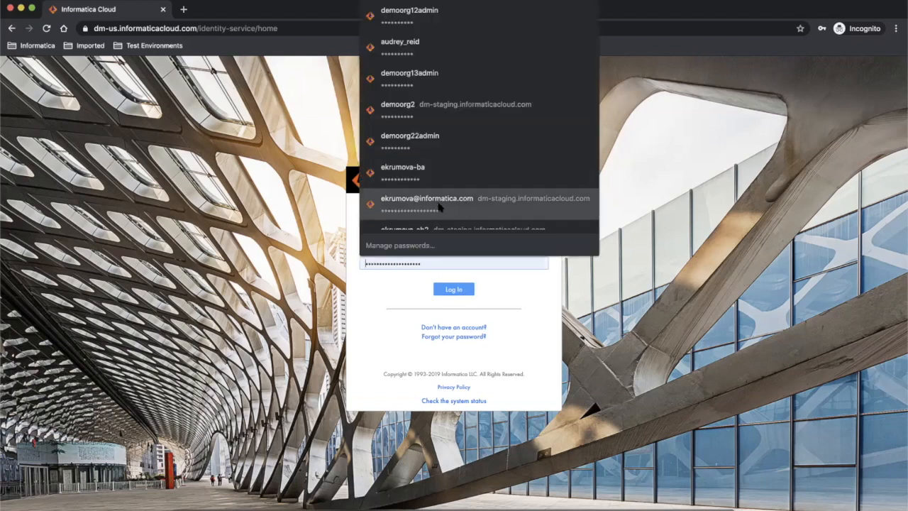
{"action": "left_click", "coordinate": [410, 174]}
{"action": "left_click", "coordinate": [461, 290]}
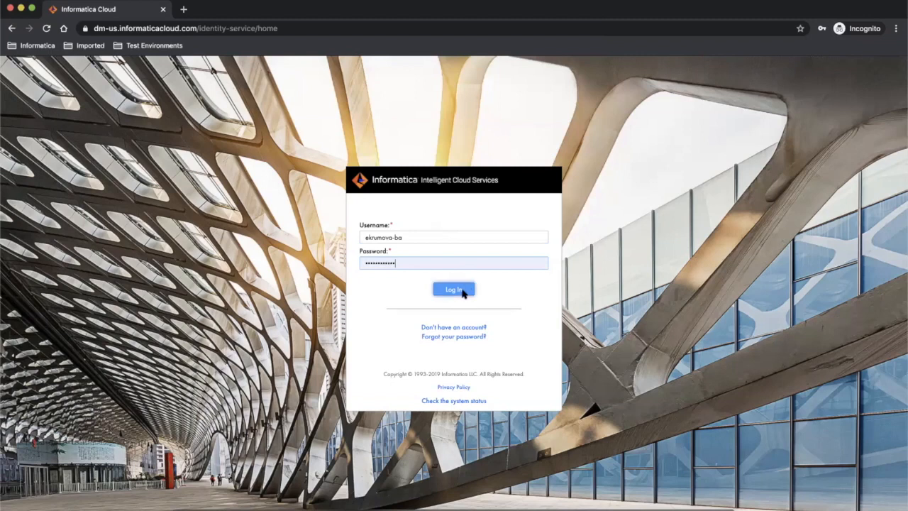
{"action": "left_click", "coordinate": [383, 264]}
{"action": "type", "text": "a***"}
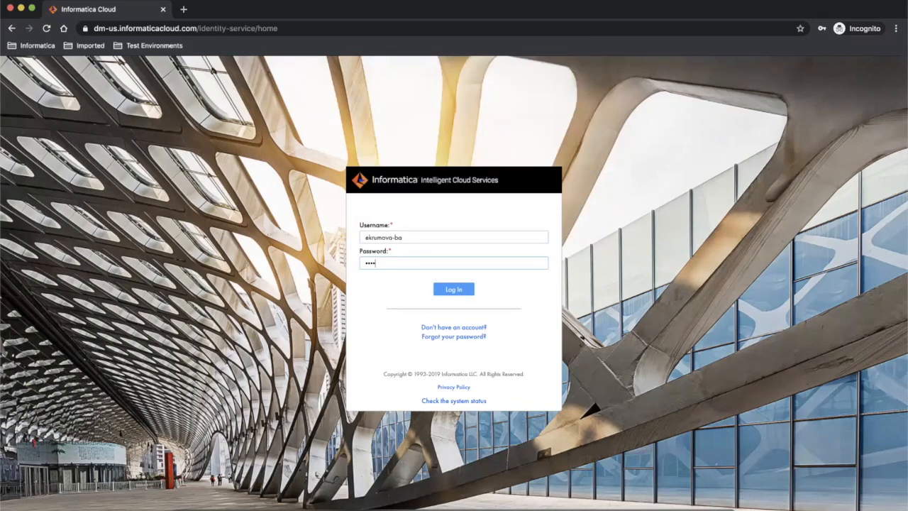
{"action": "type", "text": "******"}
{"action": "left_click", "coordinate": [463, 291]}
{"action": "left_click", "coordinate": [463, 291]}
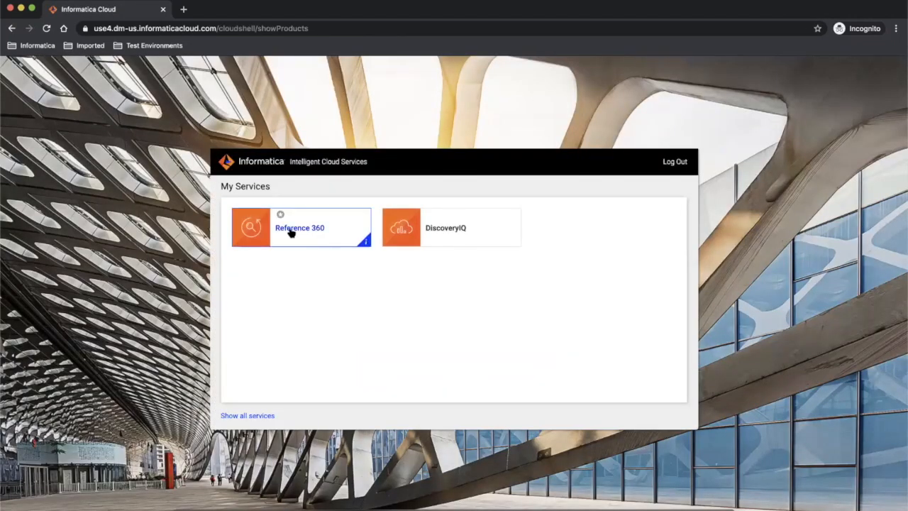
{"action": "left_click", "coordinate": [290, 233]}
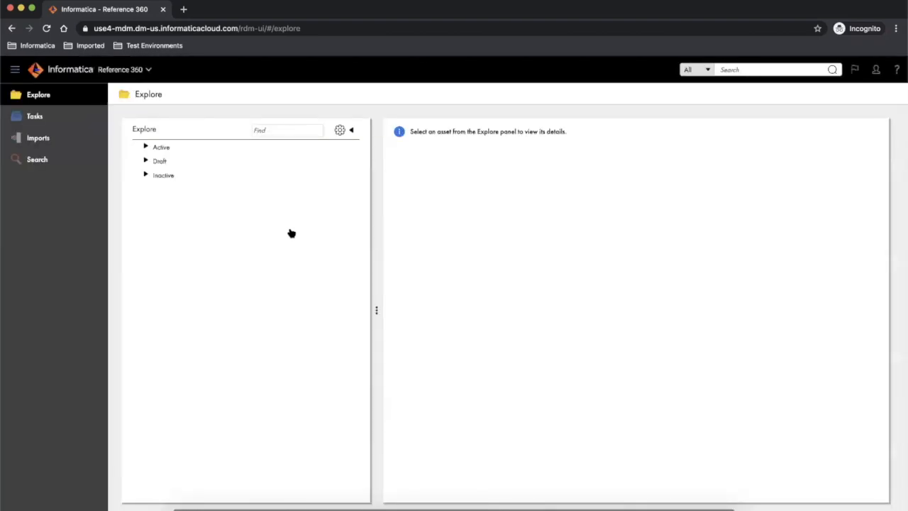
- Group the Explore tree by Reference Data Set
{"action": "left_click", "coordinate": [339, 131]}
{"action": "left_click", "coordinate": [430, 249]}
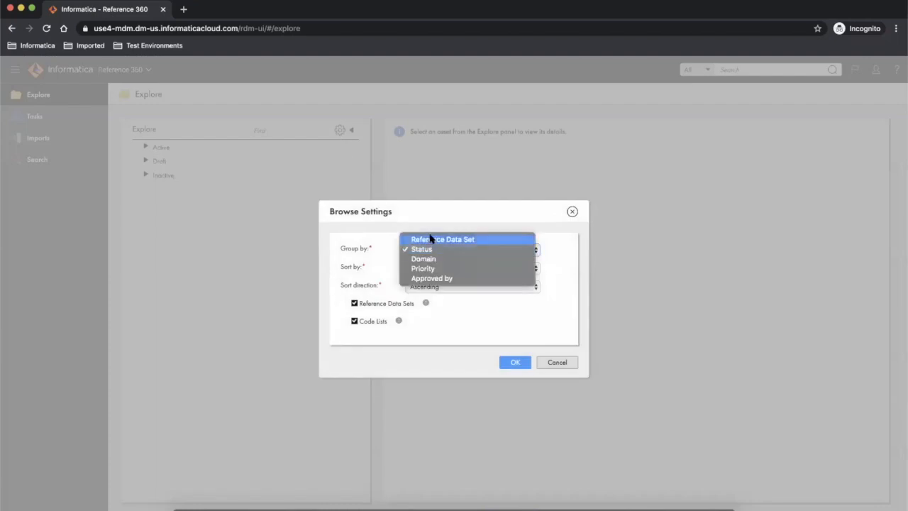
{"action": "left_click", "coordinate": [430, 239]}
{"action": "left_click", "coordinate": [521, 361]}
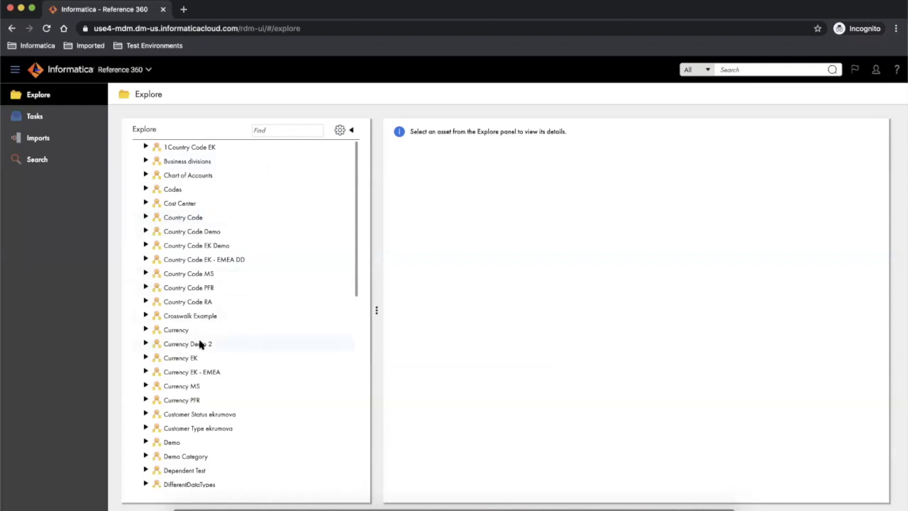
- Open Company Regions from the Regions Demo set and expand World
{"action": "scroll", "coordinate": [296, 357], "scroll_direction": "down", "scroll_amount": 1}
{"action": "scroll", "coordinate": [295, 357], "scroll_direction": "down", "scroll_amount": 10}
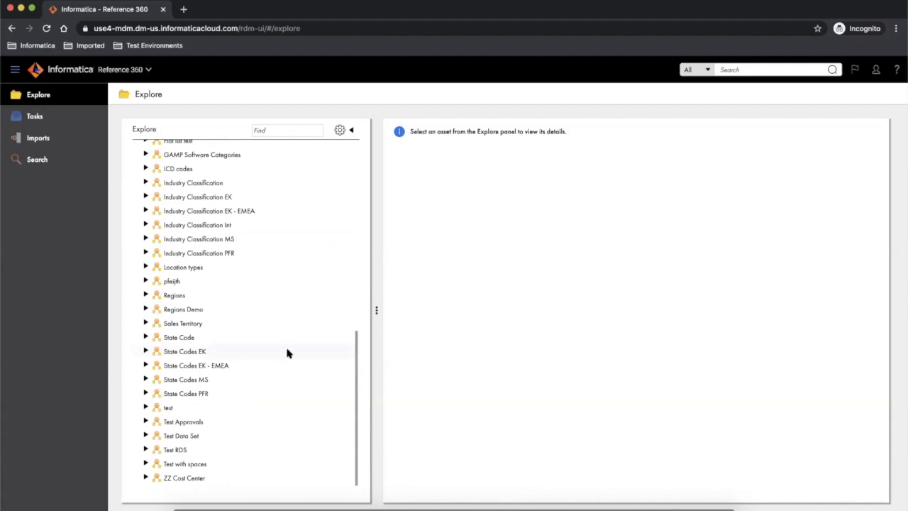
{"action": "left_click", "coordinate": [145, 309]}
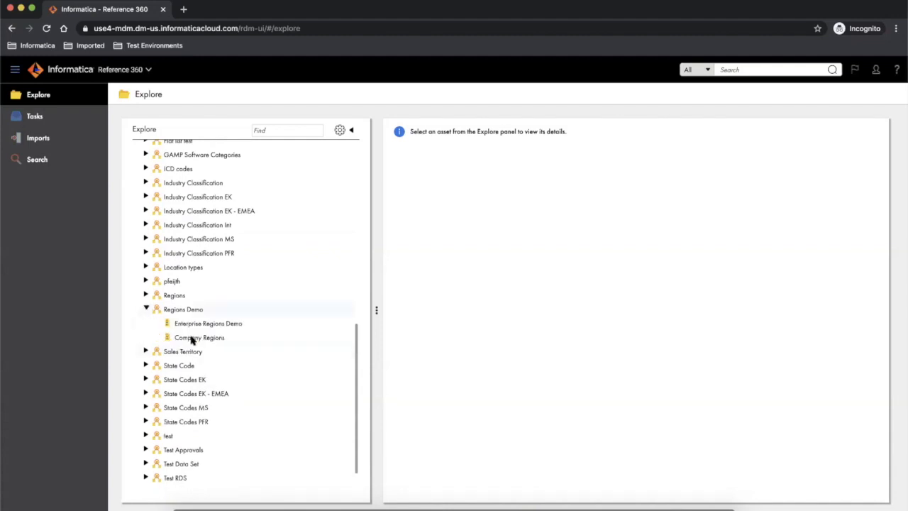
{"action": "left_click", "coordinate": [191, 338]}
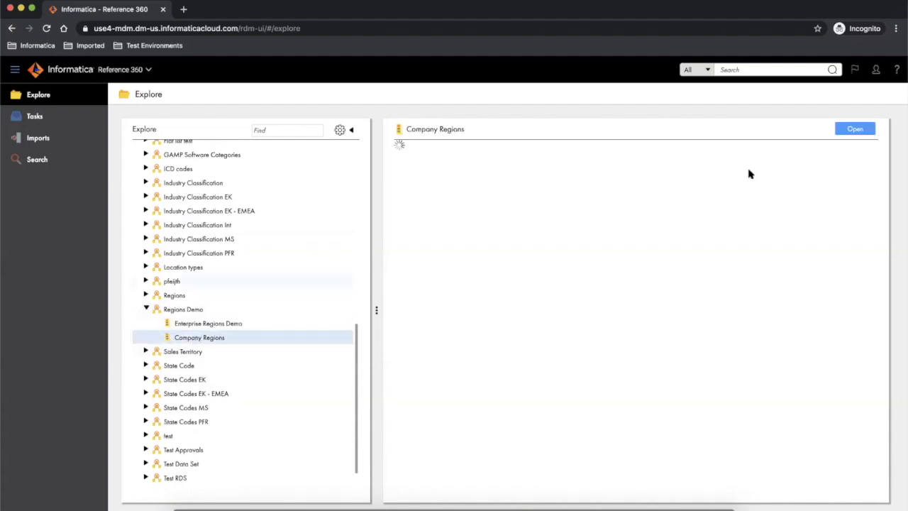
{"action": "left_click", "coordinate": [854, 130]}
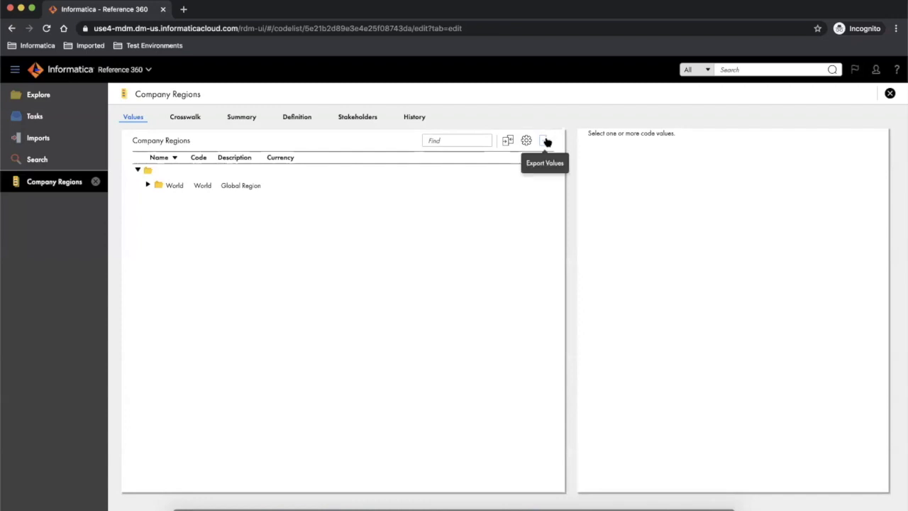
{"action": "left_click", "coordinate": [148, 184]}
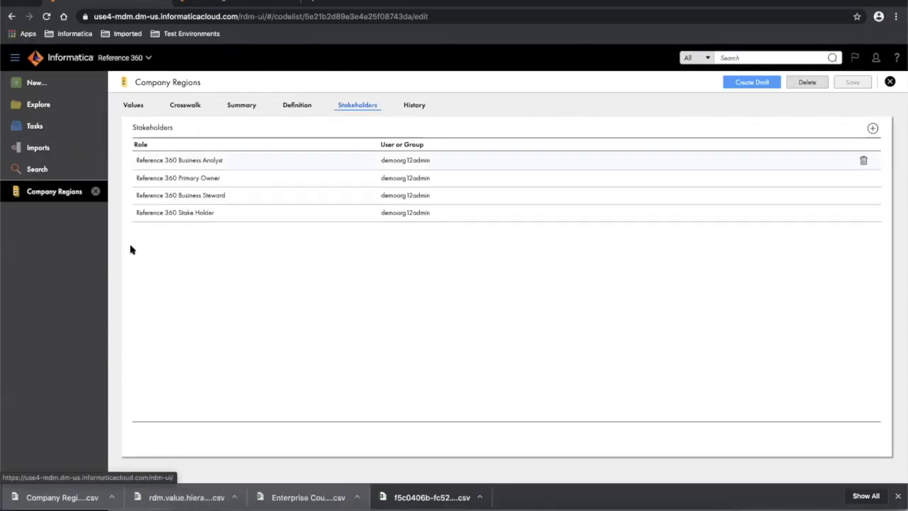
- Add the other user with the Reference 360 Stake Holder role, save, and return to Explore
{"action": "left_click", "coordinate": [873, 130]}
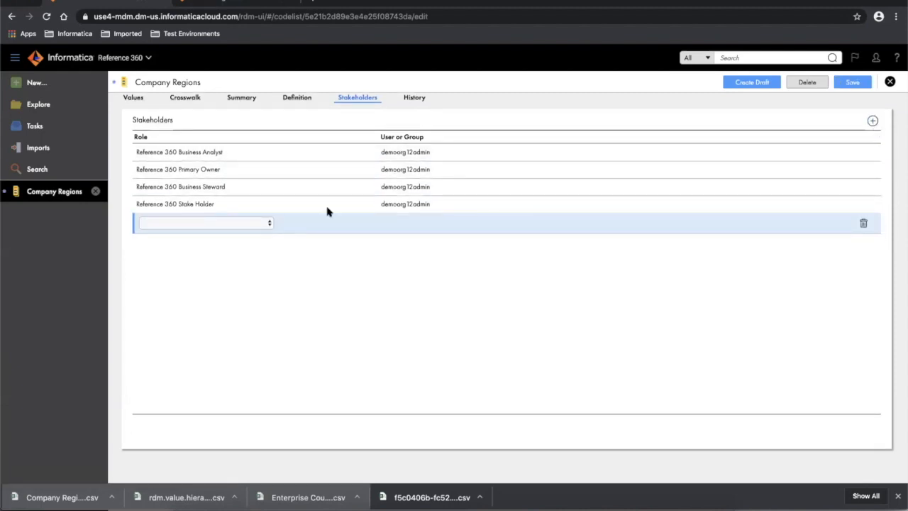
{"action": "left_click", "coordinate": [217, 223]}
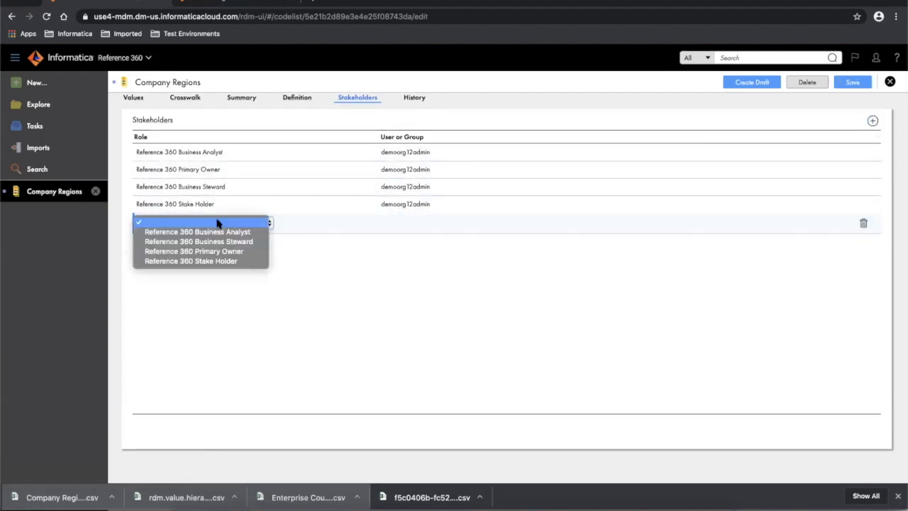
{"action": "left_click", "coordinate": [200, 263]}
{"action": "left_click", "coordinate": [399, 233]}
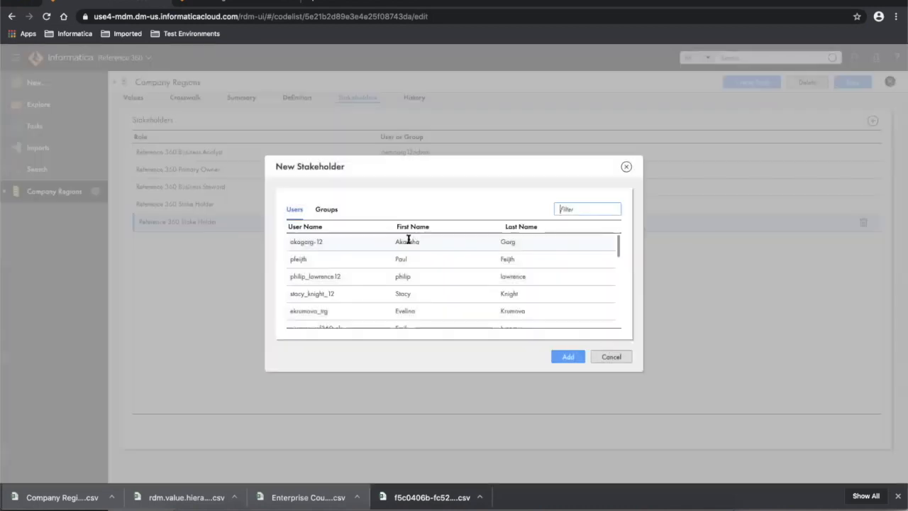
{"action": "left_click", "coordinate": [572, 209]}
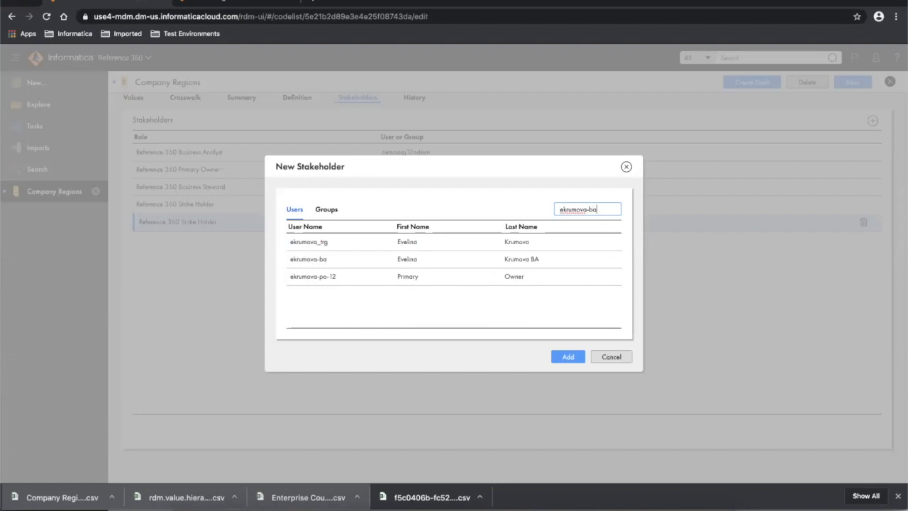
{"action": "left_click", "coordinate": [532, 241]}
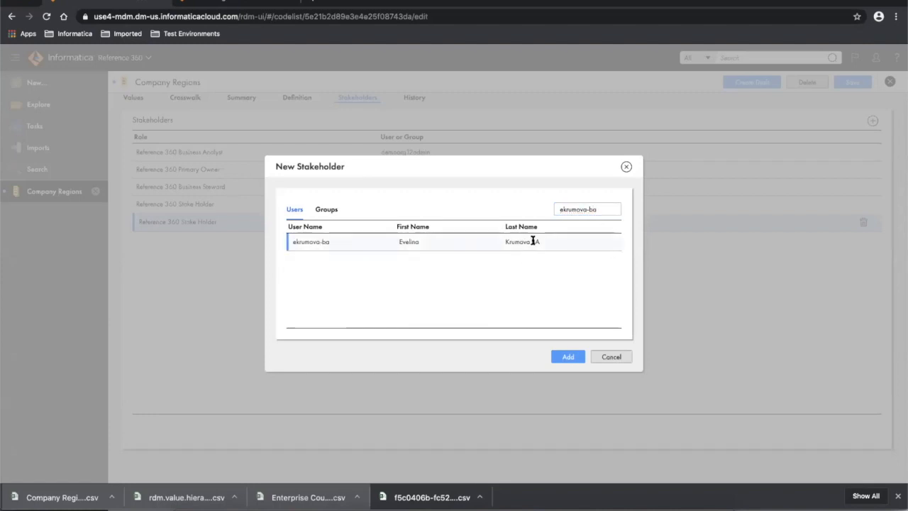
{"action": "left_click", "coordinate": [569, 358]}
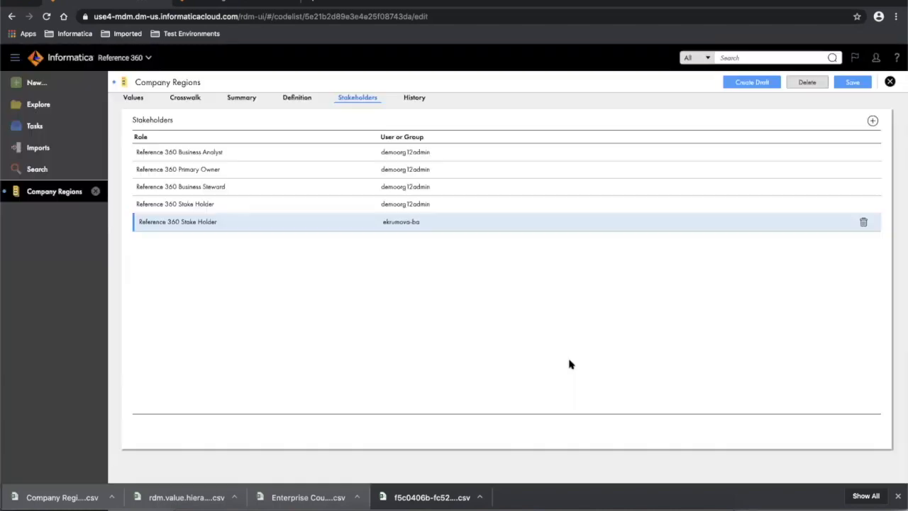
{"action": "left_click", "coordinate": [853, 82]}
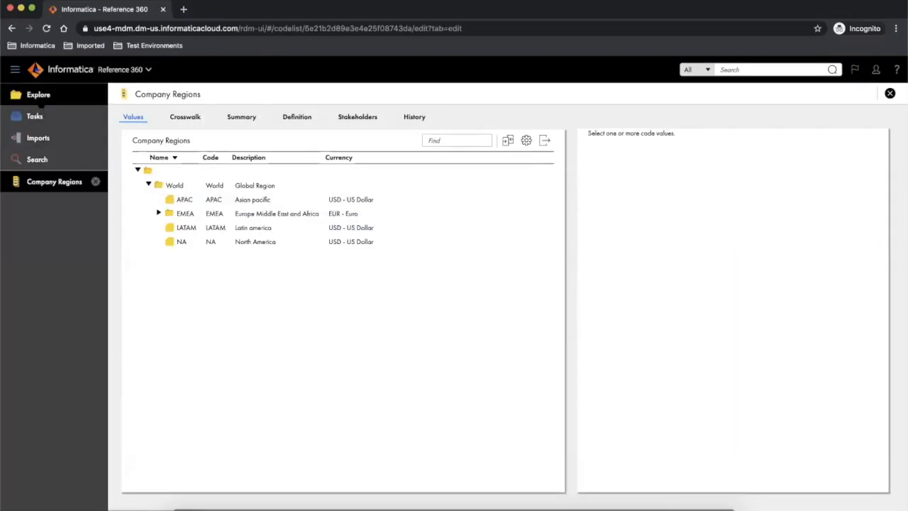
{"action": "left_click", "coordinate": [40, 101]}
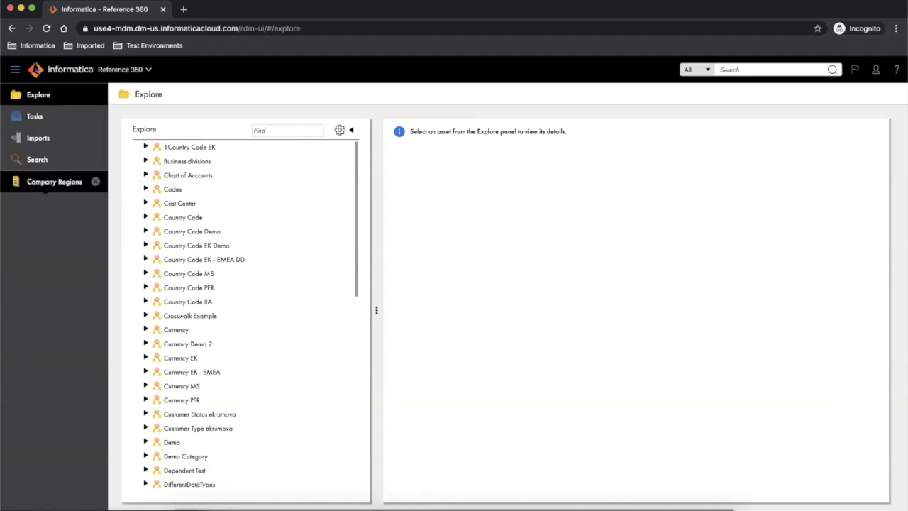
- Open Company Regions, create a draft, and expand World and EMEA in Values
{"action": "left_click", "coordinate": [45, 183]}
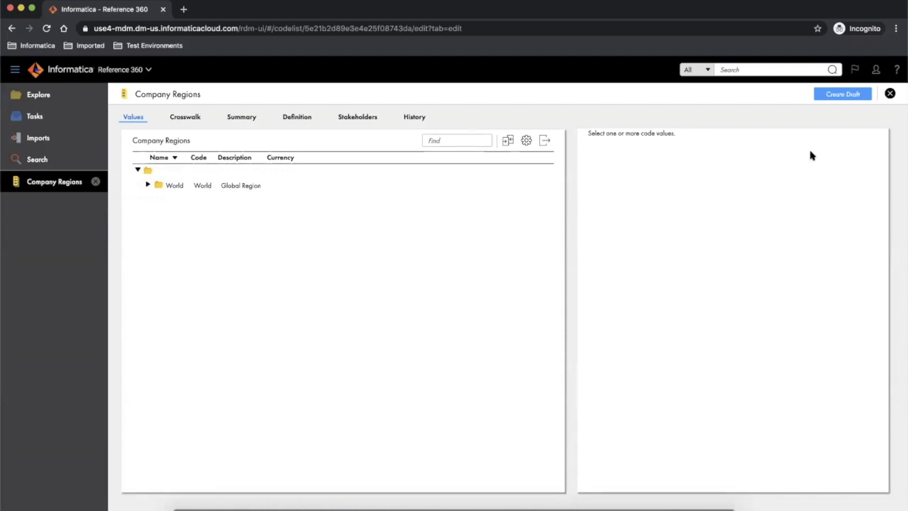
{"action": "left_click", "coordinate": [846, 94]}
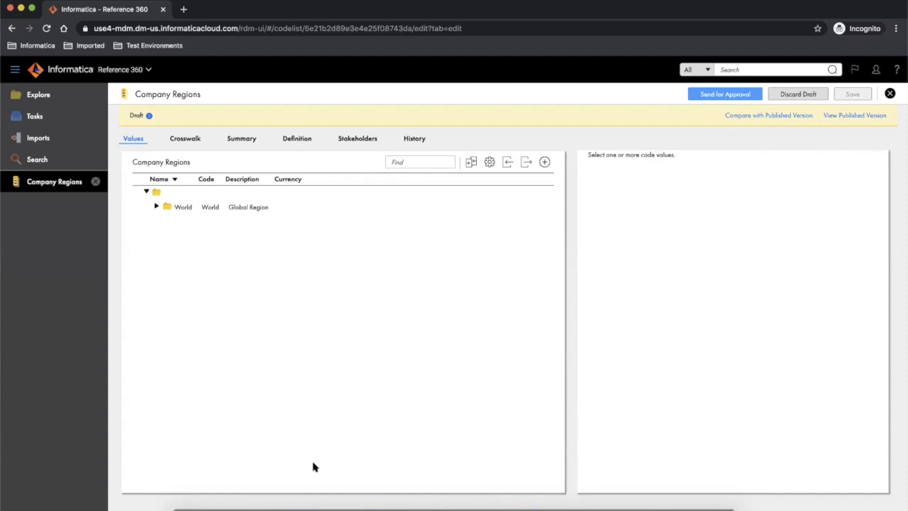
{"action": "left_click", "coordinate": [156, 207]}
{"action": "left_click", "coordinate": [168, 235]}
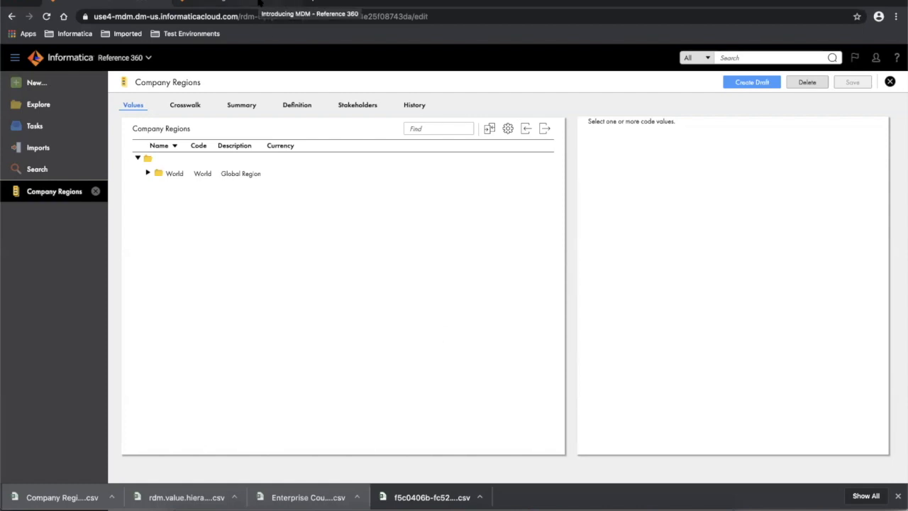
- In the help tab, expand the Reference 360 REST API topic and scroll its subtopics
{"action": "left_click", "coordinate": [258, 3]}
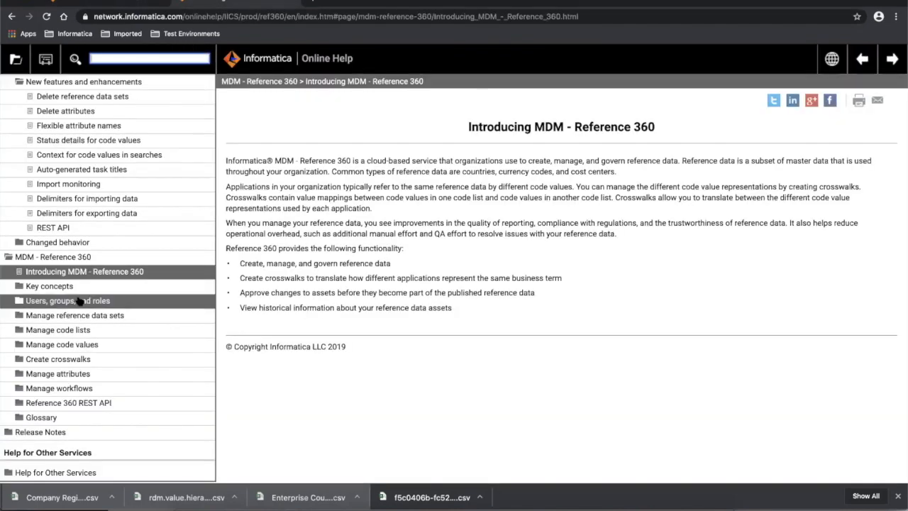
{"action": "left_click", "coordinate": [93, 403]}
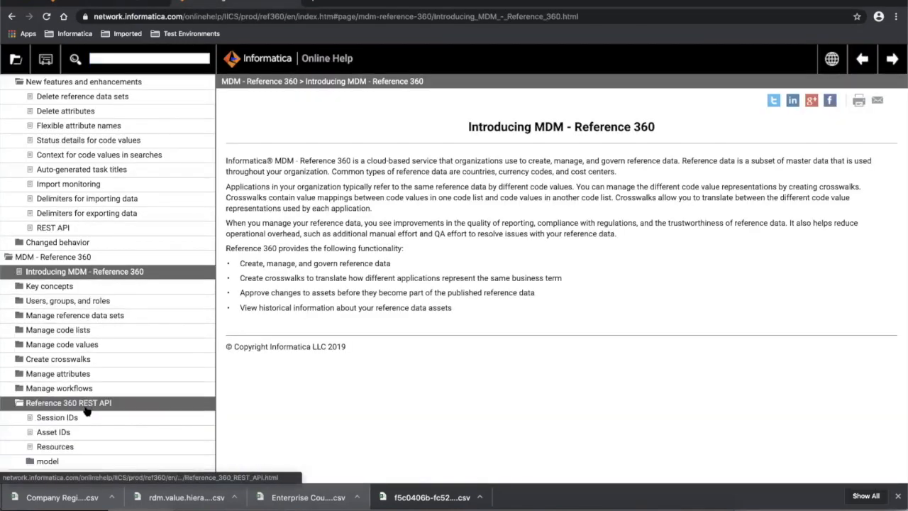
{"action": "scroll", "coordinate": [112, 383], "scroll_direction": "down", "scroll_amount": 3}
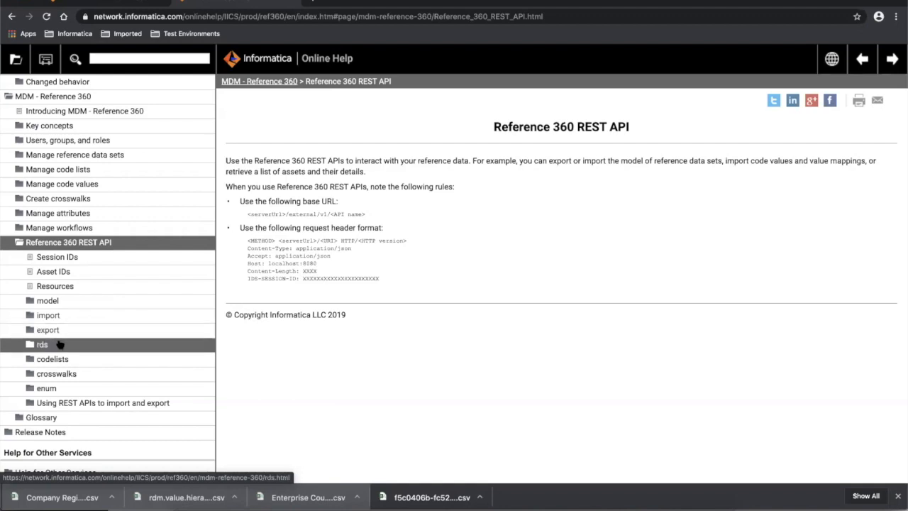
- Read the enum and Session IDs API help pages, then switch to Postman
{"action": "left_click", "coordinate": [46, 391]}
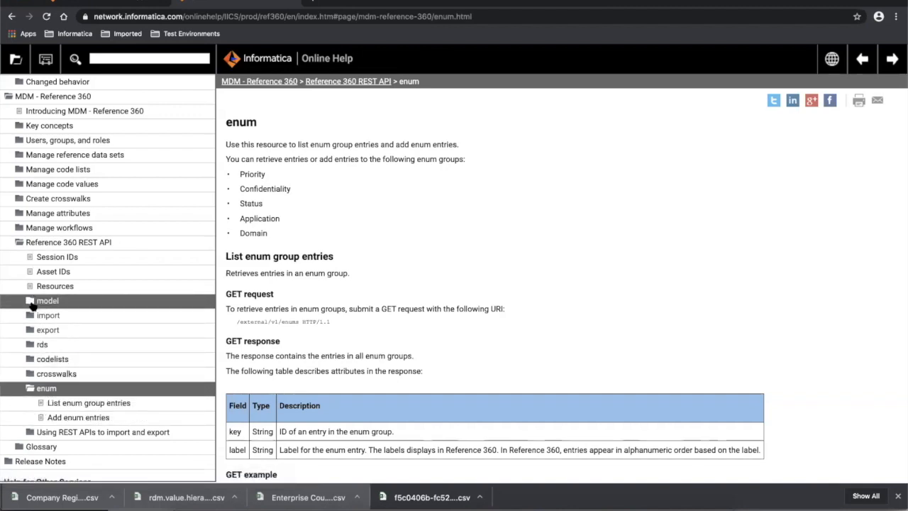
{"action": "left_click", "coordinate": [53, 258]}
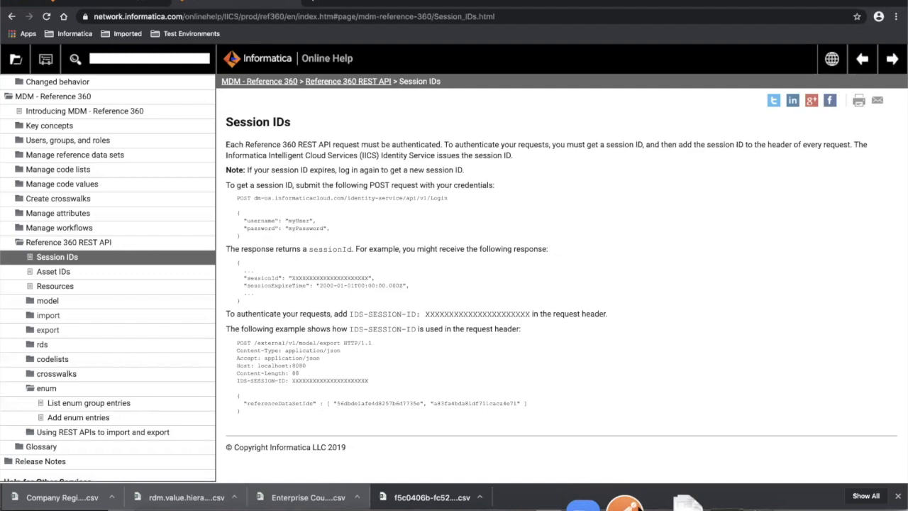
{"action": "left_click", "coordinate": [632, 502]}
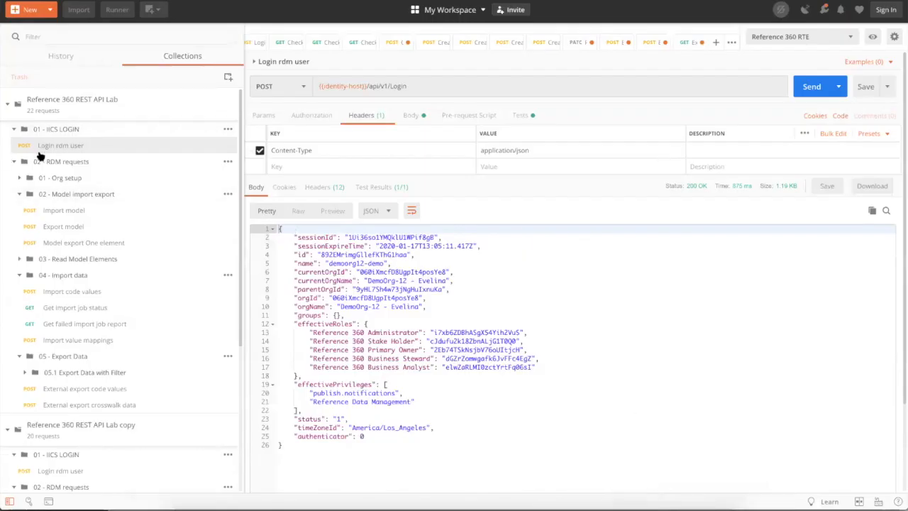
- Reset the collection tree, collapsing the model import/export, Import data and Export Data folders
{"action": "left_click", "coordinate": [13, 130]}
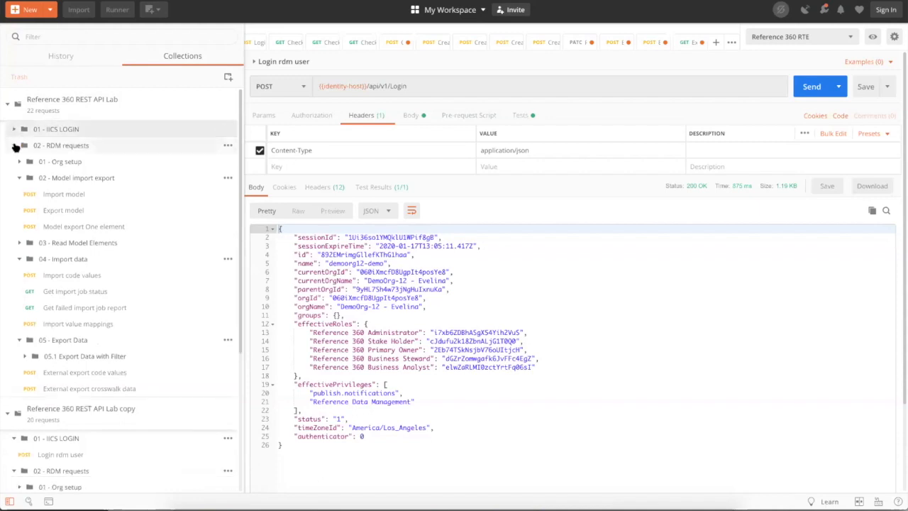
{"action": "left_click", "coordinate": [14, 146]}
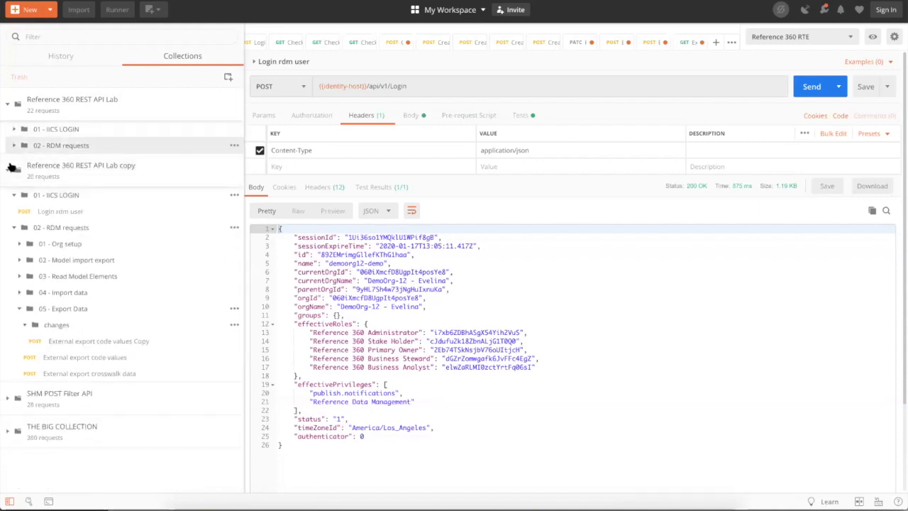
{"action": "left_click", "coordinate": [8, 170]}
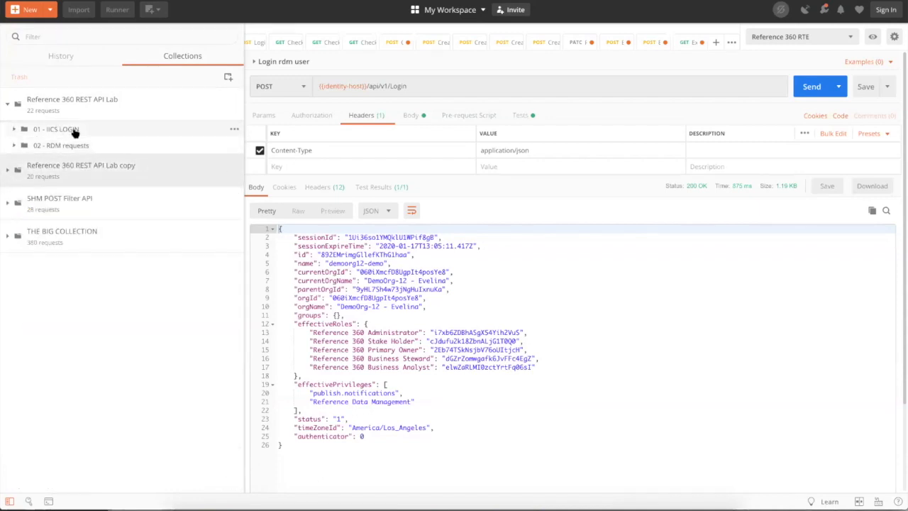
{"action": "left_click", "coordinate": [14, 130]}
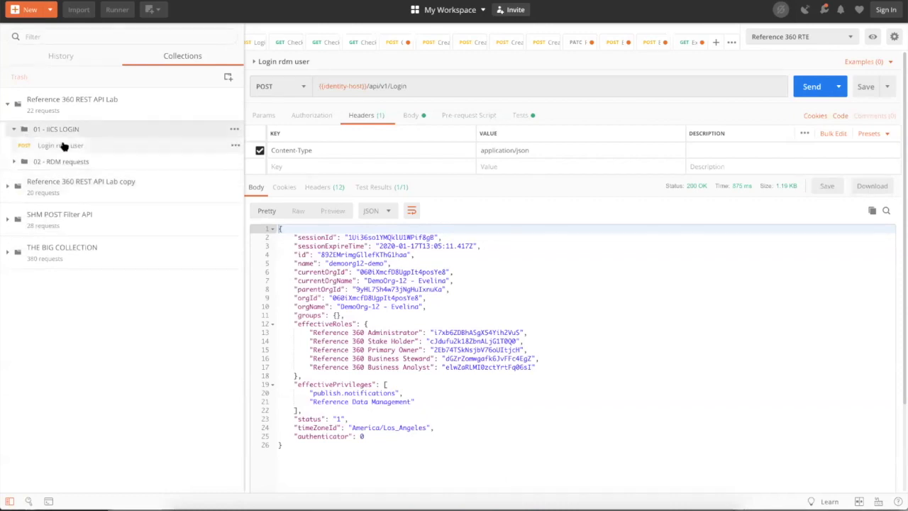
{"action": "left_click", "coordinate": [12, 163]}
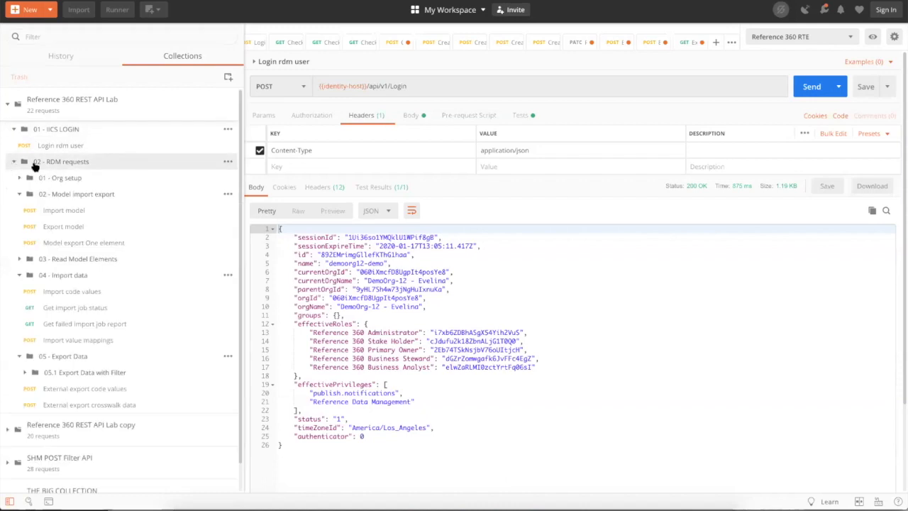
{"action": "left_click", "coordinate": [19, 194]}
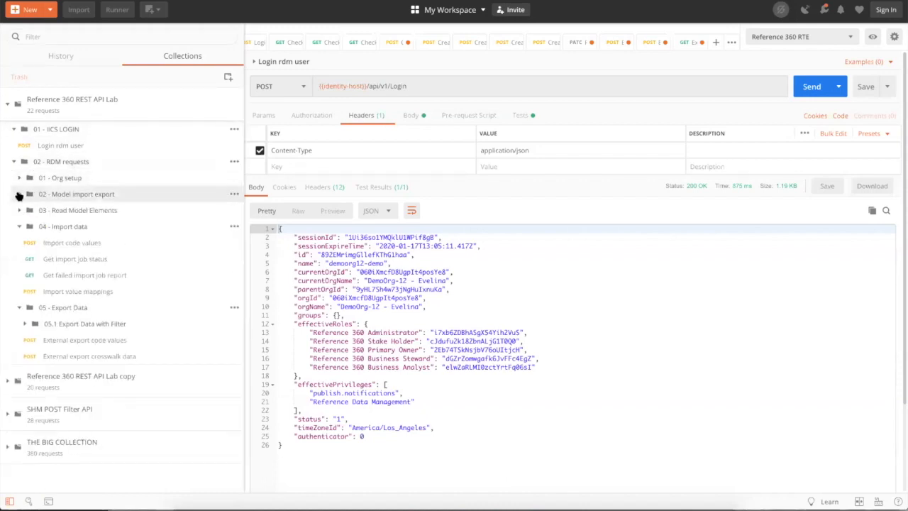
{"action": "left_click", "coordinate": [20, 226]}
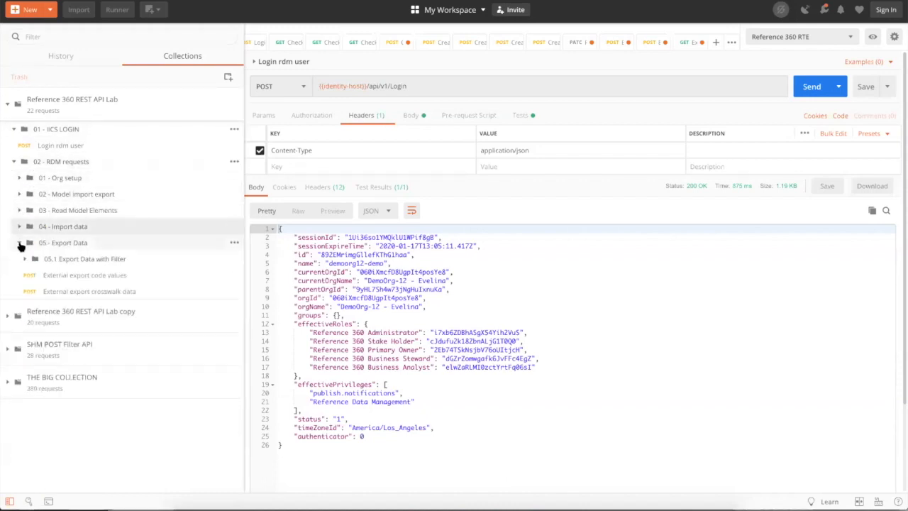
{"action": "left_click", "coordinate": [20, 242]}
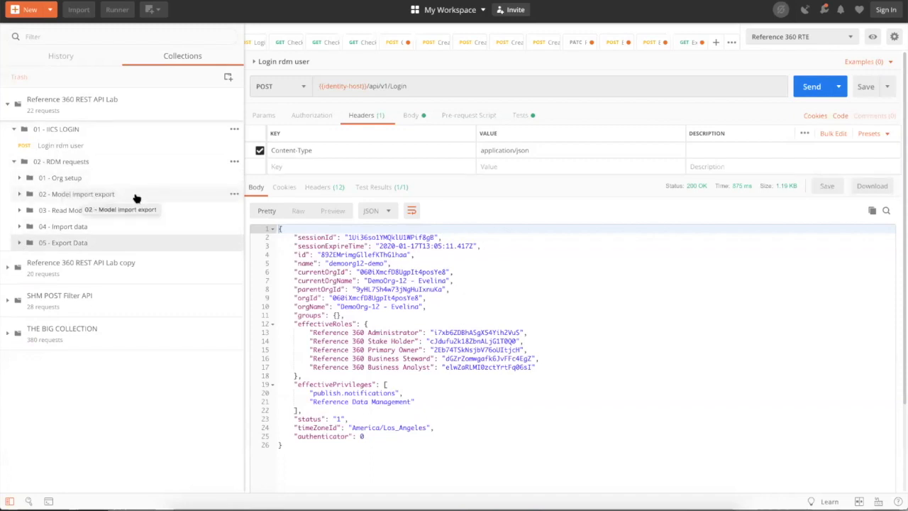
- Expand 01 - Org setup, 04 - Import data and 05 - Export Data, then return to the help page
{"action": "left_click", "coordinate": [20, 177]}
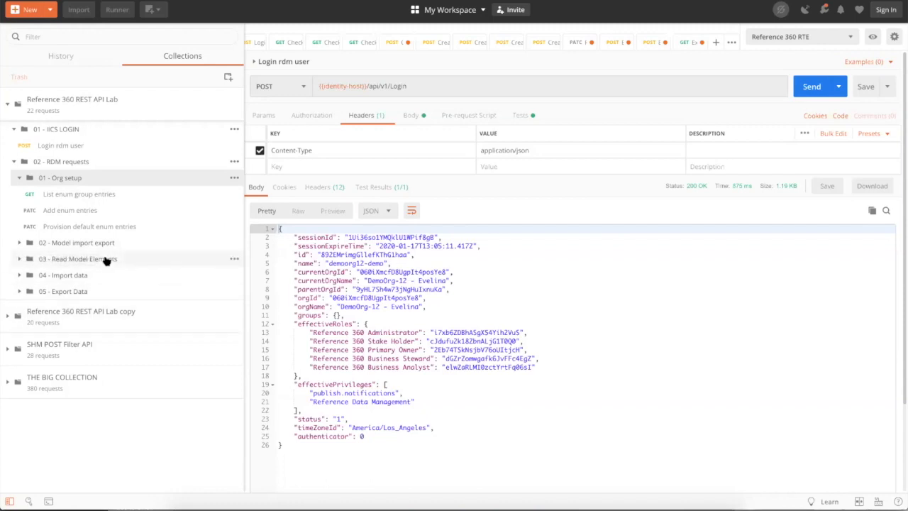
{"action": "left_click", "coordinate": [19, 259]}
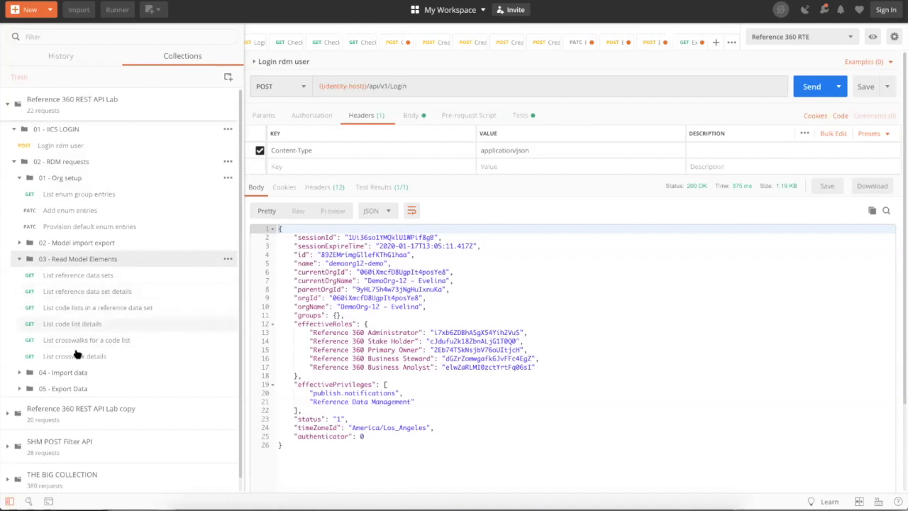
{"action": "left_click", "coordinate": [21, 260]}
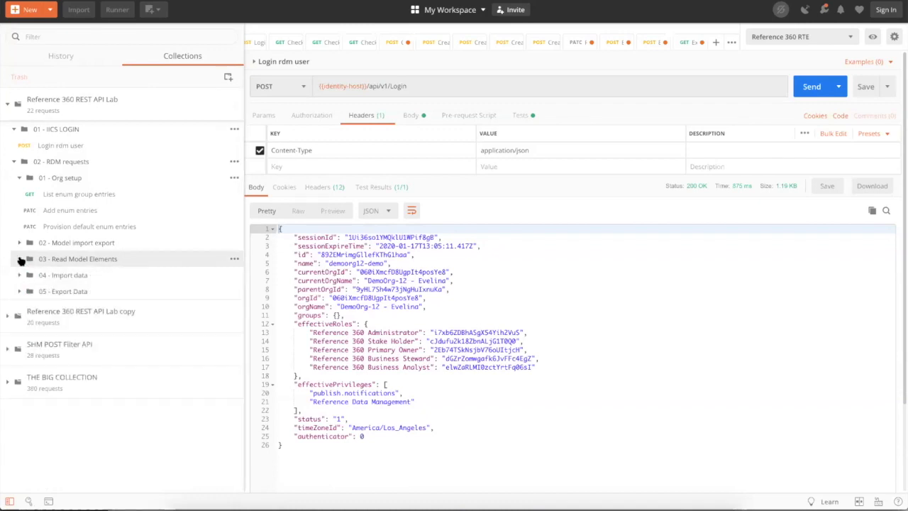
{"action": "left_click", "coordinate": [19, 275]}
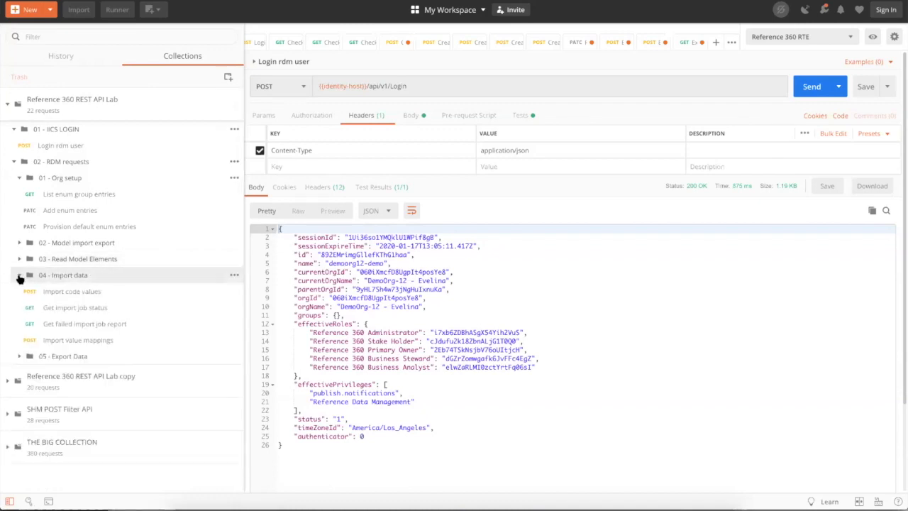
{"action": "left_click", "coordinate": [19, 357]}
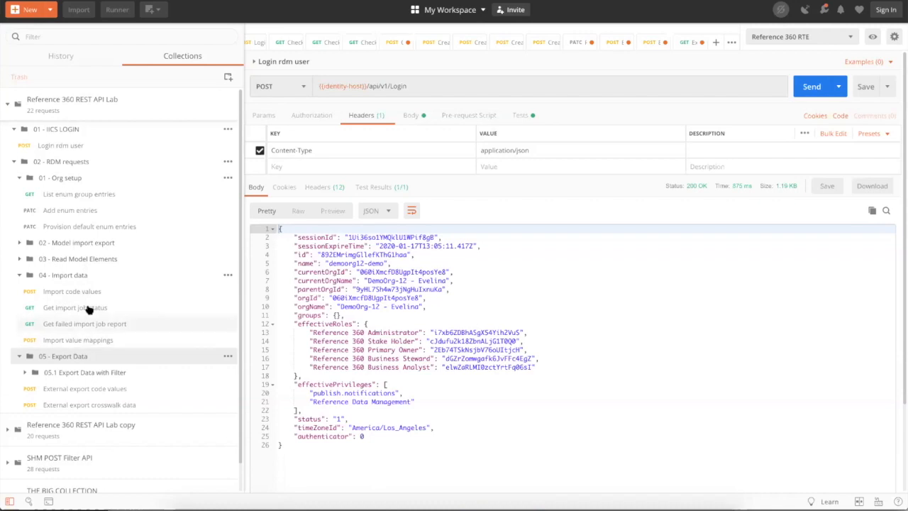
{"action": "mouse_move", "coordinate": [434, 505]}
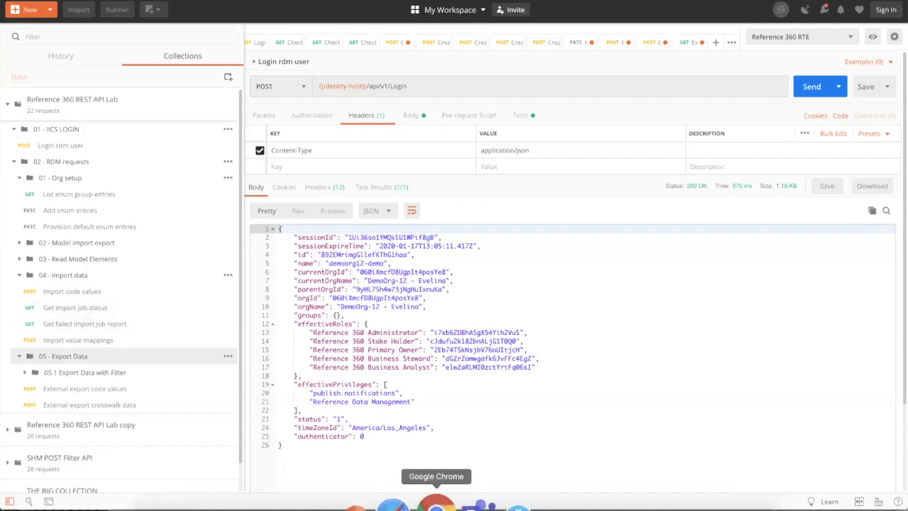
{"action": "left_click", "coordinate": [435, 505]}
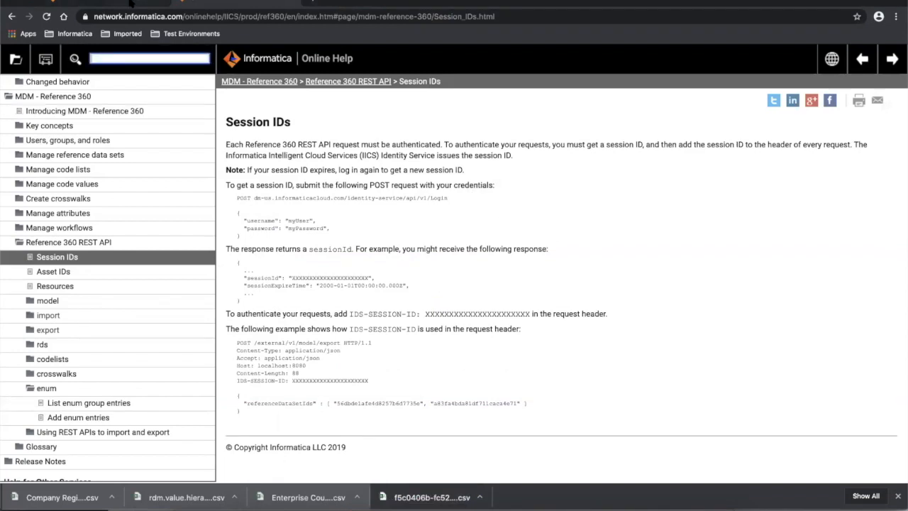
- Download the failed Enterprise Country Code import's error report CSV and open it in Excel
{"action": "left_click", "coordinate": [130, 3]}
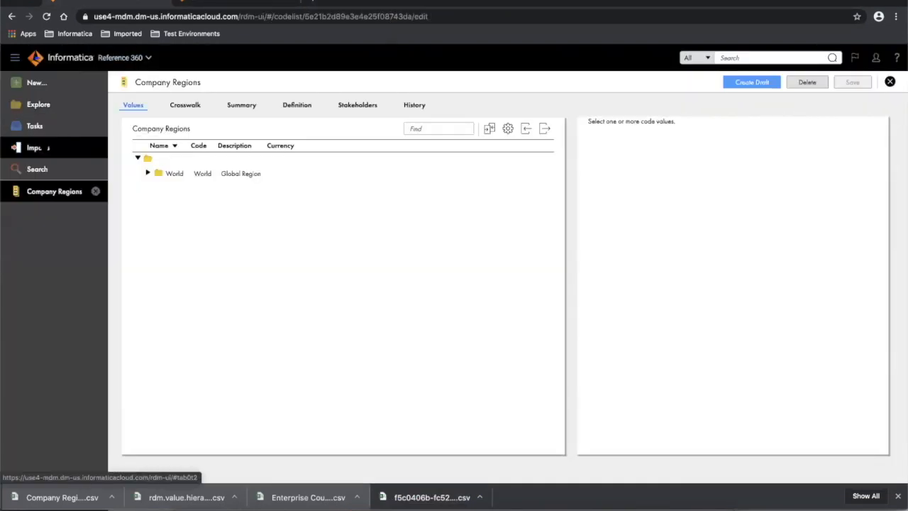
{"action": "left_click", "coordinate": [35, 148]}
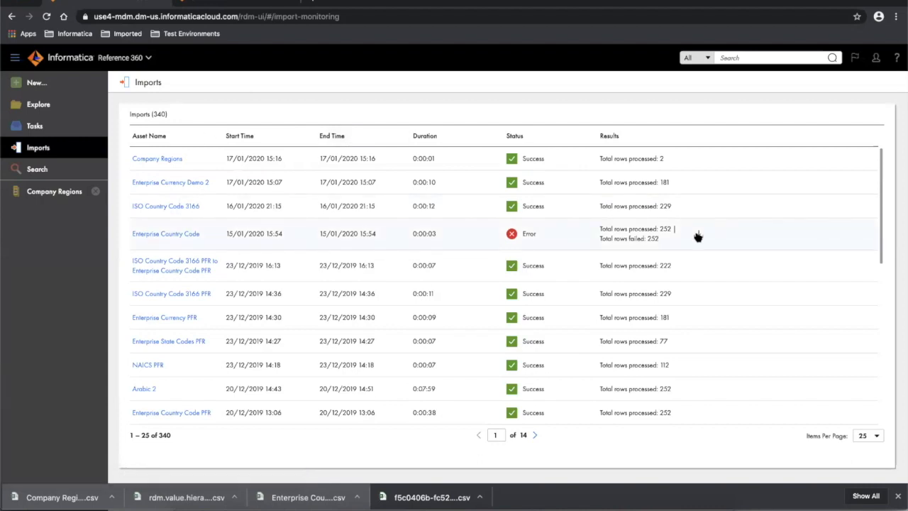
{"action": "left_click", "coordinate": [698, 236]}
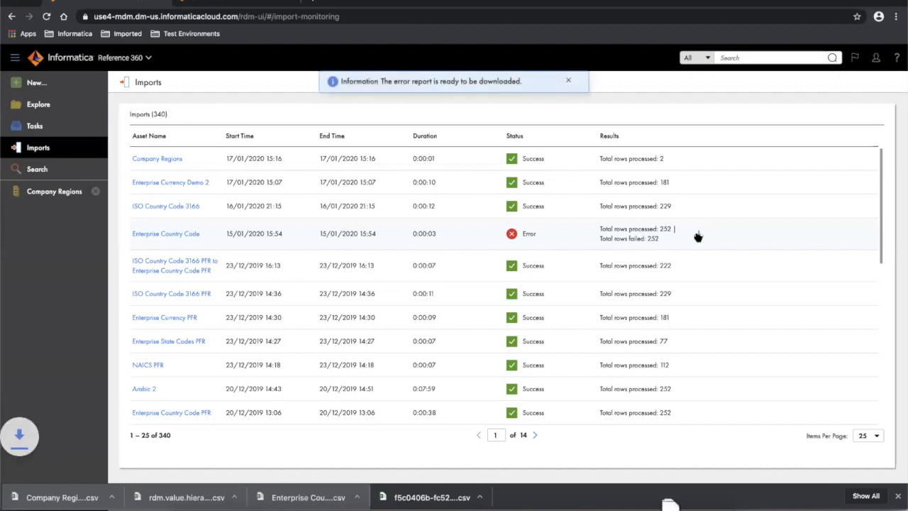
{"action": "left_click", "coordinate": [54, 499]}
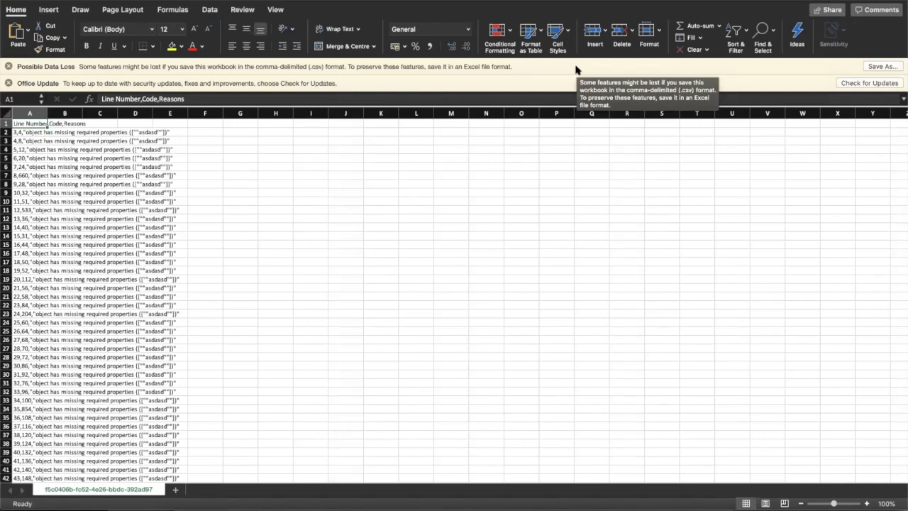
{"action": "left_click", "coordinate": [27, 113]}
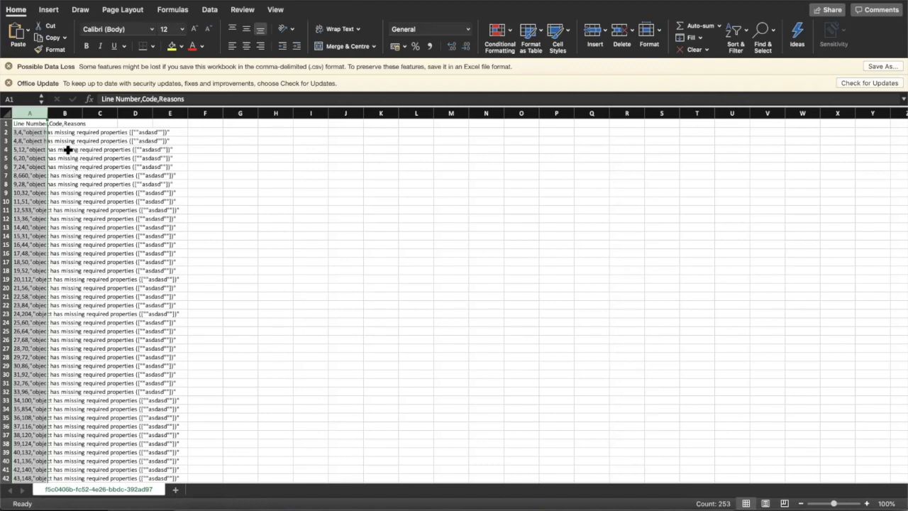
{"action": "left_click", "coordinate": [24, 132]}
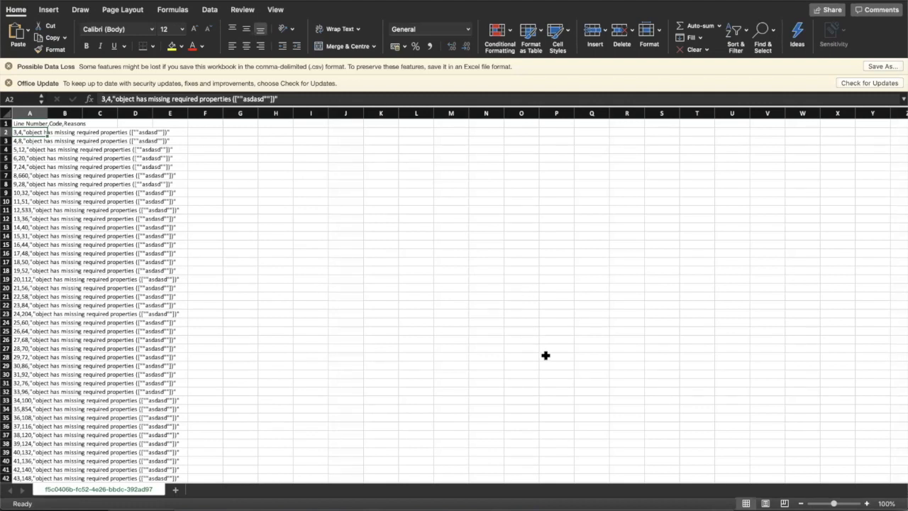
{"action": "mouse_move", "coordinate": [631, 505]}
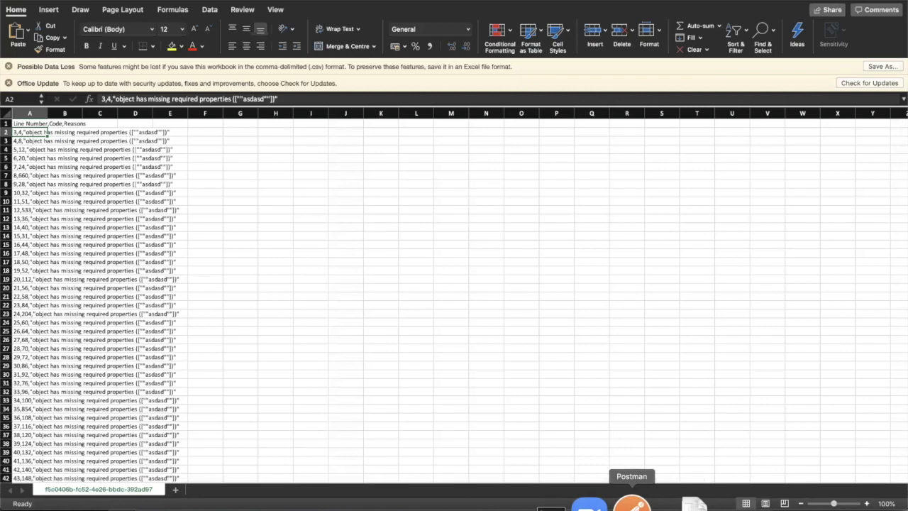
- Return to Postman's Login rdm user request and its 200 OK JSON response
{"action": "left_click", "coordinate": [631, 505]}
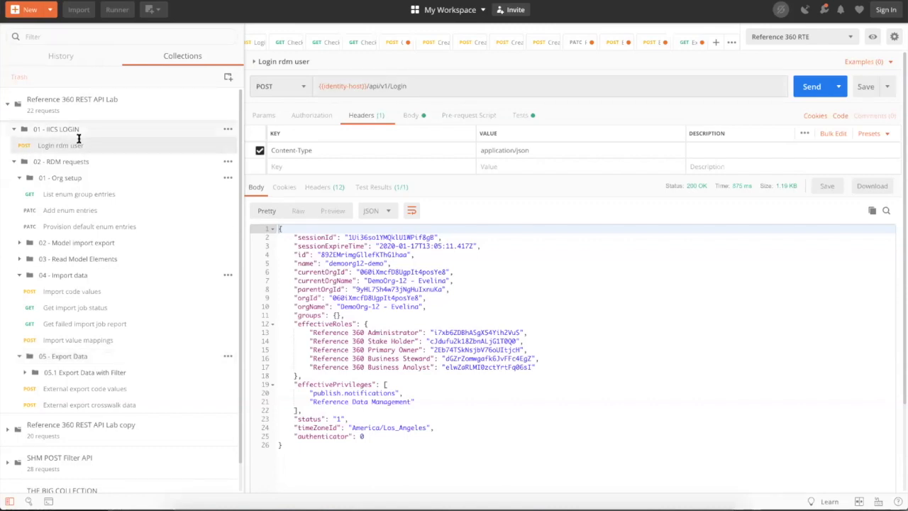
{"action": "mouse_move", "coordinate": [330, 85]}
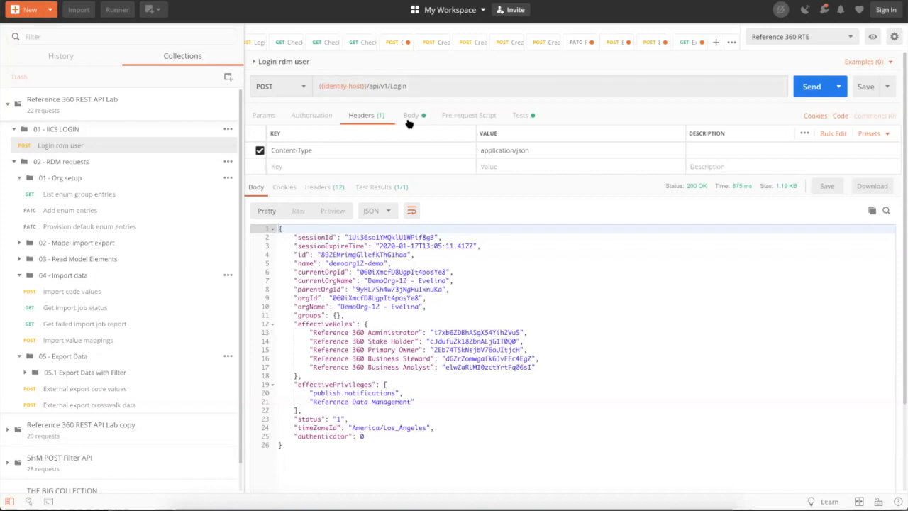
- Resend Login rdm user to get a fresh sessionId, then open List enum group entries
{"action": "left_click", "coordinate": [813, 93]}
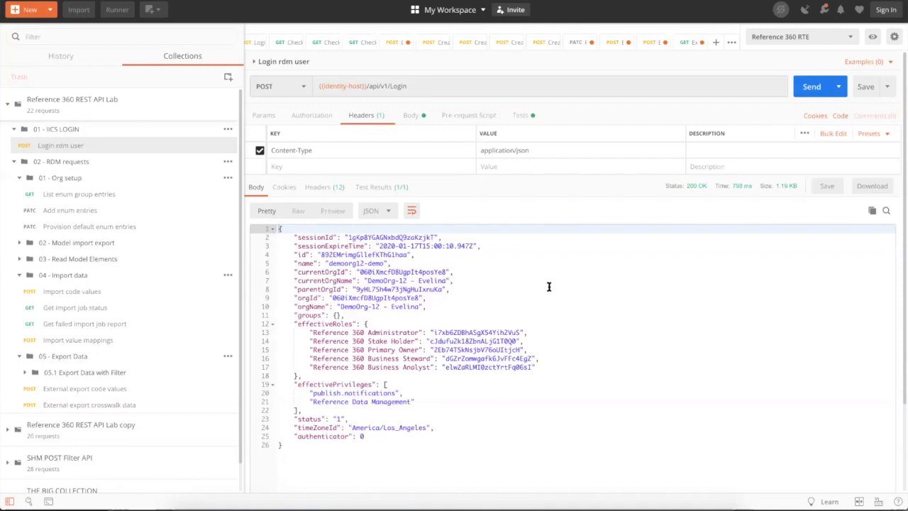
{"action": "left_click_drag", "start_coordinate": [328, 263], "coordinate": [383, 263]}
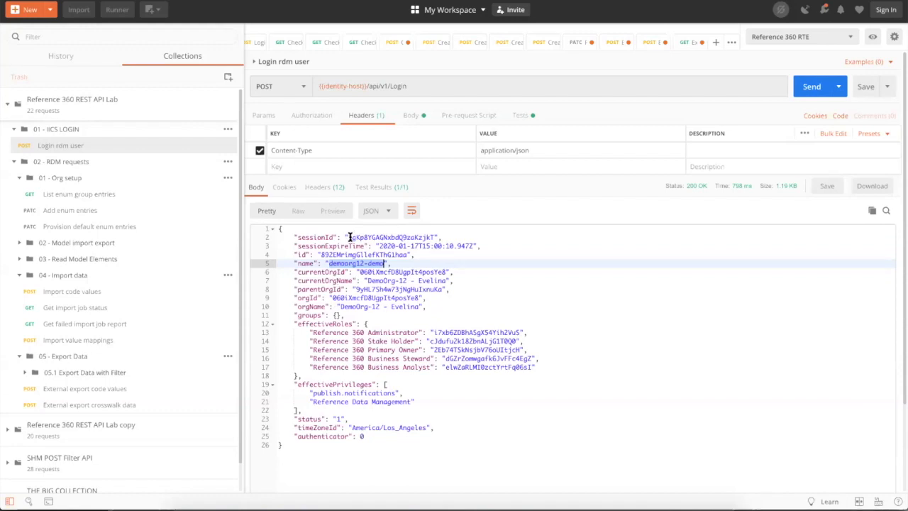
{"action": "left_click_drag", "start_coordinate": [350, 236], "coordinate": [433, 236]}
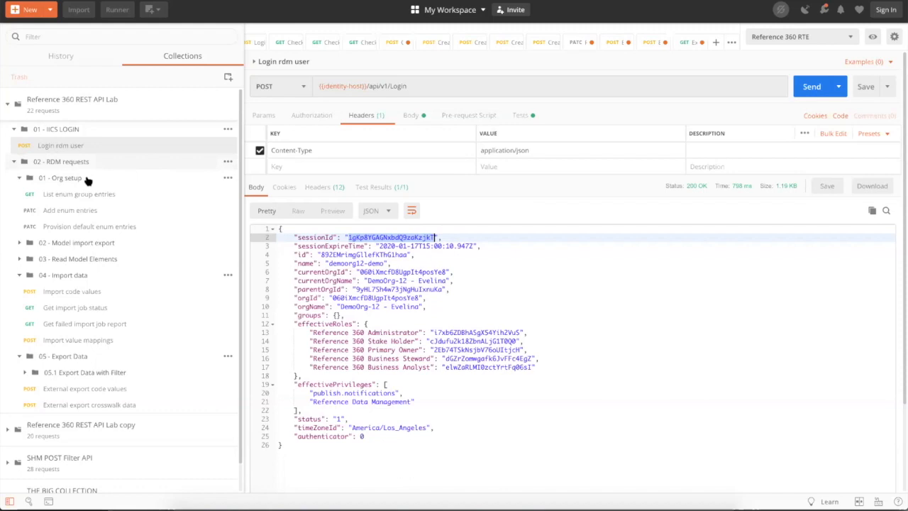
{"action": "left_click", "coordinate": [77, 196]}
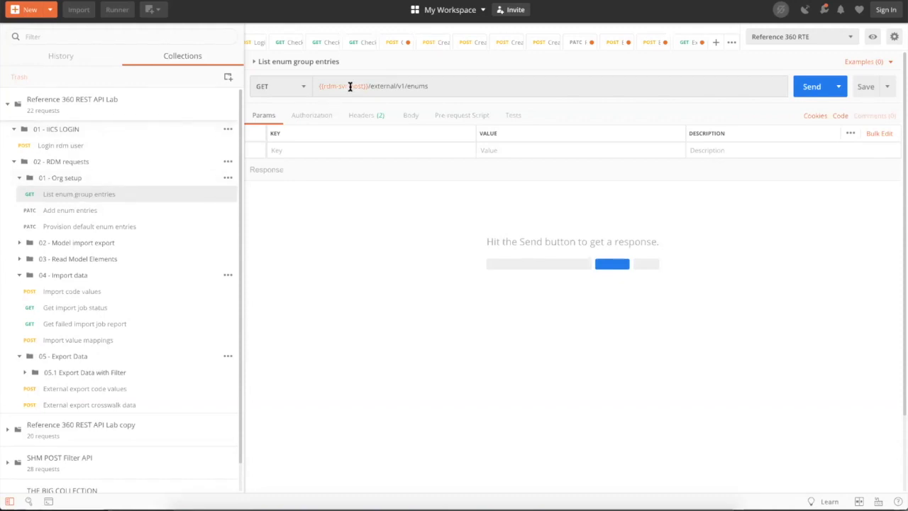
- Switch from Postman to the browser's Reference 360 Imports page
{"action": "mouse_move", "coordinate": [349, 86]}
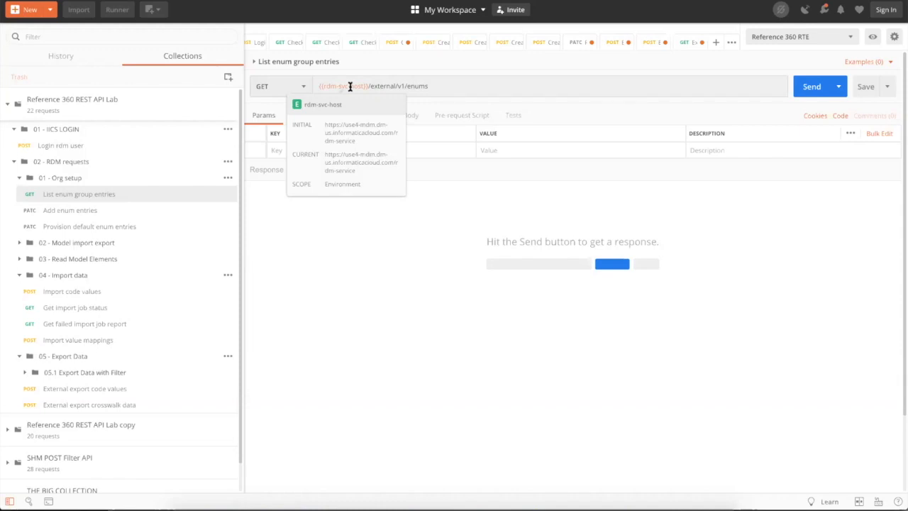
{"action": "key", "text": "super+Tab"}
{"action": "key", "text": "super+Tab"}
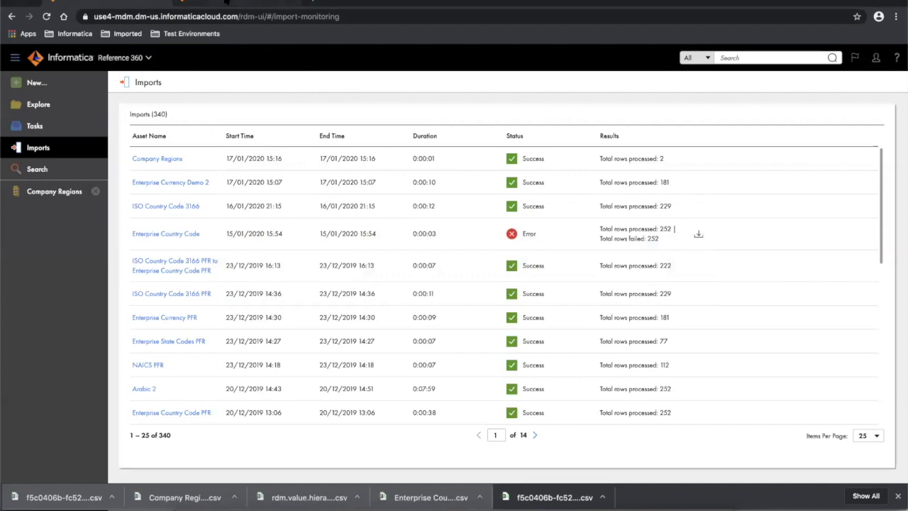
- Review the Session IDs help page, noting the login endpoint URL in its example
{"action": "left_click", "coordinate": [227, 3]}
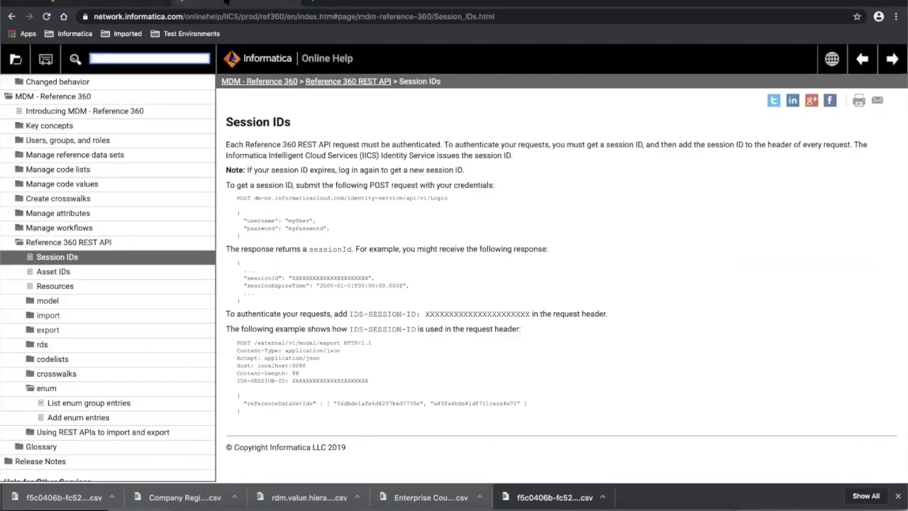
{"action": "left_click", "coordinate": [68, 287]}
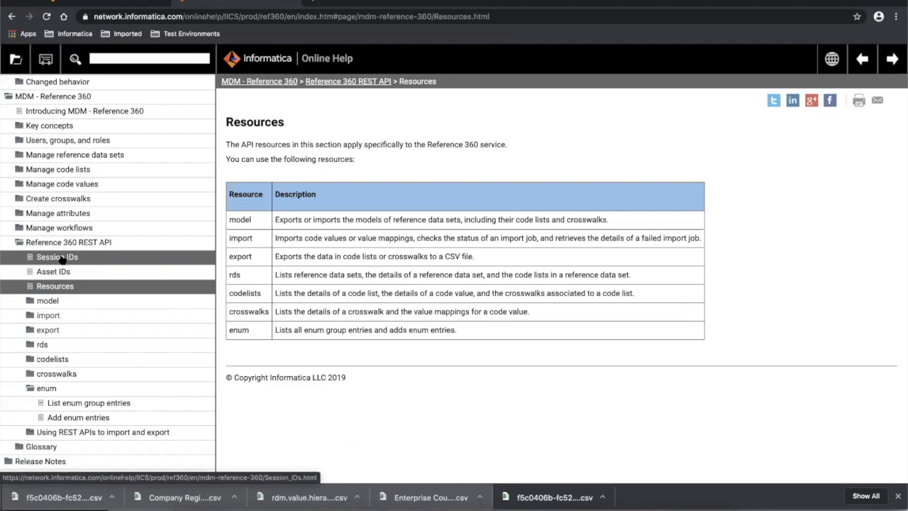
{"action": "left_click", "coordinate": [63, 258]}
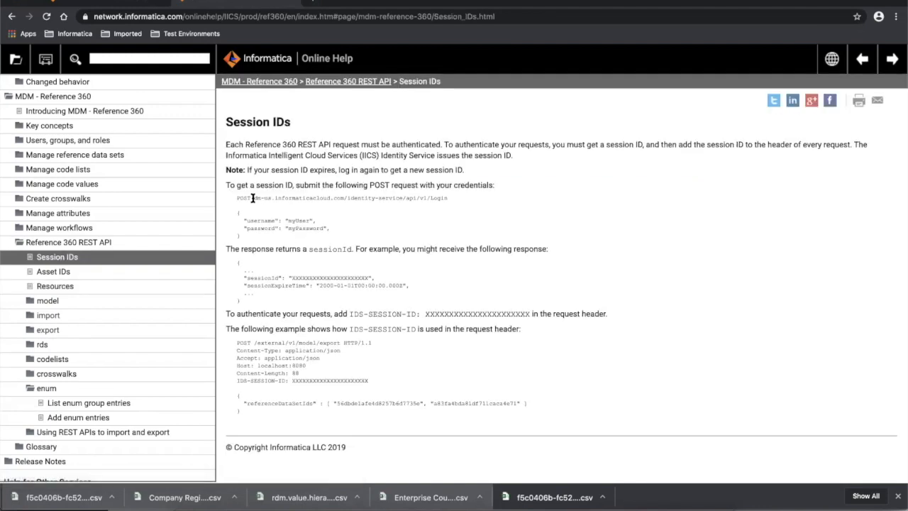
{"action": "left_click_drag", "start_coordinate": [253, 199], "coordinate": [449, 203]}
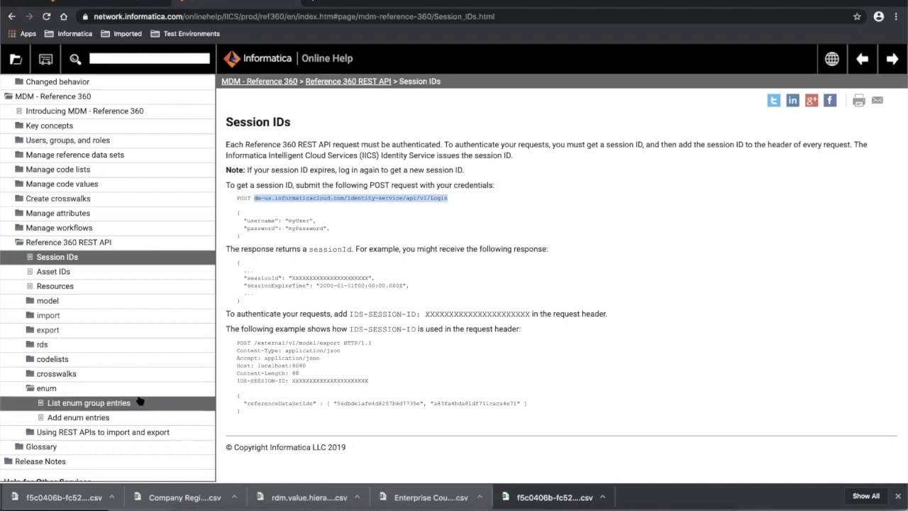
{"action": "scroll", "coordinate": [138, 401], "scroll_direction": "down", "scroll_amount": 1}
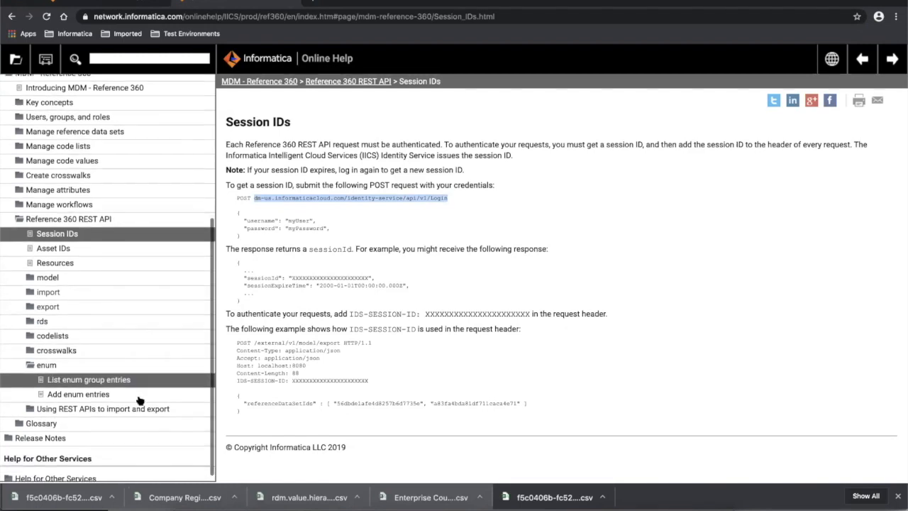
- Read the List enum group entries help page and its enums GET URI
{"action": "left_click", "coordinate": [91, 374]}
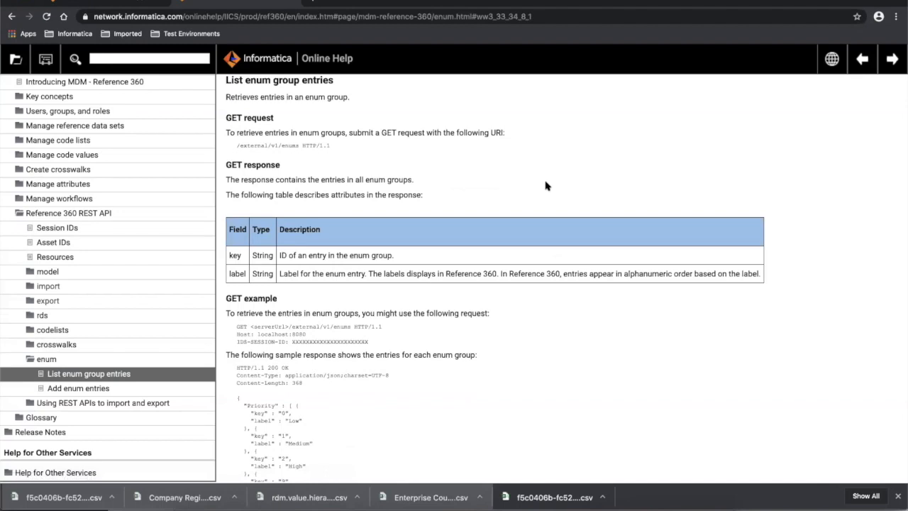
{"action": "scroll", "coordinate": [546, 186], "scroll_direction": "up", "scroll_amount": 1}
{"action": "scroll", "coordinate": [545, 186], "scroll_direction": "up", "scroll_amount": 2}
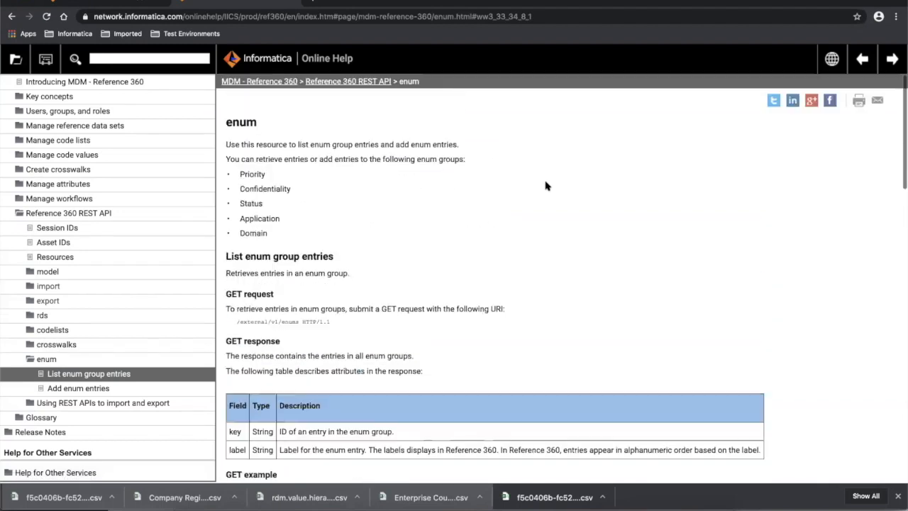
{"action": "left_click_drag", "start_coordinate": [238, 321], "coordinate": [299, 322]}
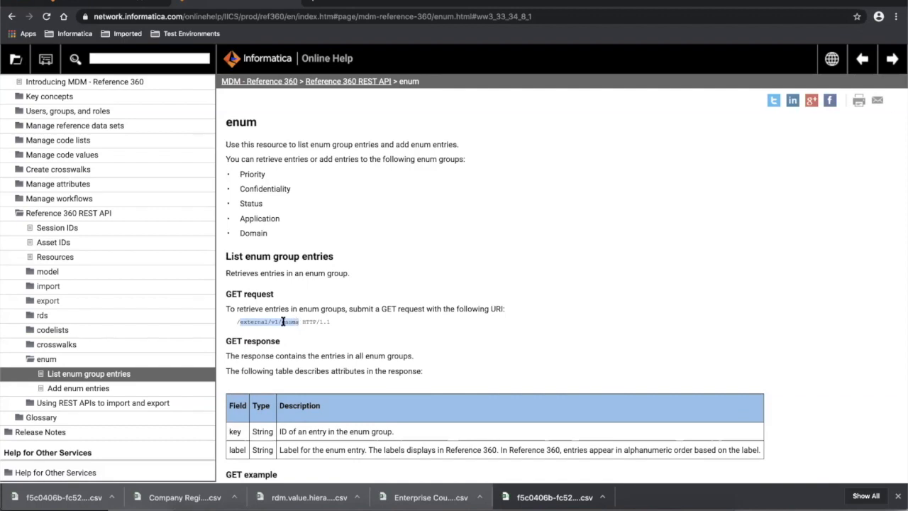
{"action": "scroll", "coordinate": [539, 326], "scroll_direction": "down", "scroll_amount": 2}
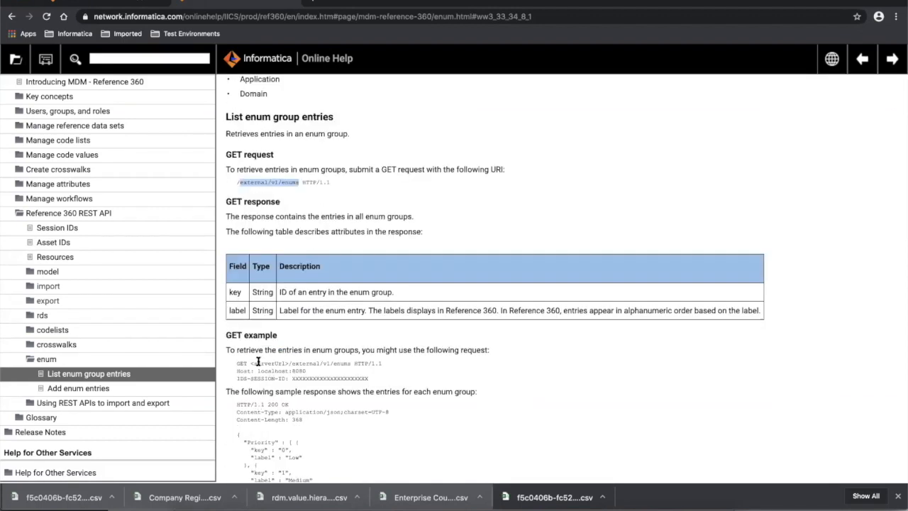
- Finish on the REST API Resources help page, then go back to Postman
{"action": "left_click", "coordinate": [83, 263]}
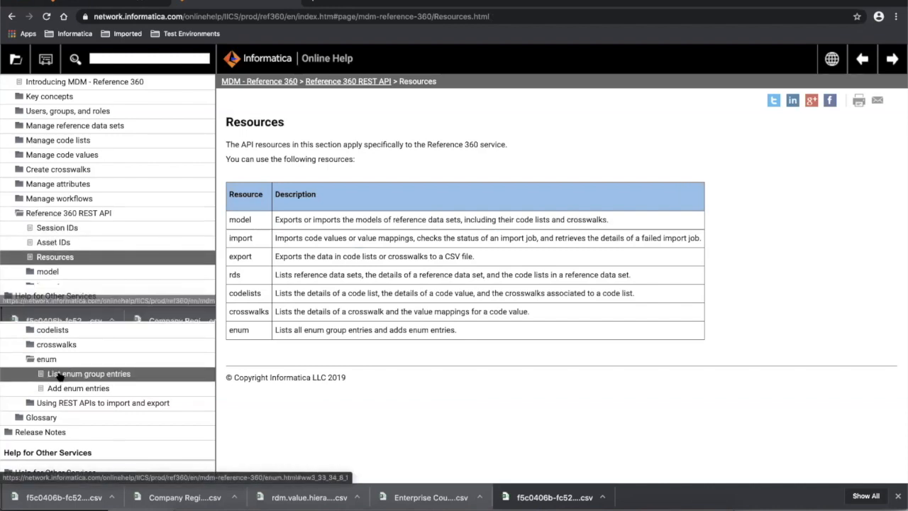
{"action": "left_click", "coordinate": [148, 59]}
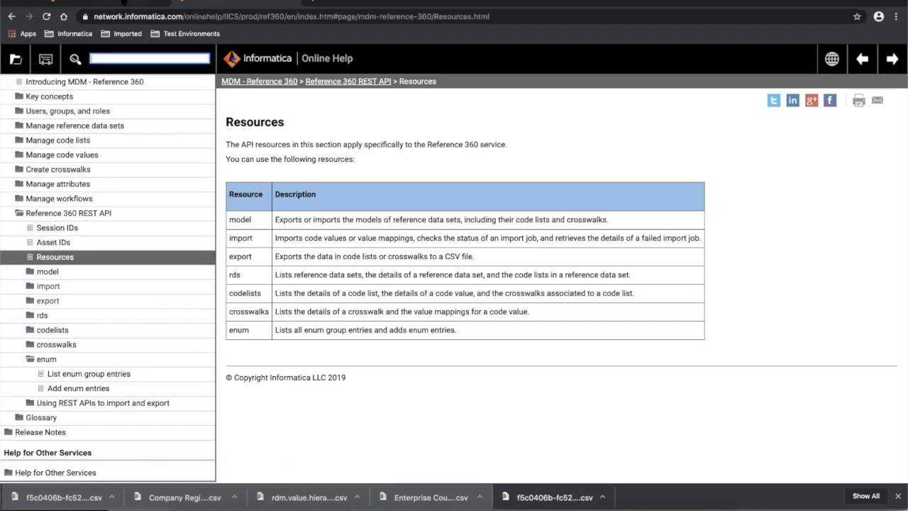
{"action": "left_click", "coordinate": [125, 2]}
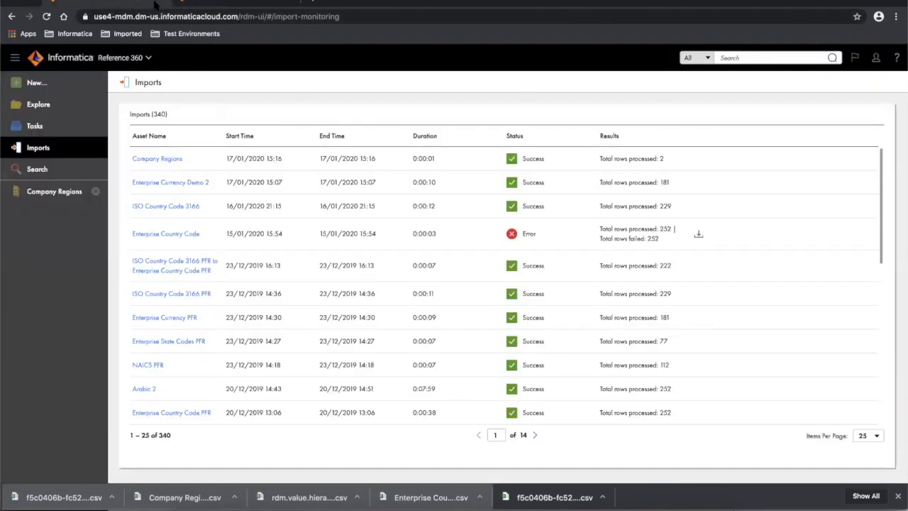
{"action": "left_click", "coordinate": [205, 4]}
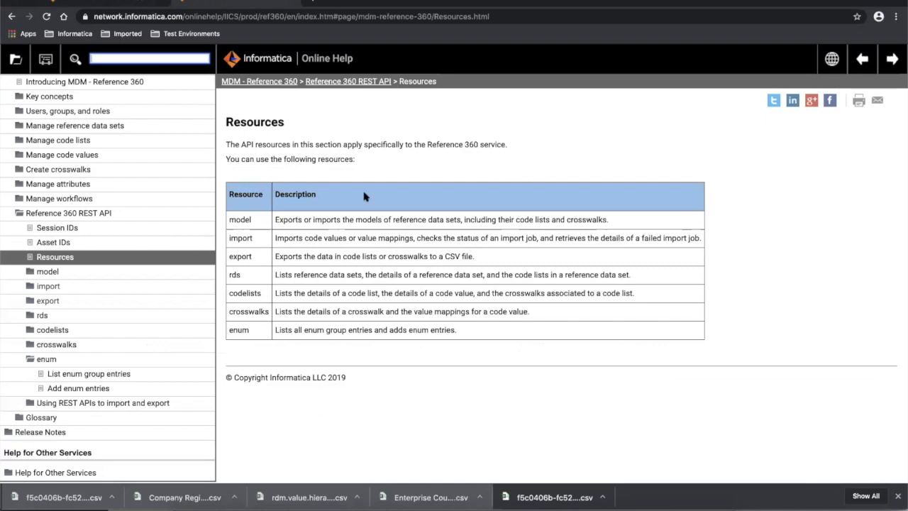
{"action": "key", "text": "super+Tab"}
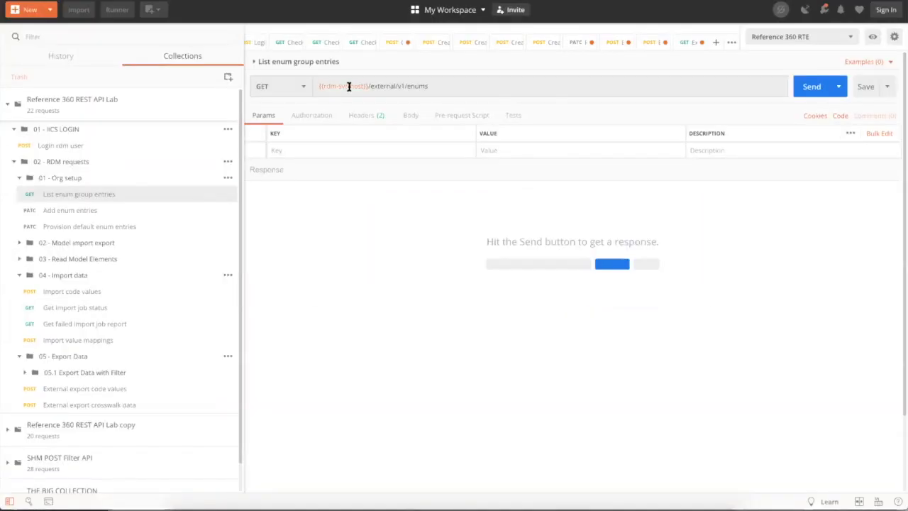
- Inspect the enum request's headers and select the IDS-SESSION-ID value {{session.id}}
{"action": "mouse_move", "coordinate": [349, 86]}
{"action": "left_click", "coordinate": [366, 115]}
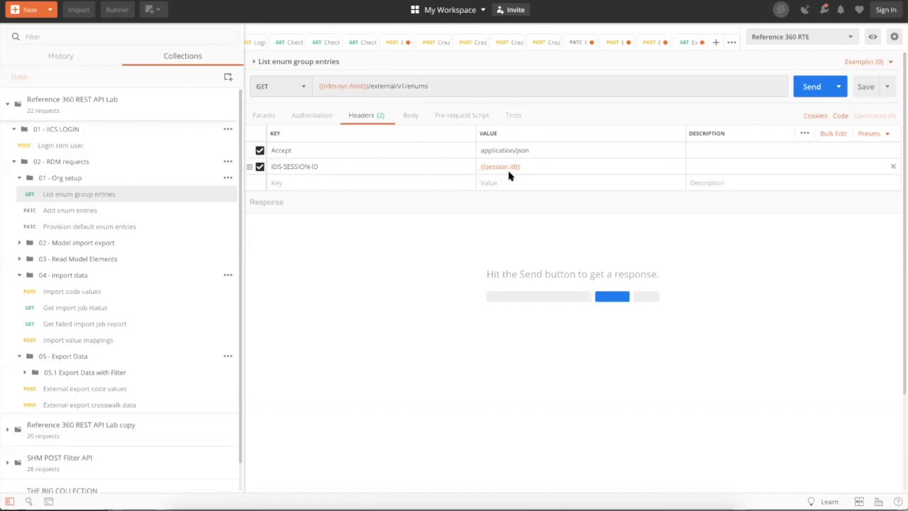
{"action": "mouse_move", "coordinate": [504, 168]}
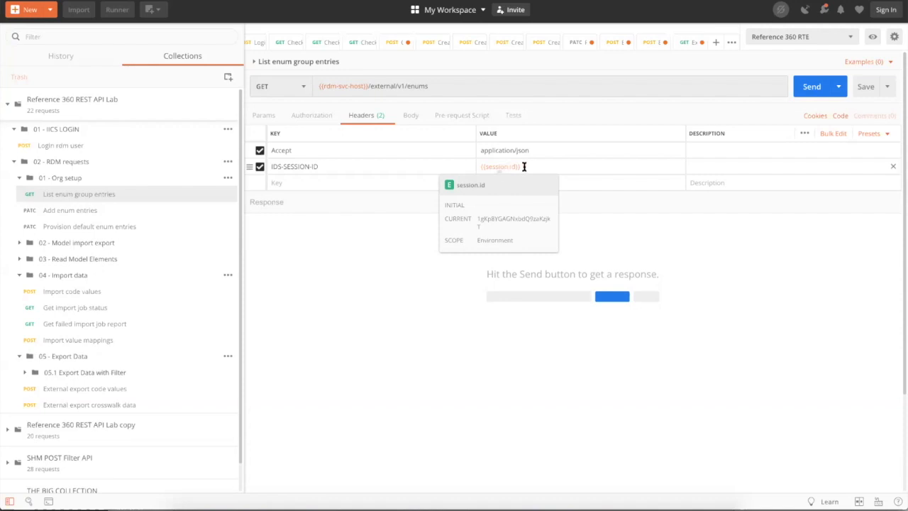
{"action": "left_click", "coordinate": [534, 169]}
{"action": "left_click_drag", "start_coordinate": [517, 164], "coordinate": [473, 164]}
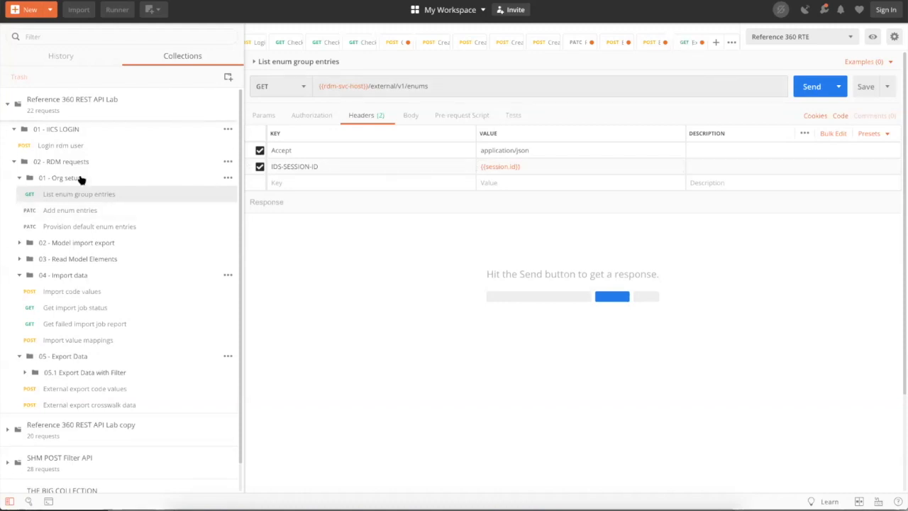
- Copy the sessionId from the Login rdm user response and paste it into IDS-SESSION-ID
{"action": "left_click", "coordinate": [61, 145]}
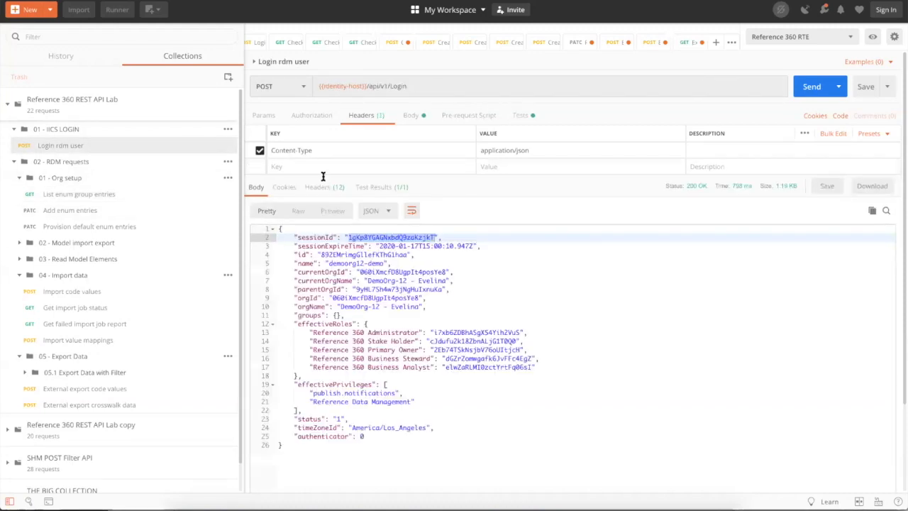
{"action": "right_click", "coordinate": [398, 237]}
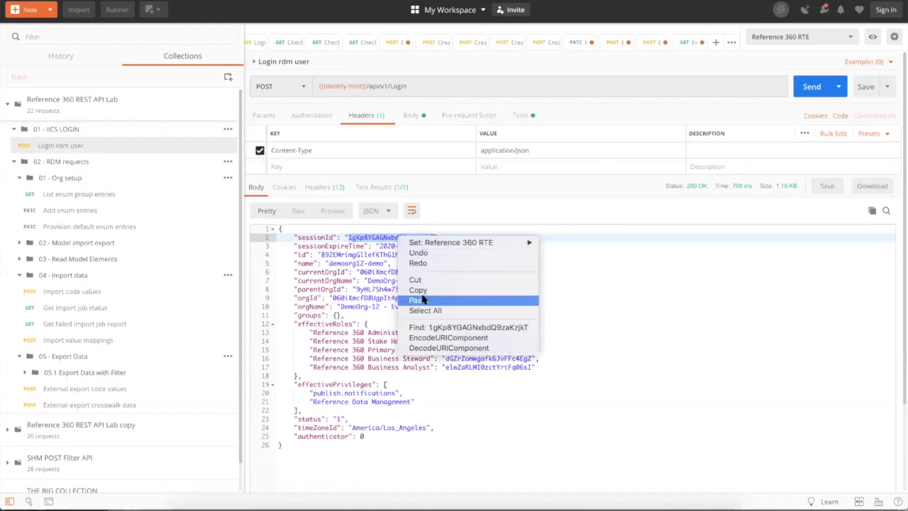
{"action": "left_click", "coordinate": [418, 290]}
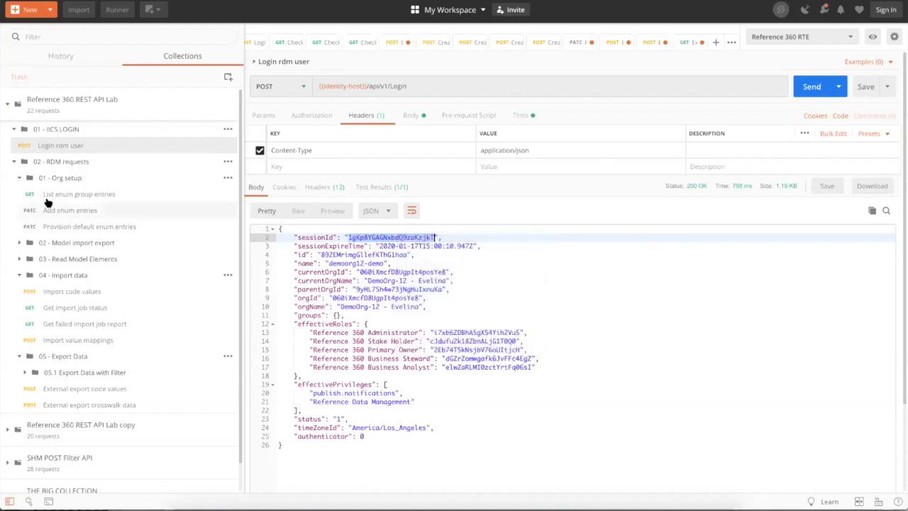
{"action": "left_click", "coordinate": [103, 194]}
{"action": "left_click_drag", "start_coordinate": [529, 167], "coordinate": [494, 164]}
{"action": "key", "text": "ctrl+v"}
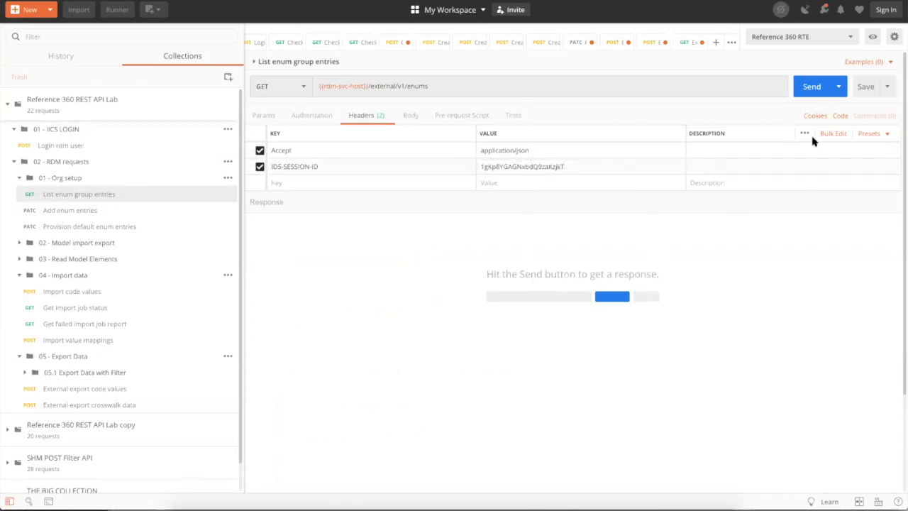
- Fetch the enum groups, fold each array and expand status, then open Add enum entries
{"action": "left_click", "coordinate": [812, 94]}
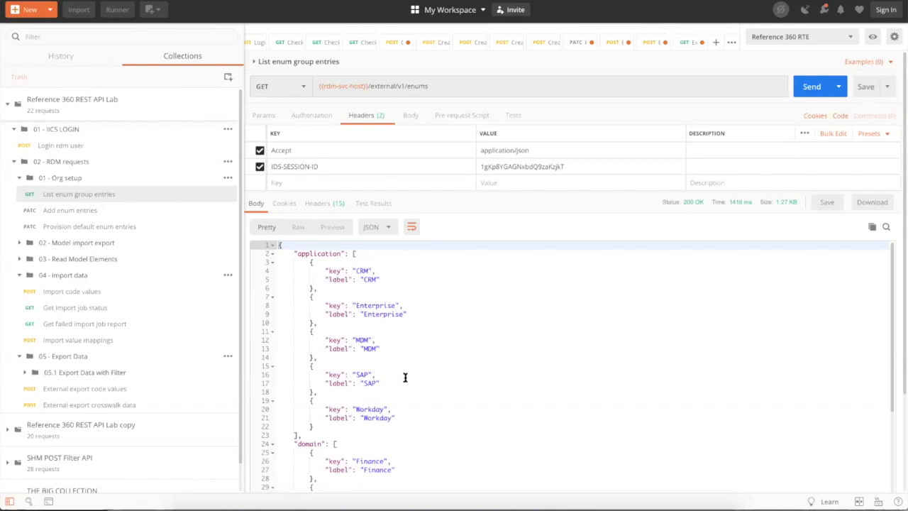
{"action": "left_click", "coordinate": [272, 254]}
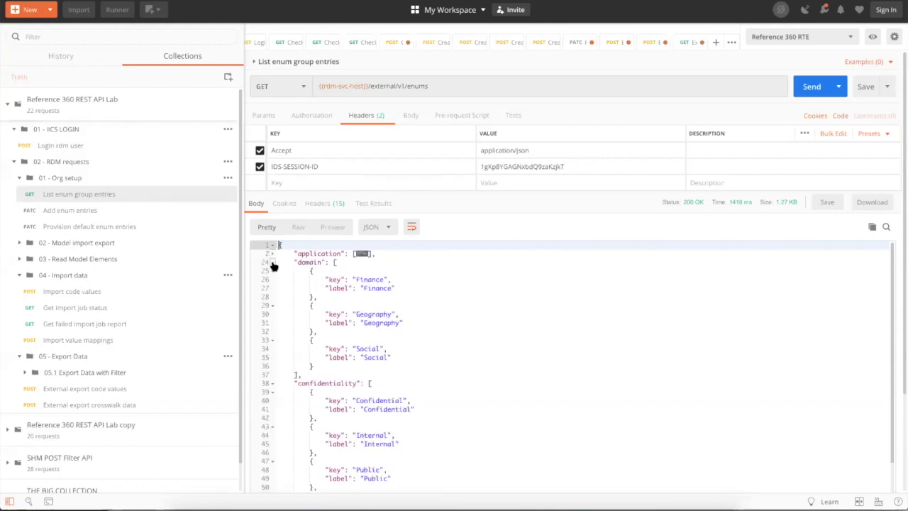
{"action": "left_click", "coordinate": [273, 263]}
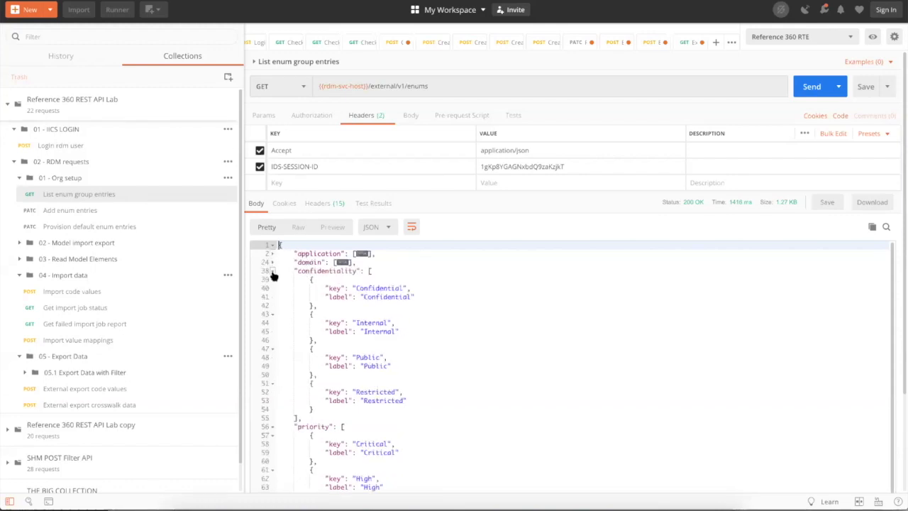
{"action": "left_click", "coordinate": [272, 270]}
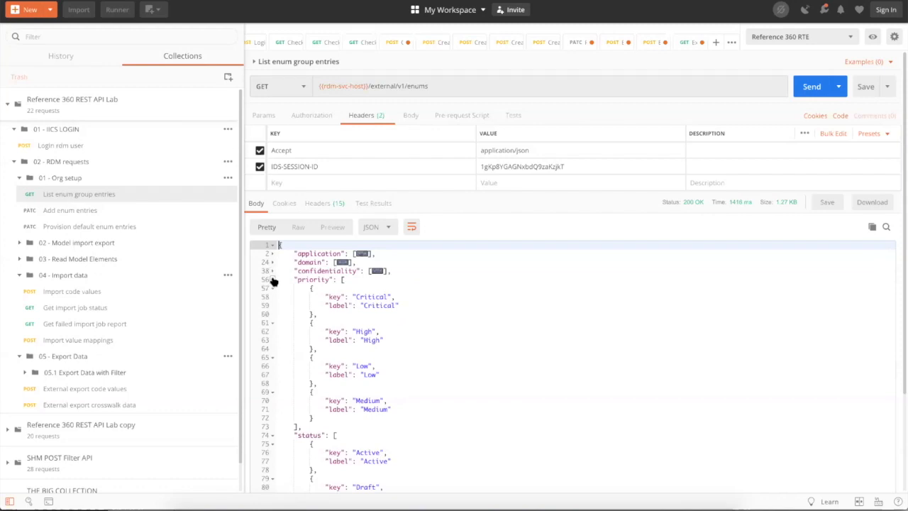
{"action": "left_click", "coordinate": [272, 280]}
{"action": "left_click", "coordinate": [273, 288]}
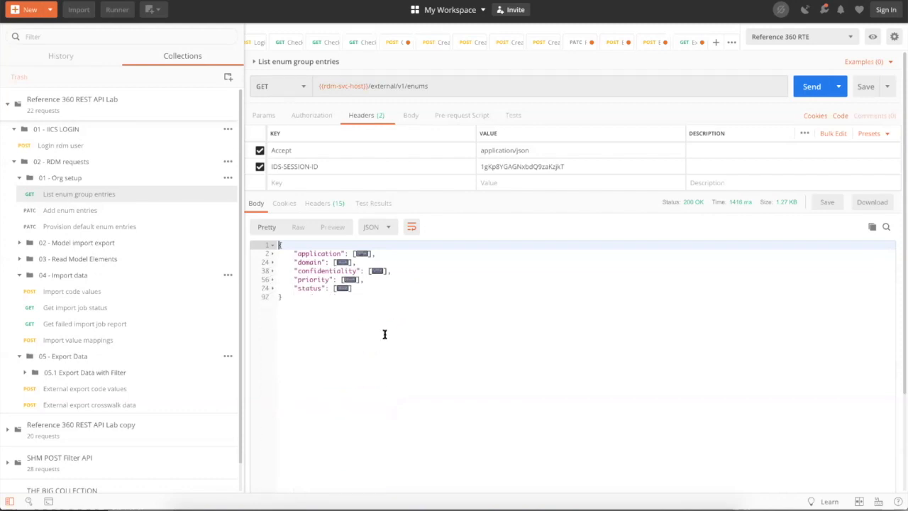
{"action": "left_click", "coordinate": [273, 288]}
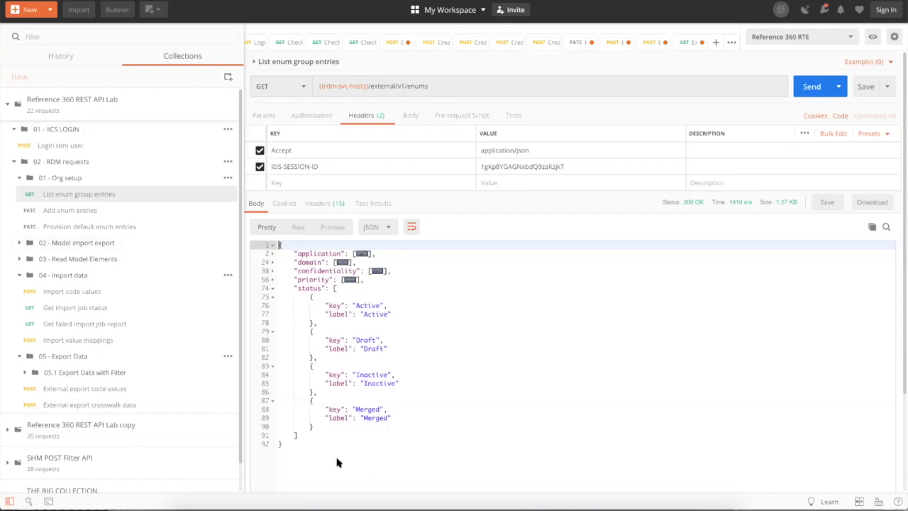
{"action": "left_click", "coordinate": [77, 210]}
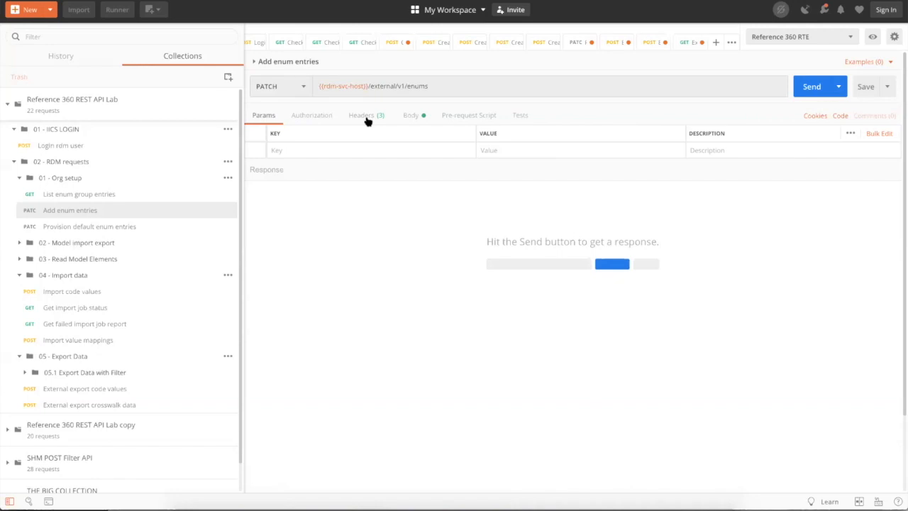
- Send the Add enum entries PATCH adding In Review (key 1) to status, then reopen List enum group entries
{"action": "left_click", "coordinate": [366, 117]}
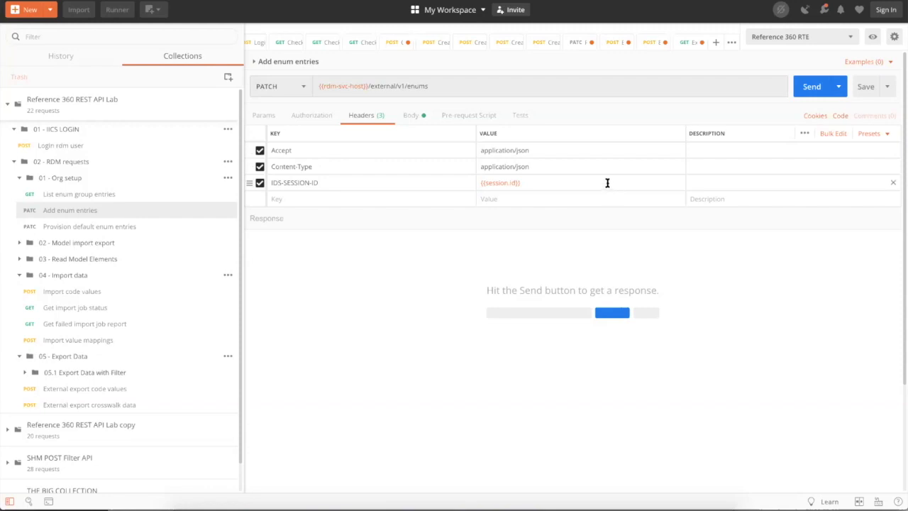
{"action": "left_click", "coordinate": [412, 117]}
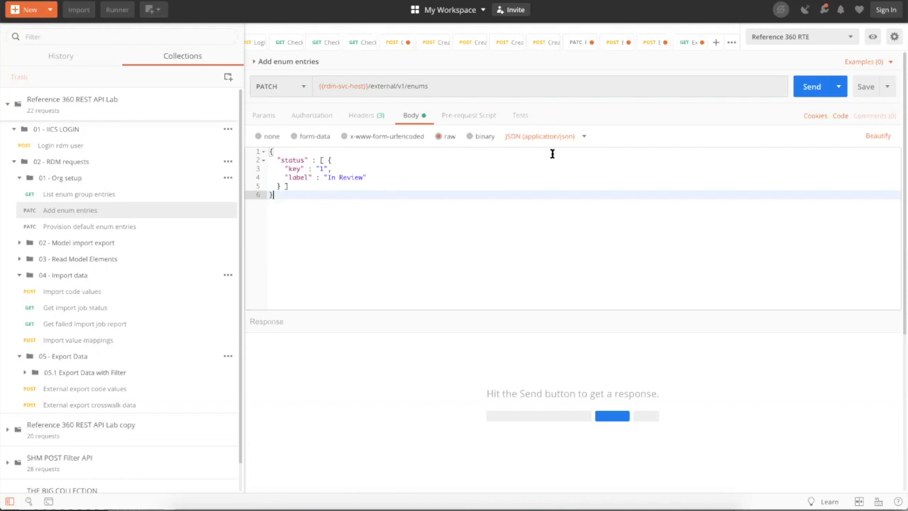
{"action": "left_click", "coordinate": [813, 88]}
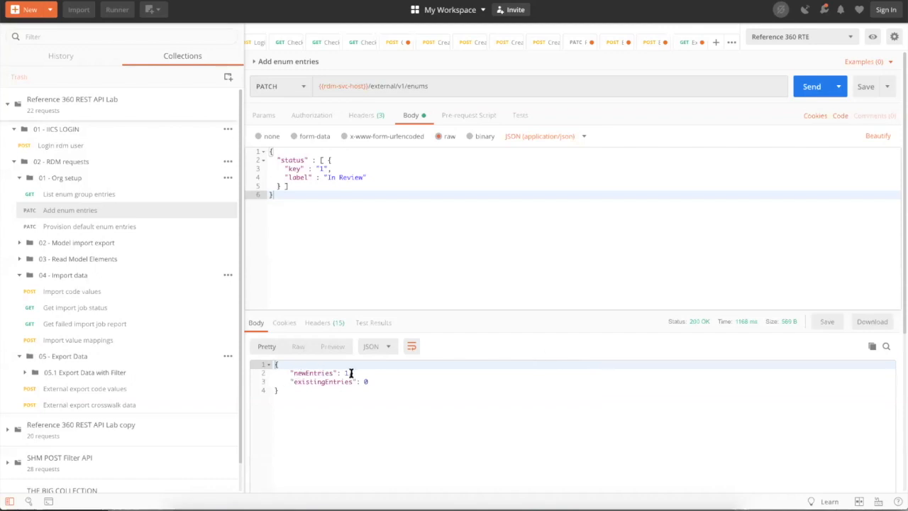
{"action": "left_click", "coordinate": [95, 195]}
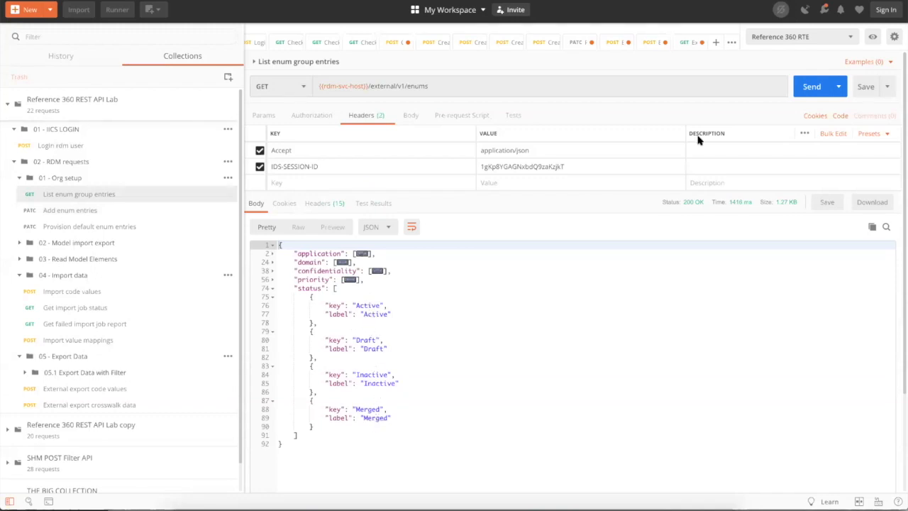
- Resend the enum list to confirm In Review under status, then expand 02 - Model import export
{"action": "left_click", "coordinate": [812, 88]}
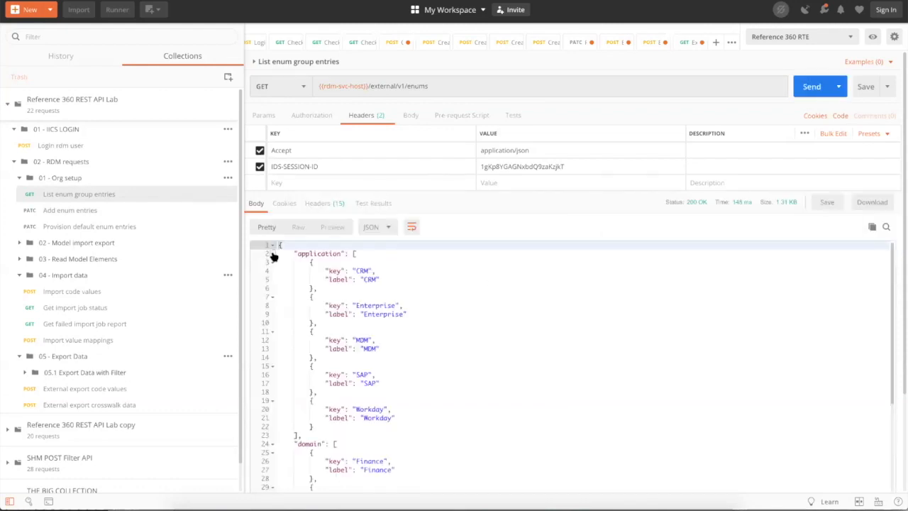
{"action": "left_click", "coordinate": [272, 254]}
{"action": "left_click", "coordinate": [271, 262]}
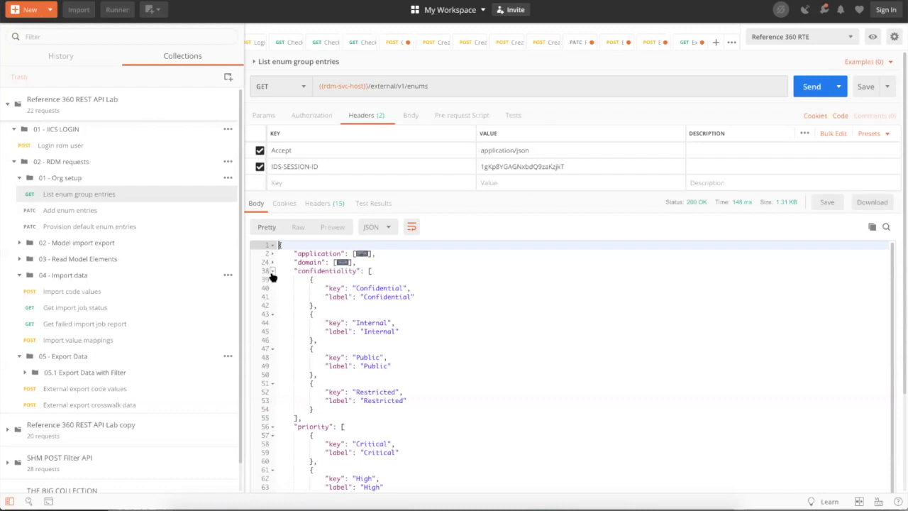
{"action": "left_click", "coordinate": [271, 271]}
{"action": "left_click", "coordinate": [272, 279]}
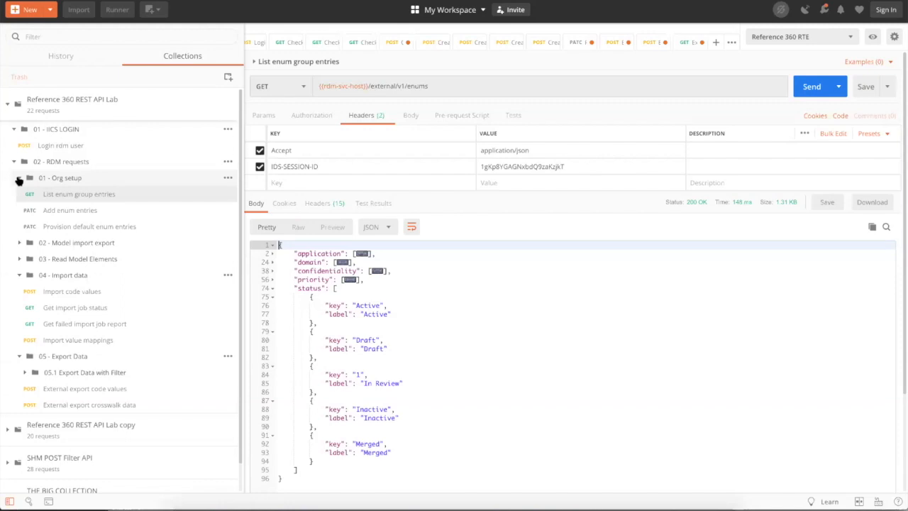
{"action": "left_click", "coordinate": [20, 181]}
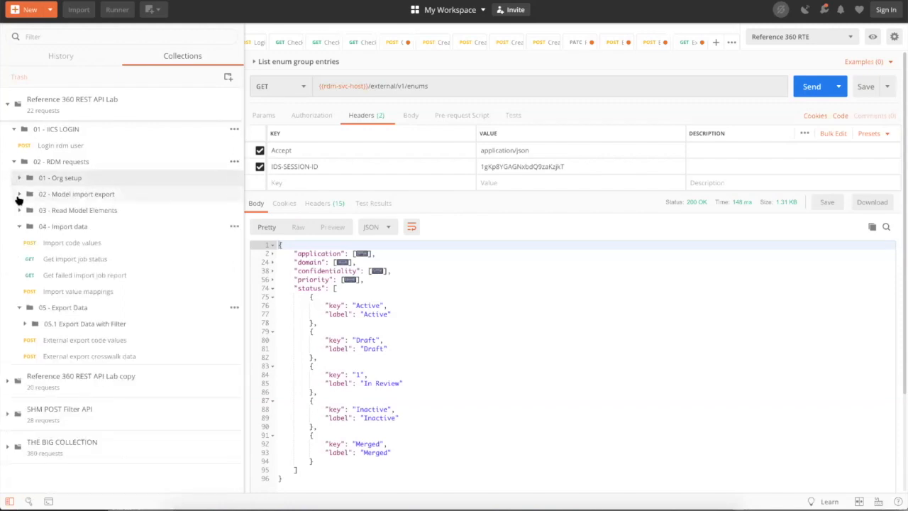
{"action": "left_click", "coordinate": [20, 196]}
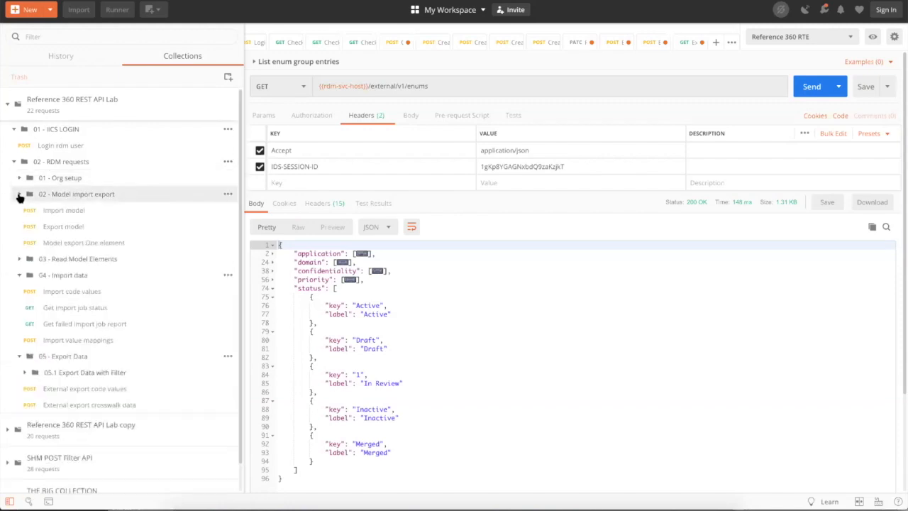
- Open Export model, check its headers and empty referenceDataSetIds body, and expand 03 - Read Model Elements
{"action": "left_click", "coordinate": [71, 227]}
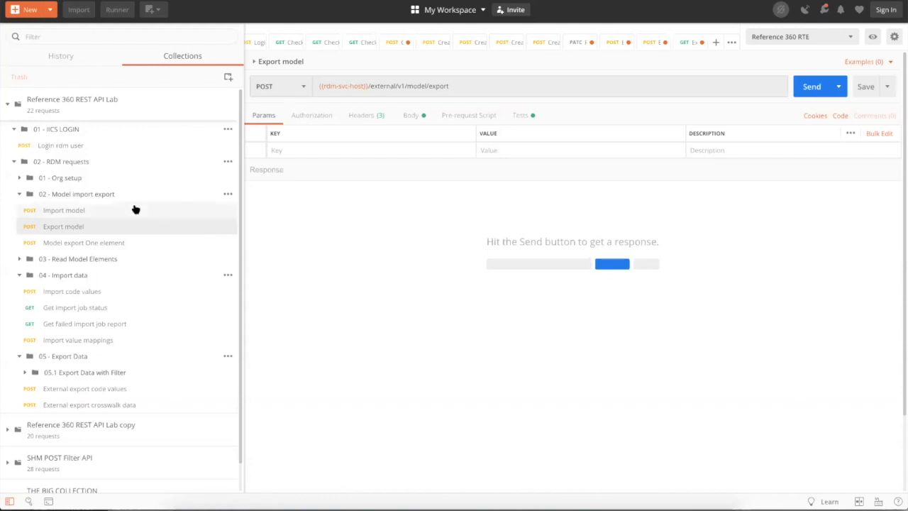
{"action": "left_click", "coordinate": [362, 117]}
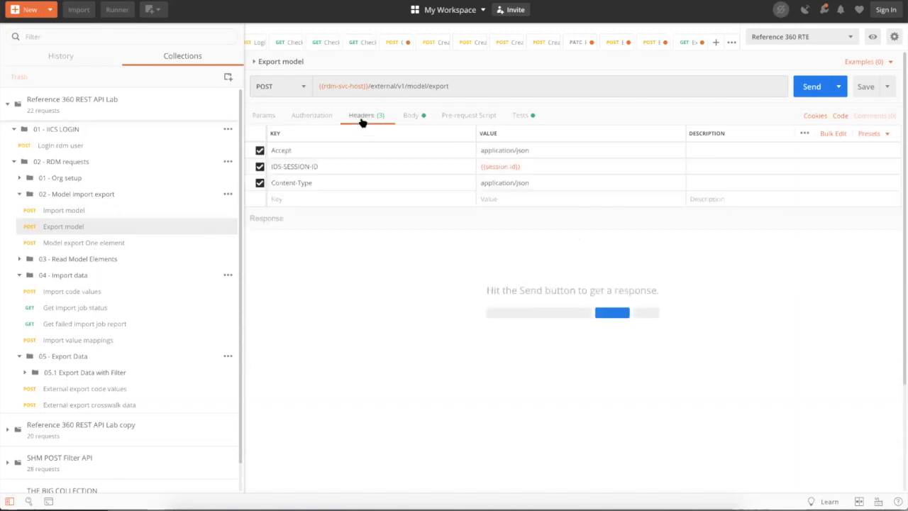
{"action": "left_click", "coordinate": [415, 116]}
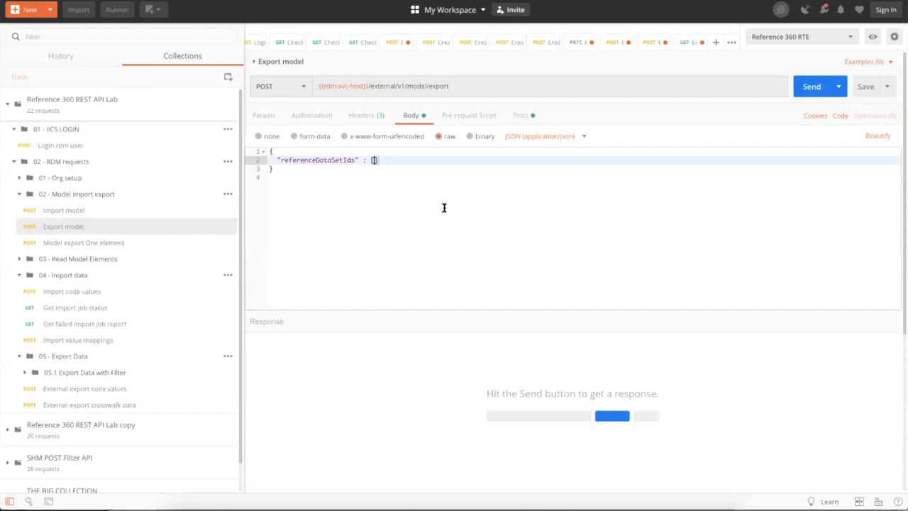
{"action": "left_click", "coordinate": [23, 260]}
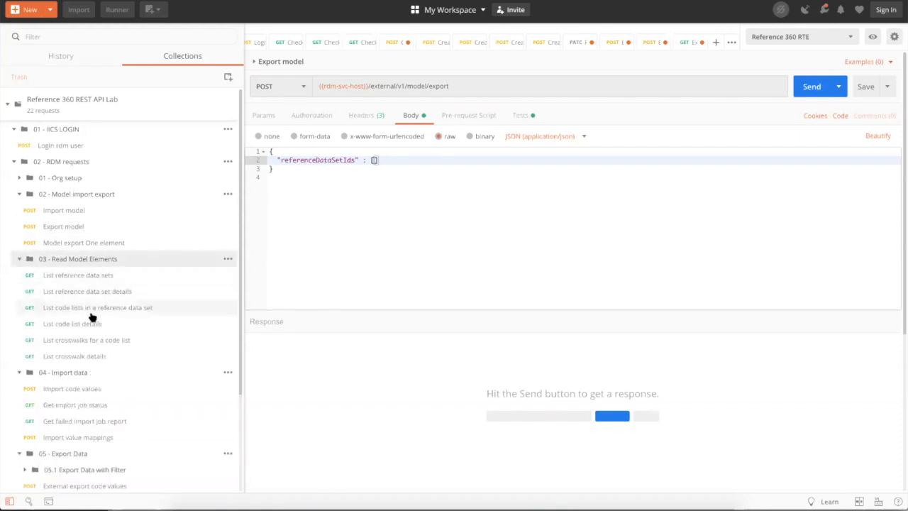
- Send List reference data sets, search the response for 'currency demo 2' and select its id
{"action": "left_click", "coordinate": [90, 278]}
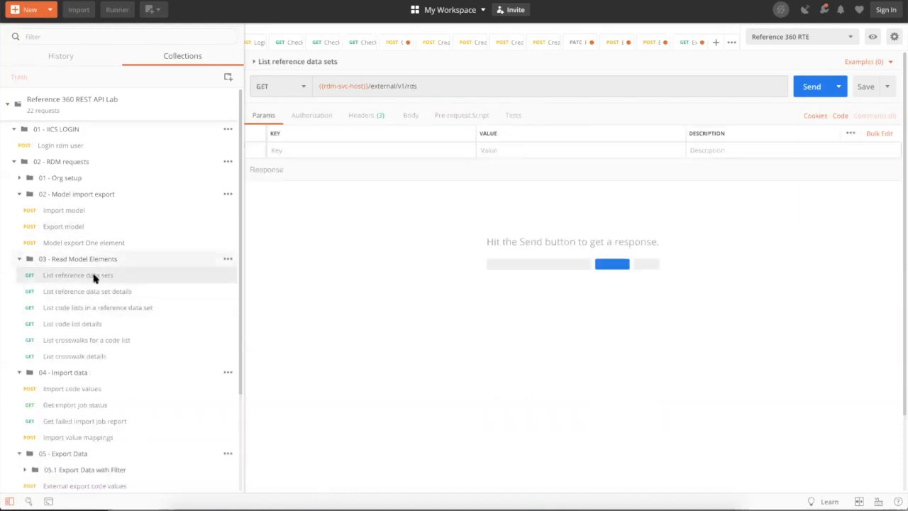
{"action": "left_click", "coordinate": [809, 88]}
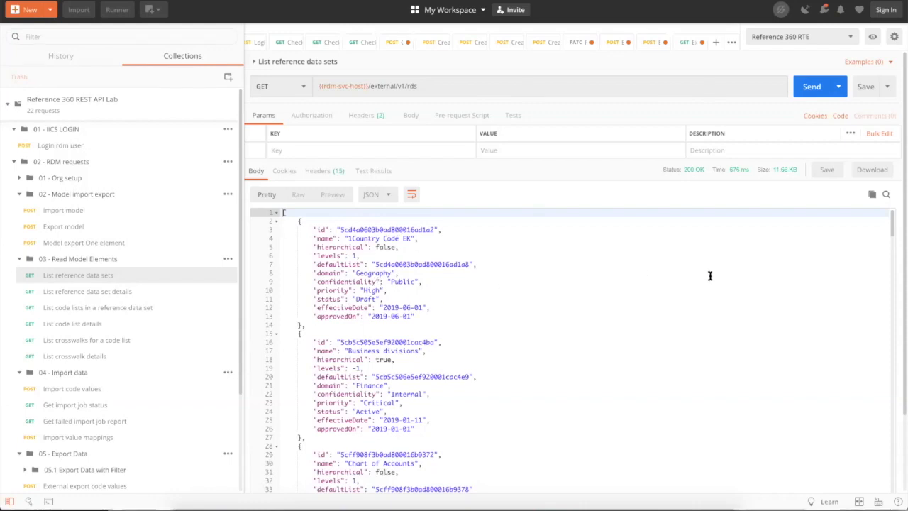
{"action": "left_click", "coordinate": [886, 196]}
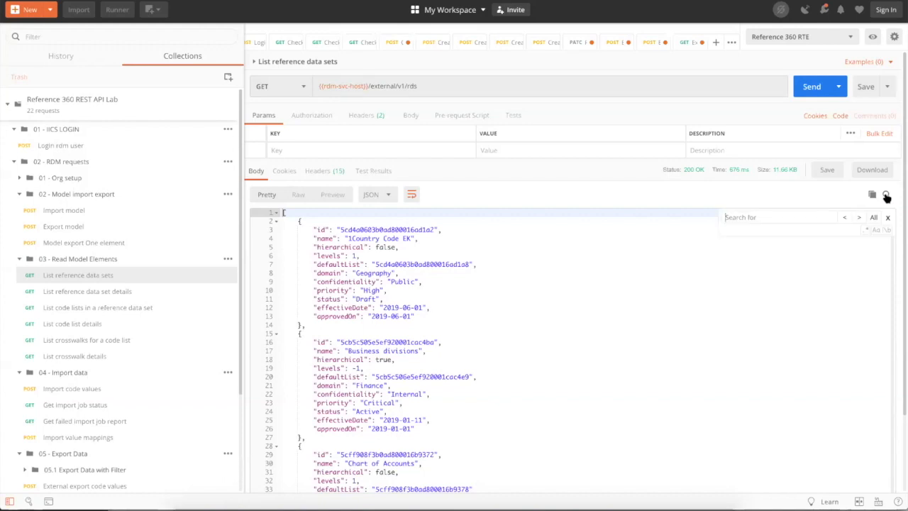
{"action": "type", "text": "curre"}
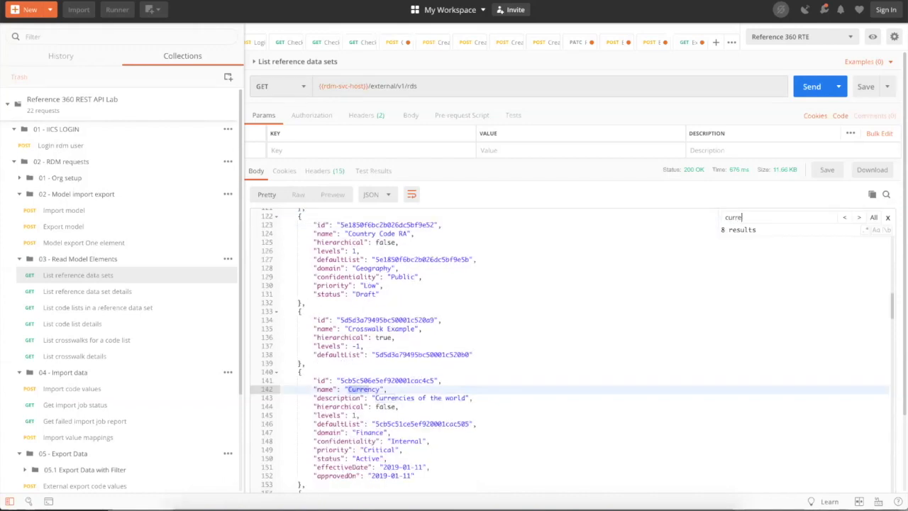
{"action": "type", "text": "ncy demo 3"}
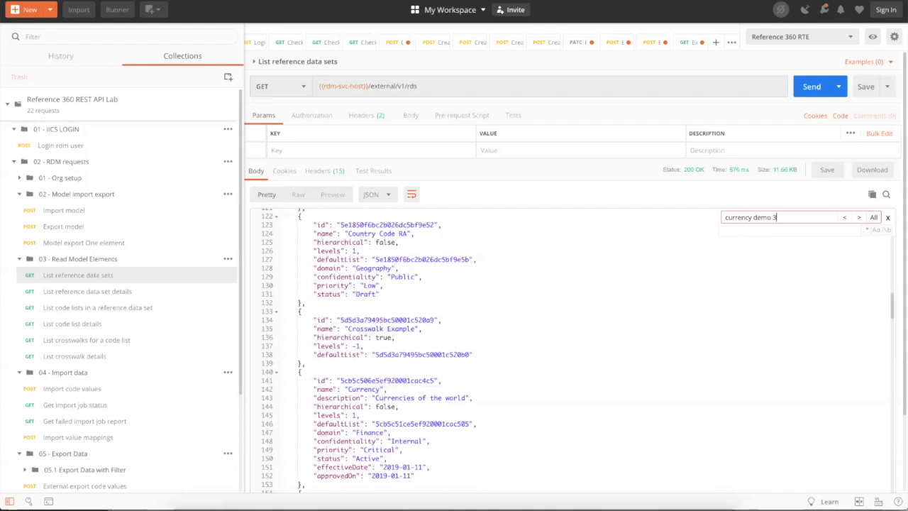
{"action": "key", "text": "BackSpace"}
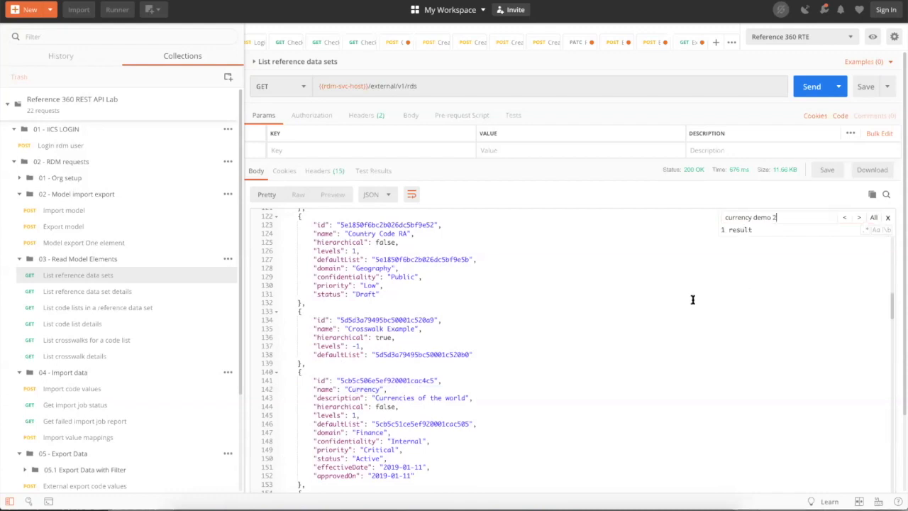
{"action": "scroll", "coordinate": [553, 316], "scroll_direction": "down", "scroll_amount": 1}
{"action": "scroll", "coordinate": [553, 317], "scroll_direction": "down", "scroll_amount": 5}
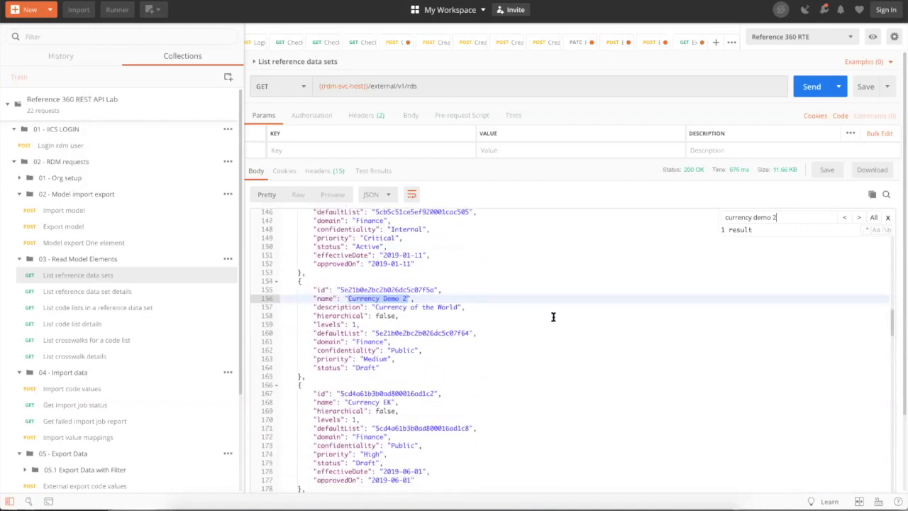
{"action": "double_click", "coordinate": [351, 289]}
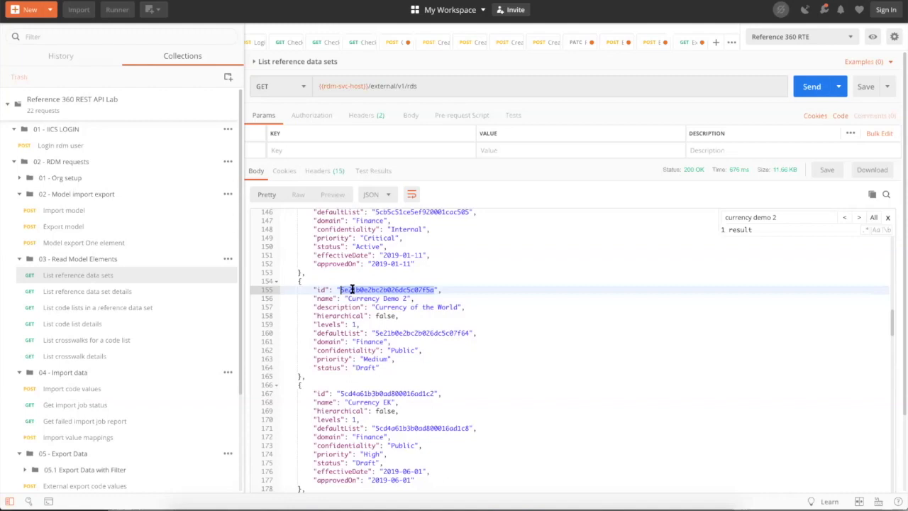
- Paste the Currency Demo 2 id into referenceDataSetIds of the Export model body and send it
{"action": "left_click", "coordinate": [64, 226]}
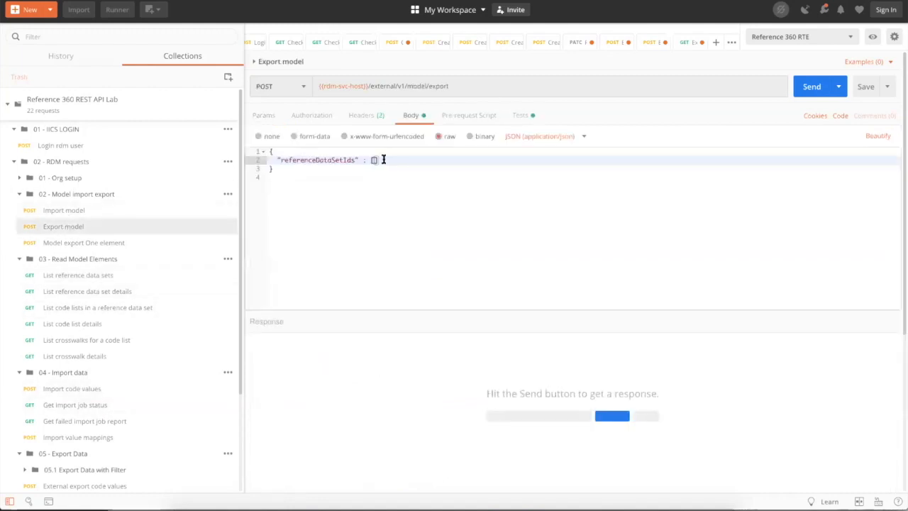
{"action": "type", "text": "\""}
{"action": "type", "text": "5e21b0e2bc2b026dc5c07f5d"}
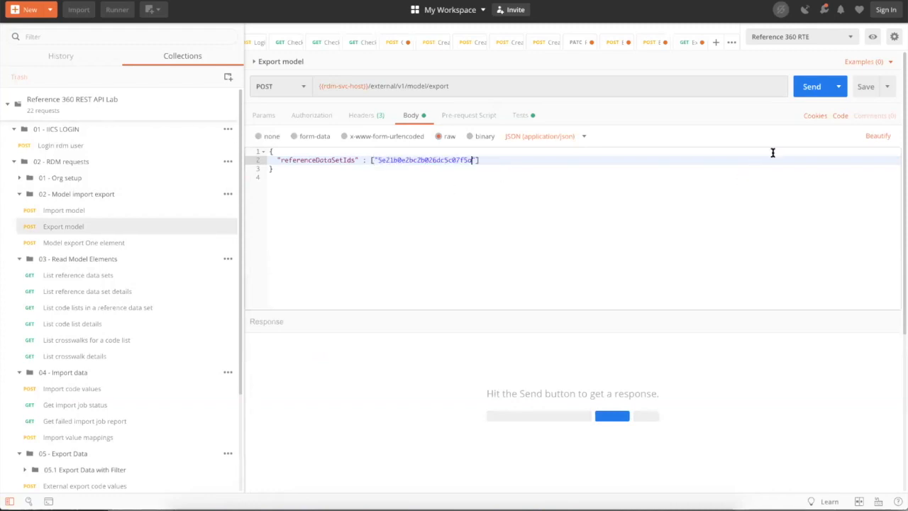
{"action": "left_click", "coordinate": [810, 87]}
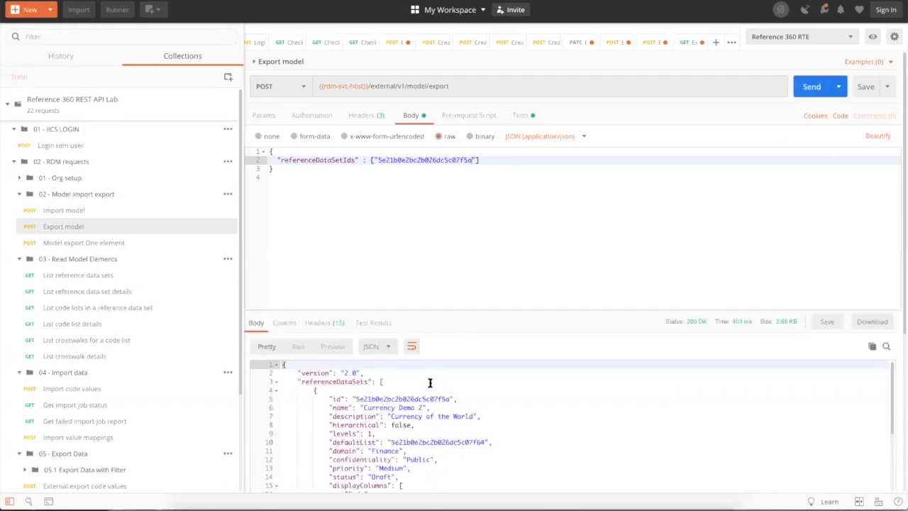
- Scroll through the returned model JSON down to its enums and back up
{"action": "scroll", "coordinate": [477, 414], "scroll_direction": "down", "scroll_amount": 3}
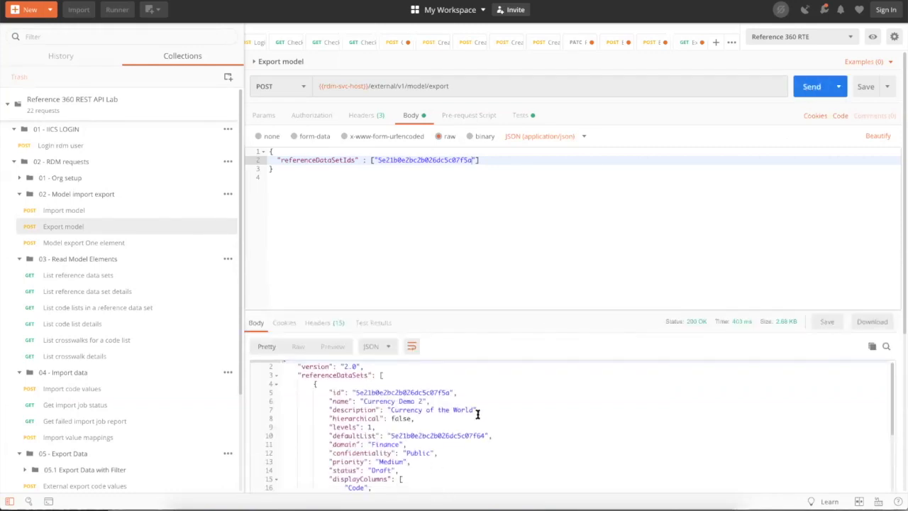
{"action": "scroll", "coordinate": [477, 414], "scroll_direction": "down", "scroll_amount": 5}
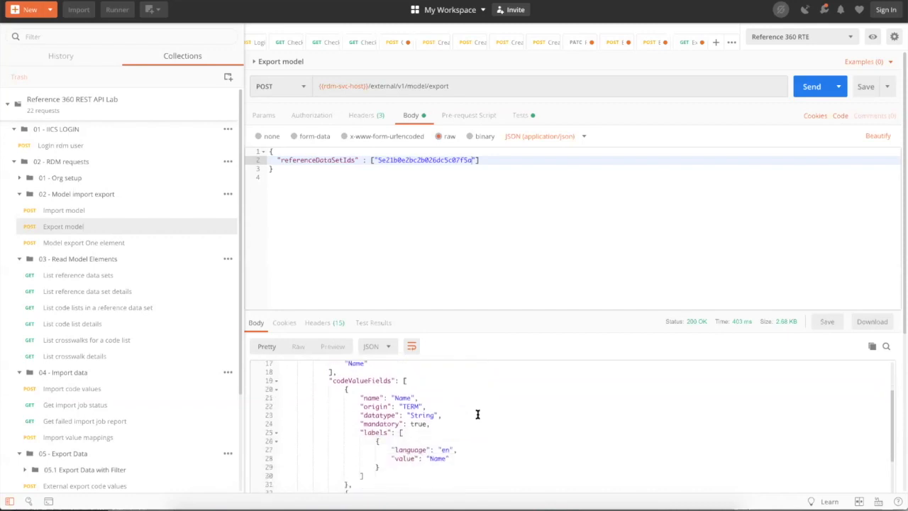
{"action": "scroll", "coordinate": [477, 414], "scroll_direction": "down", "scroll_amount": 3}
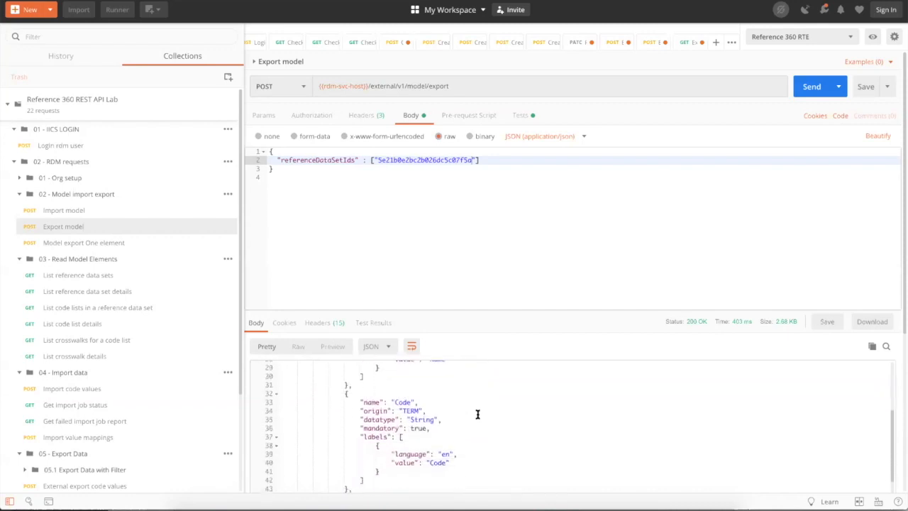
{"action": "scroll", "coordinate": [477, 414], "scroll_direction": "down", "scroll_amount": 5}
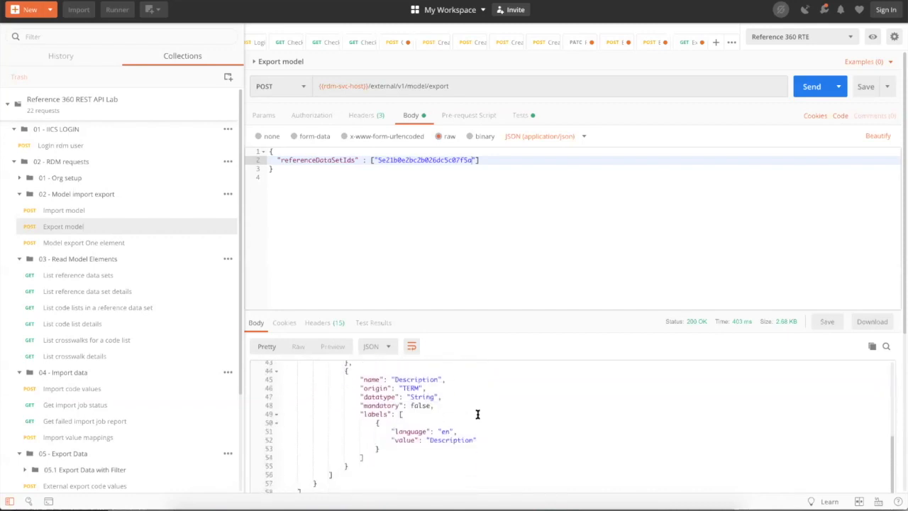
{"action": "scroll", "coordinate": [477, 414], "scroll_direction": "down", "scroll_amount": 3}
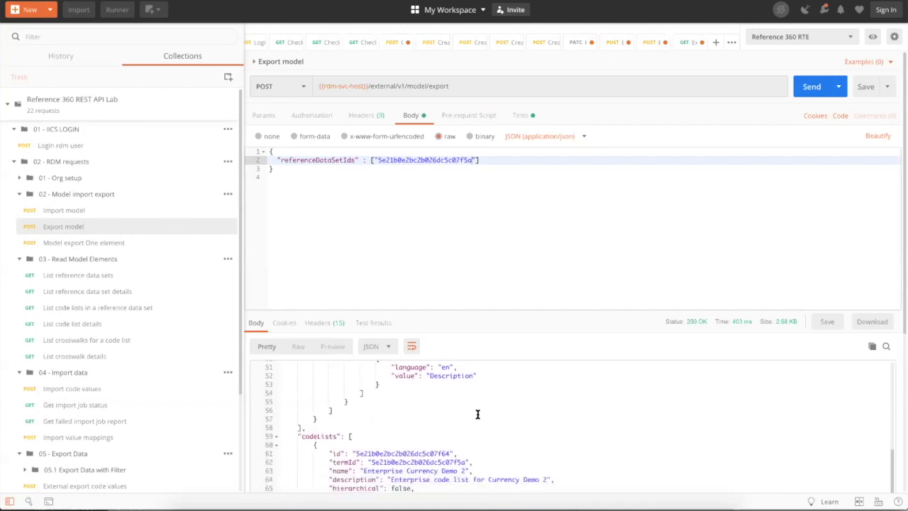
{"action": "scroll", "coordinate": [477, 415], "scroll_direction": "down", "scroll_amount": 4}
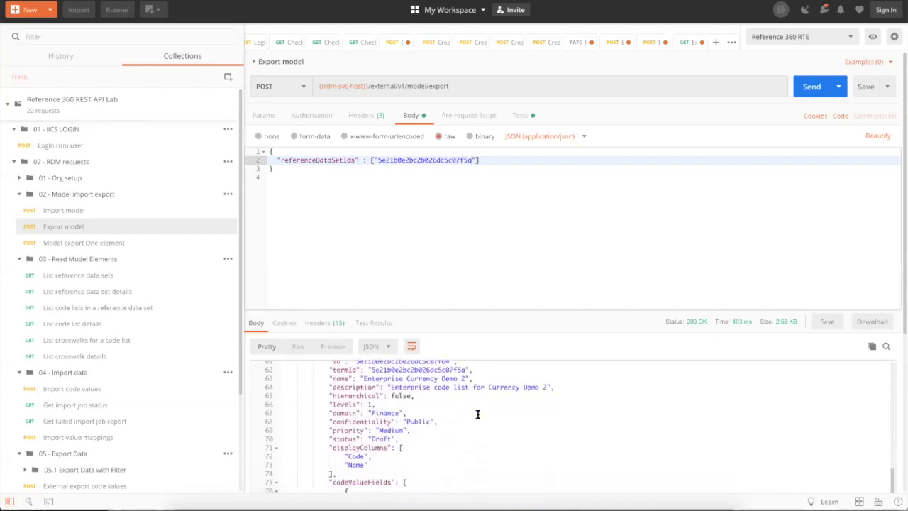
{"action": "scroll", "coordinate": [477, 414], "scroll_direction": "down", "scroll_amount": 1}
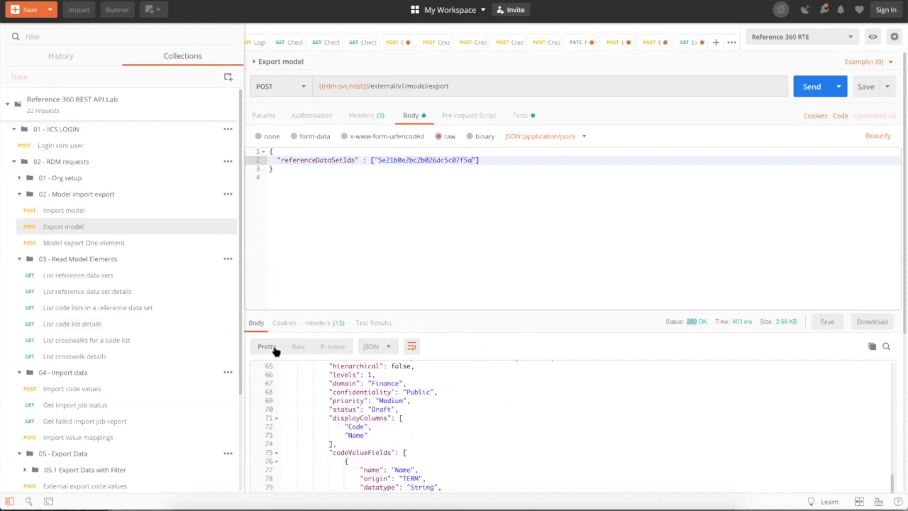
{"action": "scroll", "coordinate": [545, 433], "scroll_direction": "down", "scroll_amount": 9}
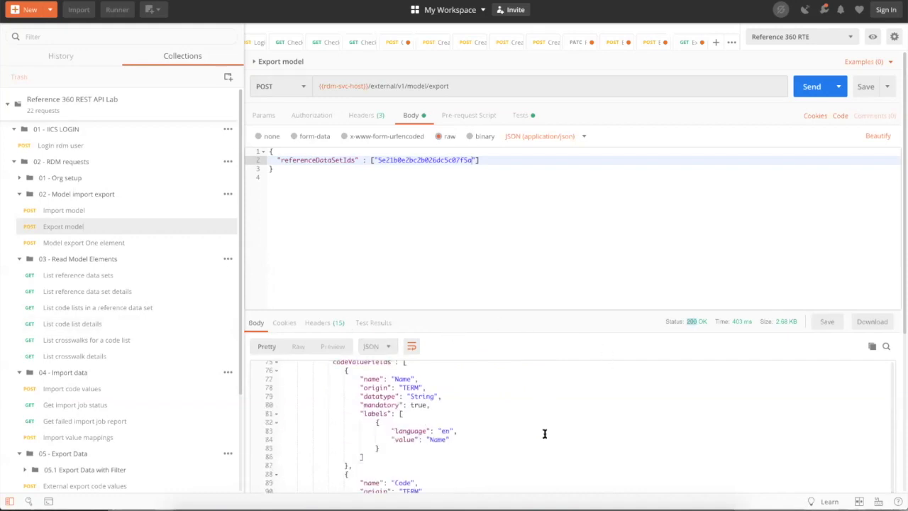
{"action": "scroll", "coordinate": [544, 433], "scroll_direction": "down", "scroll_amount": 5}
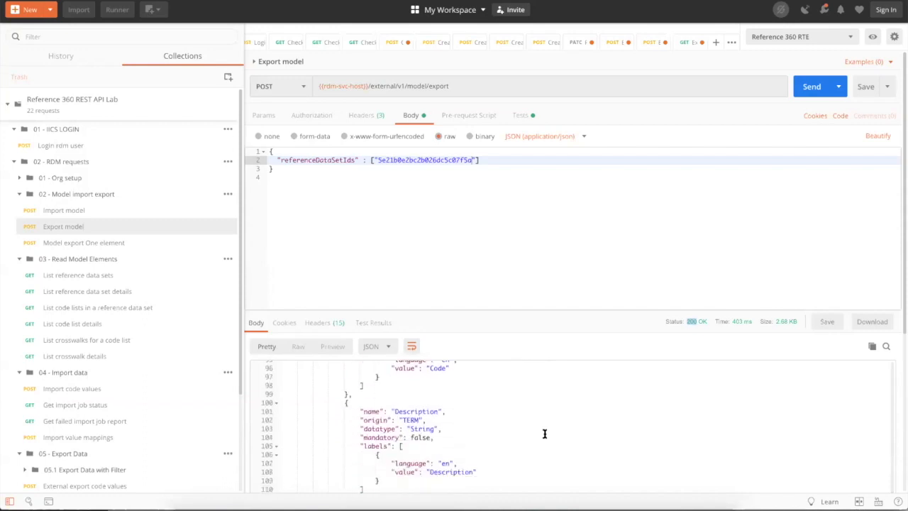
{"action": "scroll", "coordinate": [545, 433], "scroll_direction": "down", "scroll_amount": 6}
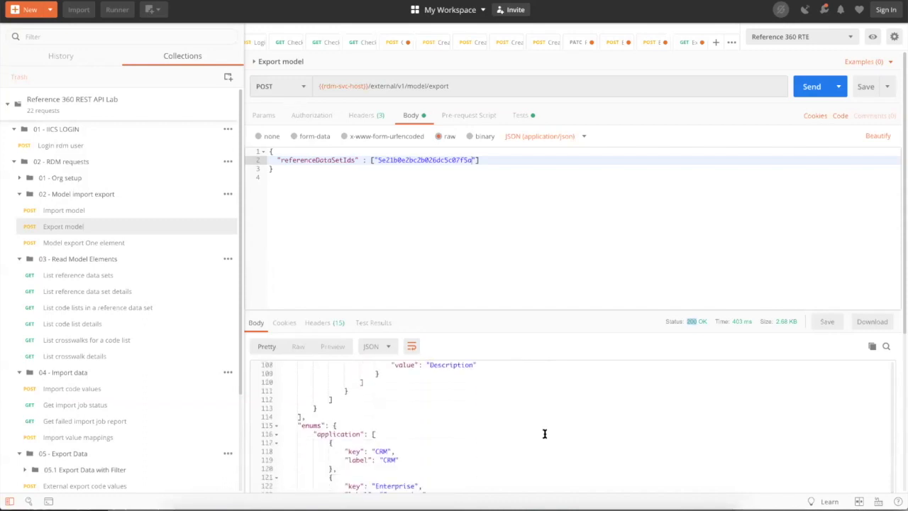
{"action": "scroll", "coordinate": [545, 433], "scroll_direction": "up", "scroll_amount": 1}
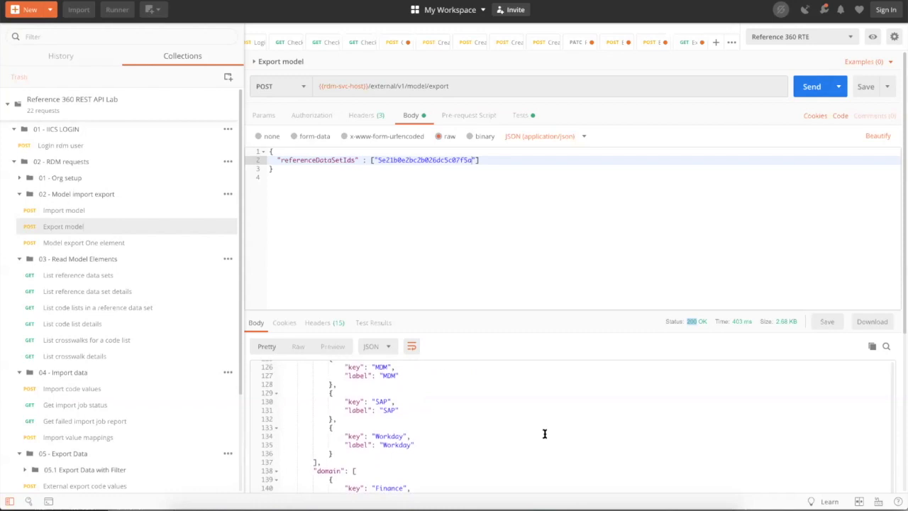
{"action": "scroll", "coordinate": [545, 433], "scroll_direction": "up", "scroll_amount": 5}
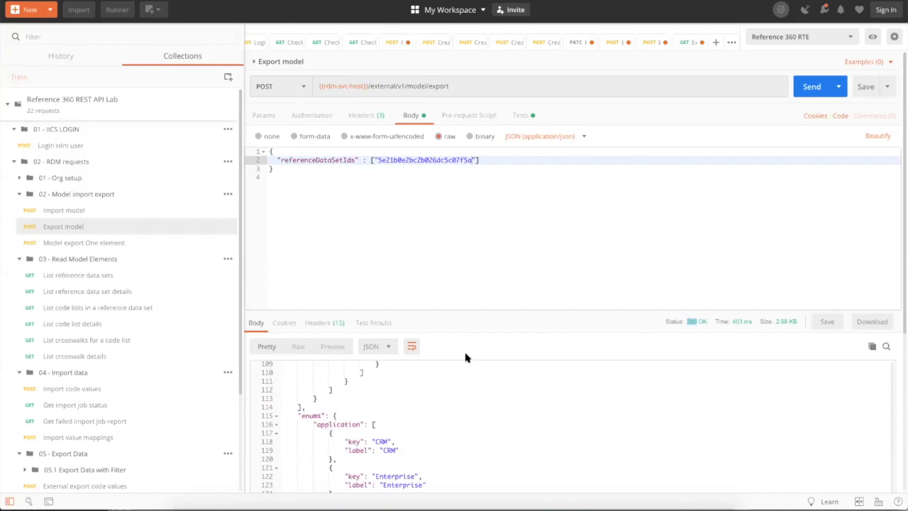
- Clear the id from referenceDataSetIds, resend the export, and browse the 115.23 KB full-model response
{"action": "left_click_drag", "start_coordinate": [472, 159], "coordinate": [375, 160]}
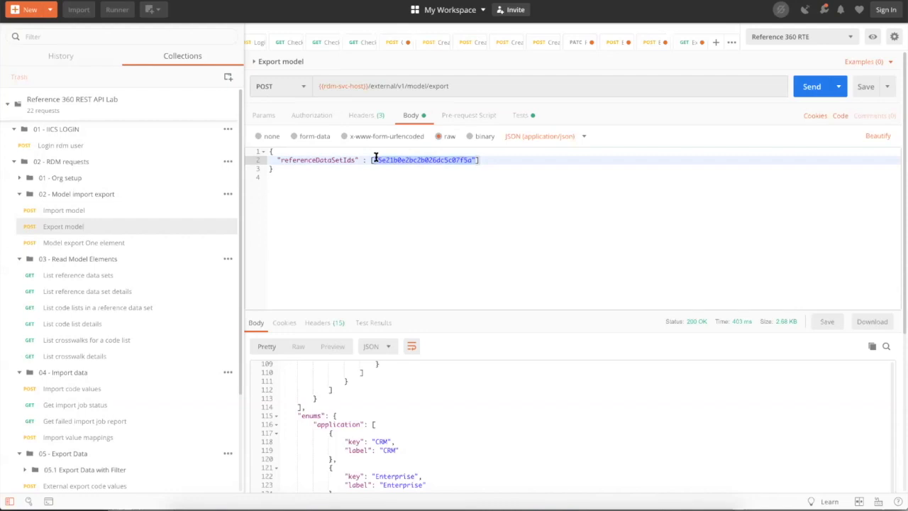
{"action": "key", "text": "BackSpace"}
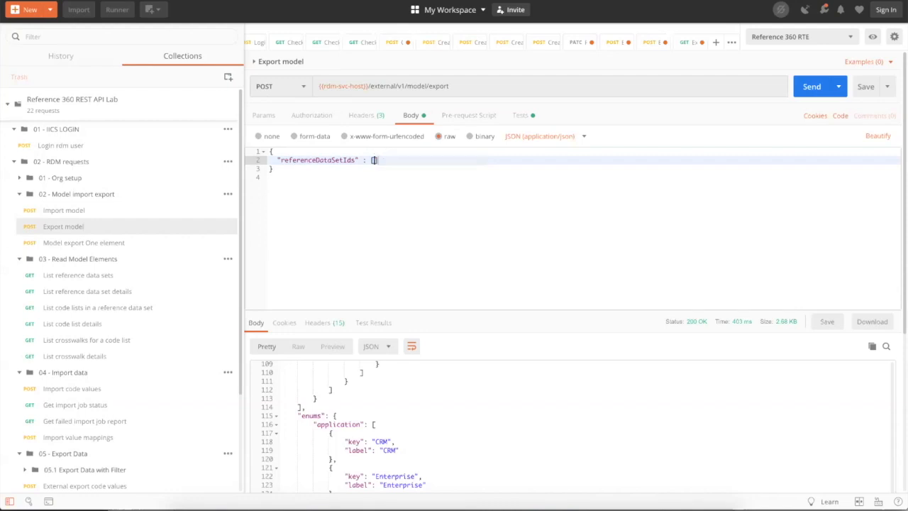
{"action": "left_click", "coordinate": [813, 90]}
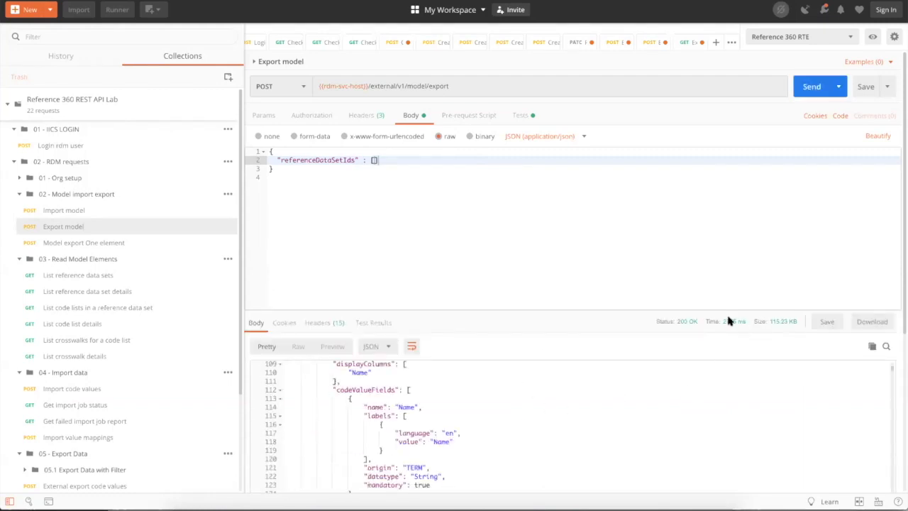
{"action": "scroll", "coordinate": [500, 402], "scroll_direction": "up", "scroll_amount": 15}
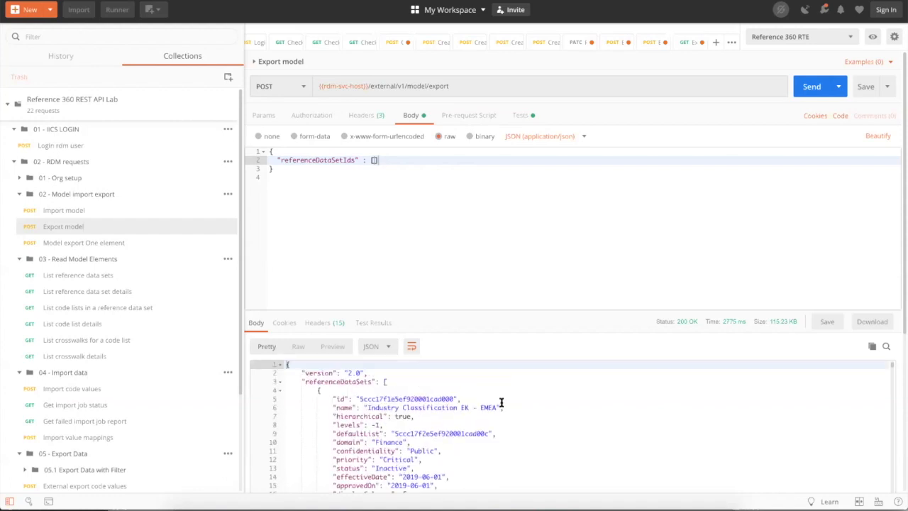
{"action": "scroll", "coordinate": [501, 402], "scroll_direction": "down", "scroll_amount": 12}
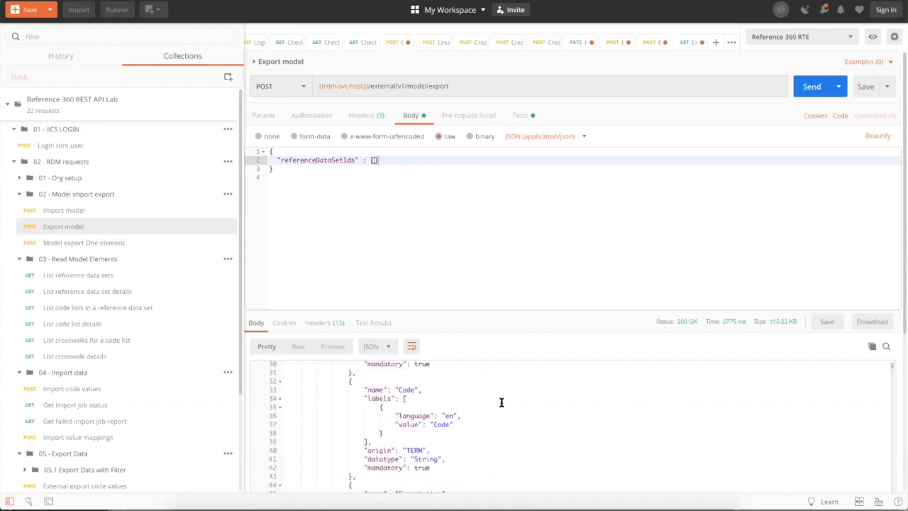
{"action": "scroll", "coordinate": [501, 402], "scroll_direction": "down", "scroll_amount": 20}
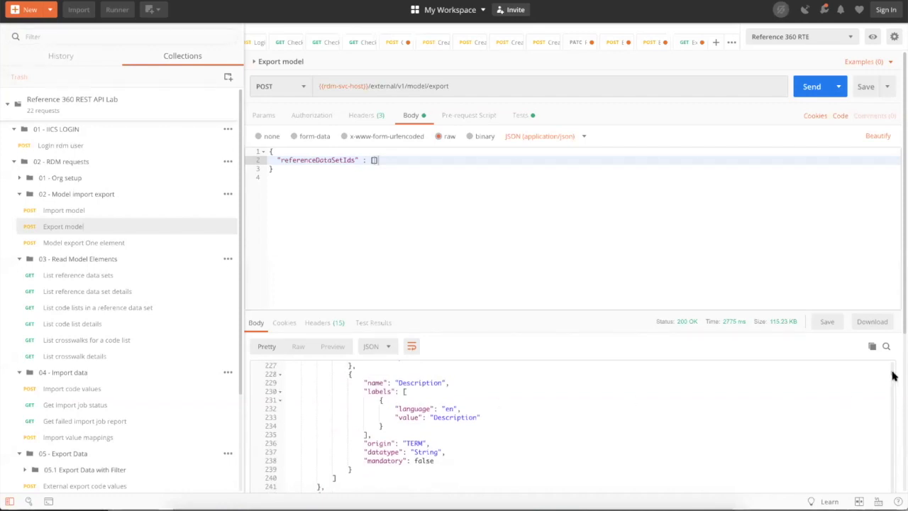
{"action": "left_click_drag", "start_coordinate": [892, 371], "coordinate": [887, 449]}
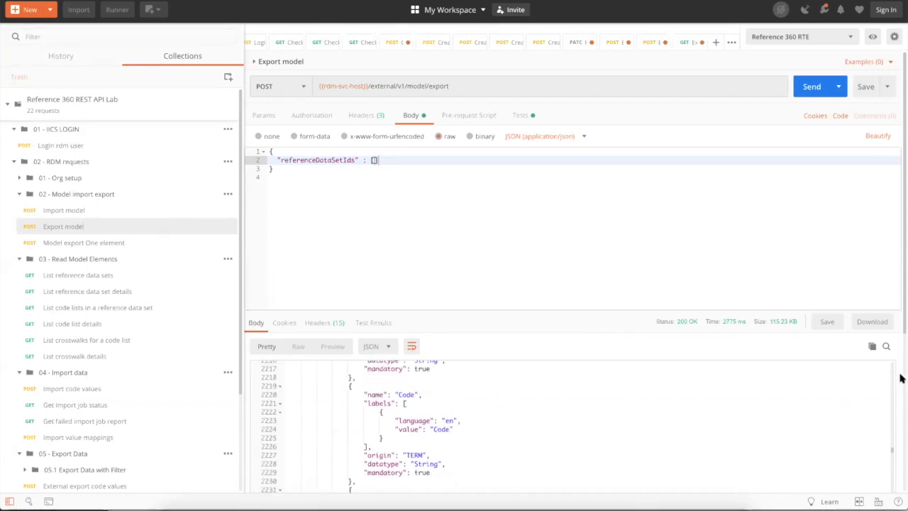
{"action": "left_click", "coordinate": [276, 34]}
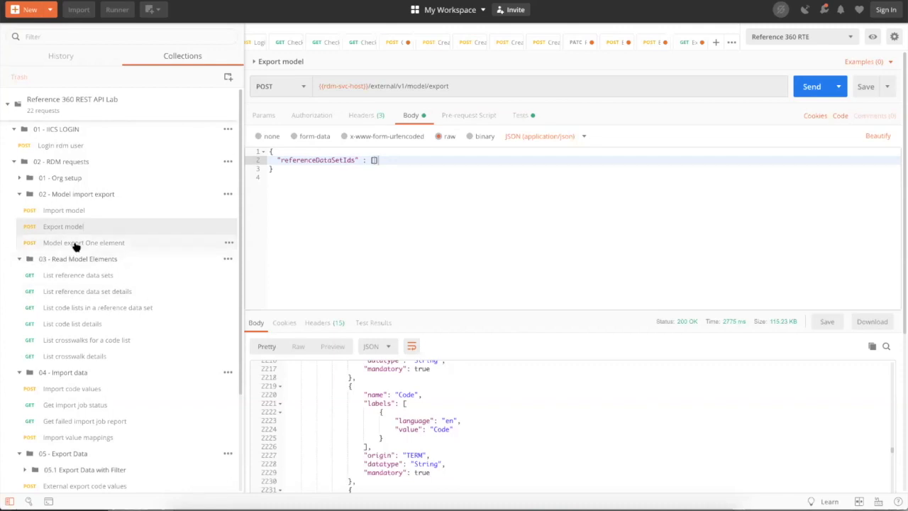
- Open Import model, check its headers, then scroll its JSON body back to the top
{"action": "left_click", "coordinate": [74, 210]}
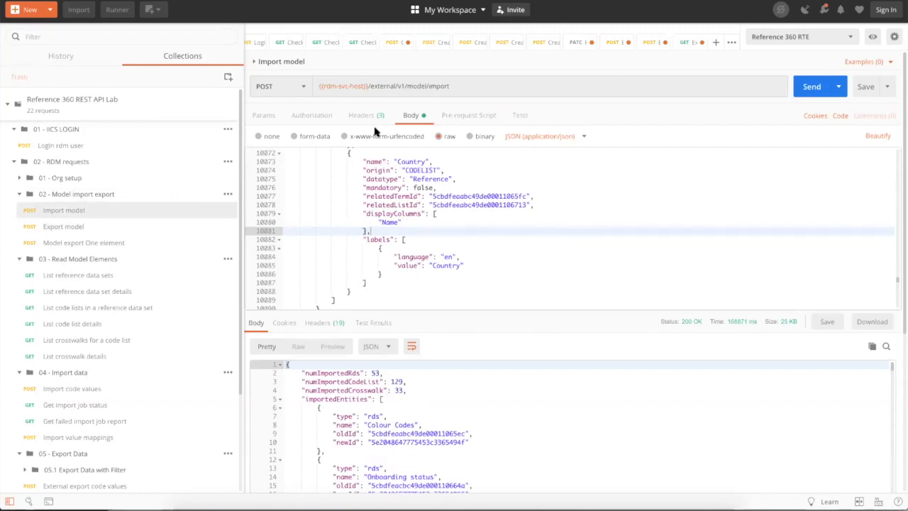
{"action": "scroll", "coordinate": [564, 248], "scroll_direction": "up", "scroll_amount": 20}
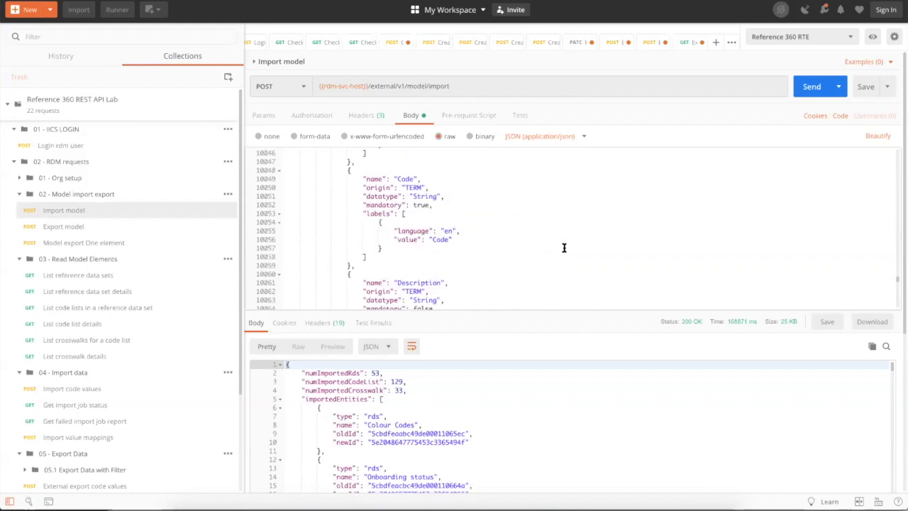
{"action": "scroll", "coordinate": [563, 247], "scroll_direction": "up", "scroll_amount": 20}
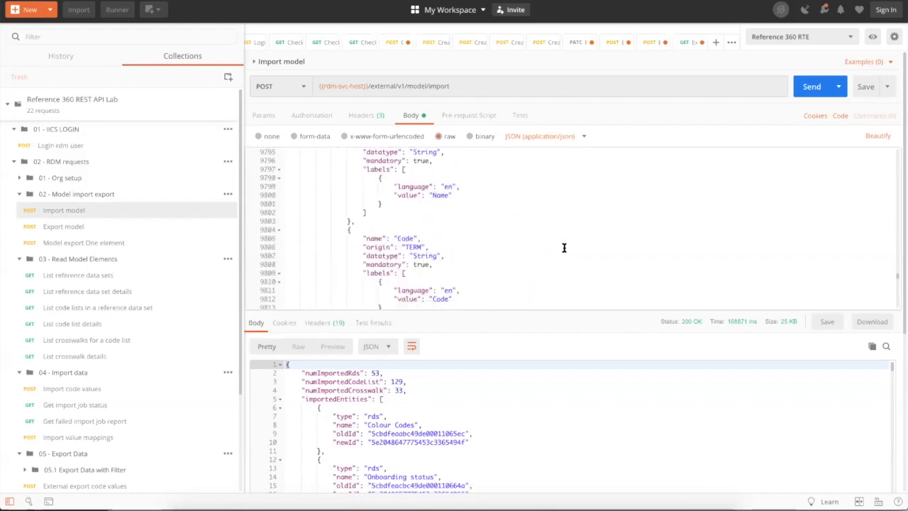
{"action": "left_click", "coordinate": [362, 115]}
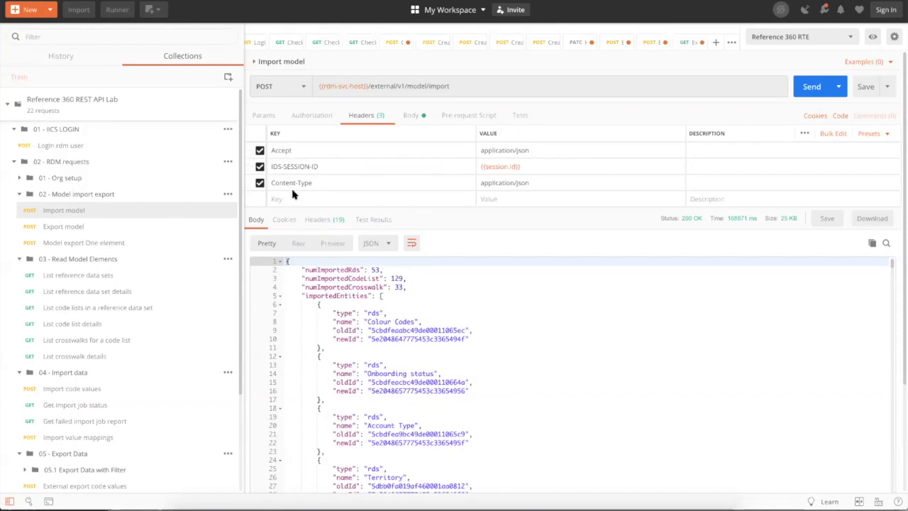
{"action": "left_click", "coordinate": [413, 115]}
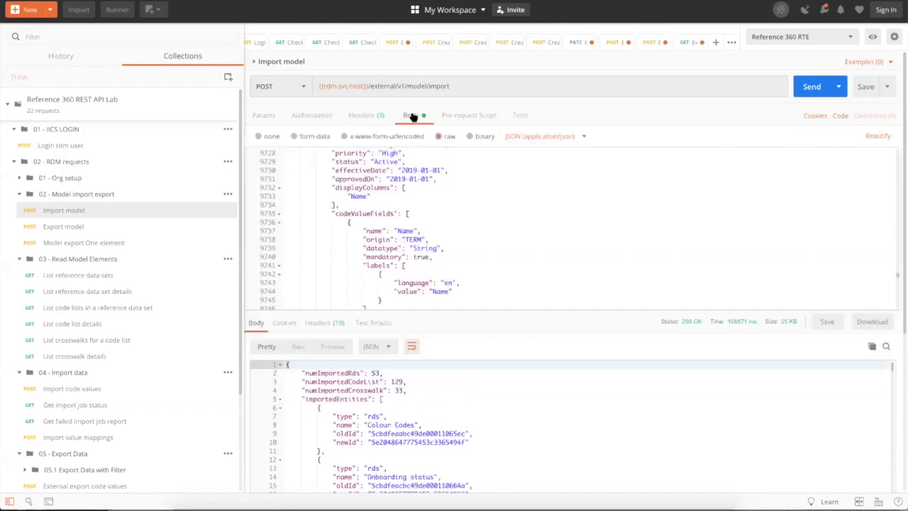
{"action": "scroll", "coordinate": [452, 210], "scroll_direction": "up", "scroll_amount": 3}
{"action": "scroll", "coordinate": [452, 213], "scroll_direction": "up", "scroll_amount": 10}
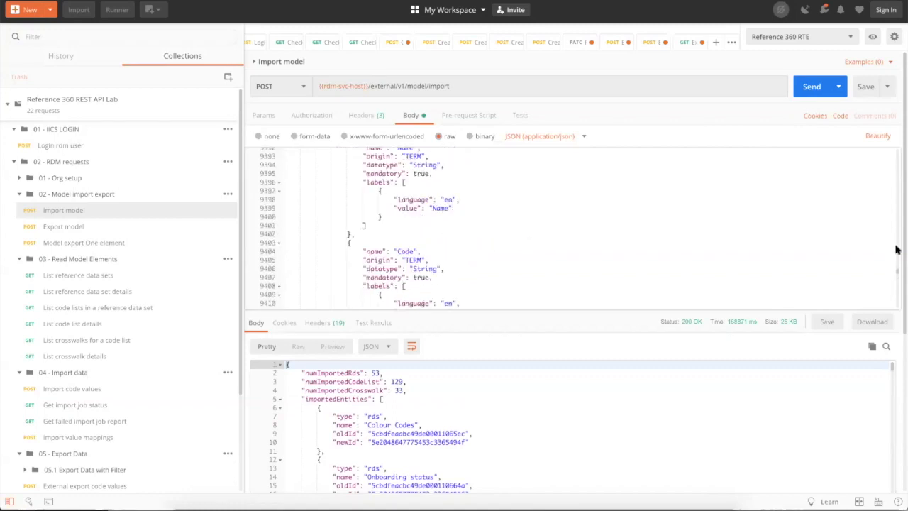
{"action": "left_click_drag", "start_coordinate": [899, 273], "coordinate": [898, 151]}
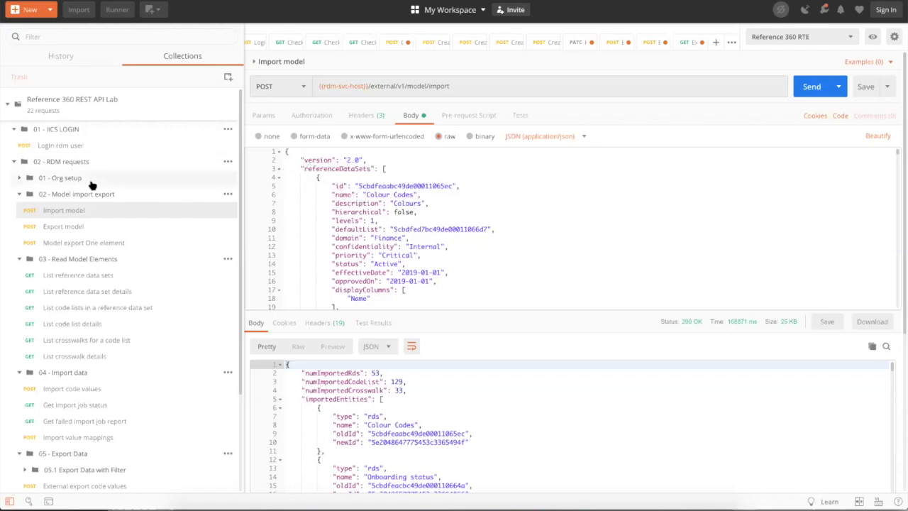
- Paste the Currency Demo 2 id back into referenceDataSetIds and resend the Export model request
{"action": "left_click", "coordinate": [64, 227]}
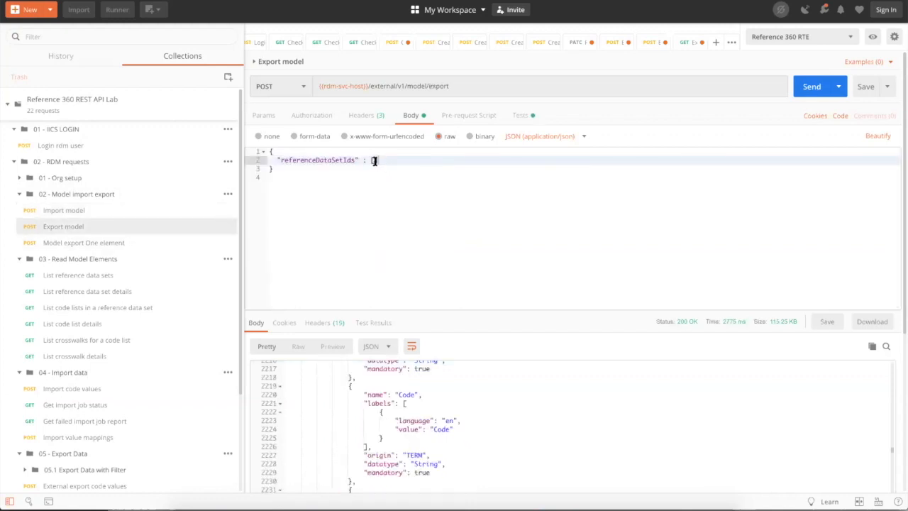
{"action": "left_click", "coordinate": [374, 161]}
{"action": "type", "text": "\"5e21b0e2bc2b026dc5c07f5a\""}
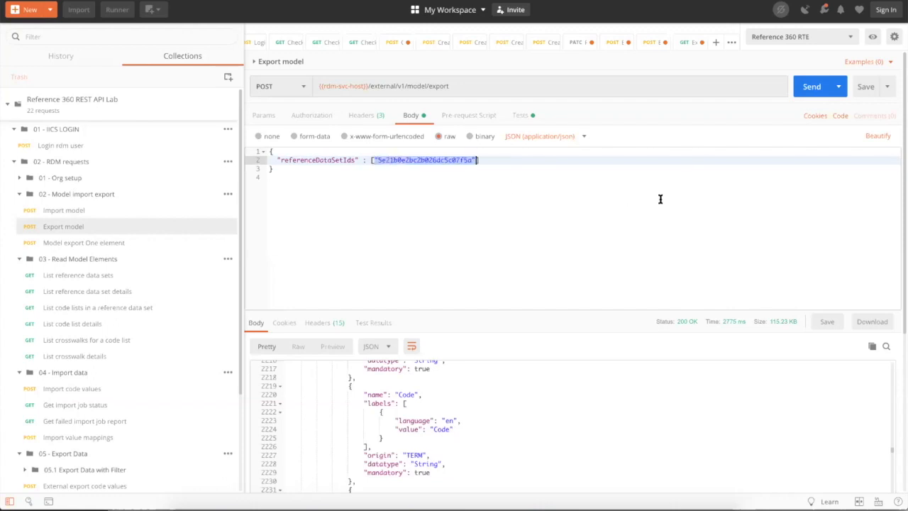
{"action": "left_click", "coordinate": [814, 86]}
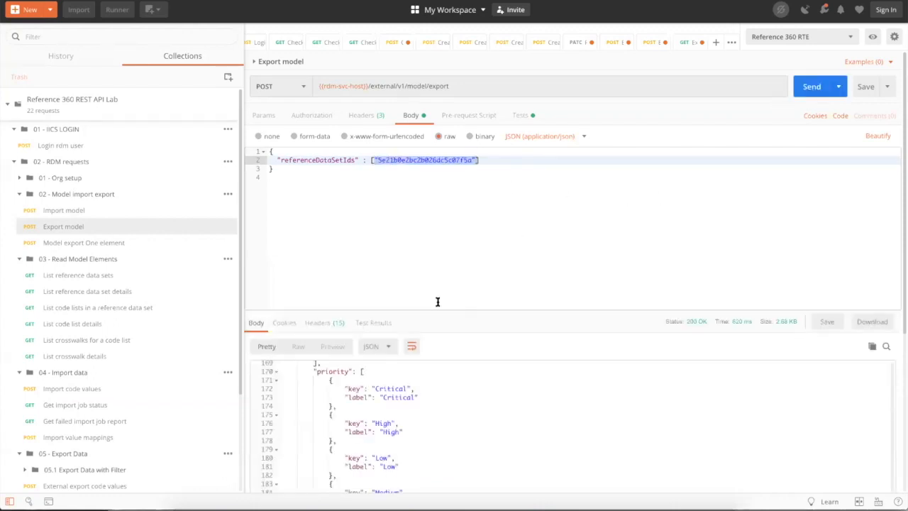
{"action": "scroll", "coordinate": [441, 417], "scroll_direction": "up", "scroll_amount": 15}
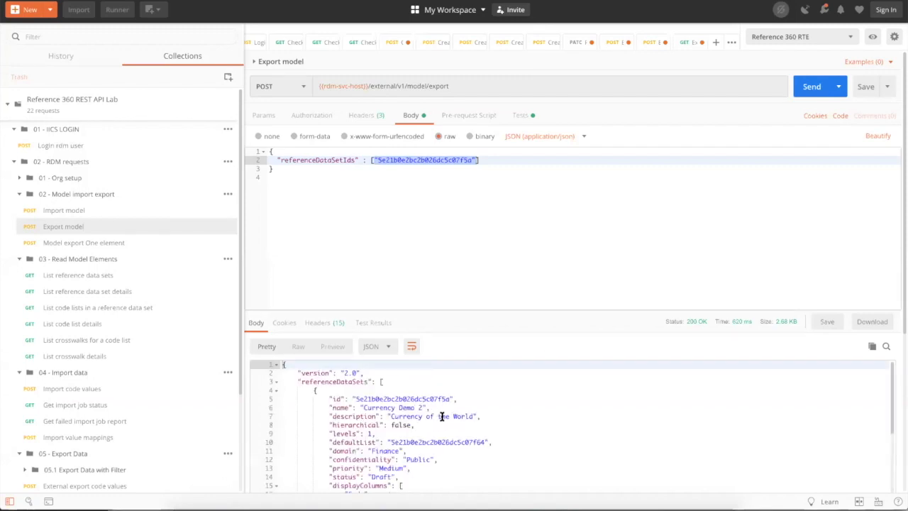
- Fold the referenceDataSets, codeLists and enums sections and select the data-set and code-list lines
{"action": "left_click", "coordinate": [276, 365]}
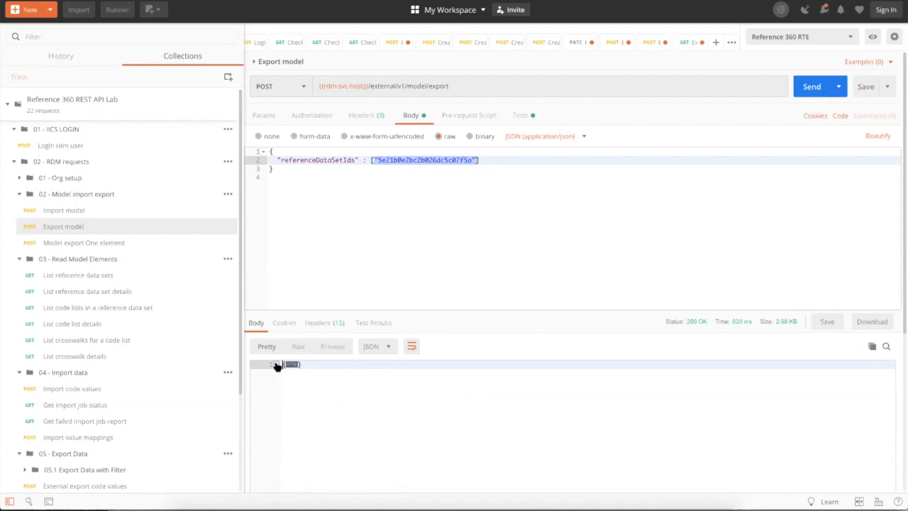
{"action": "left_click", "coordinate": [275, 365]}
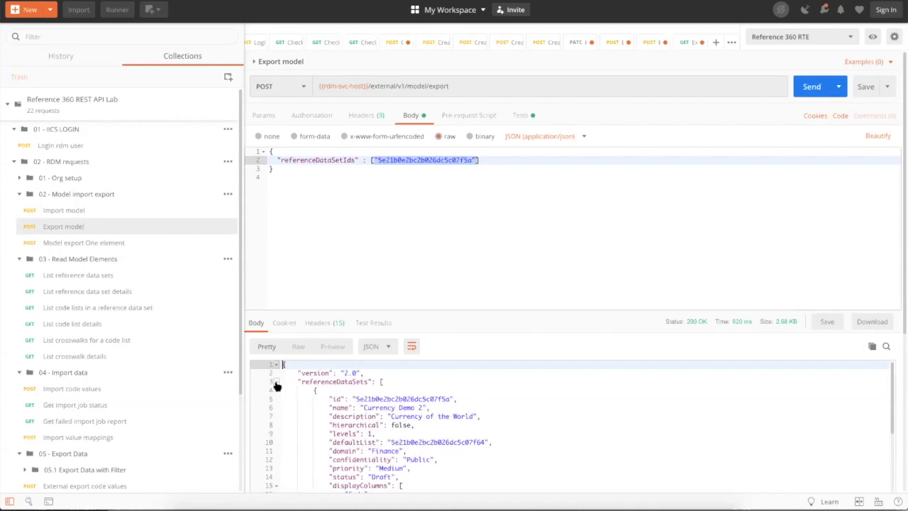
{"action": "left_click", "coordinate": [276, 382]}
{"action": "left_click", "coordinate": [276, 391]}
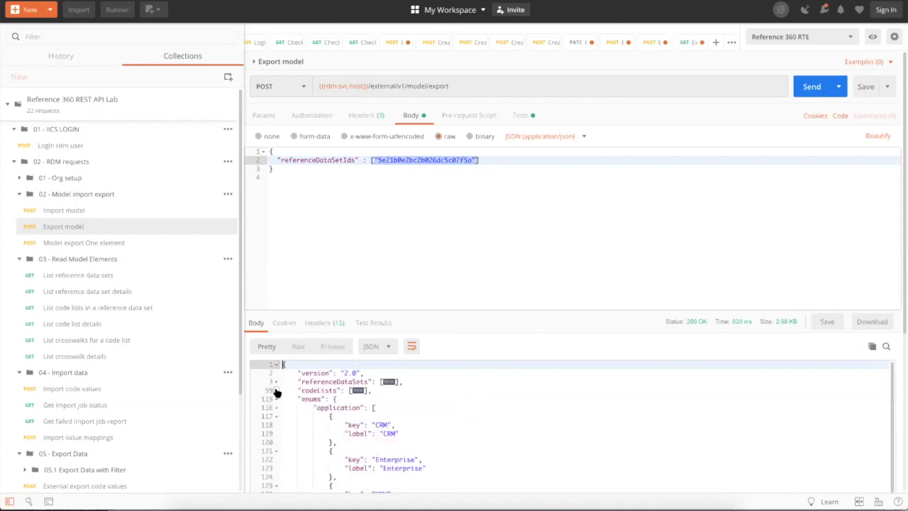
{"action": "left_click", "coordinate": [276, 399]}
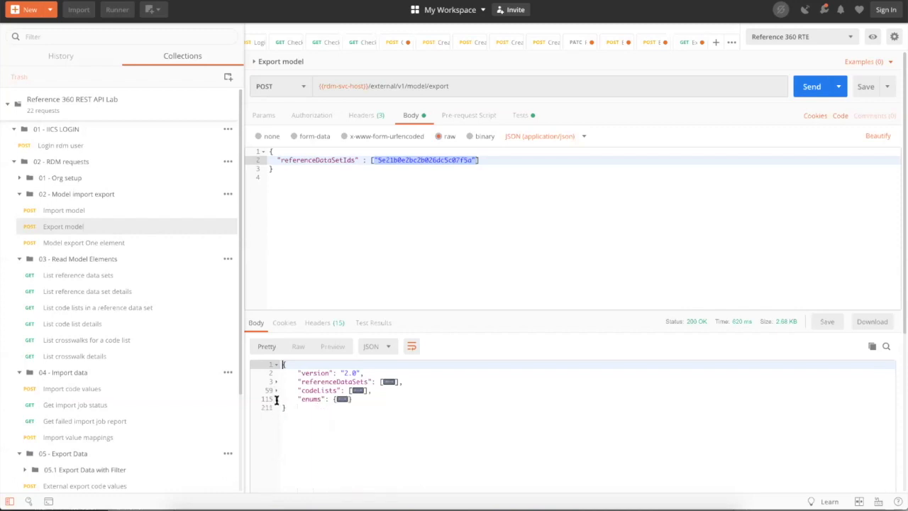
{"action": "left_click", "coordinate": [378, 395]}
{"action": "left_click_drag", "start_coordinate": [373, 391], "coordinate": [273, 363]}
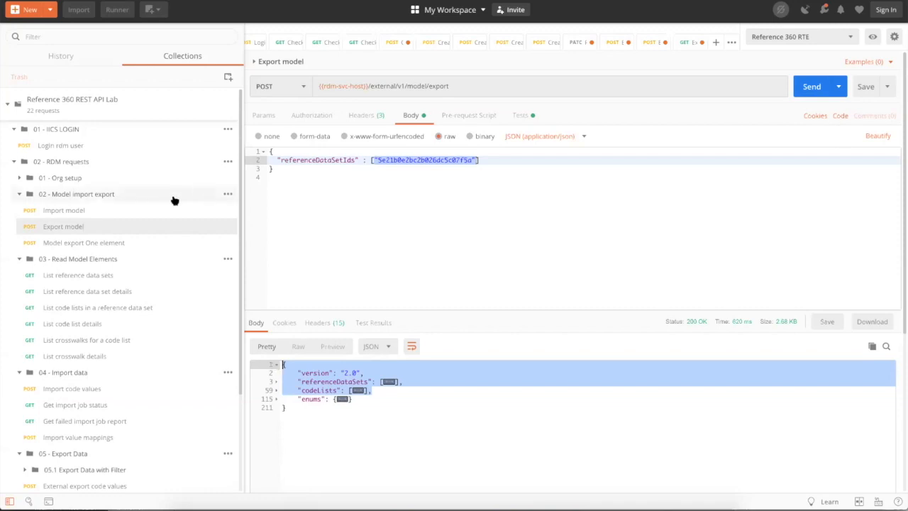
- Replace the Import model body with the copied export JSON and fix its closing brace
{"action": "left_click", "coordinate": [63, 212]}
{"action": "left_click", "coordinate": [283, 152]}
{"action": "key", "text": "ctrl+a"}
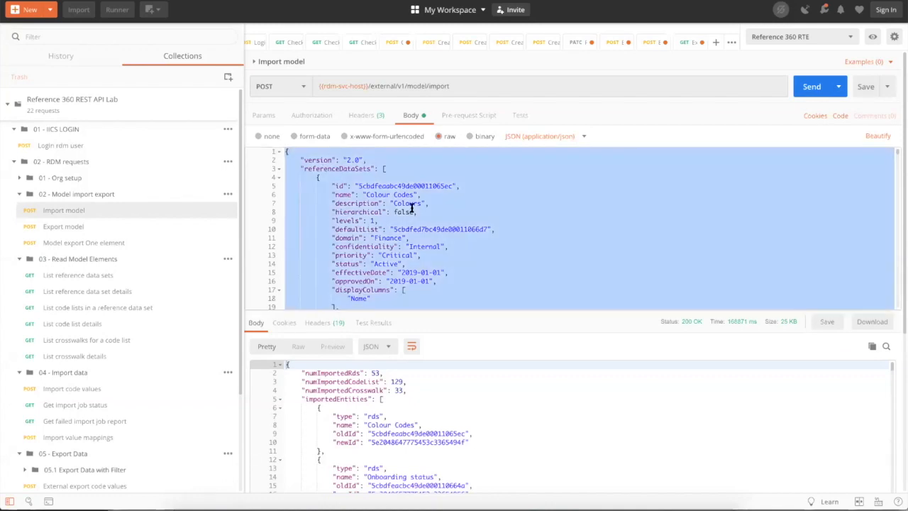
{"action": "key", "text": "ctrl+v"}
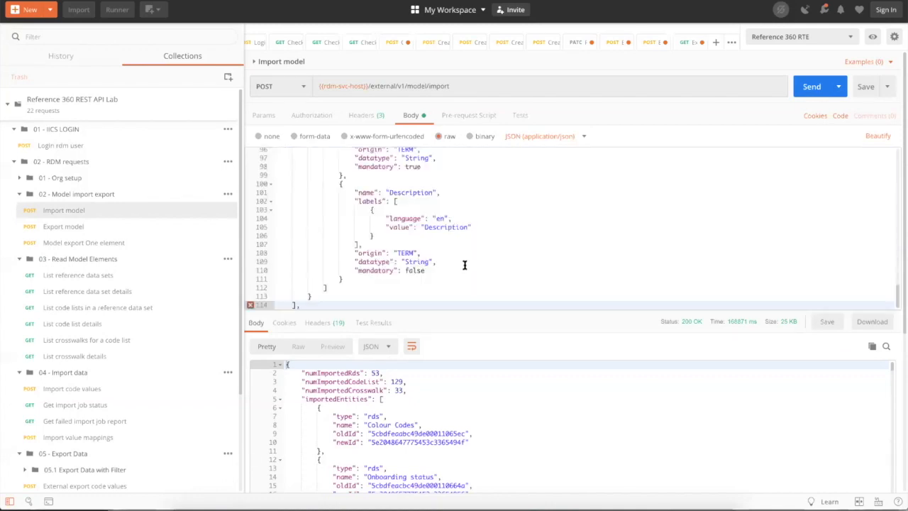
{"action": "key", "text": "BackSpace"}
{"action": "key", "text": "Return"}
{"action": "type", "text": "}"}
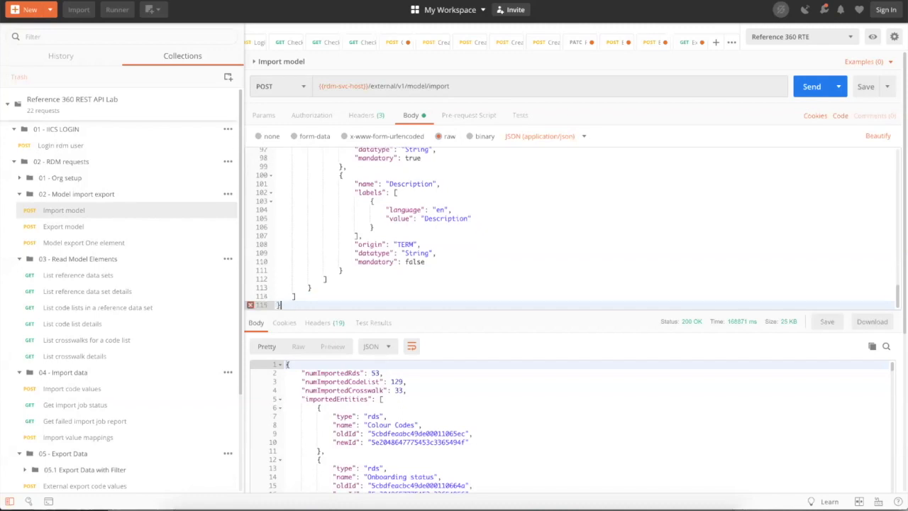
{"action": "scroll", "coordinate": [456, 205], "scroll_direction": "up", "scroll_amount": 20}
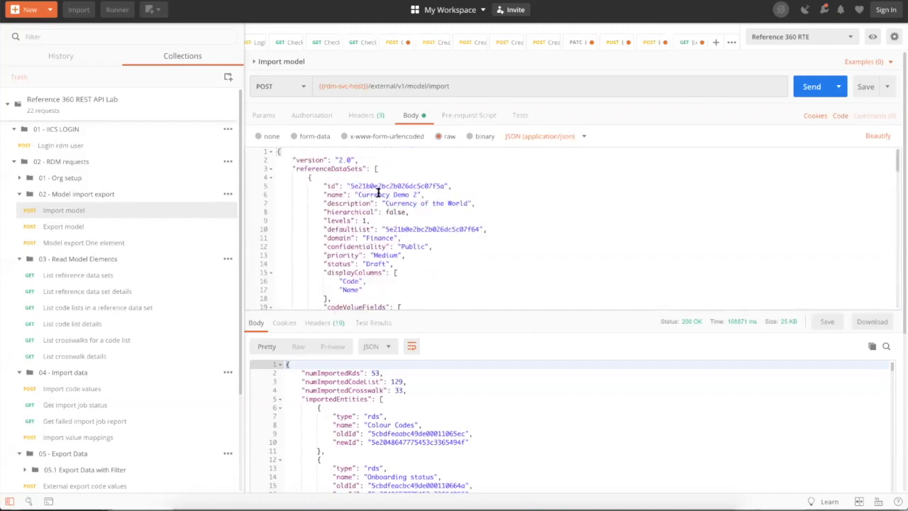
- Rename the data set to 'Currency Demo API' and send the import request
{"action": "left_click", "coordinate": [416, 194]}
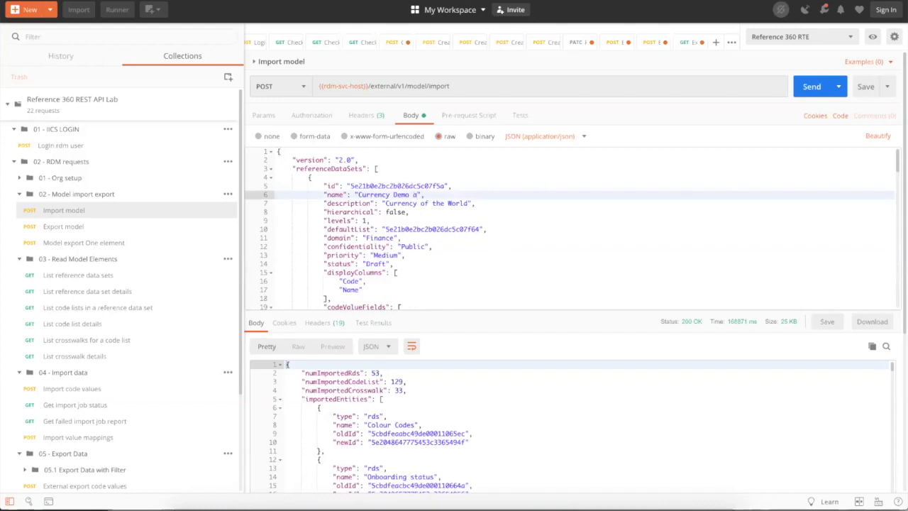
{"action": "type", "text": "API"}
{"action": "scroll", "coordinate": [521, 242], "scroll_direction": "down", "scroll_amount": 15}
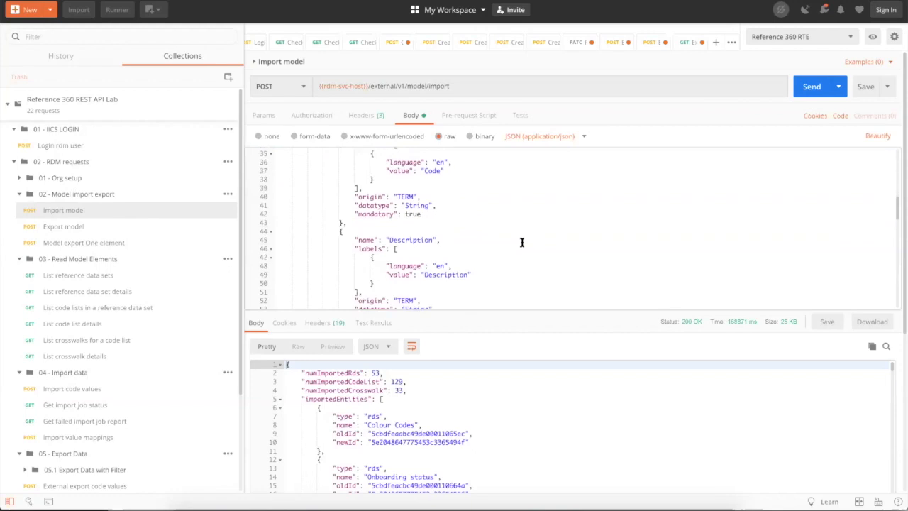
{"action": "scroll", "coordinate": [522, 243], "scroll_direction": "up", "scroll_amount": 15}
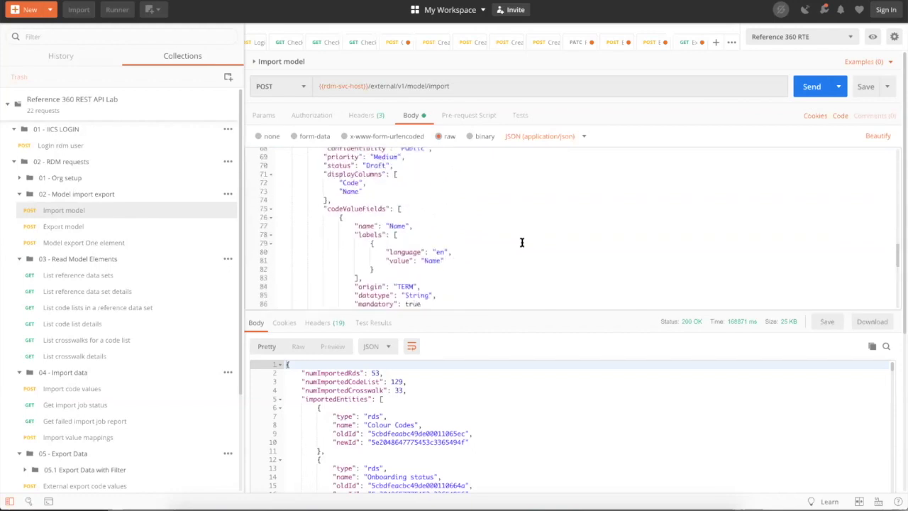
{"action": "left_click", "coordinate": [809, 88]}
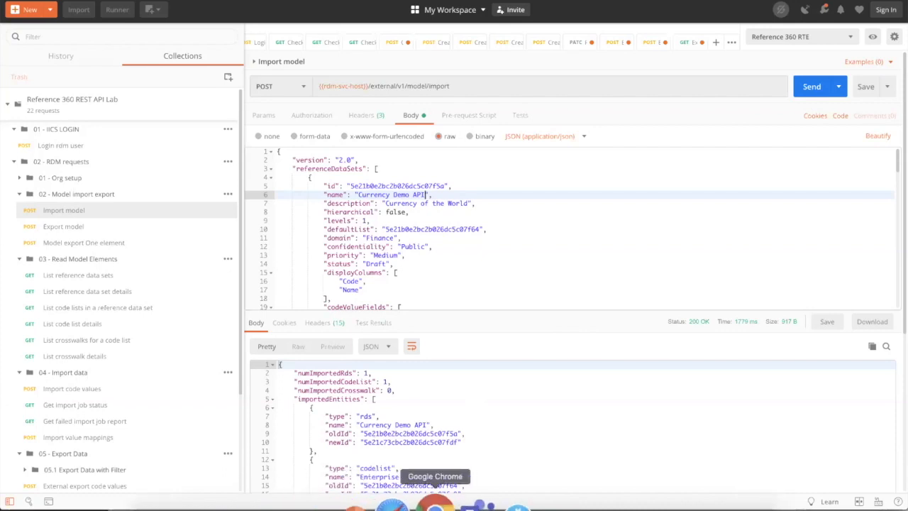
{"action": "left_click", "coordinate": [435, 502]}
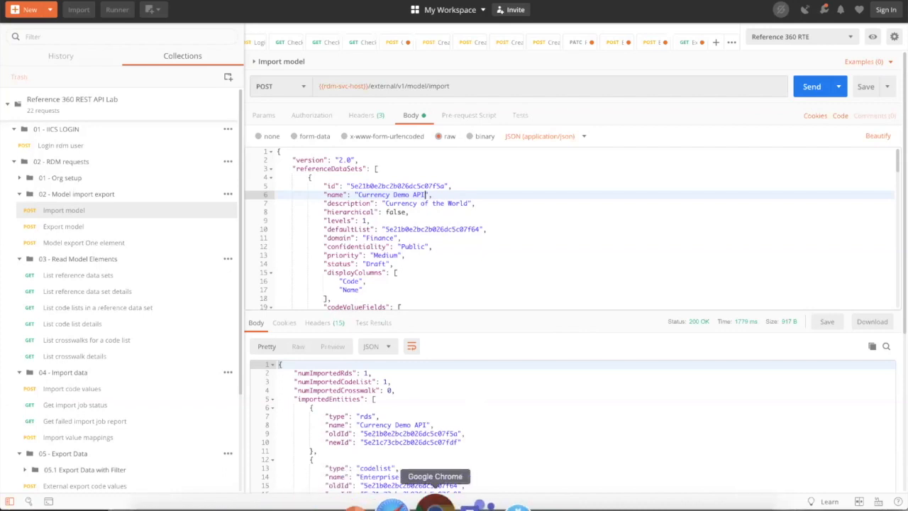
- In Explore, check Currency Demo API's empty Enterprise Currency Demo 2 code list, then open the data set
{"action": "left_click", "coordinate": [80, 2]}
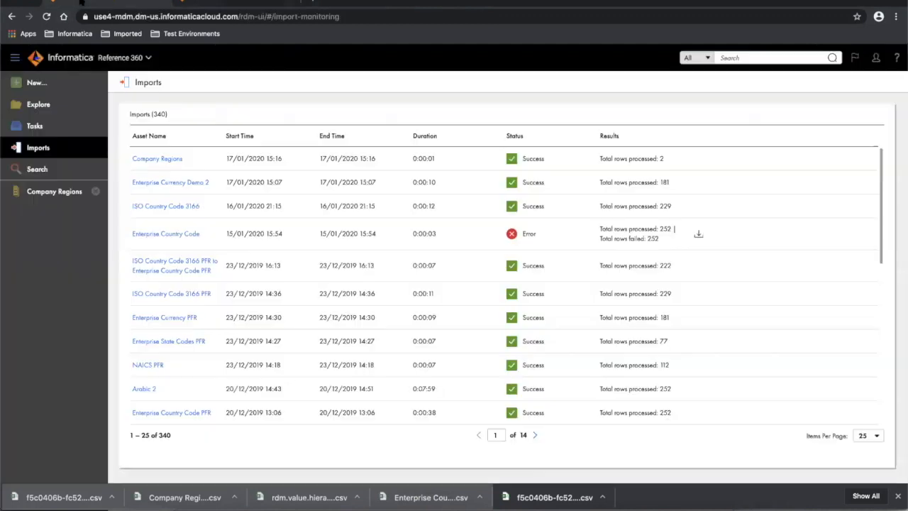
{"action": "left_click", "coordinate": [33, 104]}
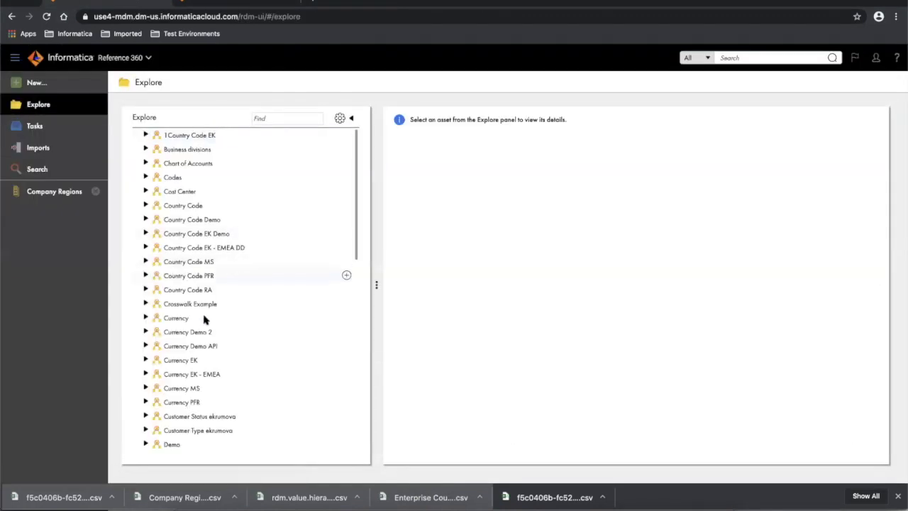
{"action": "left_click", "coordinate": [185, 346]}
{"action": "left_click", "coordinate": [145, 346]}
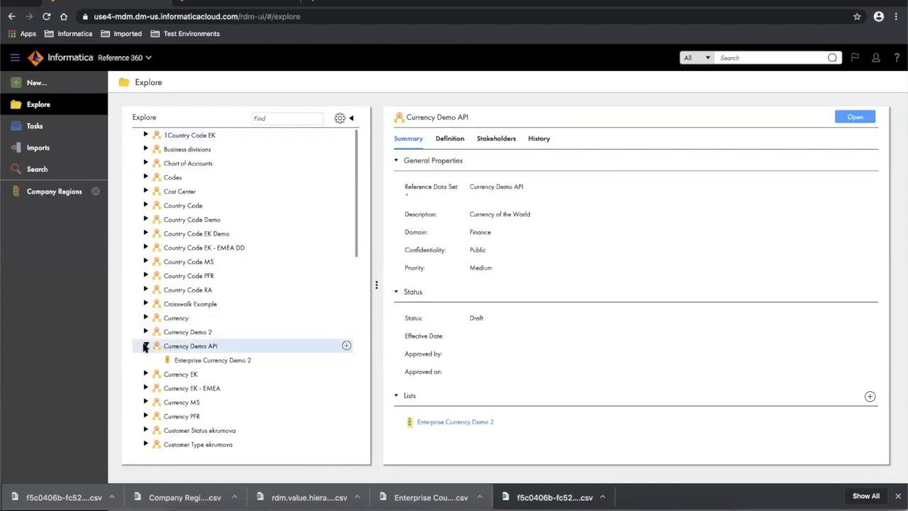
{"action": "left_click", "coordinate": [224, 361]}
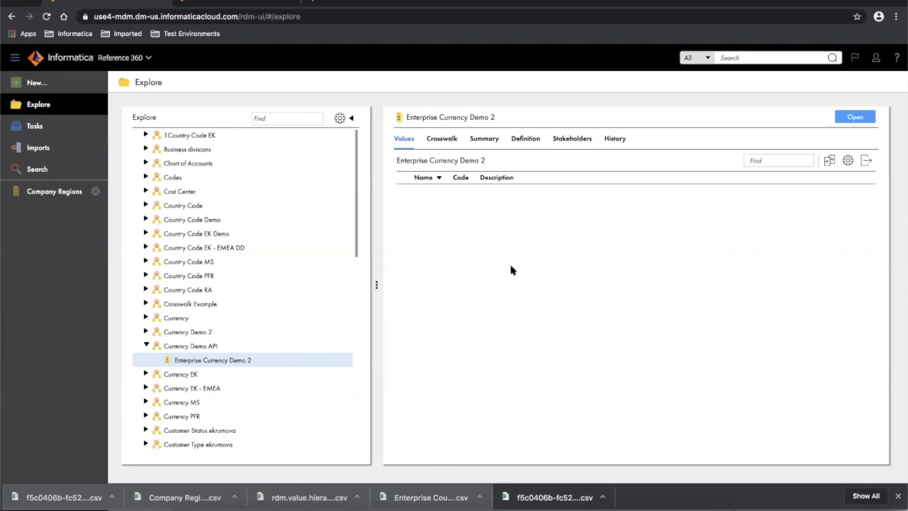
{"action": "left_click", "coordinate": [199, 347]}
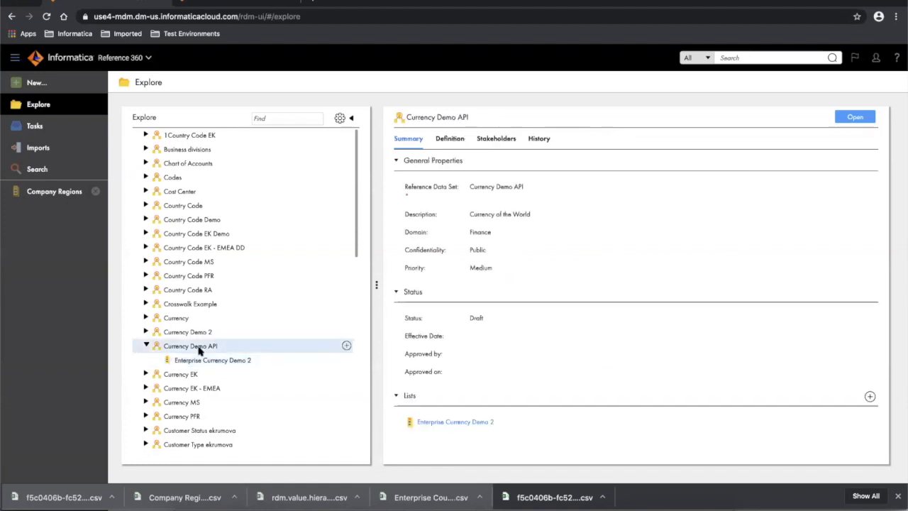
{"action": "left_click", "coordinate": [216, 360]}
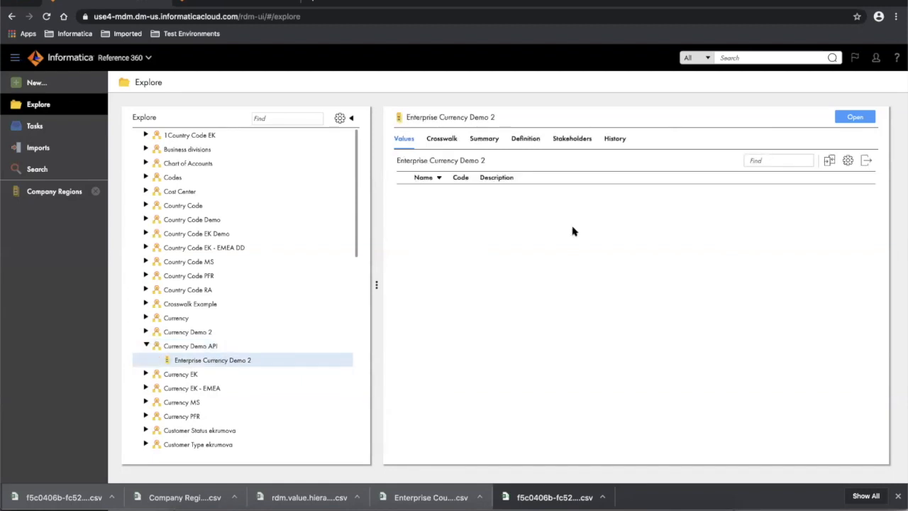
{"action": "left_click", "coordinate": [190, 346]}
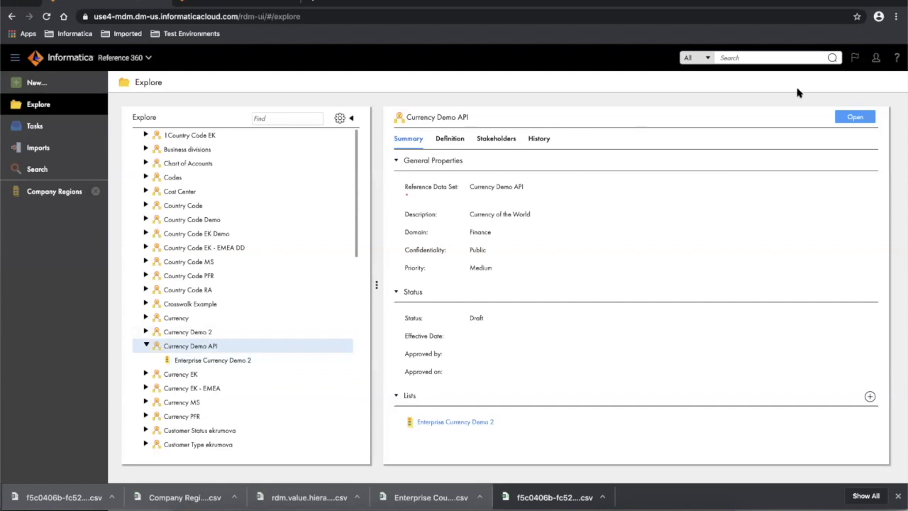
{"action": "left_click", "coordinate": [848, 119]}
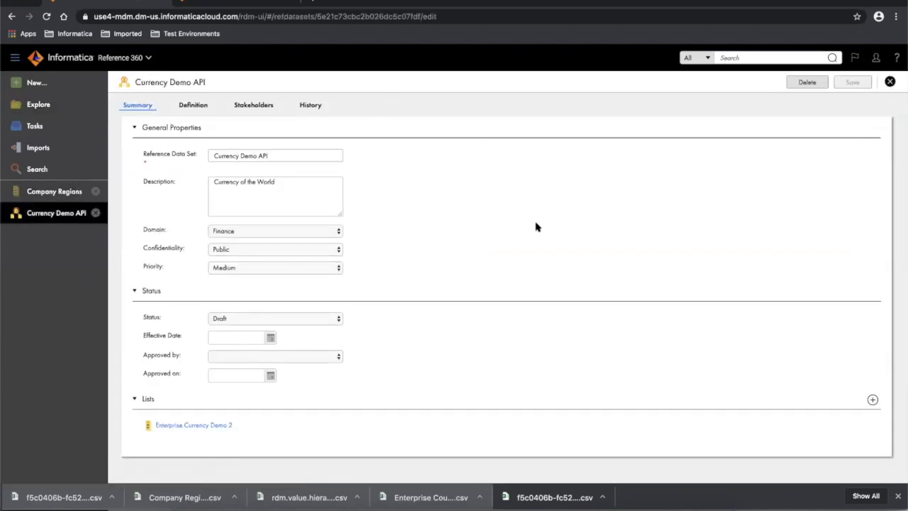
- Delete the Enterprise Currency Demo 2 code list first, then delete the Currency Demo API data set
{"action": "left_click", "coordinate": [809, 83]}
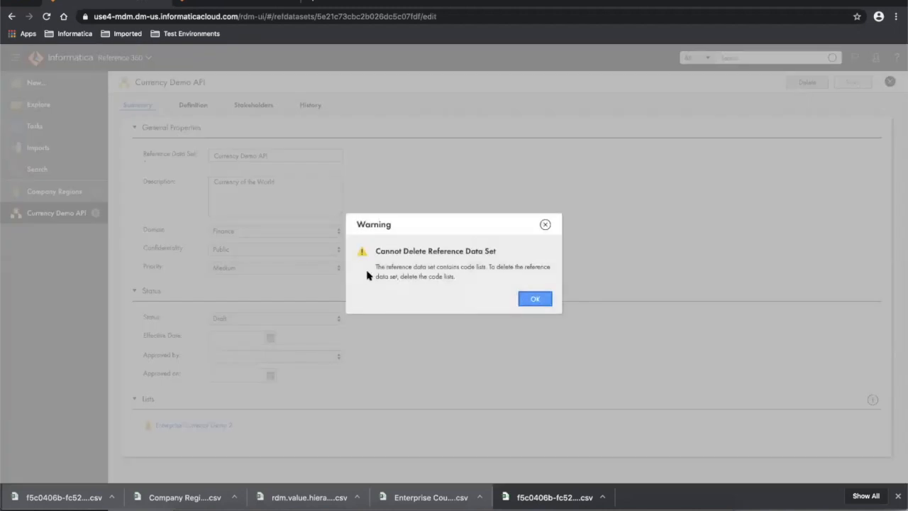
{"action": "left_click", "coordinate": [535, 300]}
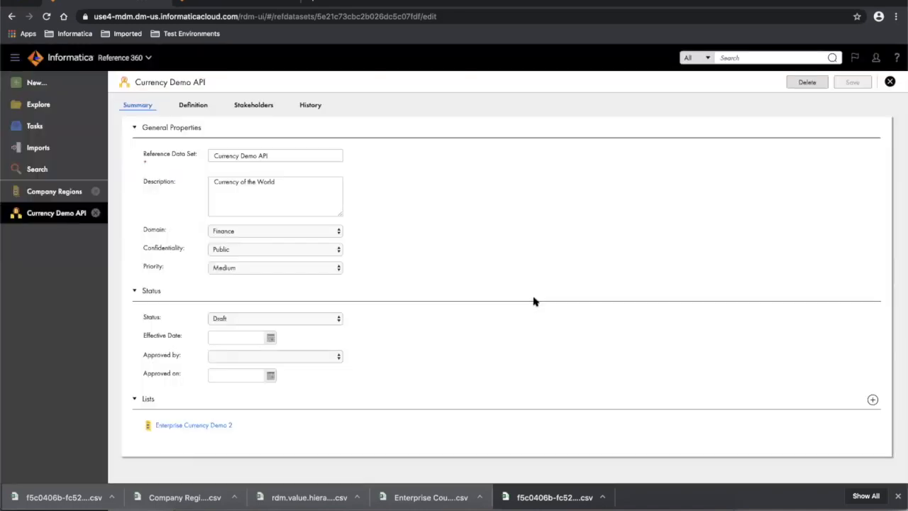
{"action": "left_click", "coordinate": [205, 427]}
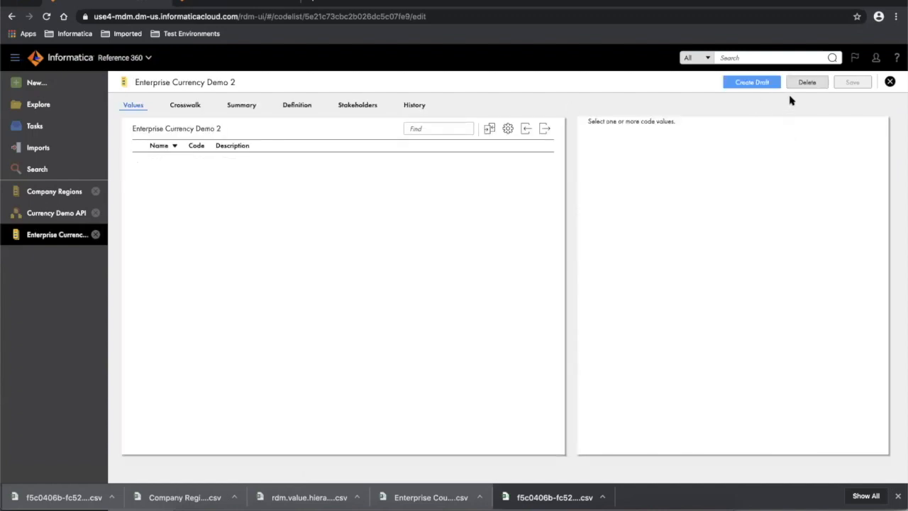
{"action": "left_click", "coordinate": [806, 86]}
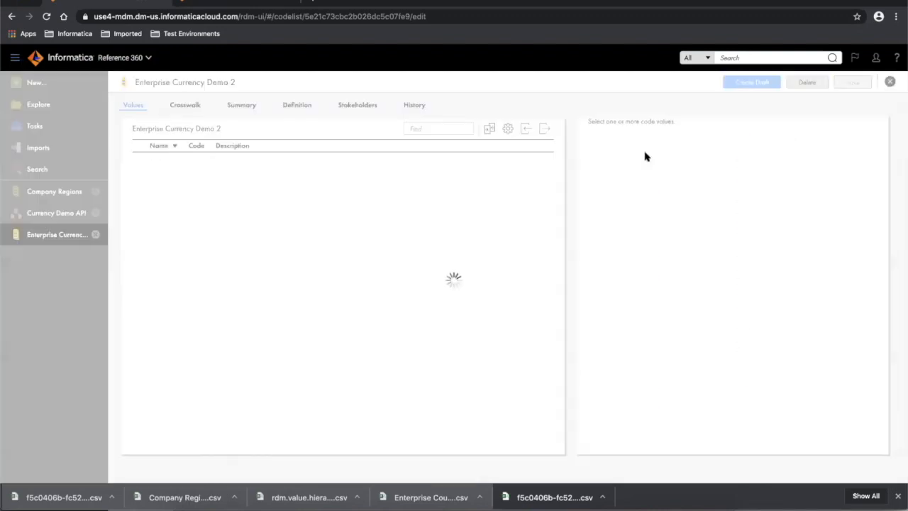
{"action": "left_click", "coordinate": [489, 299]}
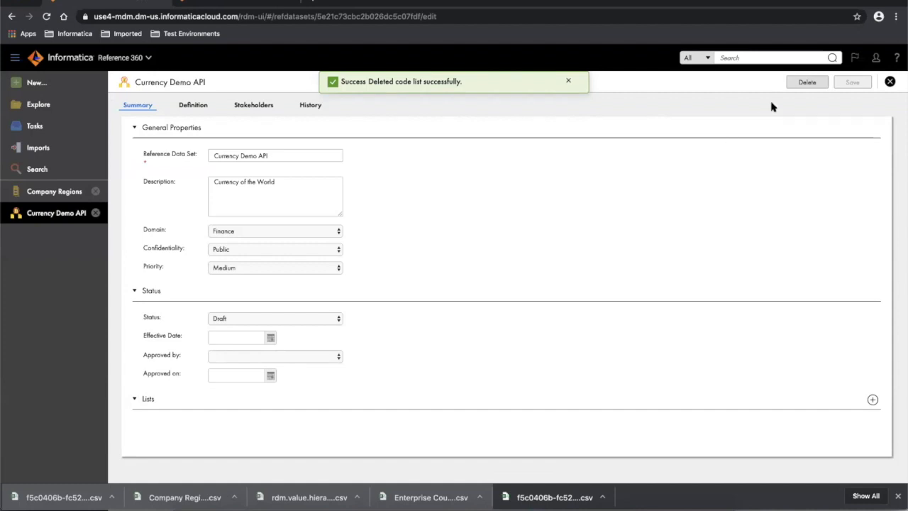
{"action": "left_click", "coordinate": [803, 83]}
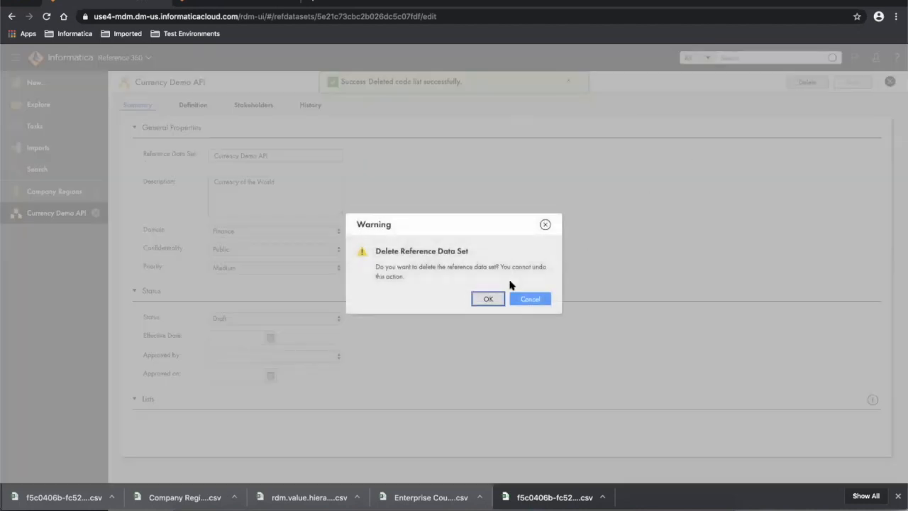
{"action": "left_click", "coordinate": [487, 299]}
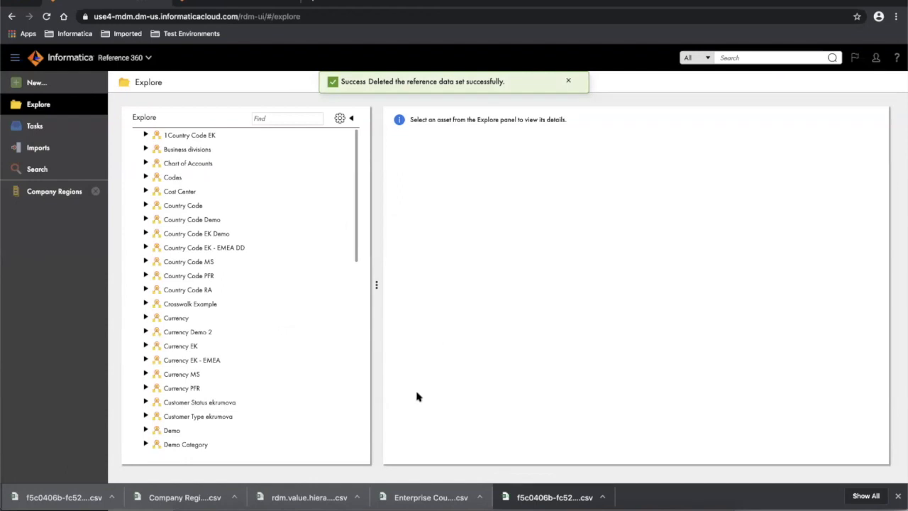
- Inspect the Import code values body's codelist type, then bring up External export code values
{"action": "left_click", "coordinate": [632, 505]}
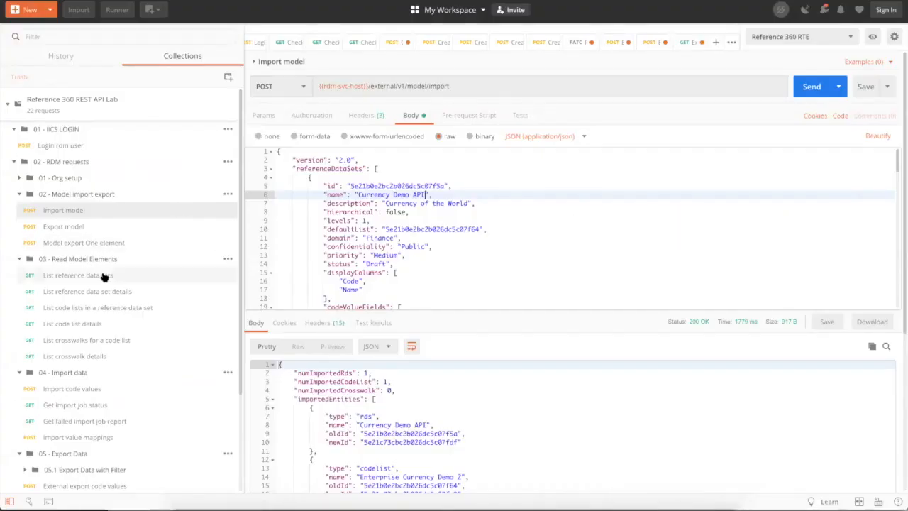
{"action": "left_click", "coordinate": [19, 259]}
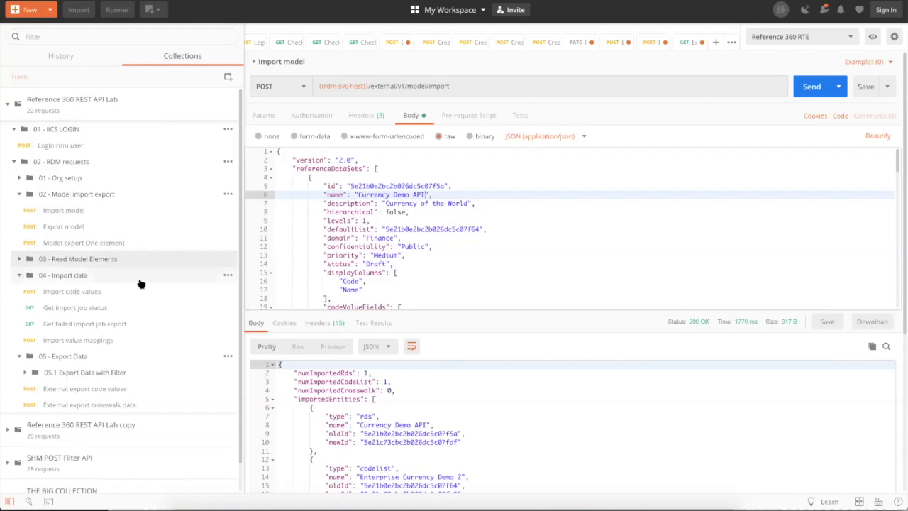
{"action": "scroll", "coordinate": [155, 287], "scroll_direction": "down", "scroll_amount": 1}
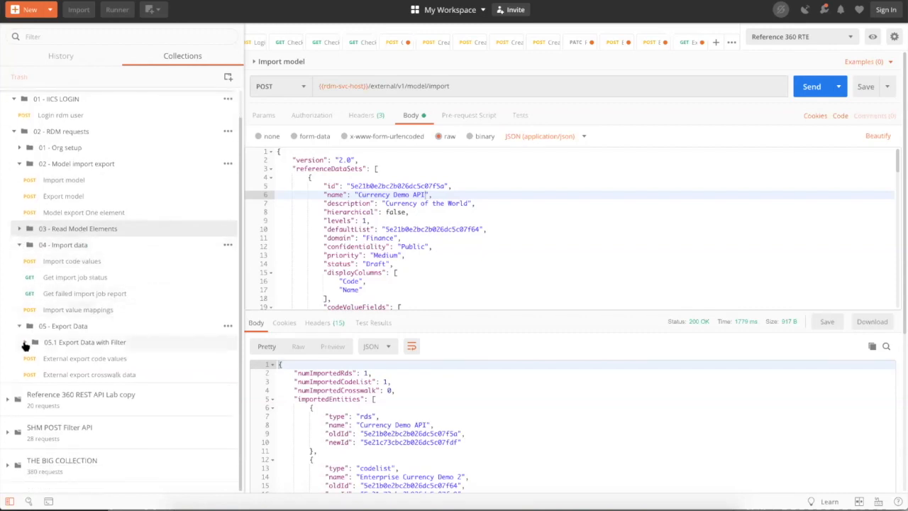
{"action": "left_click", "coordinate": [57, 263]}
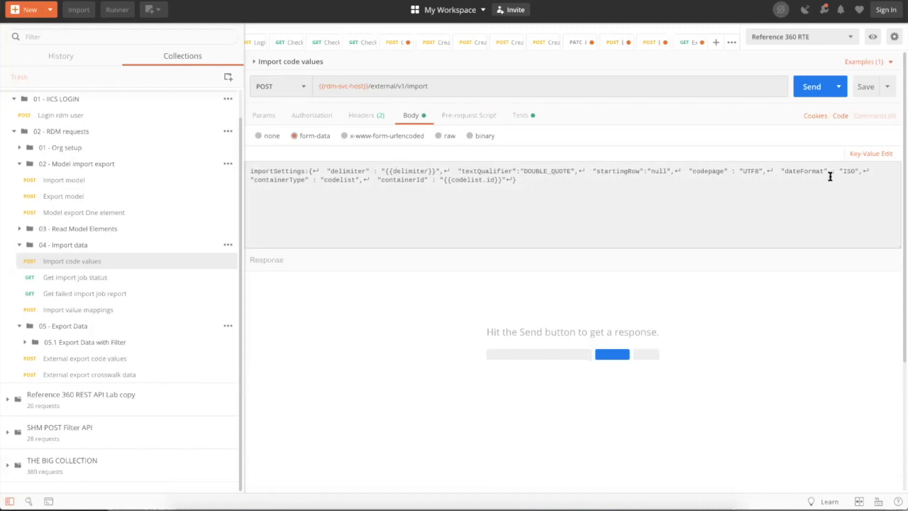
{"action": "double_click", "coordinate": [338, 180]}
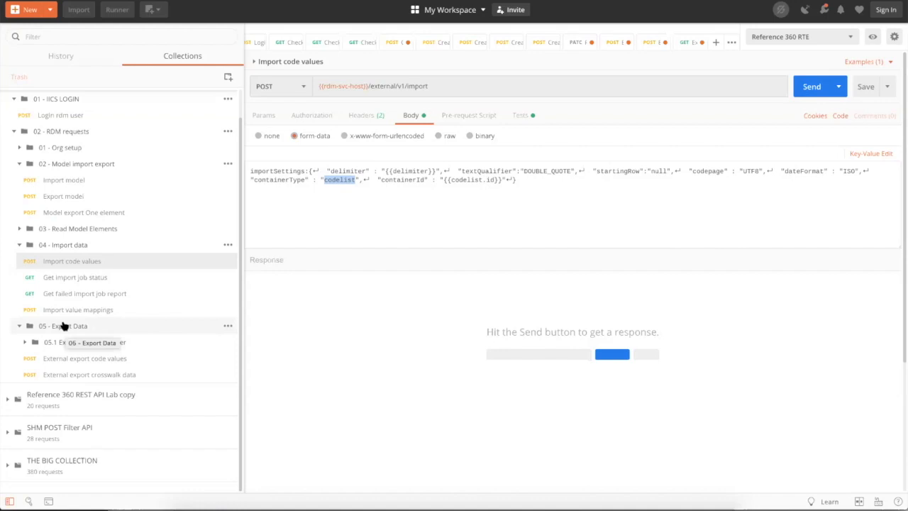
{"action": "left_click", "coordinate": [80, 362]}
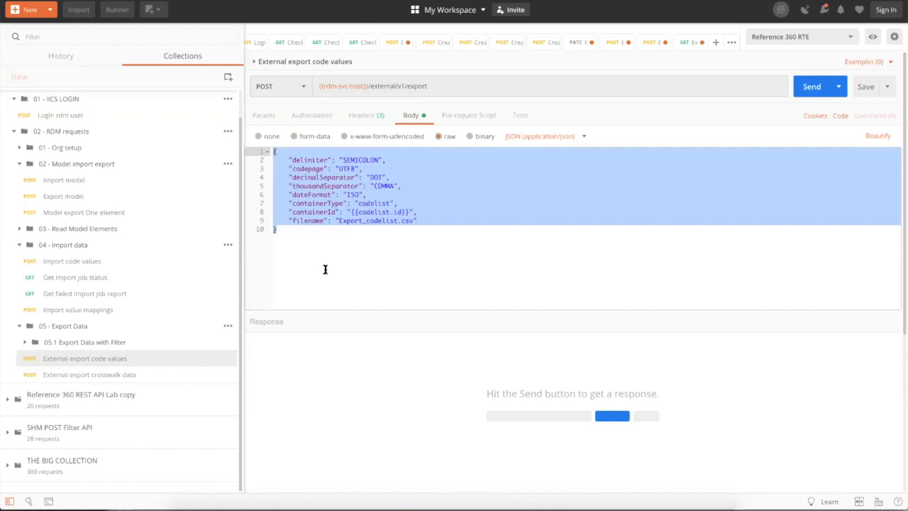
- Inspect the JSON filter bodies of the Effective date, Status and Currency filtered export requests
{"action": "left_click", "coordinate": [25, 343]}
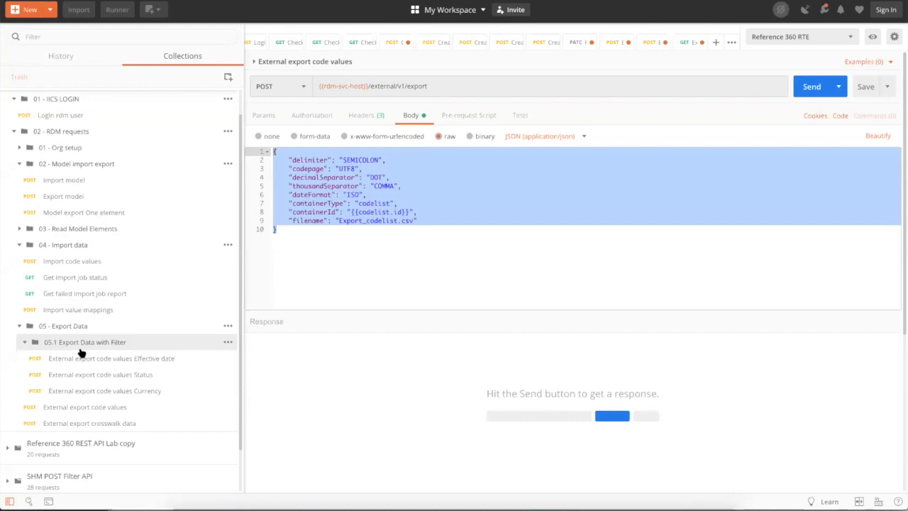
{"action": "left_click", "coordinate": [138, 391]}
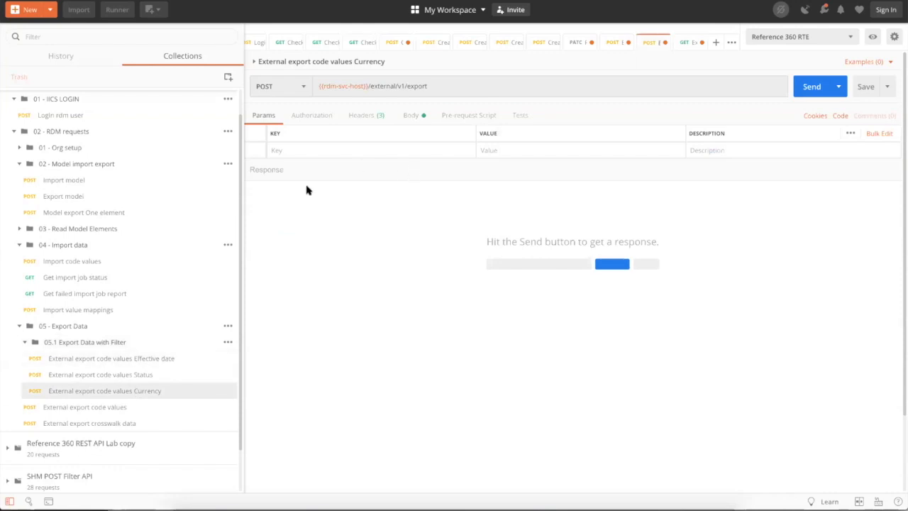
{"action": "left_click", "coordinate": [133, 360]}
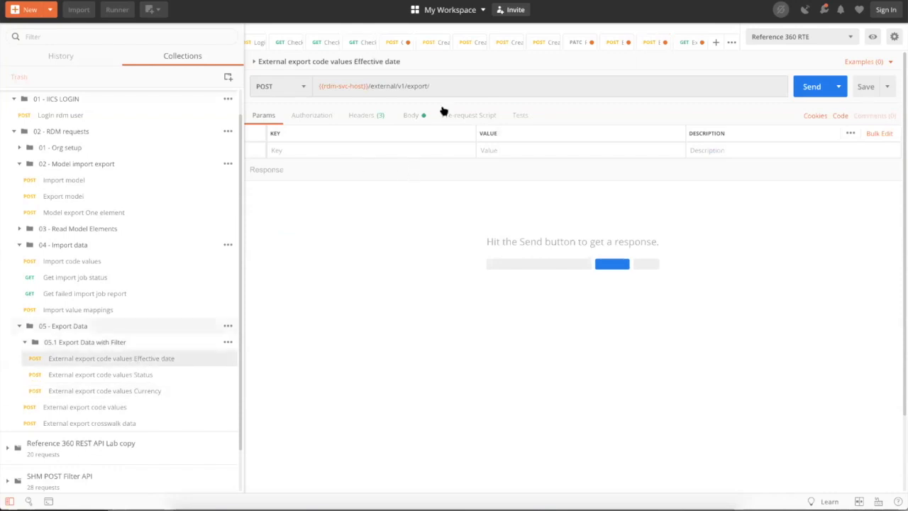
{"action": "left_click", "coordinate": [410, 117]}
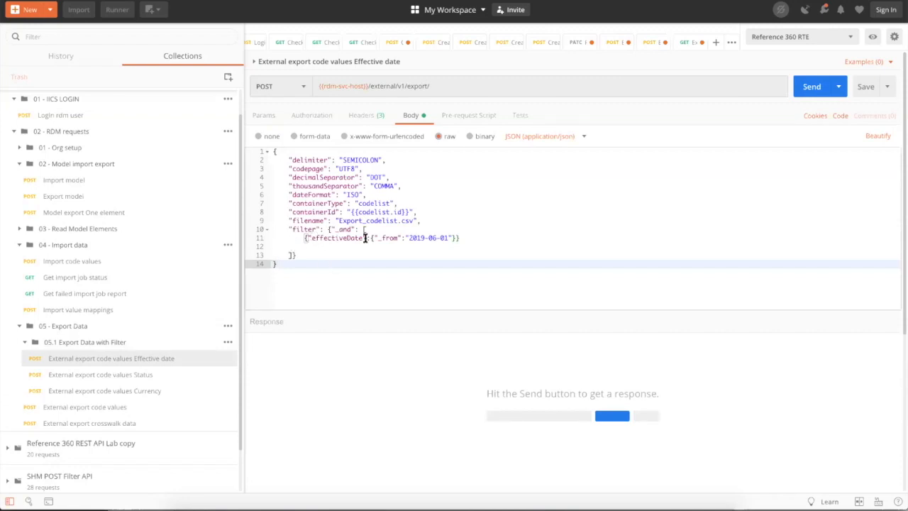
{"action": "left_click", "coordinate": [73, 377]}
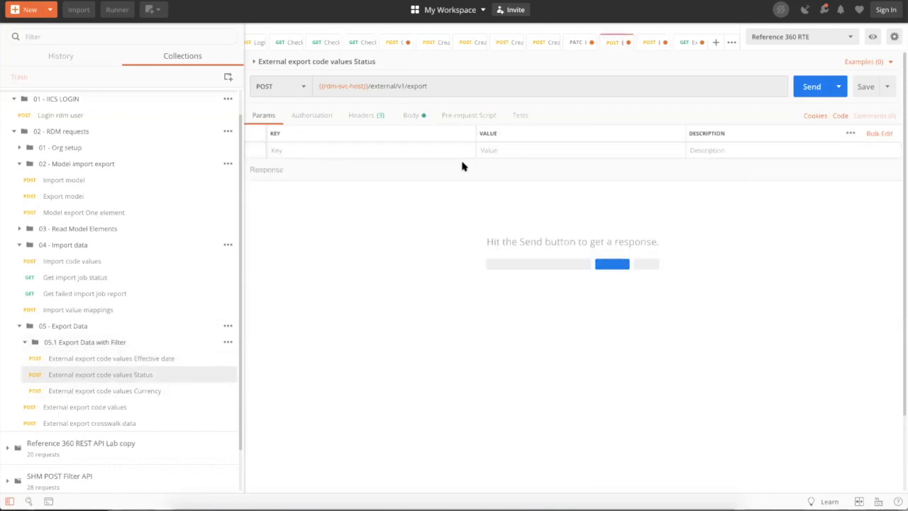
{"action": "left_click", "coordinate": [415, 116]}
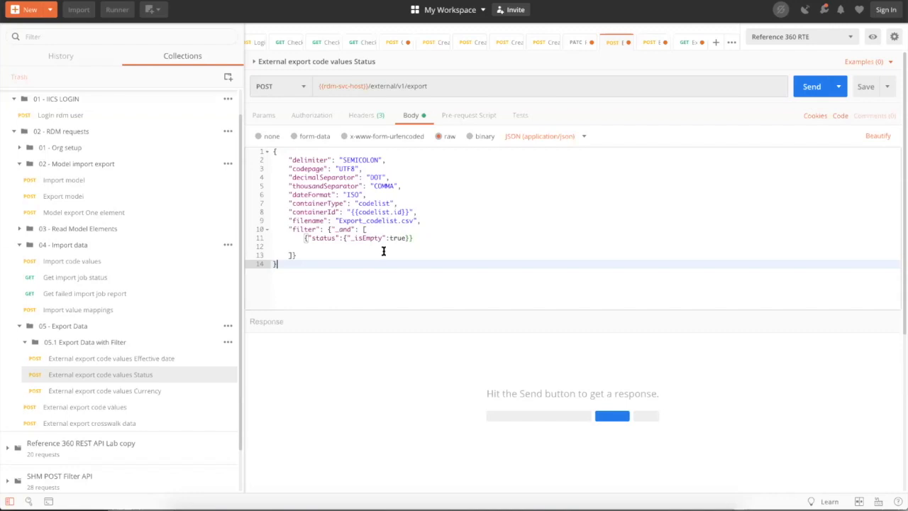
{"action": "left_click", "coordinate": [108, 392]}
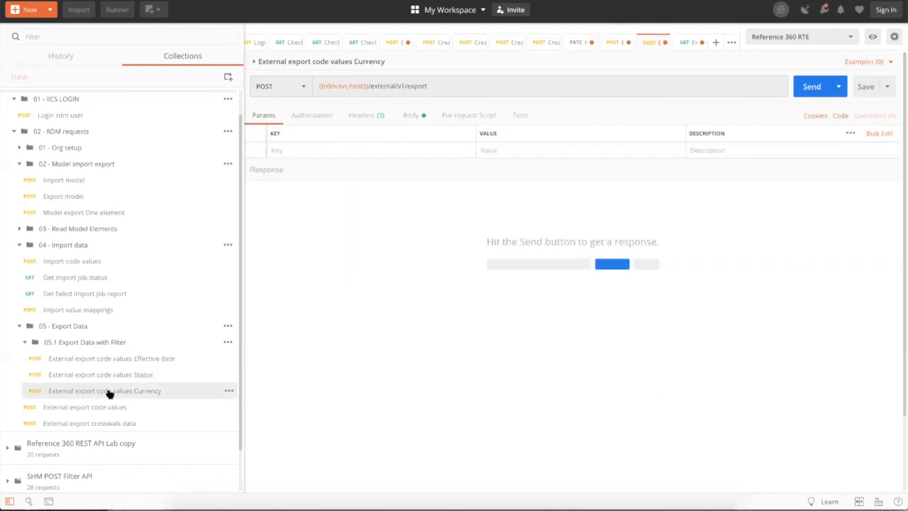
{"action": "left_click", "coordinate": [408, 116]}
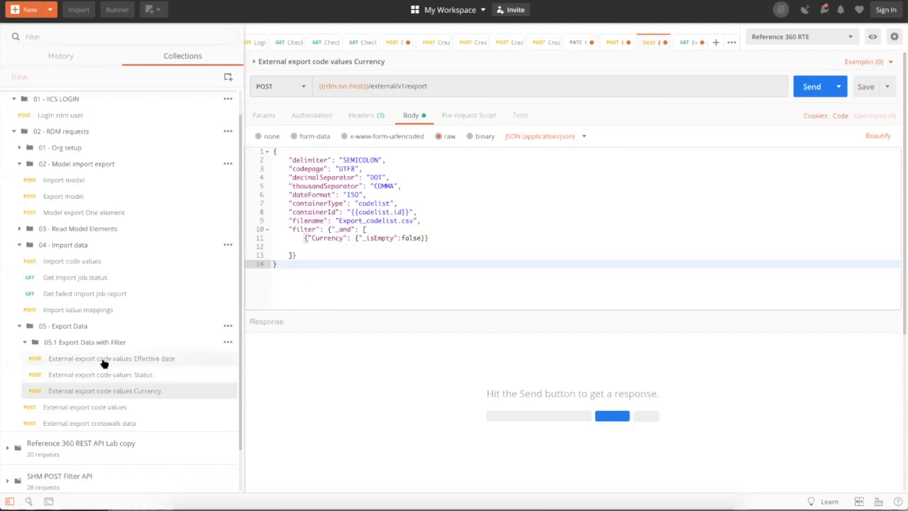
- Check the containerId line of the unfiltered External export code values request, then switch to Reference 360 in Chrome
{"action": "left_click", "coordinate": [105, 407]}
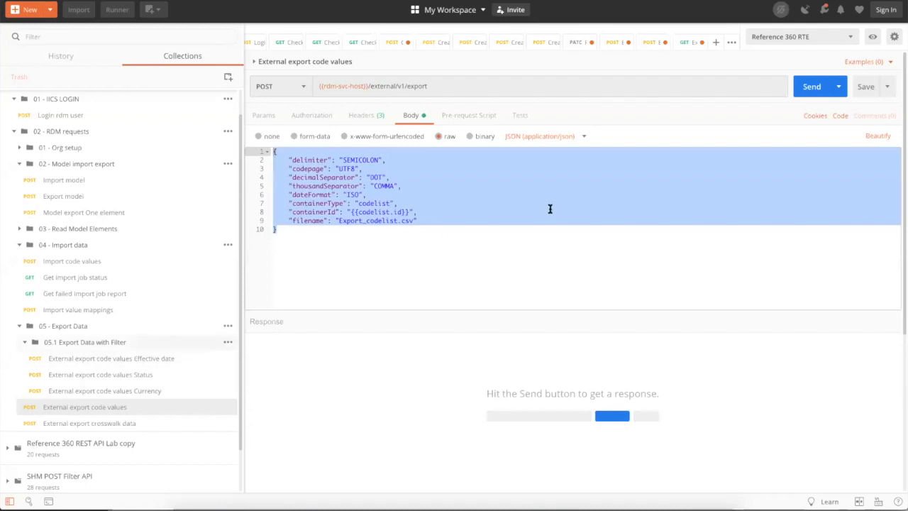
{"action": "left_click", "coordinate": [384, 211]}
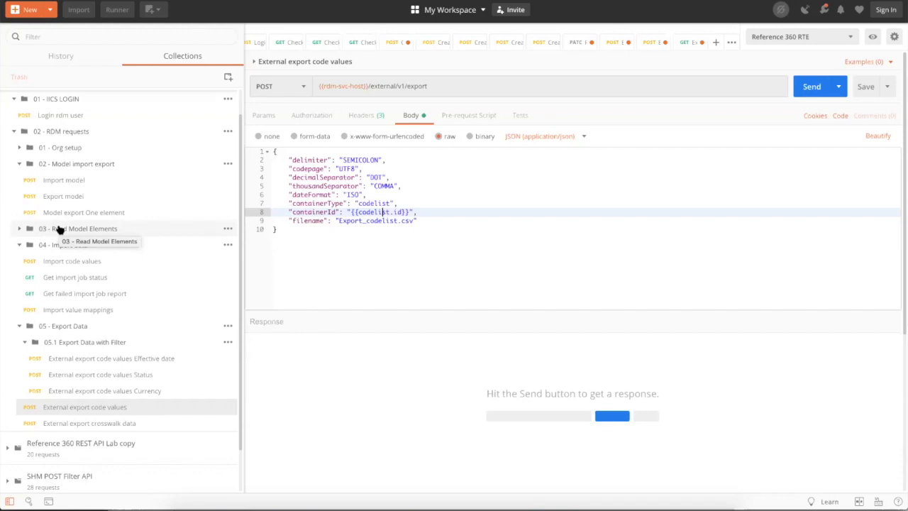
{"action": "mouse_move", "coordinate": [377, 508]}
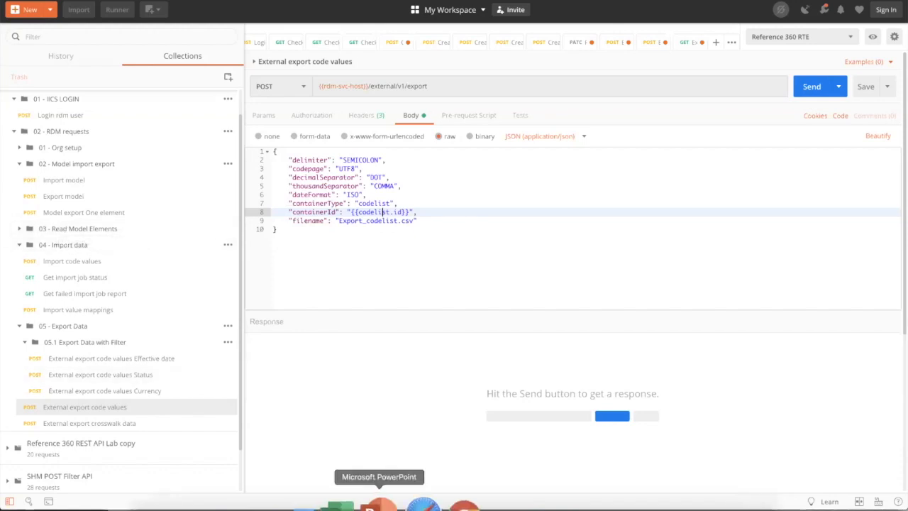
{"action": "left_click", "coordinate": [432, 506]}
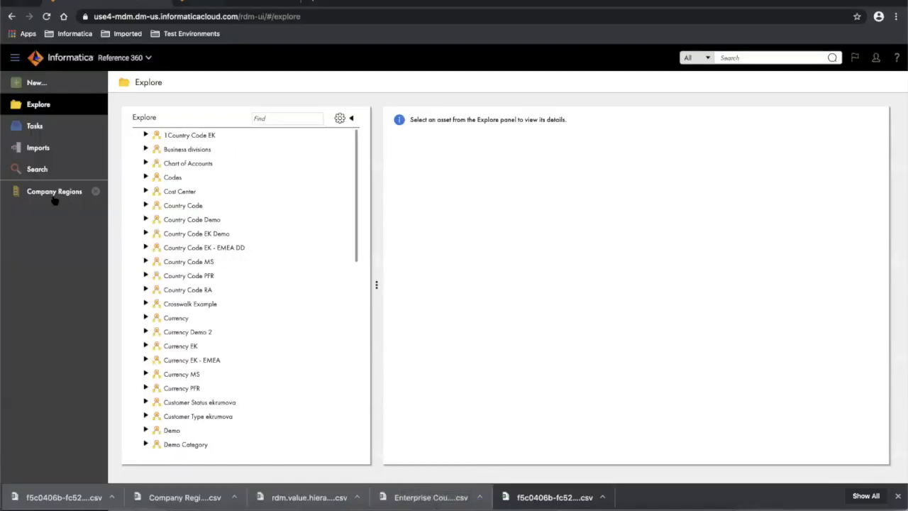
- Open the Company Regions code list, select its ID in the page address, and return to Postman
{"action": "left_click", "coordinate": [52, 192]}
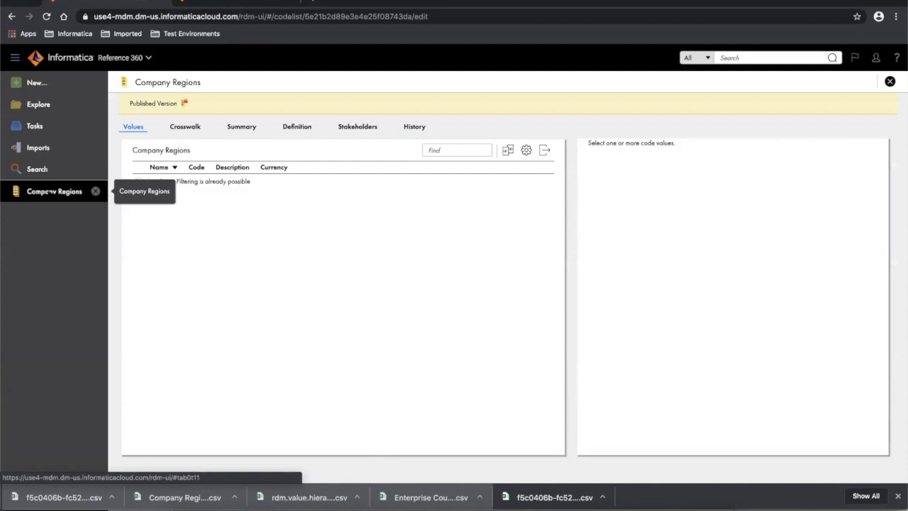
{"action": "left_click", "coordinate": [305, 16]}
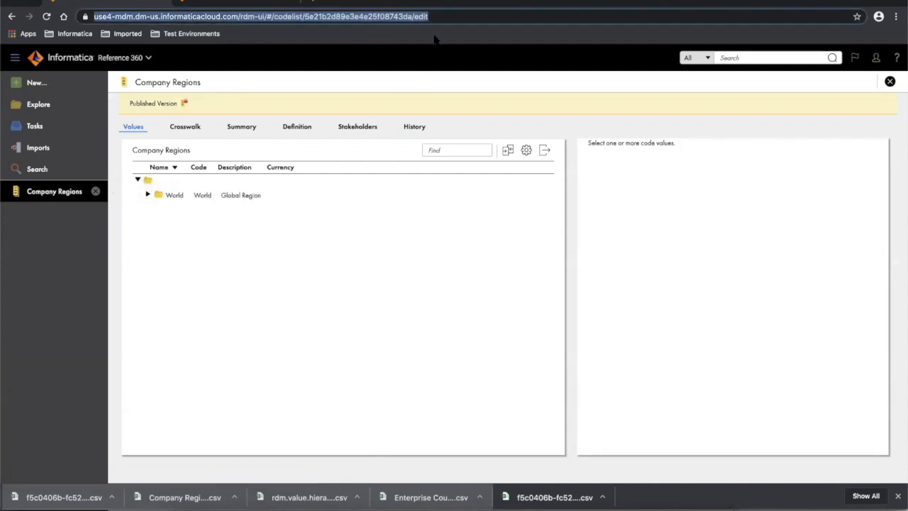
{"action": "left_click", "coordinate": [306, 16]}
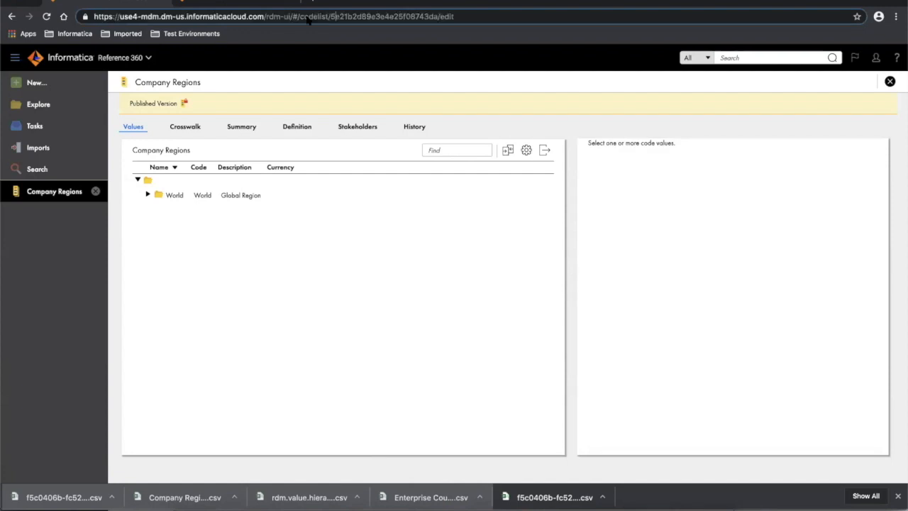
{"action": "left_click_drag", "start_coordinate": [331, 16], "coordinate": [439, 17]}
{"action": "key", "text": "ctrl+c"}
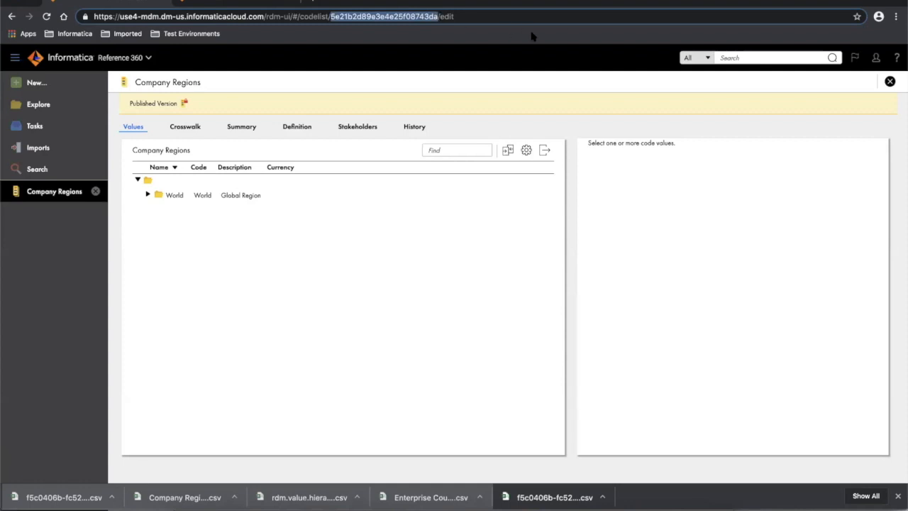
{"action": "key", "text": "super+Tab"}
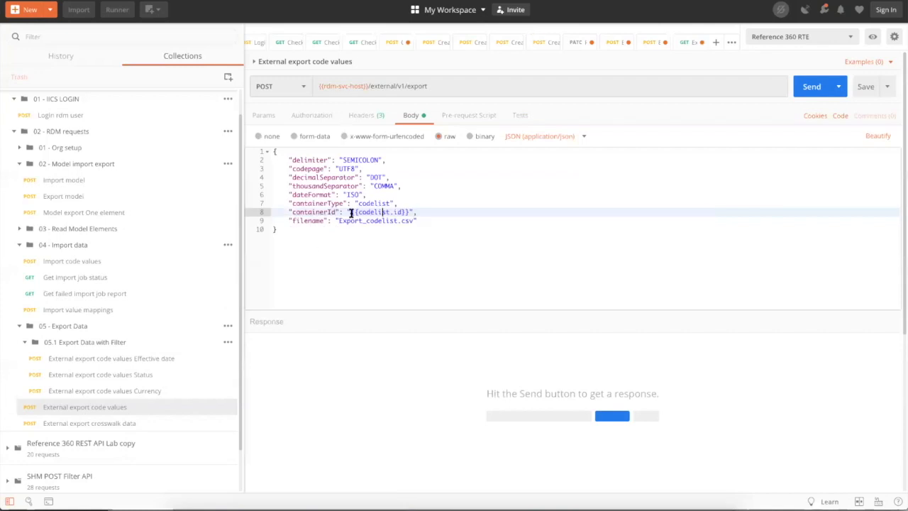
- Replace {{codelist.id}} in containerId with the Company Regions ID and send the export
{"action": "left_click_drag", "start_coordinate": [352, 213], "coordinate": [408, 210]}
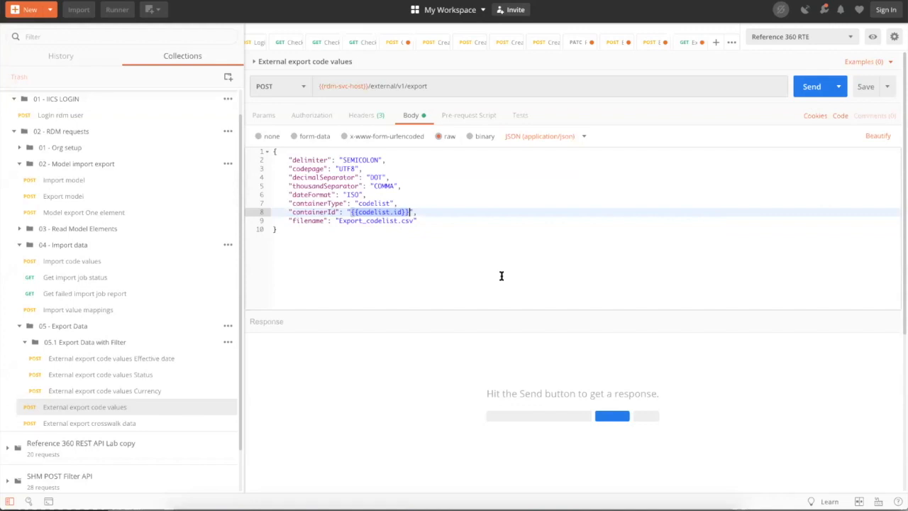
{"action": "key", "text": "ctrl+v"}
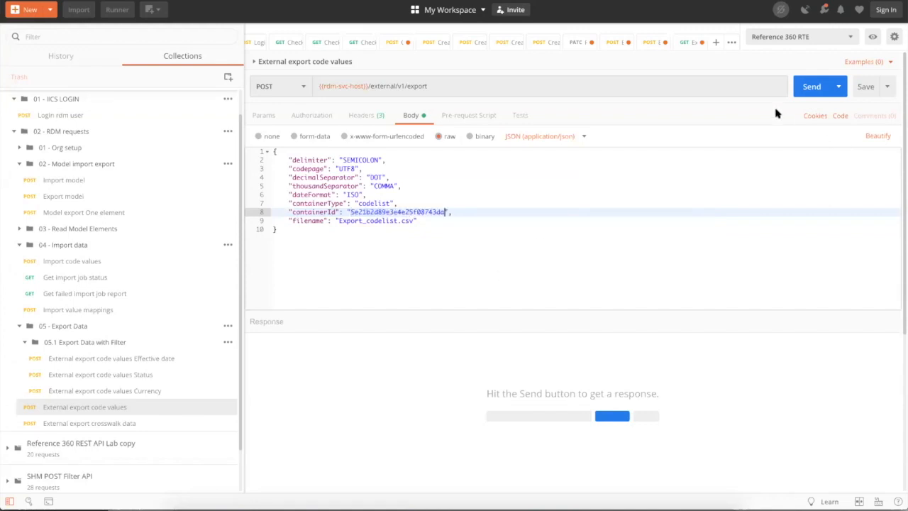
{"action": "left_click", "coordinate": [815, 89]}
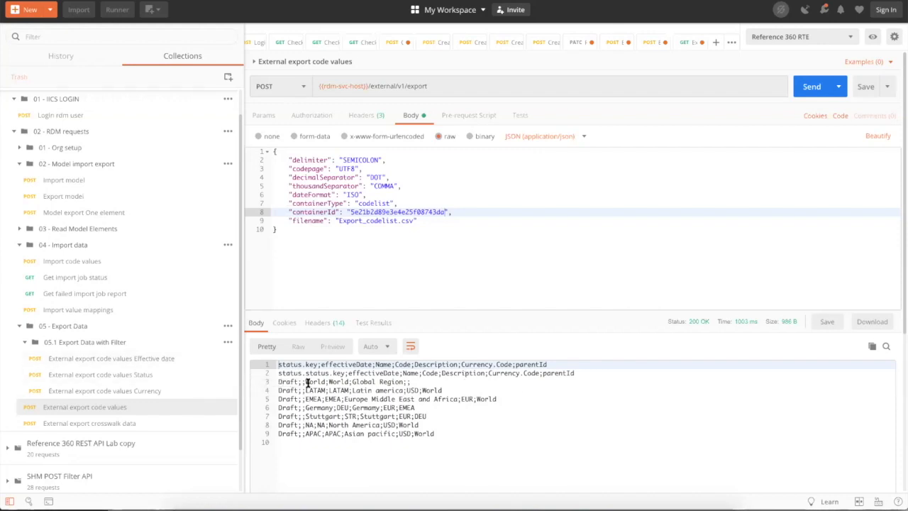
{"action": "mouse_move", "coordinate": [432, 505]}
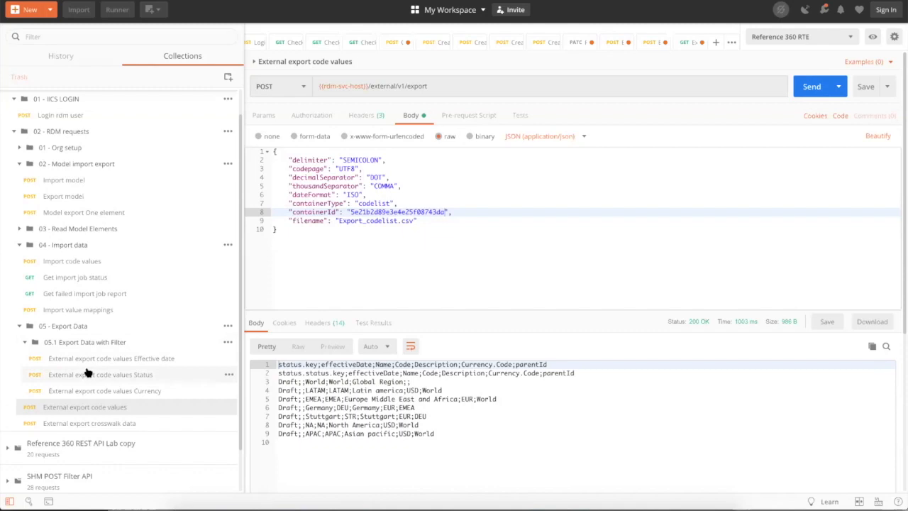
- In the Currency filtered export, replace the _isEmpty filter with a "USD" value and send
{"action": "left_click", "coordinate": [95, 391]}
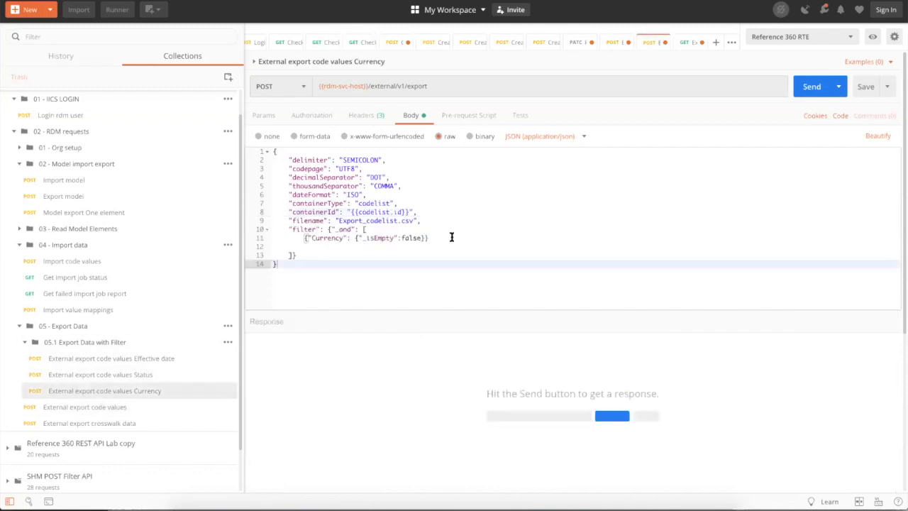
{"action": "double_click", "coordinate": [376, 239]}
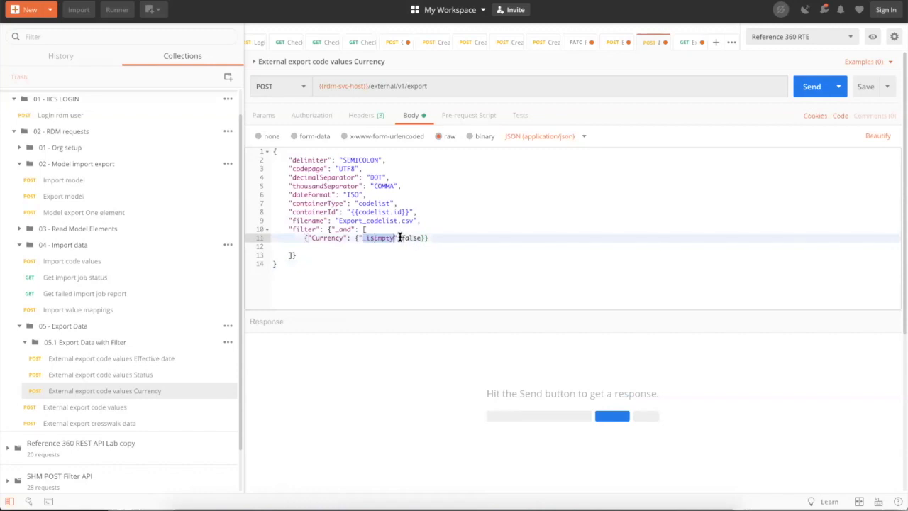
{"action": "left_click_drag", "start_coordinate": [397, 238], "coordinate": [354, 238]}
{"action": "key", "text": "BackSpace"}
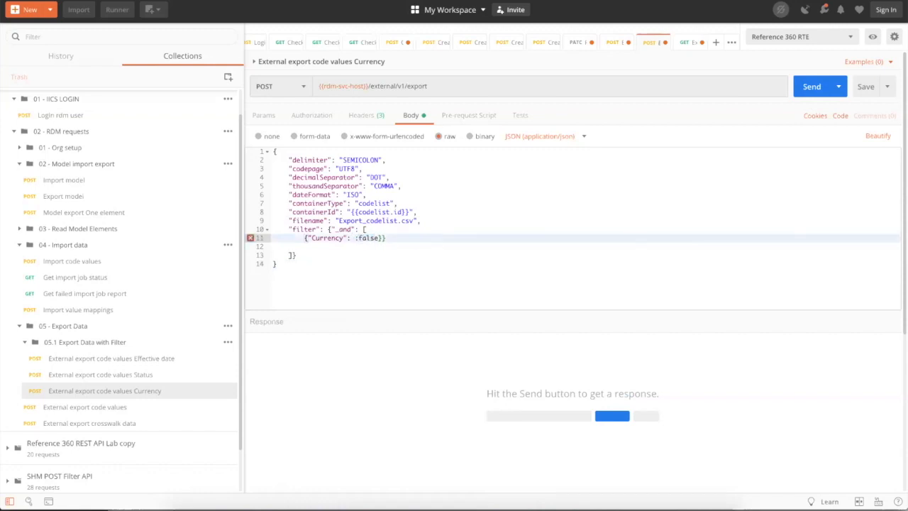
{"action": "key", "text": "Delete"}
{"action": "left_click_drag", "start_coordinate": [355, 239], "coordinate": [371, 238]}
{"action": "type", "text": "\"USD"}
{"action": "left_click", "coordinate": [809, 84]}
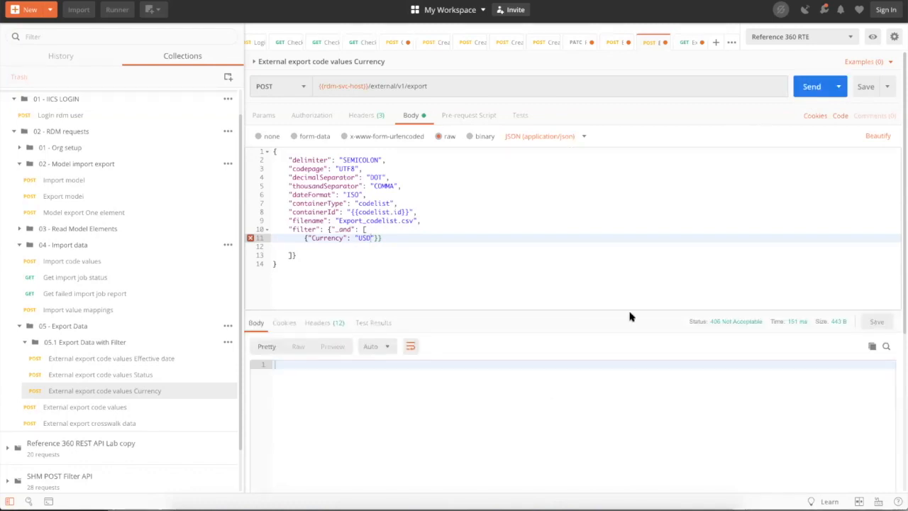
- Change the Accept header value from octet-stream to application/json
{"action": "left_click", "coordinate": [359, 117]}
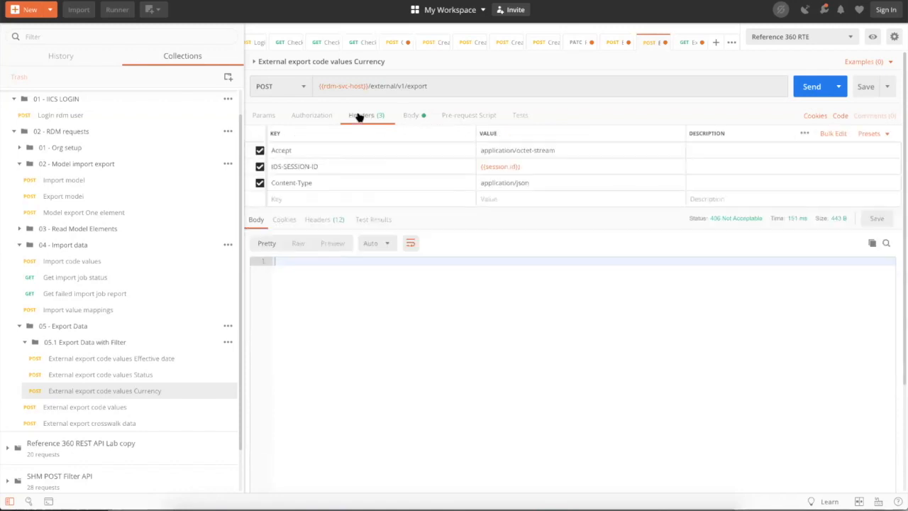
{"action": "left_click_drag", "start_coordinate": [515, 150], "coordinate": [571, 150]}
{"action": "type", "text": "json"}
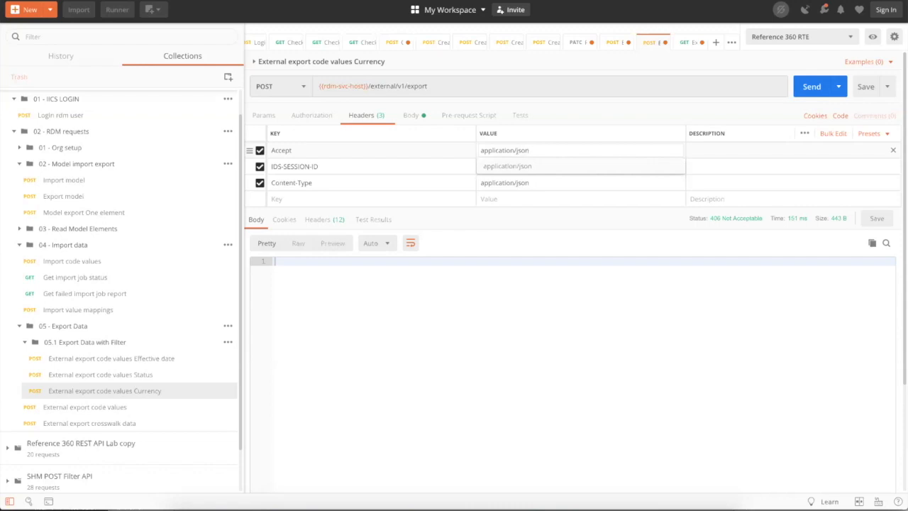
{"action": "left_click", "coordinate": [536, 163]}
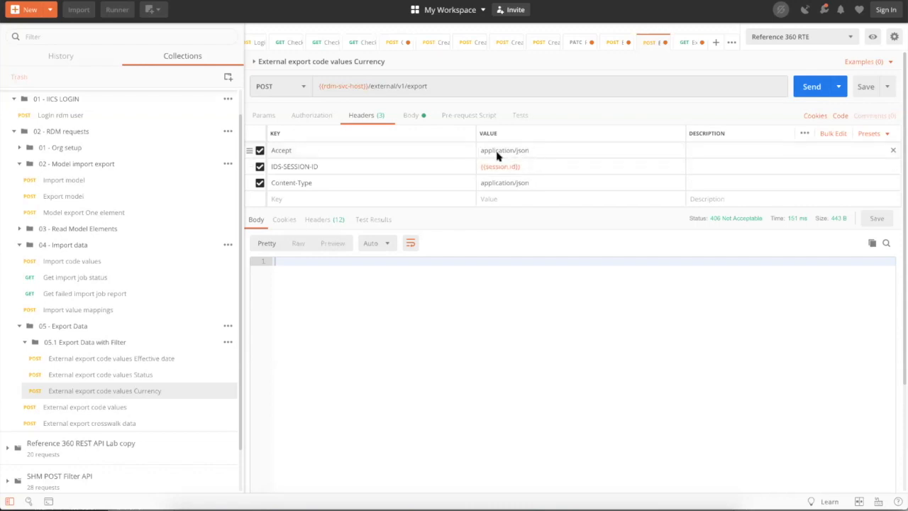
- Resend, then add the missing closing brace after USD on line 11 and send again
{"action": "left_click", "coordinate": [409, 117]}
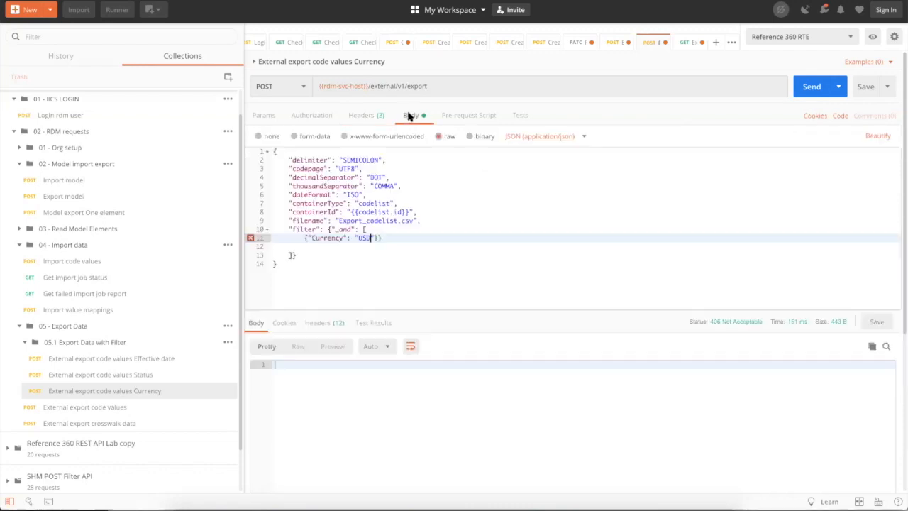
{"action": "left_click", "coordinate": [809, 86]}
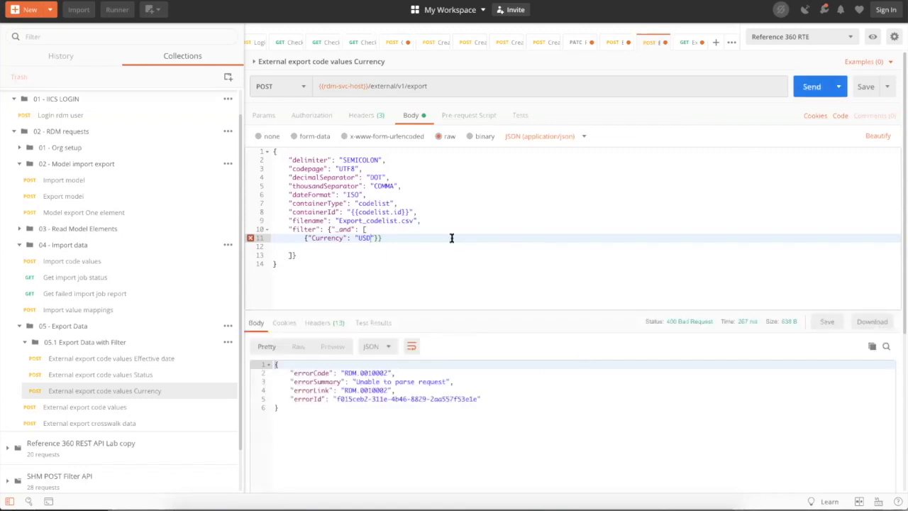
{"action": "left_click", "coordinate": [373, 237]}
{"action": "type", "text": "}"}
{"action": "left_click", "coordinate": [805, 89]}
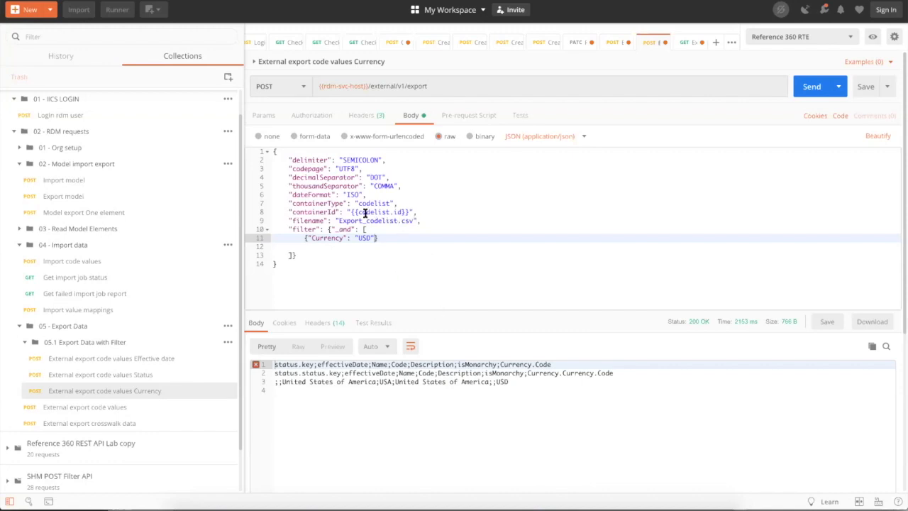
- Replace {{codelist.id}} on line 8 with the literal ID, send, and select the World response row
{"action": "left_click_drag", "start_coordinate": [350, 211], "coordinate": [405, 212]}
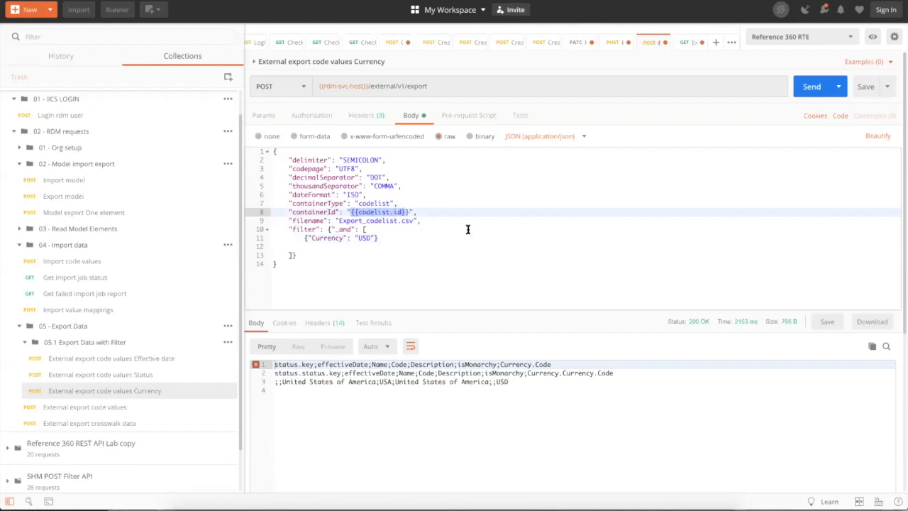
{"action": "key", "text": "shift+Right"}
{"action": "key", "text": "BackSpace"}
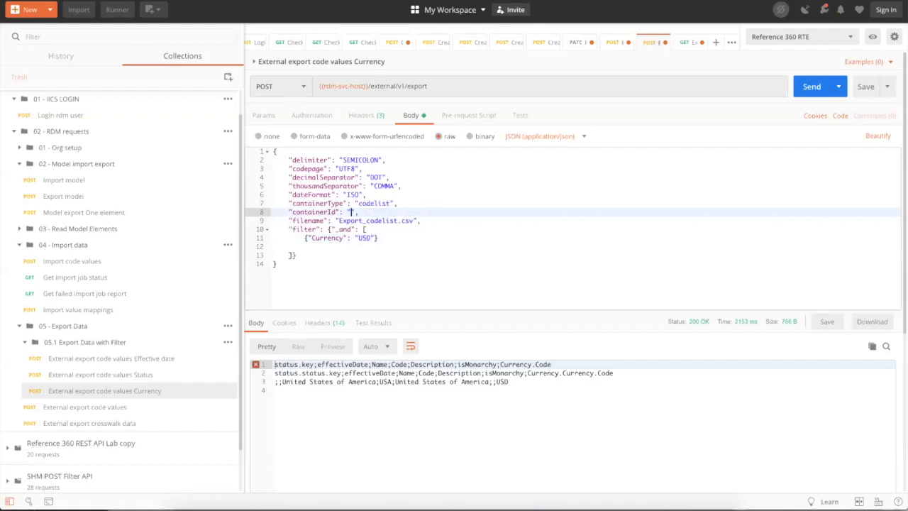
{"action": "type", "text": "5e21b2d89e3e4e25f08743da"}
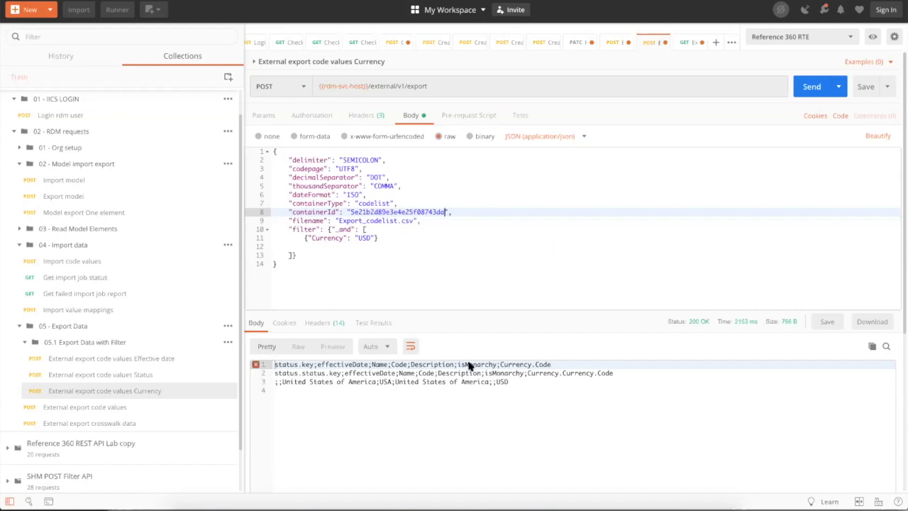
{"action": "left_click", "coordinate": [810, 88]}
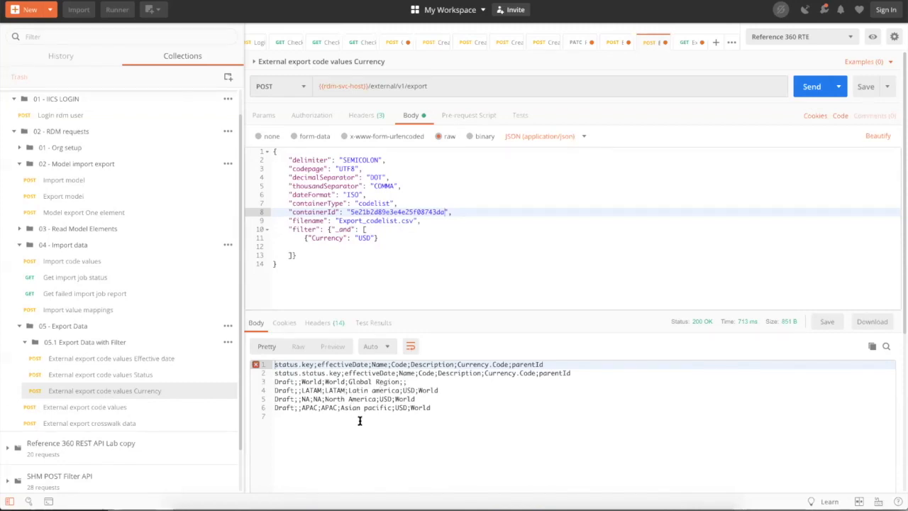
{"action": "left_click", "coordinate": [408, 382]}
{"action": "left_click_drag", "start_coordinate": [371, 381], "coordinate": [267, 384]}
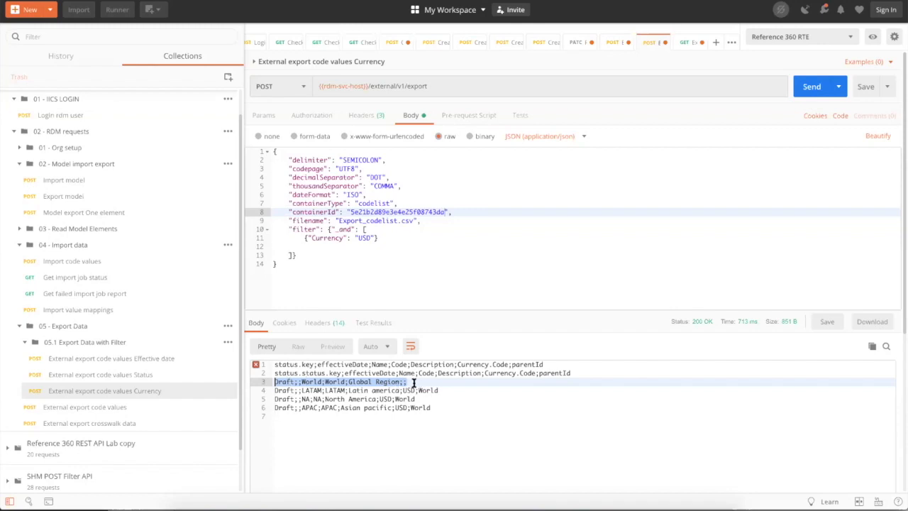
- Change the Currency filter value from USD to EUR and send
{"action": "double_click", "coordinate": [362, 239]}
{"action": "type", "text": "EUR"}
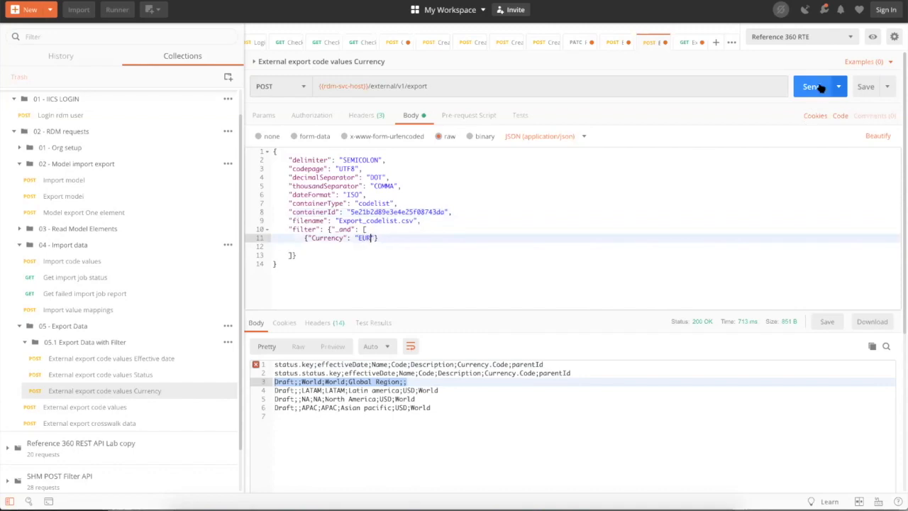
{"action": "left_click", "coordinate": [820, 88]}
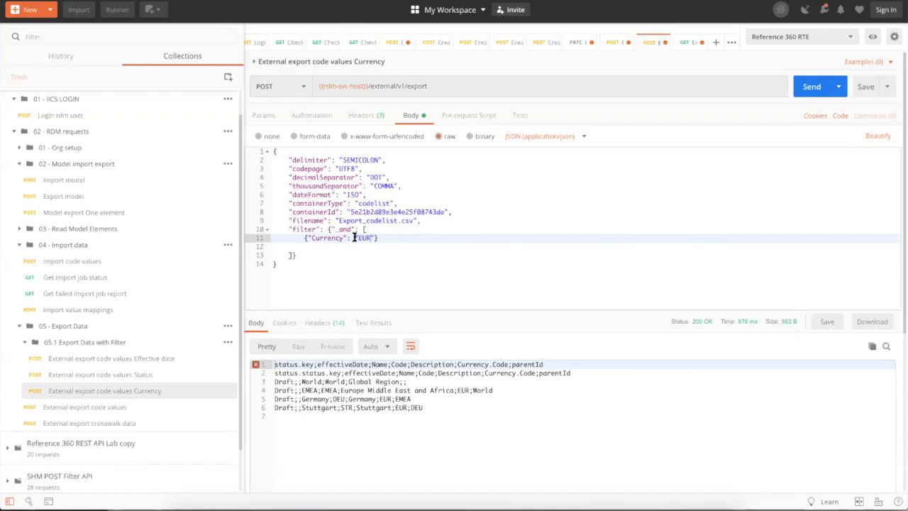
- Undo back to the _isEmpty Currency filter, set it to true, and send
{"action": "left_click_drag", "start_coordinate": [354, 238], "coordinate": [369, 238]}
{"action": "left_click", "coordinate": [369, 238]}
{"action": "key", "text": "ctrl+z"}
{"action": "key", "text": "ctrl+z"}
{"action": "key", "text": "ctrl+z"}
{"action": "key", "text": "ctrl+z"}
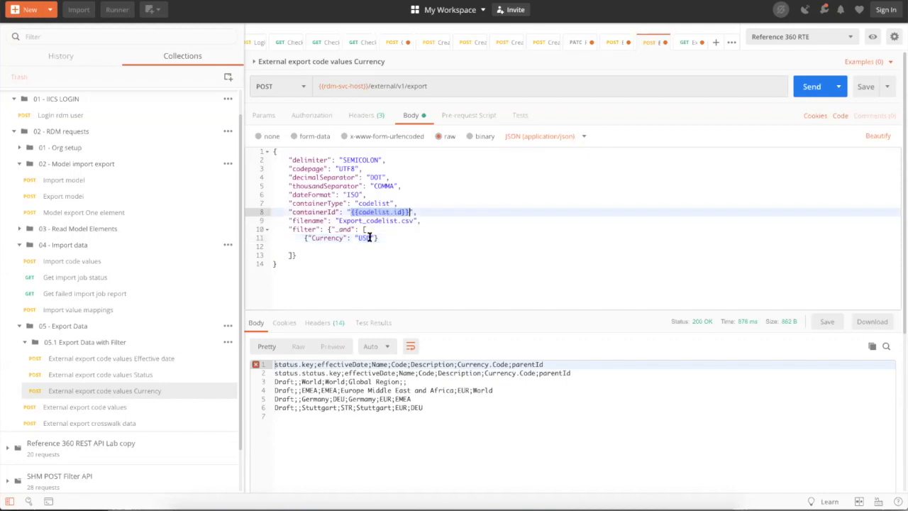
{"action": "key", "text": "ctrl+z"}
{"action": "key", "text": "ctrl+z"}
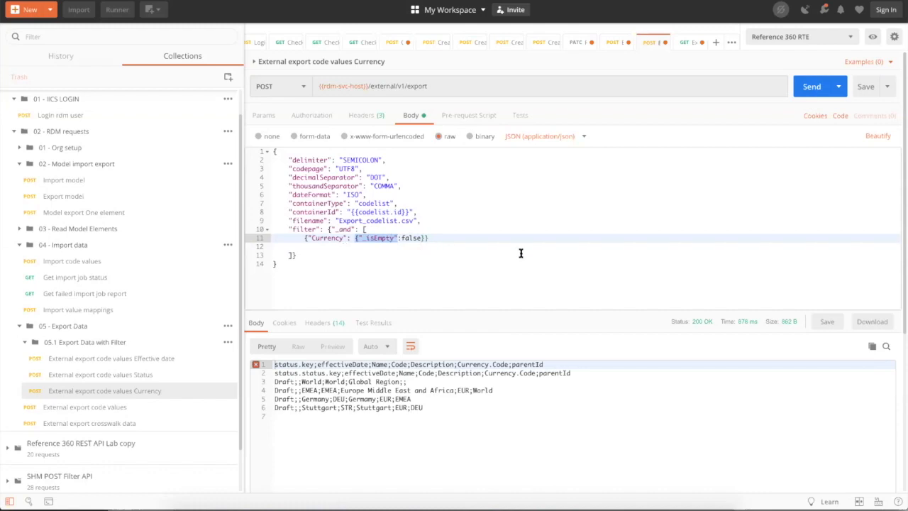
{"action": "left_click", "coordinate": [409, 238]}
{"action": "double_click", "coordinate": [409, 238]}
{"action": "type", "text": "true"}
{"action": "left_click", "coordinate": [812, 86]}
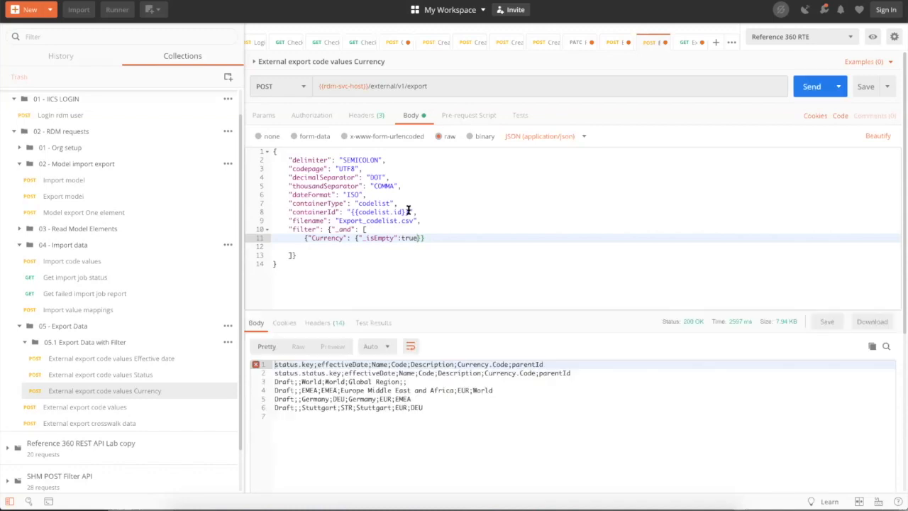
- Swap {{codelist.id}} for the literal code-list ID, resend, then open the Status export request
{"action": "left_click_drag", "start_coordinate": [410, 211], "coordinate": [349, 211]}
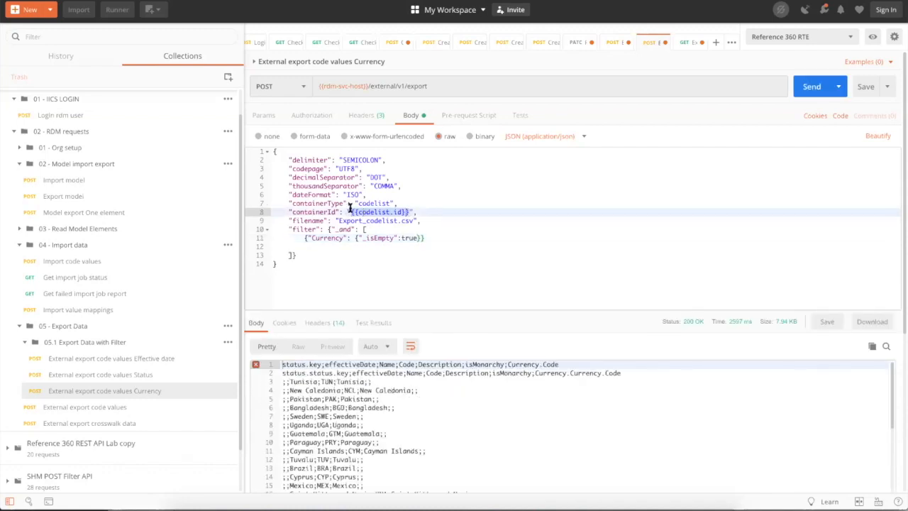
{"action": "key", "text": "BackSpace"}
{"action": "type", "text": "5e21b2d89e3e4e25f08743da"}
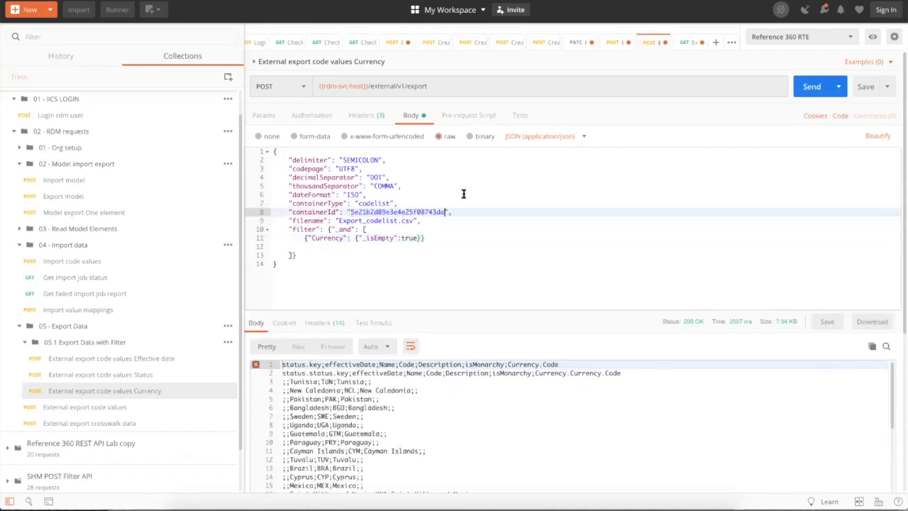
{"action": "left_click", "coordinate": [814, 91]}
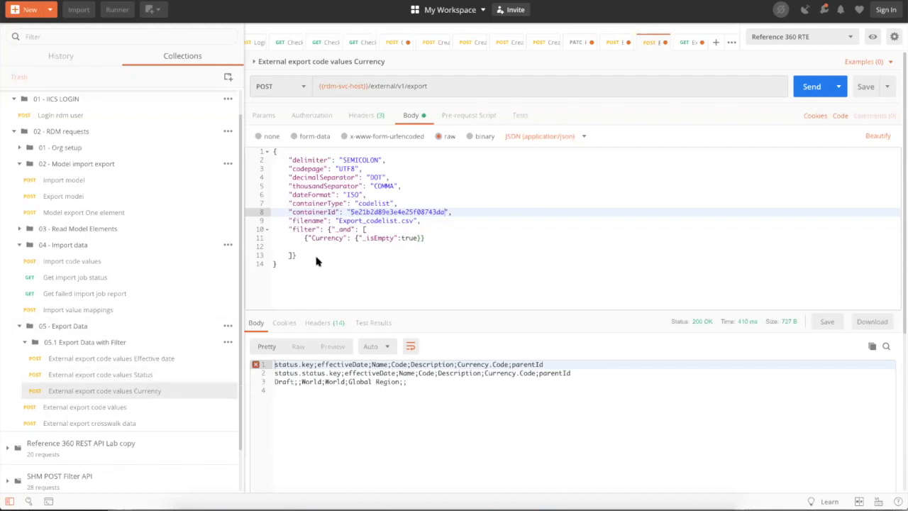
{"action": "left_click", "coordinate": [95, 378]}
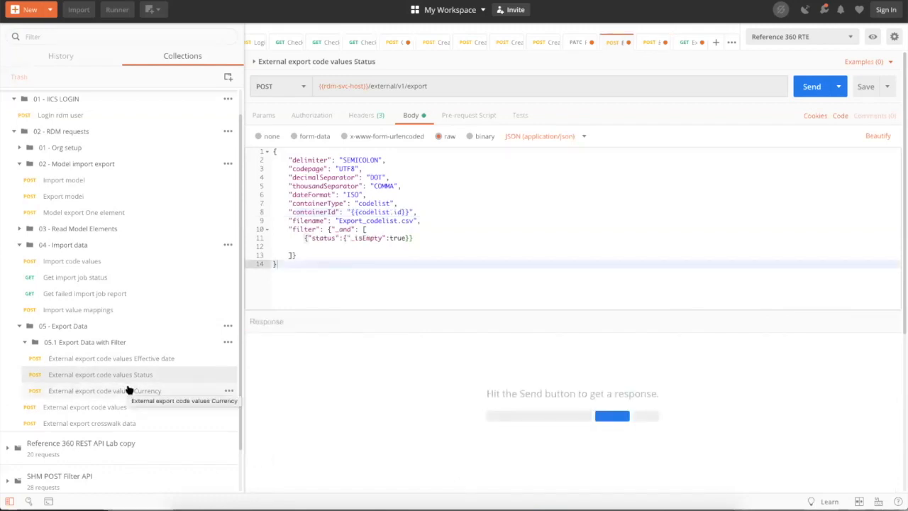
- In Chrome's Online Help tab, expand export and read the Export code values page, then return to Postman
{"action": "left_click", "coordinate": [441, 499]}
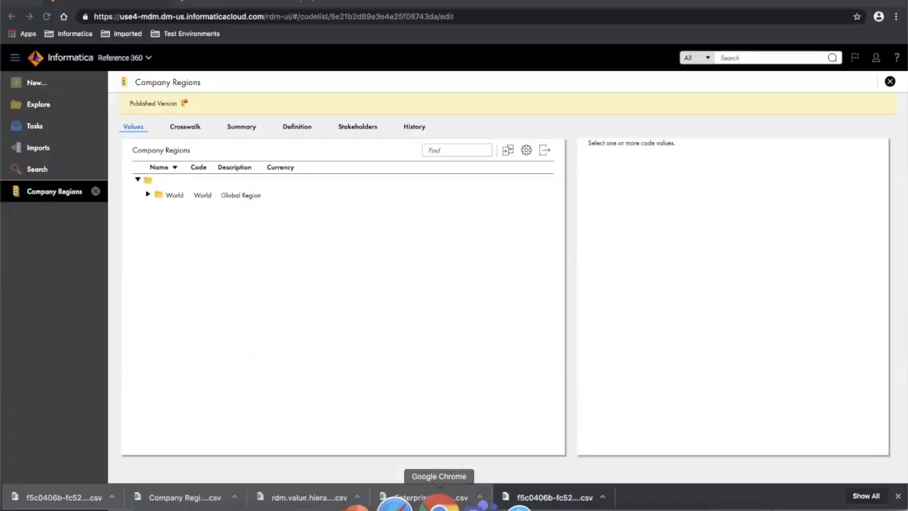
{"action": "left_click", "coordinate": [226, 2]}
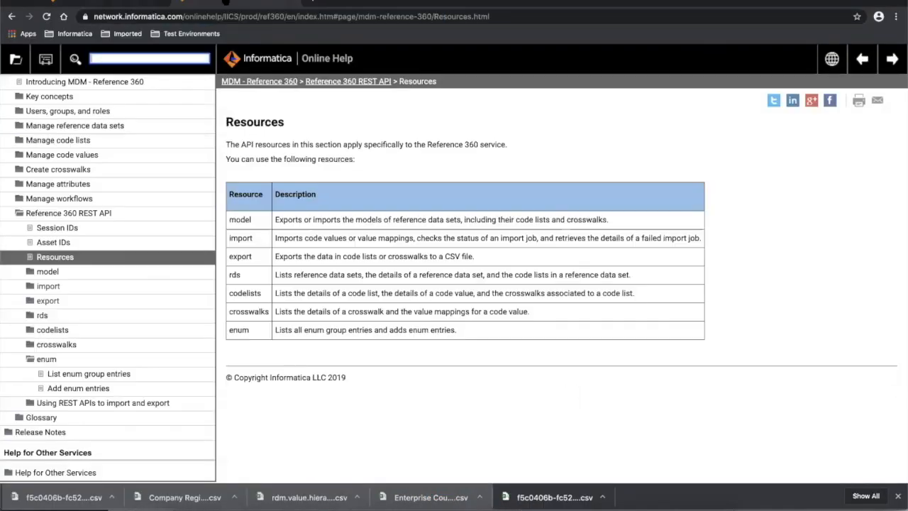
{"action": "left_click", "coordinate": [43, 300]}
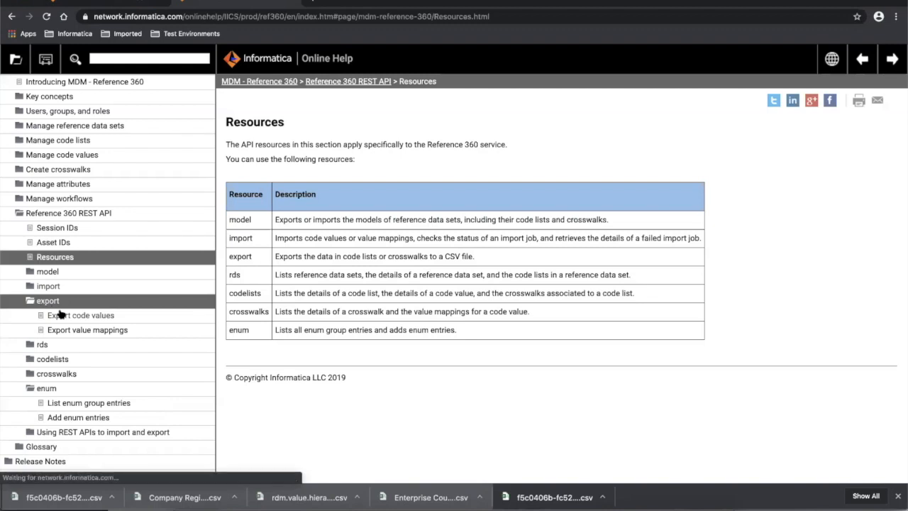
{"action": "left_click", "coordinate": [98, 316]}
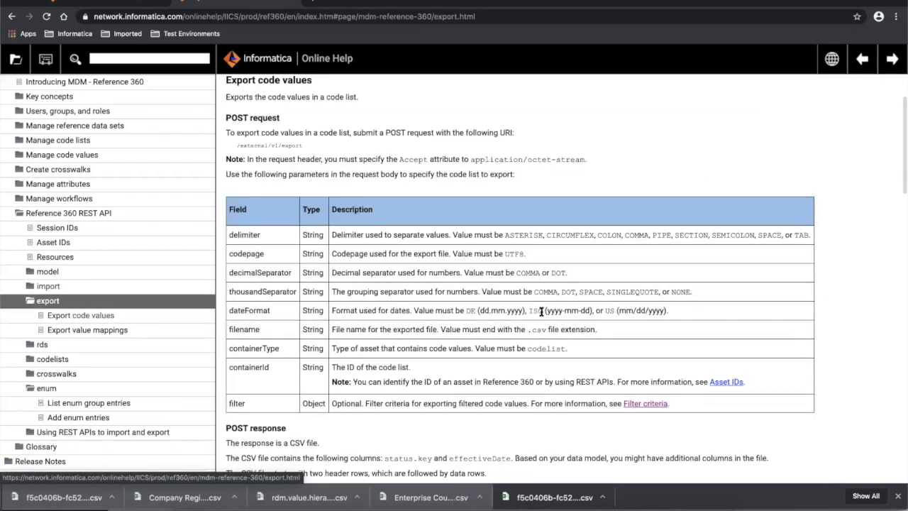
{"action": "scroll", "coordinate": [541, 312], "scroll_direction": "down", "scroll_amount": 8}
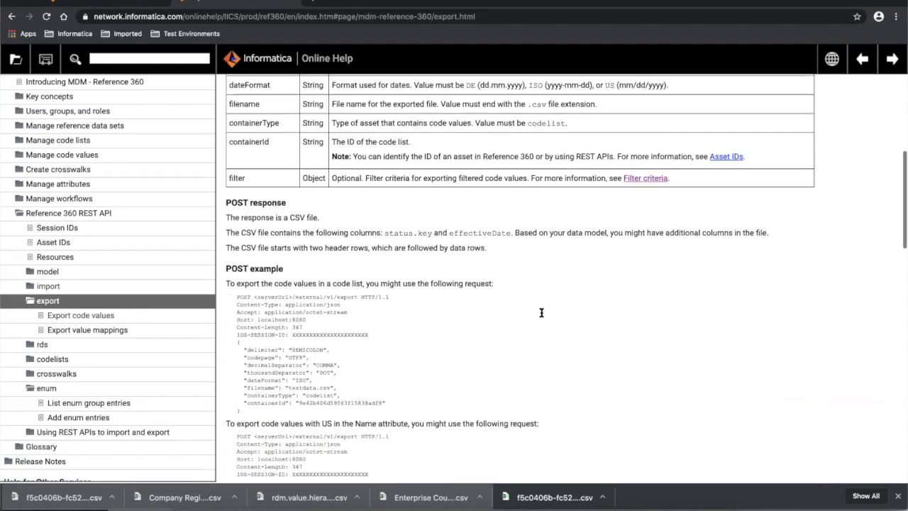
{"action": "scroll", "coordinate": [540, 315], "scroll_direction": "down", "scroll_amount": 5}
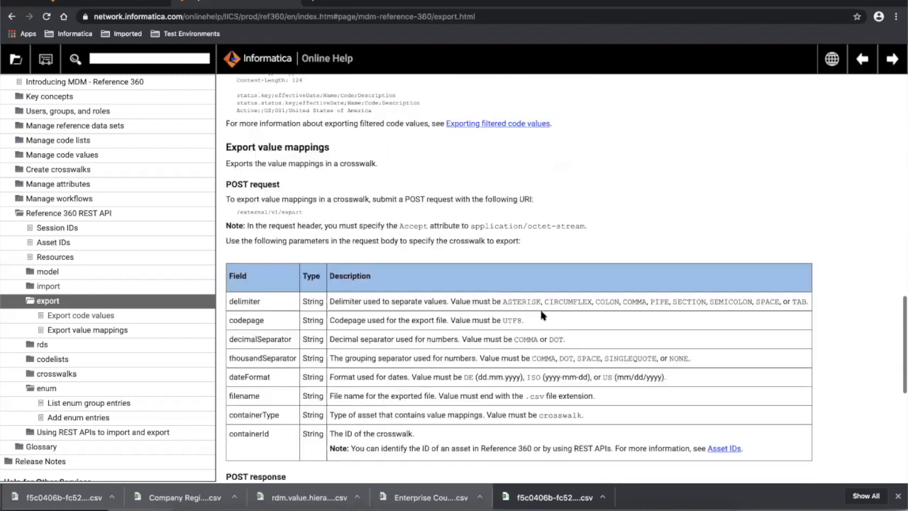
{"action": "mouse_move", "coordinate": [434, 505]}
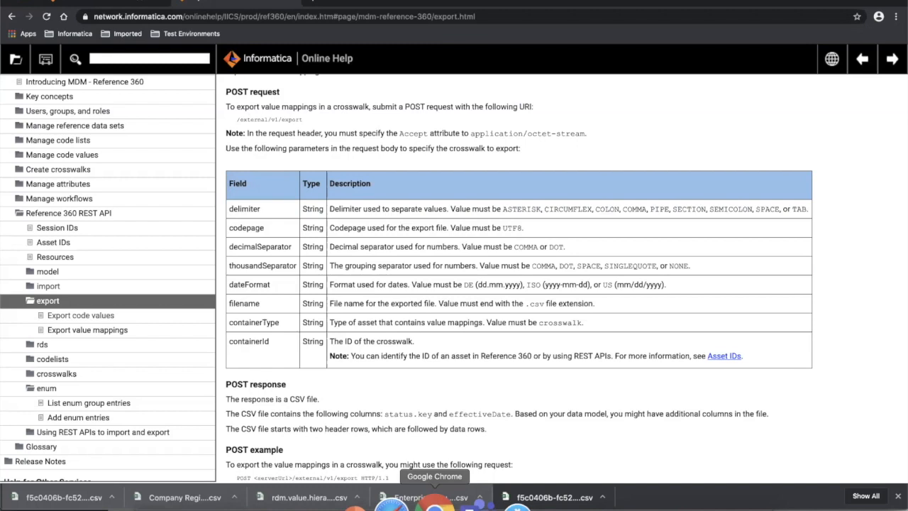
{"action": "left_click", "coordinate": [636, 503]}
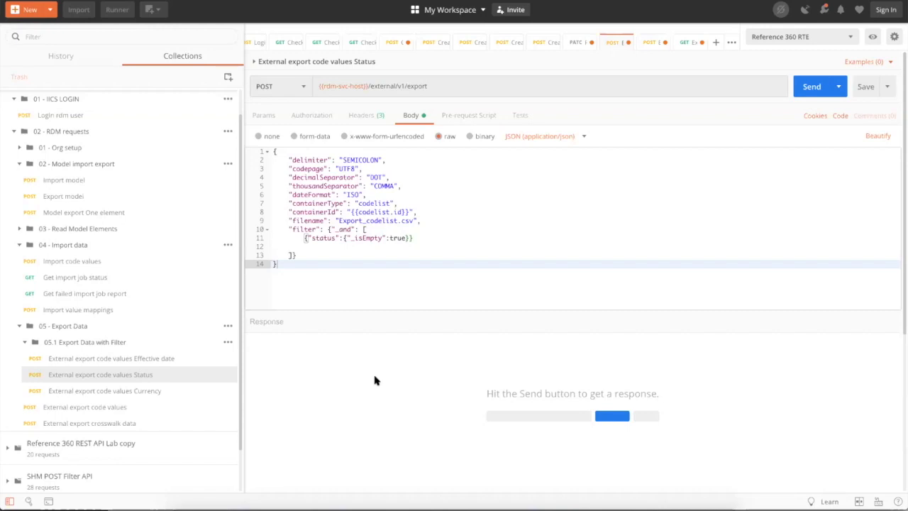
{"action": "left_click", "coordinate": [348, 229]}
{"action": "double_click", "coordinate": [349, 229]}
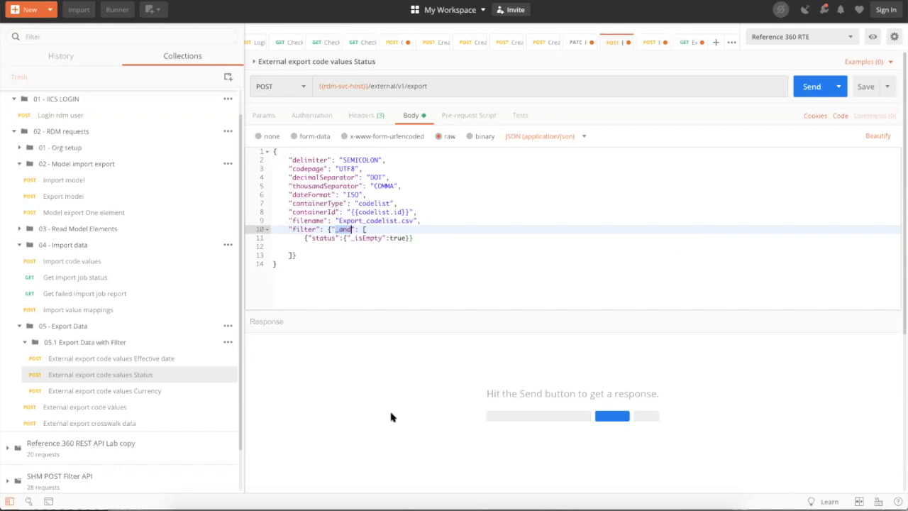
{"action": "mouse_move", "coordinate": [467, 470]}
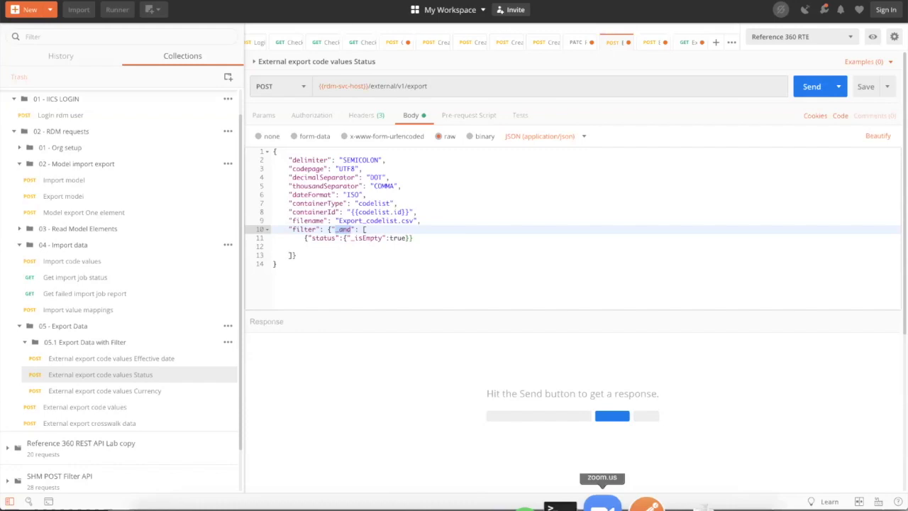